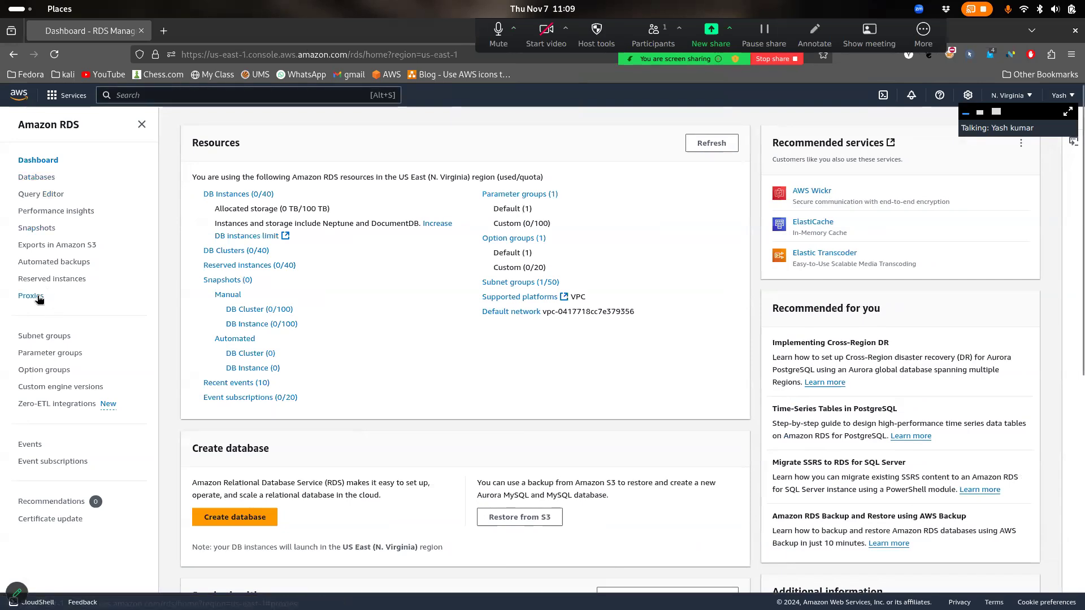
Open the RDS Proxies list and highlight its empty no-proxies message for viewers
click(34, 297)
drag(685, 285, 637, 251)
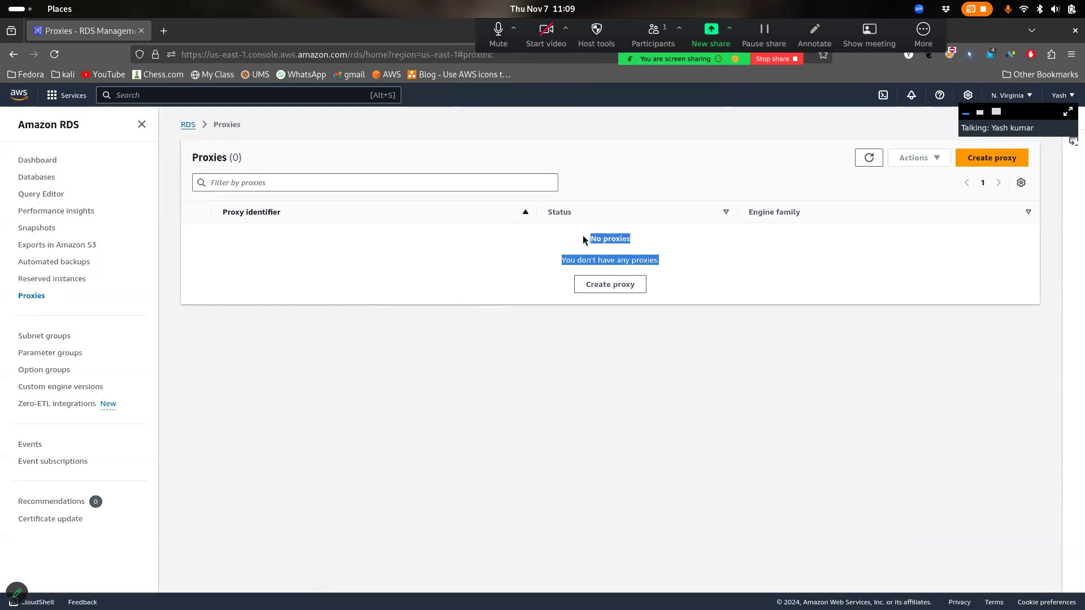
click(697, 251)
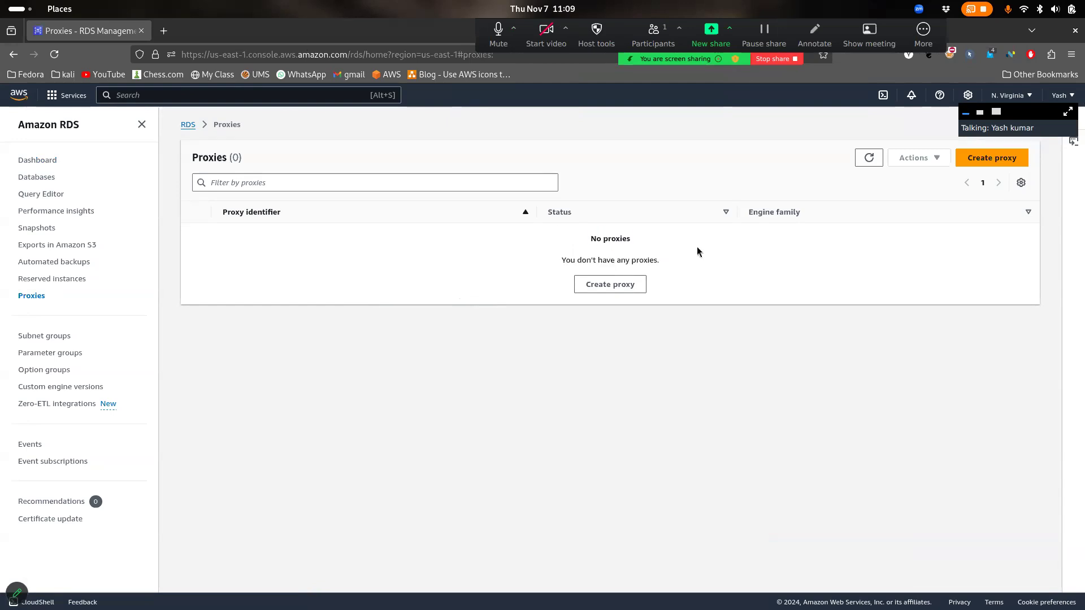
drag(677, 258, 591, 240)
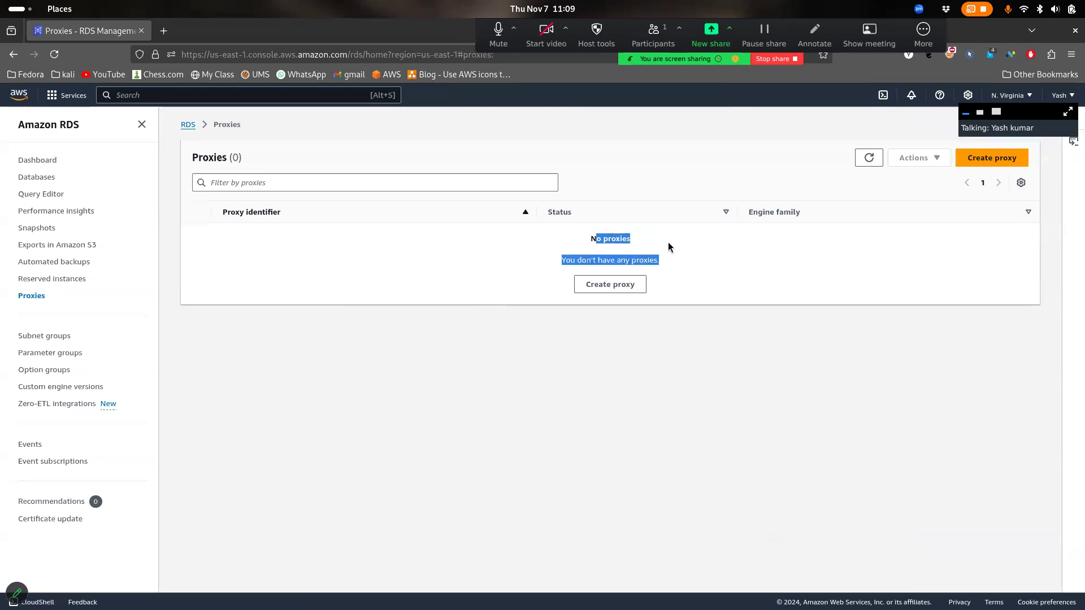
click(650, 246)
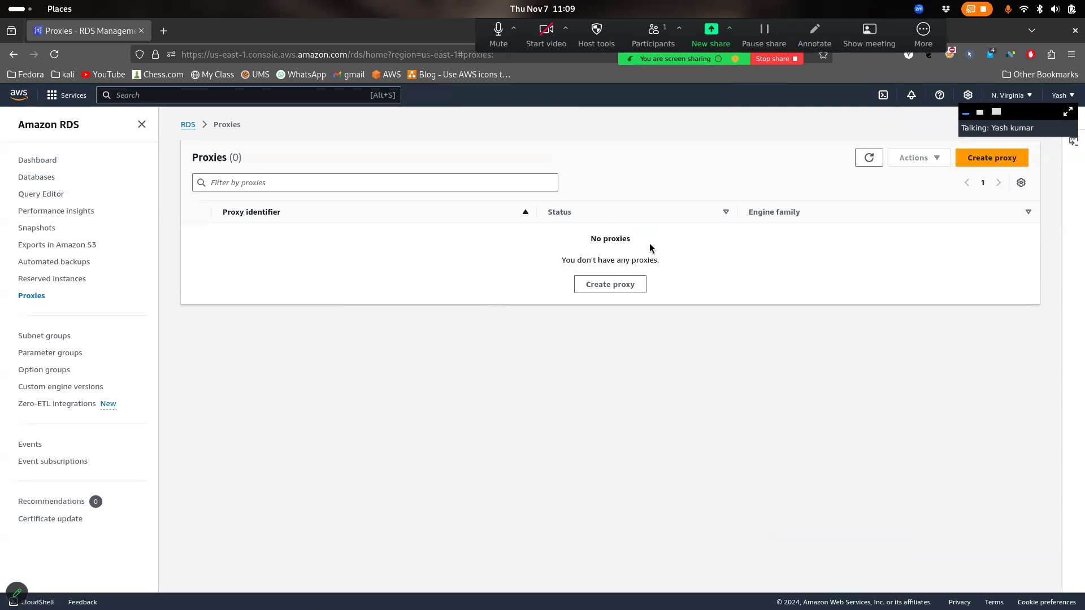
click(19, 592)
mouse_move(249, 225)
mouse_down()
mouse_move(258, 244)
mouse_move(322, 275)
mouse_move(253, 212)
mouse_move(249, 234)
mouse_up()
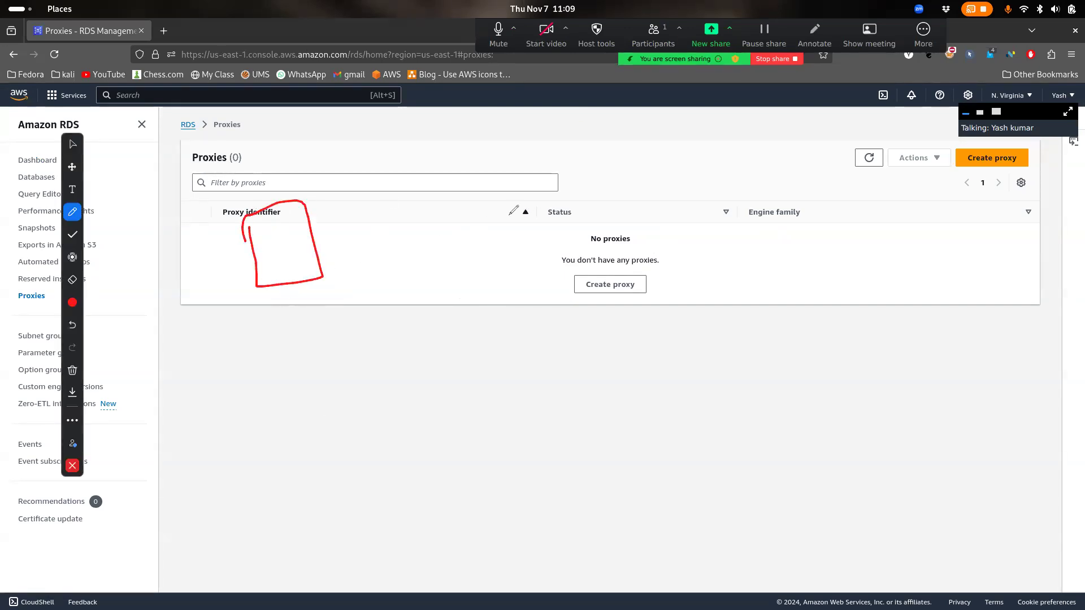
mouse_move(485, 207)
mouse_down()
mouse_move(515, 304)
mouse_move(535, 173)
mouse_move(498, 218)
mouse_move(510, 245)
mouse_up()
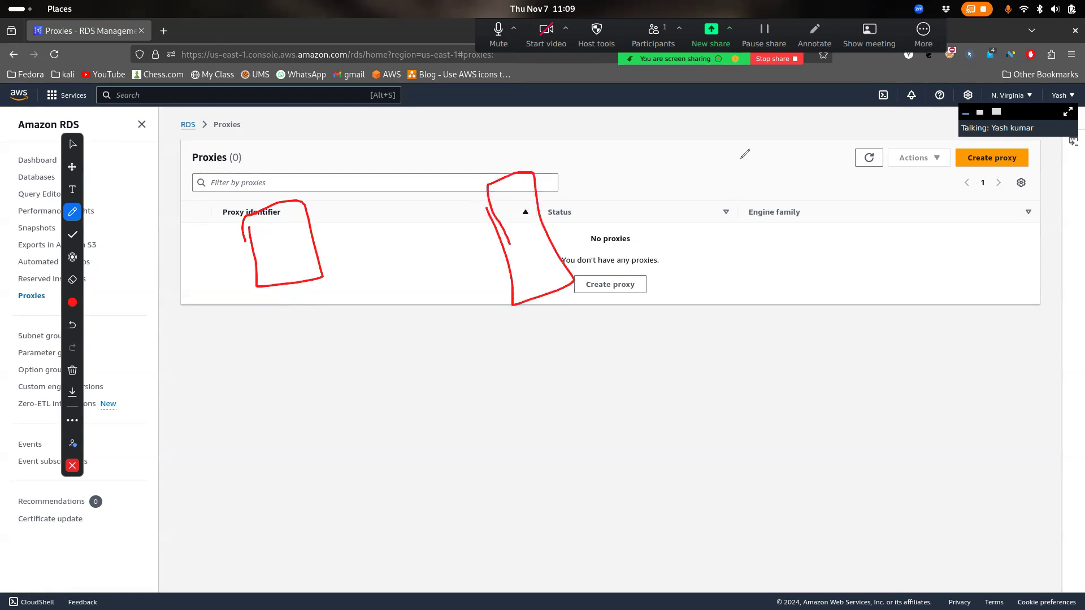
mouse_move(755, 143)
mouse_down()
mouse_move(794, 188)
mouse_move(790, 226)
mouse_move(830, 213)
mouse_up()
mouse_move(784, 166)
mouse_down()
mouse_move(774, 187)
mouse_move(820, 181)
mouse_up()
mouse_move(715, 180)
mouse_down()
mouse_move(581, 212)
mouse_move(601, 219)
mouse_up()
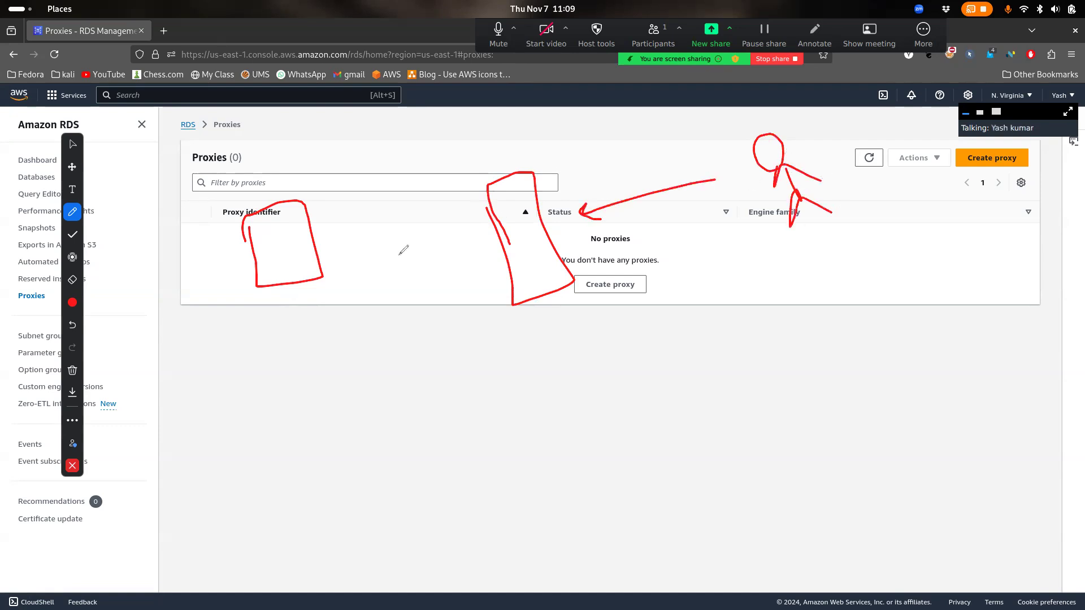
mouse_move(730, 138)
mouse_down()
mouse_move(387, 201)
mouse_move(349, 232)
mouse_move(371, 226)
mouse_up()
mouse_move(373, 161)
mouse_down()
mouse_move(364, 213)
mouse_move(399, 194)
mouse_up()
mouse_move(500, 323)
mouse_down()
mouse_move(489, 389)
mouse_move(546, 346)
mouse_move(544, 369)
mouse_up()
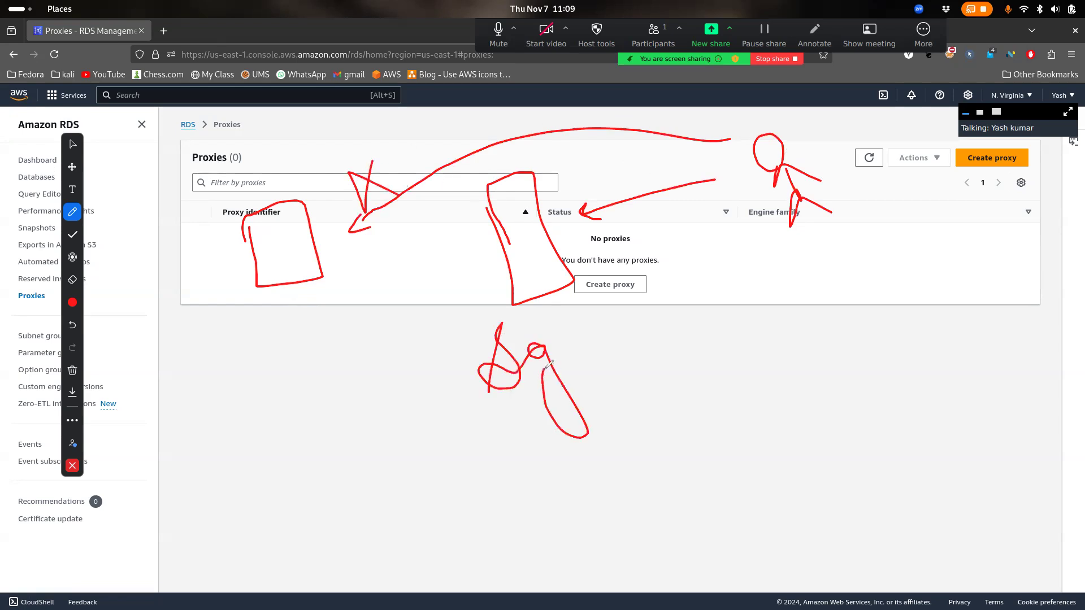
mouse_move(500, 307)
mouse_down()
mouse_move(508, 277)
mouse_move(455, 310)
mouse_up()
mouse_move(728, 308)
mouse_down()
mouse_move(757, 346)
mouse_move(762, 291)
mouse_move(777, 341)
mouse_up()
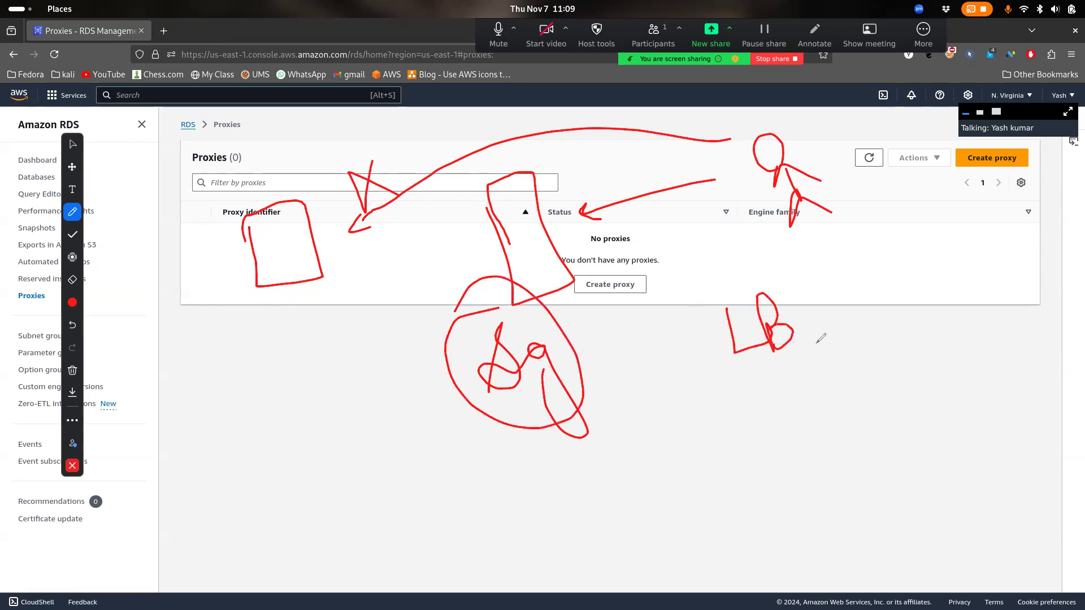
drag(821, 327, 977, 204)
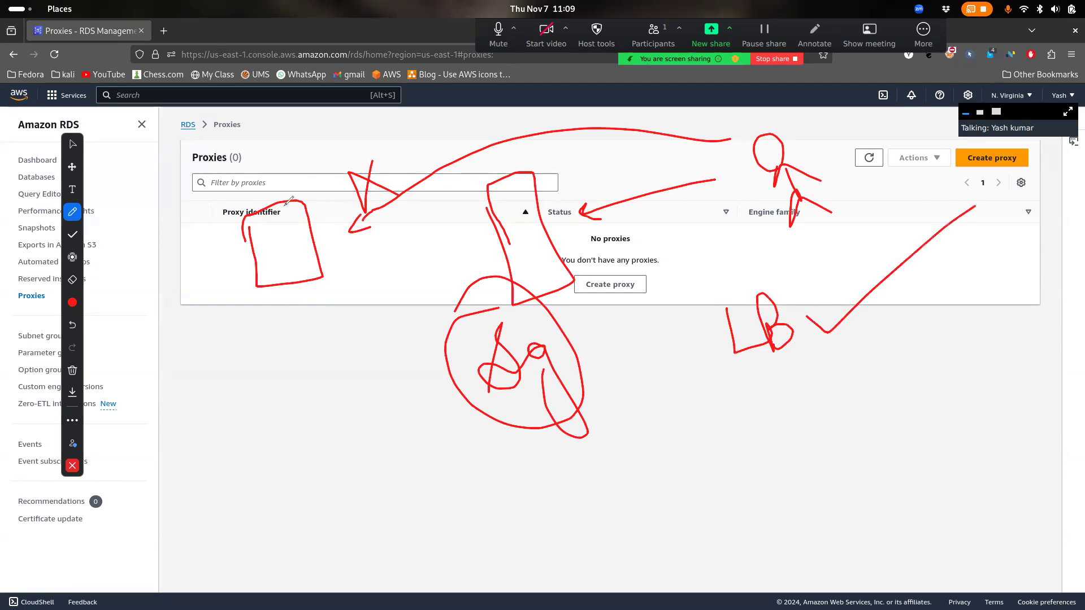
mouse_move(287, 335)
mouse_down()
mouse_move(373, 380)
mouse_move(283, 328)
mouse_up()
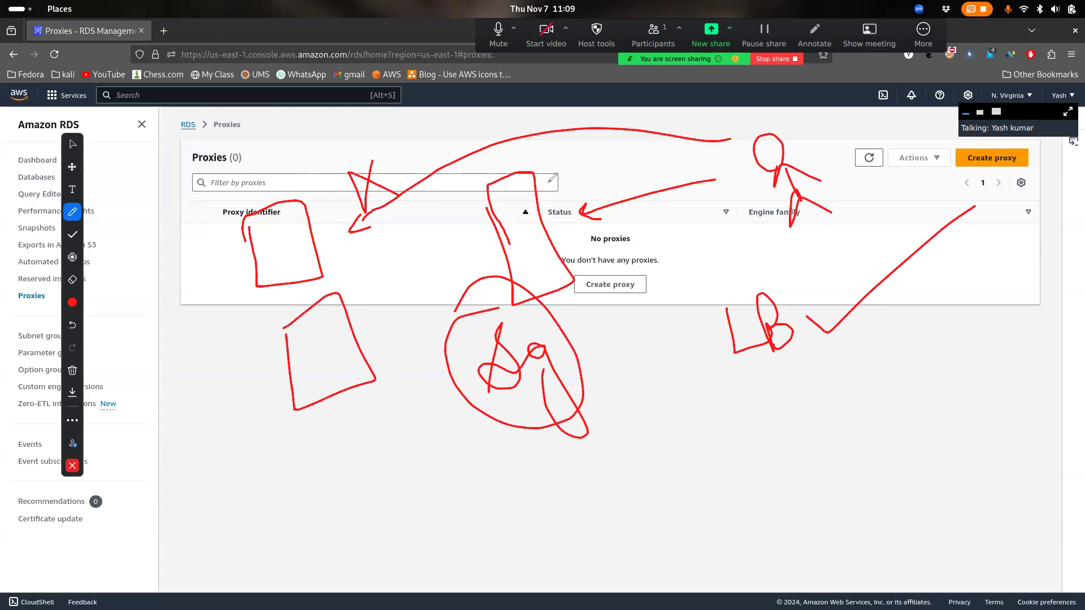
mouse_move(474, 245)
mouse_down()
mouse_move(356, 247)
mouse_move(369, 240)
mouse_move(373, 273)
mouse_up()
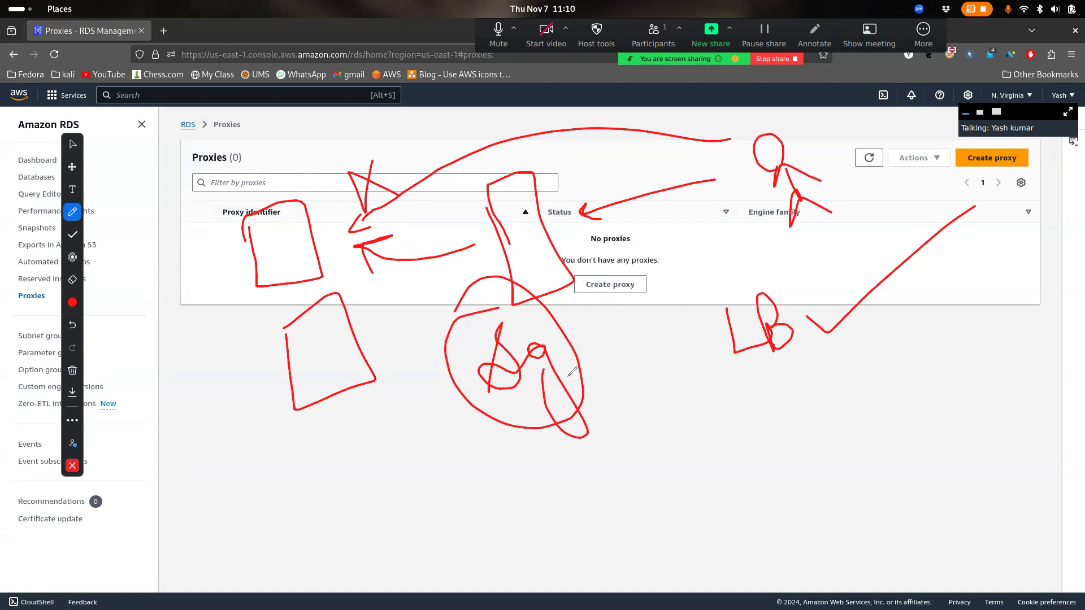
mouse_move(257, 177)
mouse_down()
mouse_move(231, 249)
mouse_move(226, 192)
mouse_up()
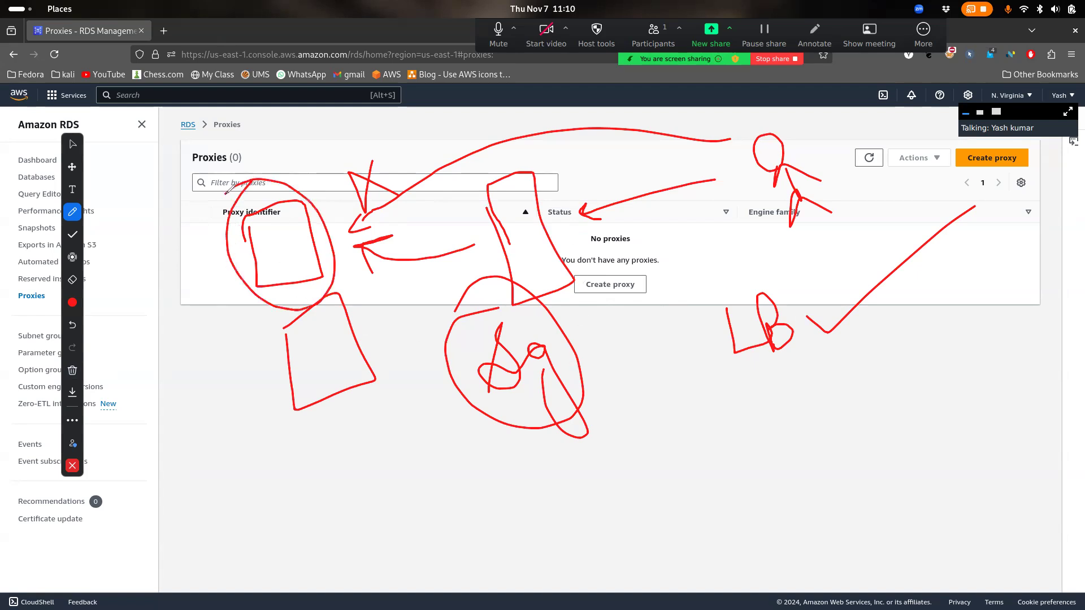
mouse_move(250, 144)
mouse_down()
mouse_move(273, 162)
mouse_move(297, 141)
mouse_move(370, 144)
mouse_move(390, 99)
mouse_move(401, 138)
mouse_up()
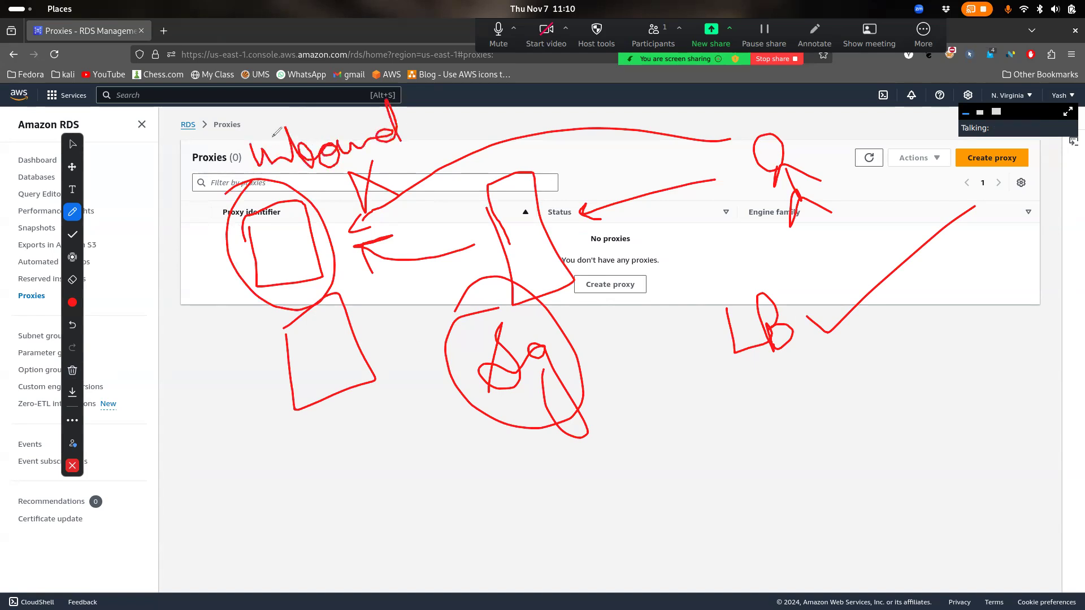
click(72, 370)
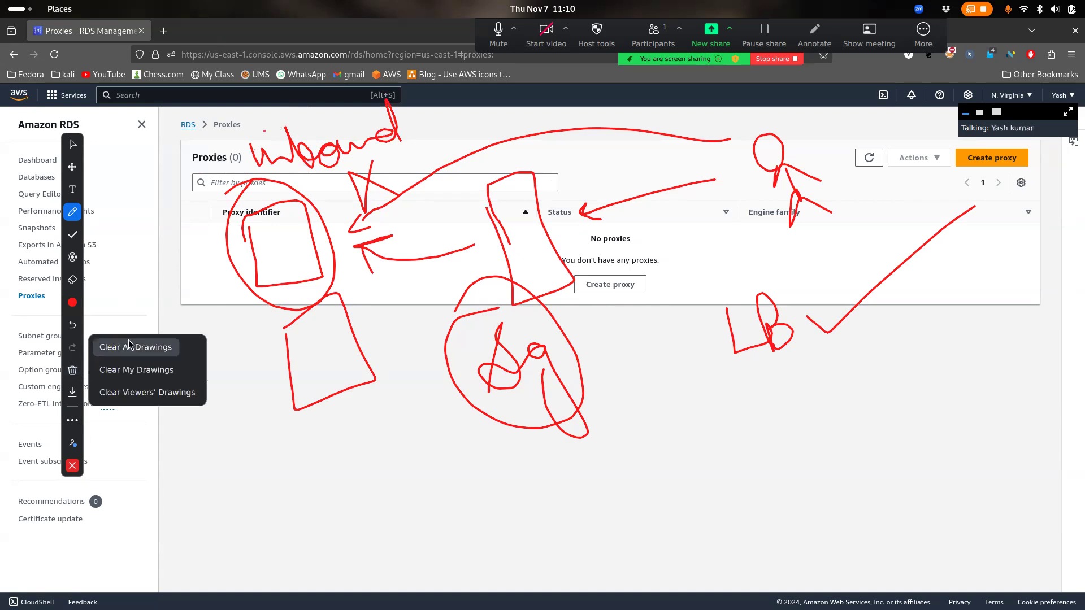
click(135, 347)
click(72, 465)
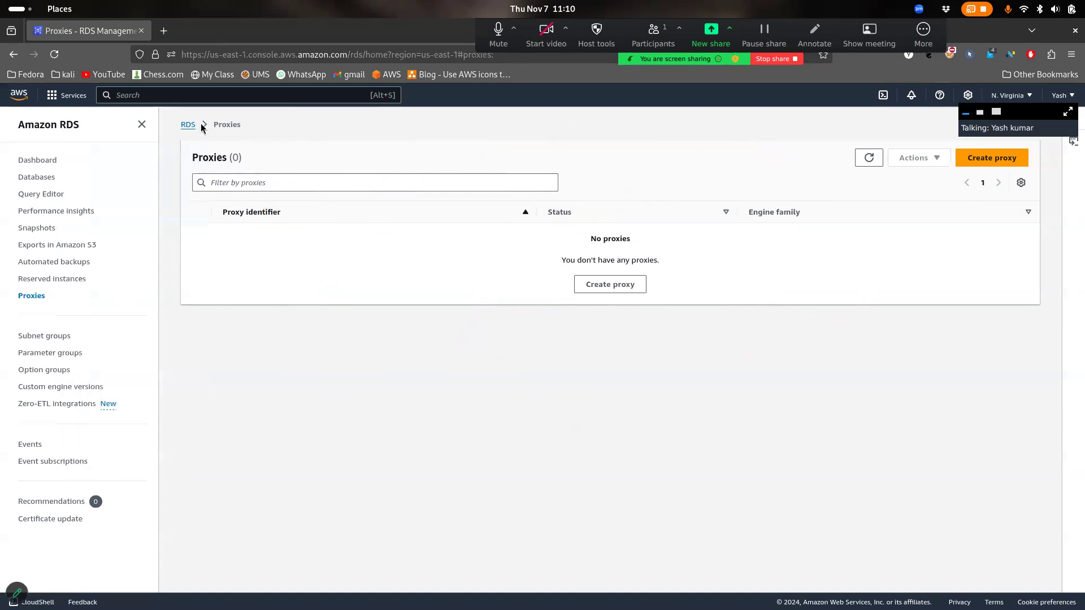
Search 'dynamodb', open the DynamoDB console and its Tables list, which shows zero tables
click(140, 96)
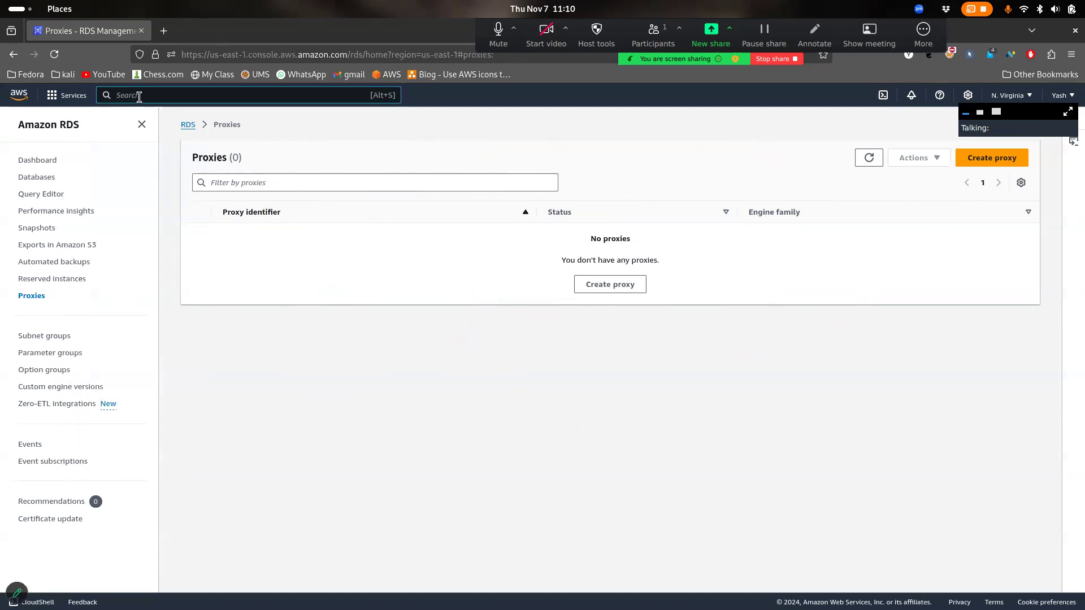
text(dynamodb)
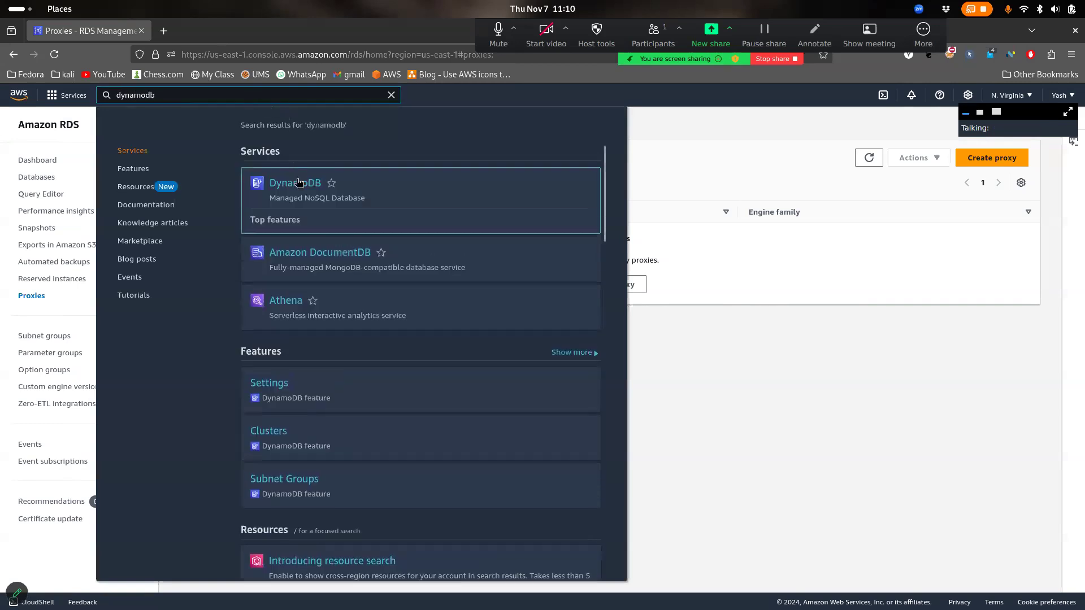
click(298, 181)
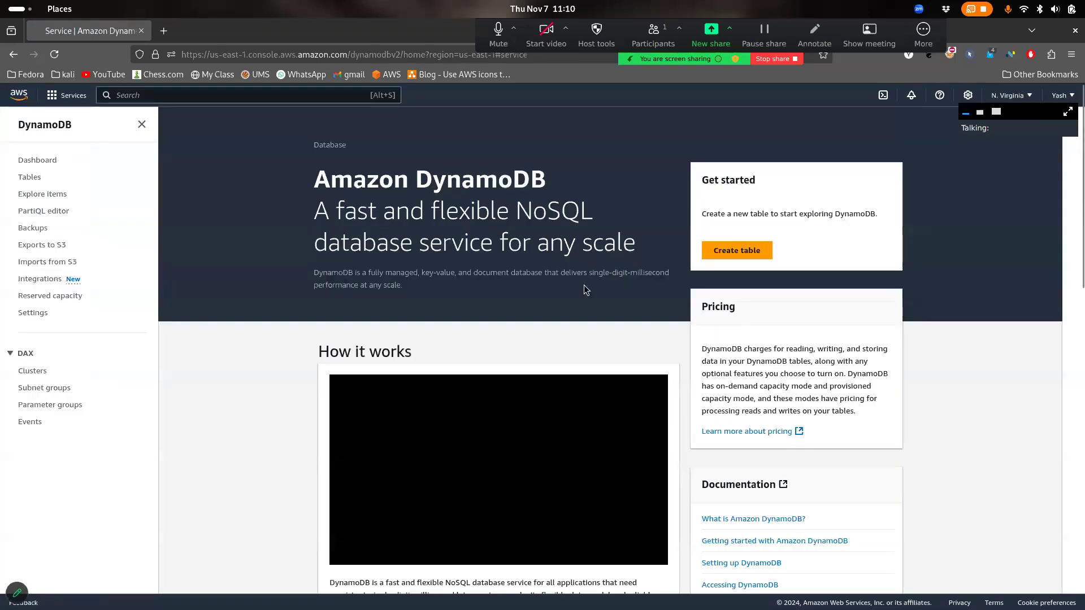
click(28, 178)
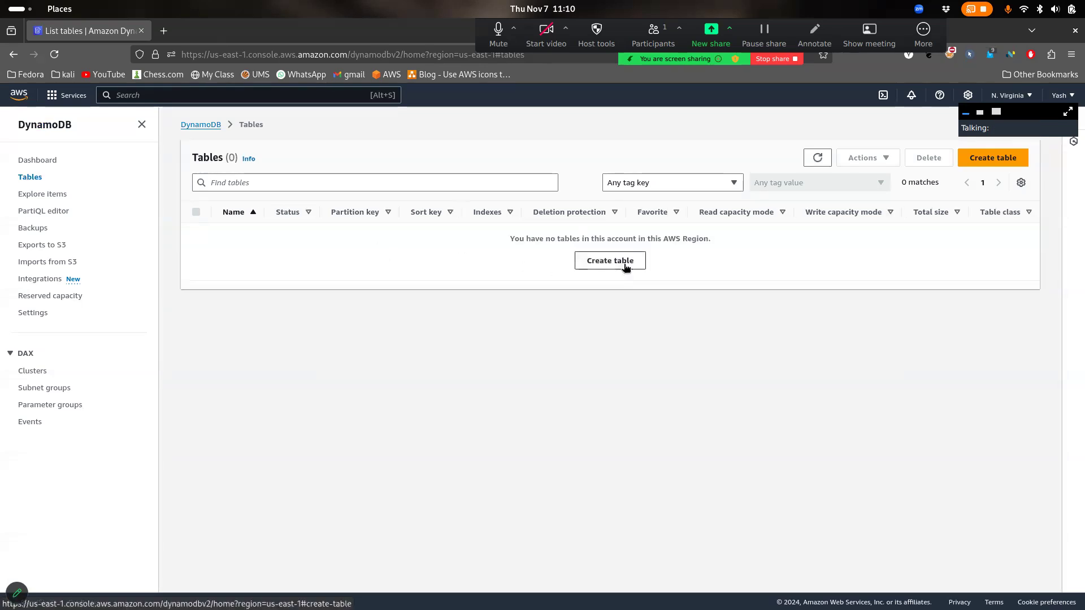
Start a new DynamoDB table and name it User
click(610, 261)
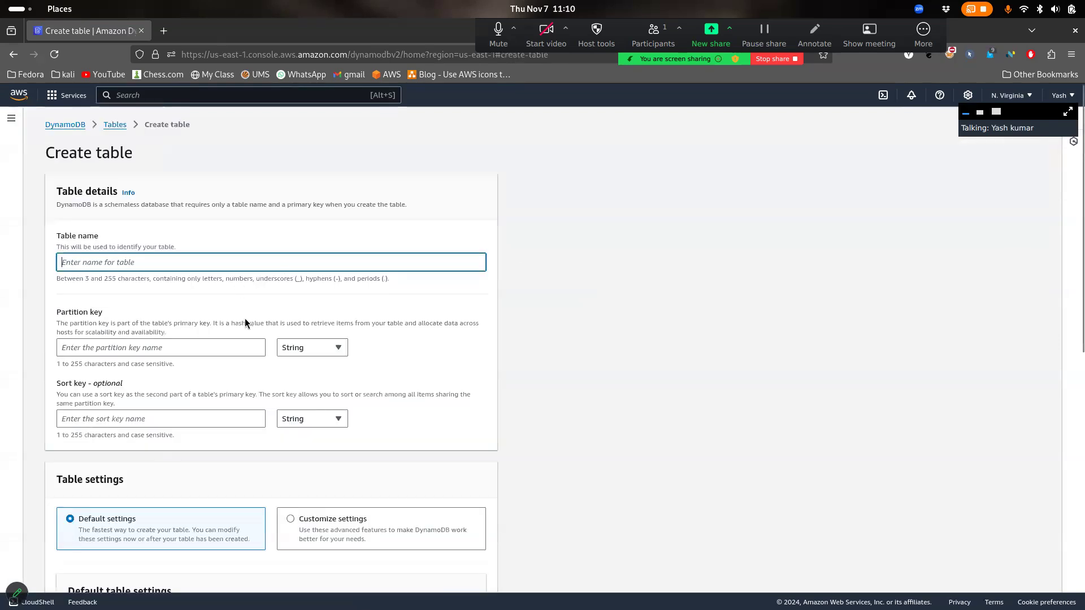
scroll(245, 322, down, 1)
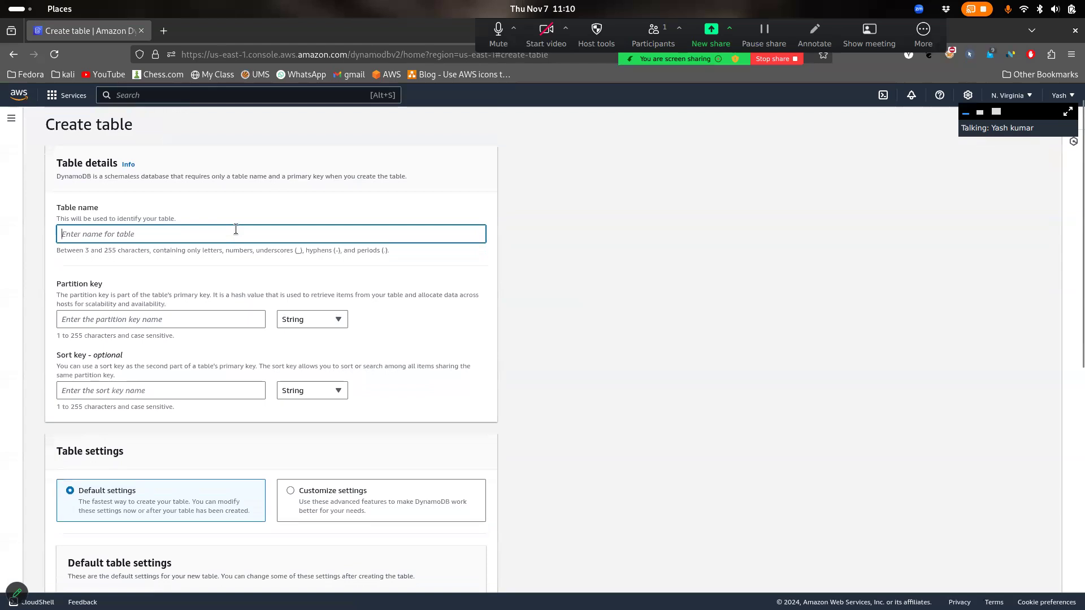
text(User)
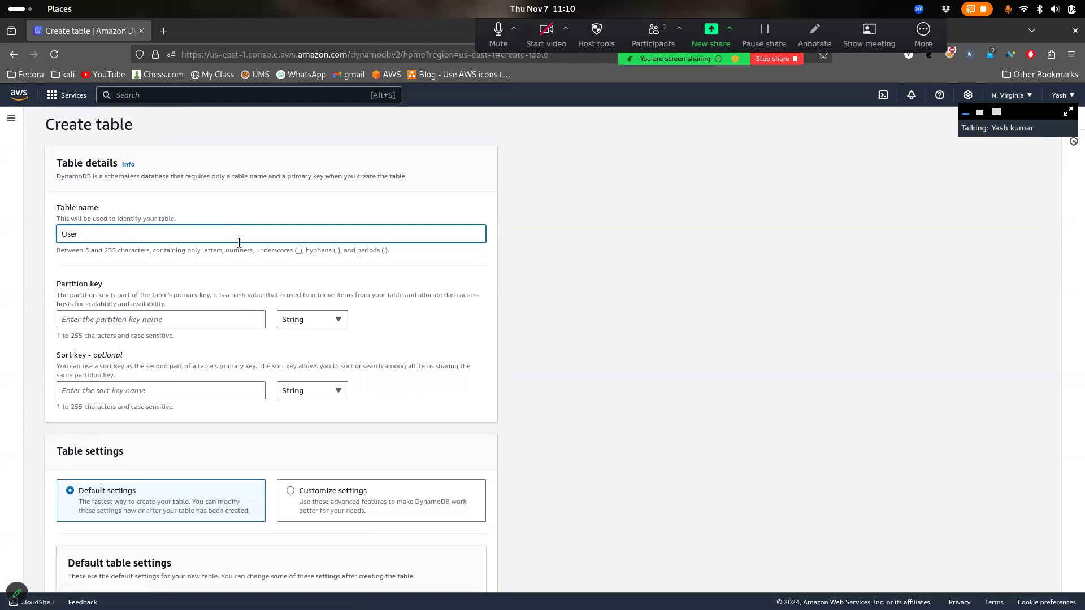
click(189, 308)
Set the partition key to id with type Number
drag(144, 285, 44, 276)
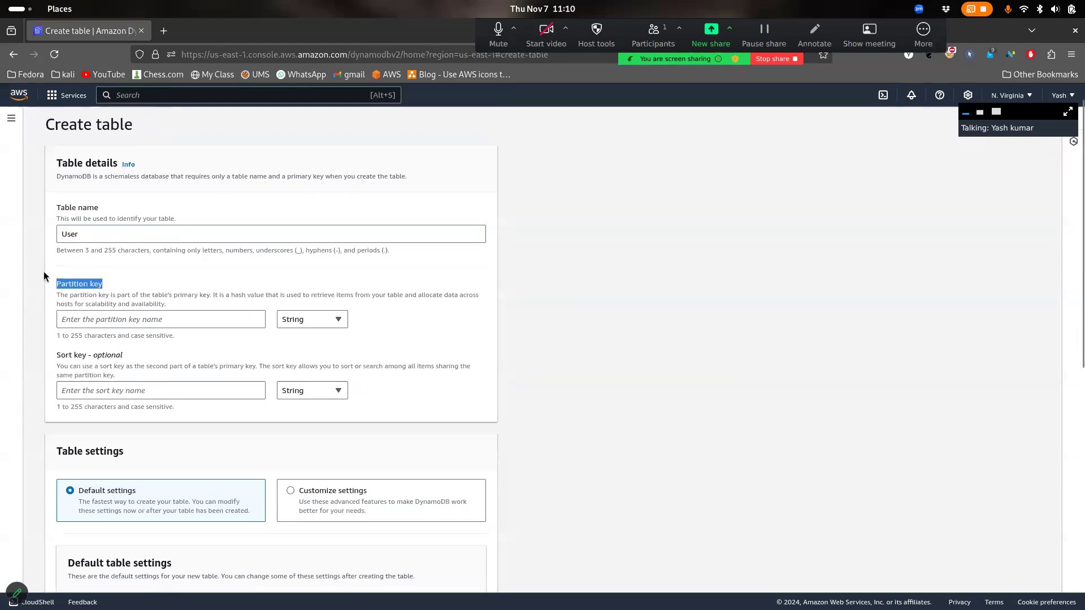
click(111, 314)
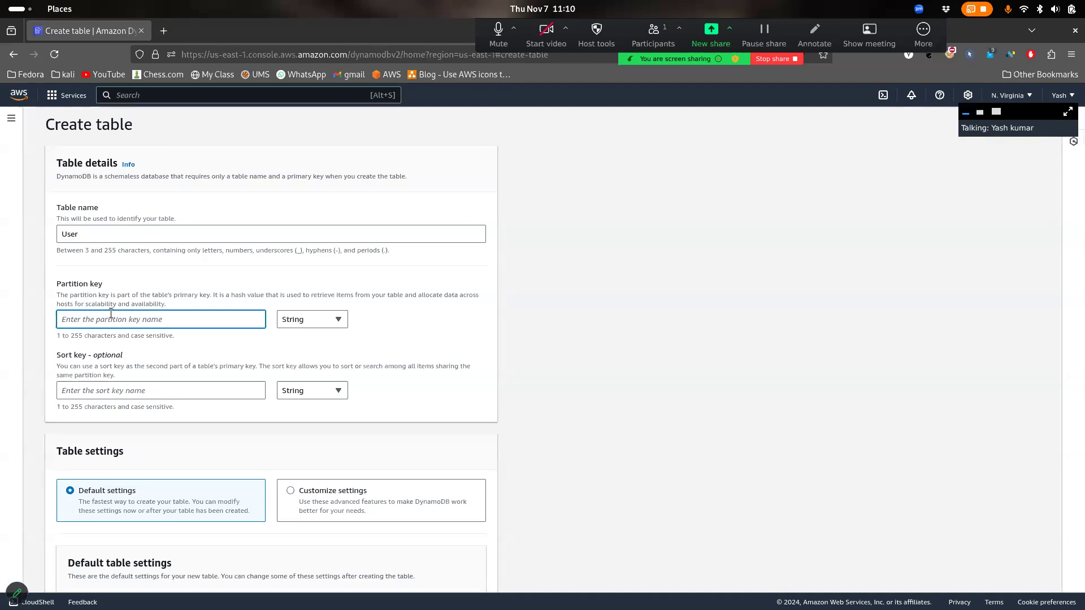
text(1)
click(323, 322)
click(321, 354)
key(shift+Tab)
key(BackSpace)
text(id)
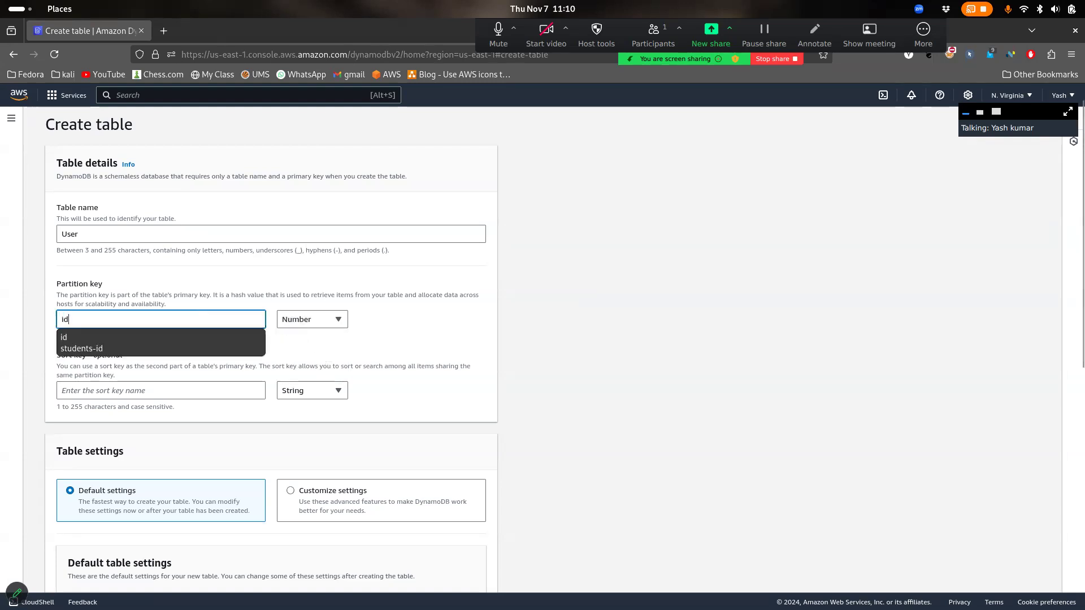
click(398, 327)
Highlight the partition key explanation and table details description on the form
mouse_move(177, 295)
mouse_down()
mouse_move(70, 284)
mouse_move(139, 286)
mouse_move(181, 314)
mouse_up()
click(50, 283)
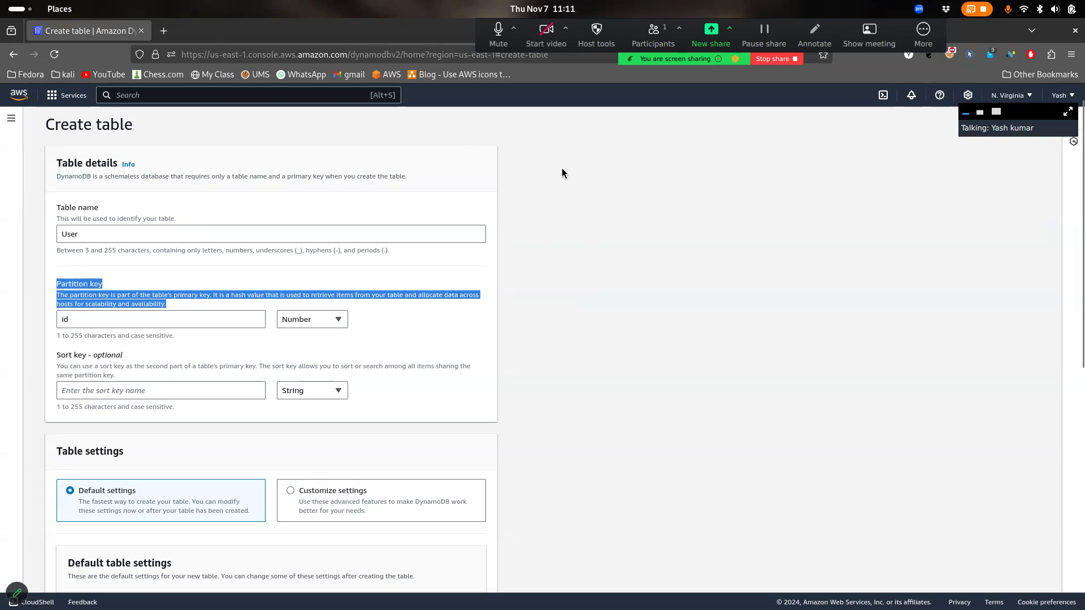
click(207, 291)
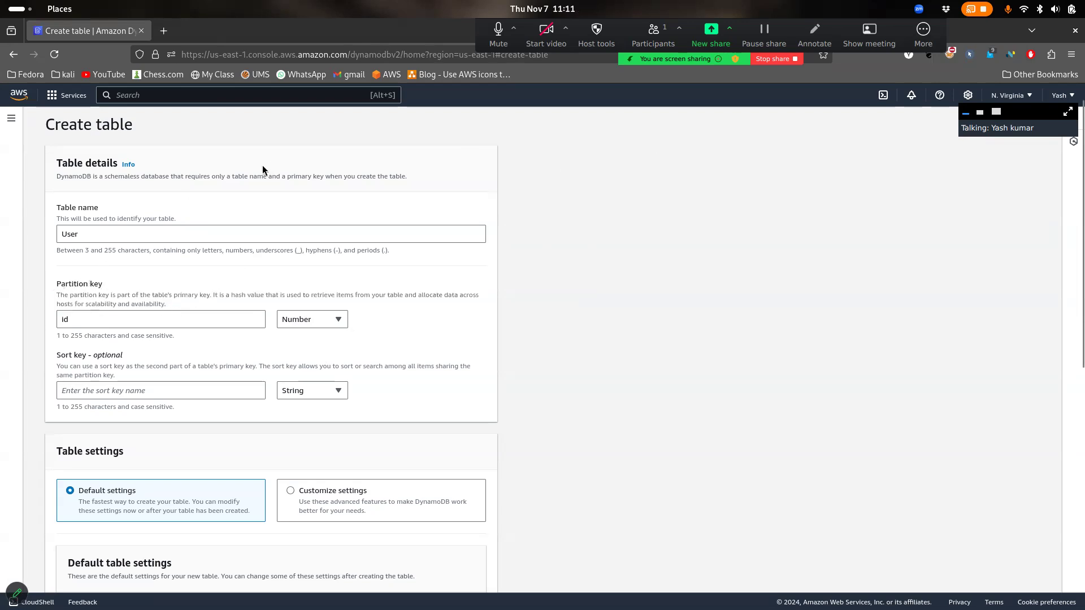
drag(285, 173, 329, 174)
click(220, 291)
drag(131, 295, 80, 283)
click(106, 358)
drag(174, 304, 47, 285)
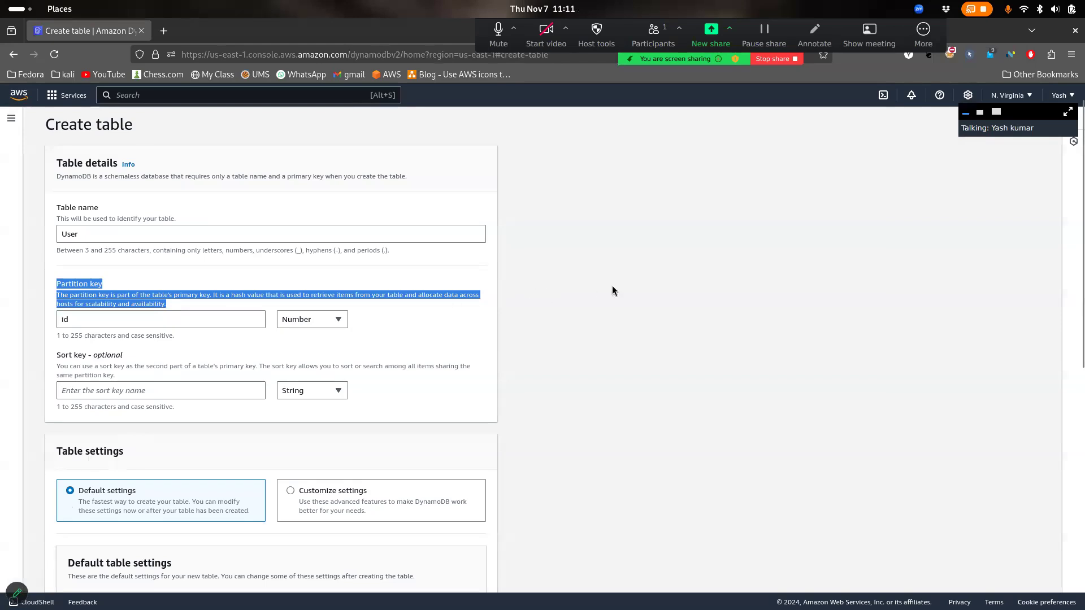
click(364, 276)
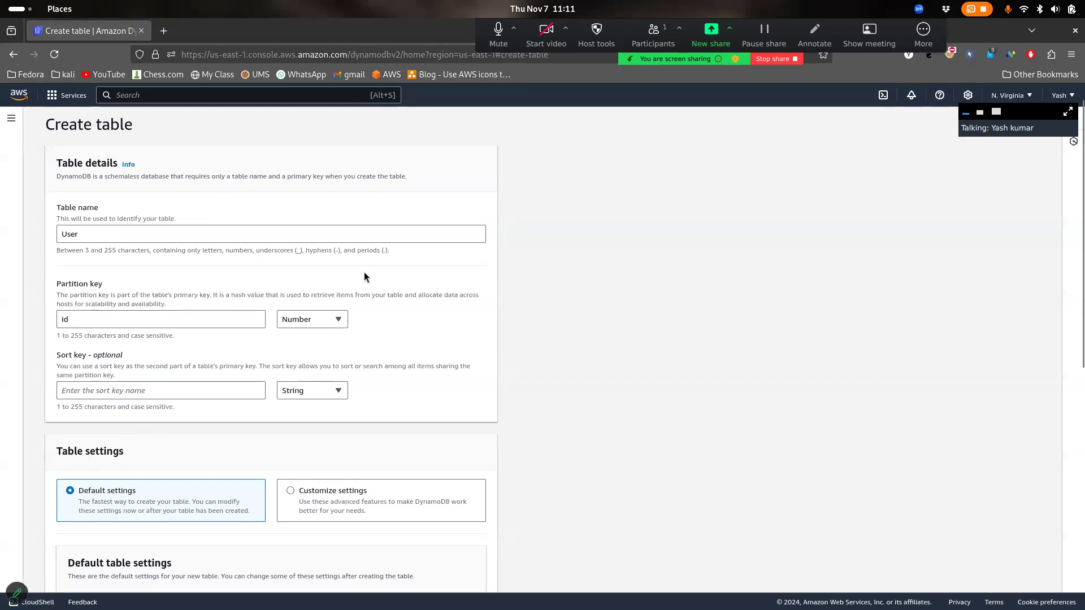
click(14, 590)
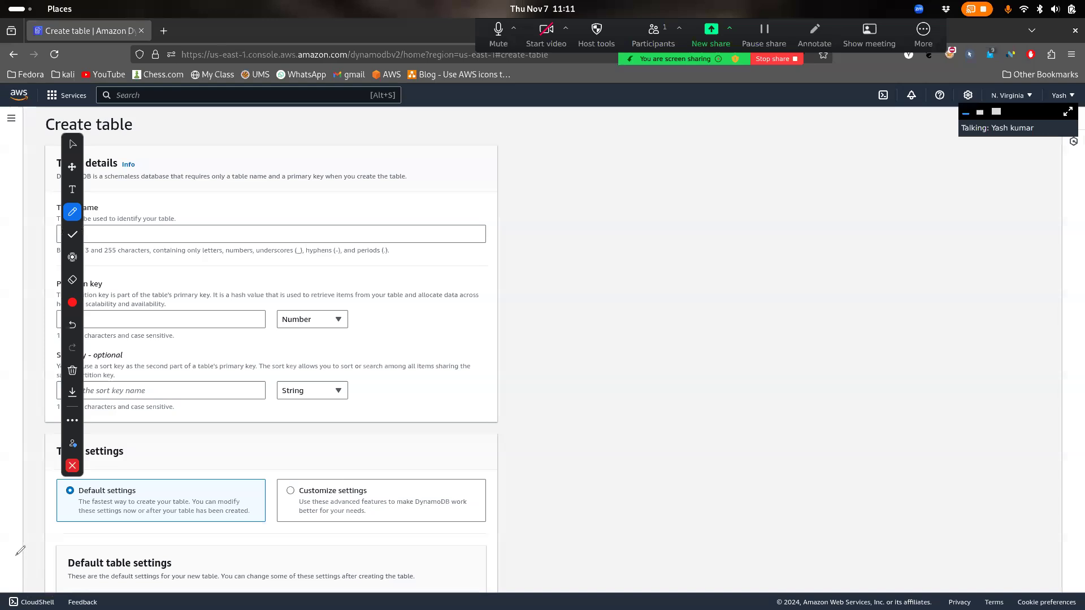
mouse_move(670, 164)
mouse_down()
mouse_move(676, 288)
mouse_move(790, 243)
mouse_move(657, 140)
mouse_move(673, 201)
mouse_up()
drag(422, 138, 448, 145)
drag(434, 189, 455, 213)
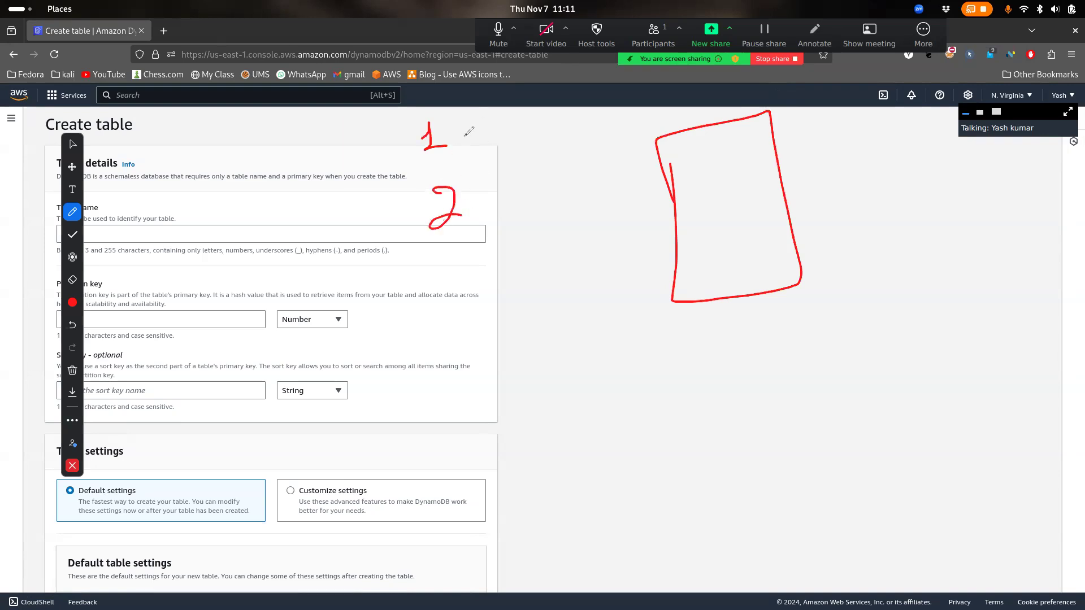
mouse_move(447, 133)
mouse_down()
mouse_move(492, 115)
mouse_move(487, 128)
mouse_up()
mouse_move(886, 151)
mouse_down()
mouse_move(916, 158)
mouse_move(990, 144)
mouse_up()
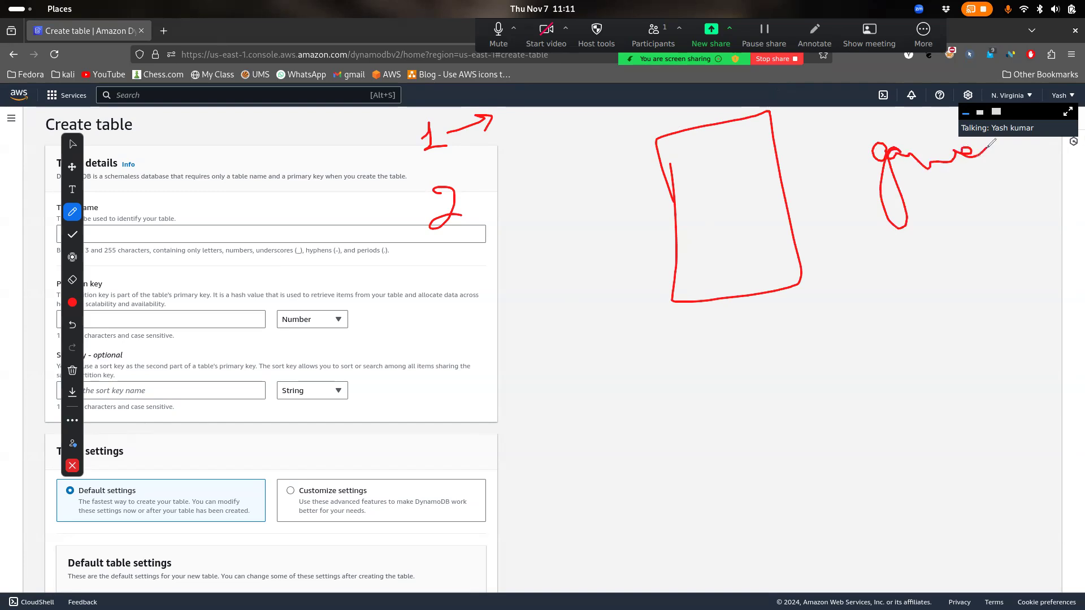
drag(963, 201, 1000, 218)
drag(985, 178, 1007, 230)
drag(921, 258, 1036, 233)
mouse_move(915, 357)
mouse_down()
mouse_move(936, 399)
mouse_move(956, 372)
mouse_move(983, 386)
mouse_move(1044, 357)
mouse_up()
mouse_move(1007, 428)
mouse_down()
mouse_move(1043, 433)
mouse_move(1056, 449)
mouse_up()
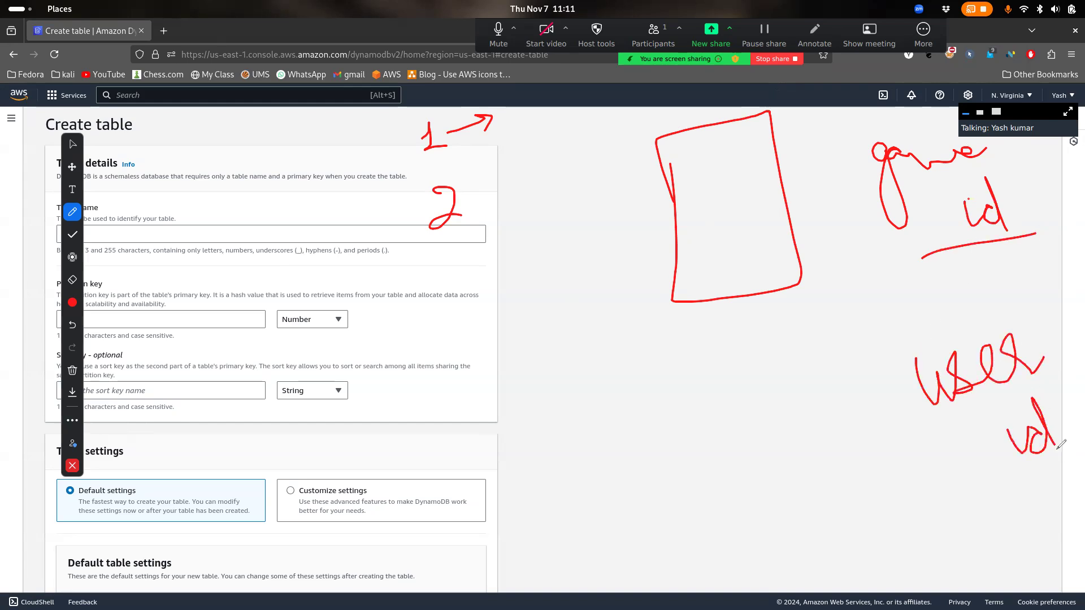
mouse_move(858, 271)
mouse_down()
mouse_move(863, 294)
mouse_move(889, 261)
mouse_move(906, 286)
mouse_move(883, 256)
mouse_up()
mouse_move(947, 430)
mouse_down()
mouse_move(858, 345)
mouse_move(848, 357)
mouse_move(874, 350)
mouse_up()
mouse_move(637, 356)
mouse_down()
mouse_move(642, 375)
mouse_move(679, 355)
mouse_move(737, 346)
mouse_up()
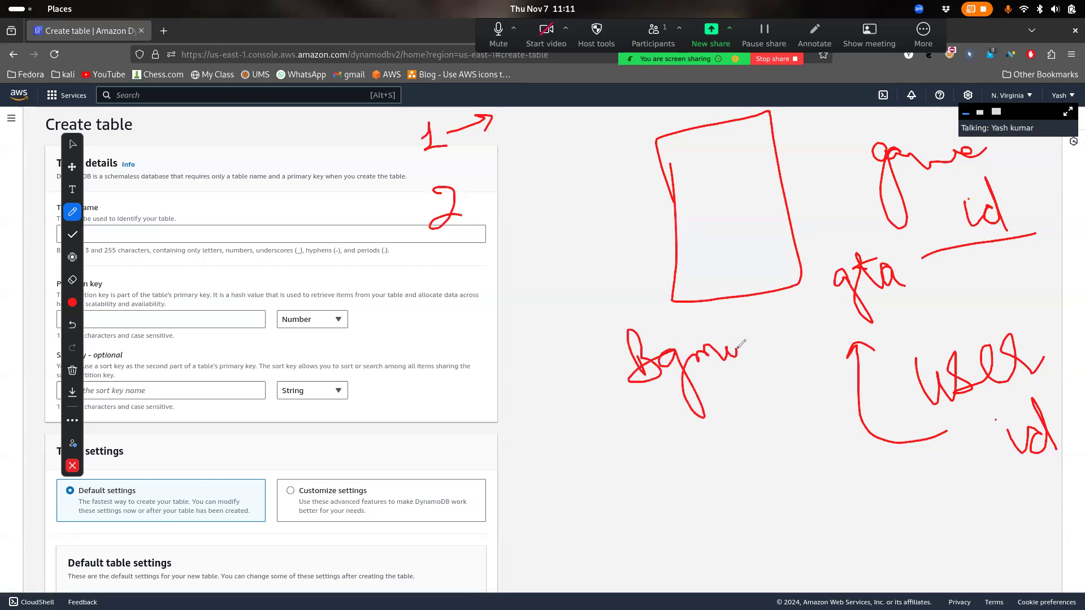
mouse_move(857, 436)
mouse_down()
mouse_move(733, 432)
mouse_move(716, 415)
mouse_move(740, 411)
mouse_up()
mouse_move(857, 217)
mouse_down()
mouse_move(898, 233)
mouse_move(839, 244)
mouse_up()
mouse_move(961, 277)
mouse_down()
mouse_move(1063, 251)
mouse_move(1053, 276)
mouse_up()
mouse_move(873, 135)
mouse_down()
mouse_move(860, 150)
mouse_move(1018, 226)
mouse_move(846, 153)
mouse_up()
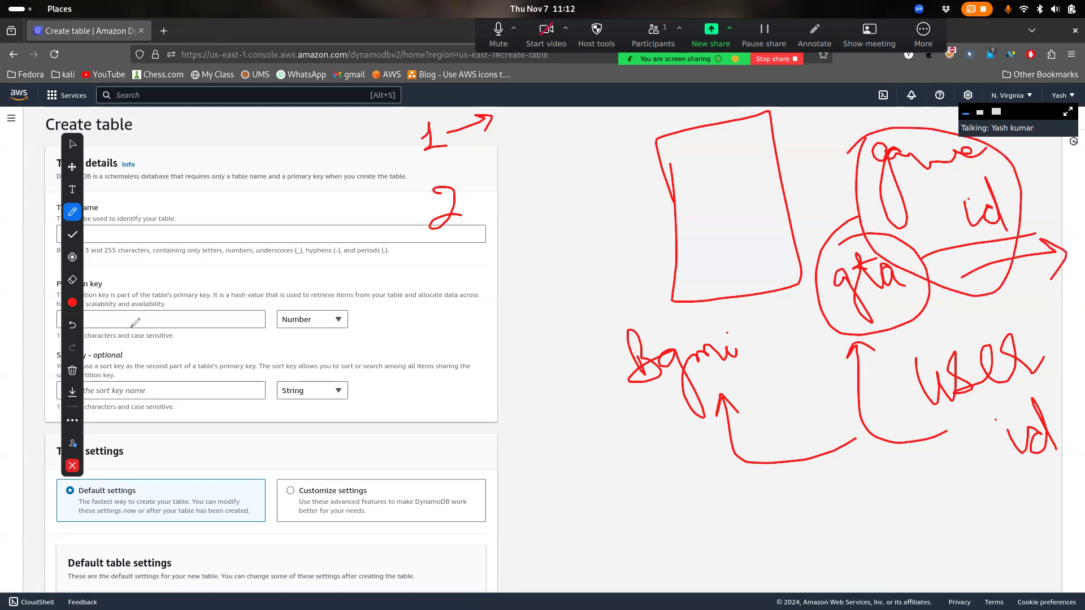
mouse_move(129, 315)
mouse_down()
mouse_move(134, 338)
mouse_move(176, 305)
mouse_move(204, 326)
mouse_move(277, 329)
mouse_up()
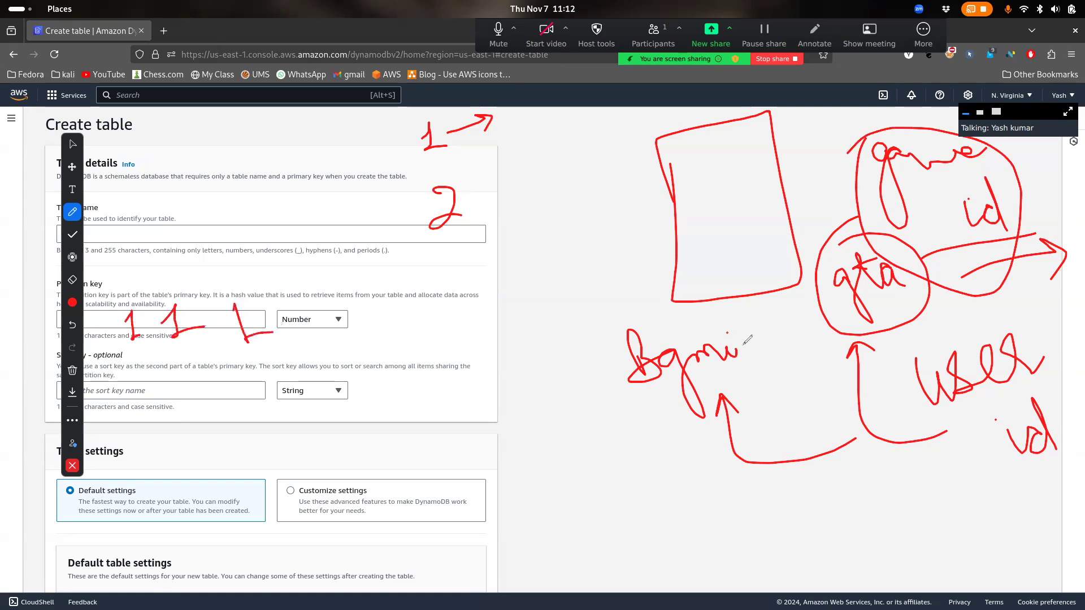
drag(974, 415, 377, 494)
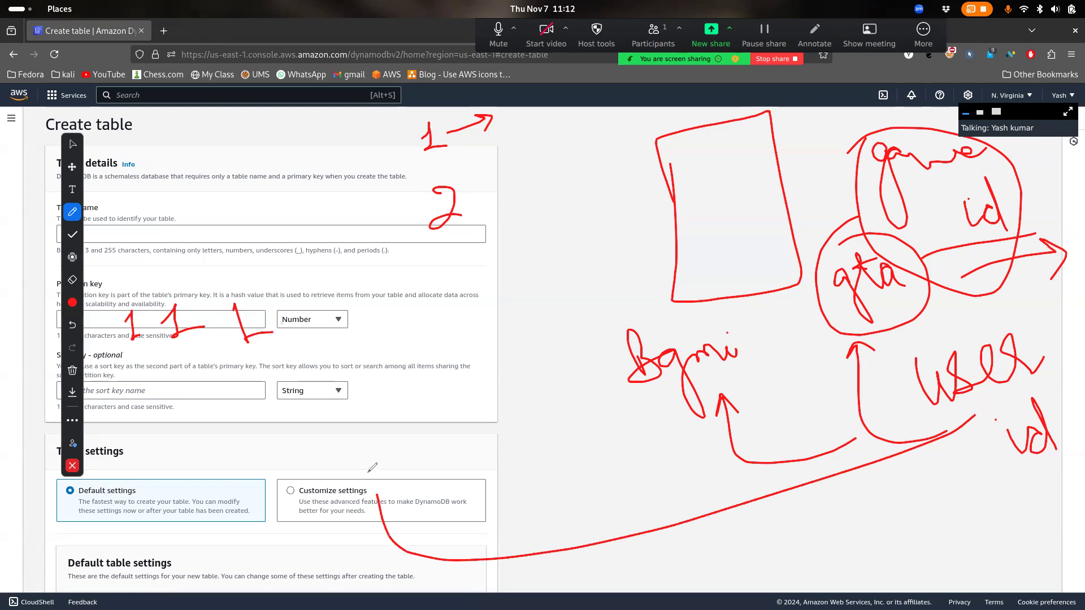
mouse_move(942, 323)
mouse_down()
mouse_move(998, 311)
mouse_move(940, 308)
mouse_up()
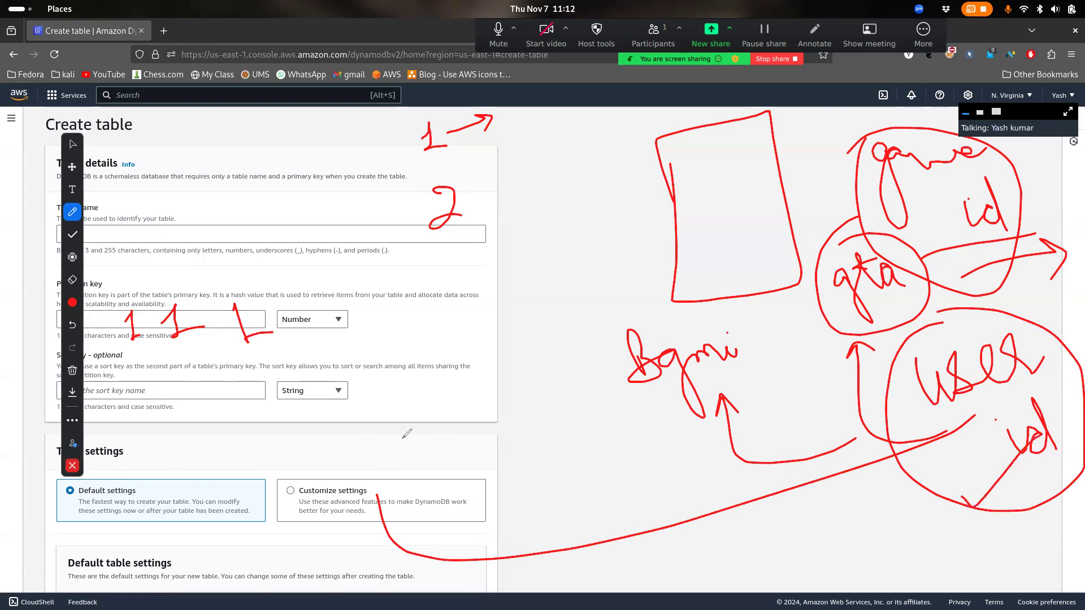
mouse_move(72, 305)
mouse_down()
mouse_move(72, 221)
mouse_move(48, 574)
mouse_move(254, 440)
mouse_move(311, 385)
mouse_up()
mouse_move(131, 350)
mouse_down()
mouse_move(68, 340)
mouse_move(133, 368)
mouse_move(79, 338)
mouse_up()
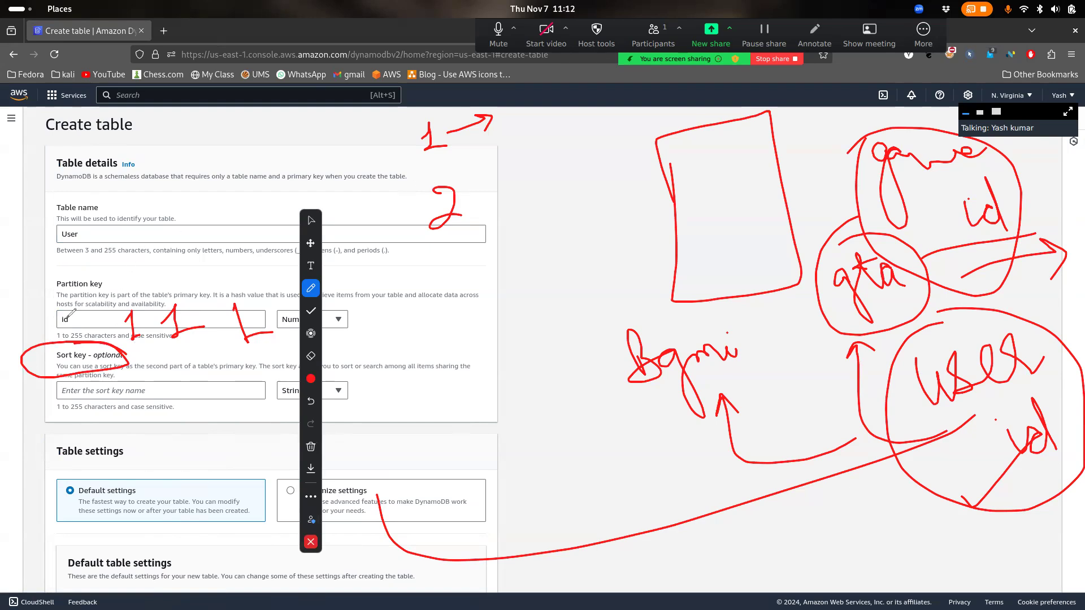
mouse_move(62, 307)
mouse_down()
mouse_move(82, 317)
mouse_move(71, 309)
mouse_move(136, 273)
mouse_move(81, 311)
mouse_move(111, 308)
mouse_up()
drag(150, 244, 162, 277)
drag(161, 380, 218, 353)
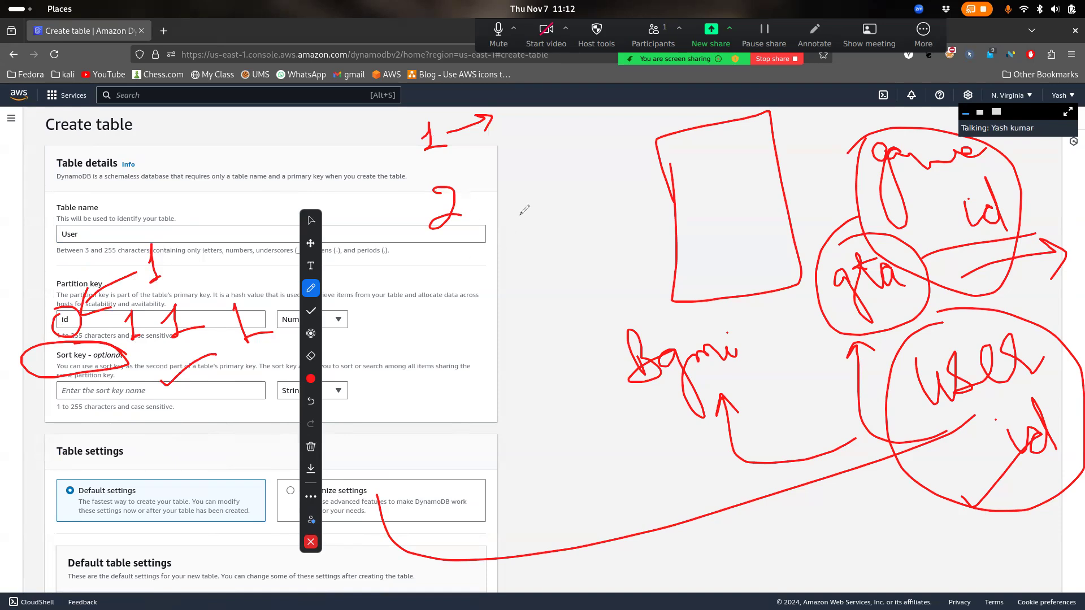
mouse_move(552, 100)
mouse_down()
mouse_move(548, 129)
mouse_move(568, 124)
mouse_up()
mouse_move(563, 177)
mouse_down()
mouse_move(566, 165)
mouse_move(592, 197)
mouse_up()
drag(592, 120, 653, 111)
drag(617, 197, 696, 185)
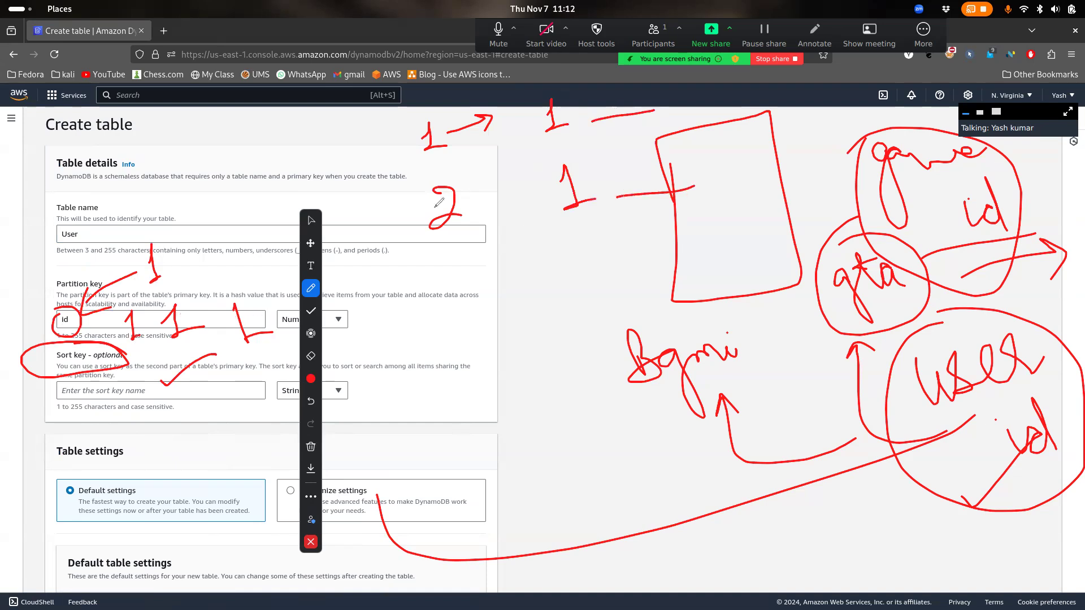
mouse_move(599, 119)
mouse_down()
mouse_move(612, 97)
mouse_move(637, 107)
mouse_move(684, 89)
mouse_move(719, 104)
mouse_up()
click(705, 164)
drag(704, 156, 754, 184)
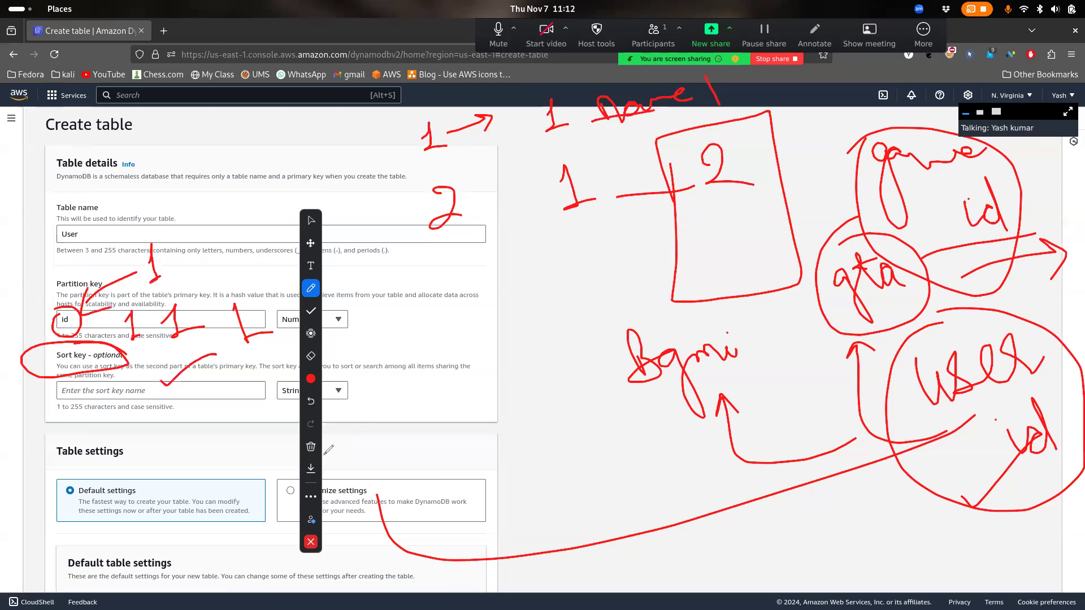
click(311, 446)
click(368, 423)
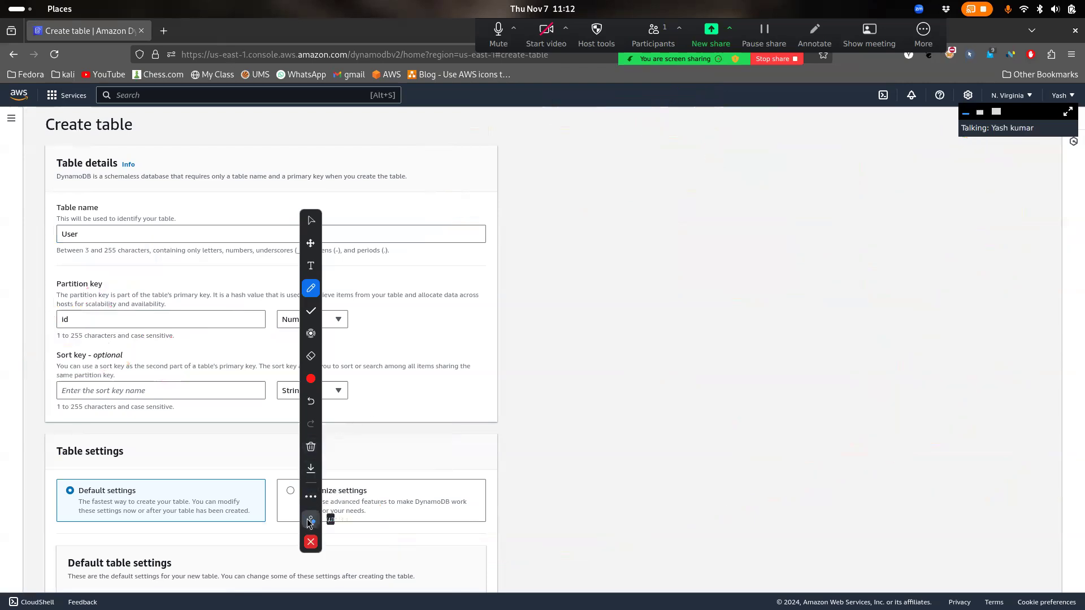
Close the annotation toolbar and highlight the primary key explanation text
click(310, 542)
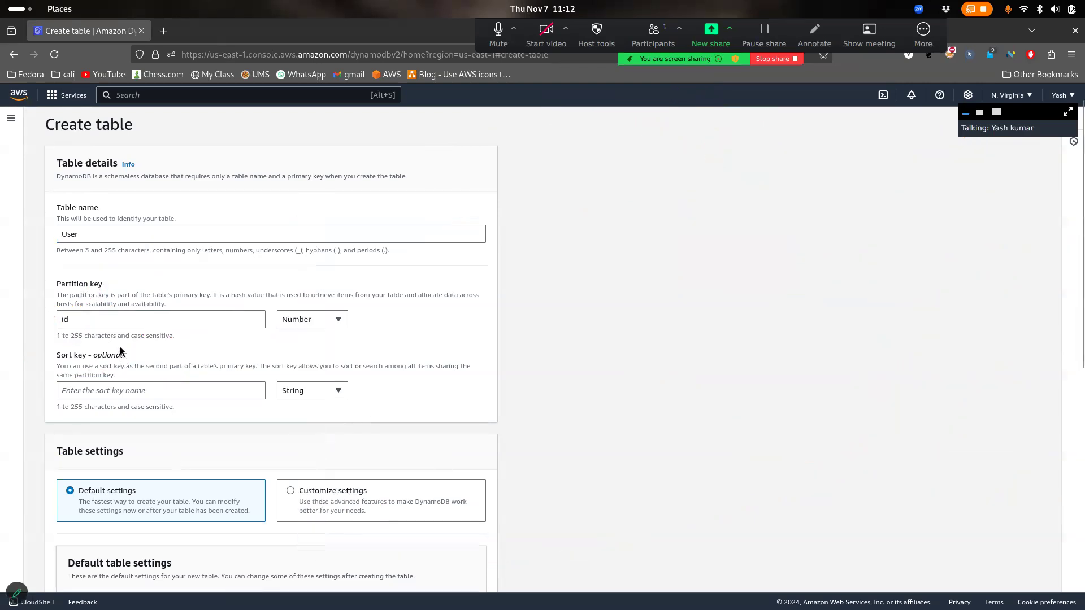
drag(288, 176, 351, 176)
click(119, 362)
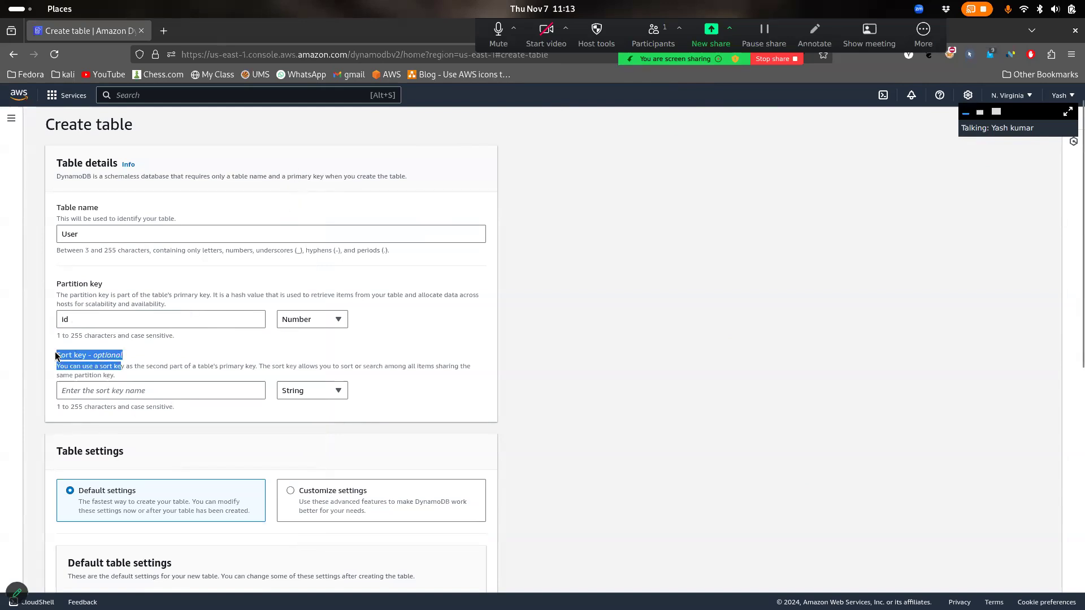
click(175, 363)
Enter user_name as a String sort key and scroll down to Default table settings
click(192, 391)
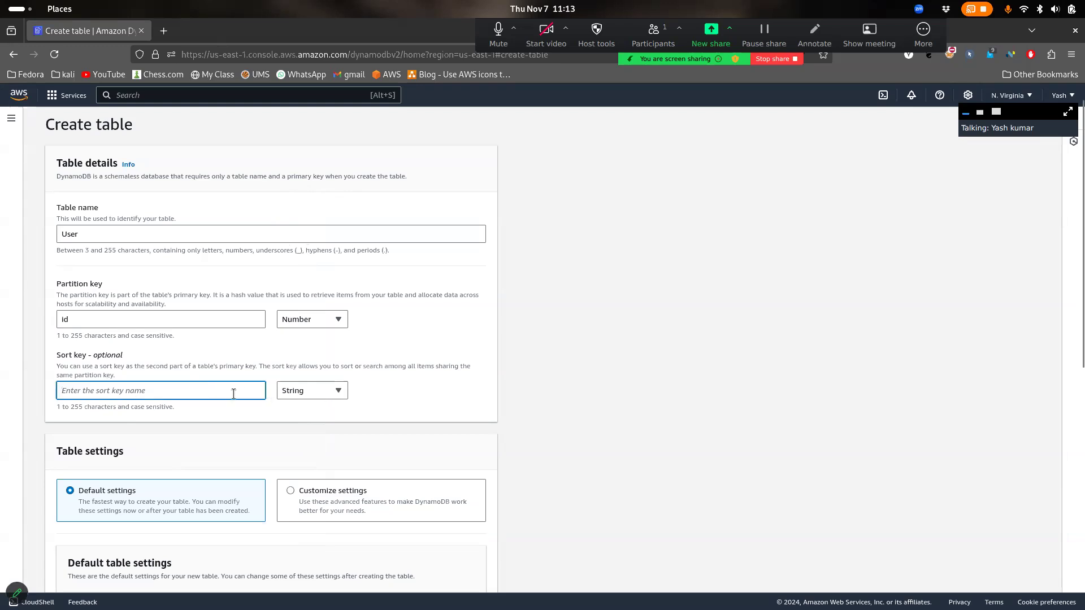
text(name)
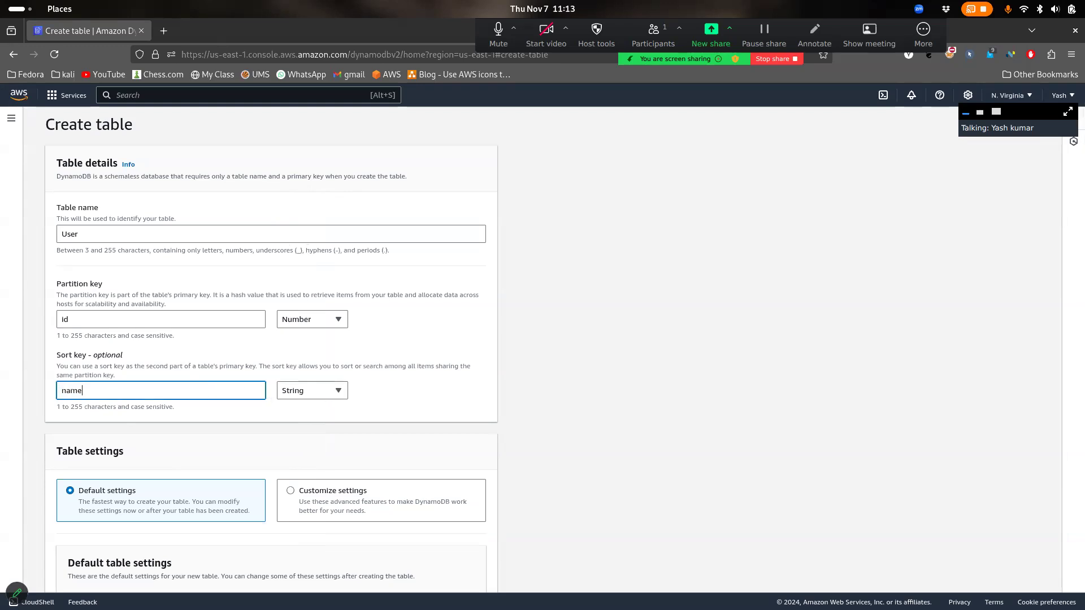
key(BackSpace)
text(user_)
scroll(410, 389, down, 1)
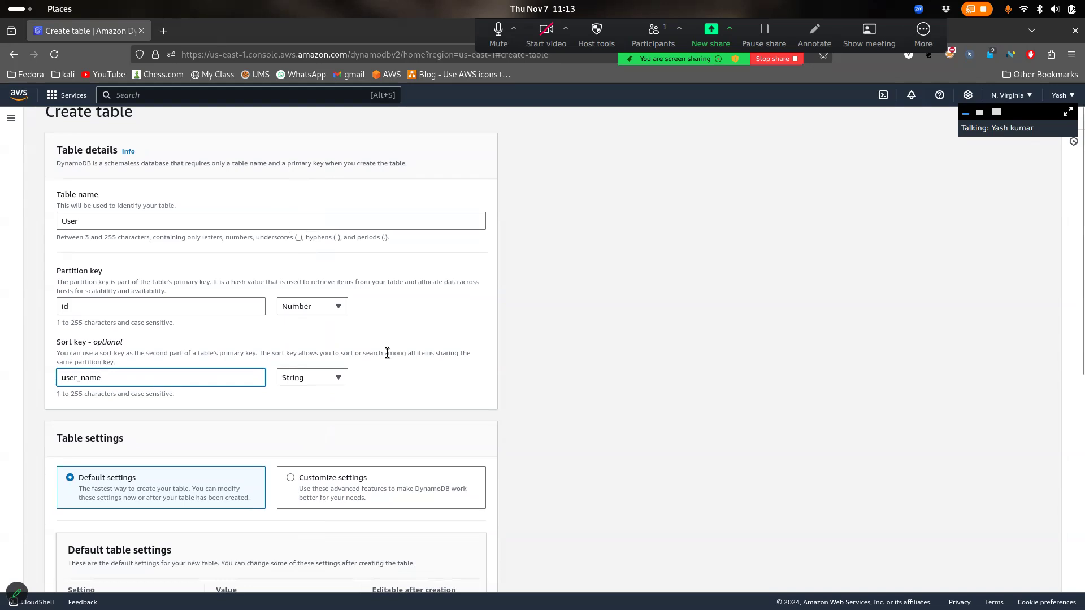
scroll(194, 327, down, 3)
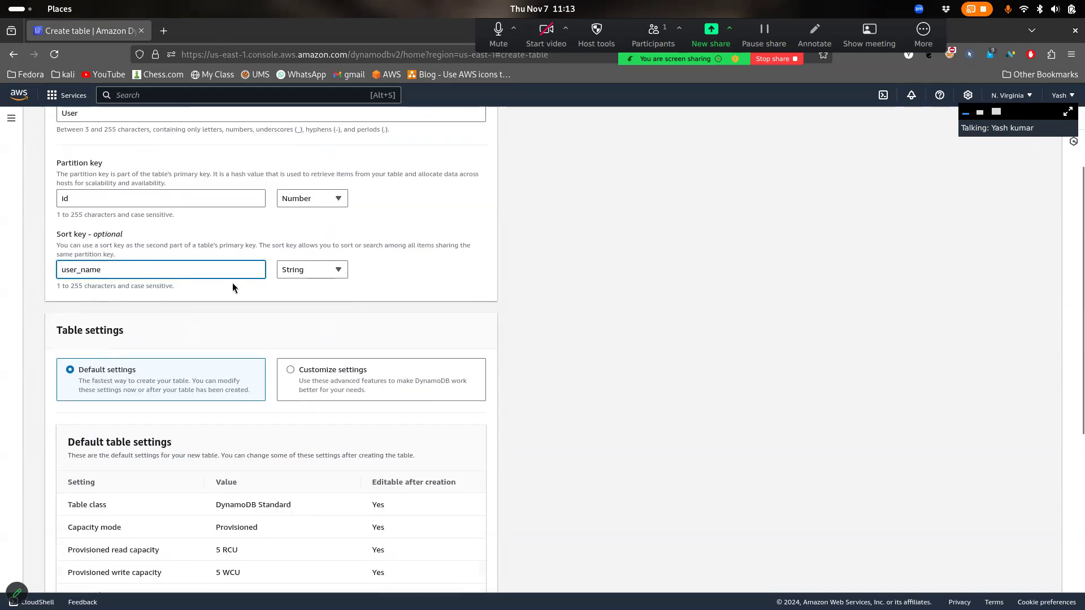
scroll(164, 196, up, 1)
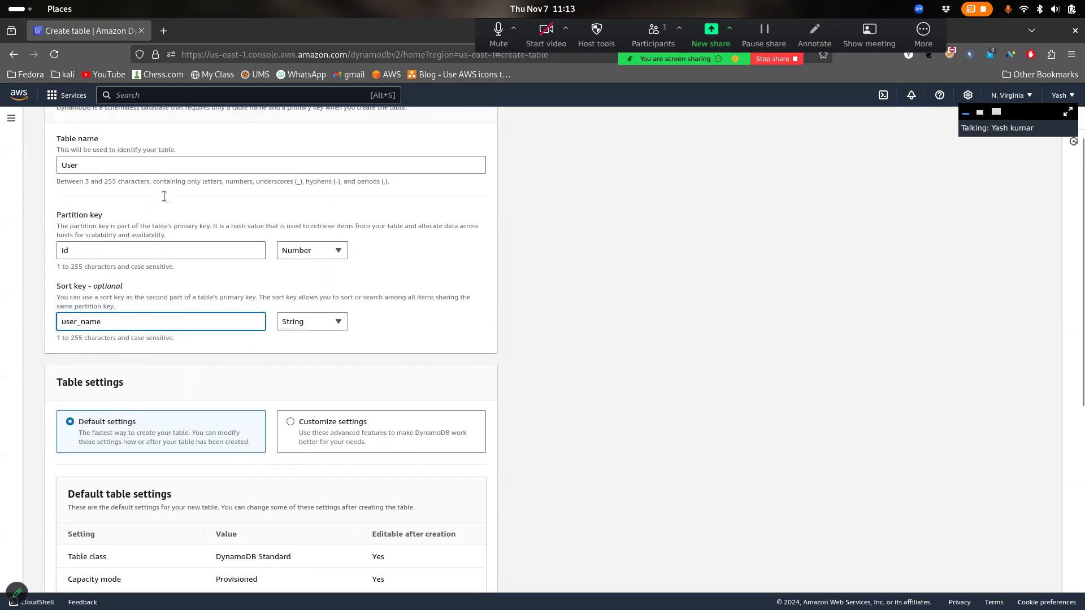
scroll(334, 236, down, 5)
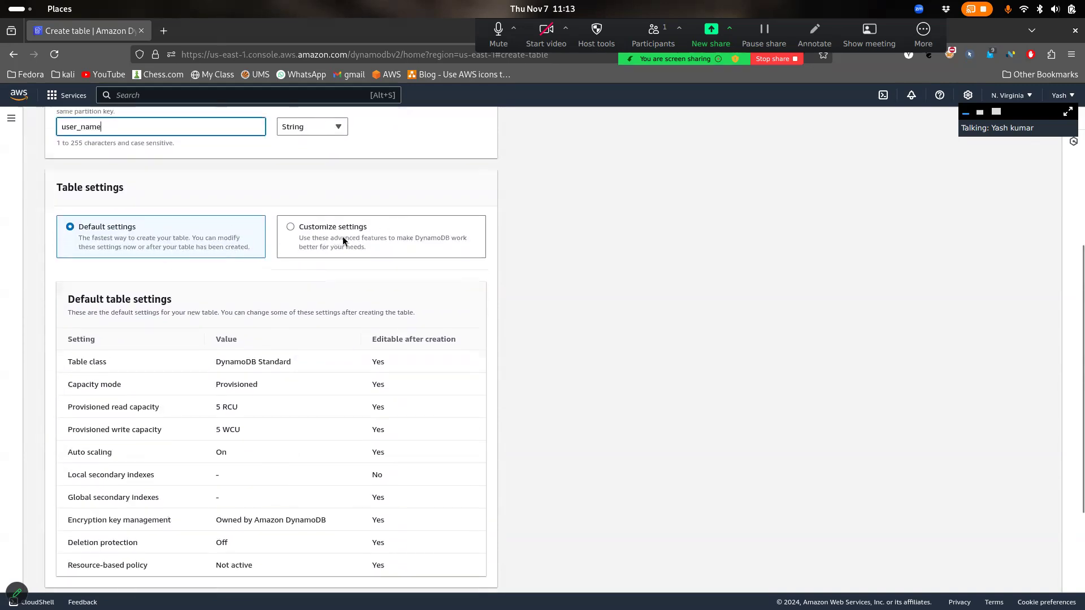
scroll(342, 236, down, 1)
click(335, 209)
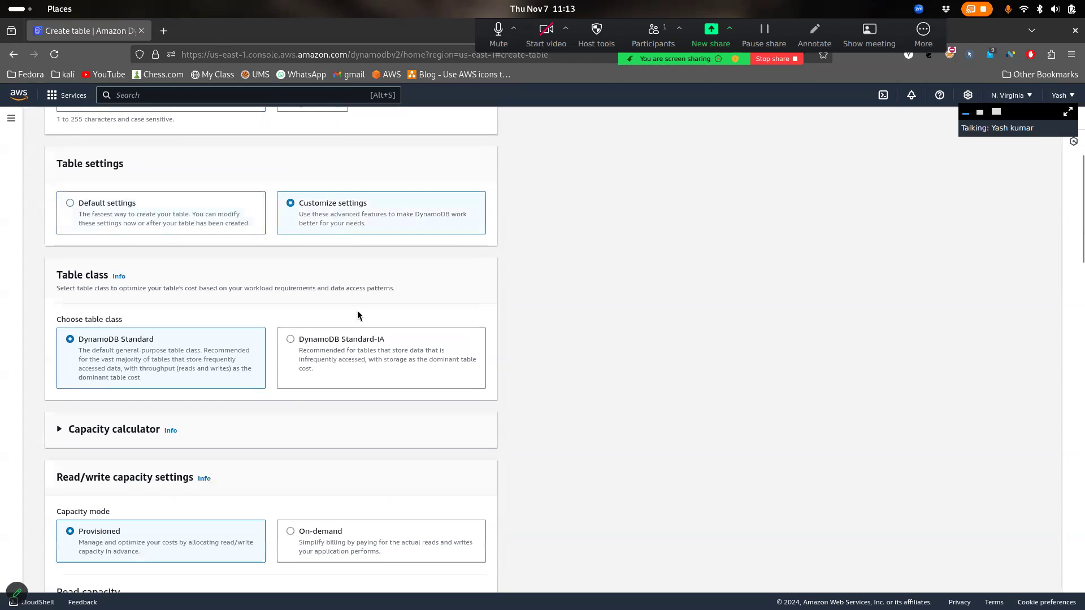
scroll(220, 365, down, 2)
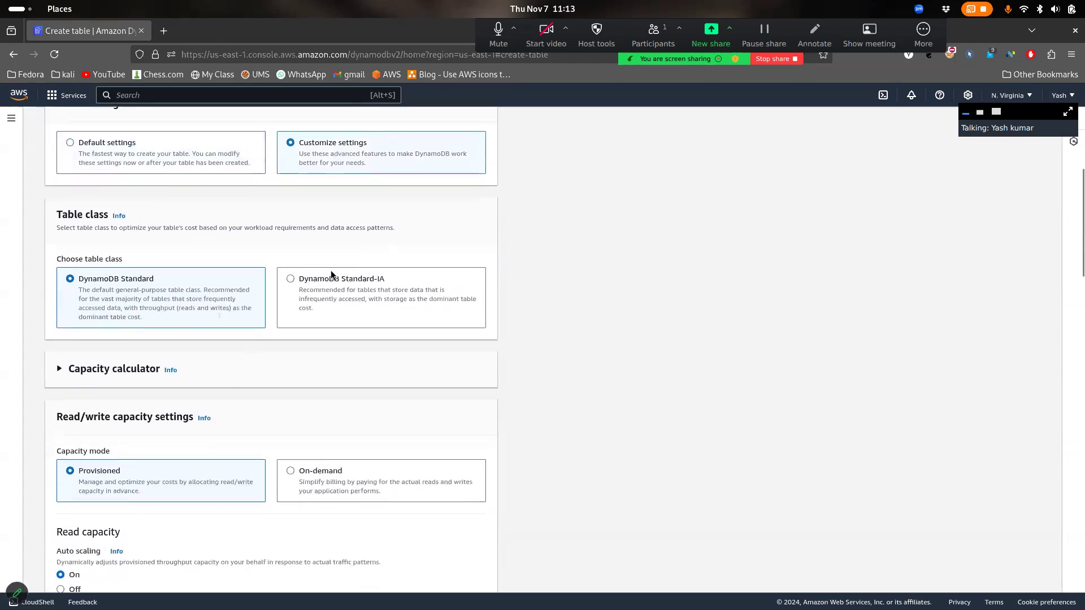
drag(127, 260, 50, 264)
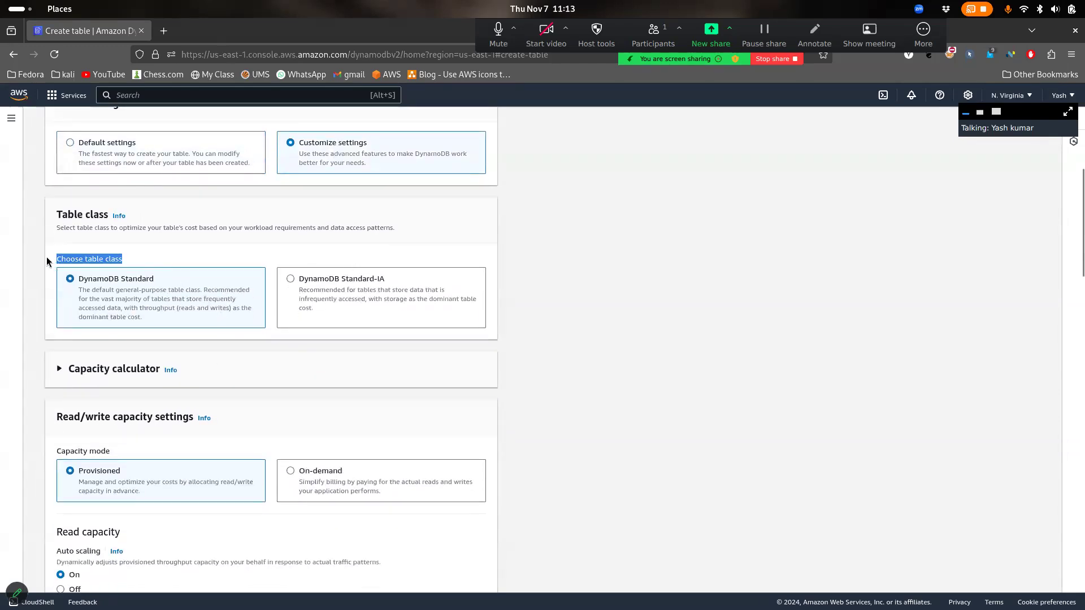
drag(385, 279, 337, 290)
click(336, 289)
click(206, 301)
scroll(220, 442, down, 7)
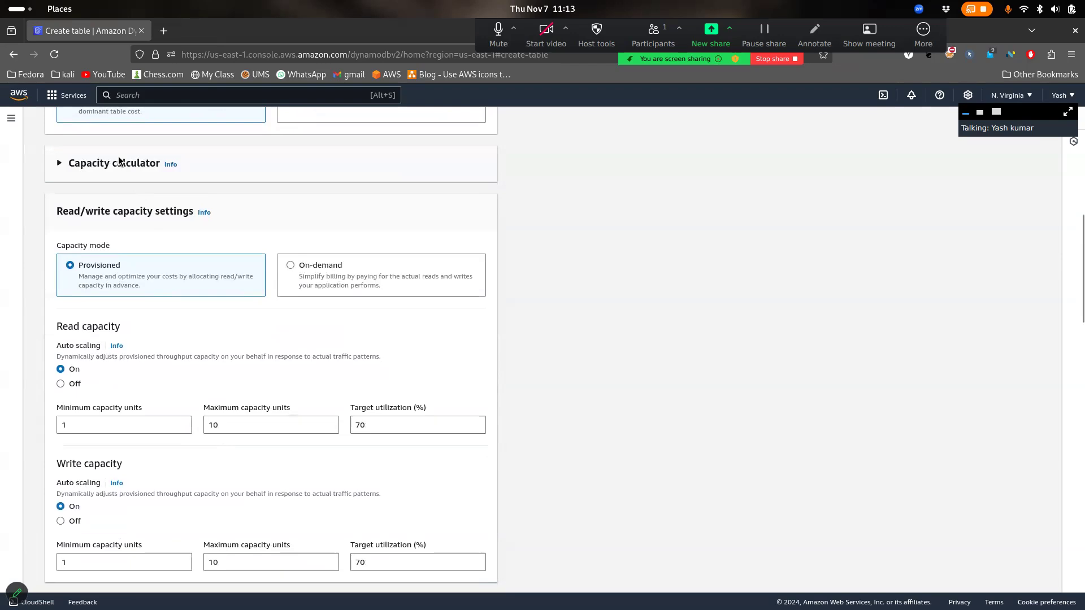
click(126, 168)
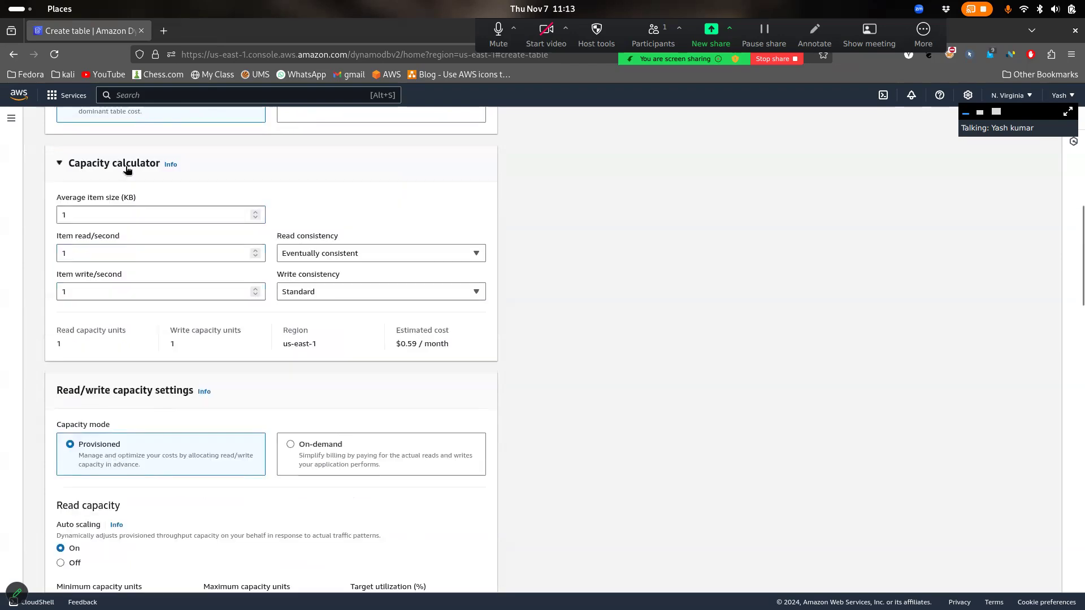
drag(466, 351, 387, 342)
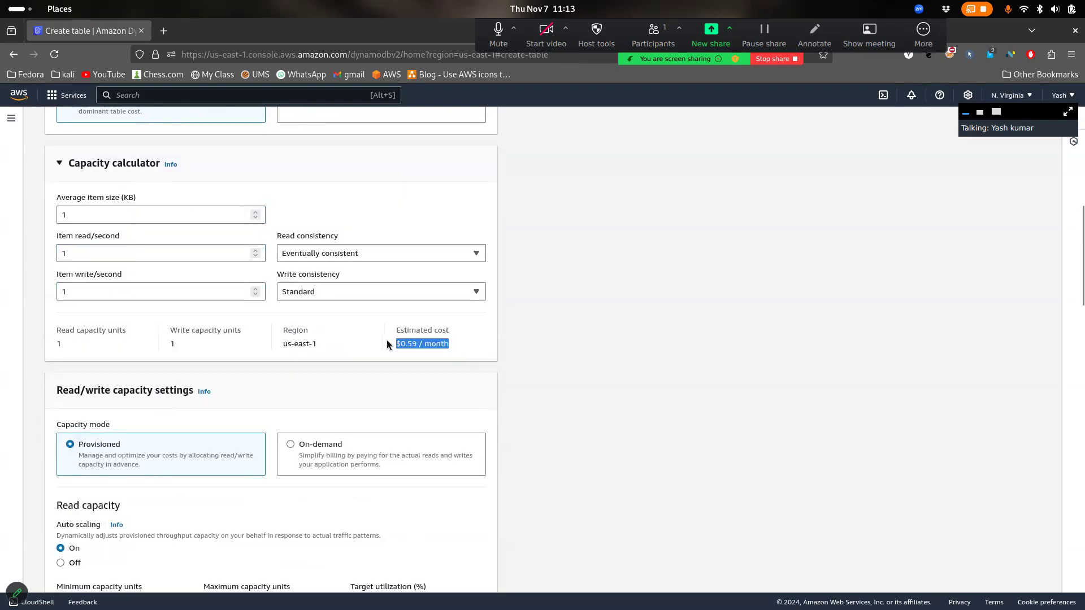
click(79, 341)
click(121, 163)
scroll(120, 168, down, 3)
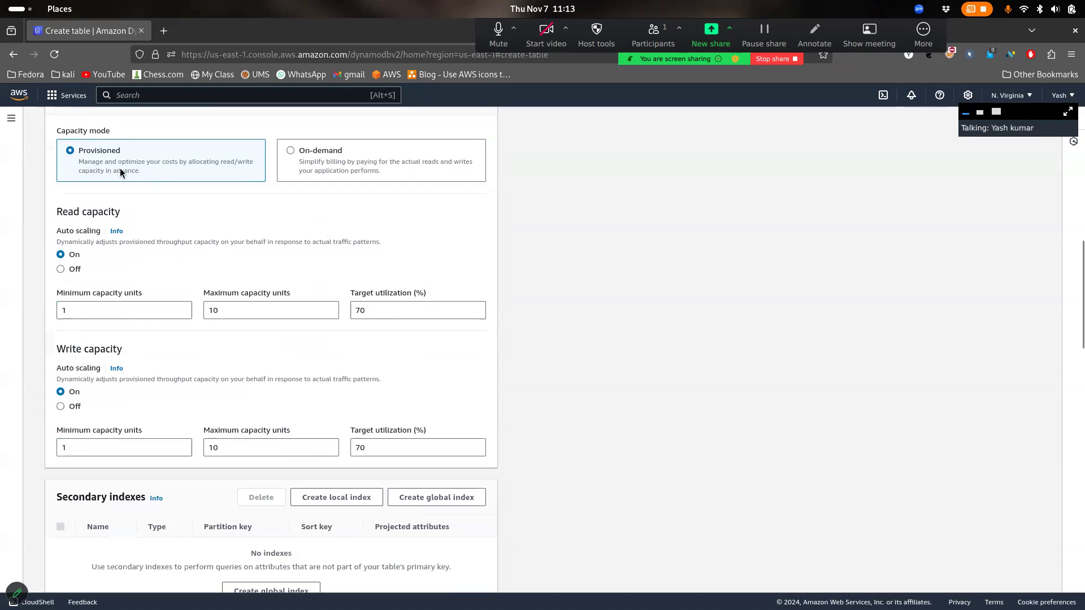
drag(104, 305, 47, 309)
click(270, 301)
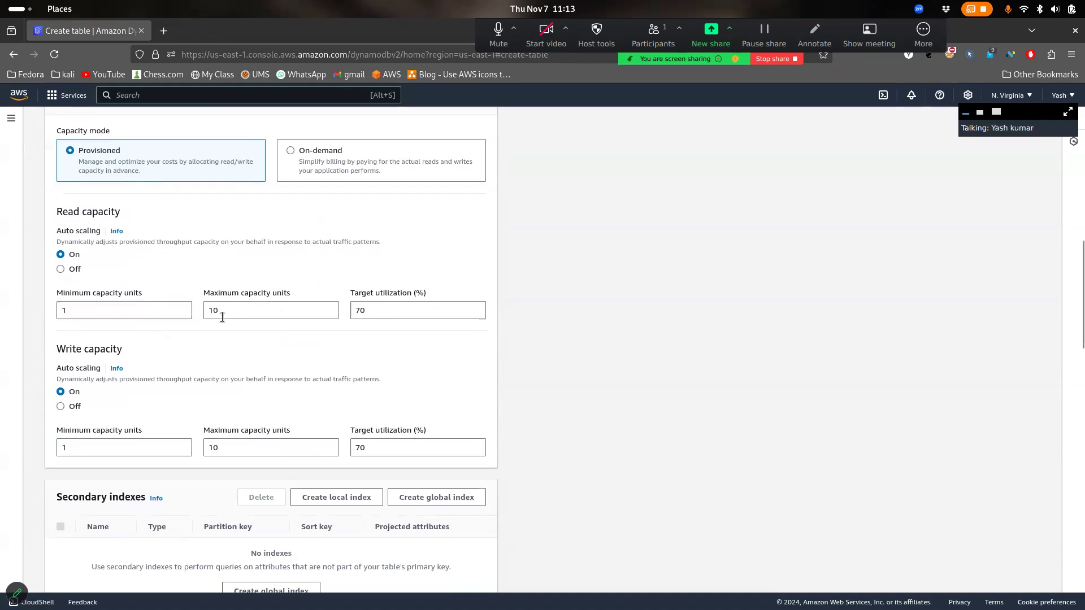
click(366, 303)
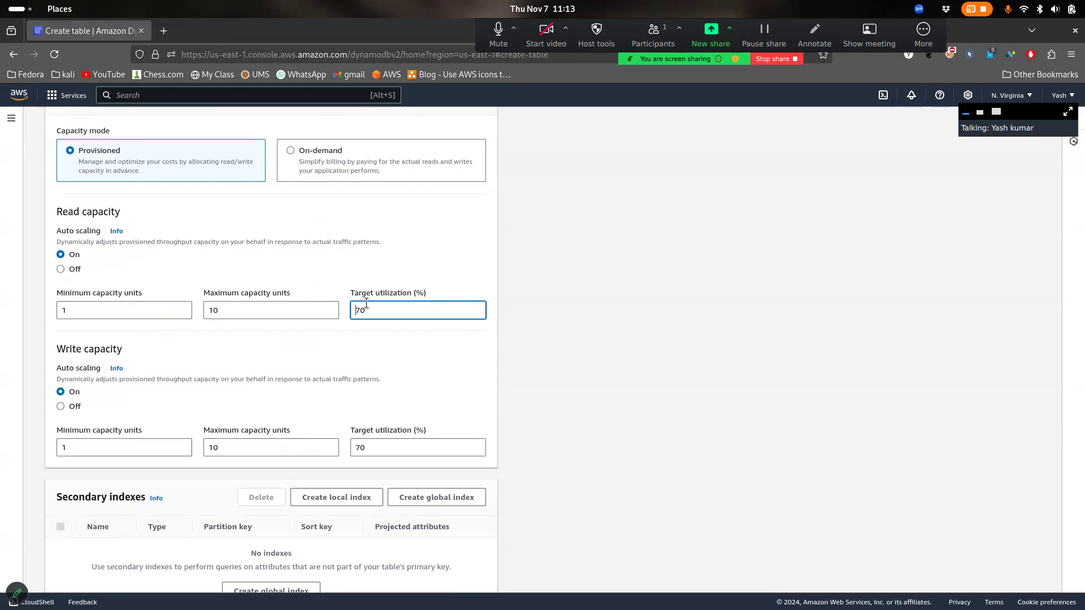
scroll(360, 292, up, 10)
scroll(360, 292, down, 3)
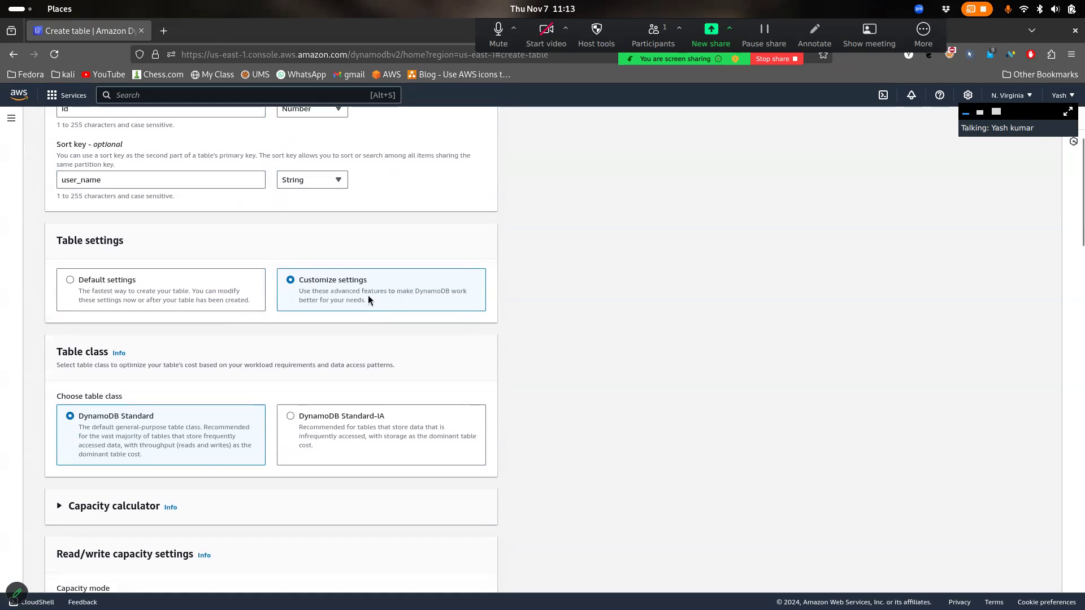
Select Default settings and review DynamoDB Standard, Provisioned mode, 5 RCU and 5 WCU
click(153, 299)
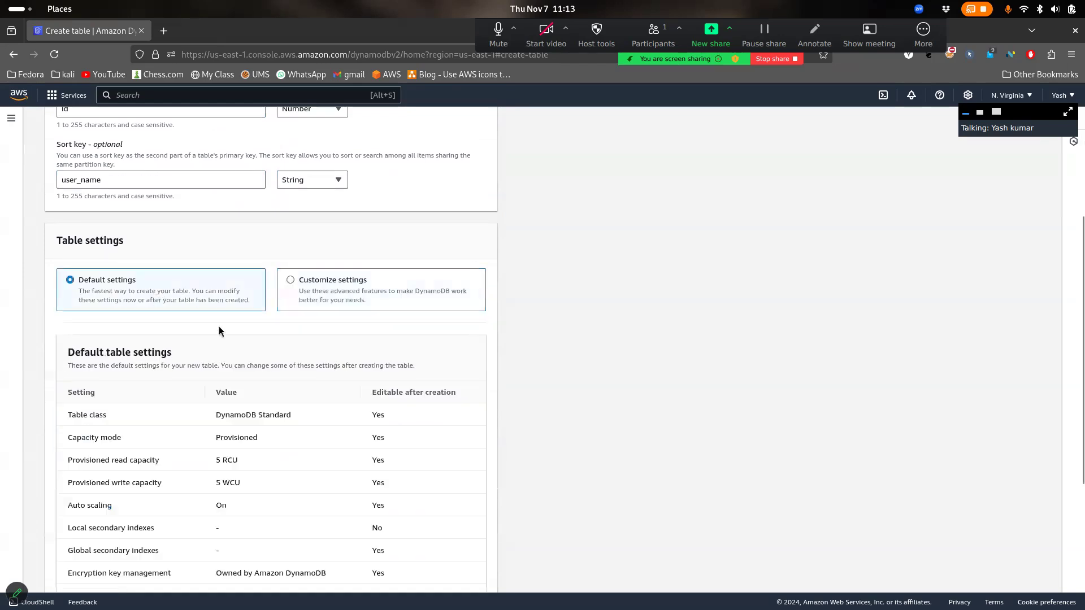
scroll(219, 326, down, 2)
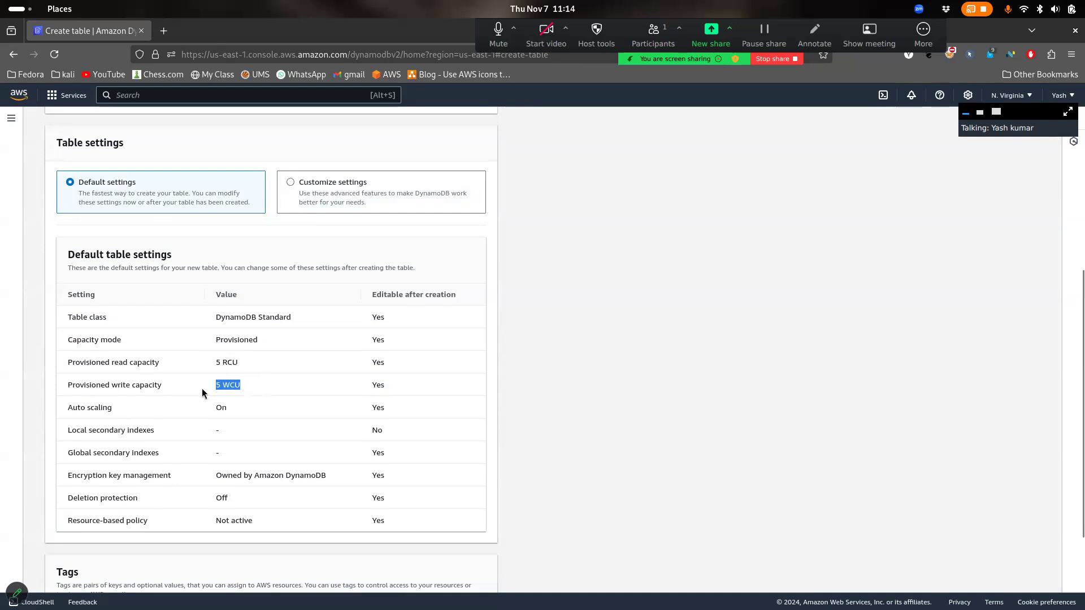
drag(281, 327, 215, 317)
scroll(316, 446, down, 1)
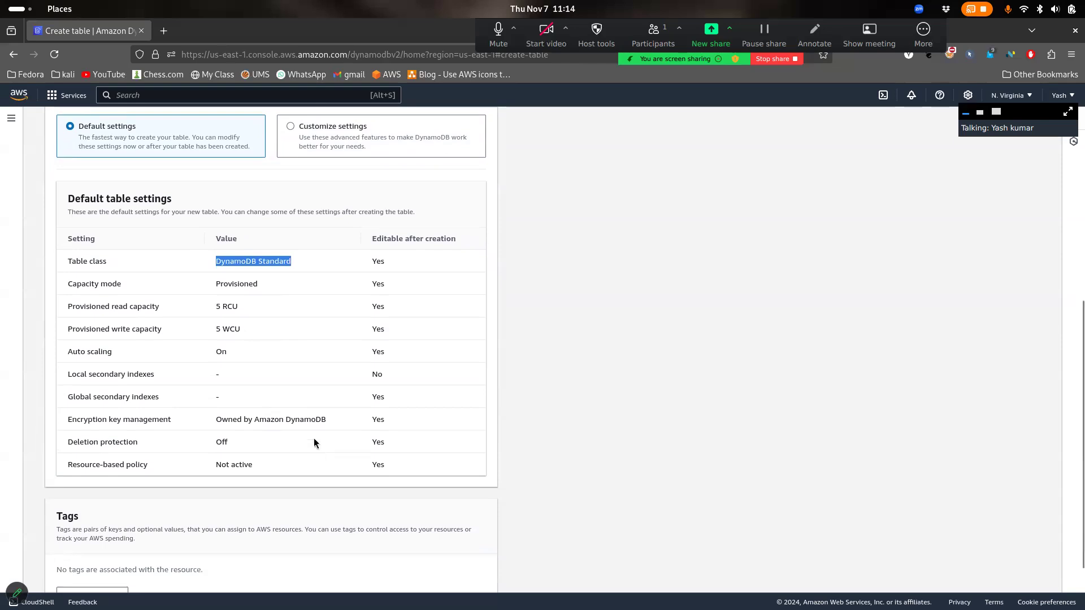
drag(262, 286, 208, 282)
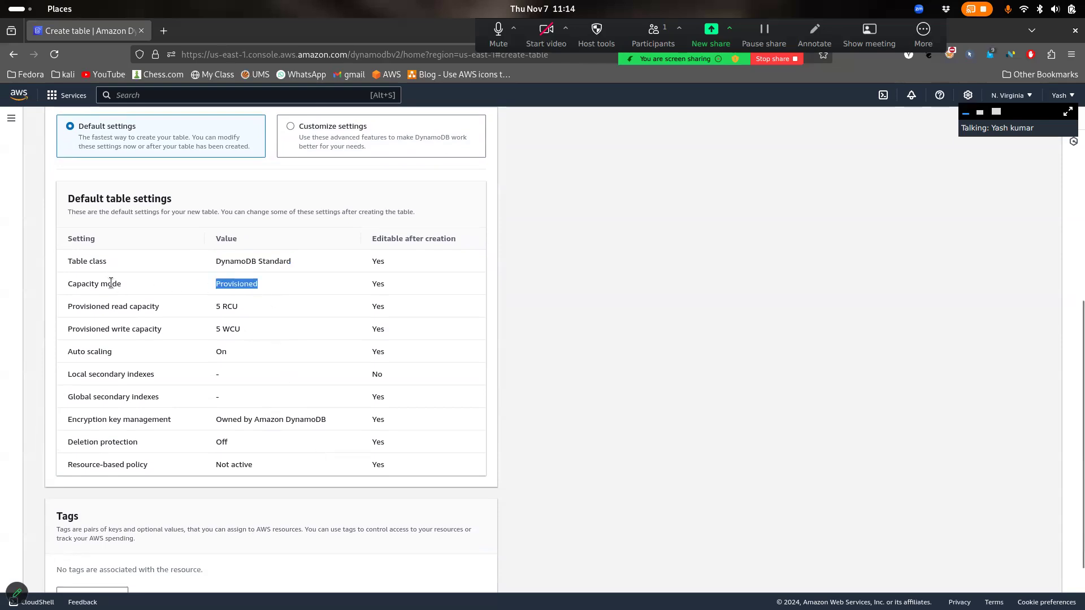
click(136, 288)
drag(136, 288, 86, 284)
click(242, 270)
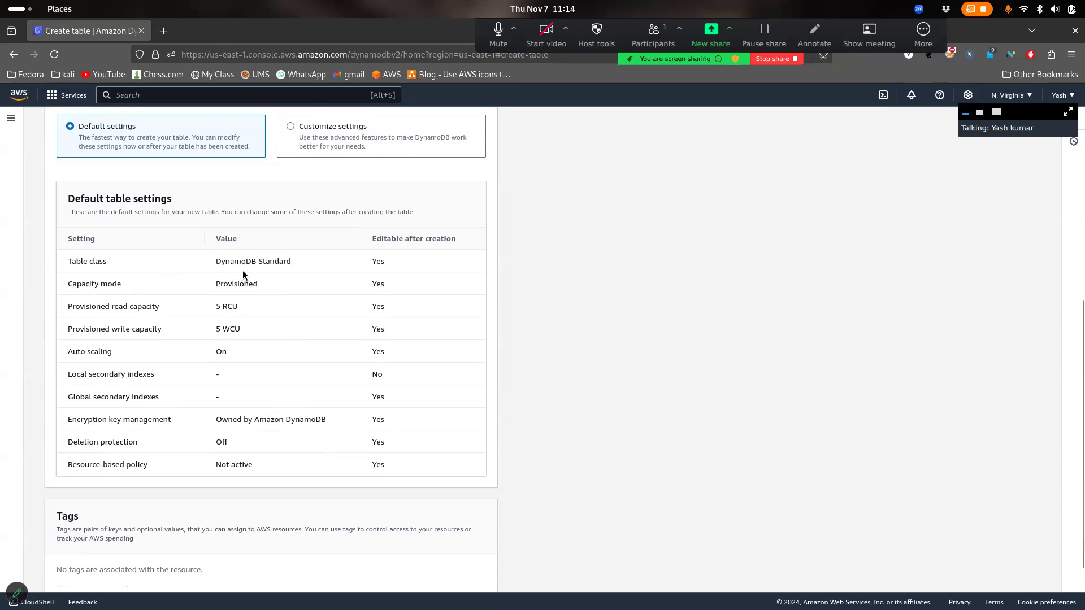
click(346, 147)
Review read capacity 1–10 and write maximum 10, then choose On-demand capacity mode
scroll(237, 289, down, 5)
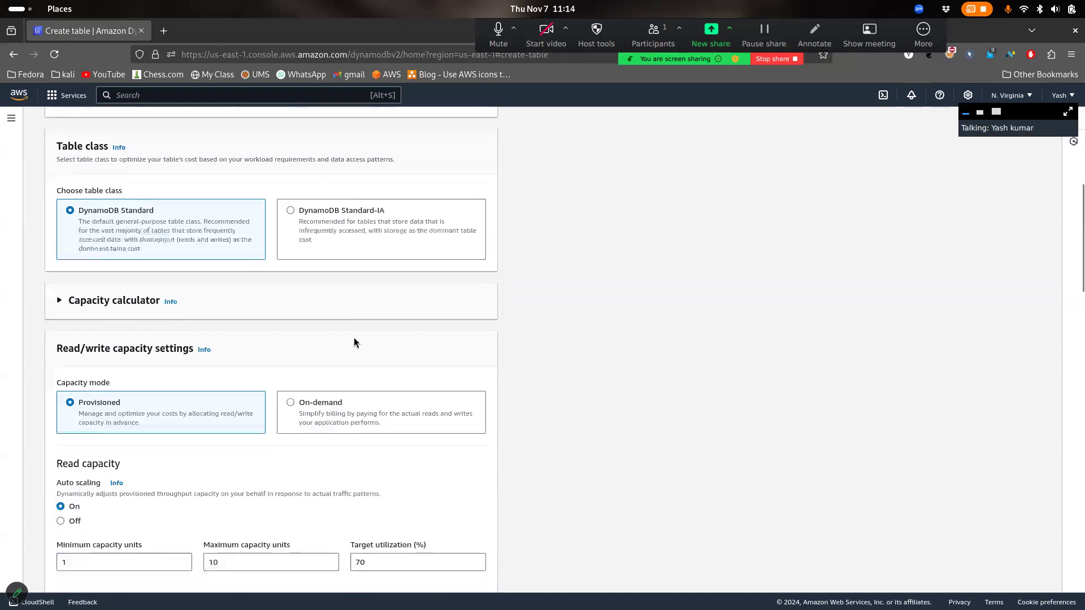
click(262, 355)
drag(127, 355, 49, 353)
key(Tab)
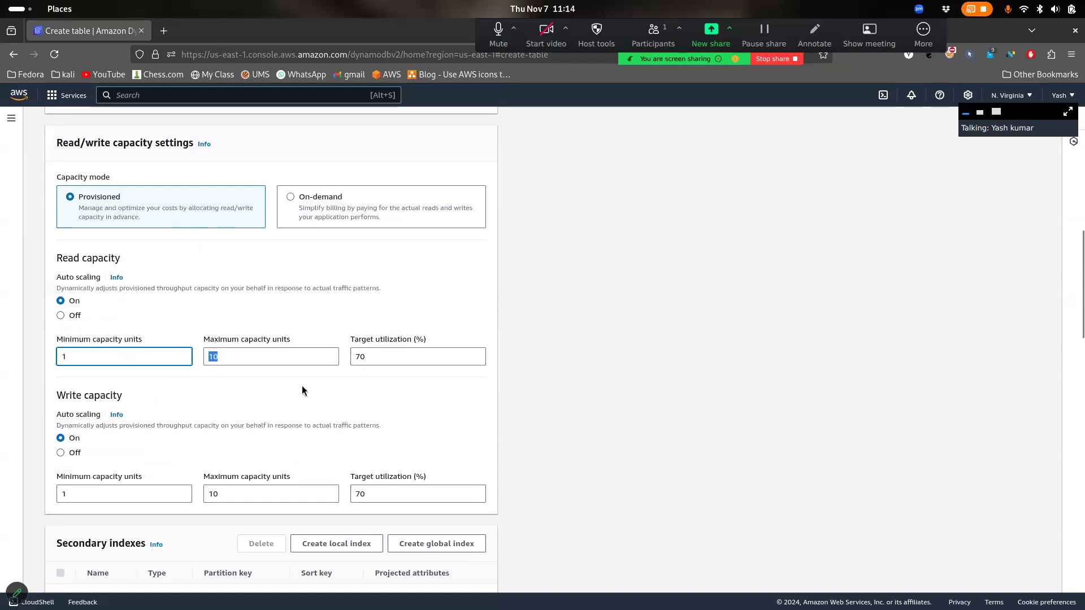
click(255, 355)
drag(276, 356, 210, 357)
click(254, 349)
click(206, 357)
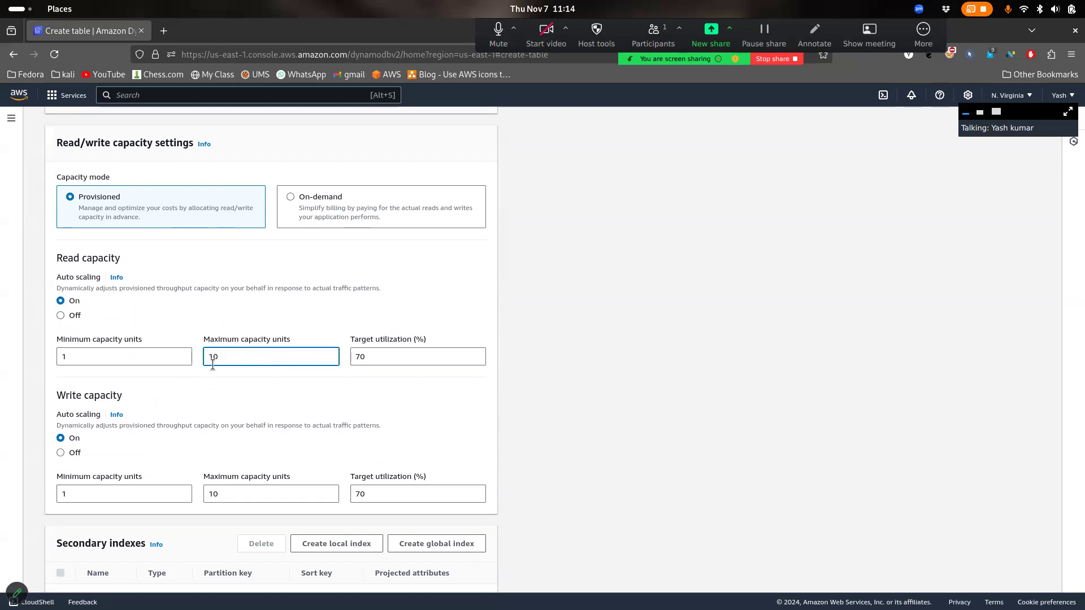
drag(261, 494, 203, 486)
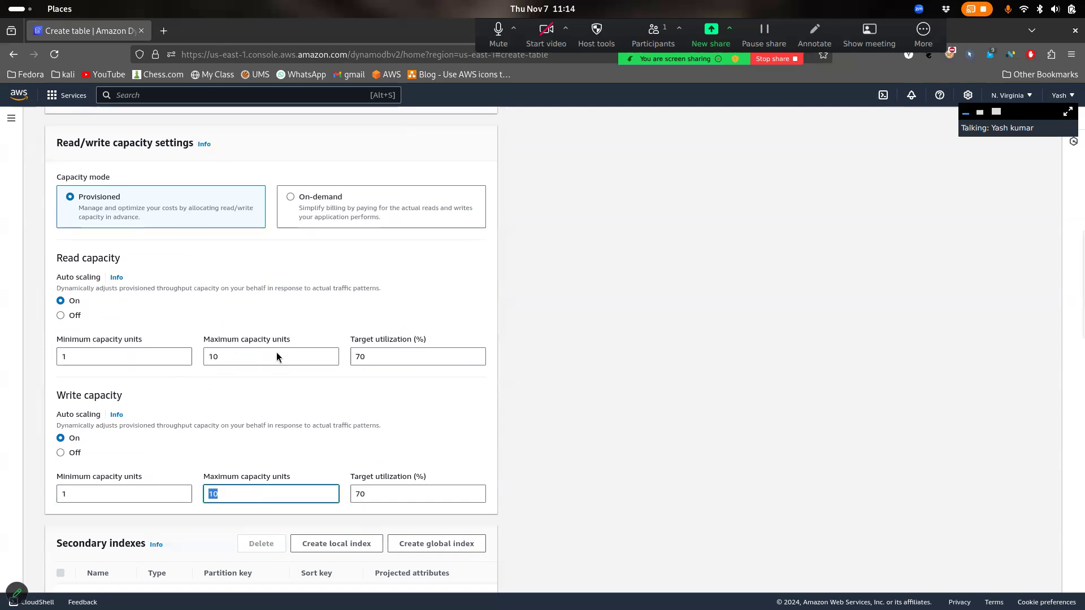
click(332, 192)
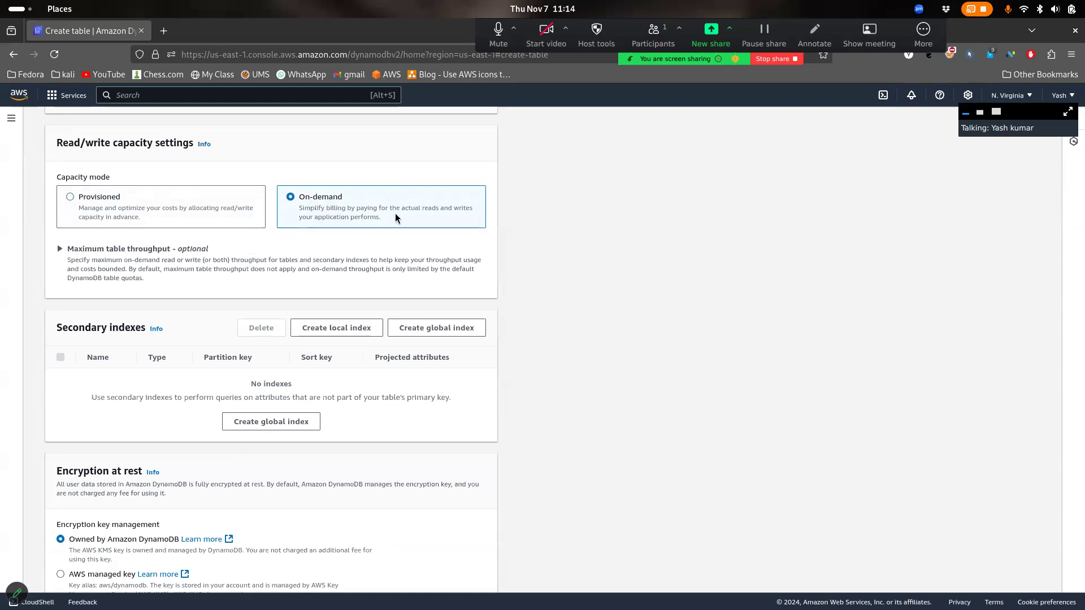
Toggle capacity mode between Provisioned and On-demand, reviewing auto-scaling and Secondary indexes
click(244, 215)
scroll(245, 346, down, 3)
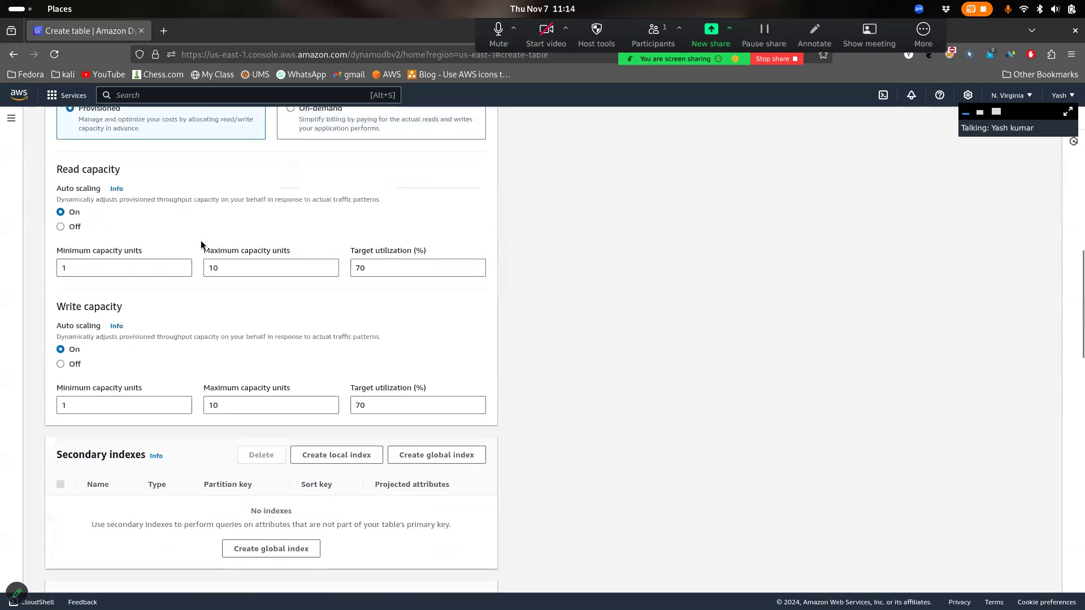
drag(262, 385, 104, 263)
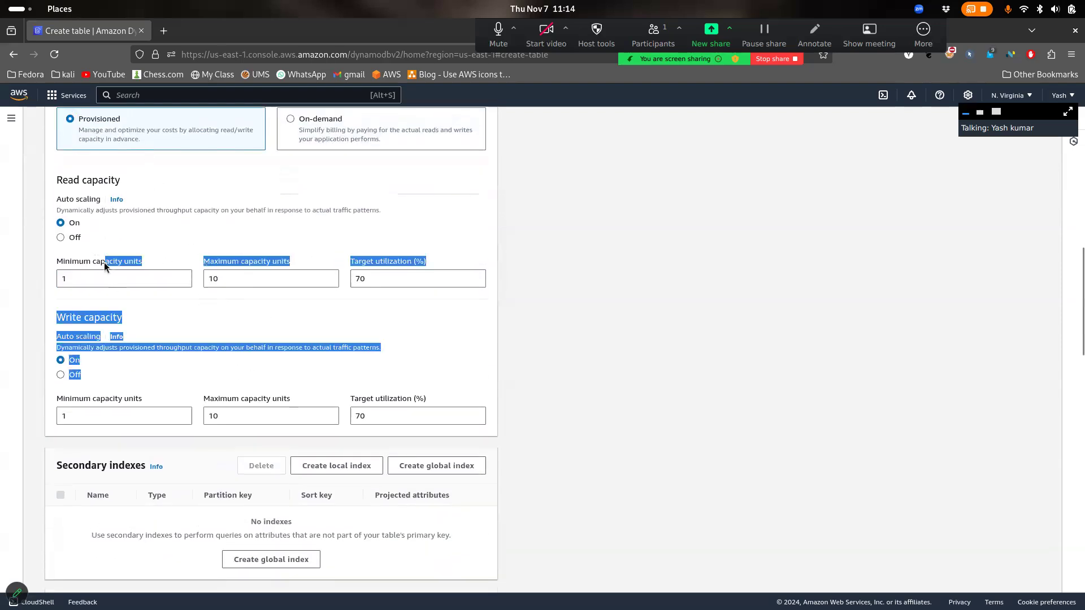
scroll(104, 262, up, 5)
click(346, 491)
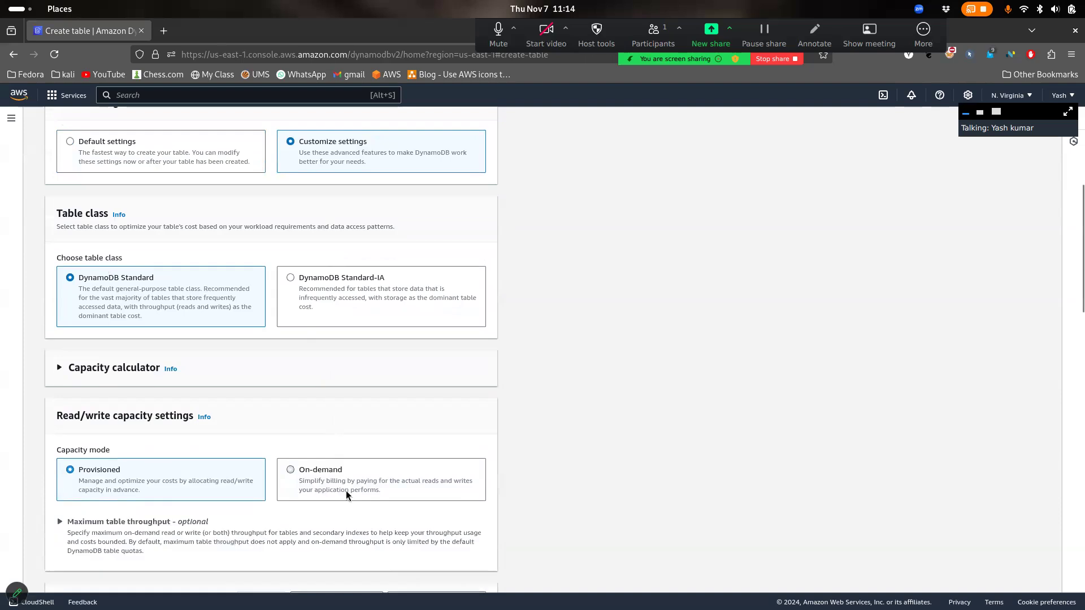
scroll(346, 491, down, 6)
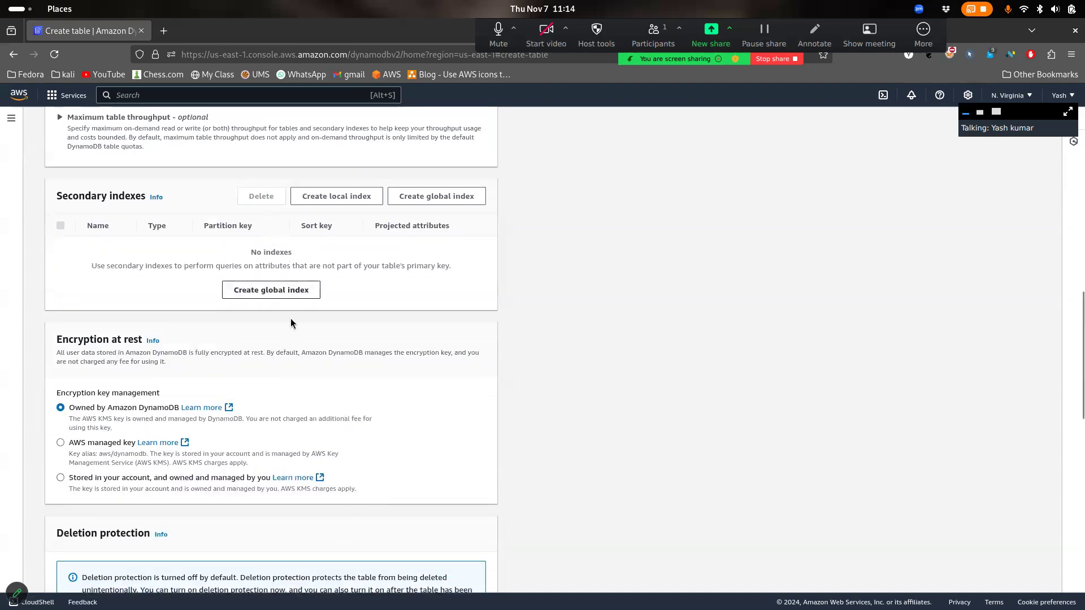
drag(90, 195, 163, 198)
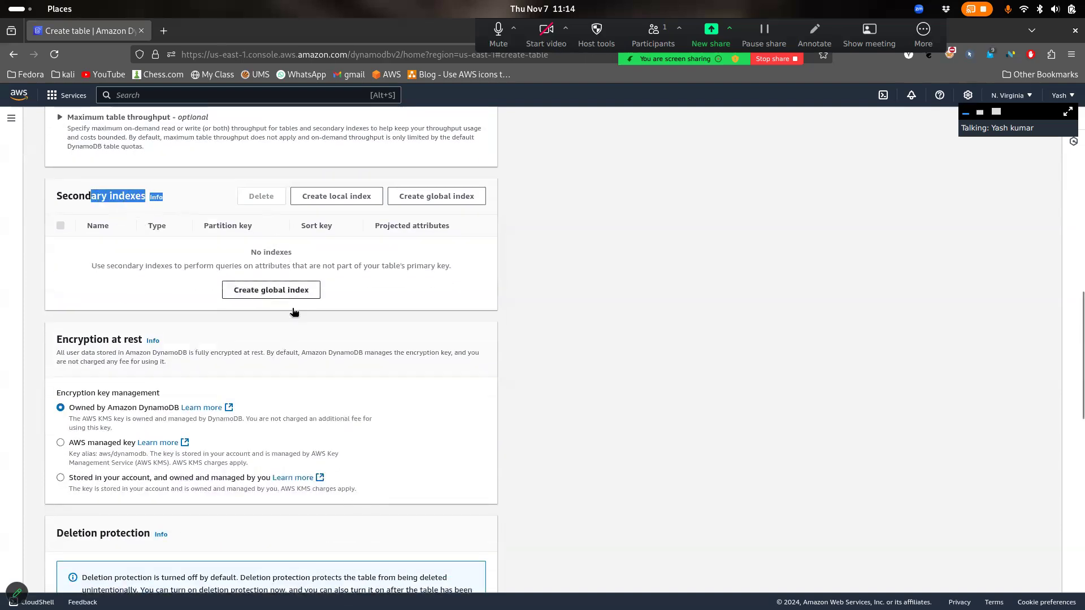
click(538, 297)
scroll(538, 298, down, 4)
scroll(538, 298, up, 1)
scroll(539, 294, down, 8)
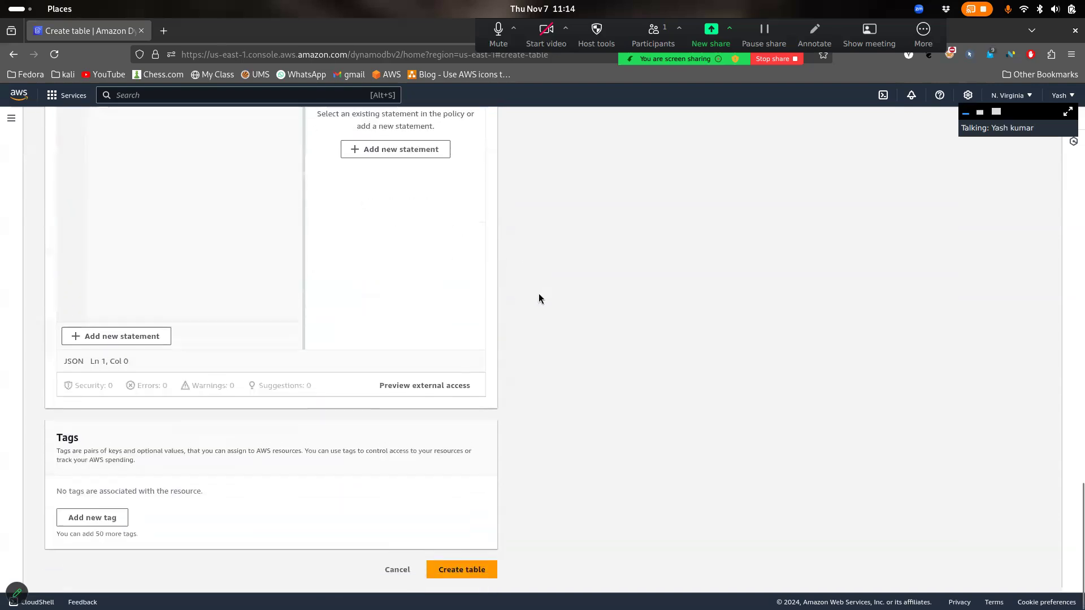
scroll(539, 294, up, 4)
scroll(539, 299, down, 5)
scroll(539, 299, up, 12)
scroll(539, 298, down, 12)
scroll(539, 299, up, 2)
scroll(539, 299, up, 10)
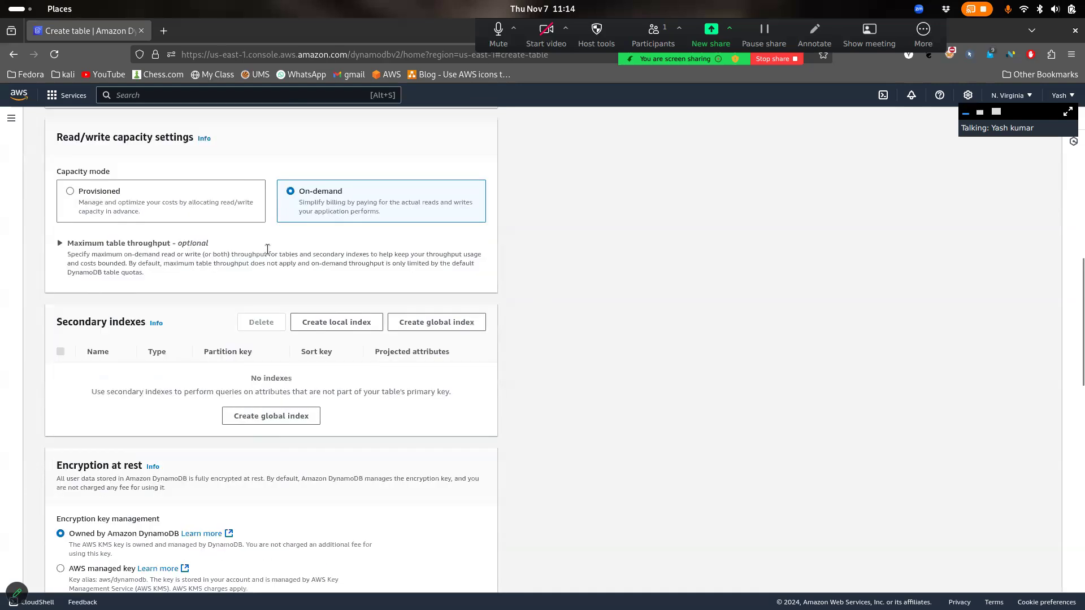
scroll(235, 237, up, 6)
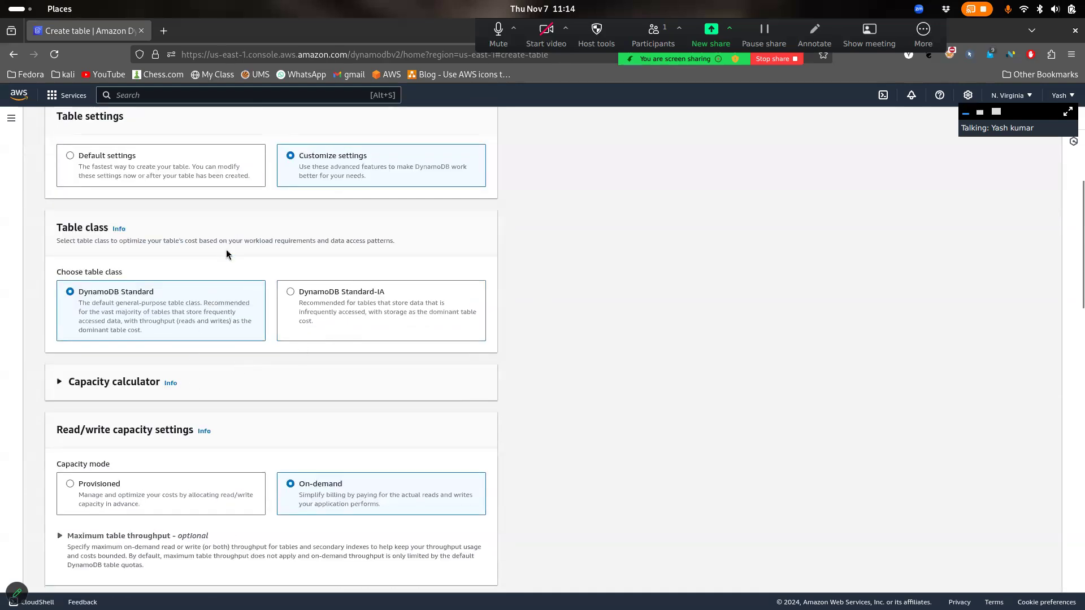
Return to Default settings and create the User table
click(185, 164)
drag(310, 296, 437, 607)
click(460, 580)
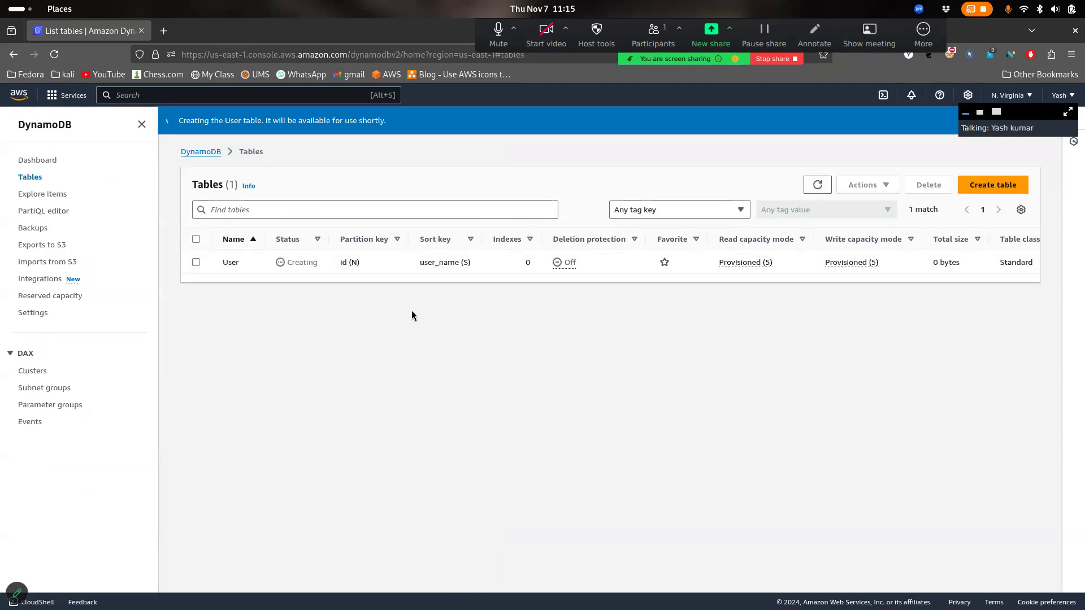
Refresh the Tables list and open the now-Active User table's overview
click(816, 187)
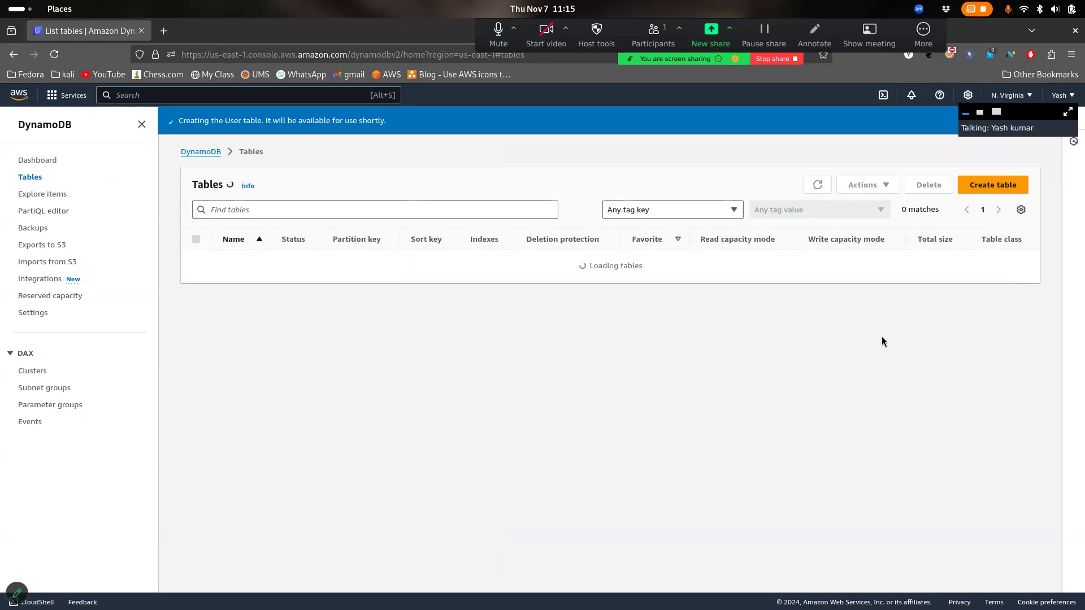
drag(316, 261, 278, 263)
click(224, 263)
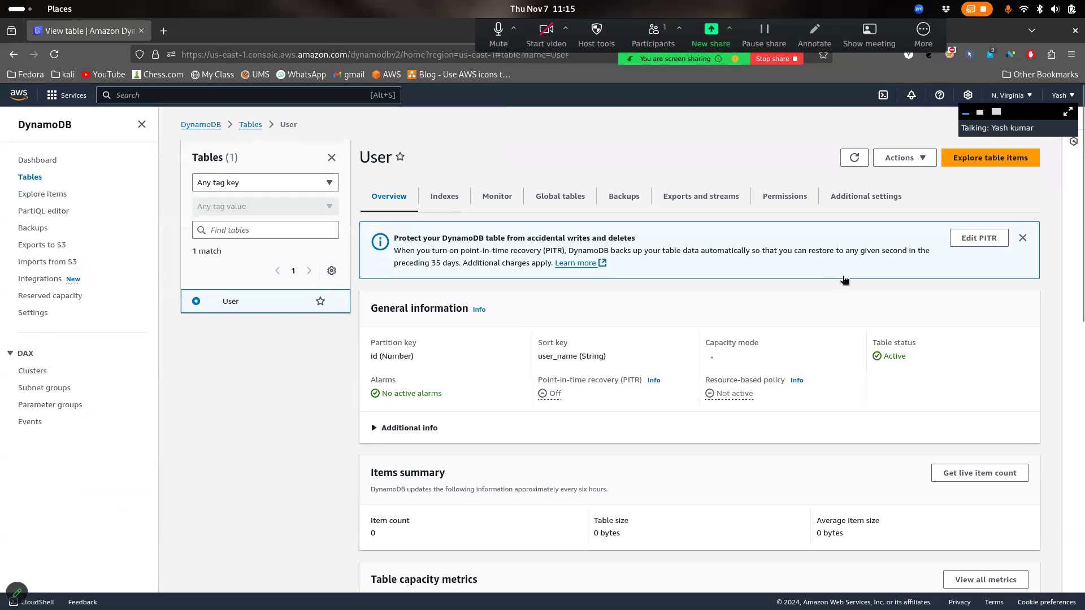
Scan User's items (0 returned), return to the overview and choose Actions > Create item
click(1005, 158)
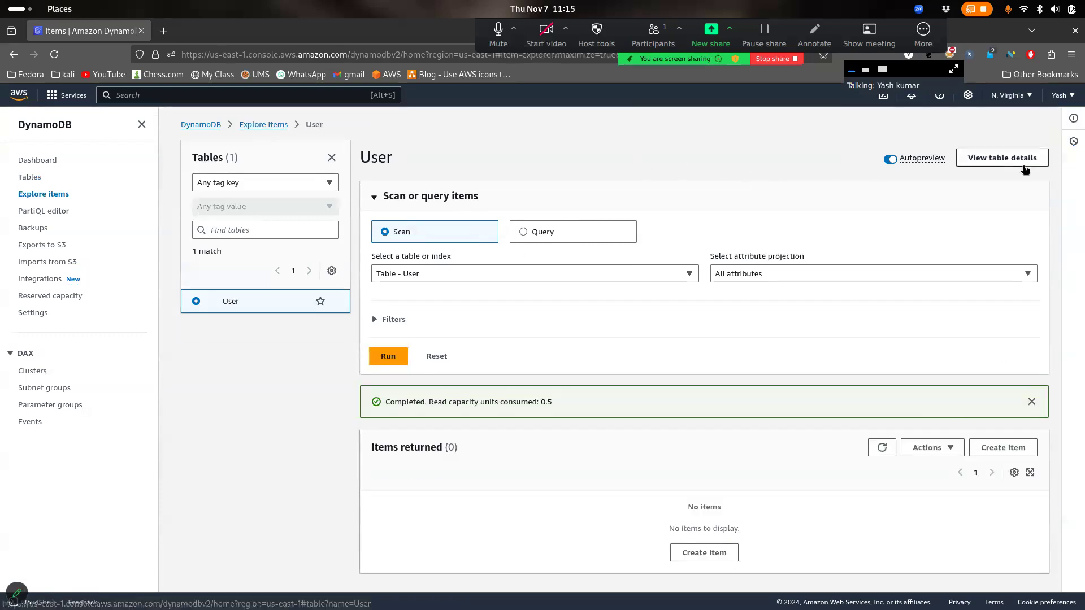
click(1001, 157)
click(921, 157)
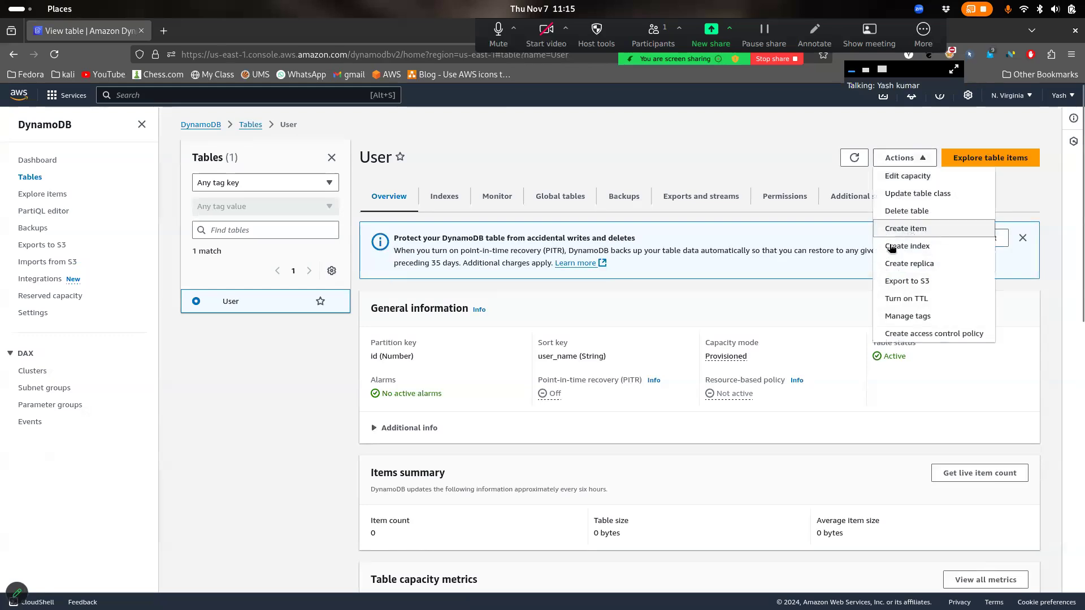
scroll(449, 526, down, 4)
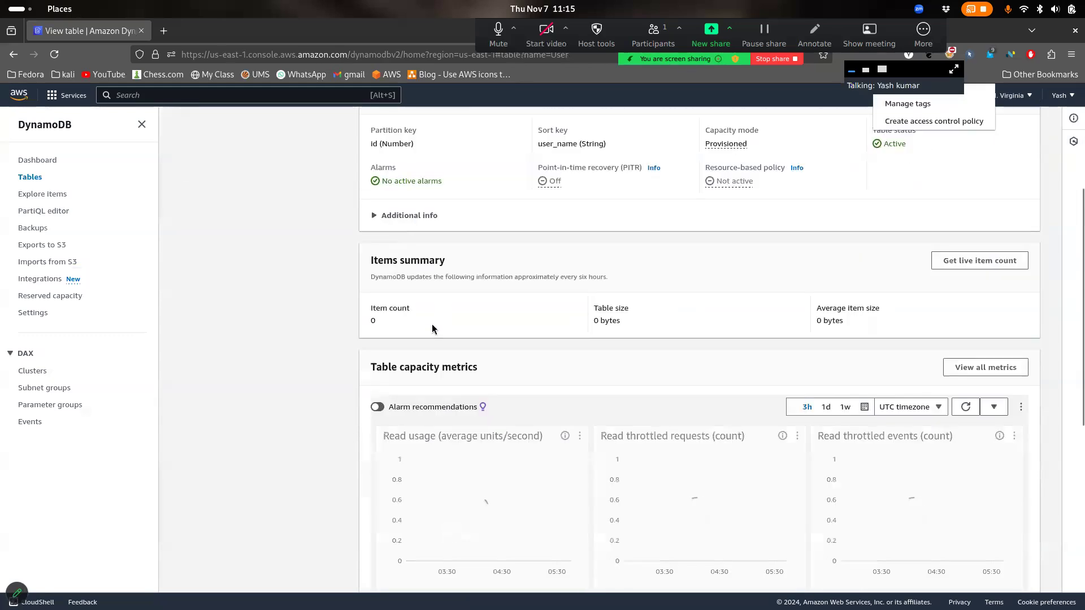
scroll(450, 526, up, 4)
click(926, 228)
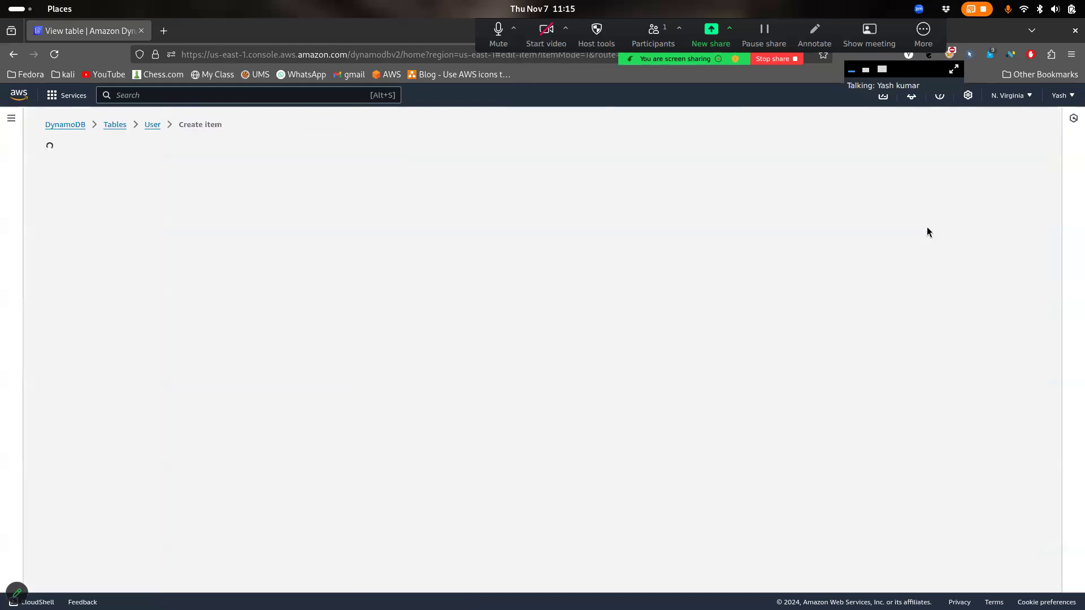
Set the item's id to 1 and user_name to user1
drag(449, 272, 205, 256)
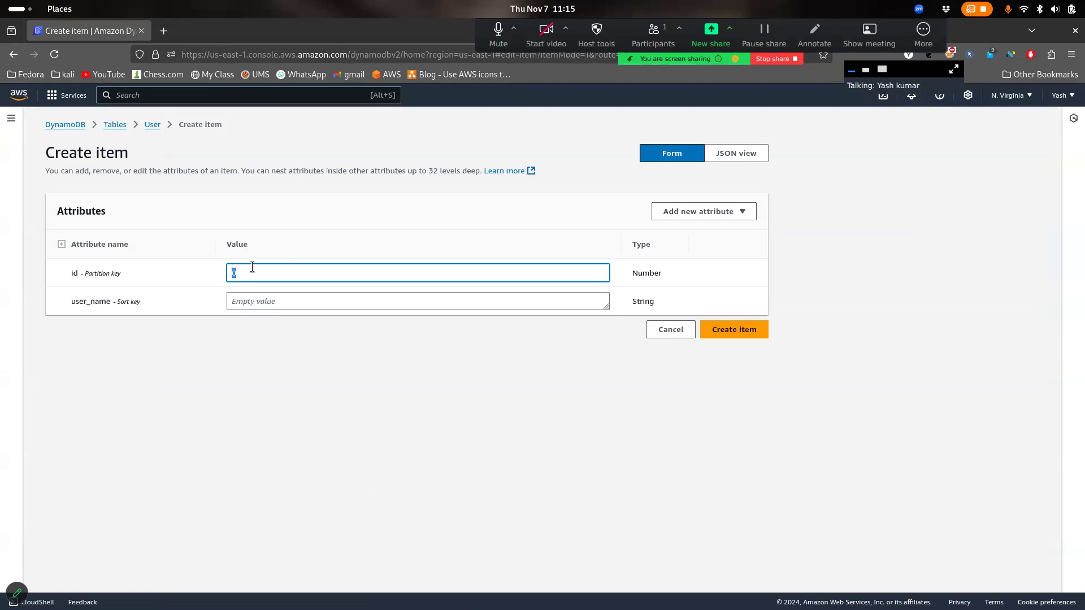
text(1)
click(320, 308)
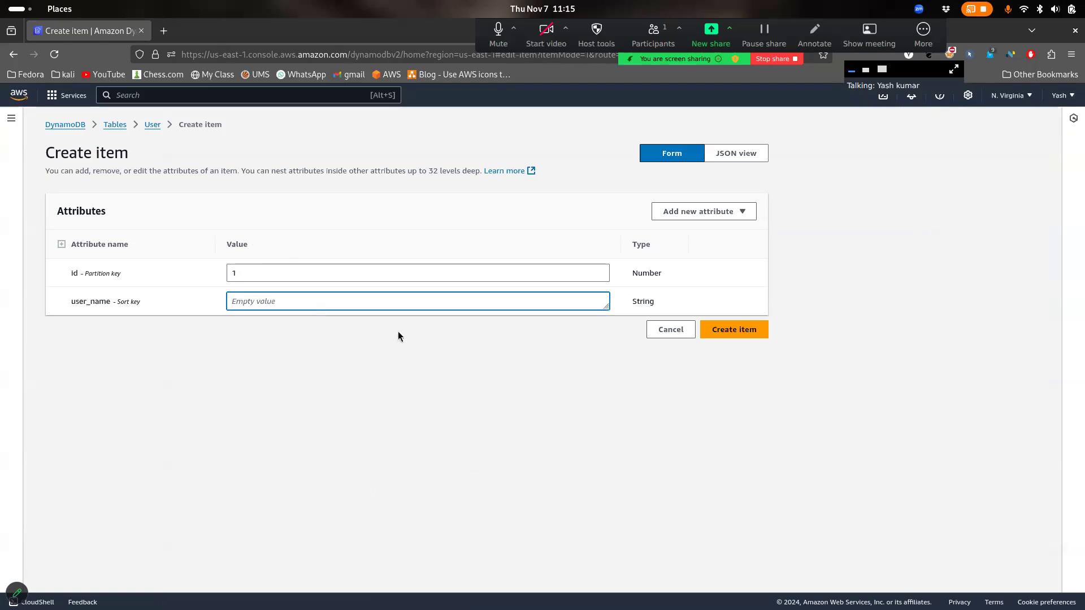
text(user1)
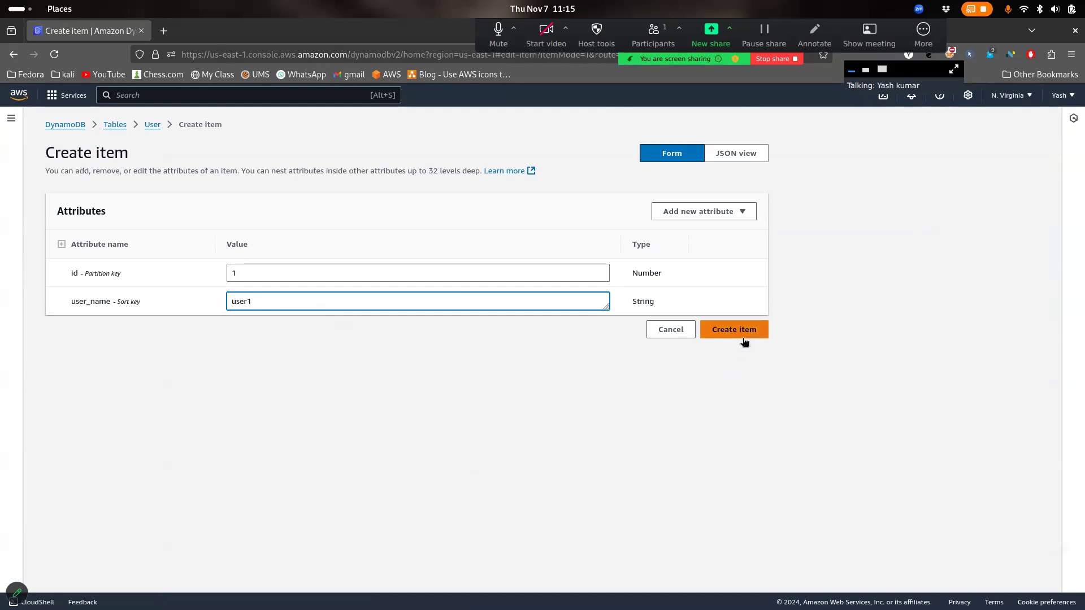
Add attributes name (String) alex and pincode (Number) 456
click(729, 213)
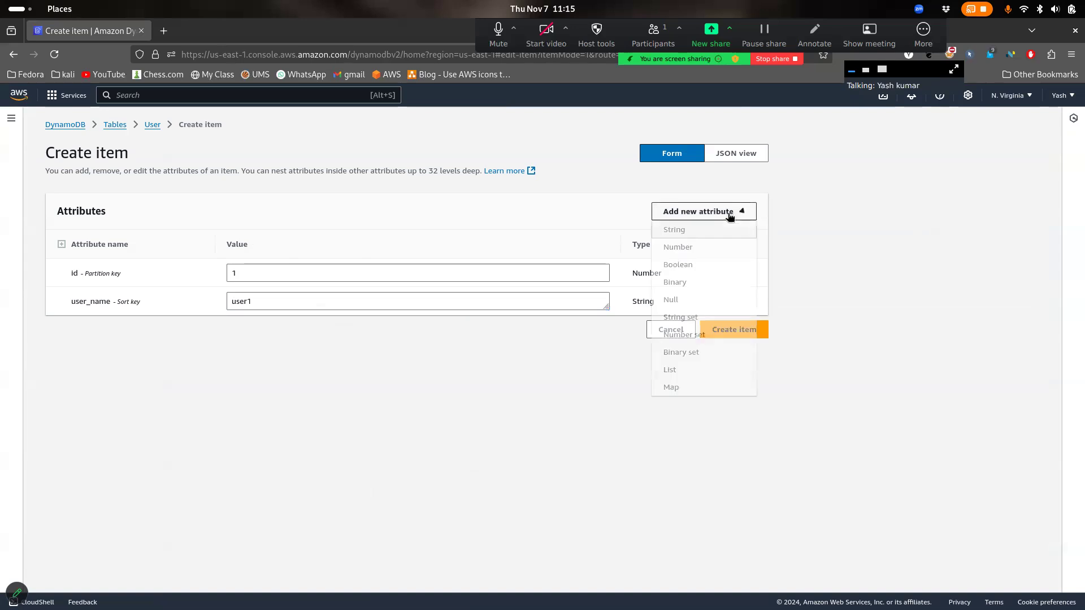
click(689, 231)
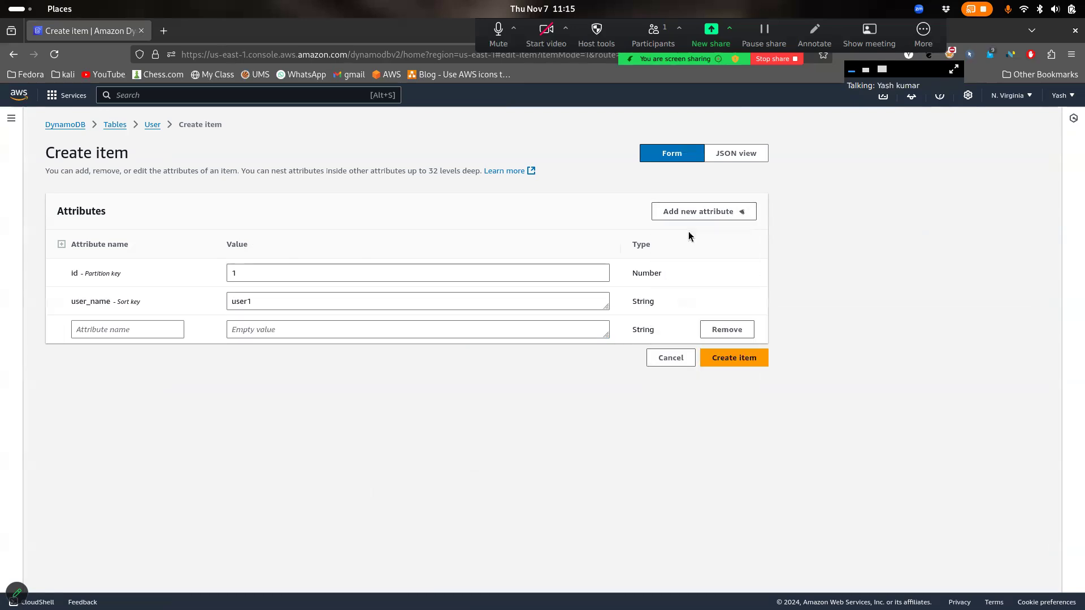
click(148, 334)
text(name)
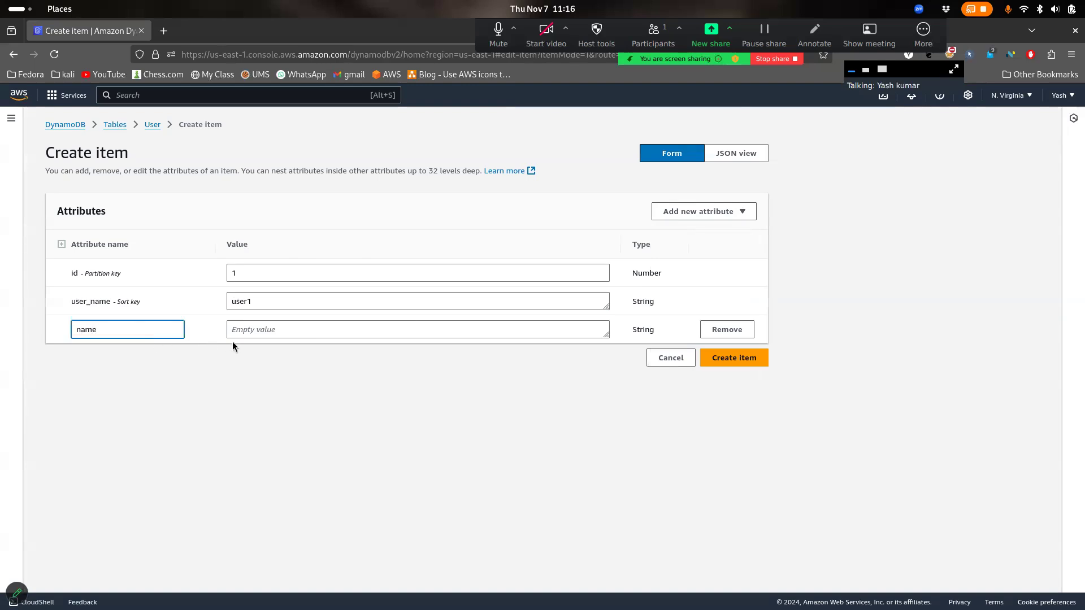
click(260, 327)
text(ale)
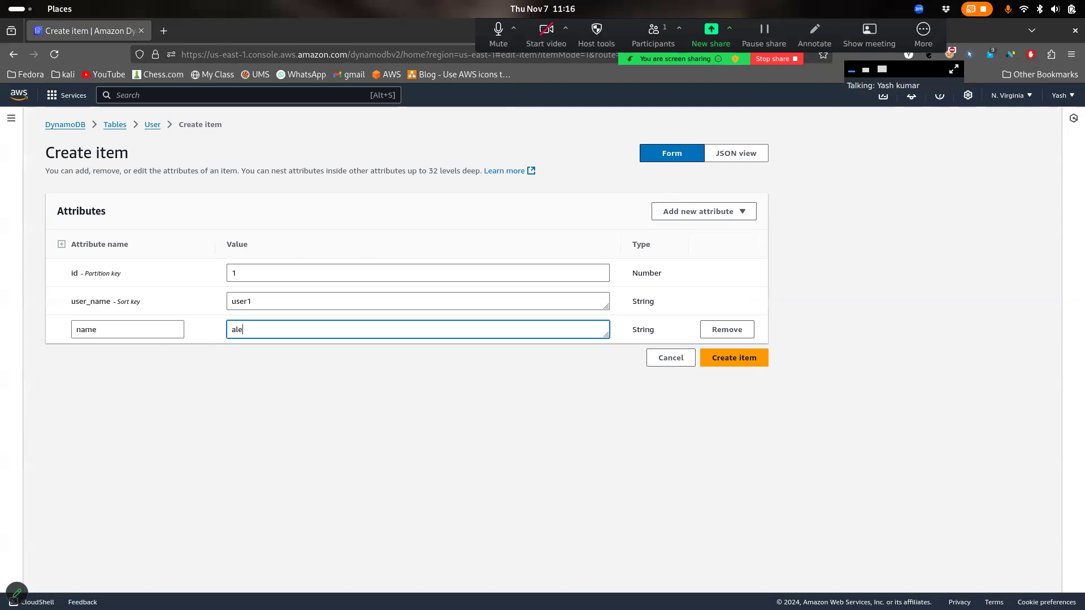
text(x)
click(698, 212)
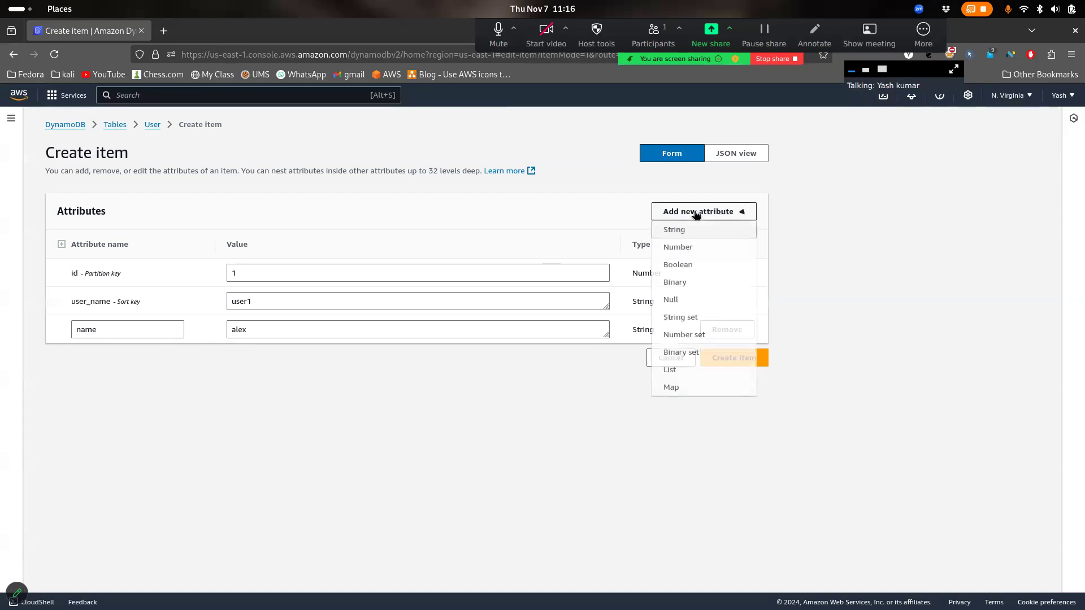
click(686, 247)
click(127, 352)
text(pincode)
click(263, 360)
text(456)
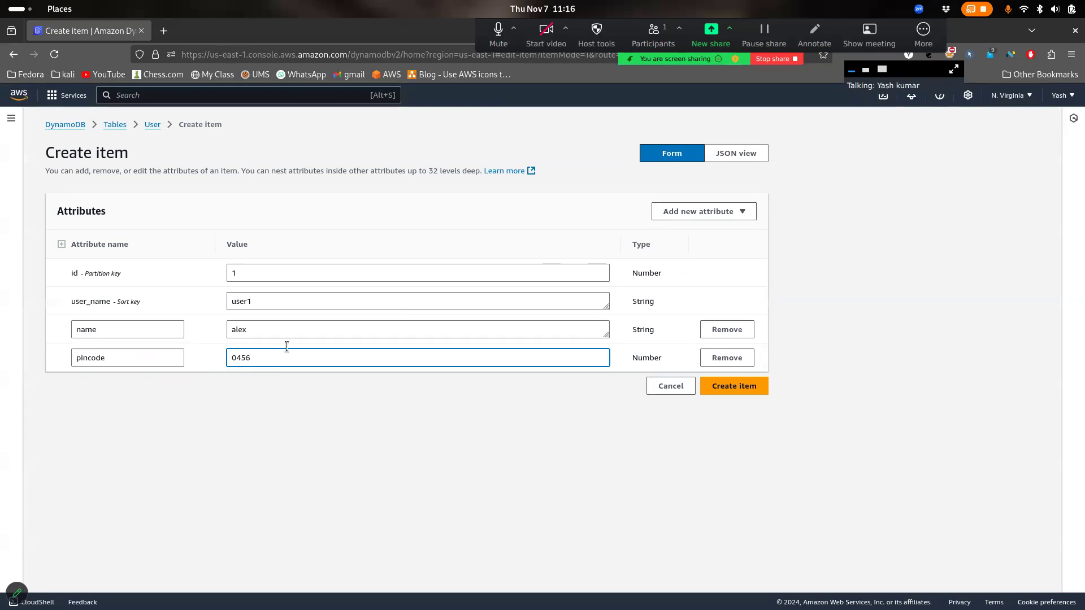
Add city (String) noida and save the item to the User table
click(751, 210)
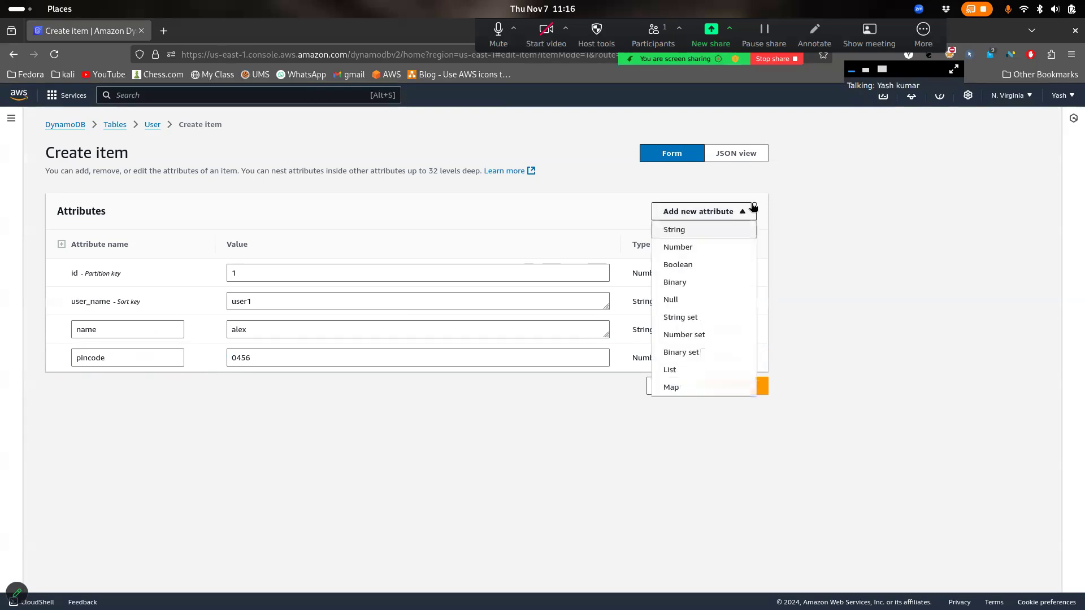
click(702, 232)
click(148, 388)
text(city)
key(Tab)
text(noida)
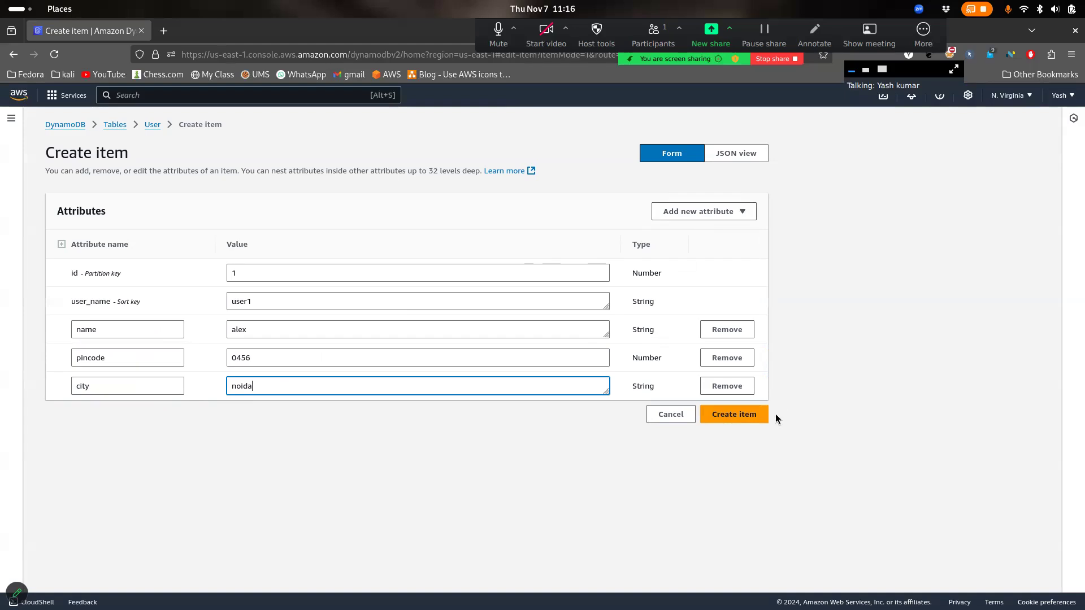
drag(646, 308, 299, 270)
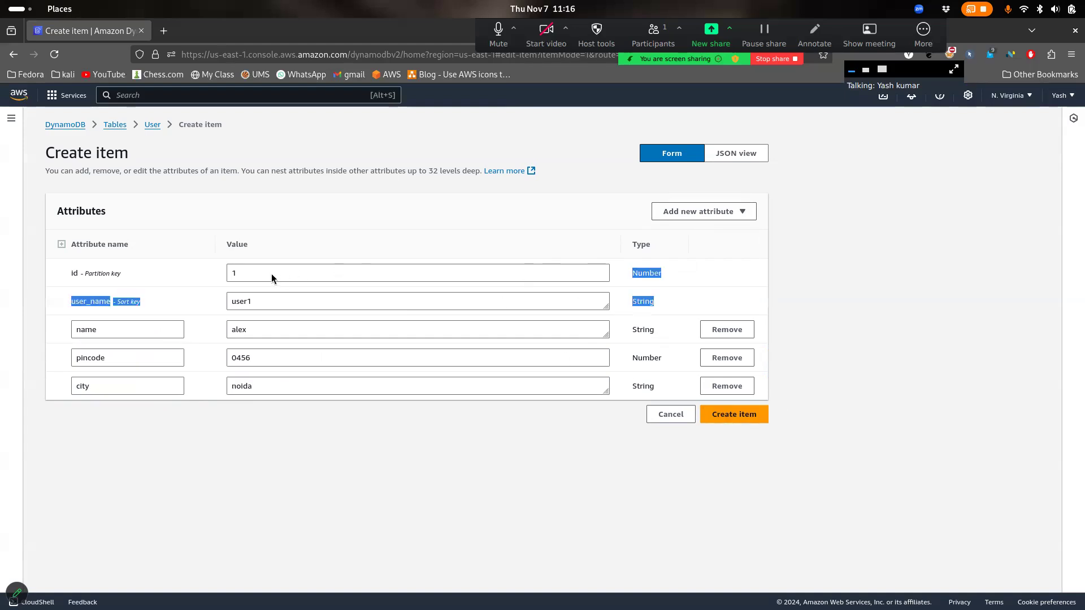
click(521, 273)
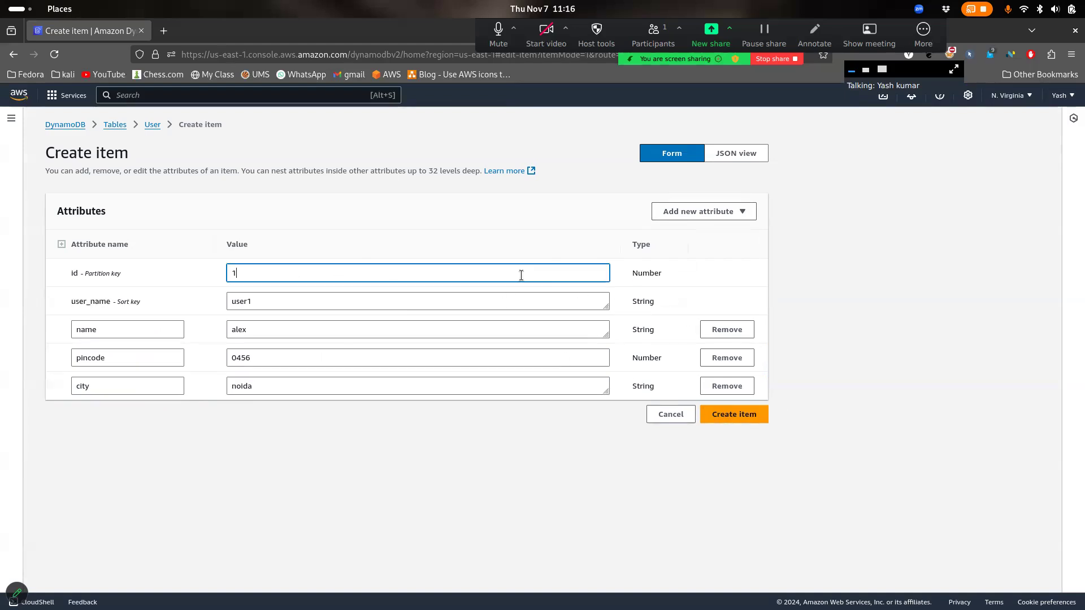
click(707, 414)
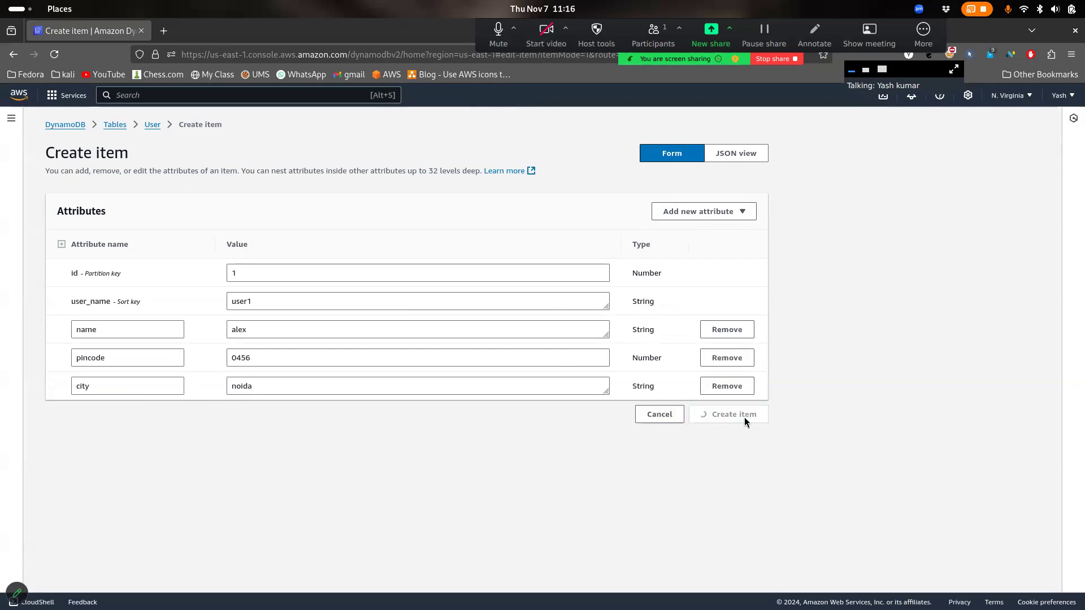
drag(860, 555, 484, 517)
Start a new User item with id 1 and user_name user1
click(1003, 475)
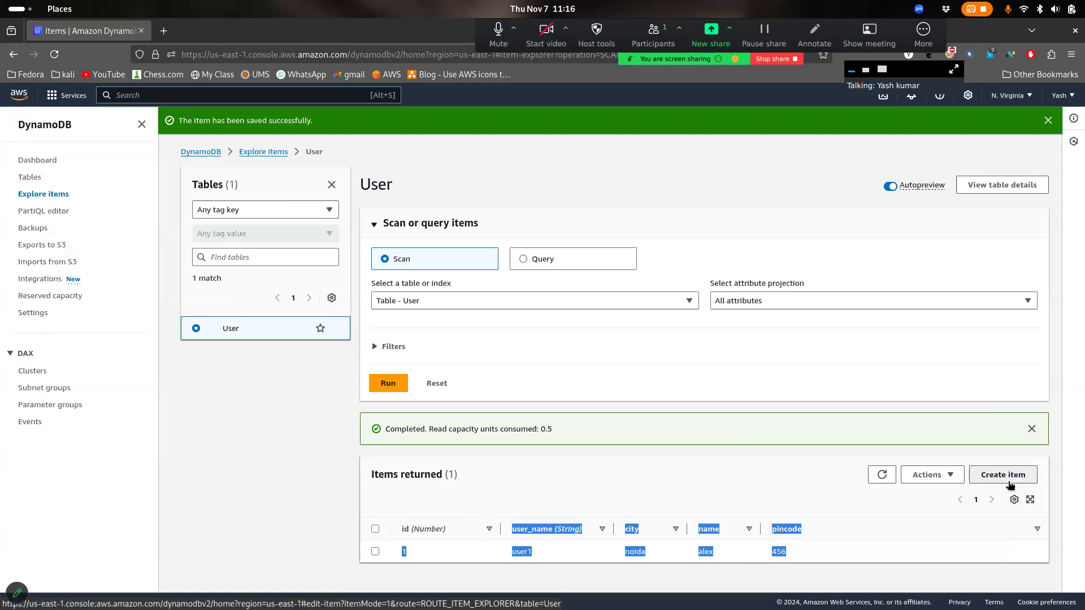
drag(405, 295, 237, 289)
text(1)
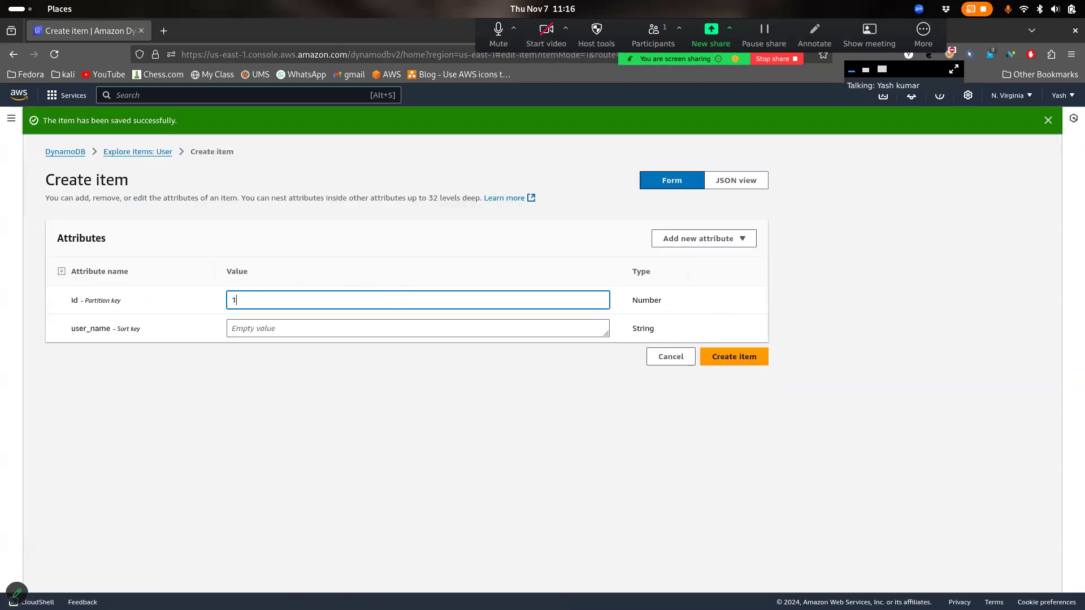
drag(281, 300, 207, 288)
click(274, 290)
drag(264, 295, 232, 300)
click(278, 303)
click(188, 305)
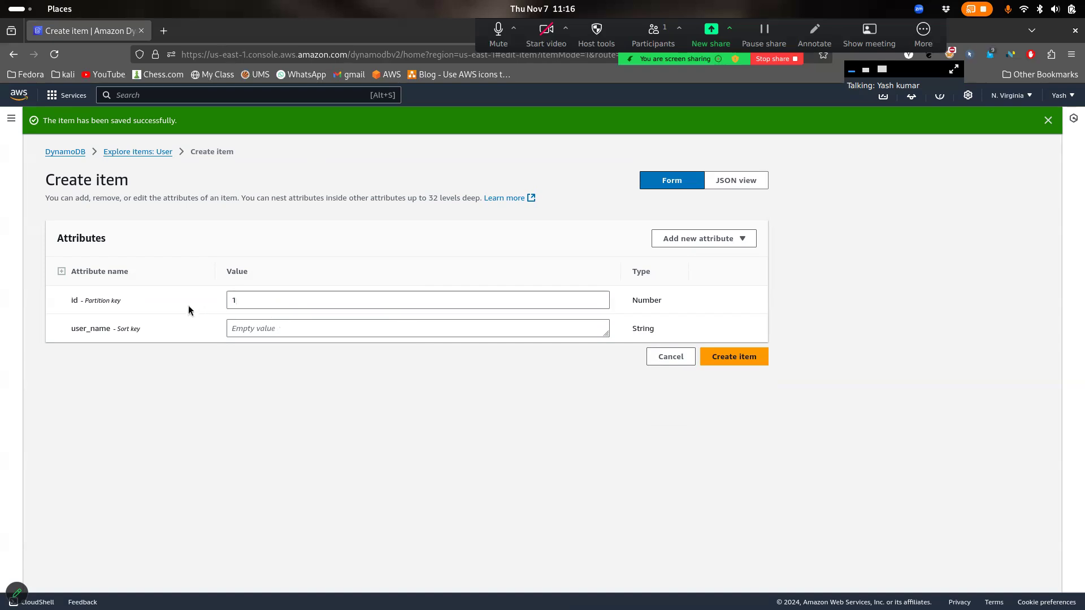
drag(140, 329, 90, 316)
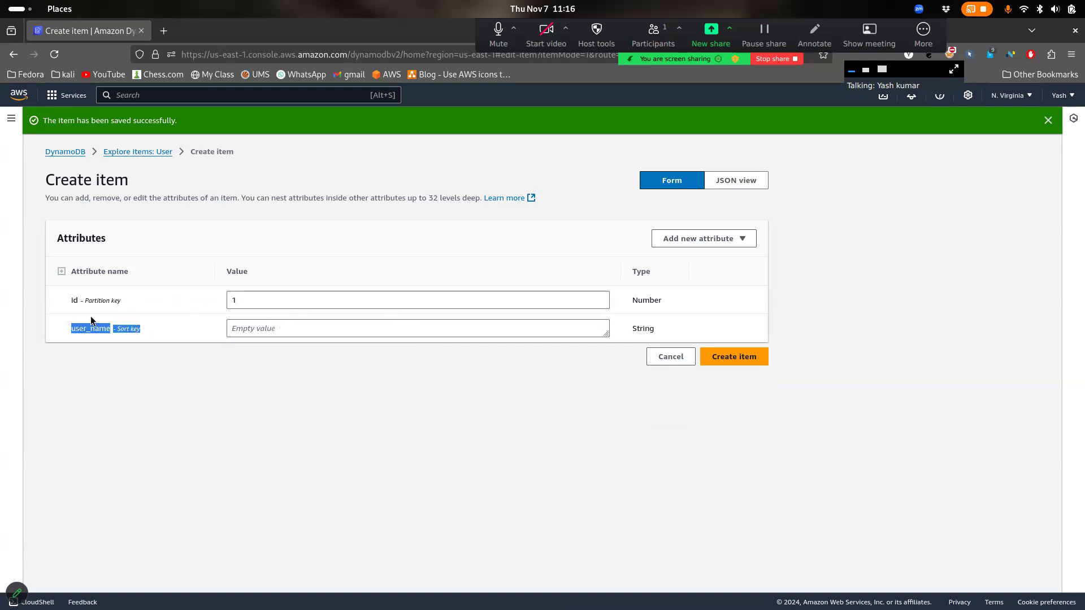
click(292, 323)
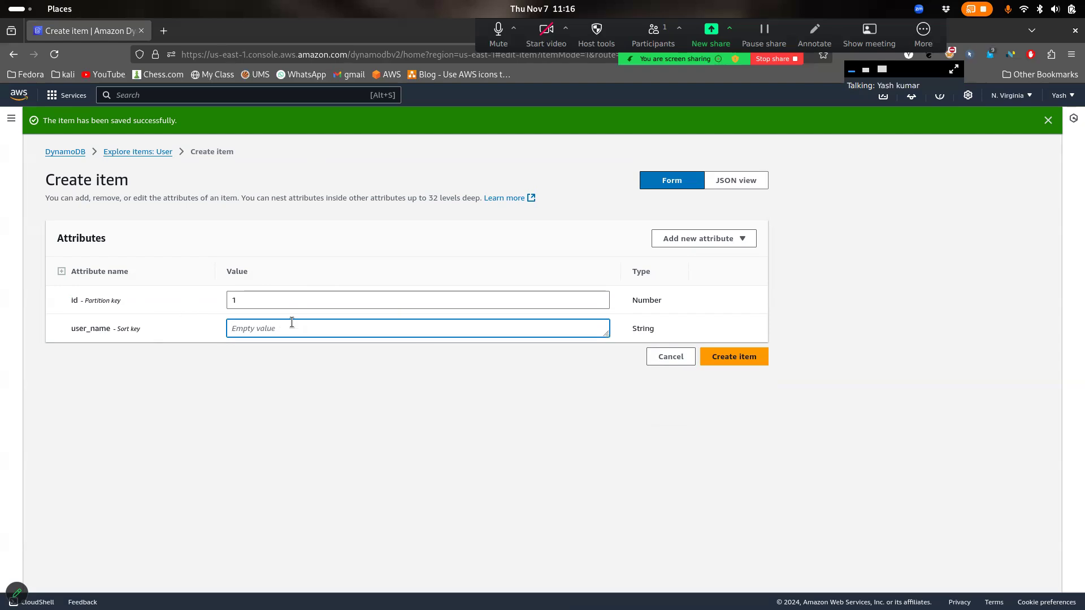
text(user1)
Submit the item and read the duplicate primary key error
click(742, 361)
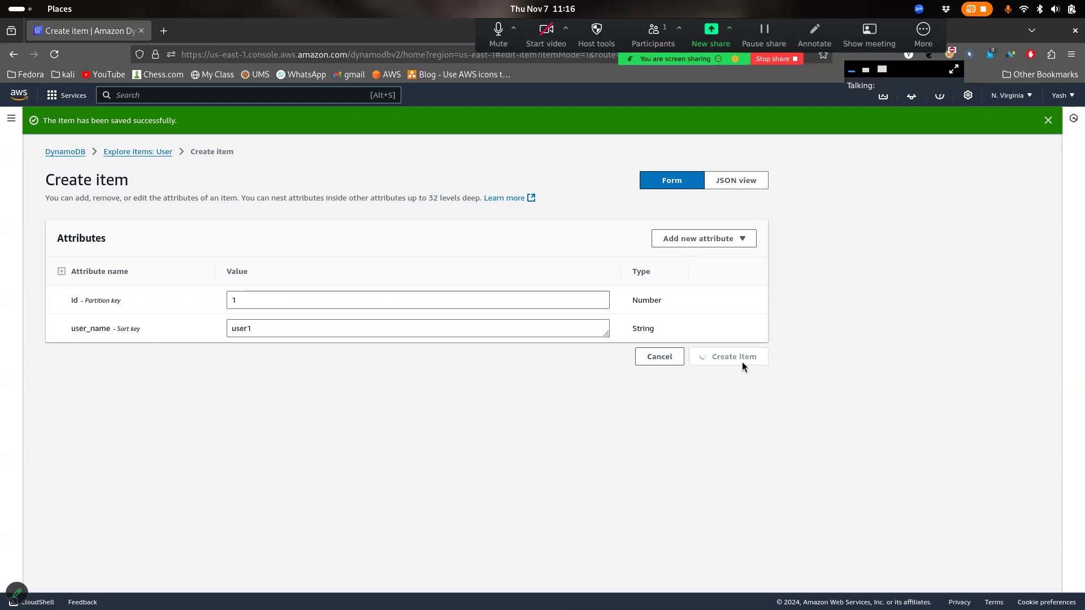
drag(444, 363, 104, 362)
click(233, 365)
drag(233, 365, 386, 366)
click(387, 366)
click(276, 304)
drag(271, 333, 226, 329)
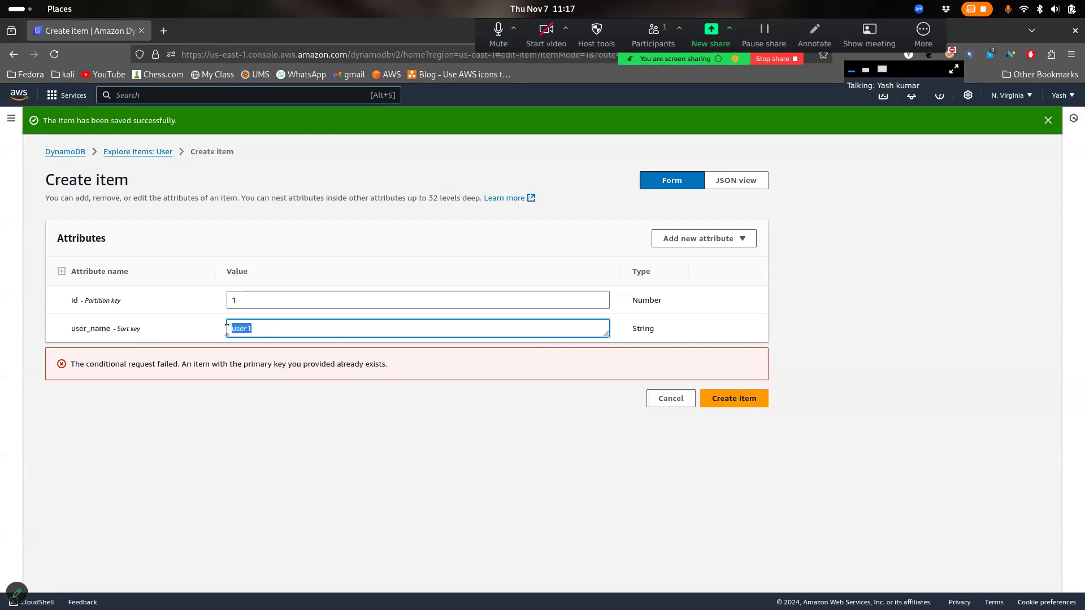
key(Left)
Change user_name to user2 and add a string attribute name = bob
click(286, 330)
key(BackSpace)
text(2)
click(738, 237)
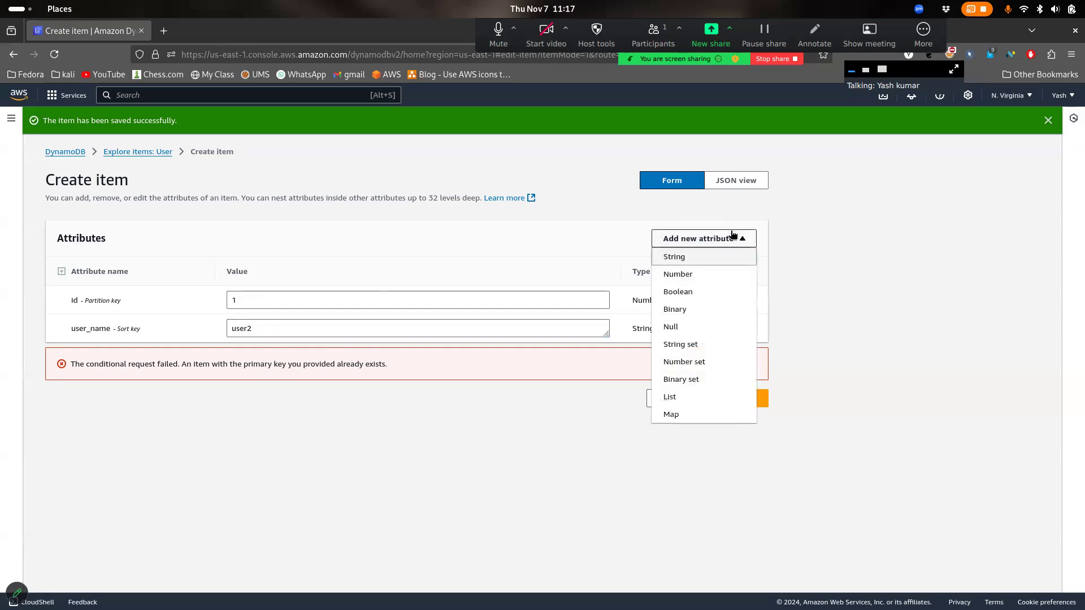
click(674, 257)
click(151, 357)
text(name)
key(Tab)
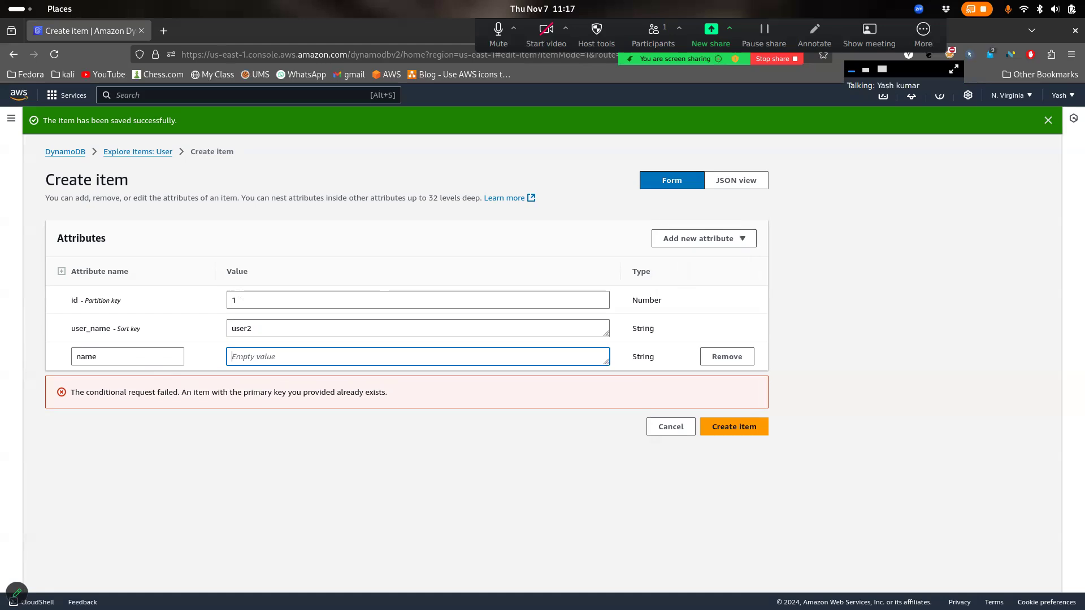
text(bob)
Add number attribute pincode = 789 and string city = gurgaon, then save the item
click(694, 239)
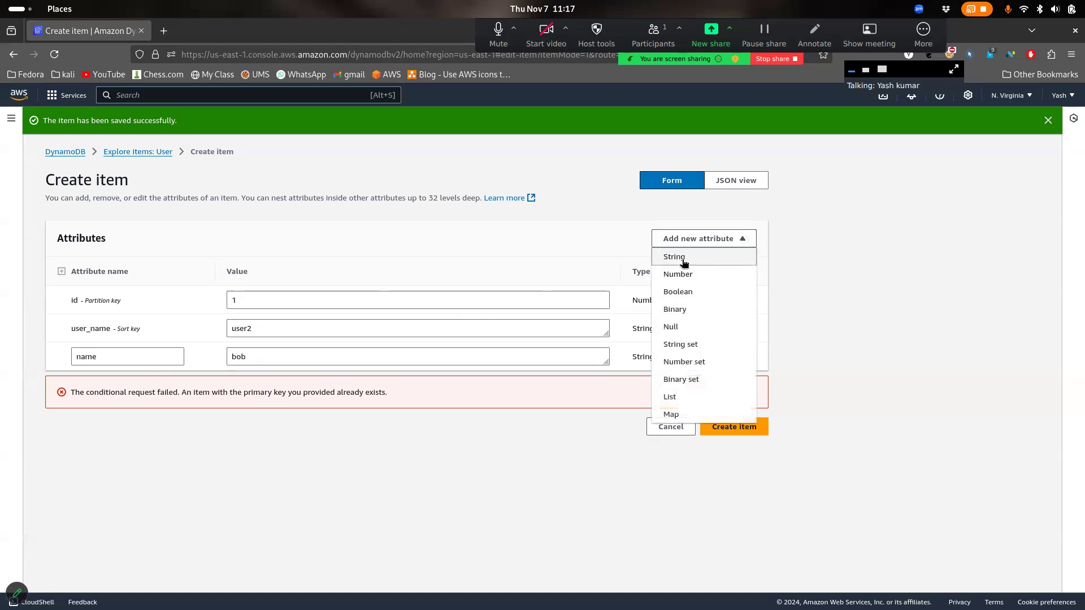
click(683, 275)
click(155, 390)
text(pincode)
key(Tab)
text(789)
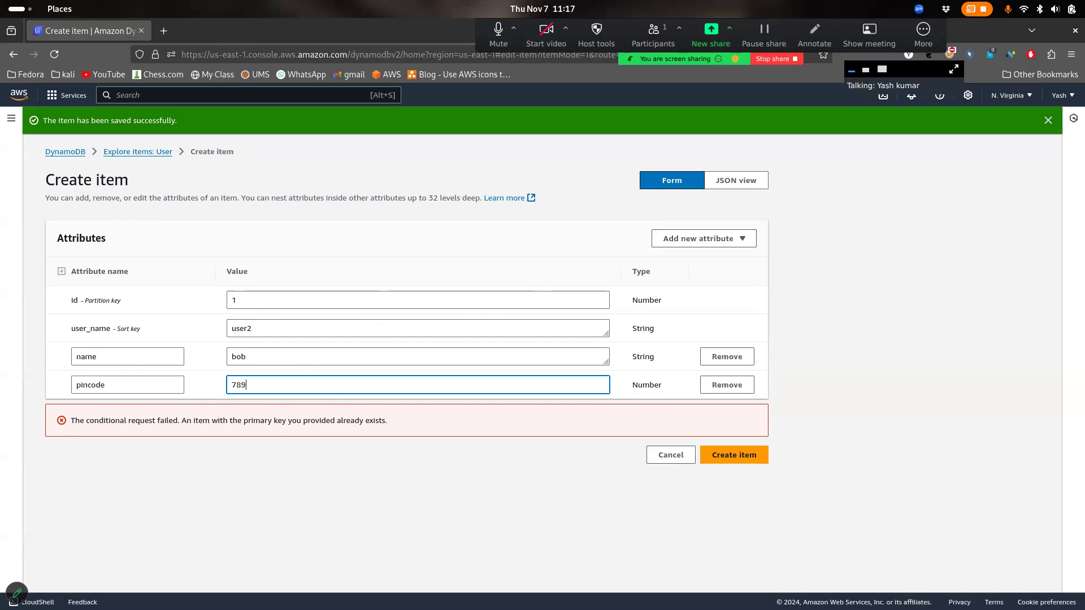
click(695, 240)
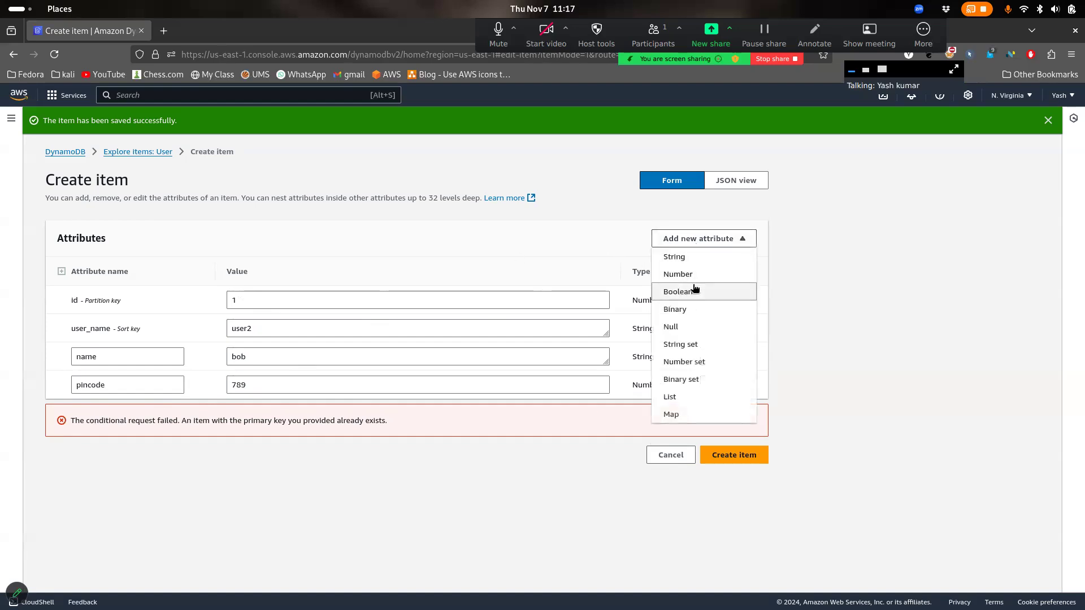
click(693, 255)
click(141, 413)
text(city)
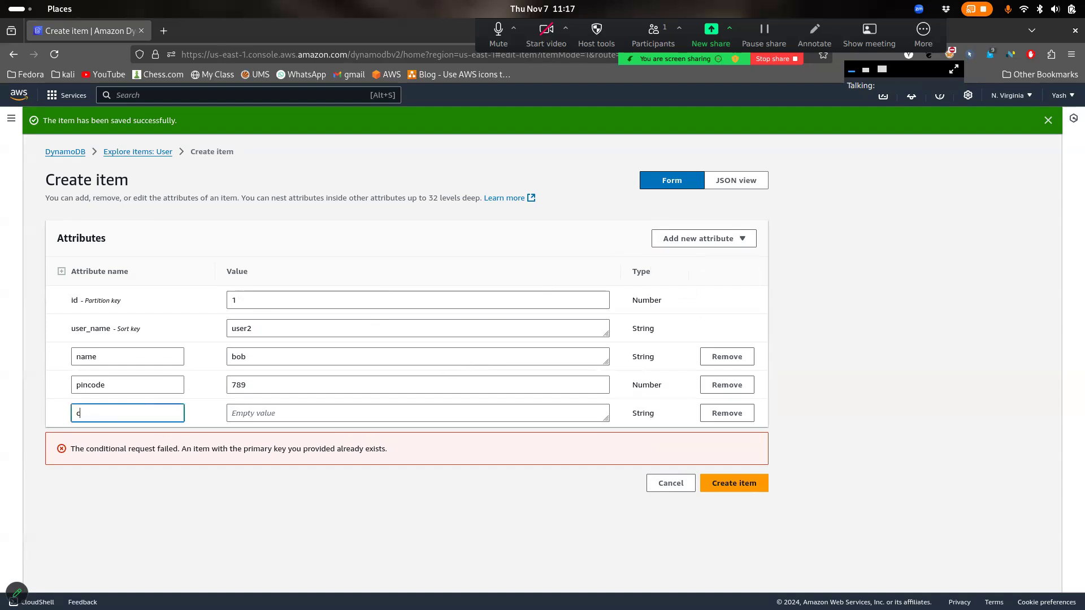
key(Tab)
text(gurgaon)
click(718, 483)
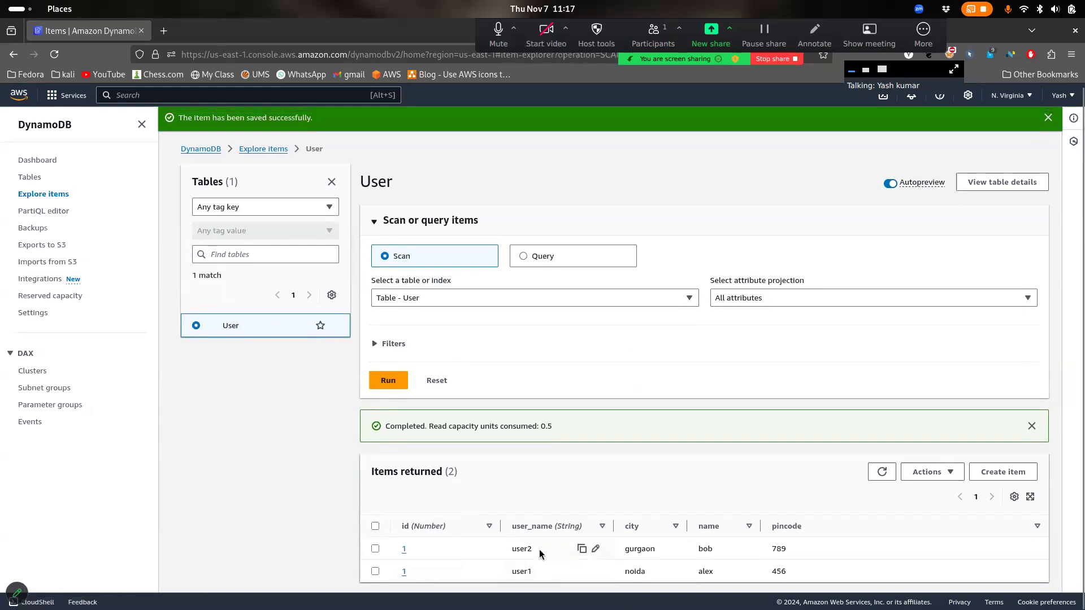
Start a new User item with id 2 and user_name user1
click(1008, 473)
click(427, 292)
text(20)
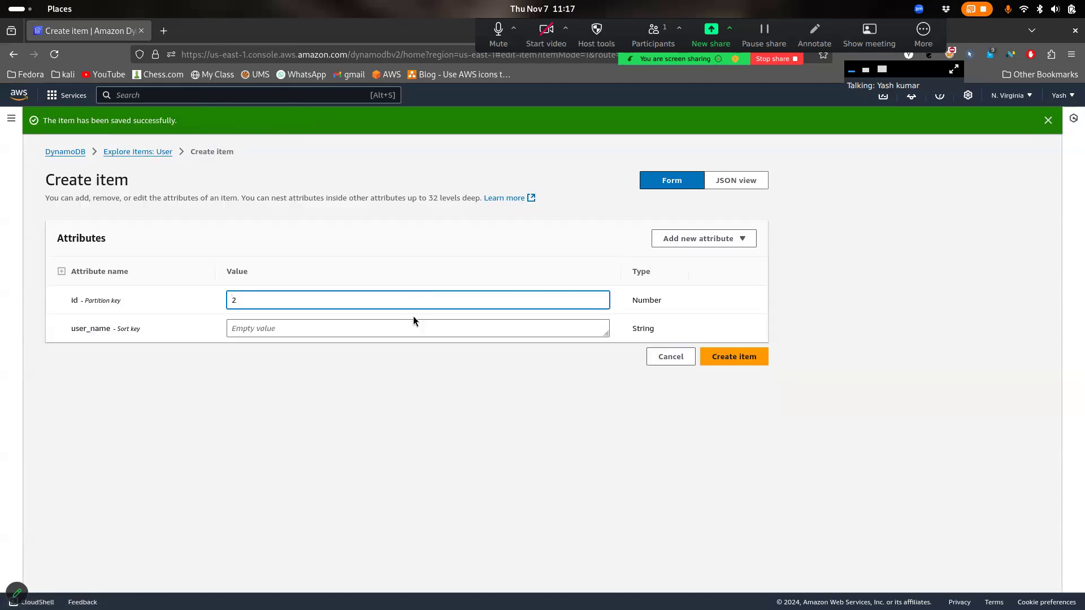
click(403, 325)
text(user)
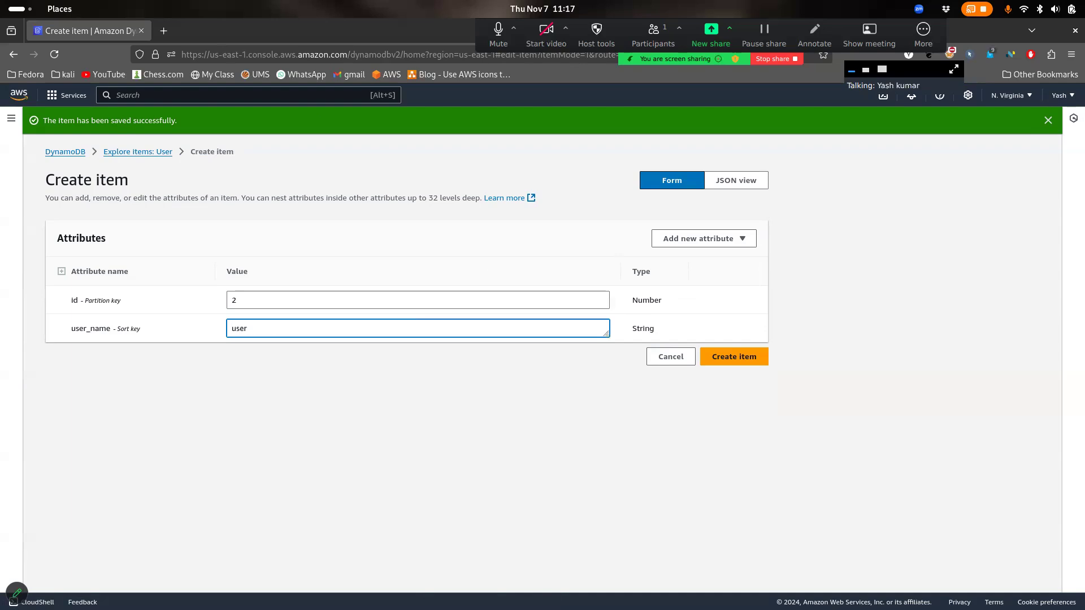
text(1)
Add a string attribute name with value Max
click(729, 241)
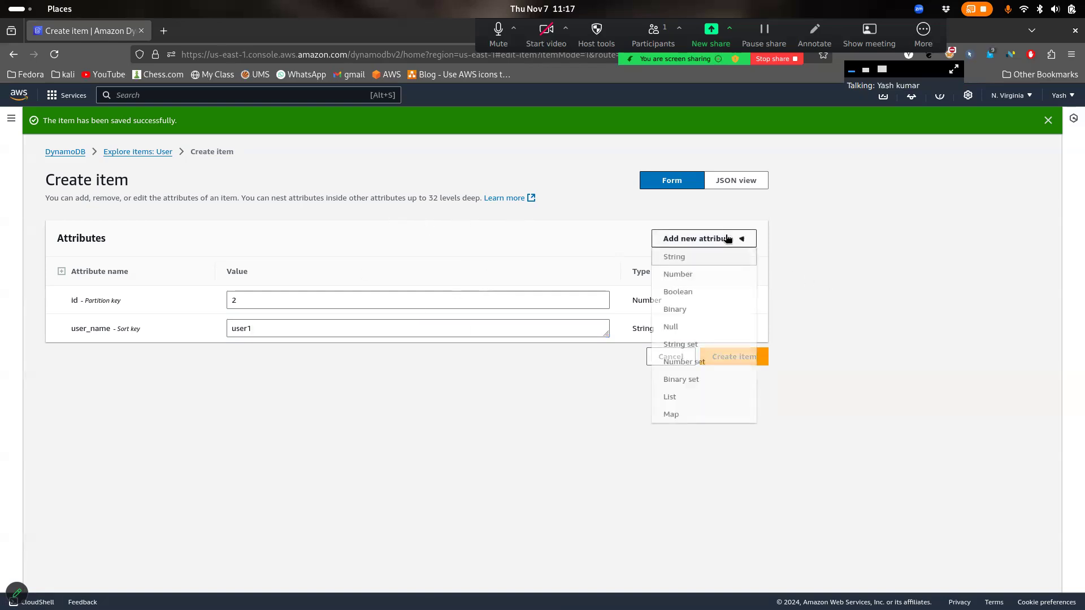
click(693, 260)
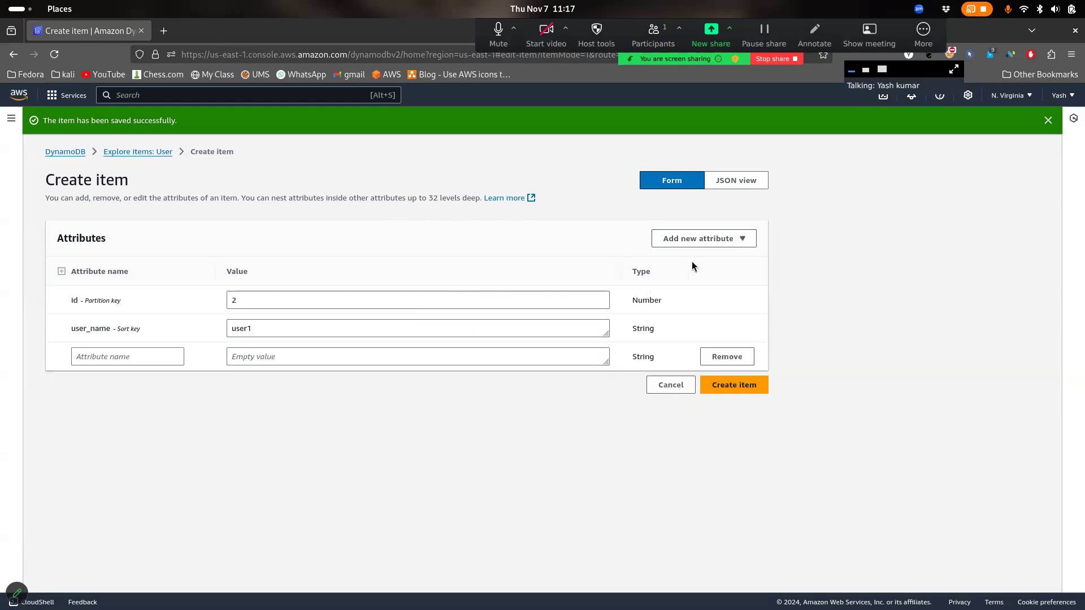
click(165, 362)
text(name)
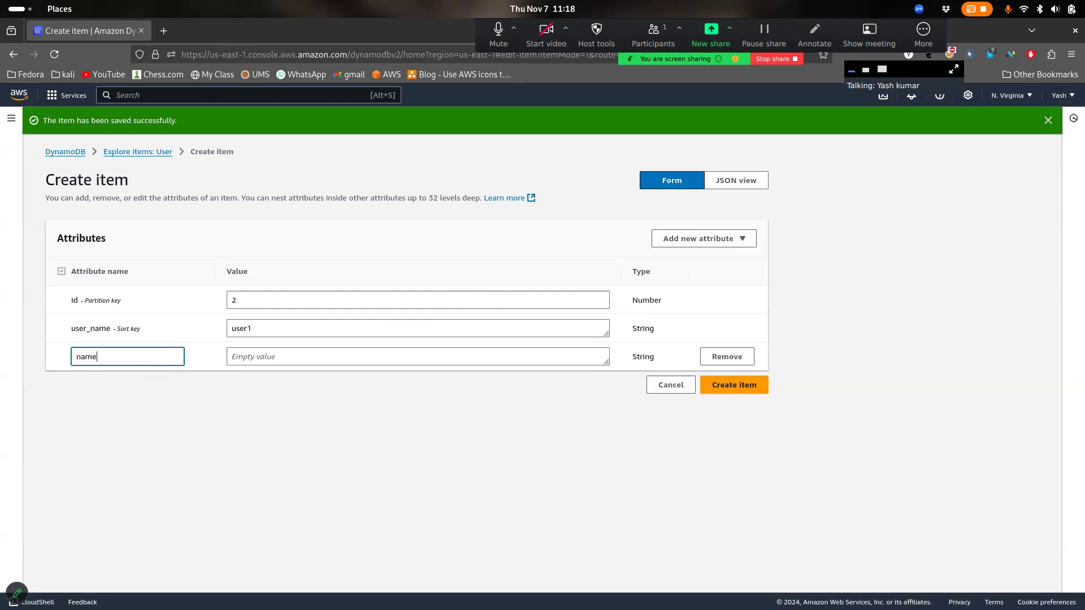
click(280, 363)
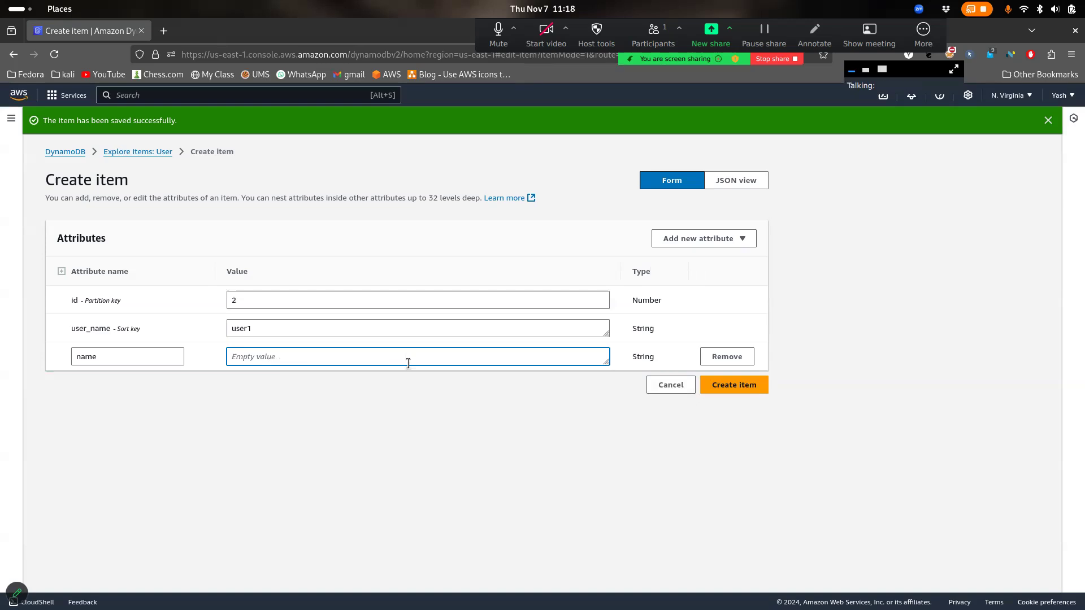
text(m)
key(BackSpace)
text(Max)
Add a number attribute pincode with value 489
click(714, 237)
click(688, 282)
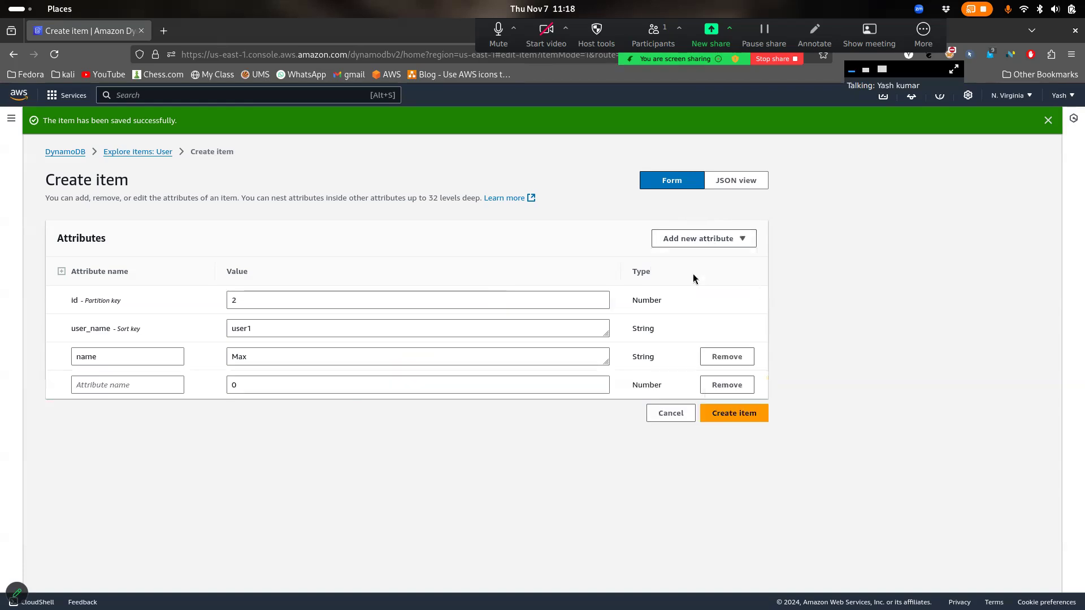
click(126, 387)
text(pincode)
key(Tab)
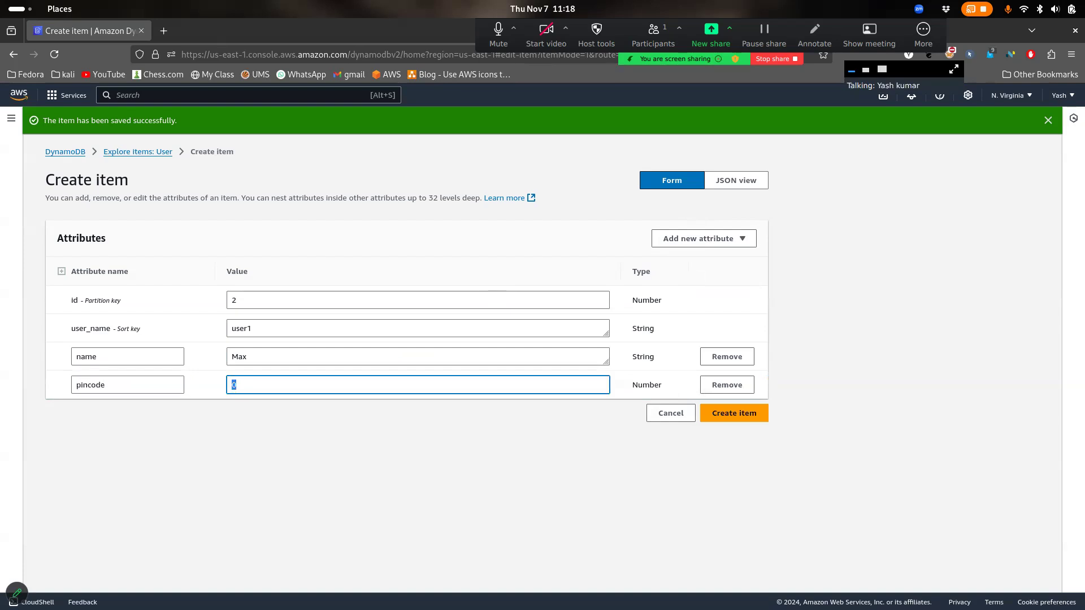
text(4896)
key(BackSpace)
Add a string attribute city = Delhi and save the item
click(704, 239)
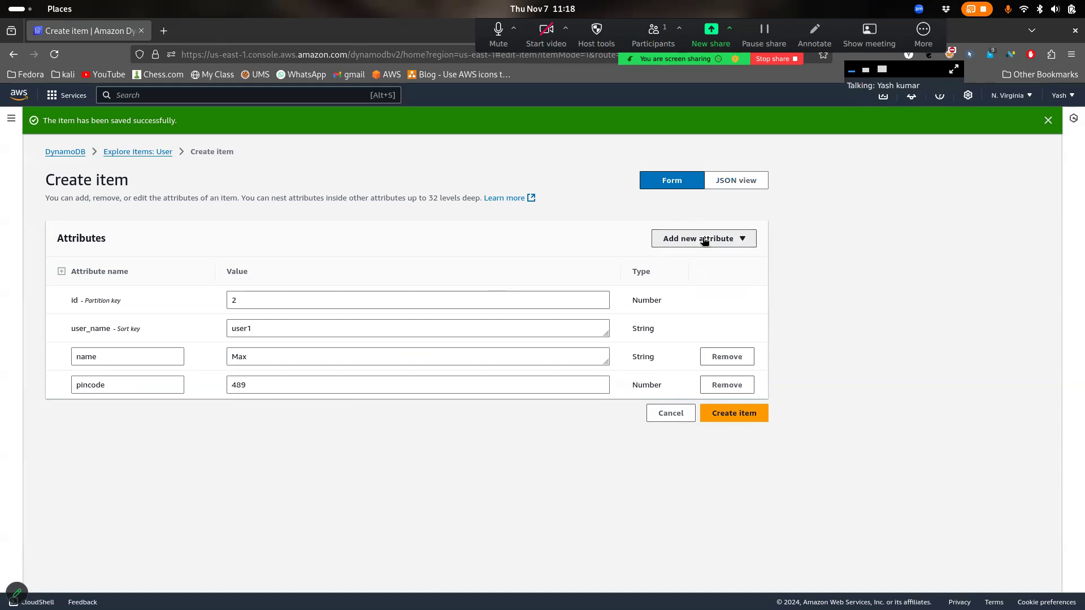
click(687, 261)
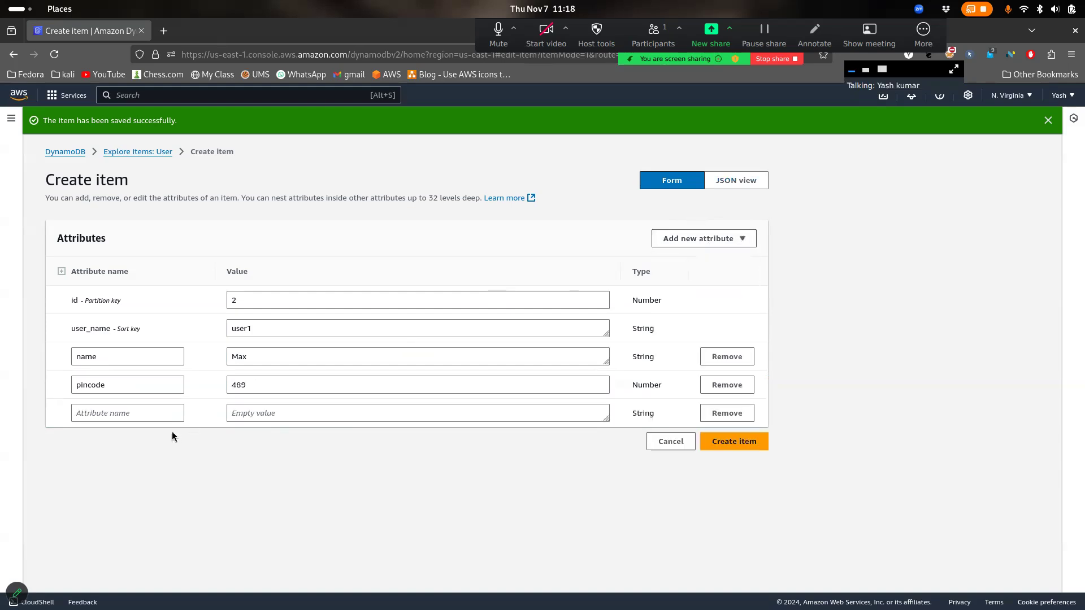
click(172, 409)
text(city)
key(Tab)
text(Delhi)
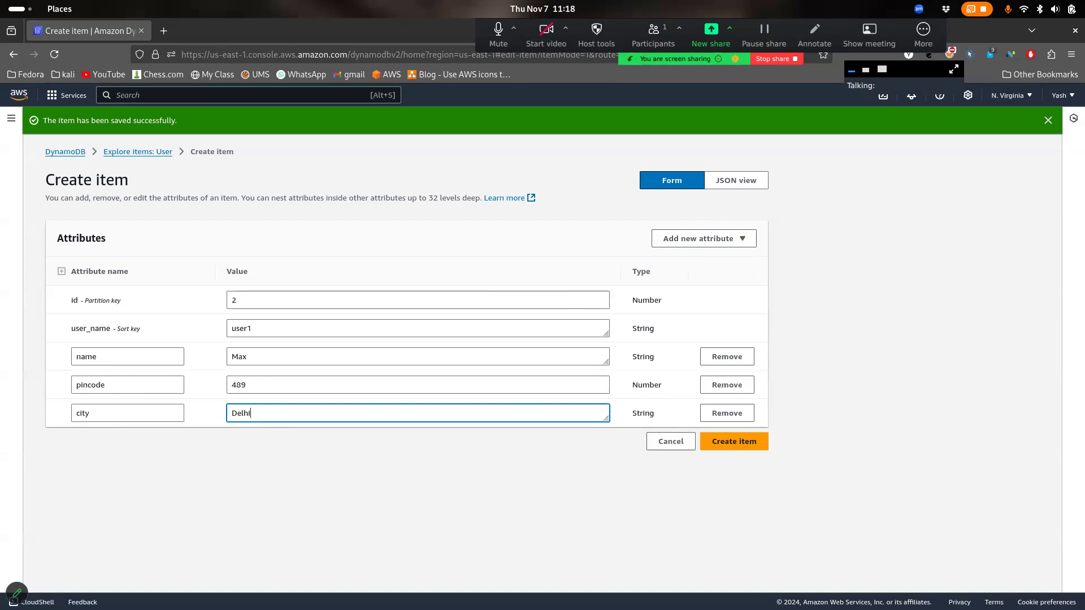
click(727, 444)
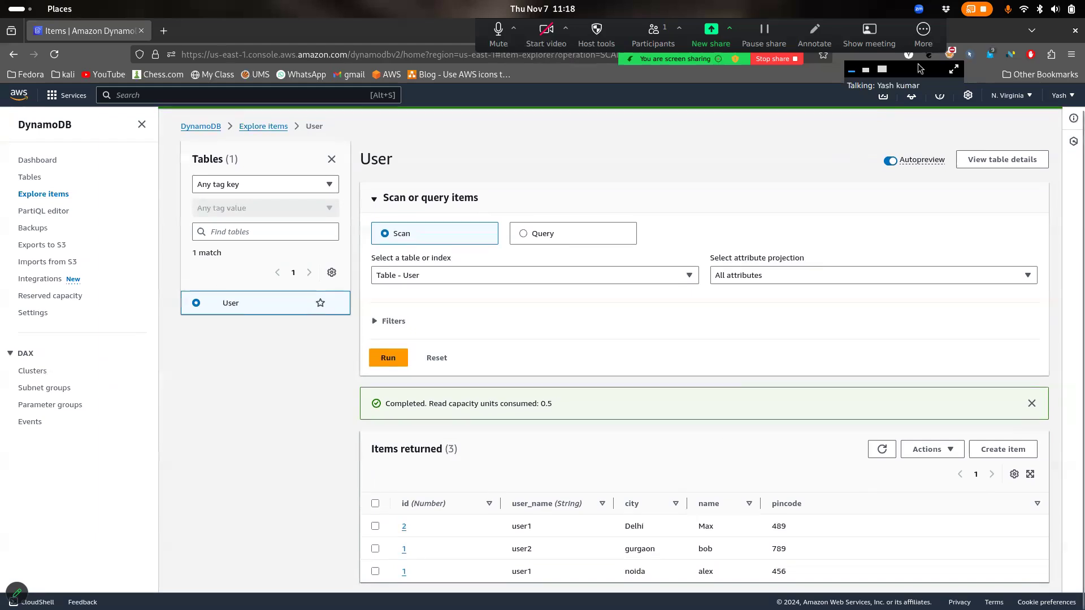
Pause the Zoom meeting recording from the More menu
click(923, 34)
click(941, 88)
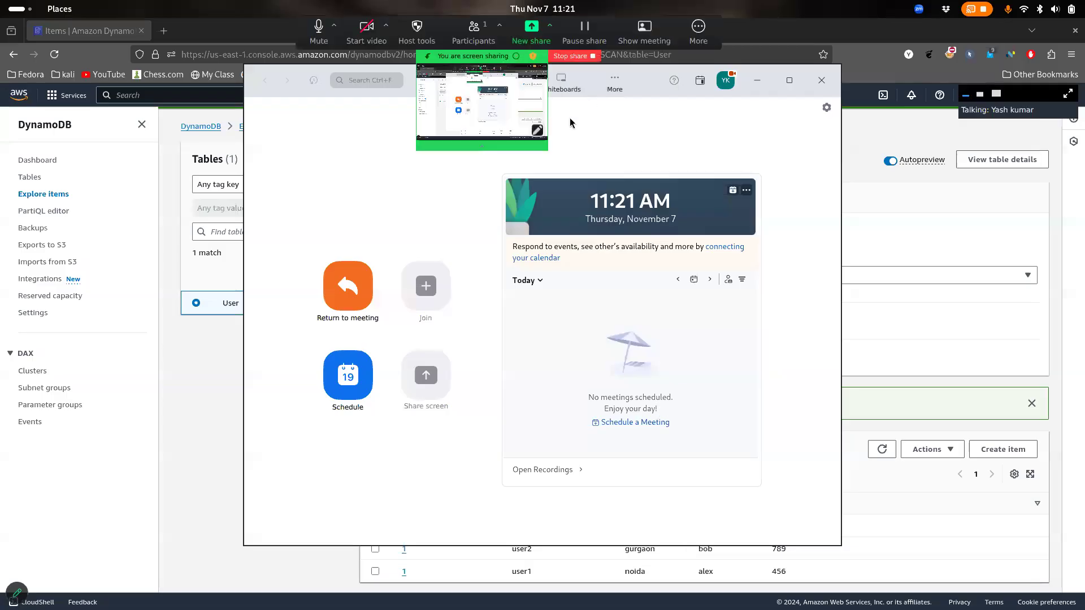
Minimize the Zoom window, expand Scan or query items, and start a new User item
click(757, 80)
click(696, 32)
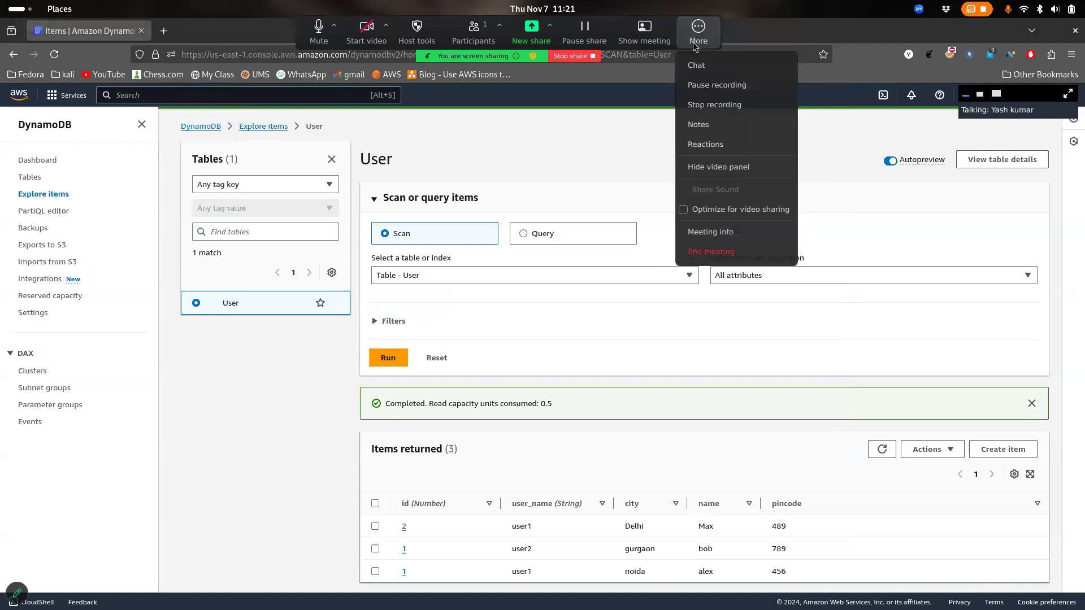
click(587, 184)
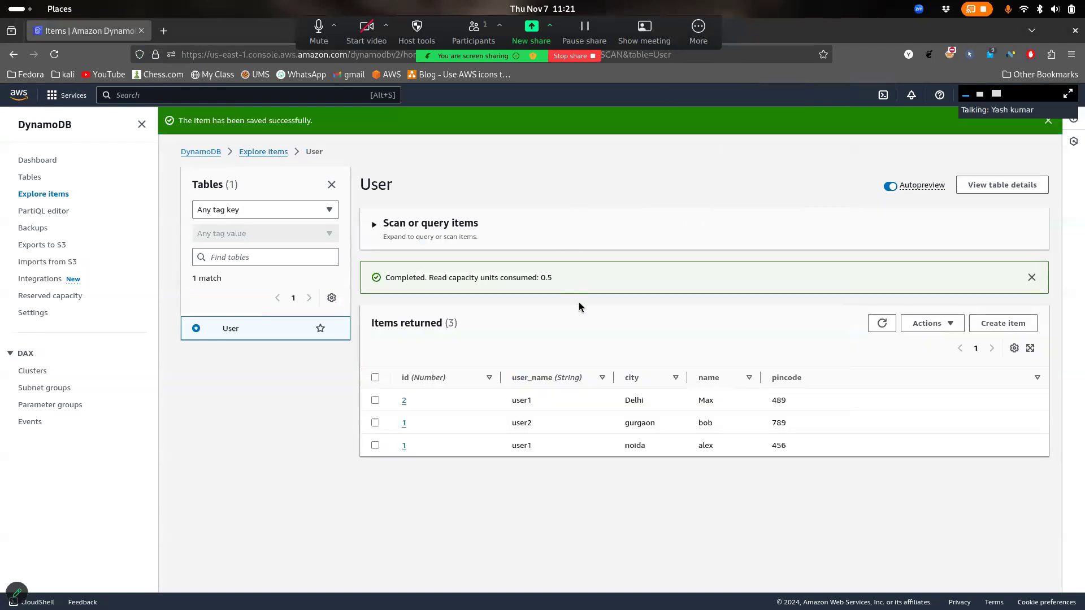
click(467, 236)
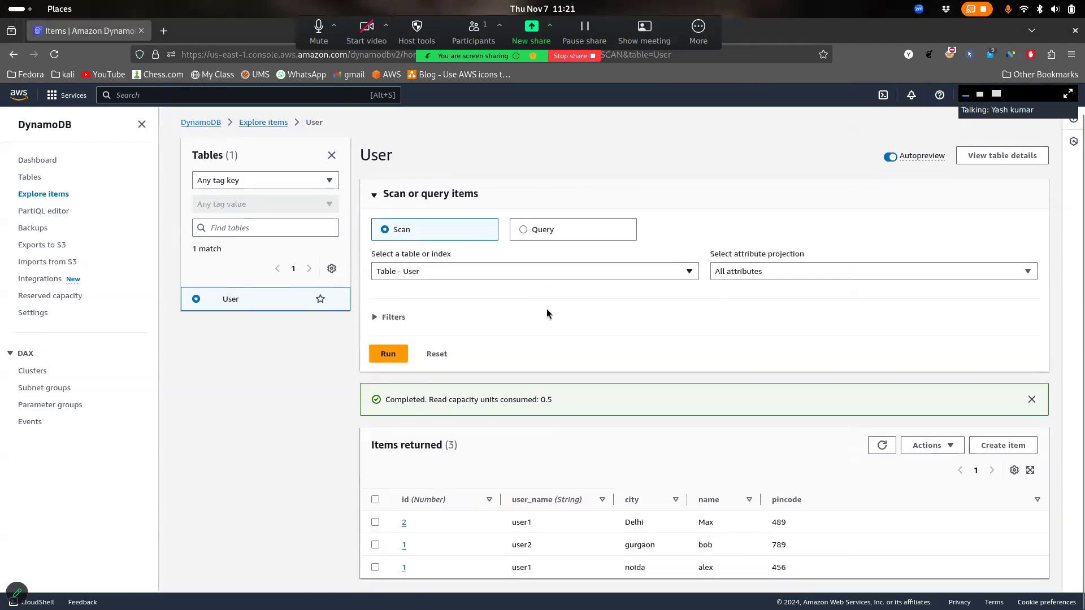
click(1014, 446)
Replace the default id 0 with 2 and set user_name to user2
click(331, 277)
drag(240, 275, 221, 277)
key(BackSpace)
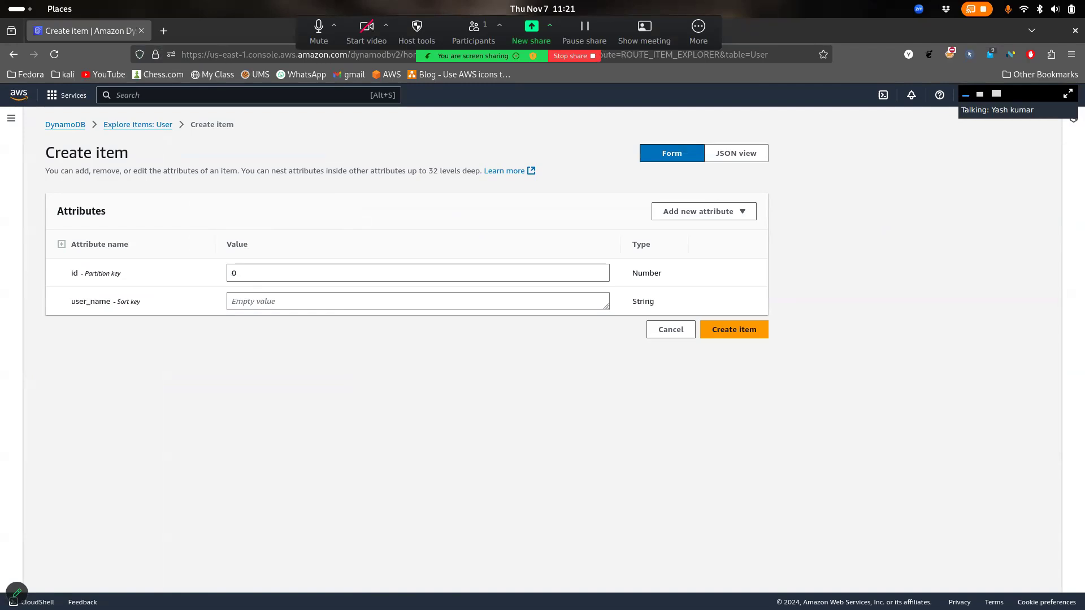
click(300, 275)
text(2)
key(BackSpace)
key(BackSpace)
text(2)
key(Tab)
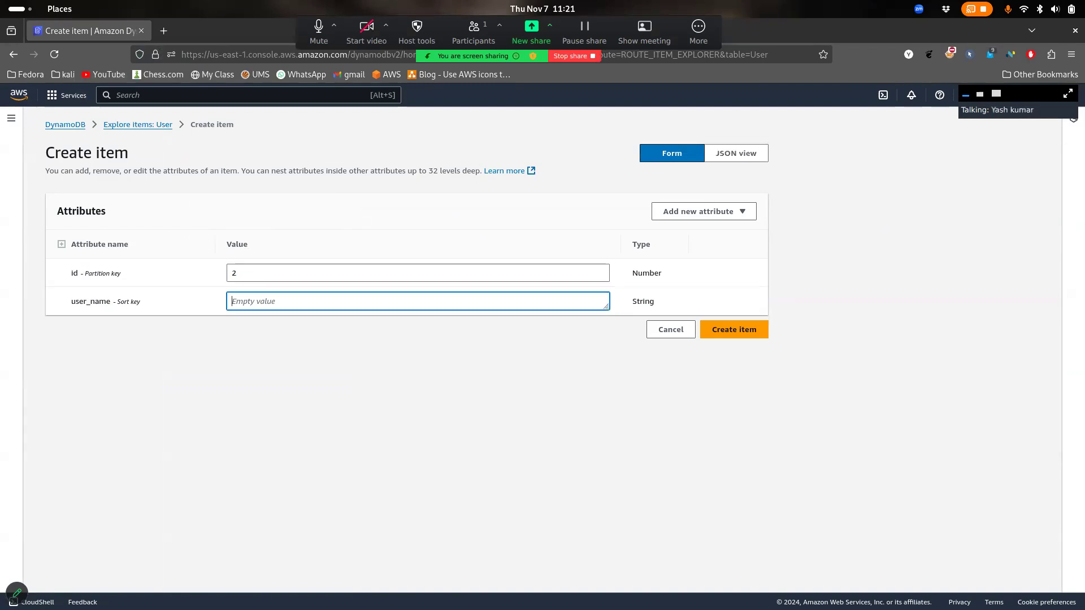
text(user2)
Add a string attribute name = steve
click(689, 213)
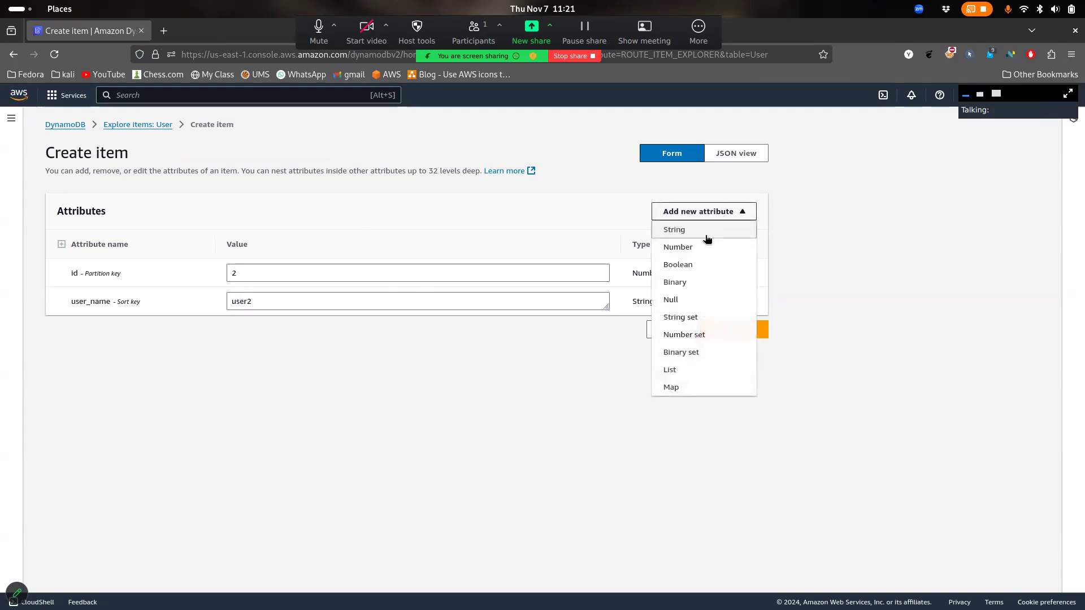
click(686, 229)
click(157, 332)
text(name)
key(Tab)
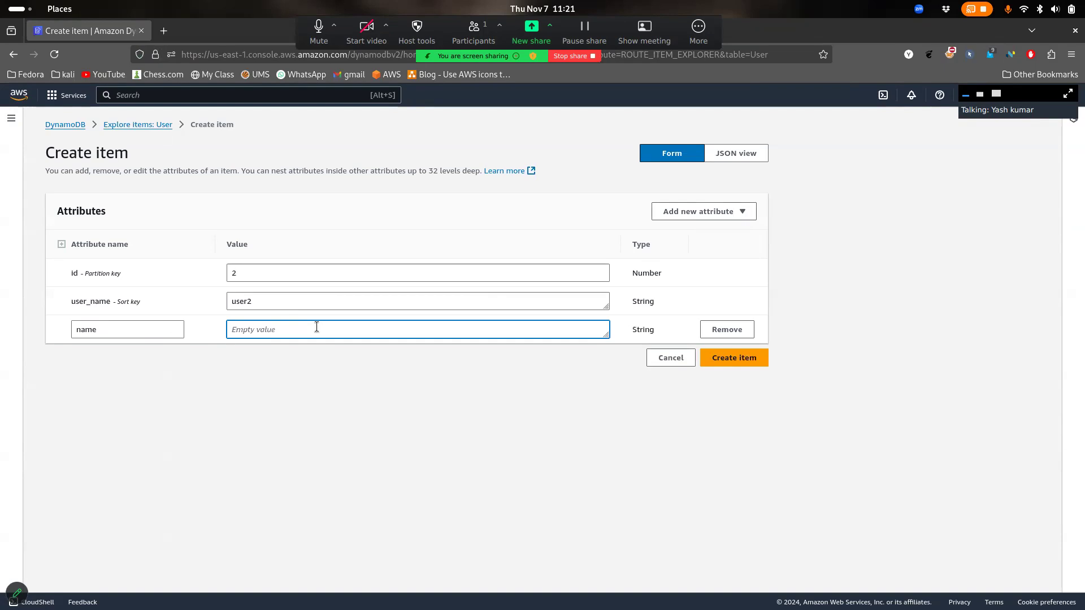
text(steve)
Add a number attribute pincode = 156
click(704, 212)
click(698, 245)
click(97, 357)
text(pl)
key(Tab)
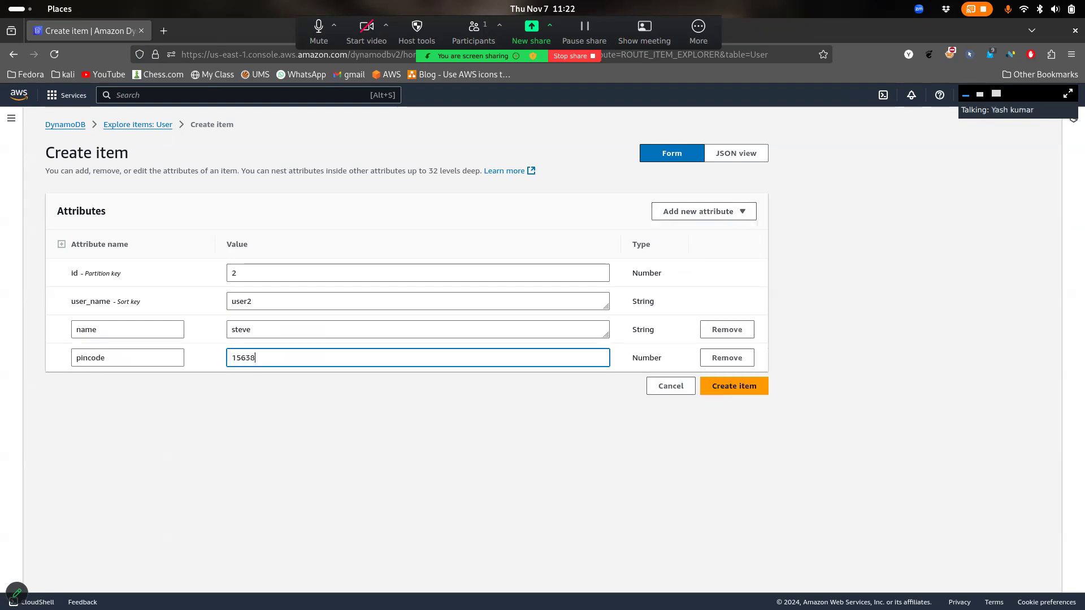
key(BackSpace)
key(BackSpace)
Add a string attribute named string = agra, save the item, and refresh the list
click(735, 212)
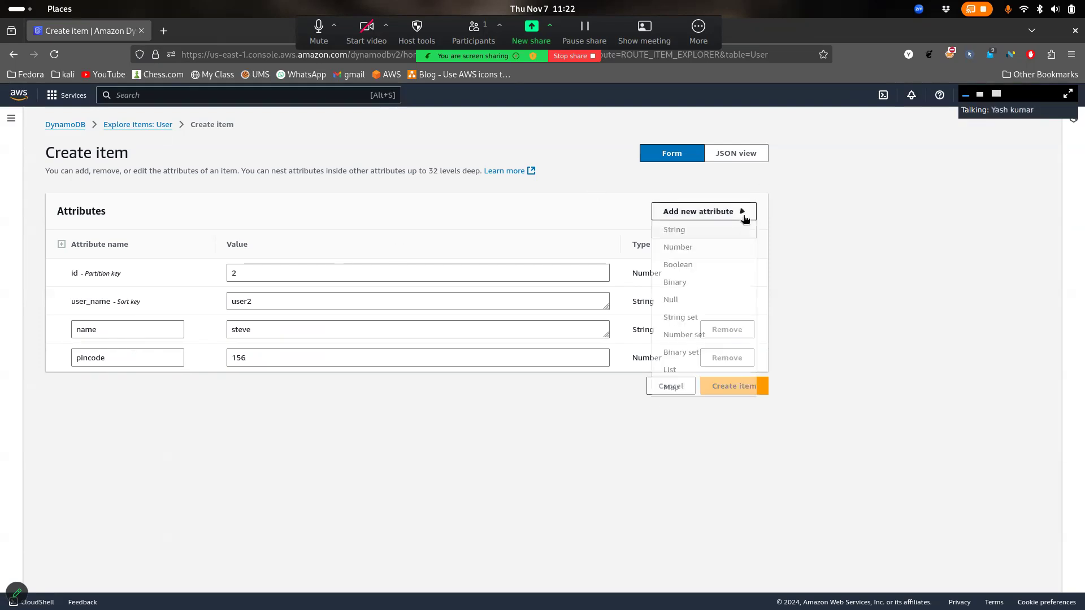
click(691, 229)
click(149, 382)
text(string)
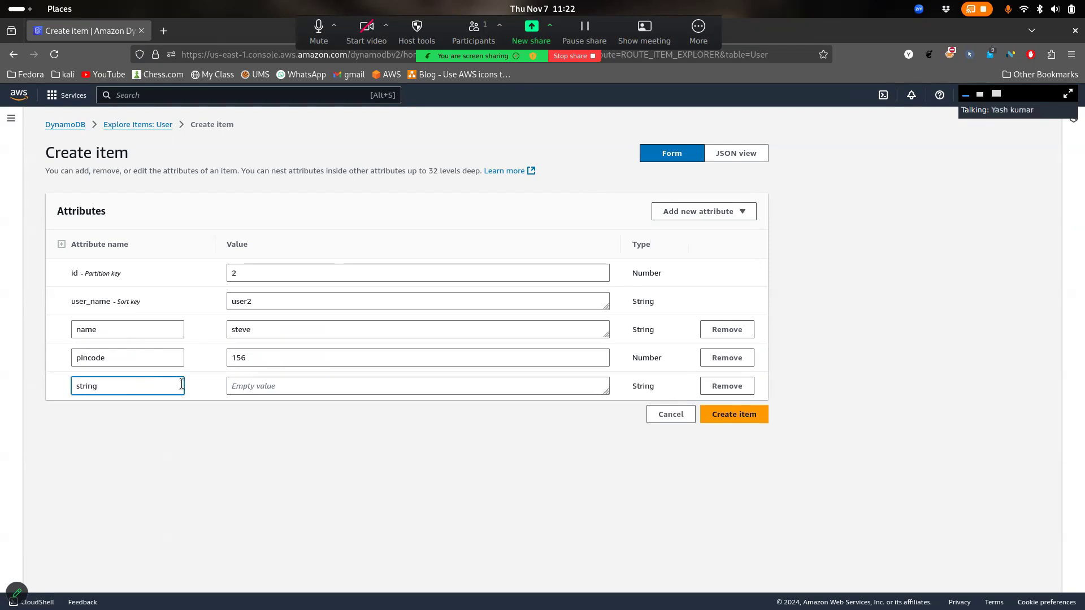
click(270, 383)
text(agra)
click(734, 418)
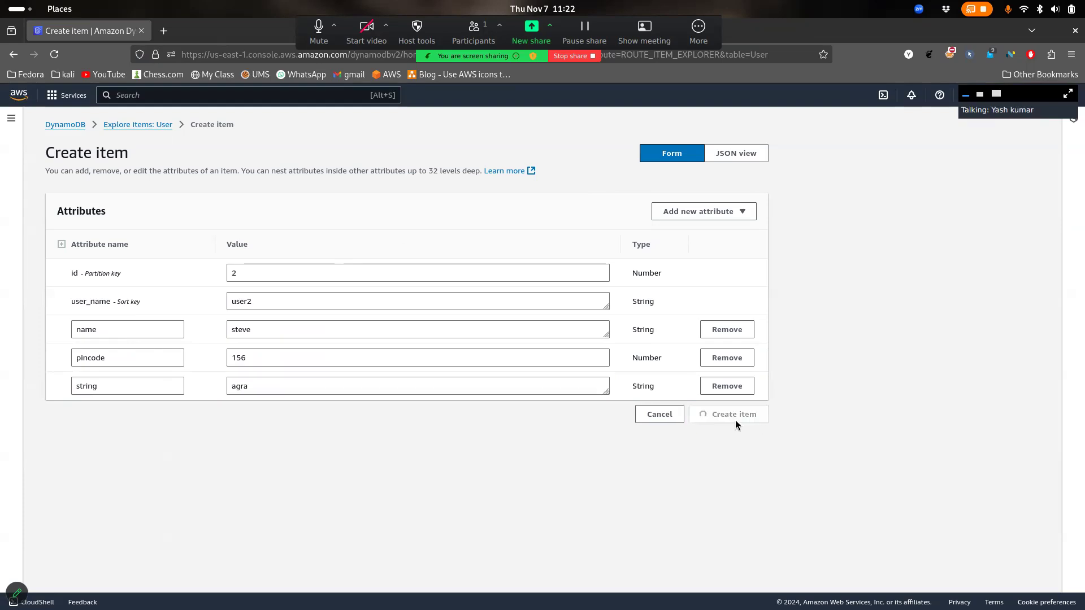
scroll(735, 425, down, 1)
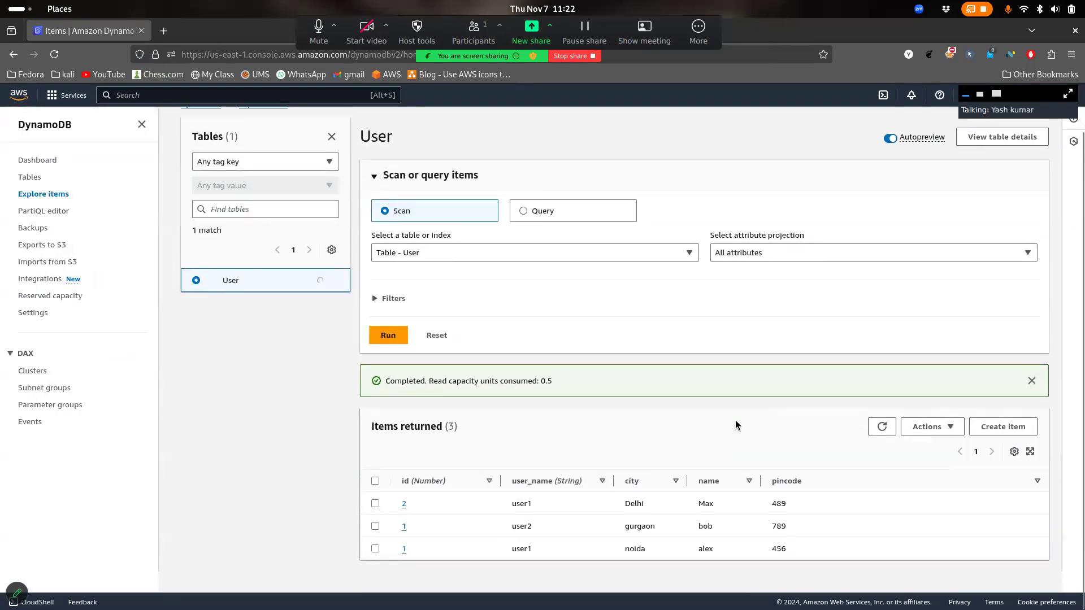
click(880, 450)
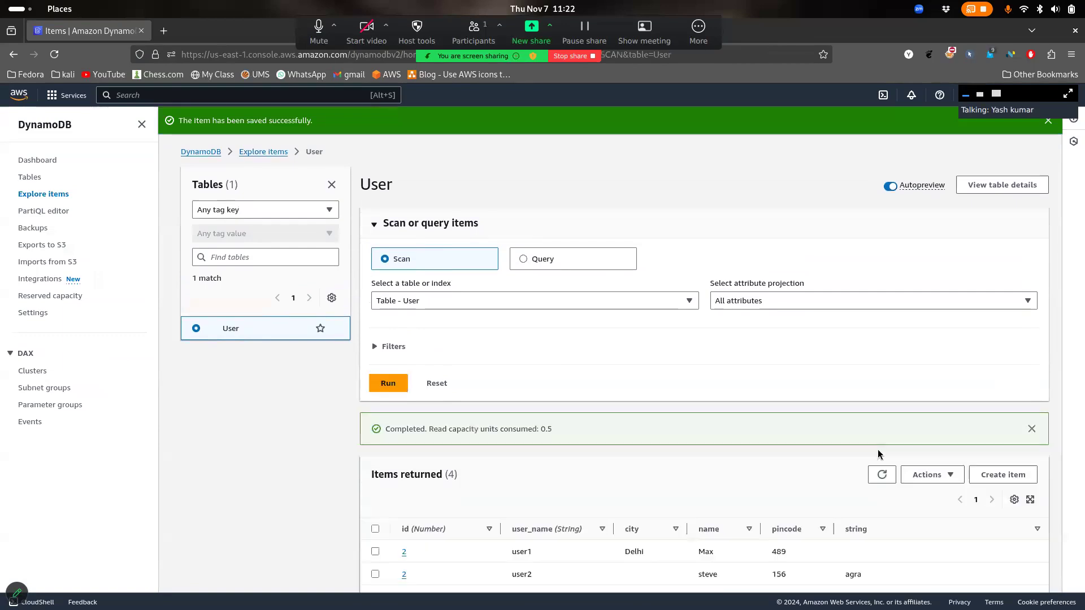
scroll(654, 531, down, 1)
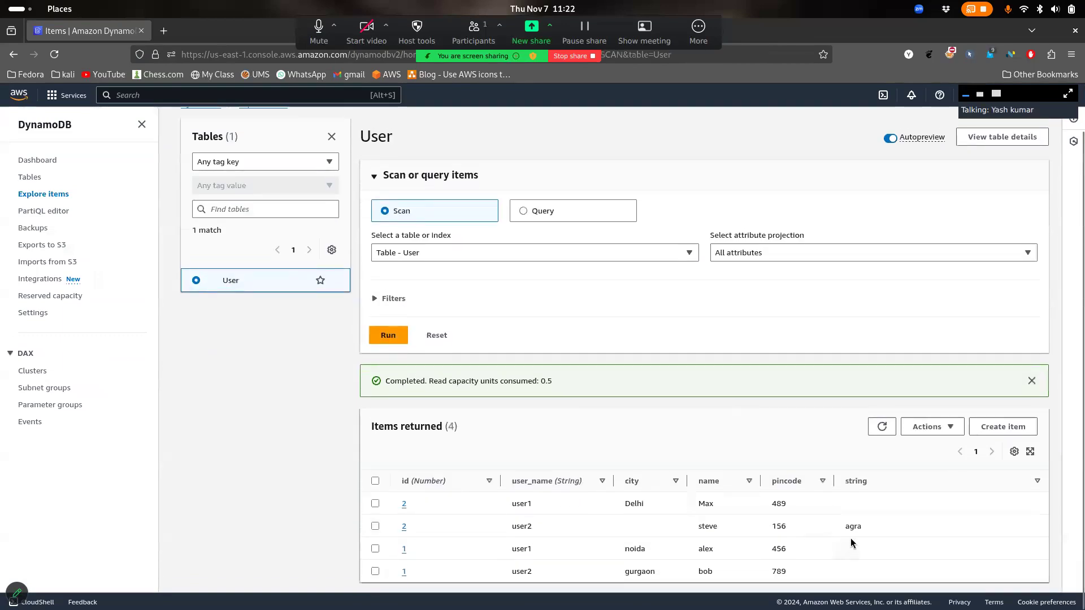
Look at the agra value in its inline editor without changing it
mouse_move(888, 533)
click(1031, 527)
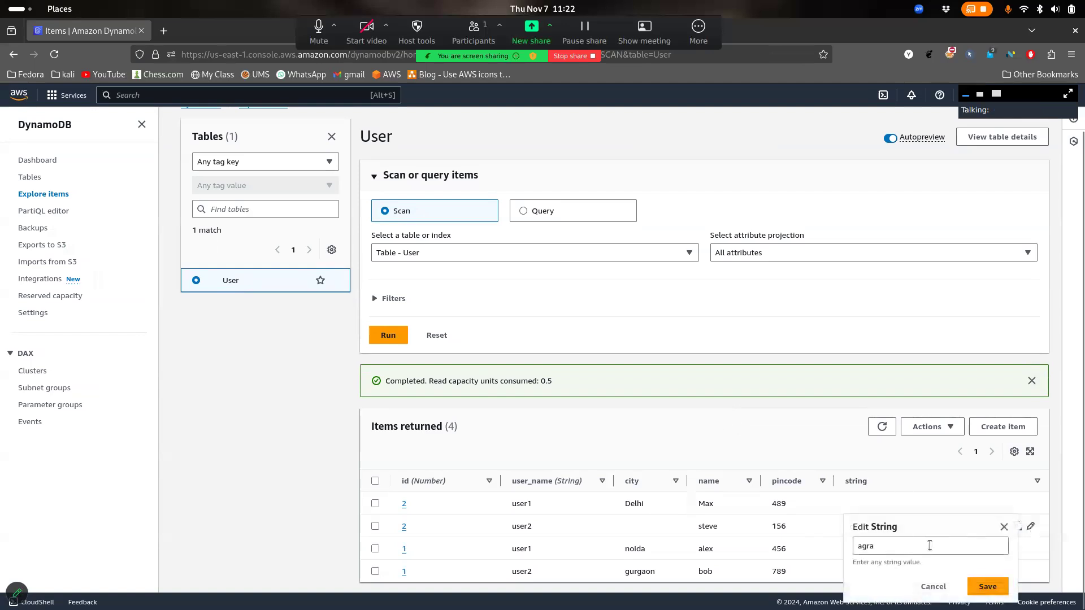
click(940, 591)
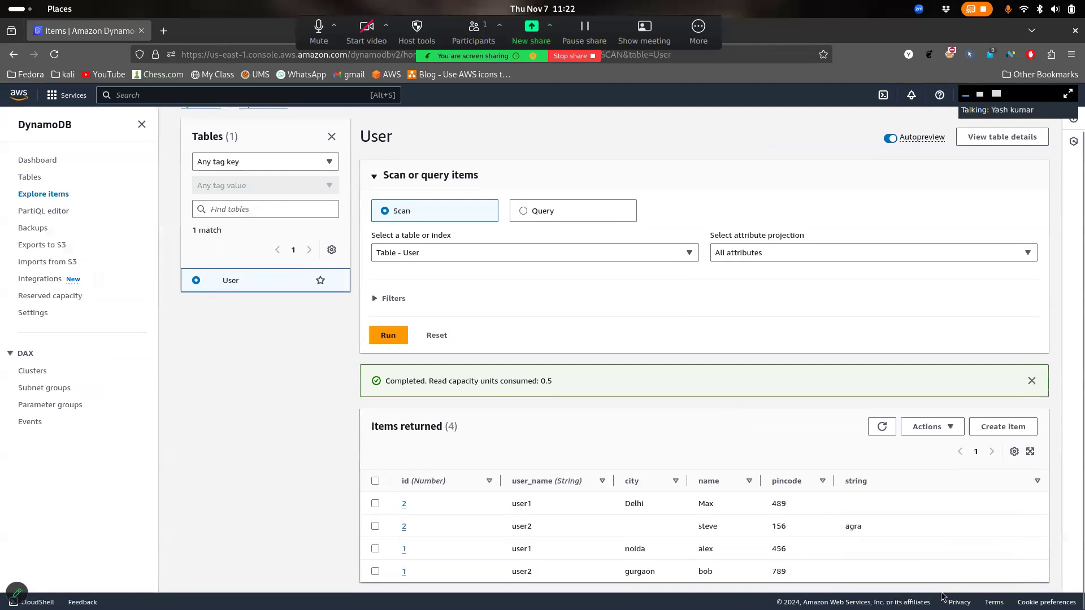
click(1032, 527)
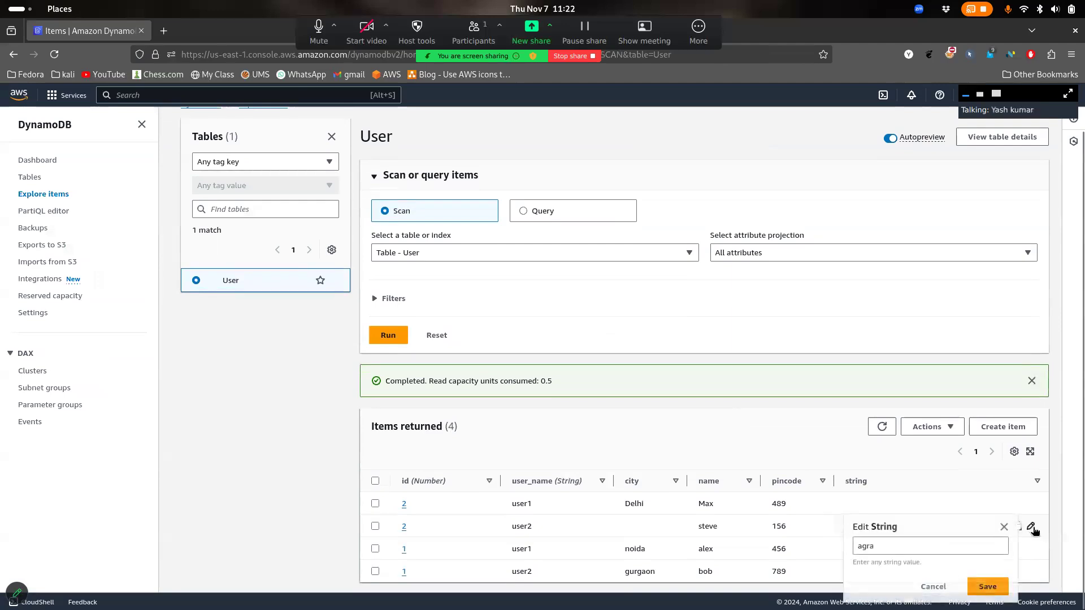
click(932, 586)
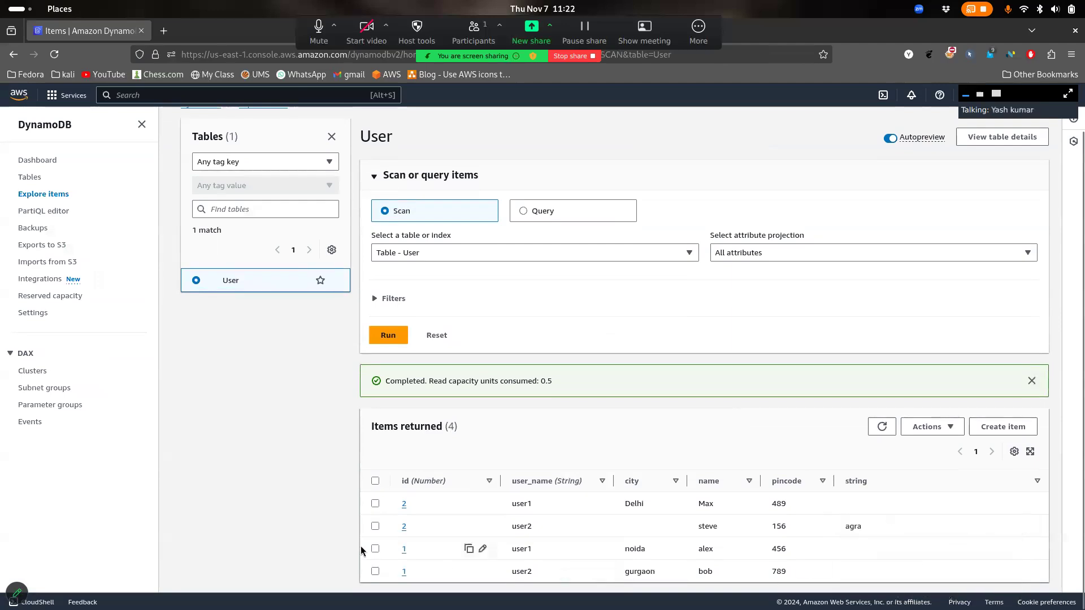
Edit the user2/steve item, renaming attribute string to city, and save
click(375, 526)
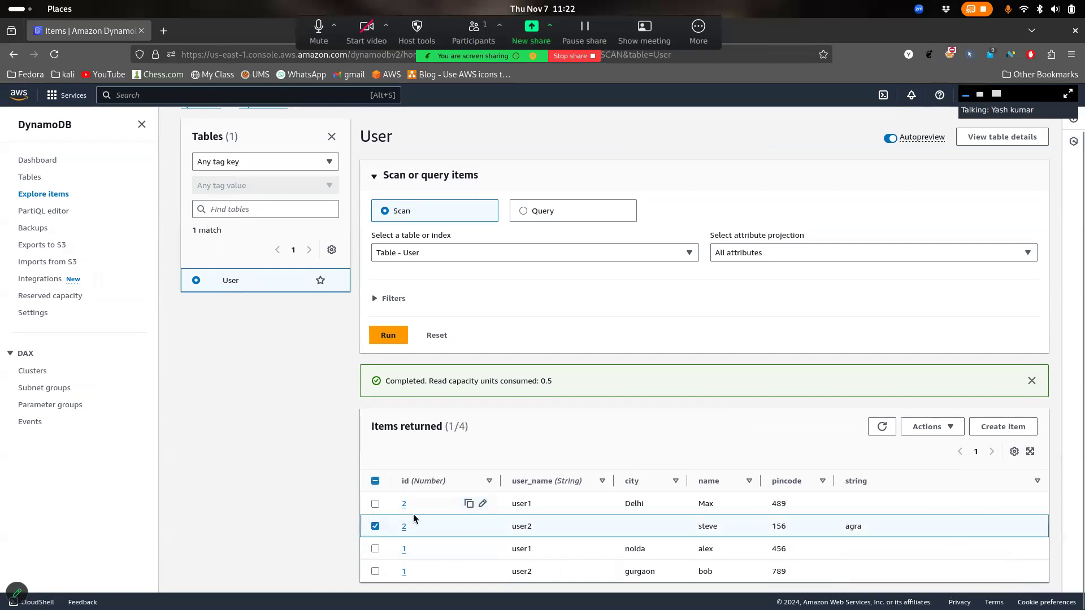
click(948, 429)
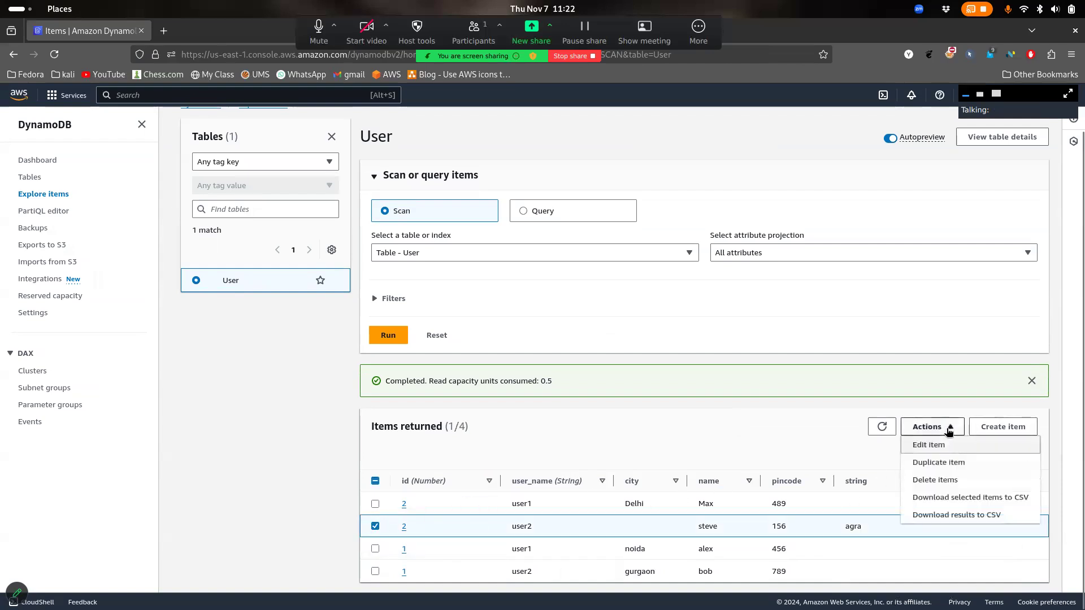
click(951, 451)
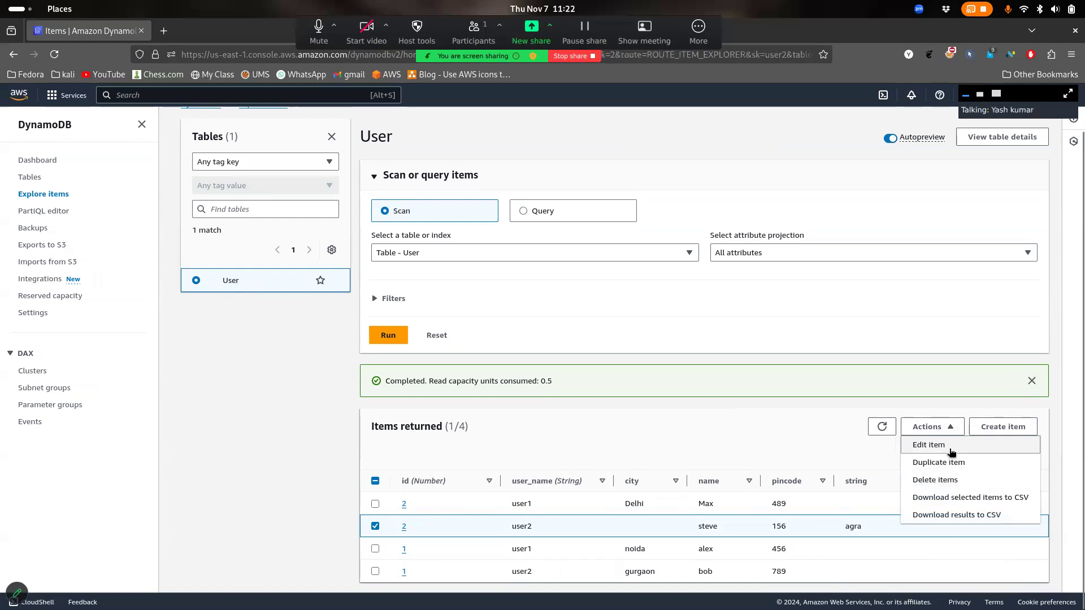
drag(120, 386, 63, 384)
text(city)
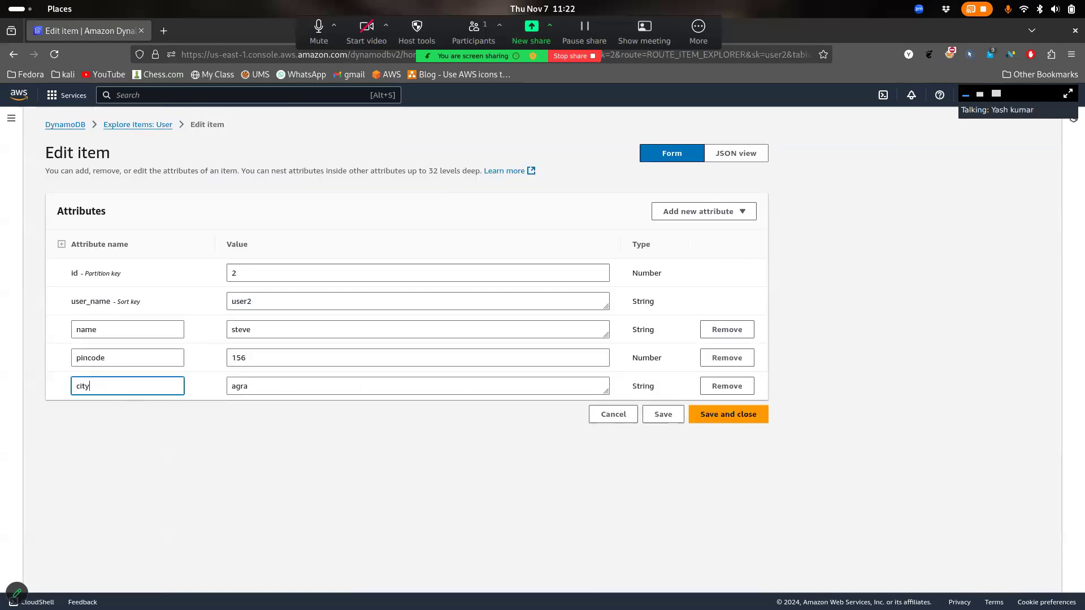
click(742, 417)
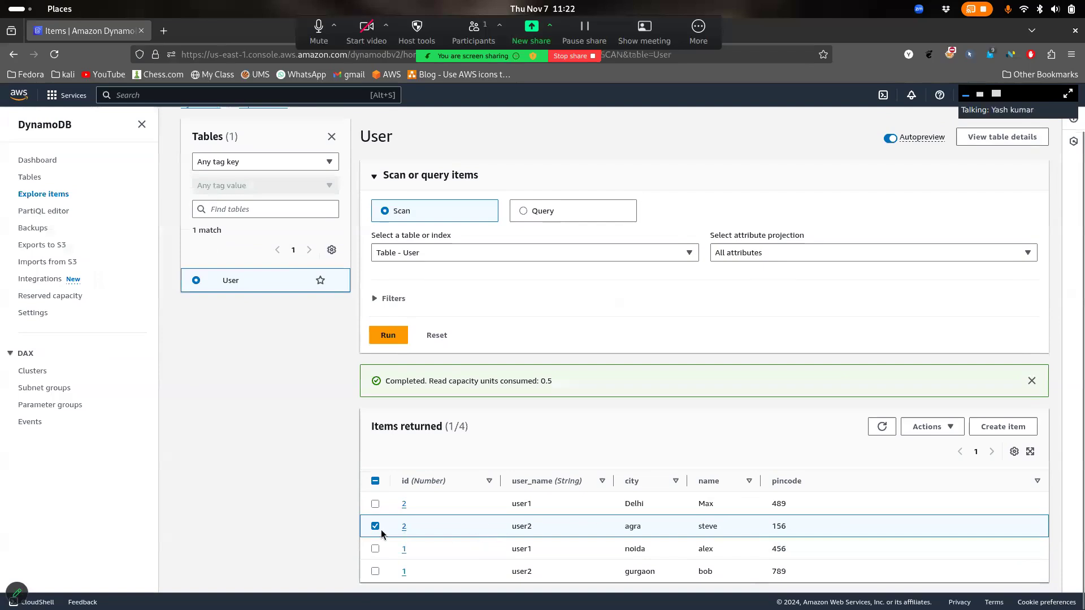
Deselect the steve row, preview Query mode's key fields, then return to Scan
click(378, 529)
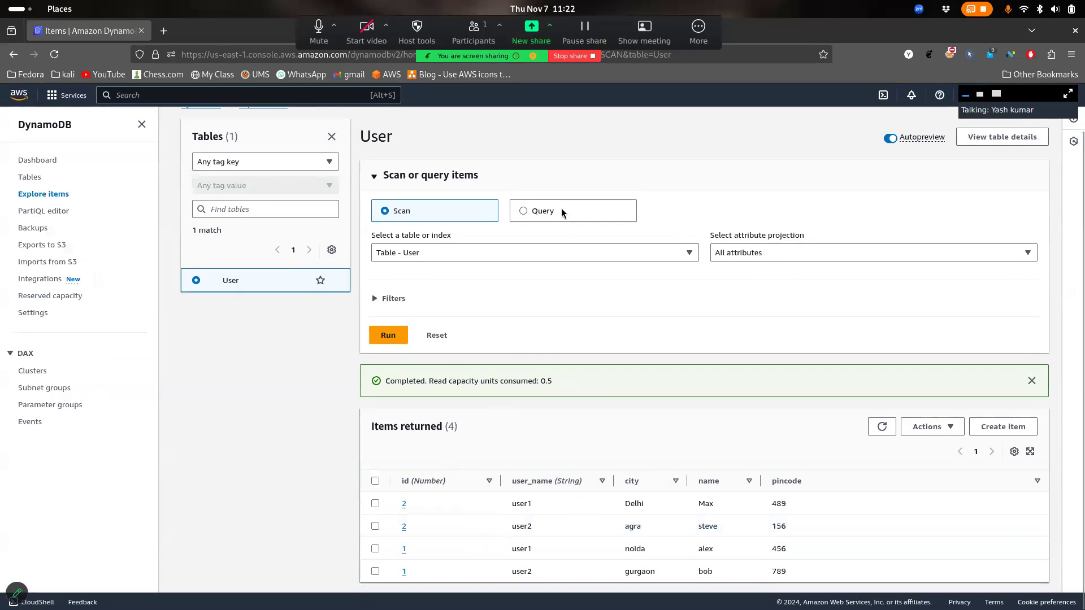
mouse_move(473, 530)
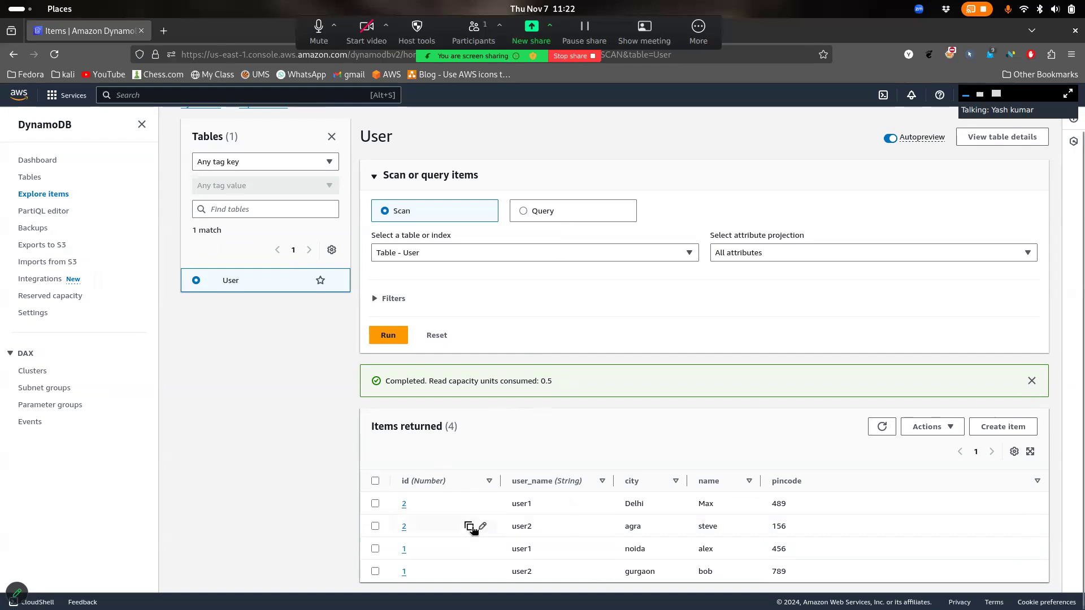
click(560, 212)
scroll(602, 411, down, 2)
scroll(602, 411, up, 1)
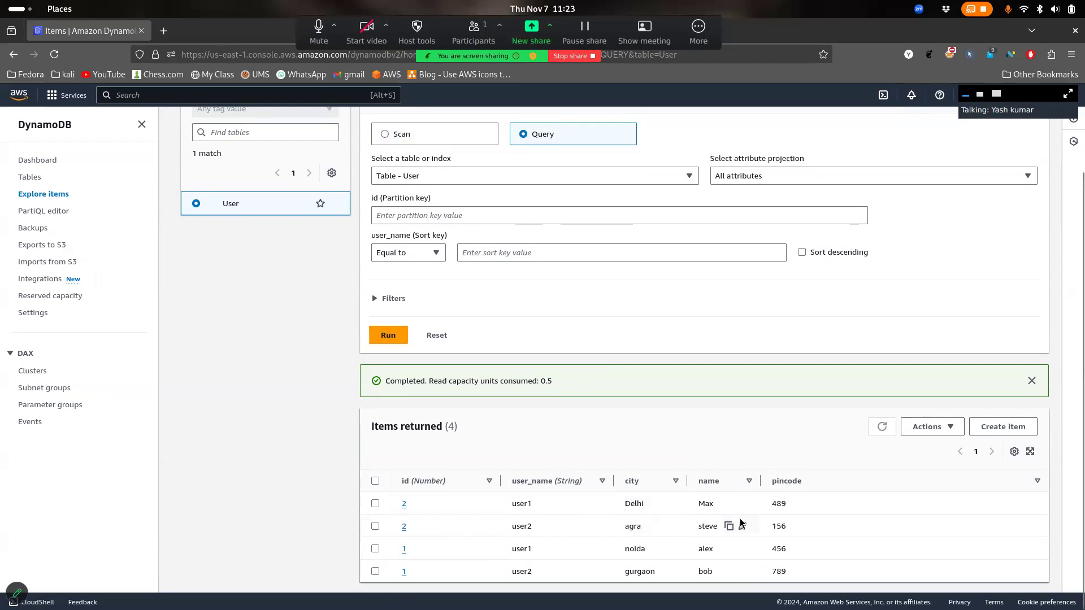
click(434, 136)
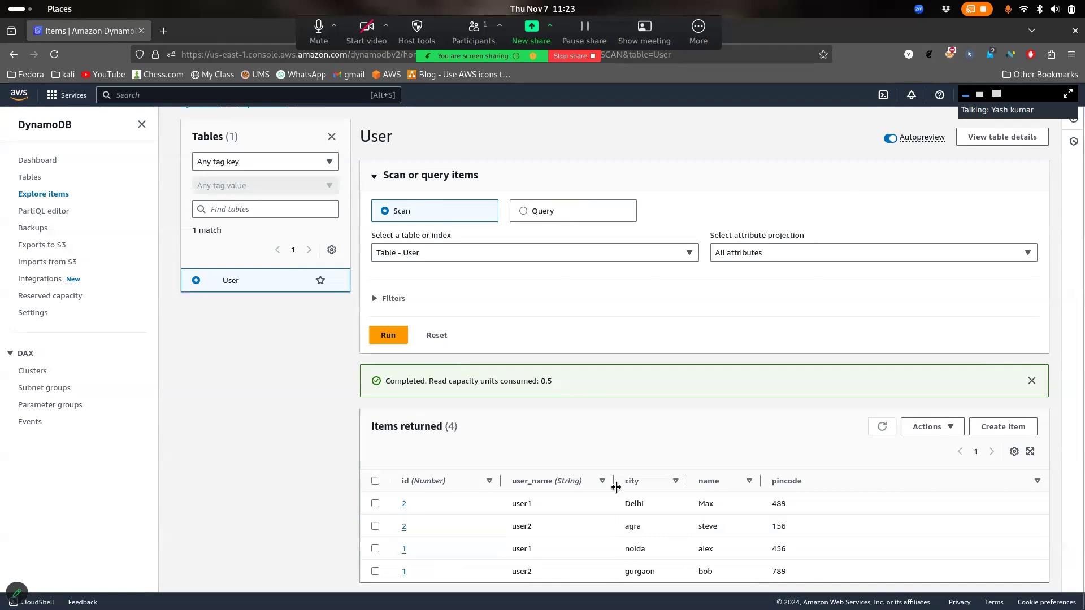
Scan the User table projecting only the name attribute, and expand Filters
click(515, 255)
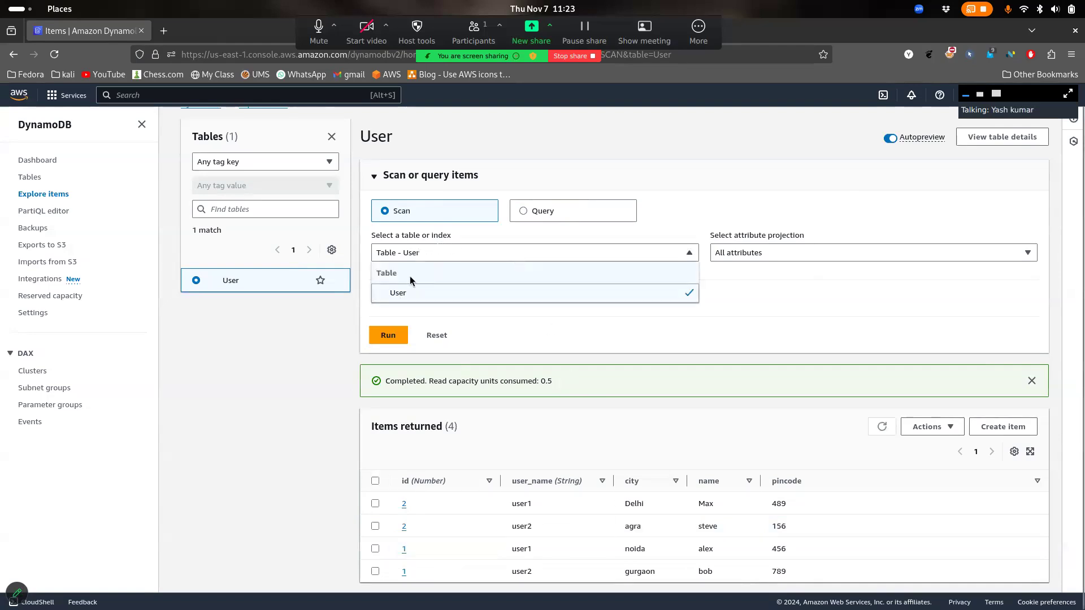
click(416, 293)
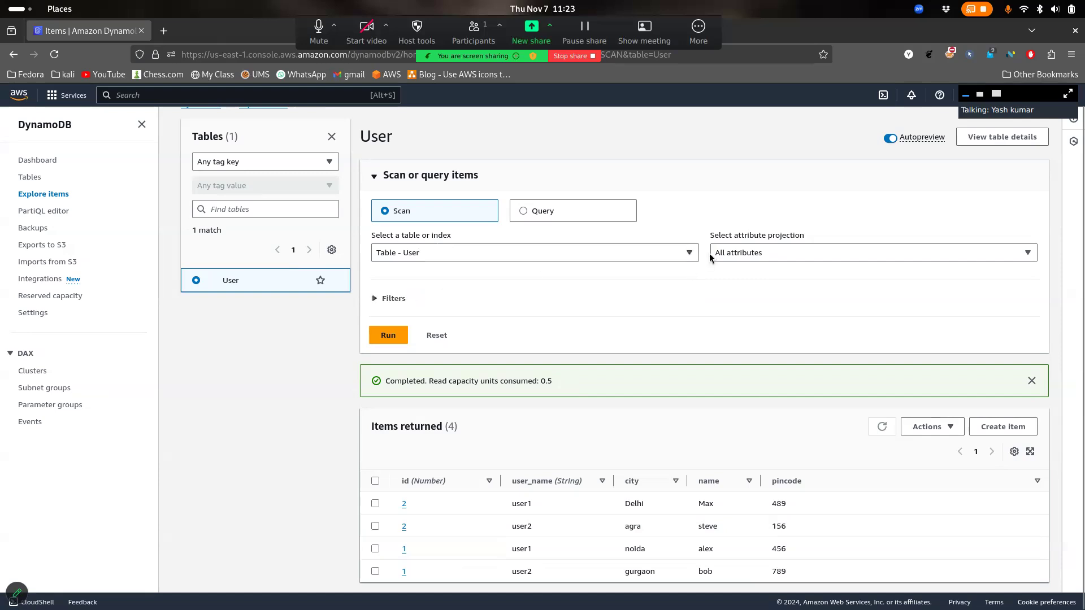
click(791, 255)
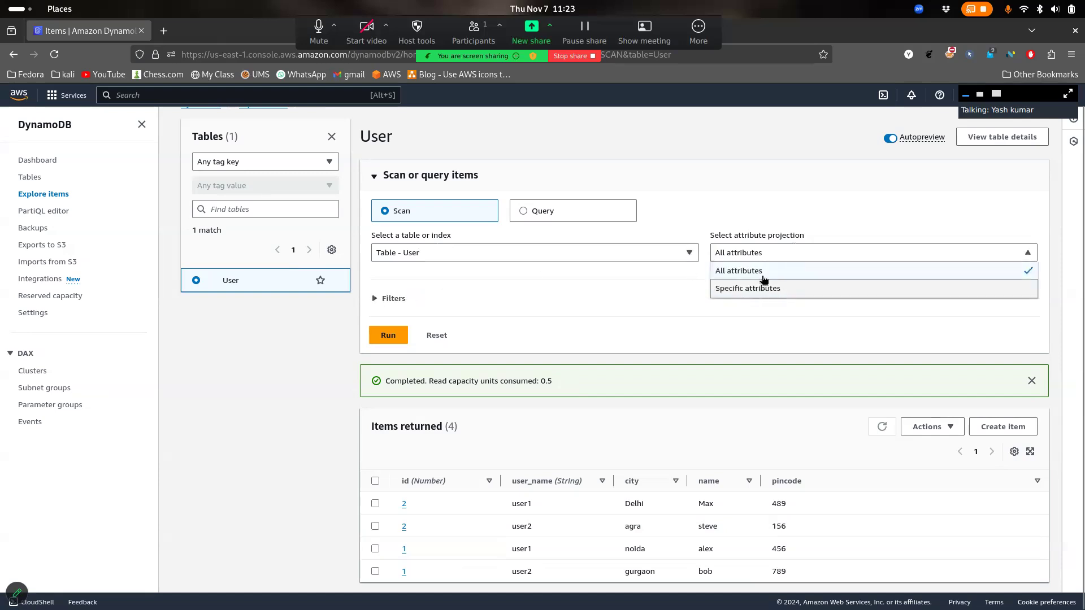
click(777, 289)
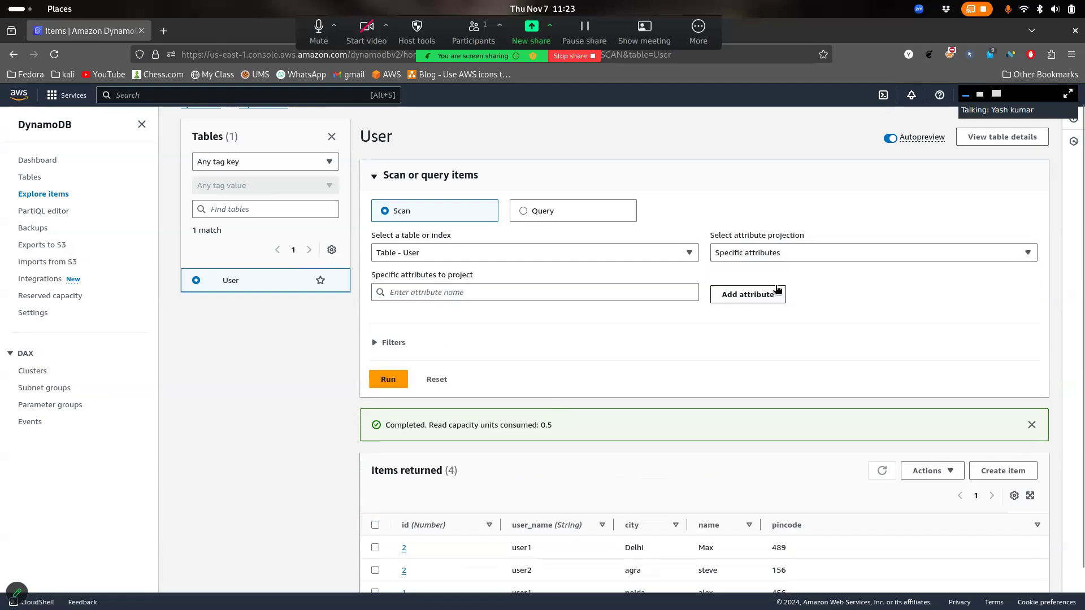
click(592, 293)
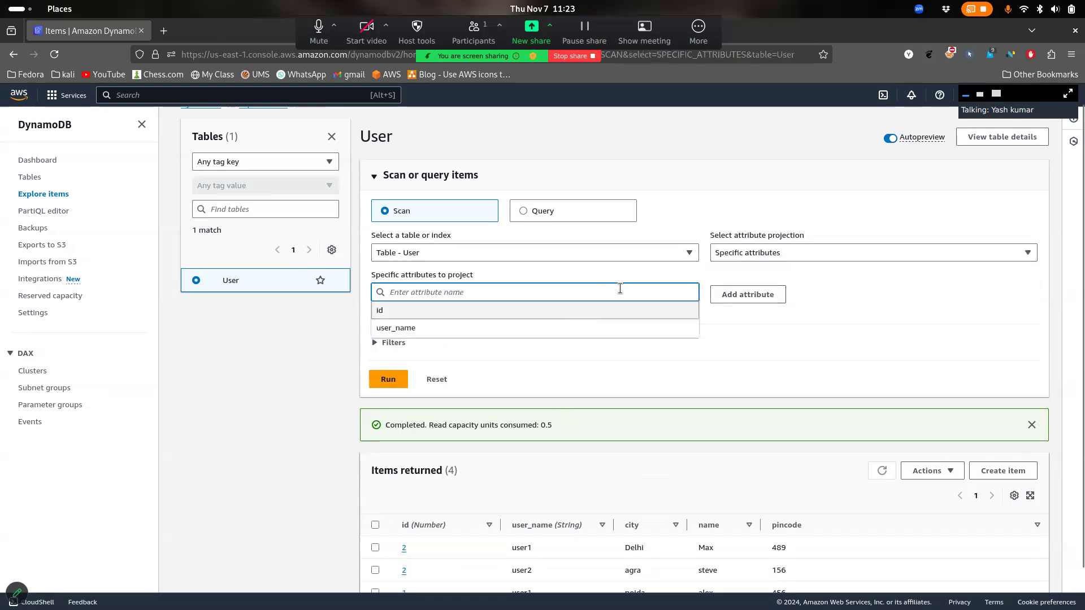
text(name)
click(812, 302)
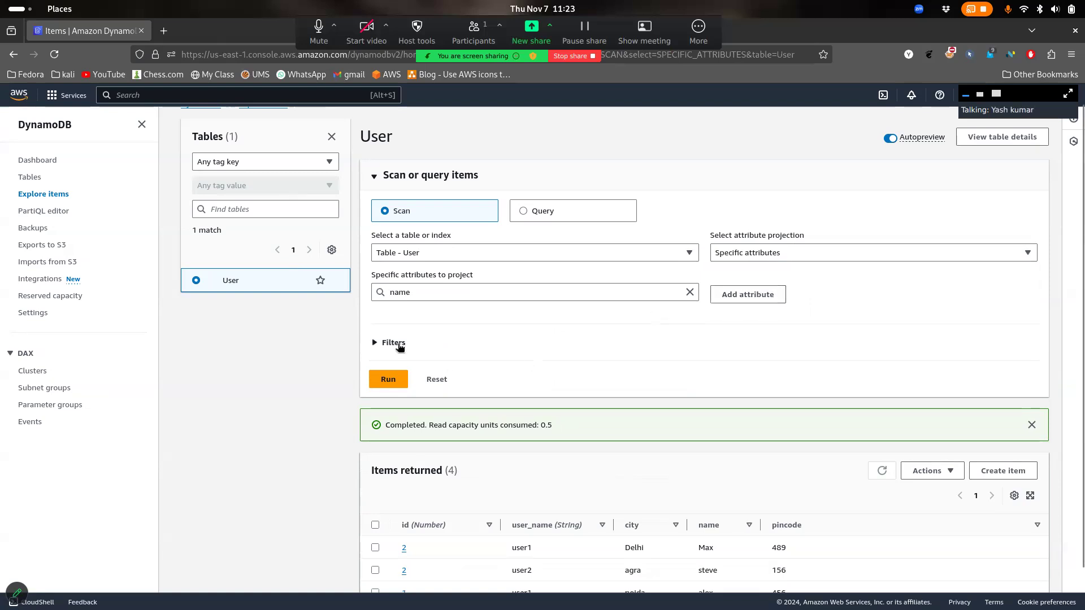
click(384, 343)
Project only the name attribute and add a scan filter on the city attribute
click(748, 295)
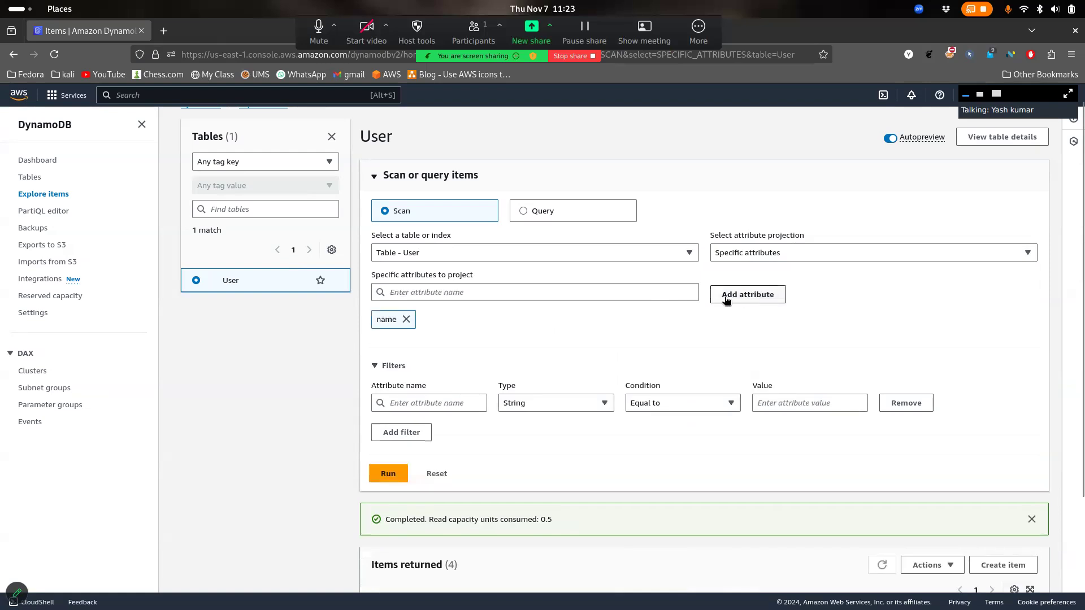
scroll(502, 298, down, 3)
click(434, 266)
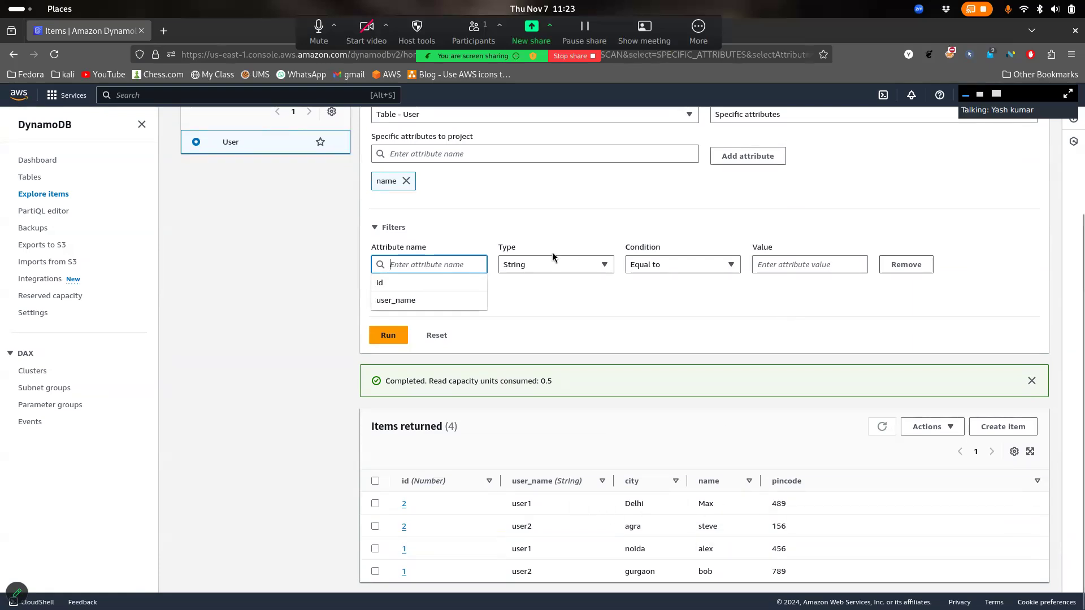
text(city)
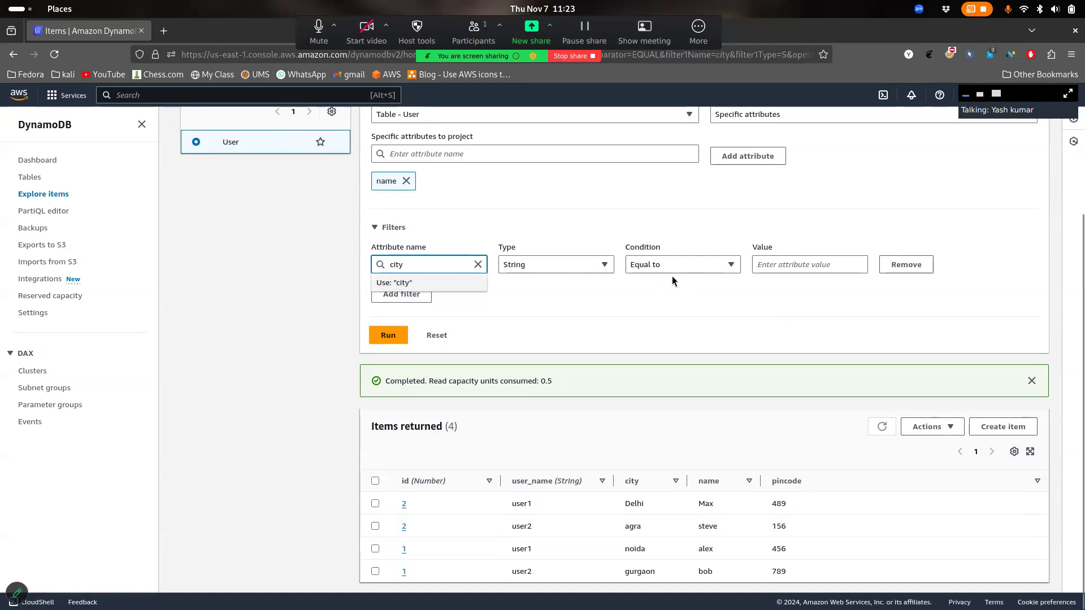
click(719, 269)
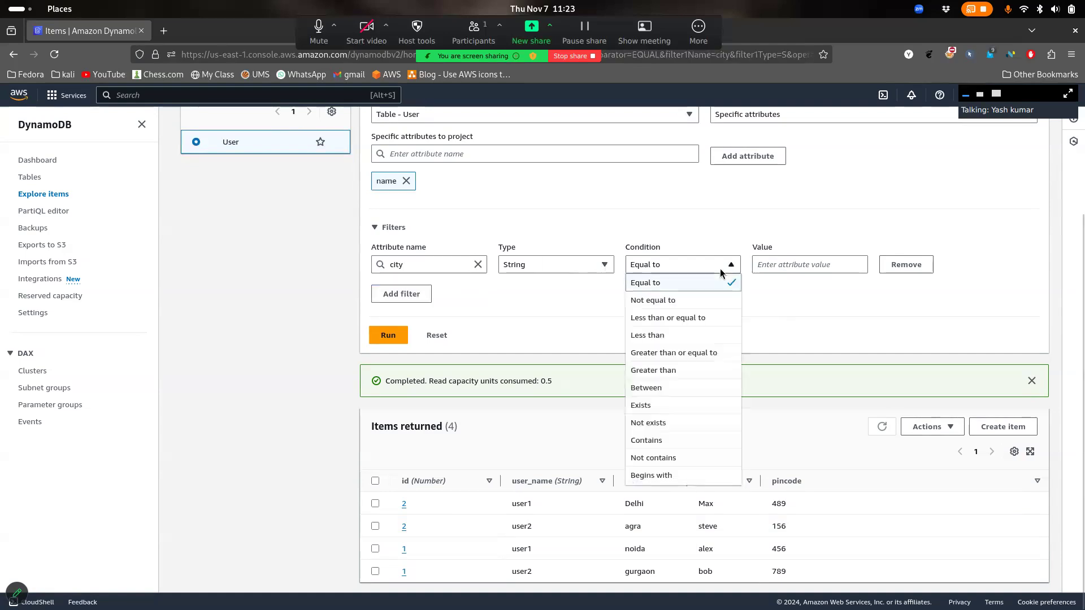
click(670, 441)
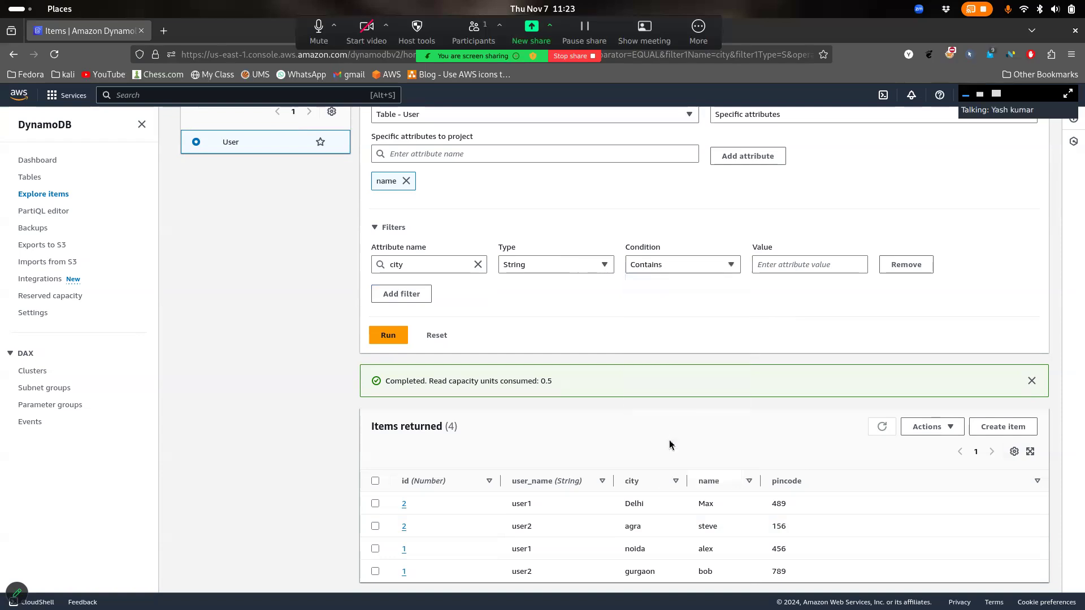
Make the city filter an exact Equal to match on Delhi, adding then removing an extra filter row
click(702, 271)
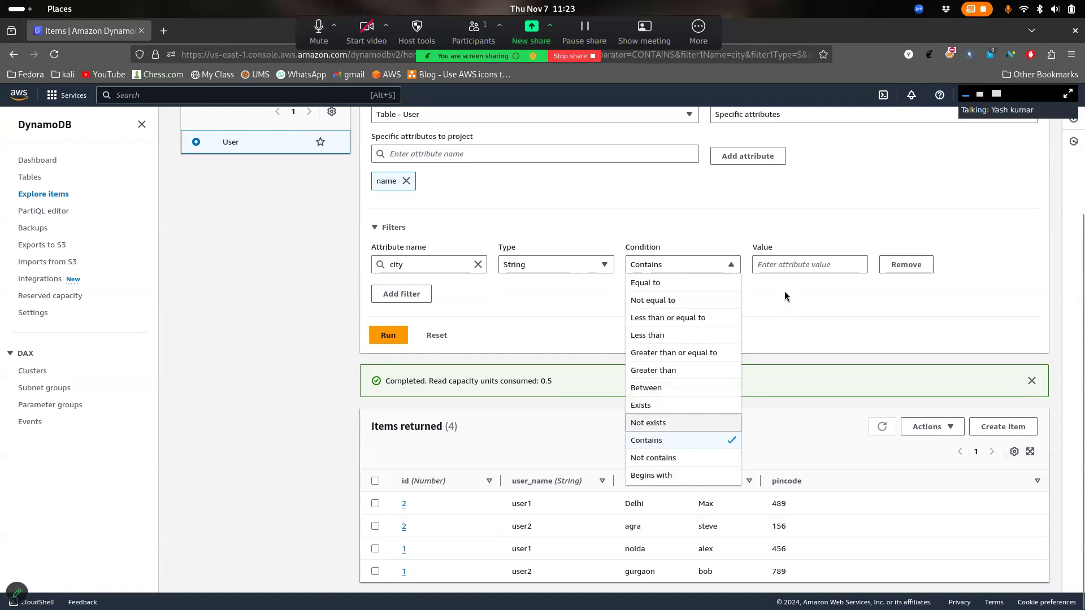
click(783, 265)
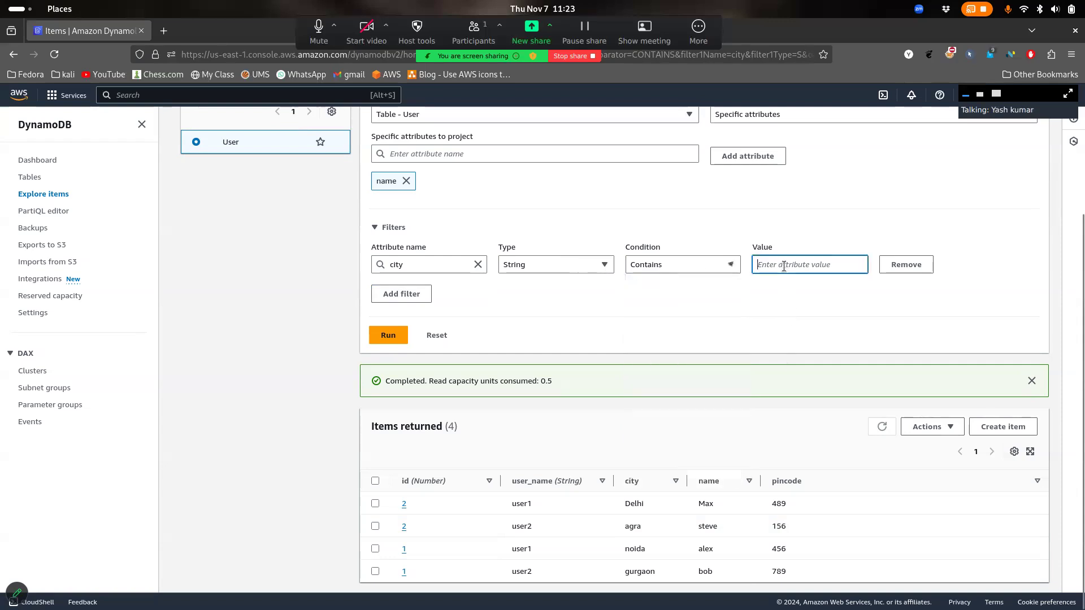
click(723, 268)
click(689, 283)
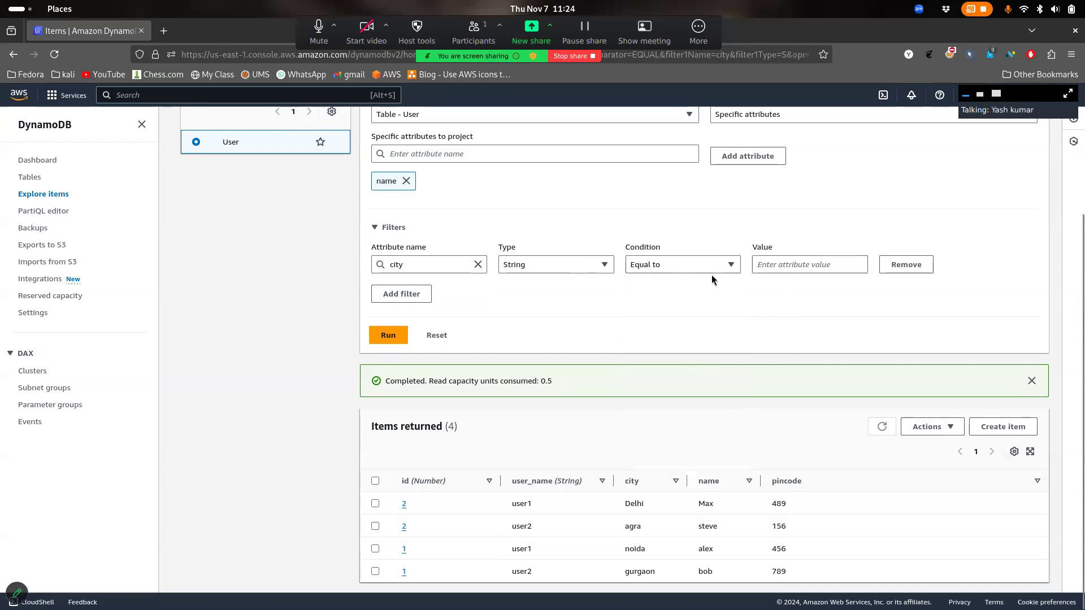
click(783, 263)
text(Delhi)
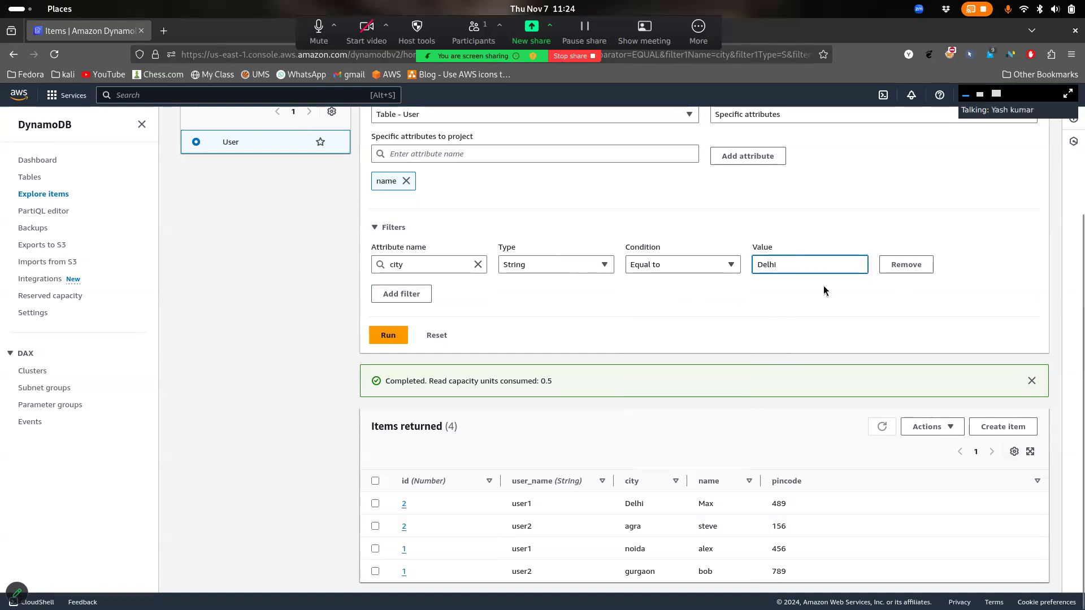
click(398, 292)
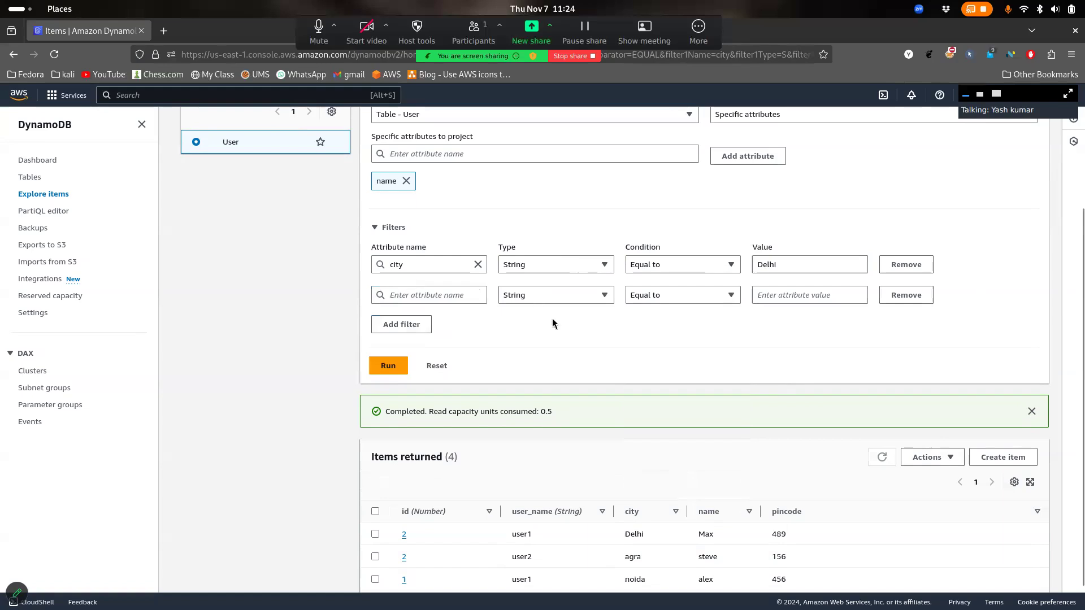
click(908, 293)
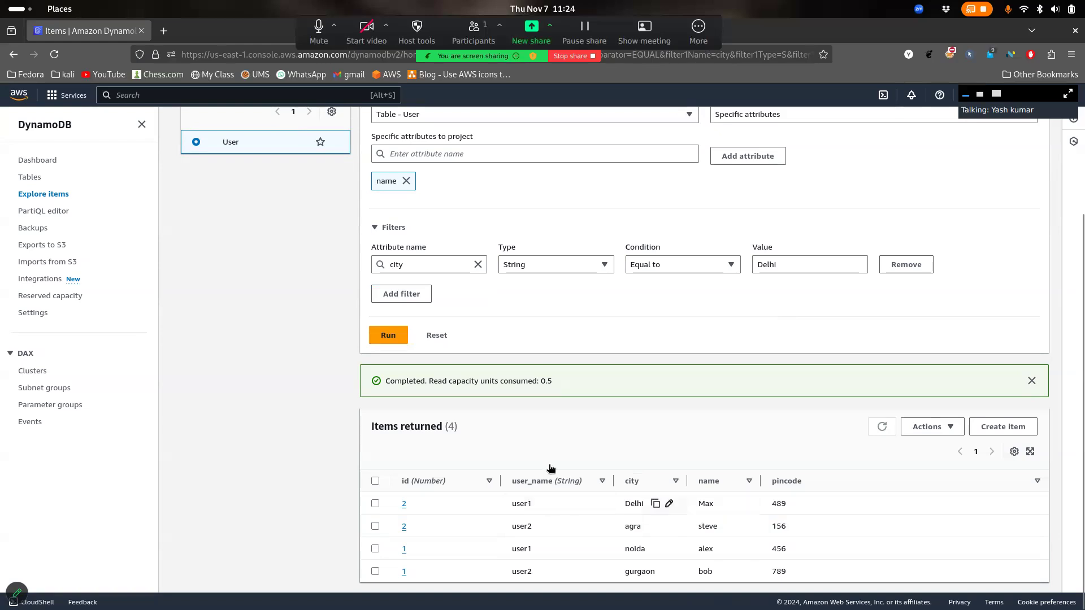
Run the city = Delhi scan with the name projection, returning the name Max
click(388, 335)
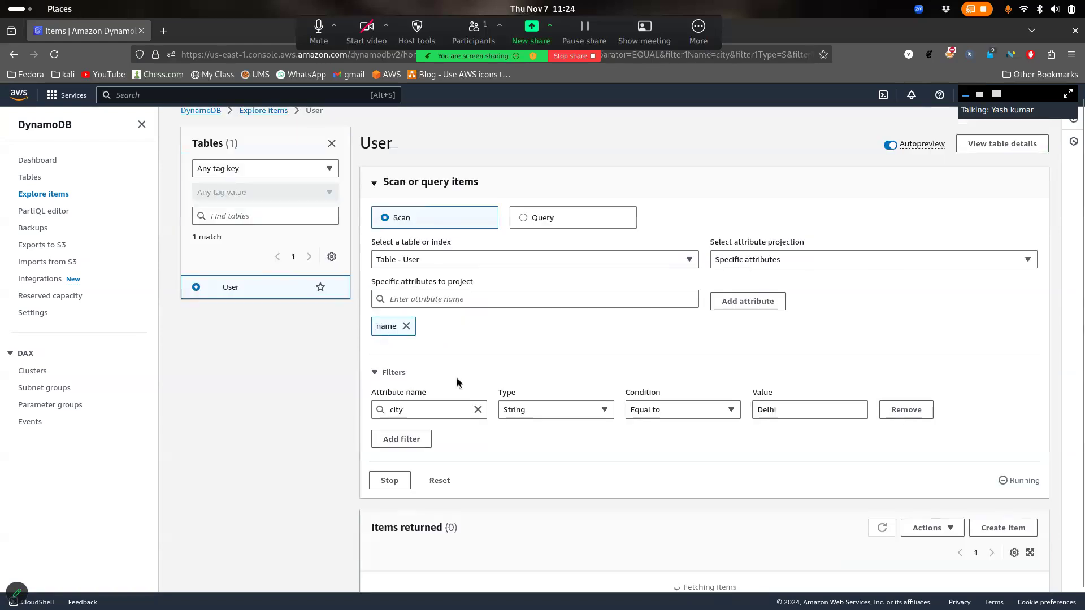
scroll(489, 415, down, 1)
scroll(489, 417, down, 1)
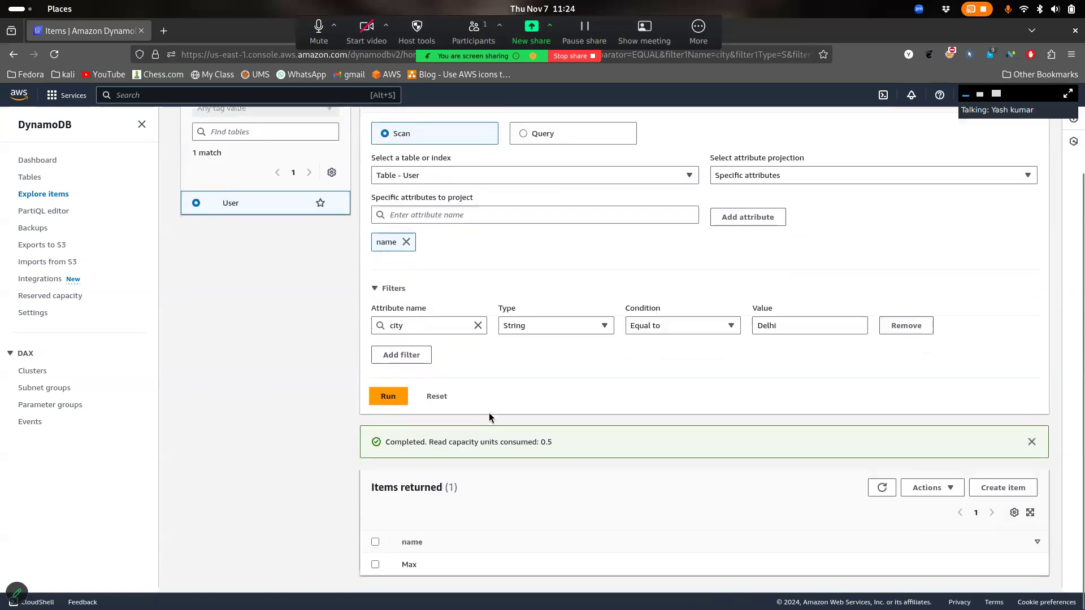
double_click(408, 570)
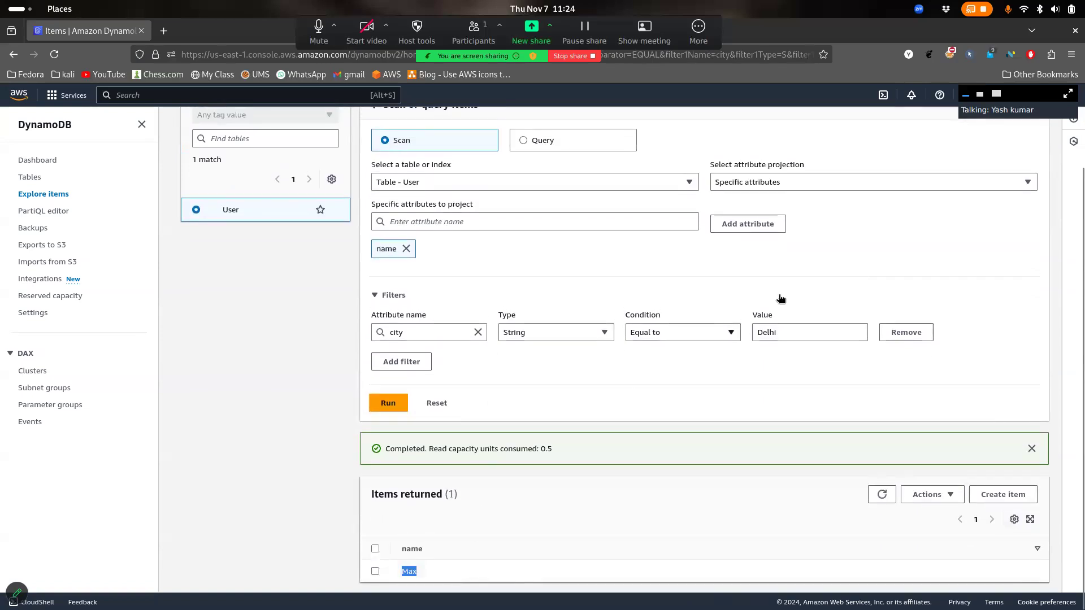
Drop the name projection, switch to All attributes, and rerun the Delhi scan
click(406, 249)
click(767, 209)
click(760, 231)
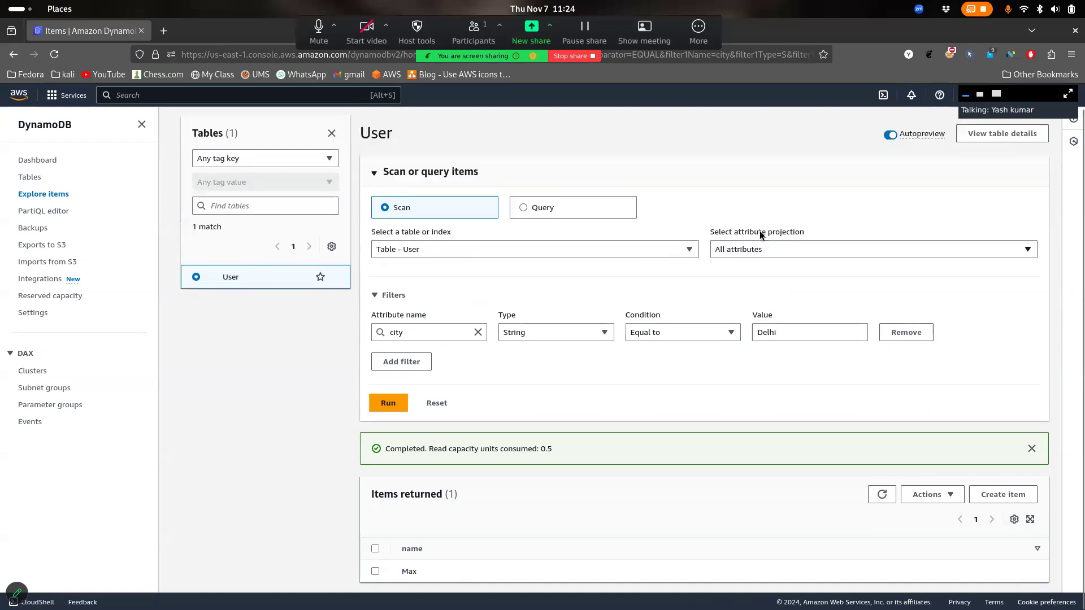
click(402, 409)
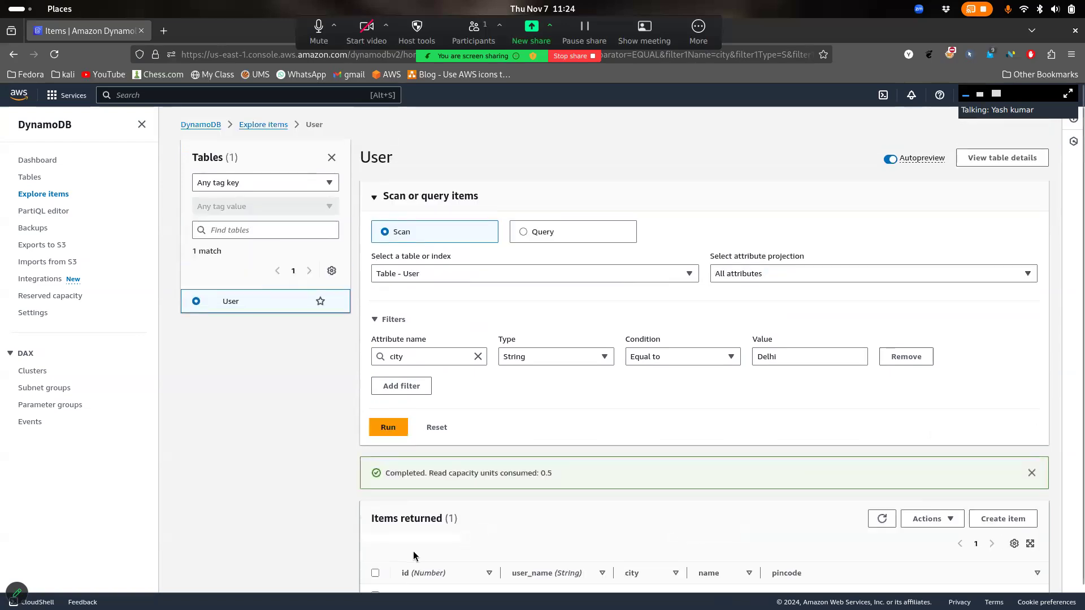
scroll(605, 588, up, 1)
mouse_move(748, 574)
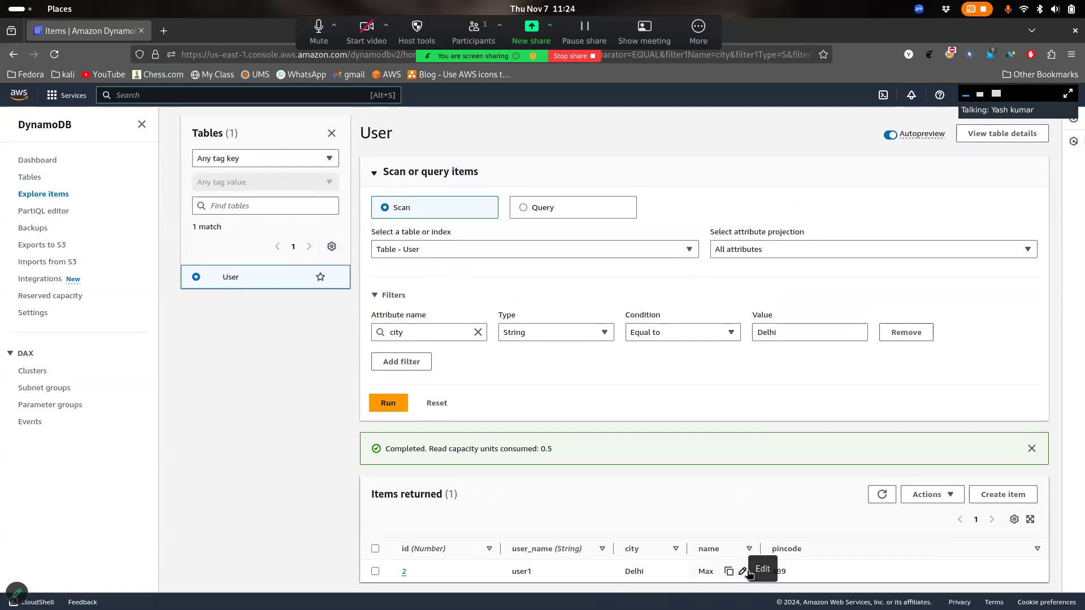
Change the city filter value to lowercase 'delhi' and rerun the scan
click(762, 331)
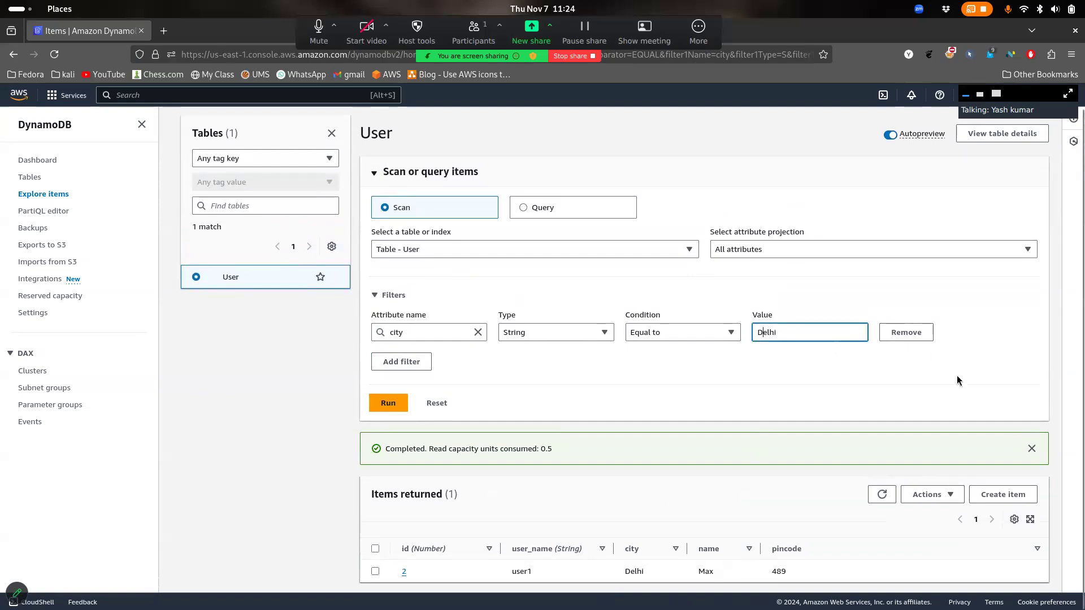
key(BackSpace)
text(d)
click(614, 378)
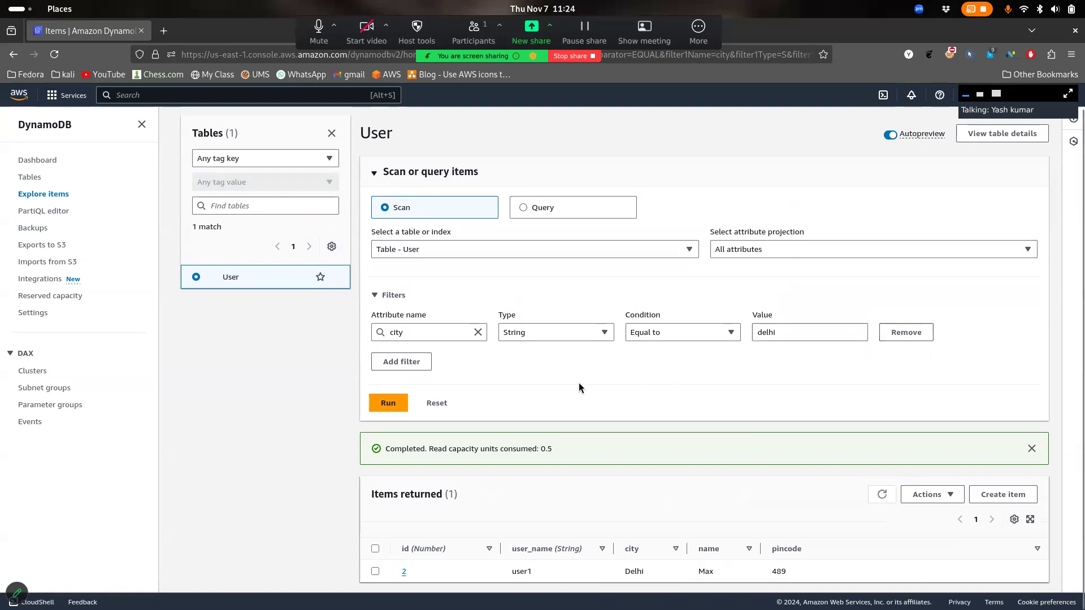
click(388, 402)
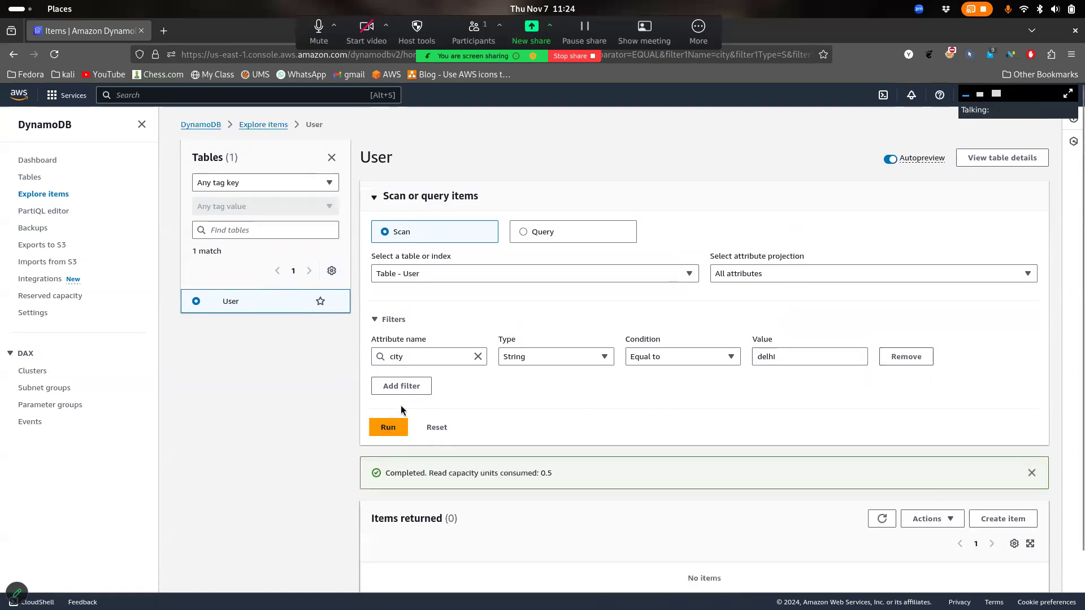
scroll(403, 410, down, 2)
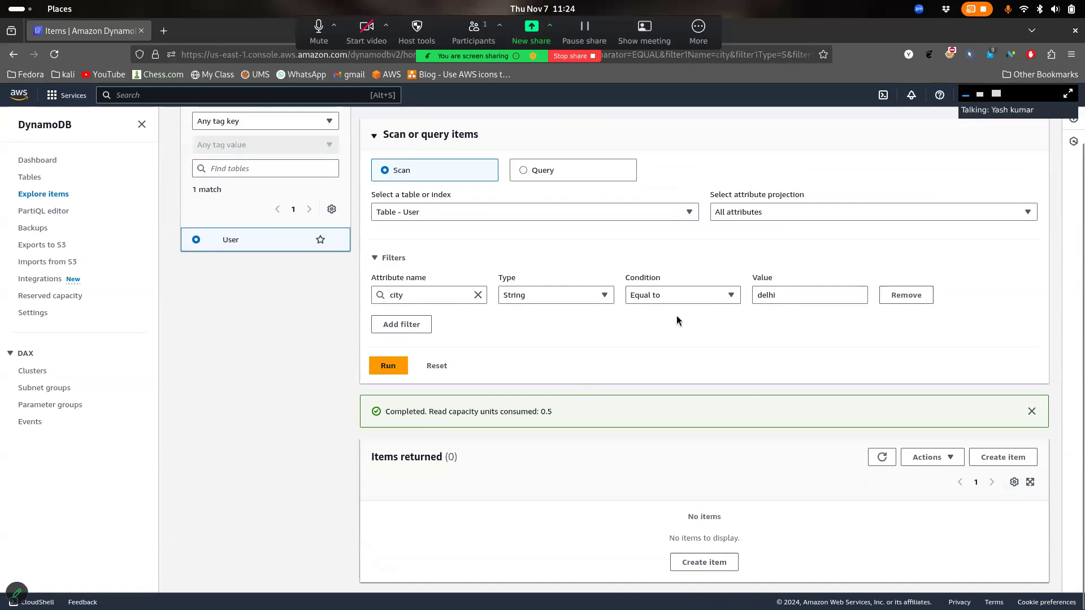
Restore the filter value to 'Delhi', review the returned id 2 item, and switch to Query mode
click(760, 294)
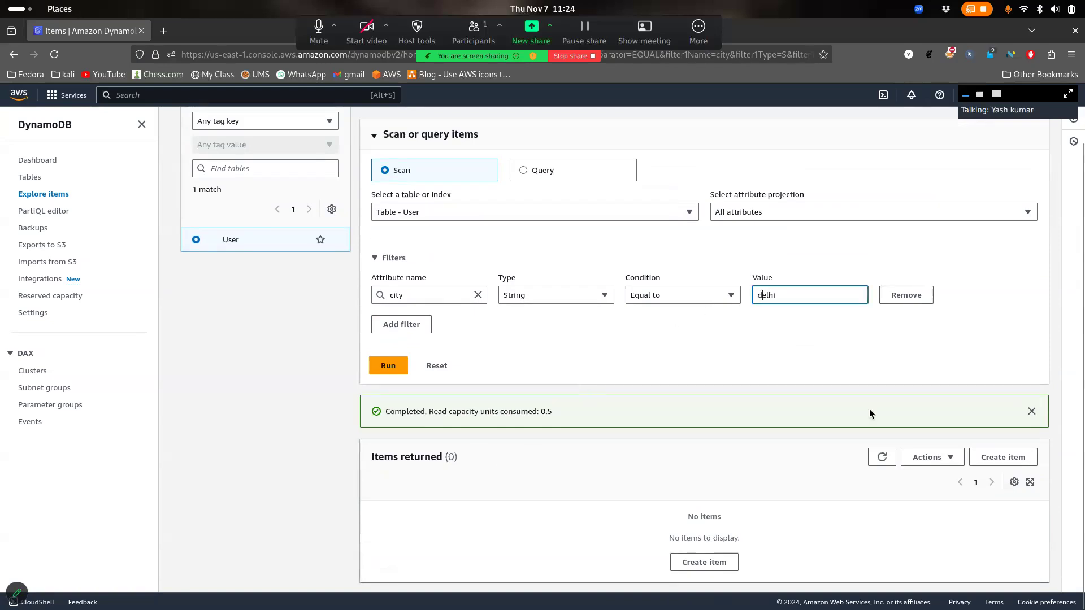
key(BackSpace)
text(D)
scroll(833, 426, up, 2)
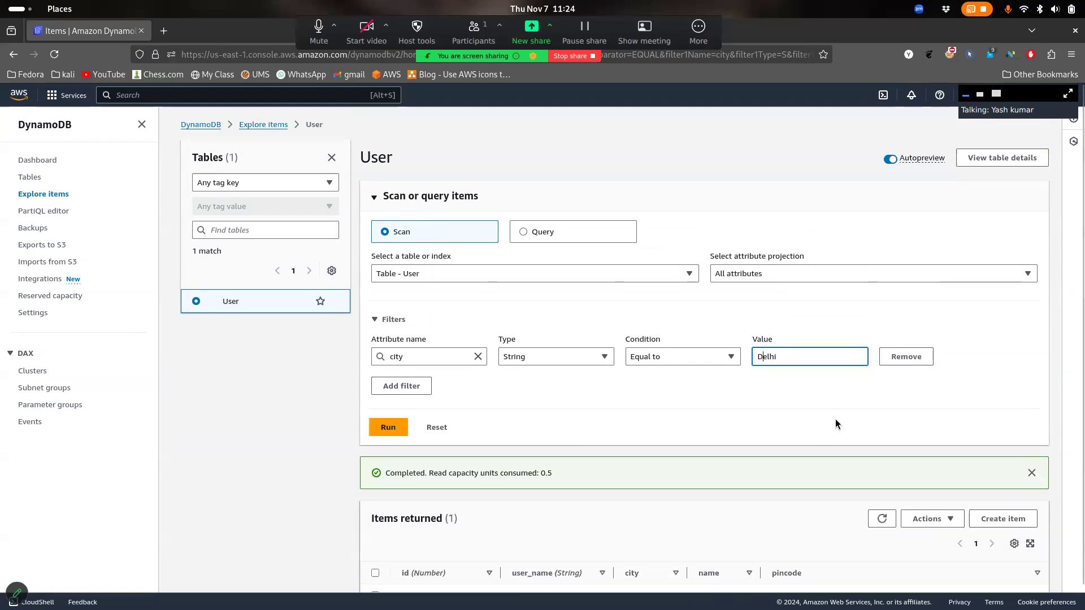
scroll(836, 423, down, 1)
drag(803, 572, 593, 506)
click(593, 506)
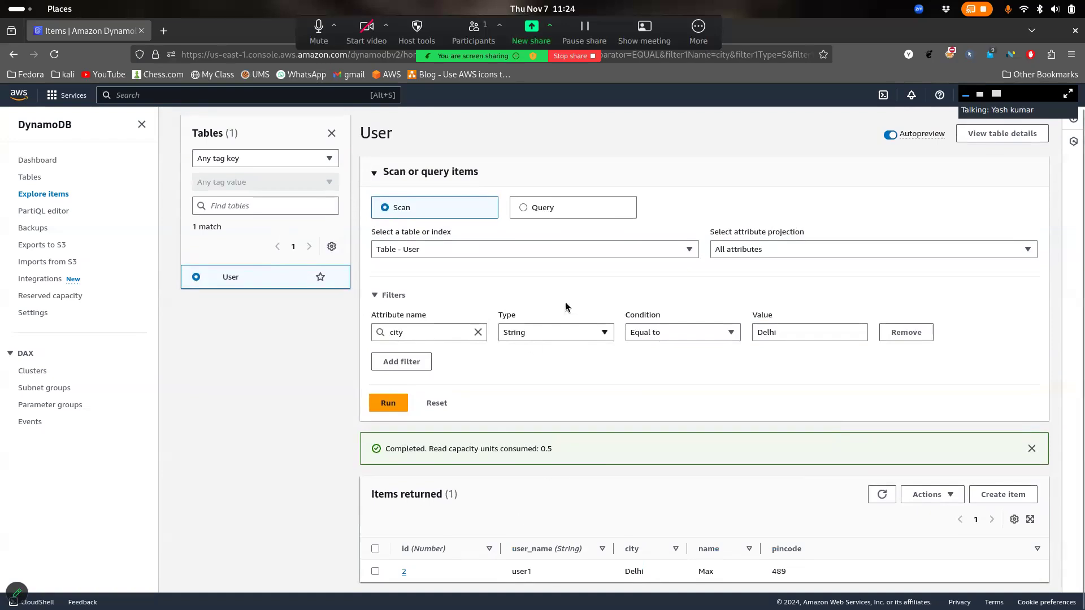
click(602, 209)
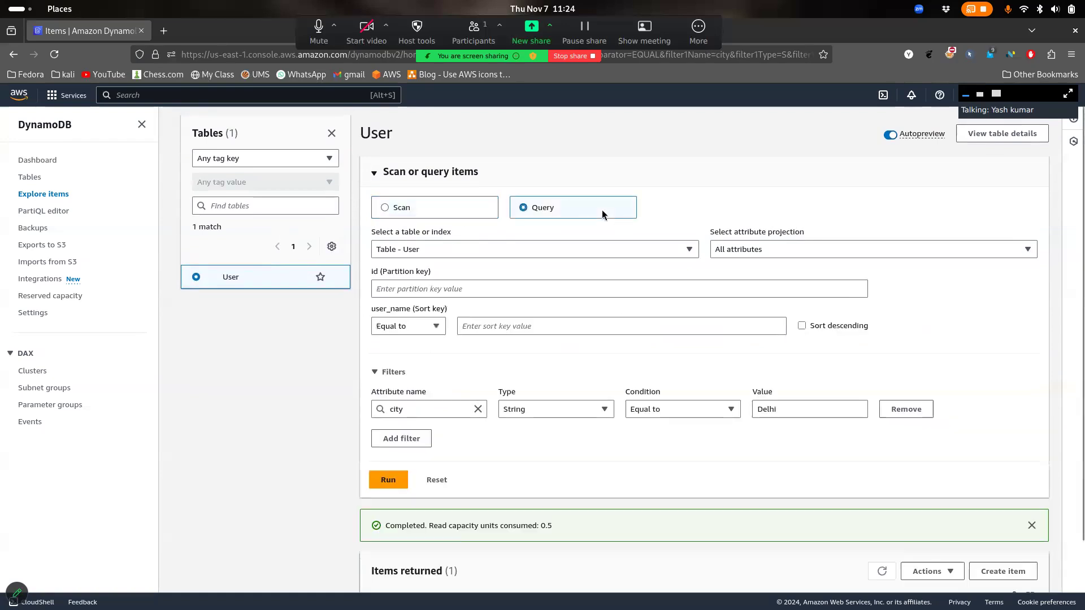
Enter partition key id 1 and sort key user_name Equal to user1
click(515, 283)
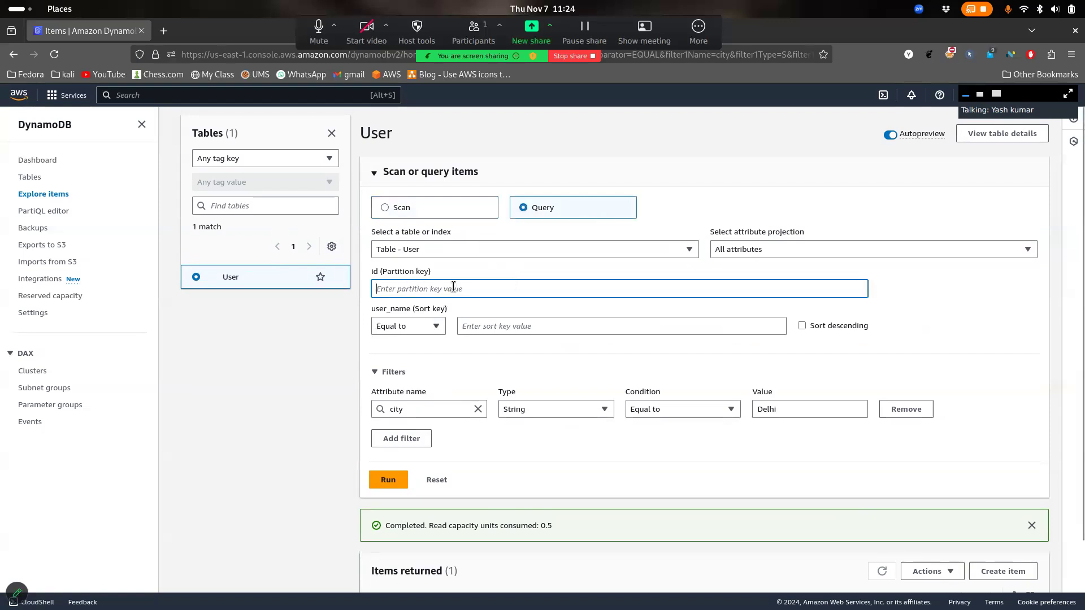
text(1)
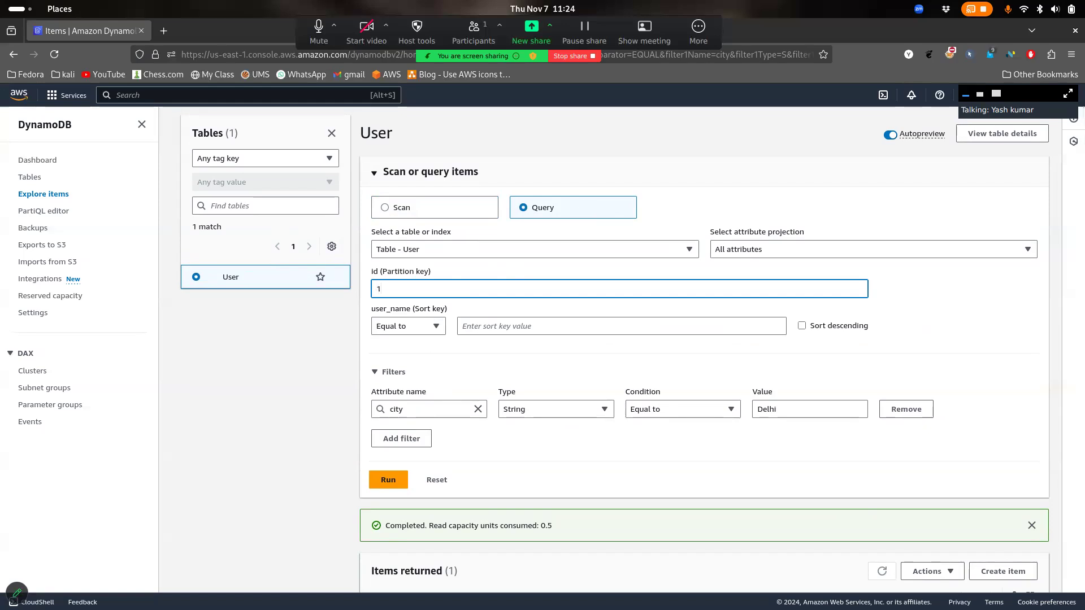
click(435, 327)
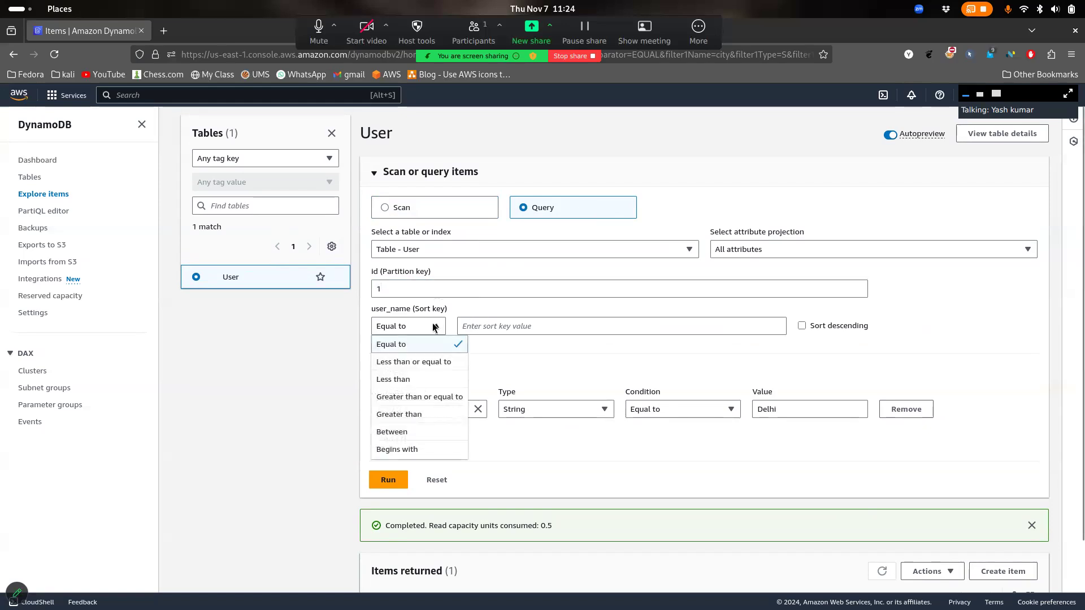
click(565, 348)
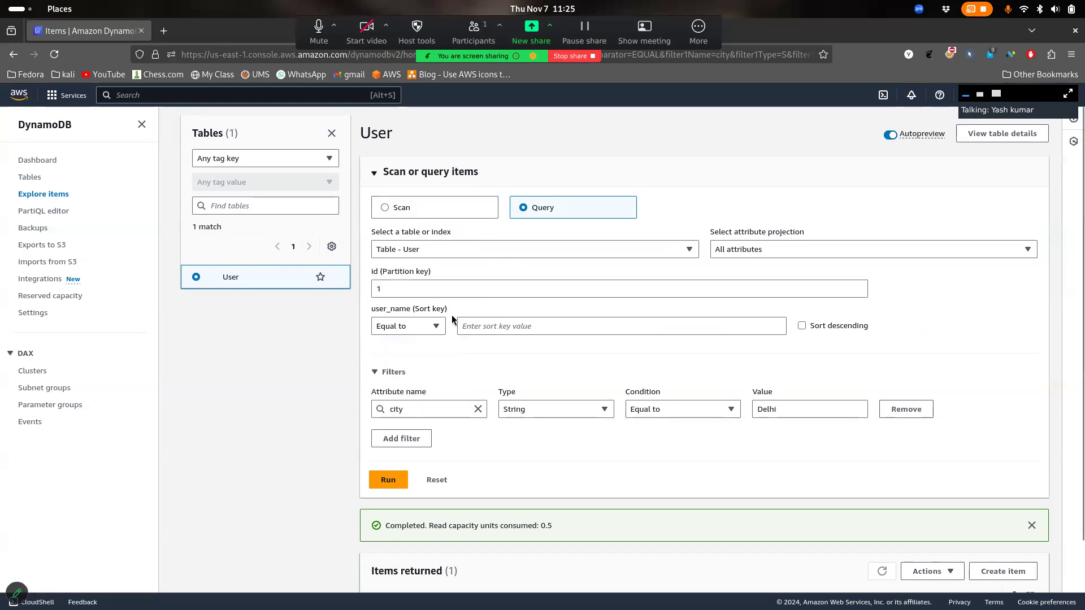
drag(452, 319, 396, 316)
click(512, 327)
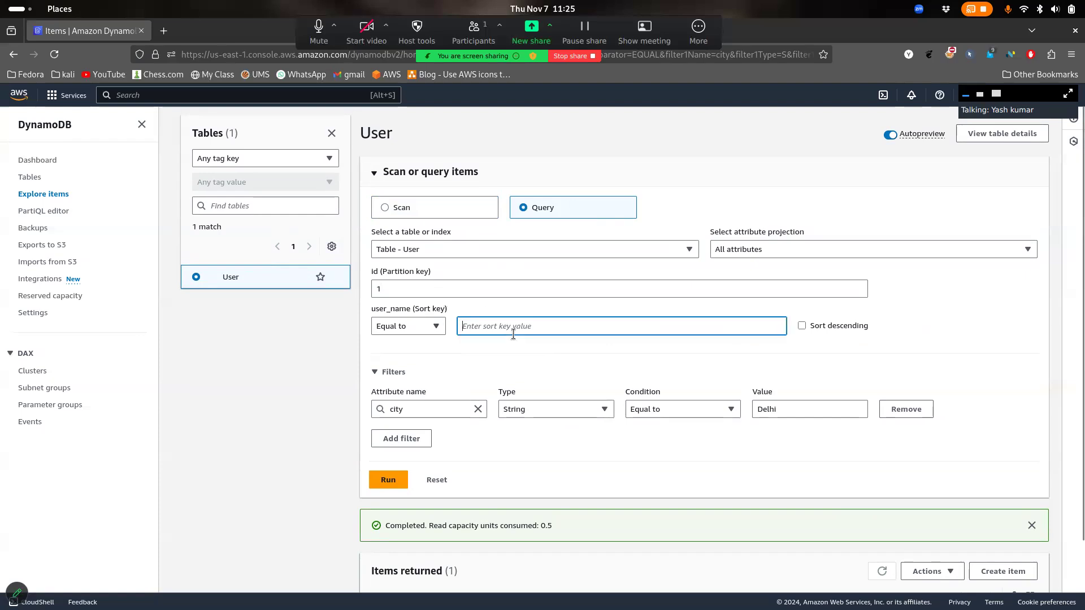
click(435, 327)
click(501, 327)
scroll(533, 512, down, 3)
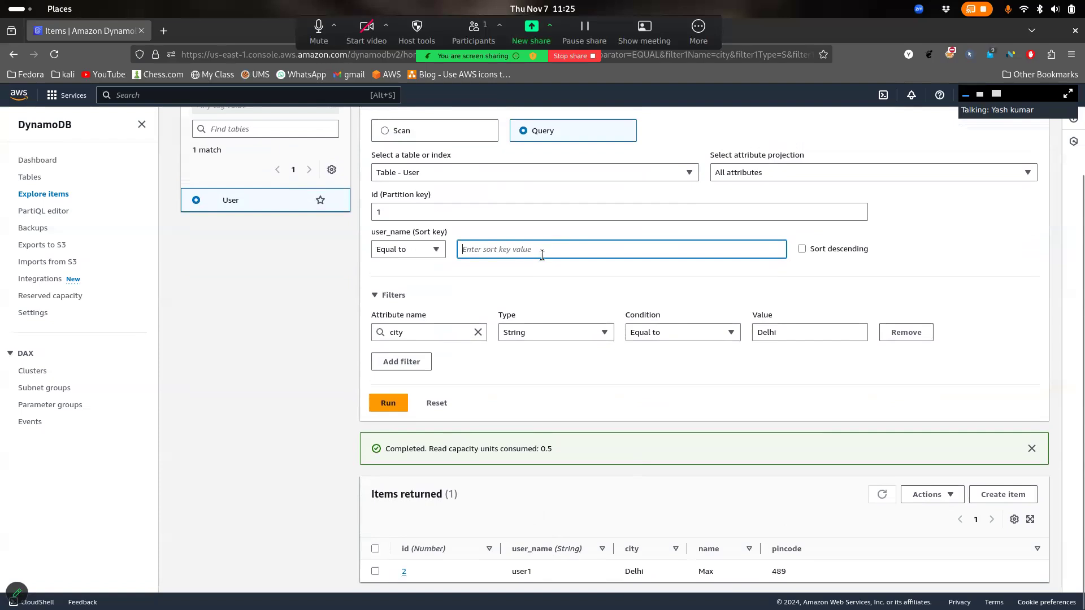
text(usetr)
Remove the city Delhi filter and run the key query, returning the noida item
click(906, 332)
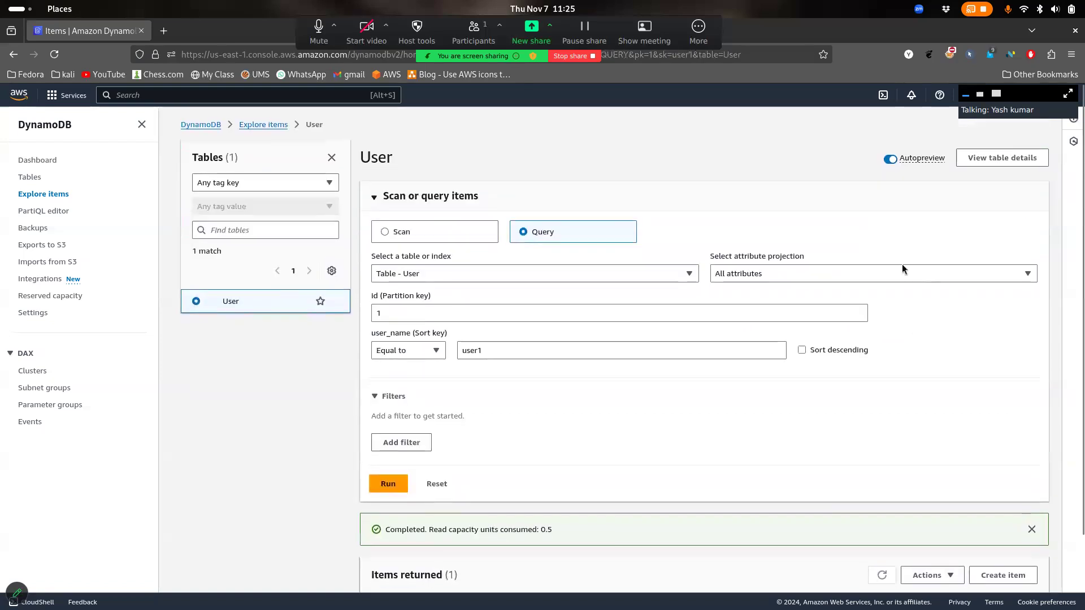
click(402, 484)
scroll(480, 395, down, 2)
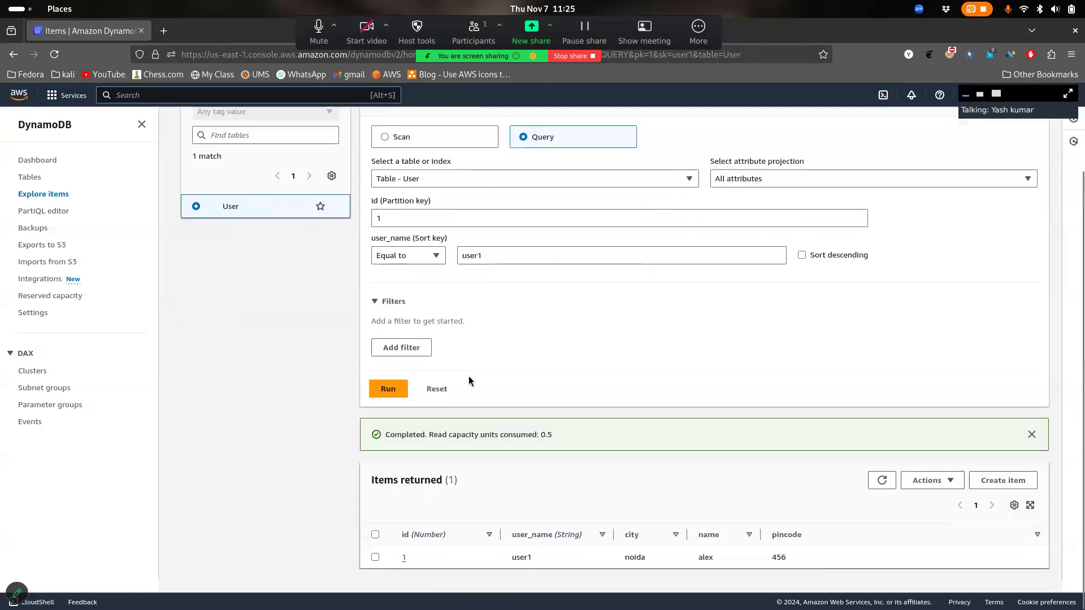
click(416, 233)
drag(491, 269, 455, 270)
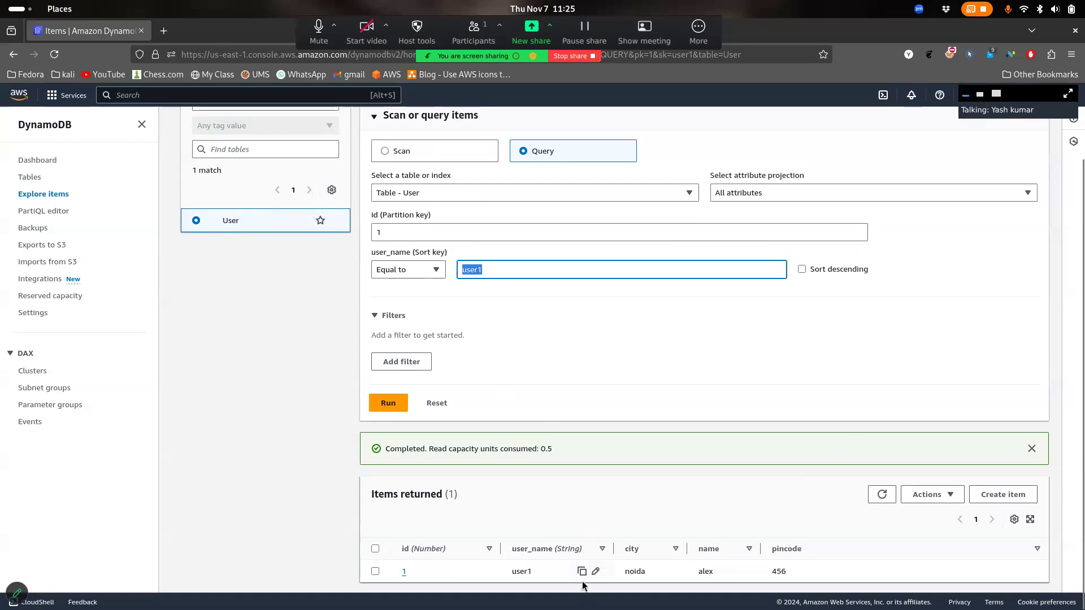
drag(564, 573, 476, 579)
Review the query results and reset the form back to a scan
double_click(512, 280)
scroll(497, 332, up, 2)
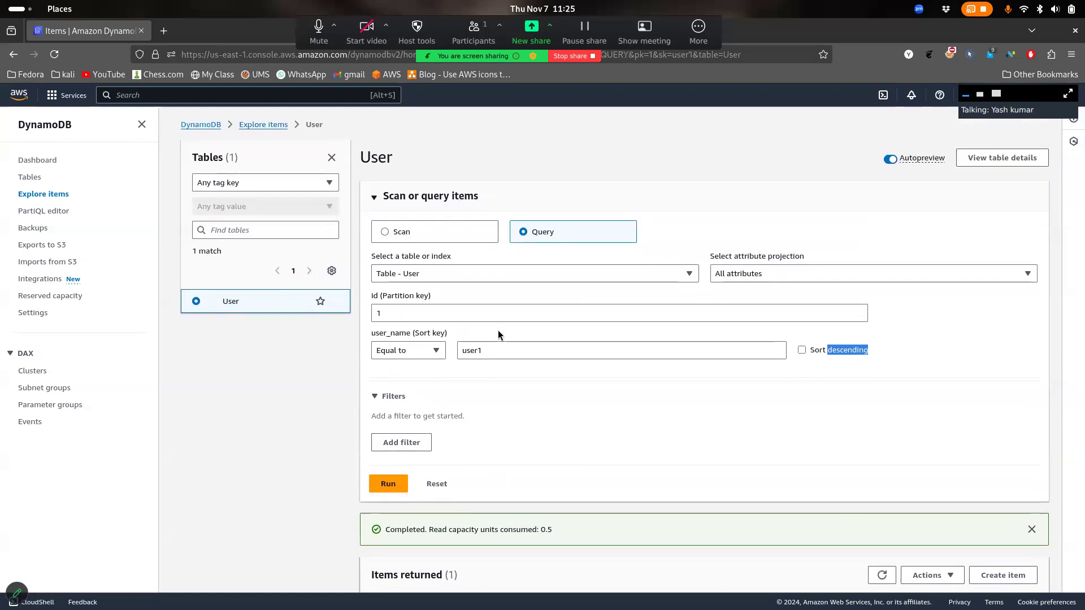
scroll(497, 266, down, 2)
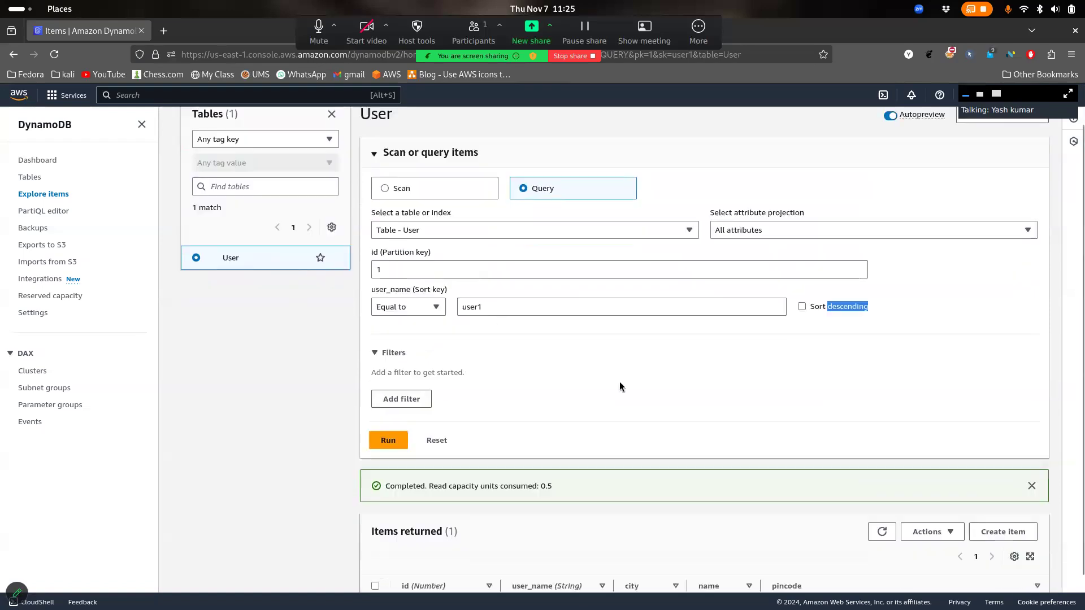
click(449, 405)
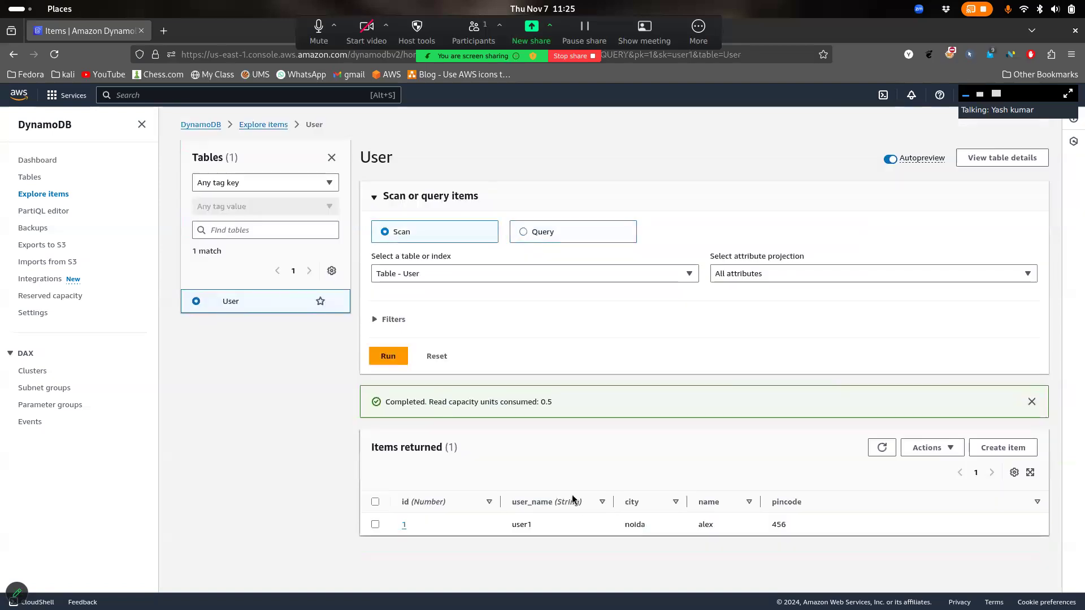
Rerun the full table scan to list all four User items
click(882, 449)
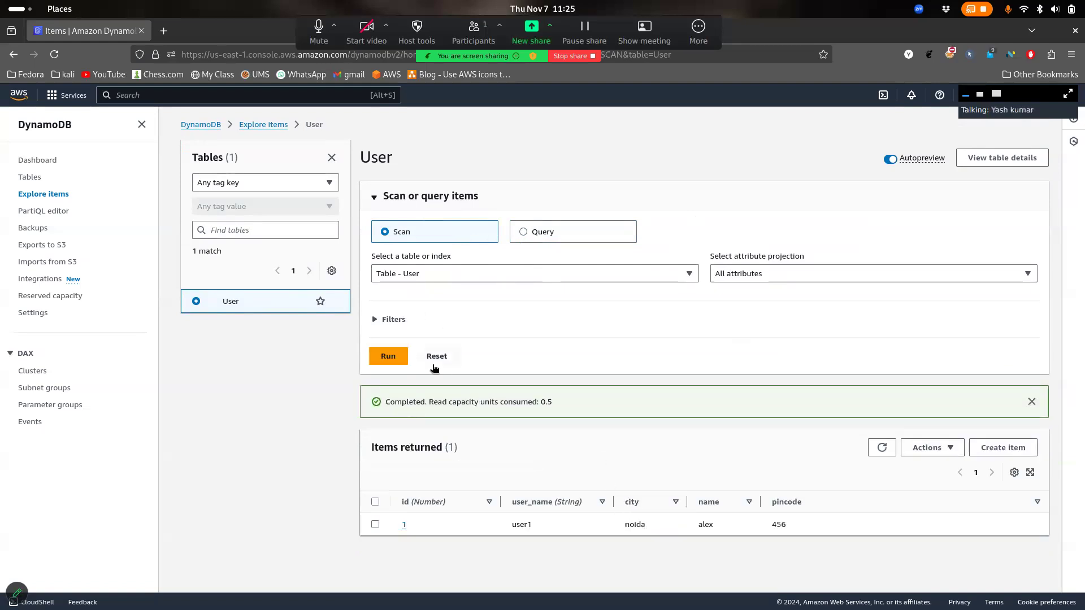
click(391, 360)
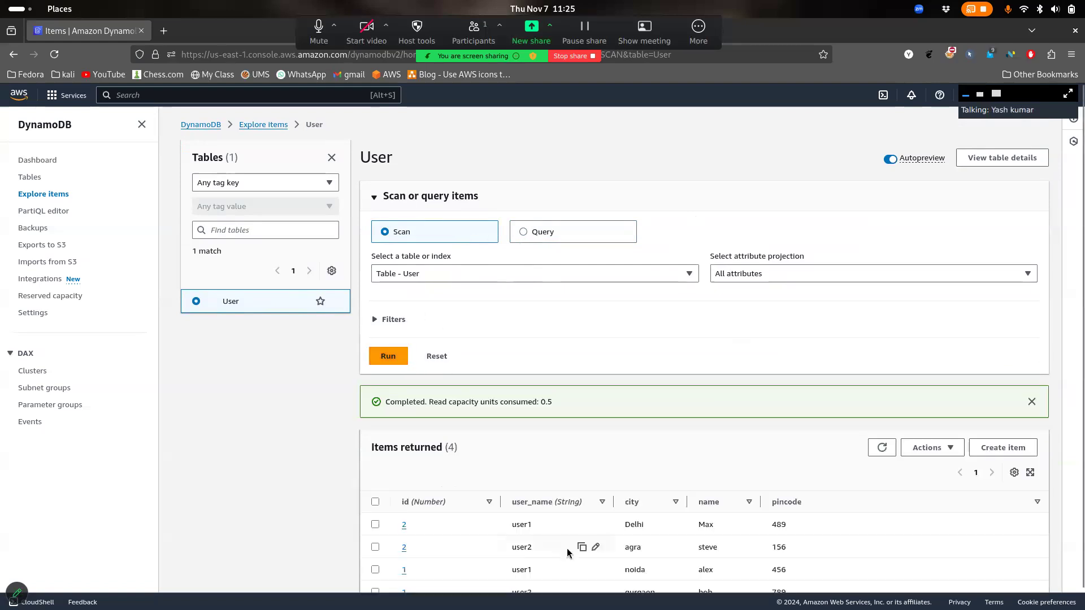
scroll(567, 553, down, 1)
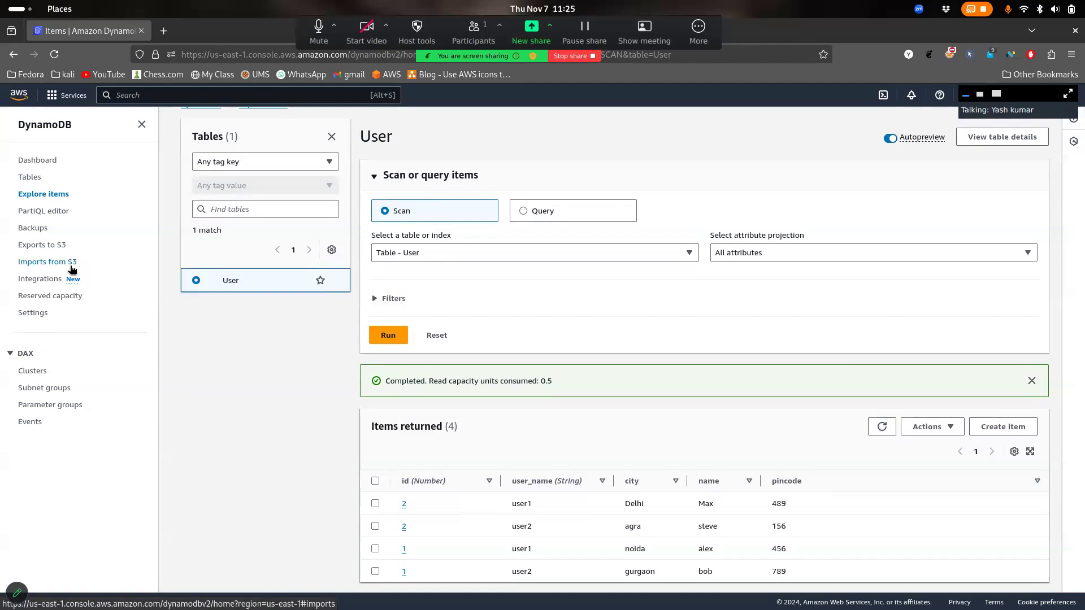
Go from Imports from S3 to Exports to S3 and start a new export to Amazon S3
click(72, 263)
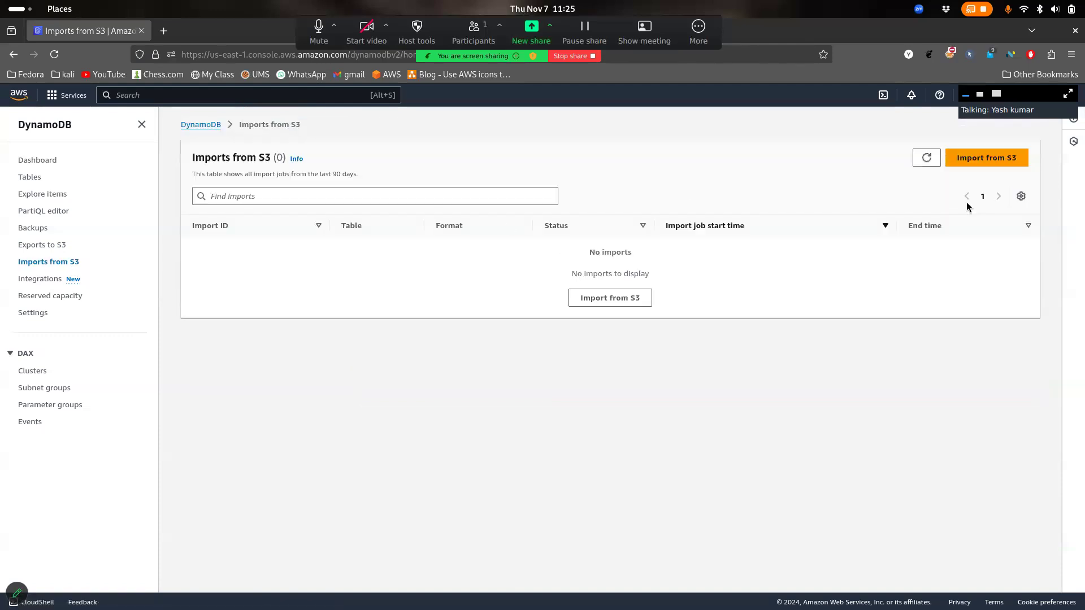
click(38, 244)
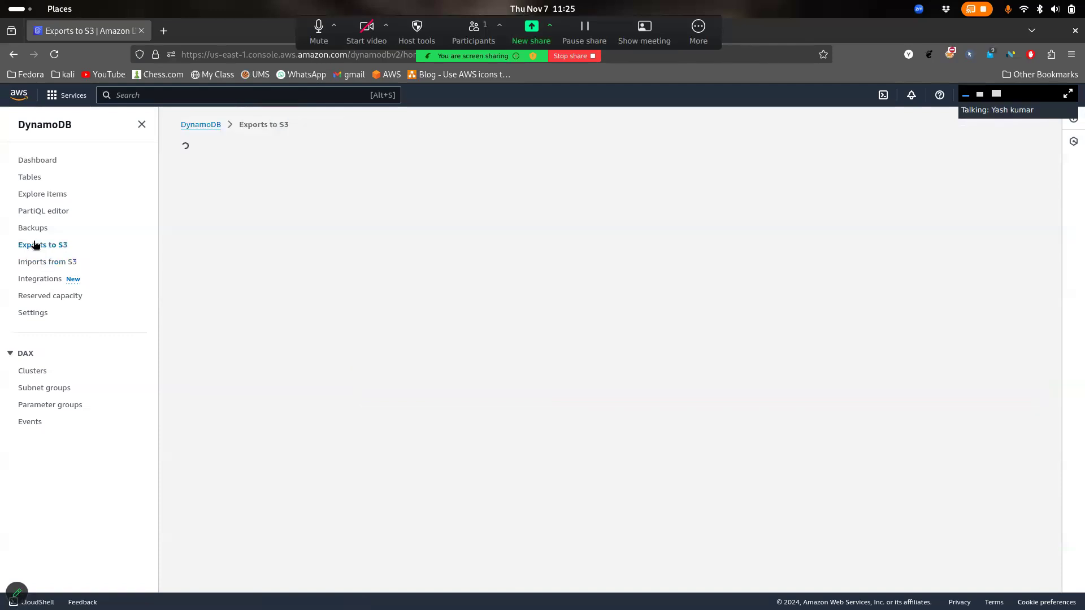
click(995, 161)
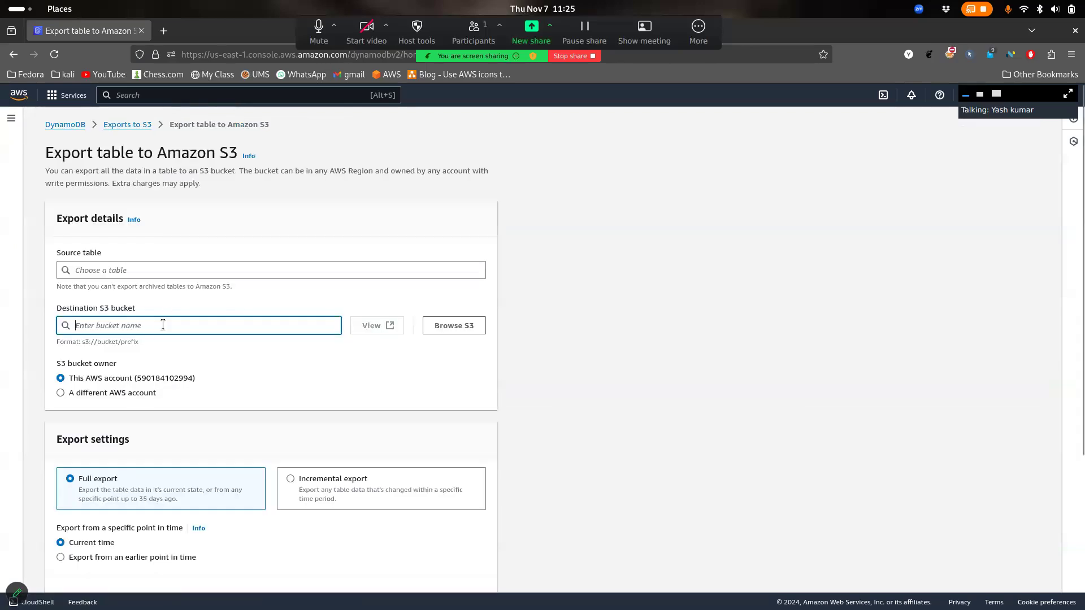
Choose User as the source table and review its point-in-time recovery warning
click(150, 270)
click(94, 333)
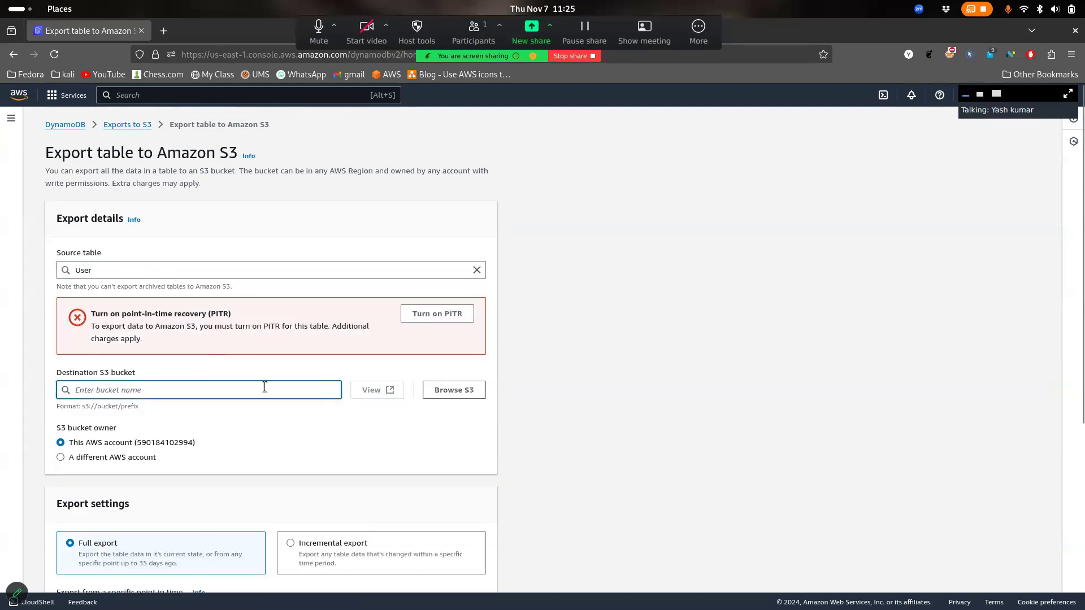
drag(218, 337, 259, 337)
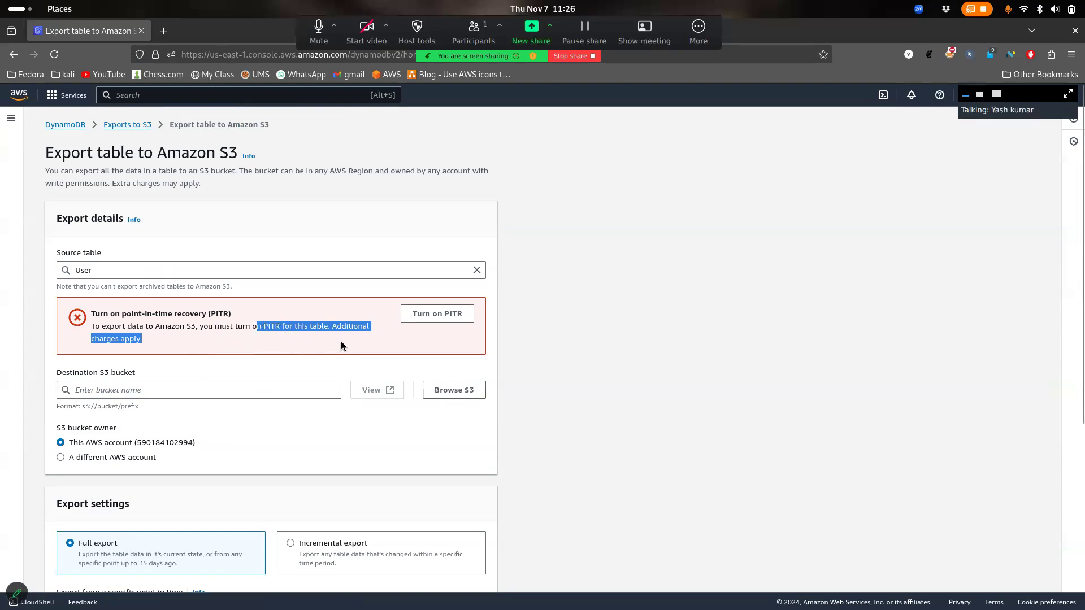
click(215, 351)
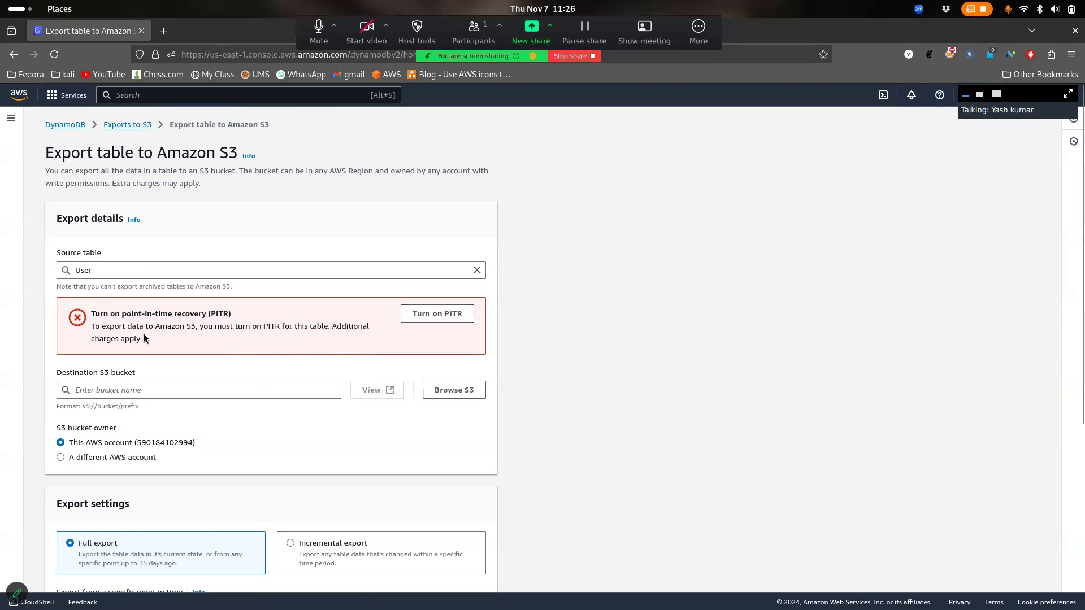
drag(143, 338, 139, 326)
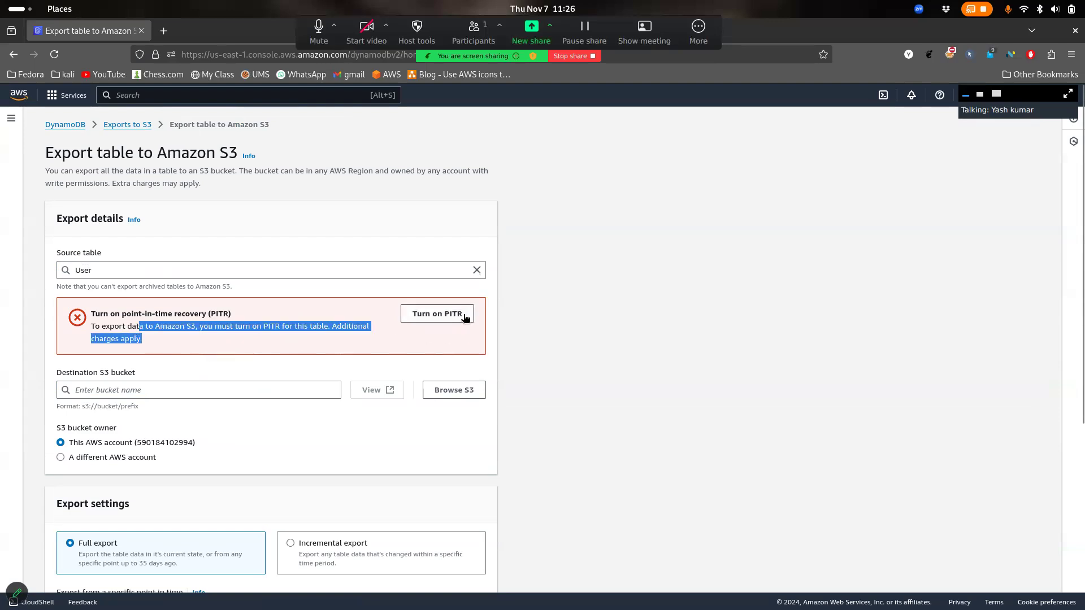
click(459, 377)
scroll(262, 426, down, 2)
Review the destination bucket owner options and compare Incremental export, keeping Full export
click(191, 341)
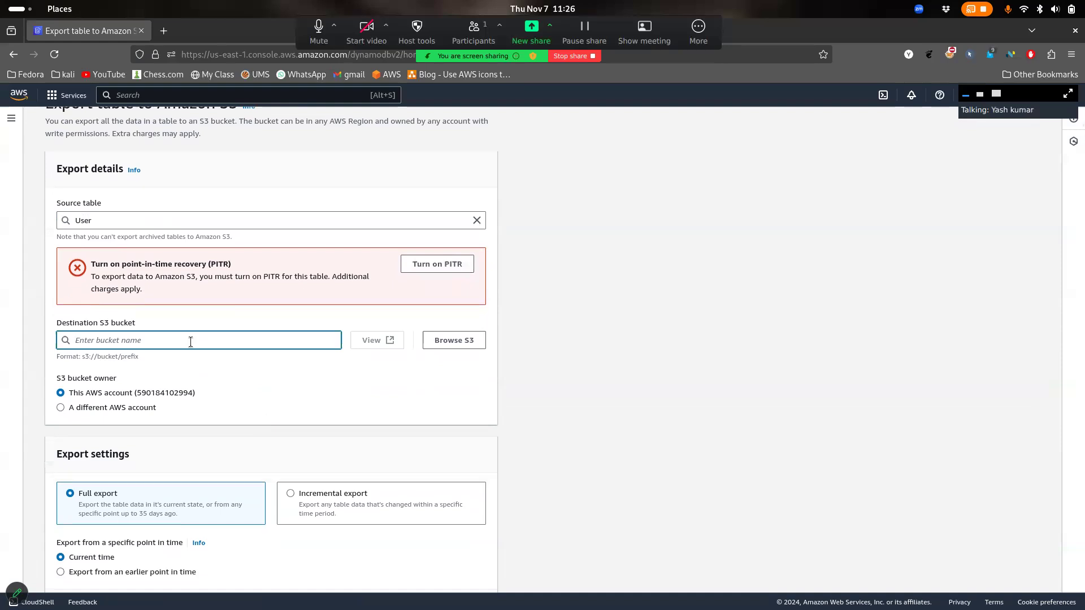
triple_click(82, 389)
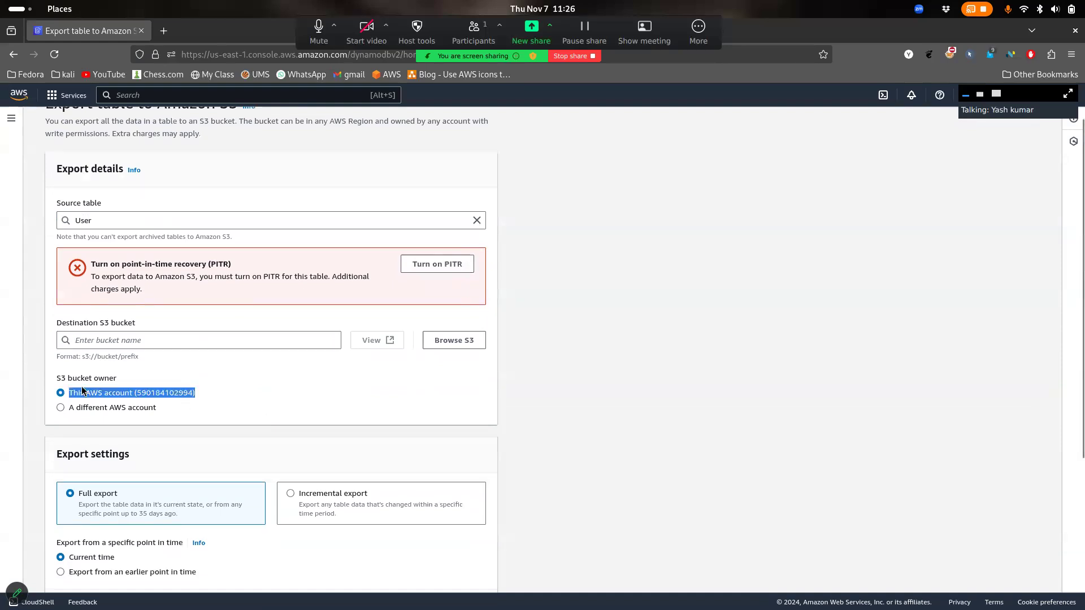
scroll(136, 434, down, 4)
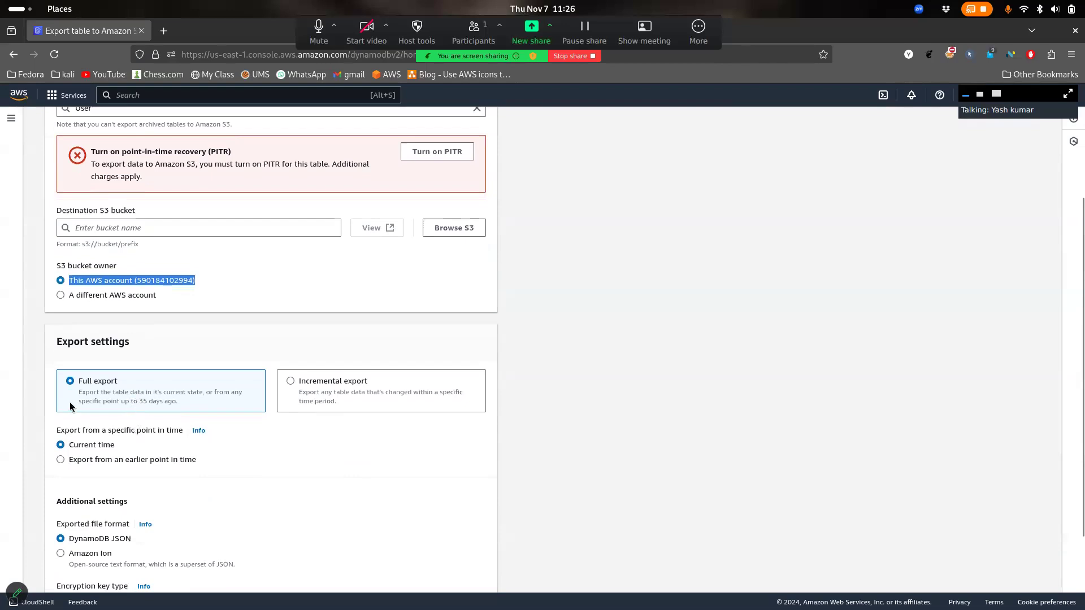
scroll(129, 401, down, 2)
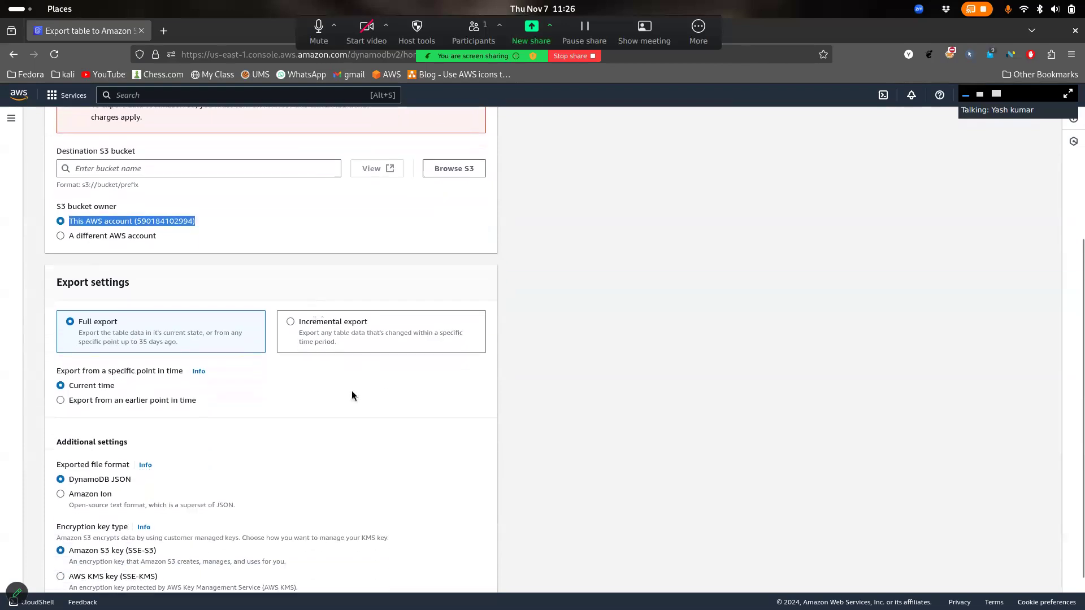
drag(369, 340, 337, 341)
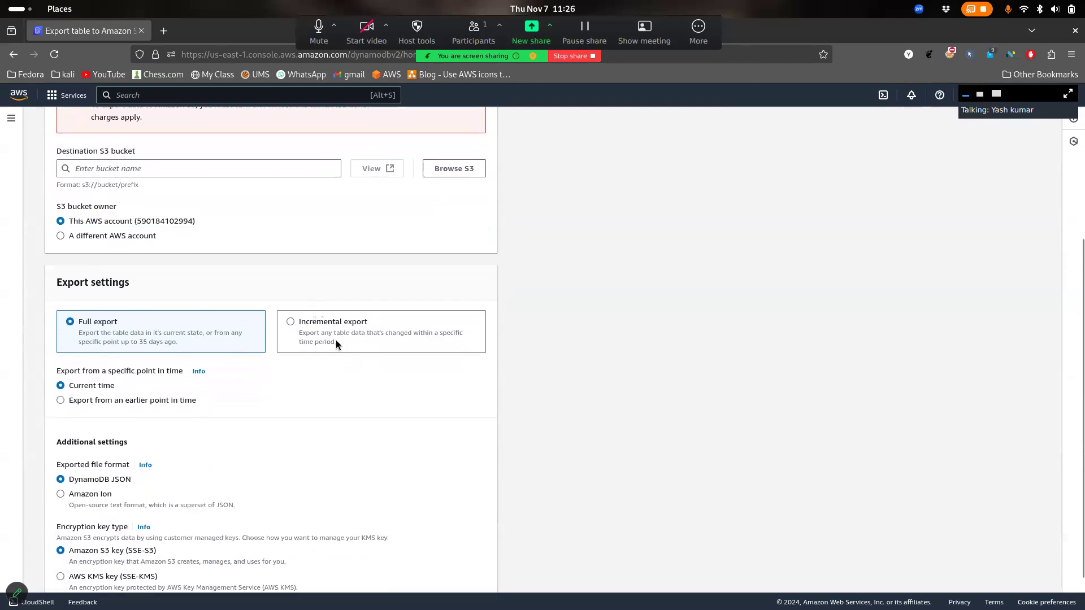
click(337, 344)
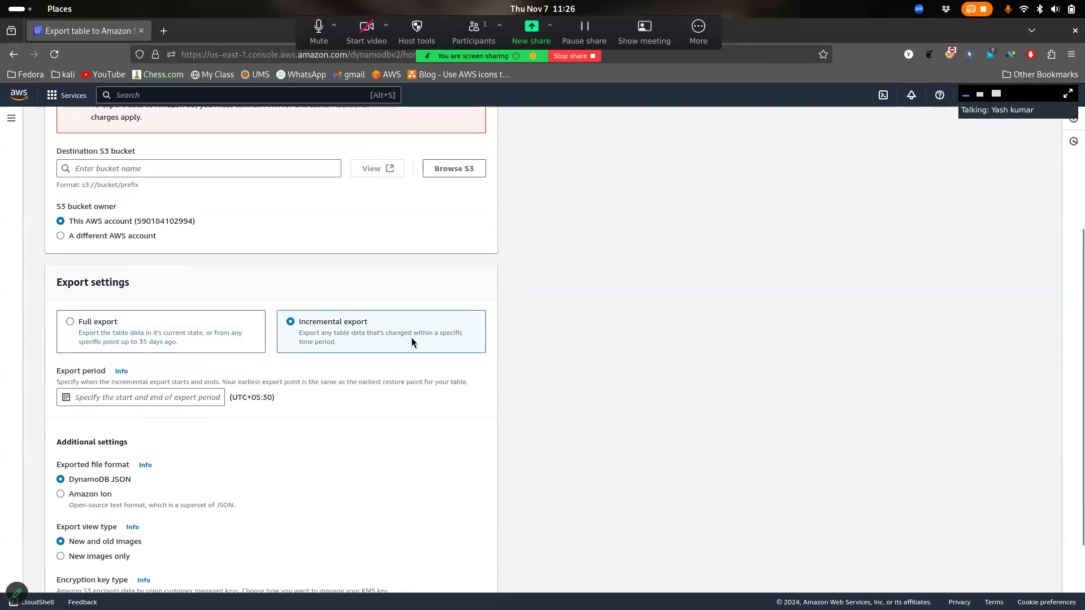
click(215, 351)
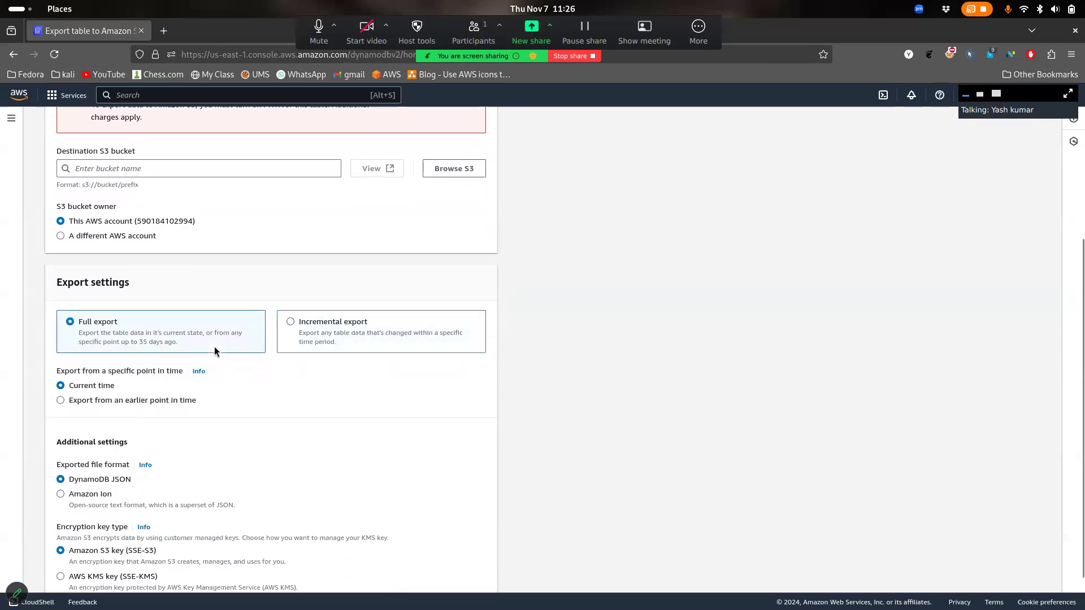
scroll(215, 352, down, 2)
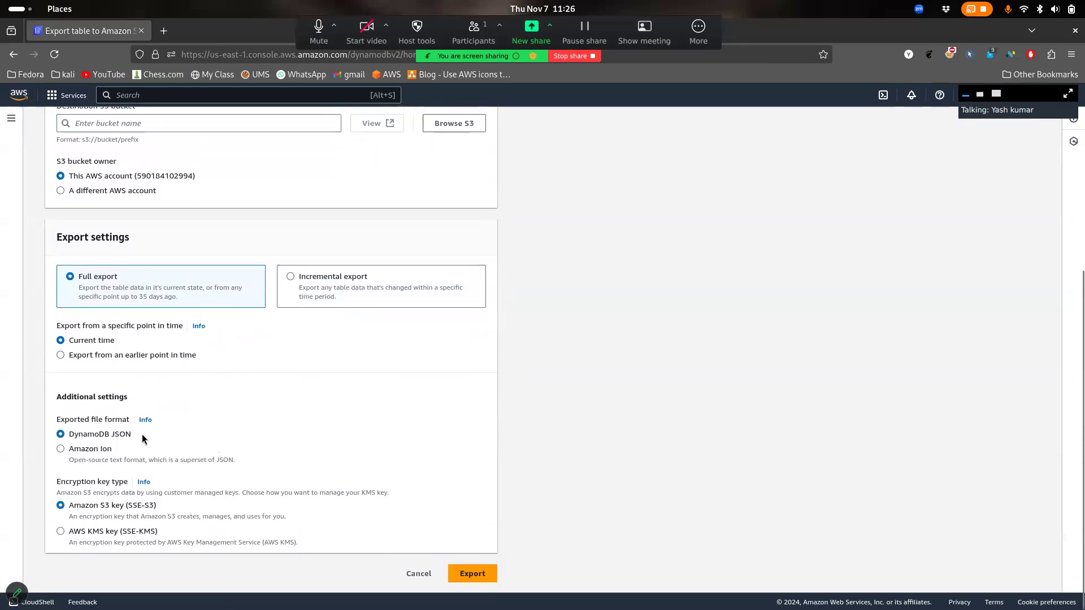
Compare the DynamoDB JSON and Amazon Ion formats, keeping DynamoDB JSON
drag(85, 442, 65, 441)
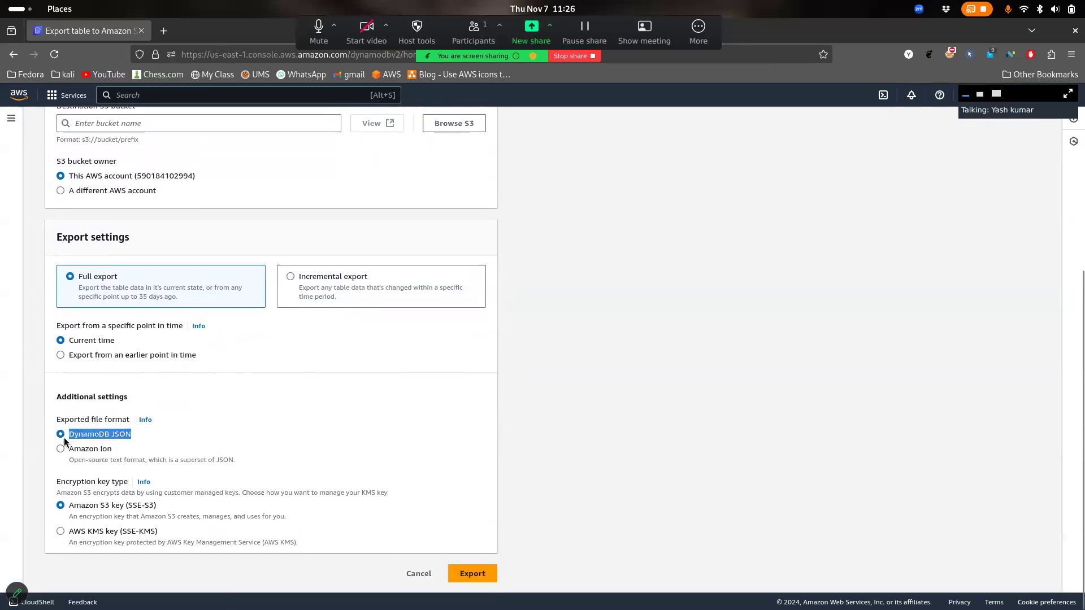
drag(134, 462, 84, 450)
click(83, 450)
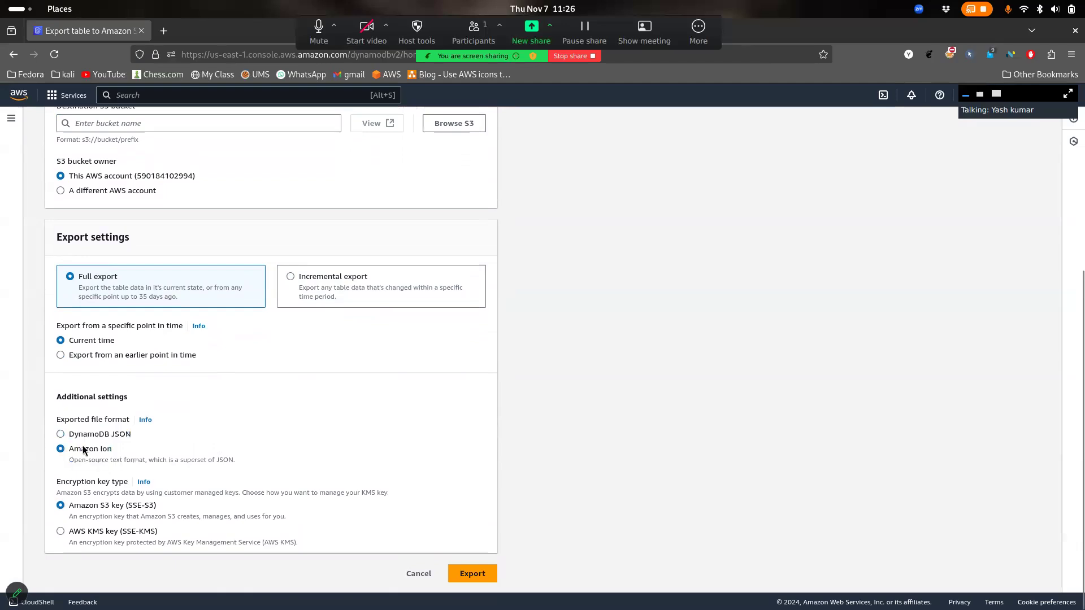
click(102, 435)
drag(110, 449, 151, 418)
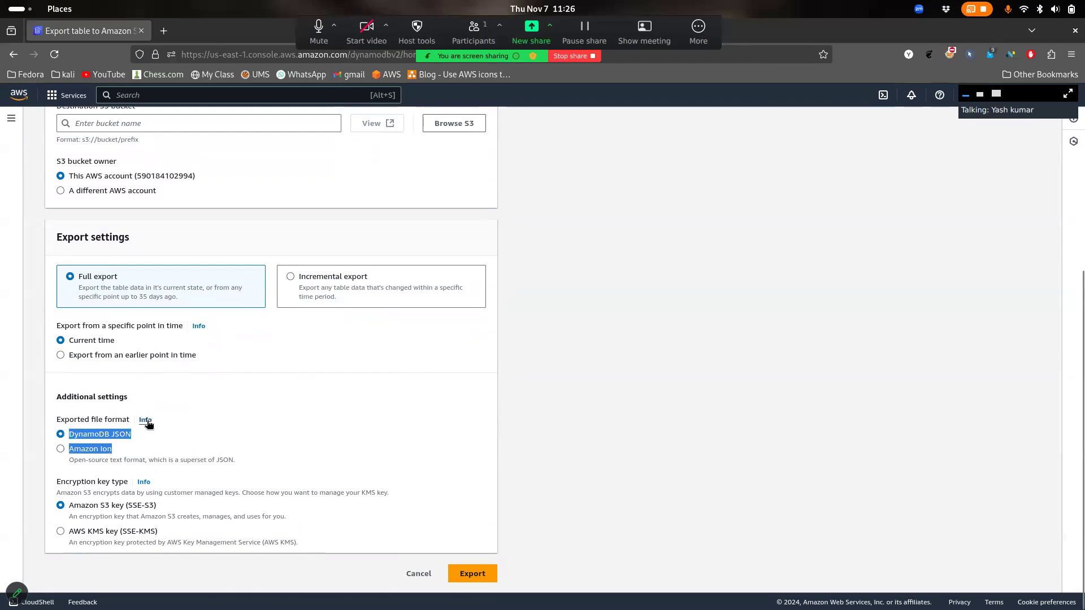
click(146, 422)
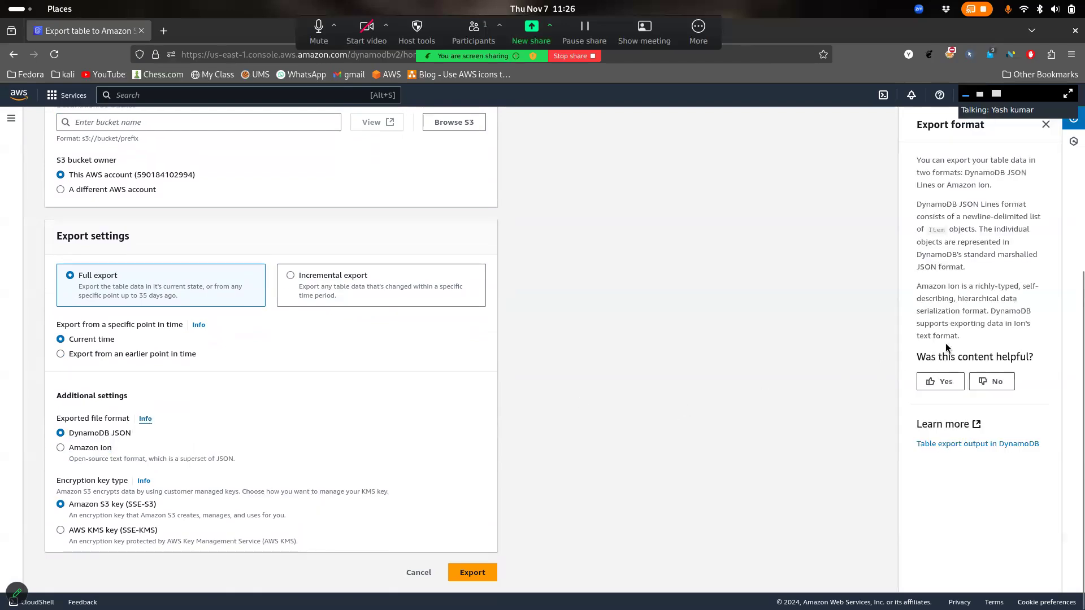
click(1047, 125)
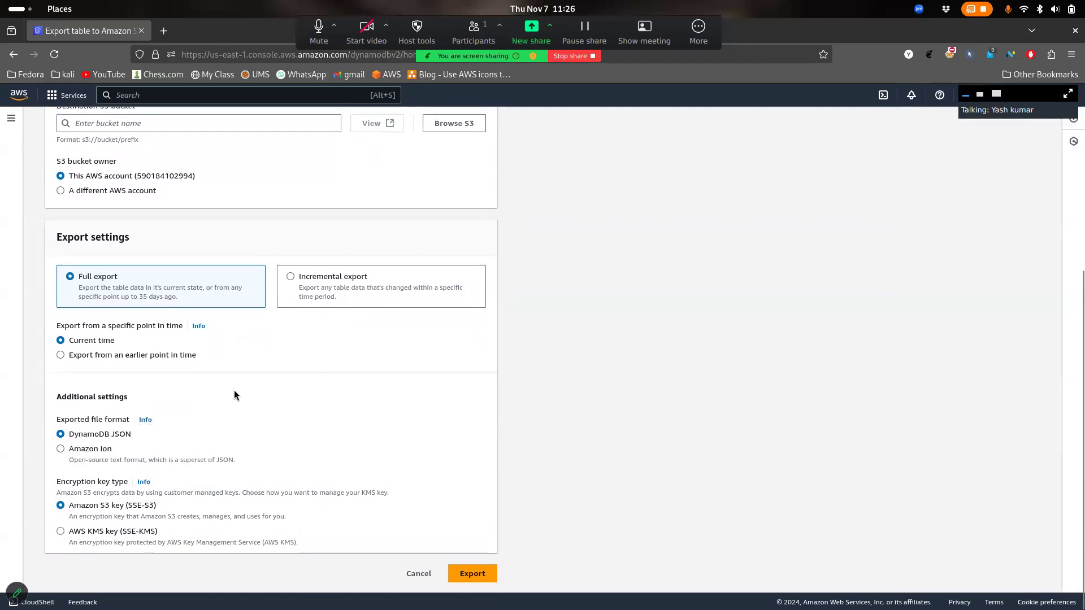
drag(142, 442, 87, 439)
click(87, 439)
Submit the export, note the PITR requirement error, and head back to the exports list
click(497, 575)
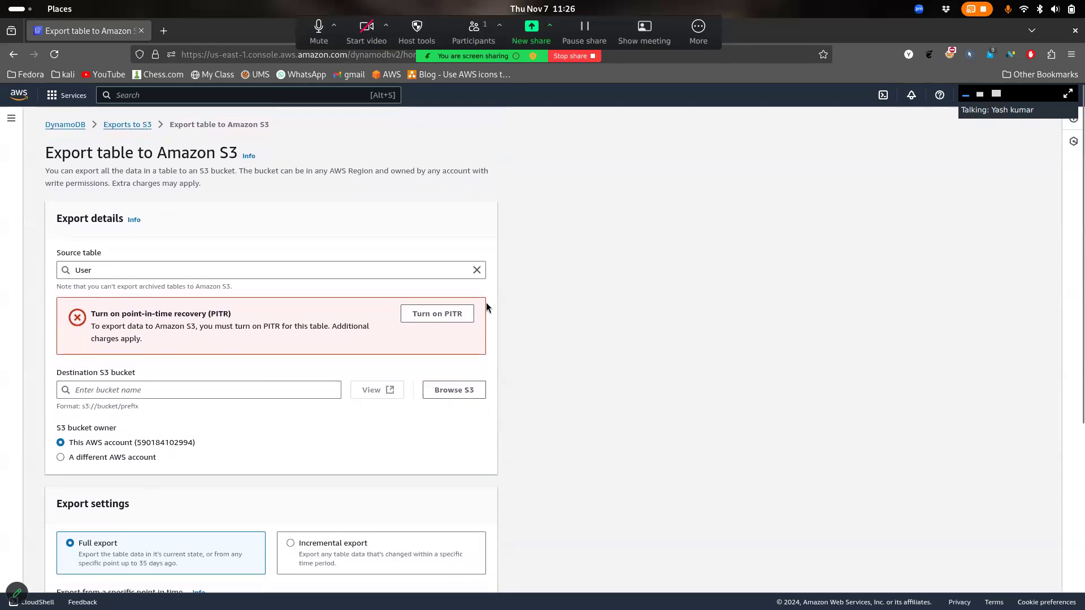
scroll(254, 259, down, 4)
scroll(255, 261, up, 4)
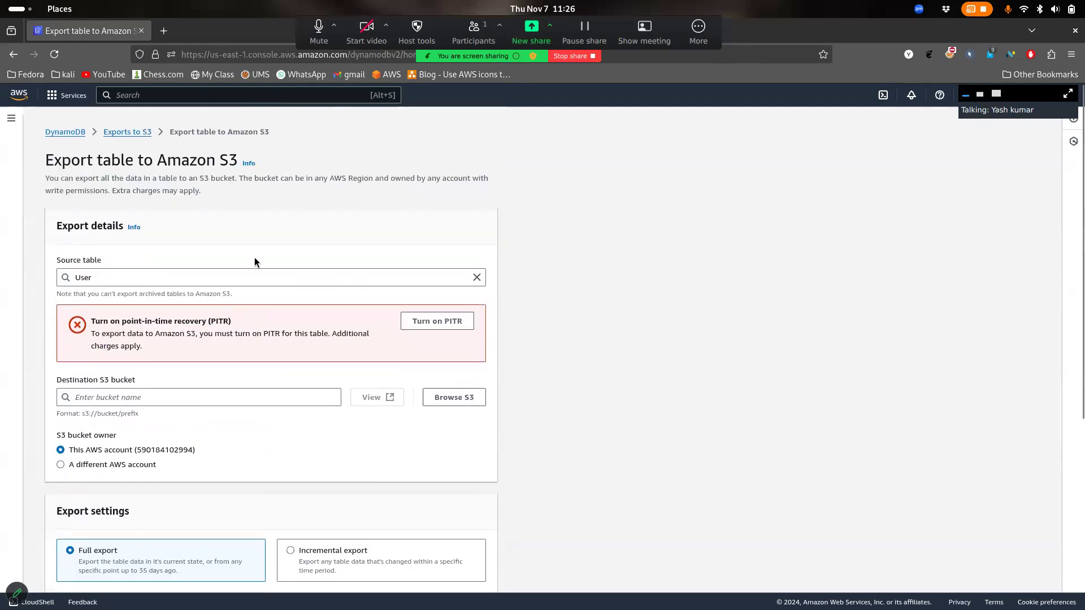
triple_click(186, 310)
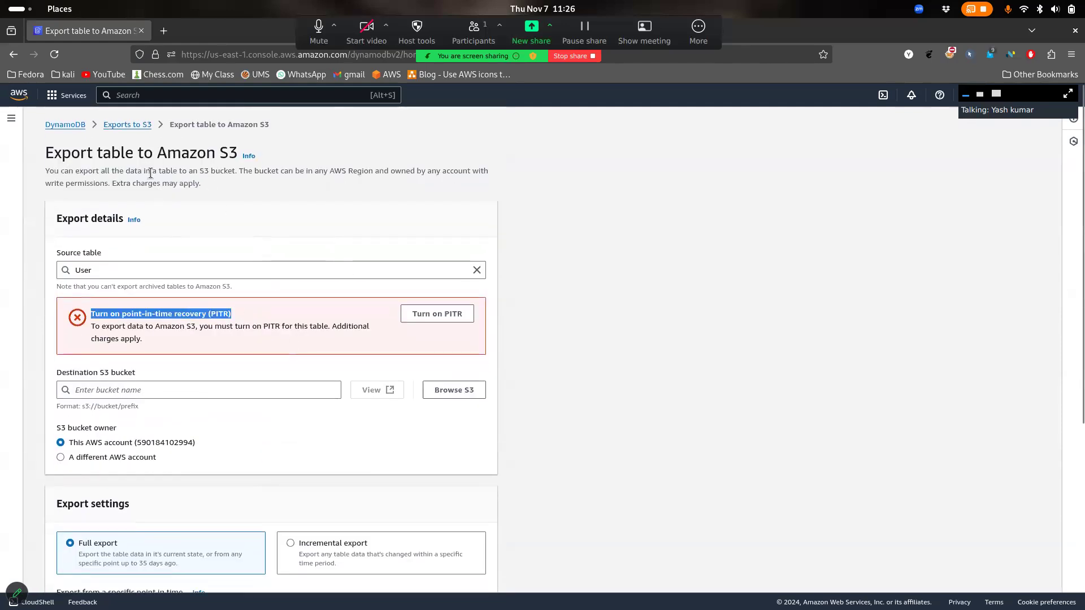
click(140, 125)
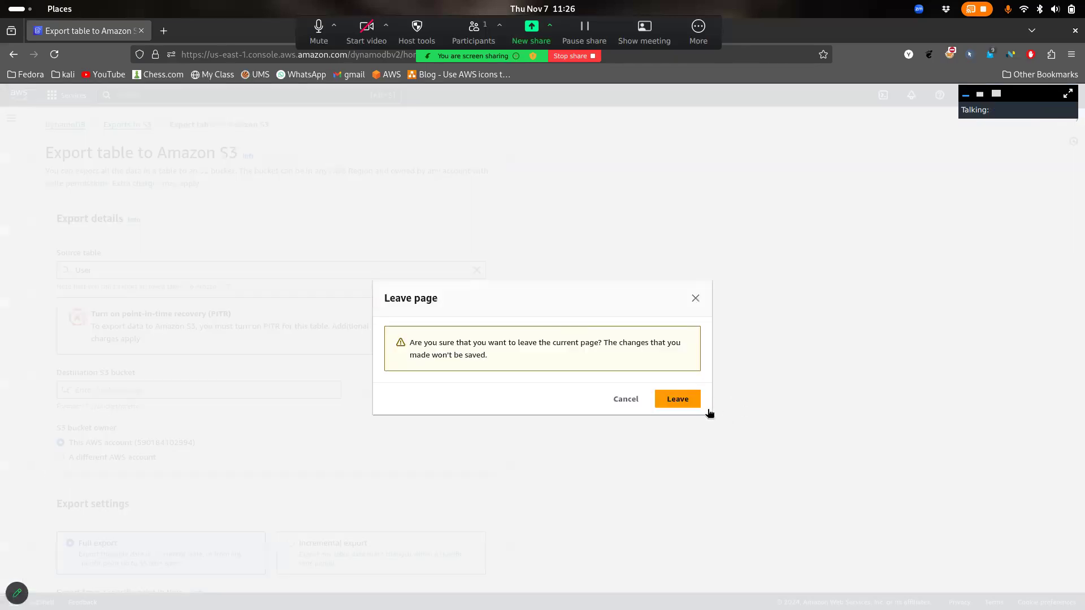
Leave the unsaved export form and return to the DynamoDB Tables list
click(698, 404)
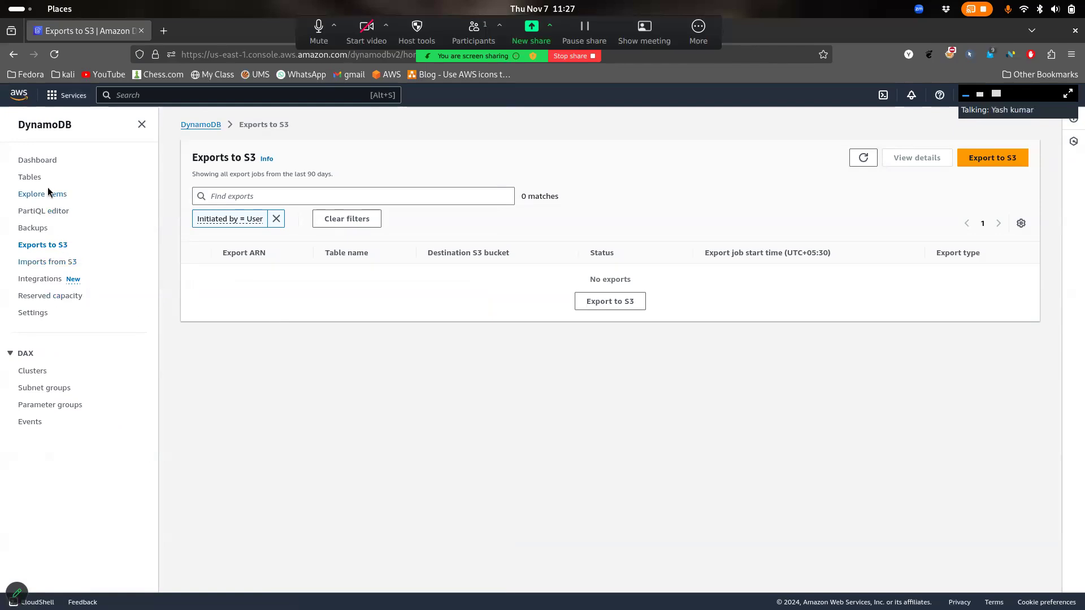
click(29, 177)
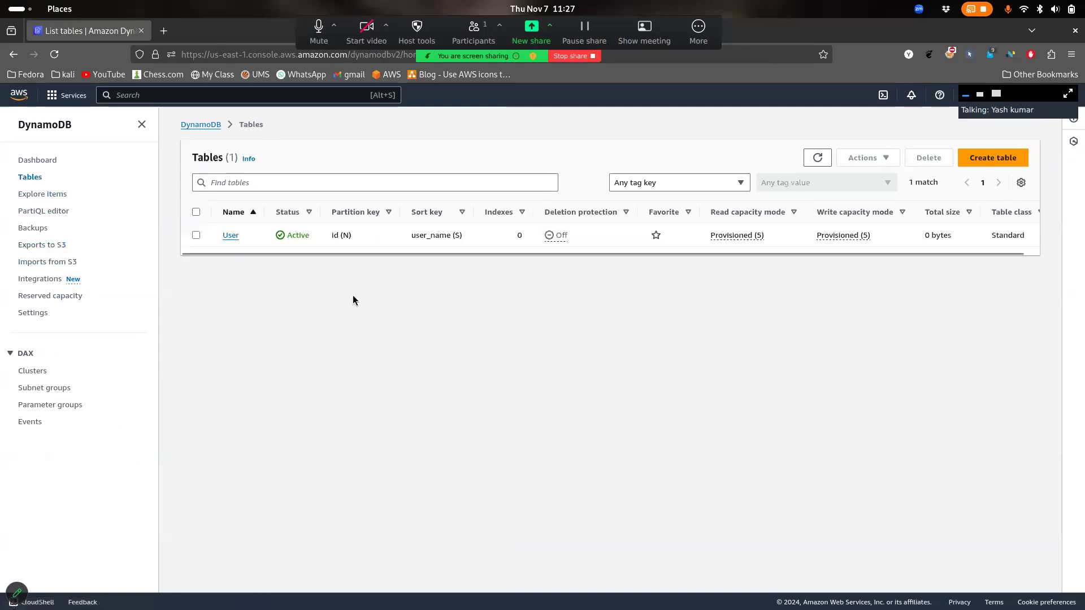
Open the User table and check its Indexes tab, which has no global secondary indexes
click(232, 236)
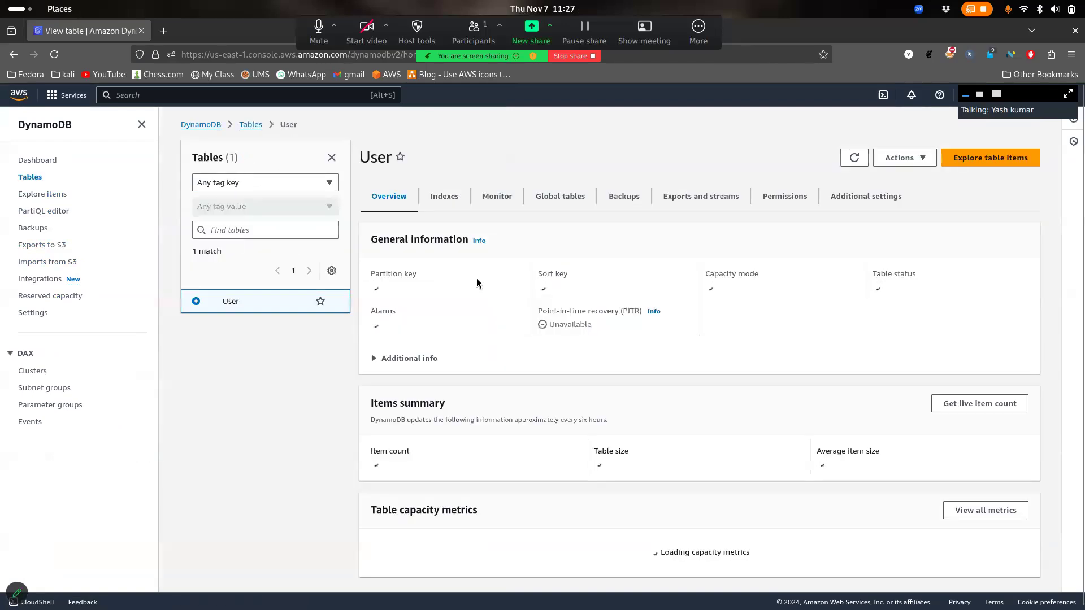
click(453, 205)
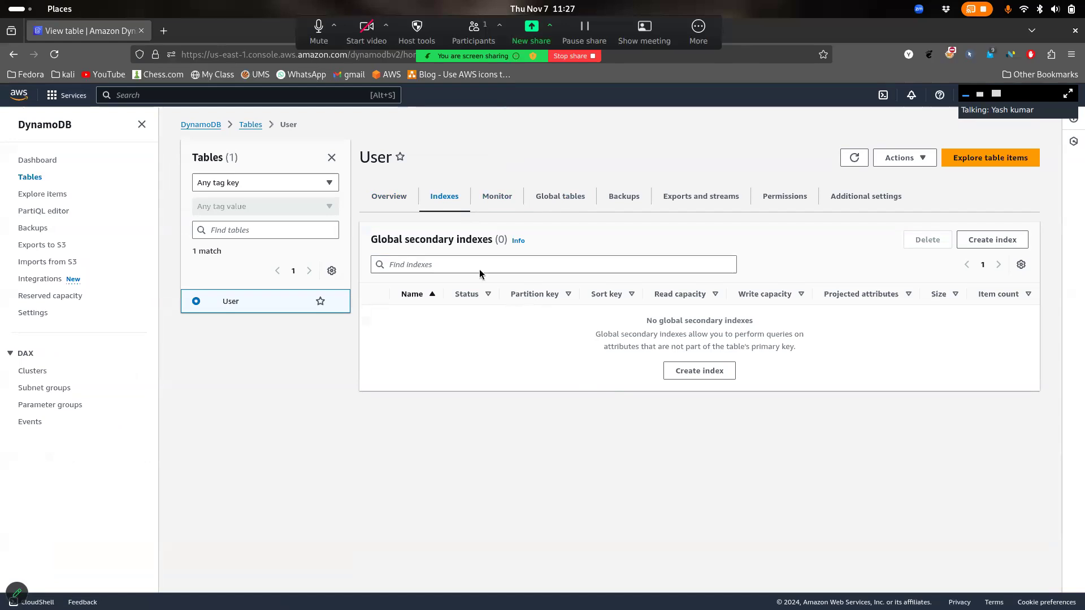
click(400, 204)
click(460, 208)
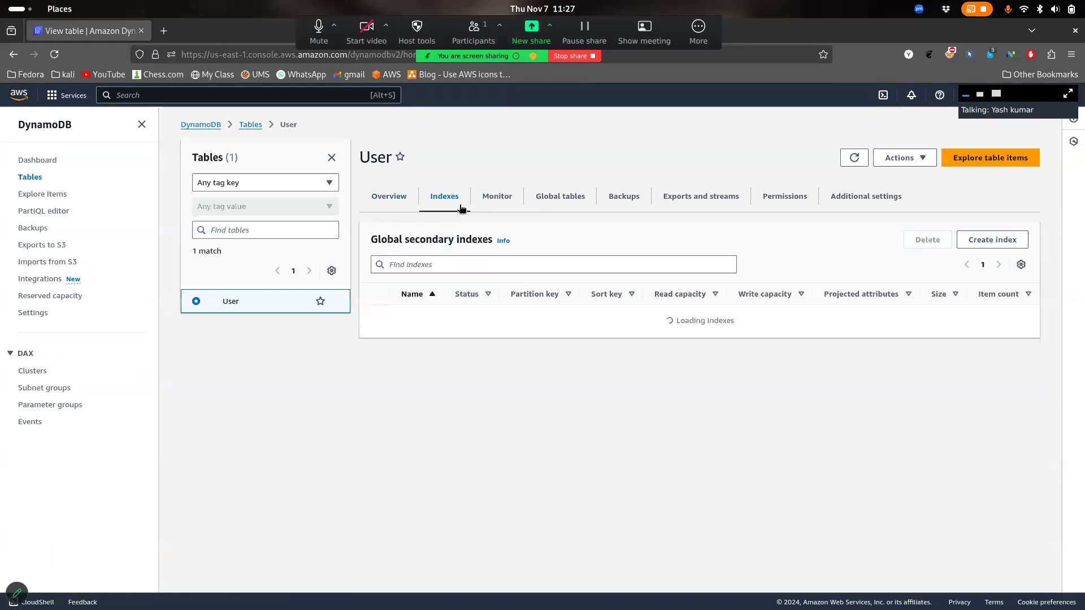
drag(596, 334, 827, 355)
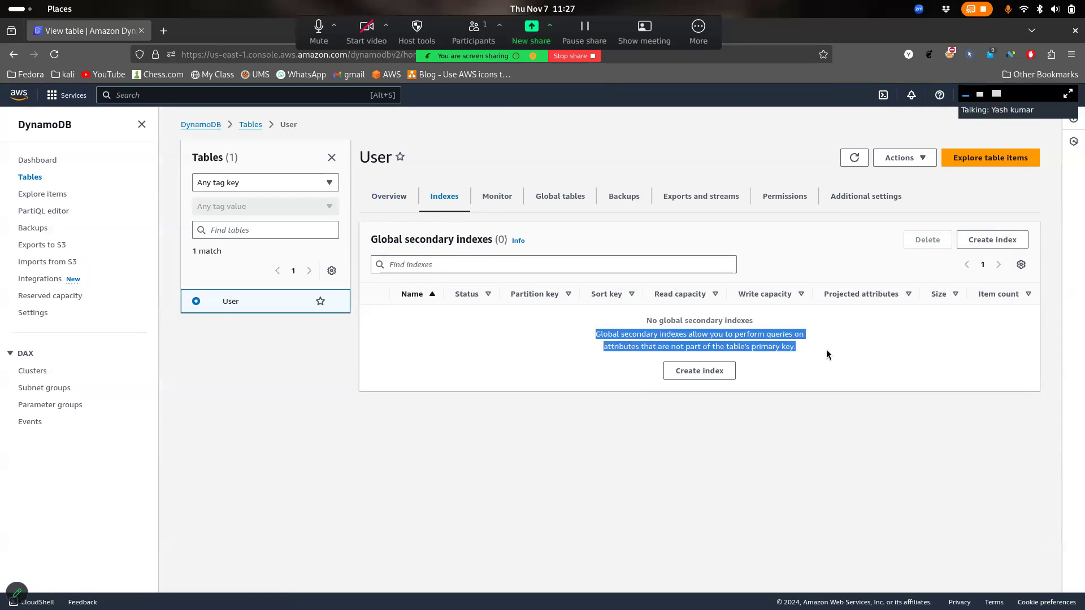
click(806, 346)
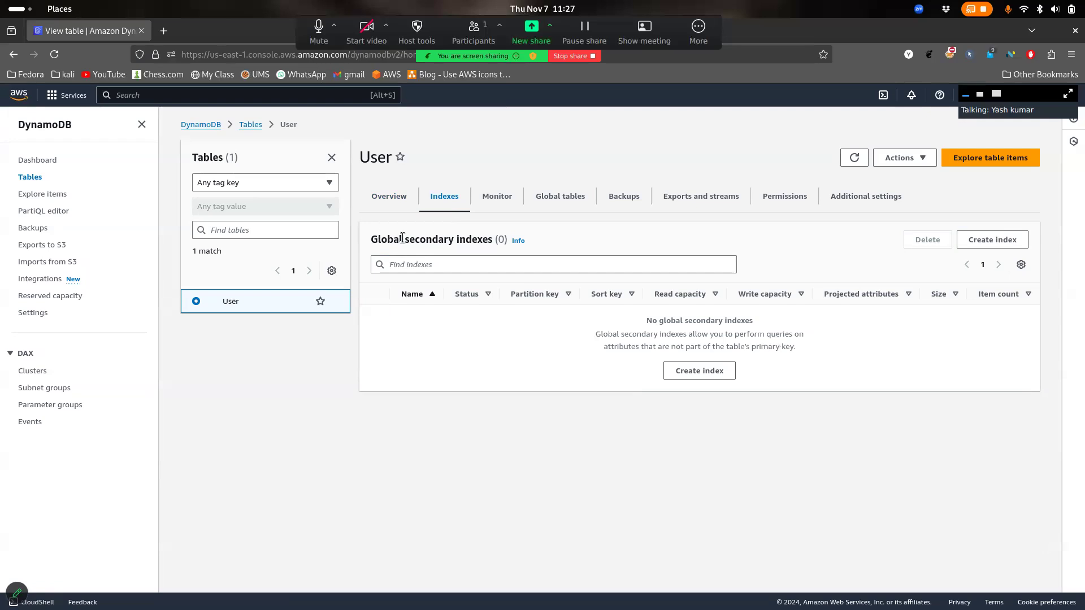
Explore the User table's items, with the scan returning all 4 items
click(390, 206)
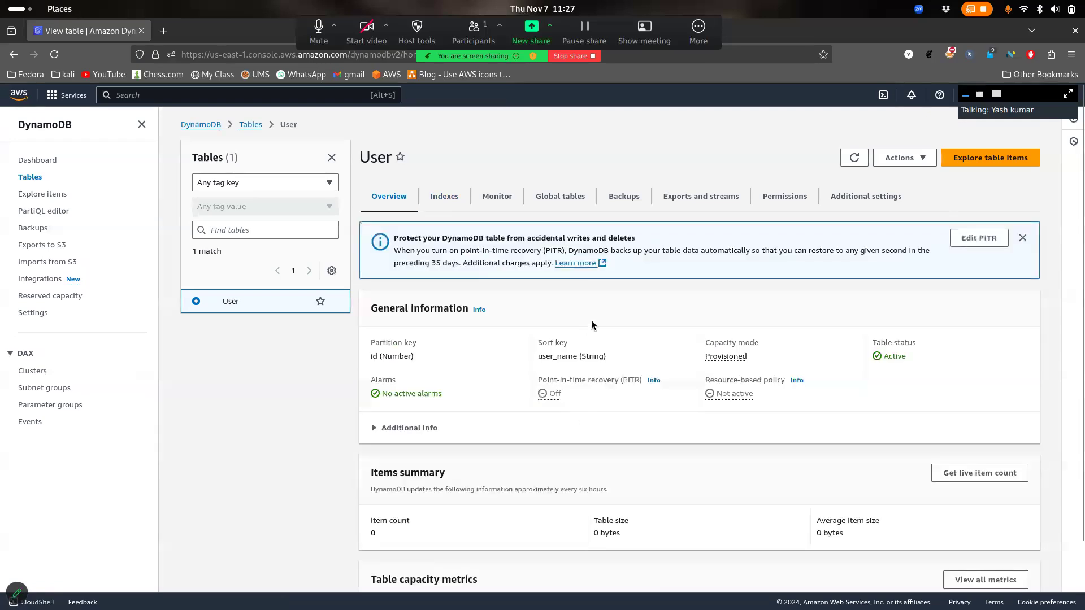
scroll(591, 325, down, 3)
scroll(689, 266, up, 3)
click(947, 162)
scroll(797, 325, down, 1)
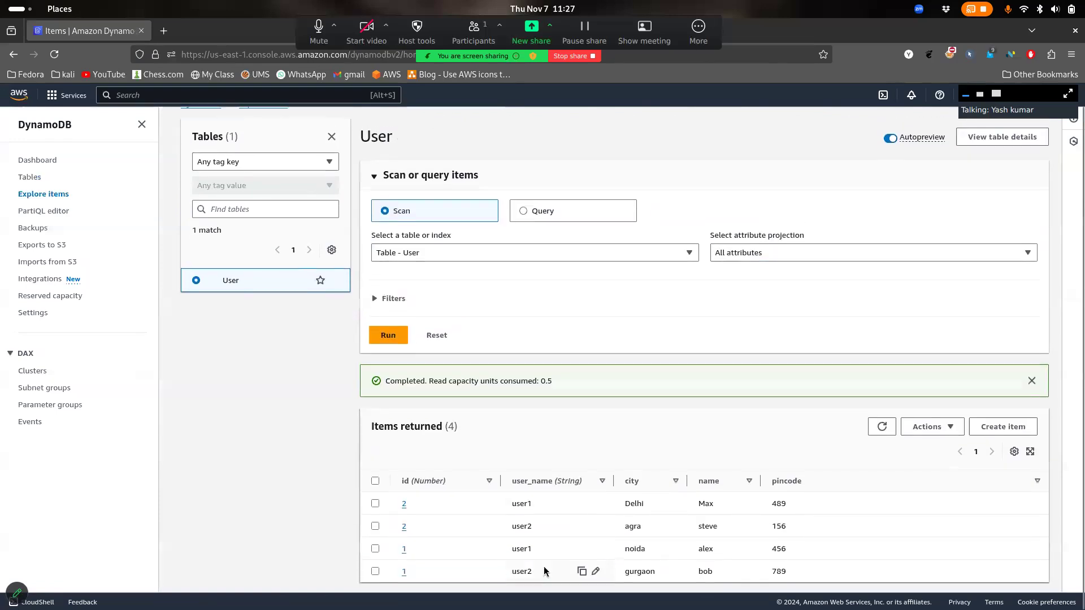
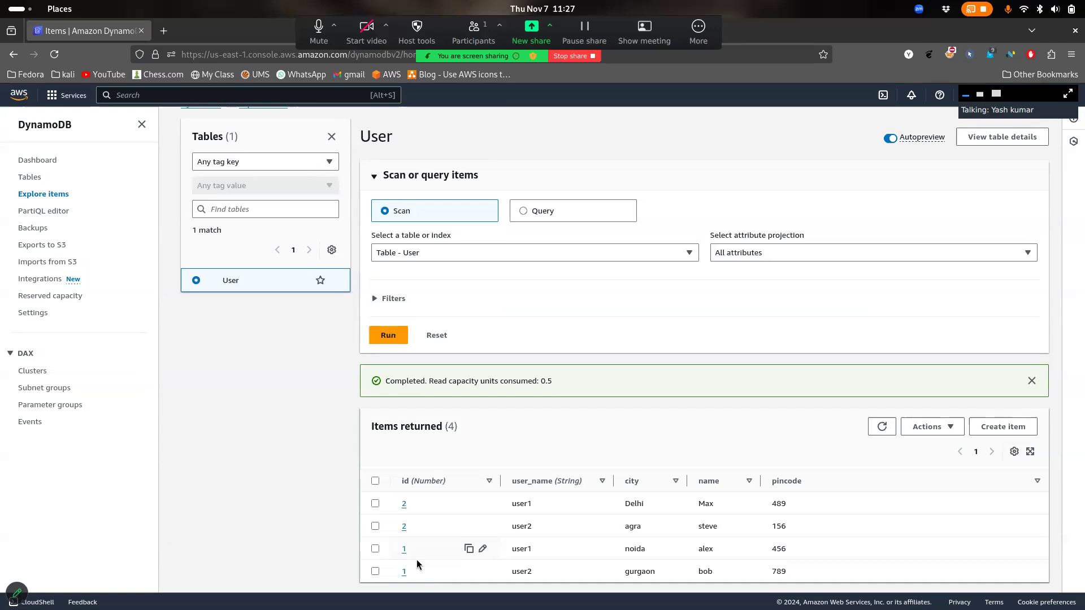
Reopen the User table, confirm it has no secondary indexes, view its Overview, then return to Tables
scroll(279, 307, up, 2)
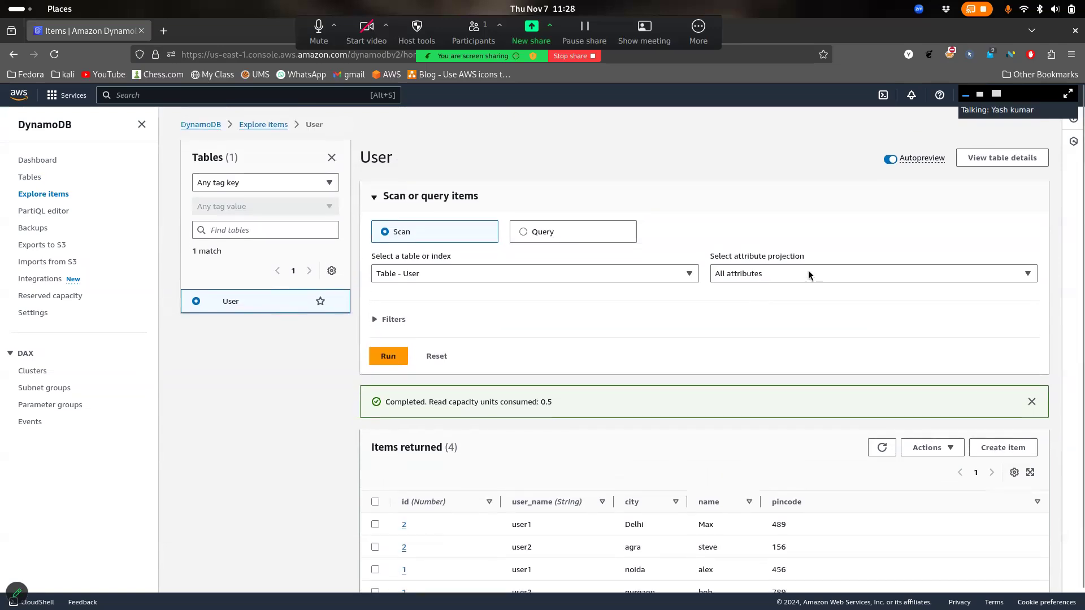
click(262, 126)
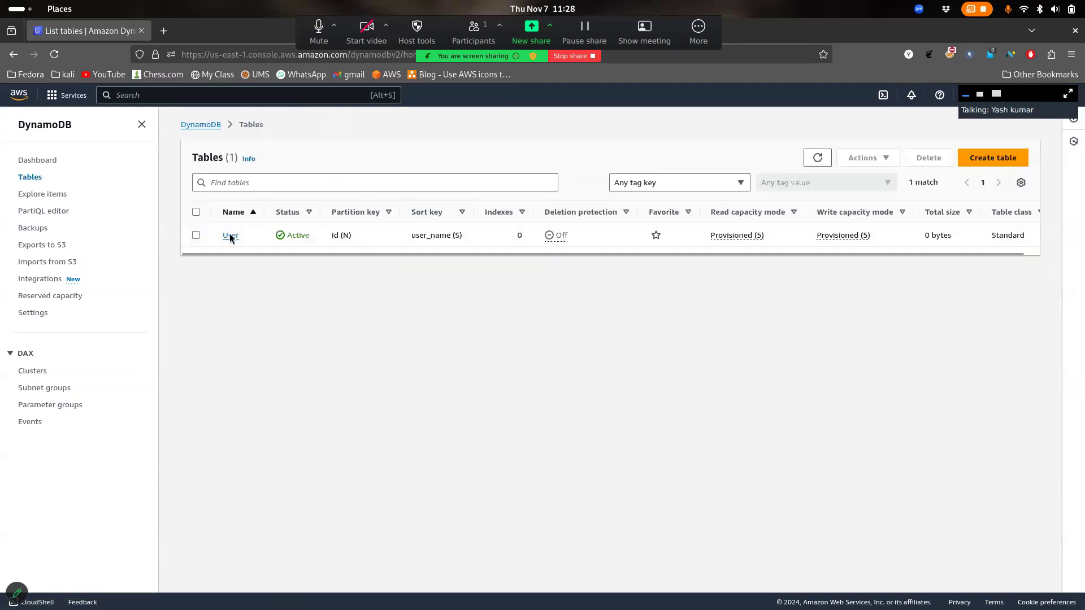
click(230, 236)
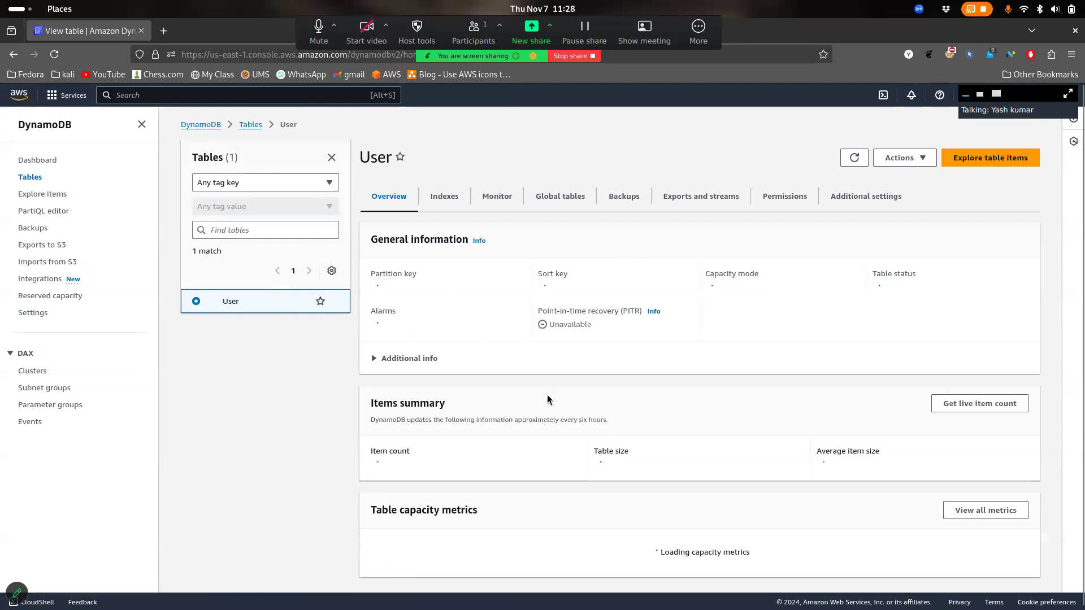
click(444, 201)
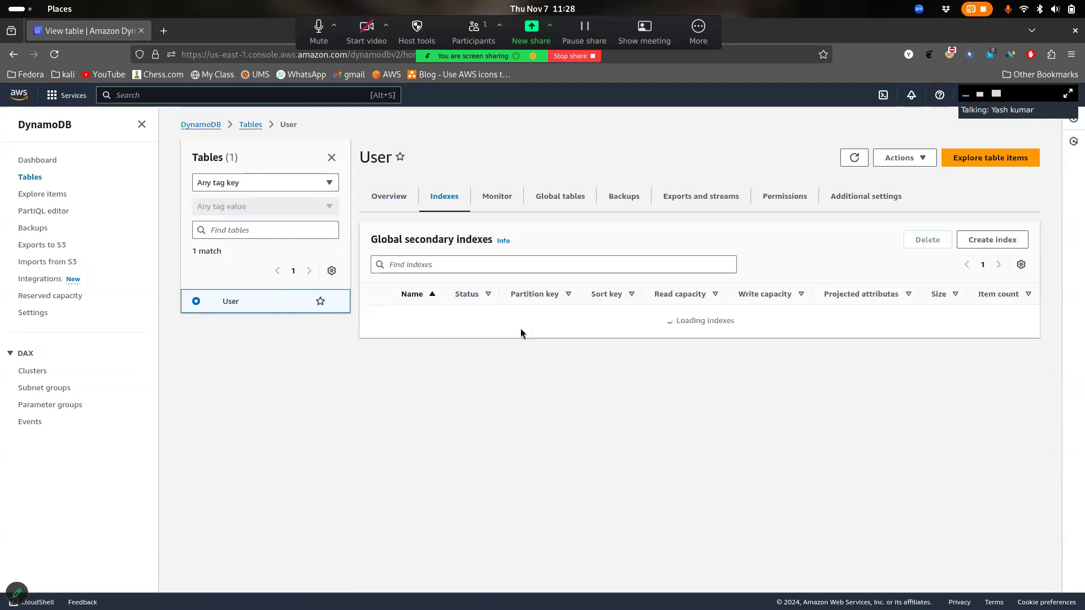
mouse_move(415, 239)
mouse_down()
mouse_move(478, 240)
mouse_move(423, 241)
mouse_up()
click(402, 206)
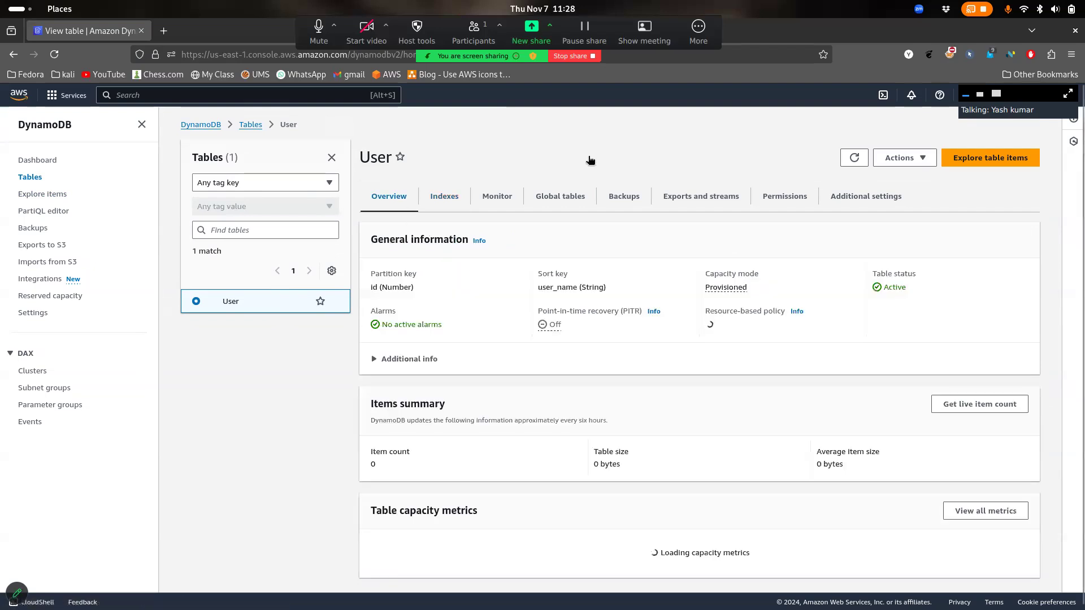
click(248, 124)
Start a new DynamoDB table named 'employees'
click(1009, 159)
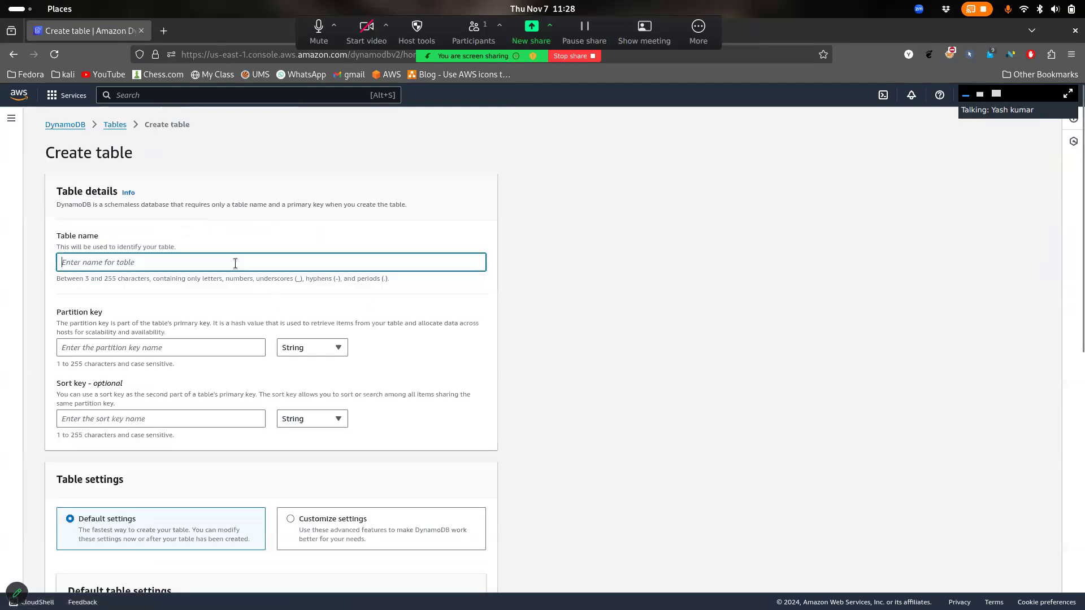
text(u)
key(BackSpace)
text(employees)
scroll(429, 310, down, 3)
Enter partition key 'gameid' and sort key 'userid'
click(190, 262)
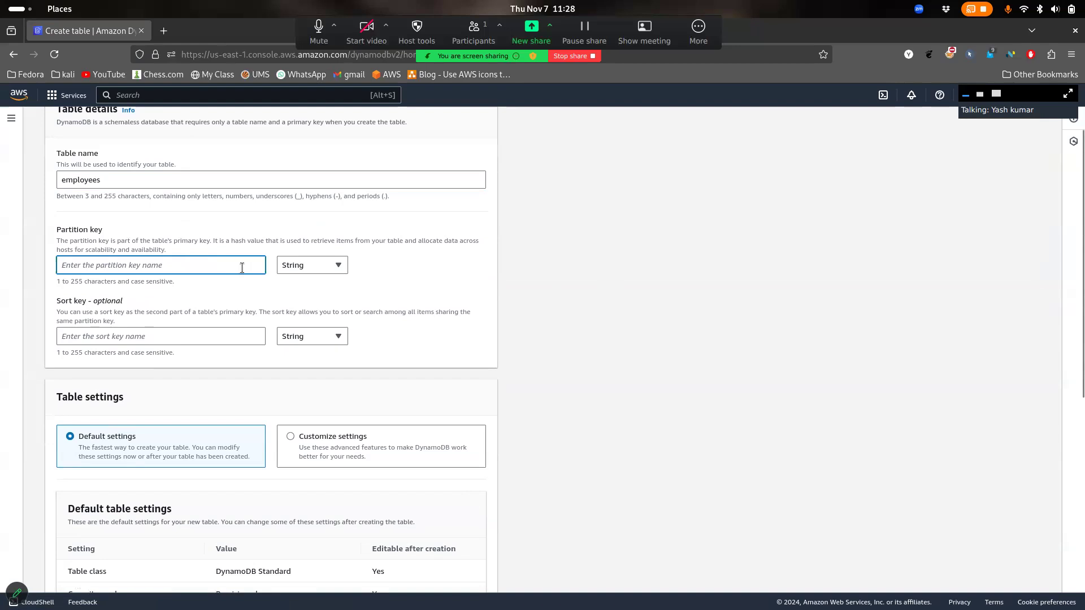
text(1)
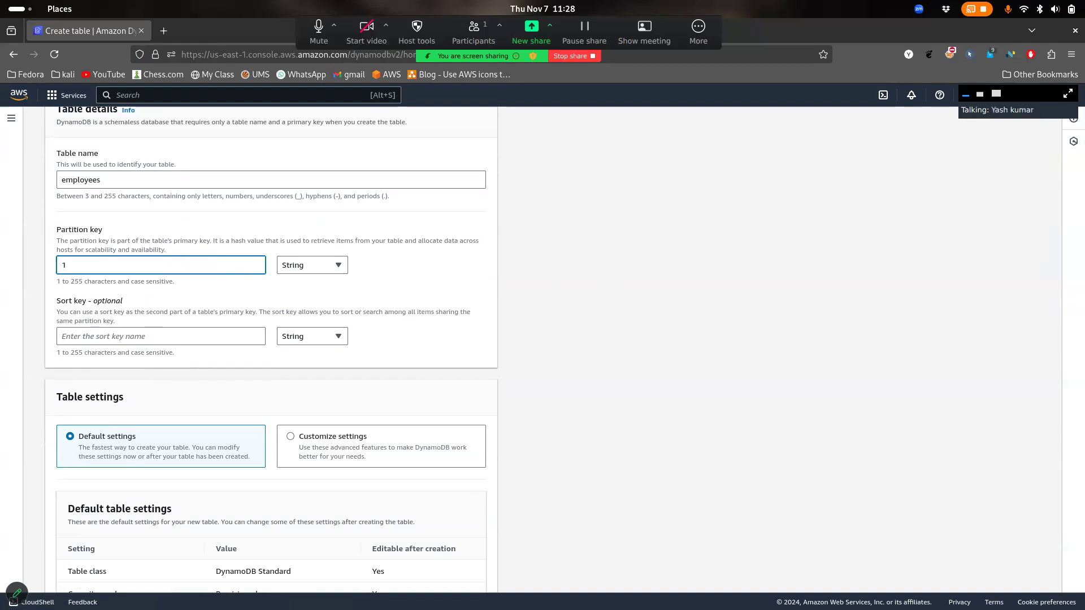
key(BackSpace)
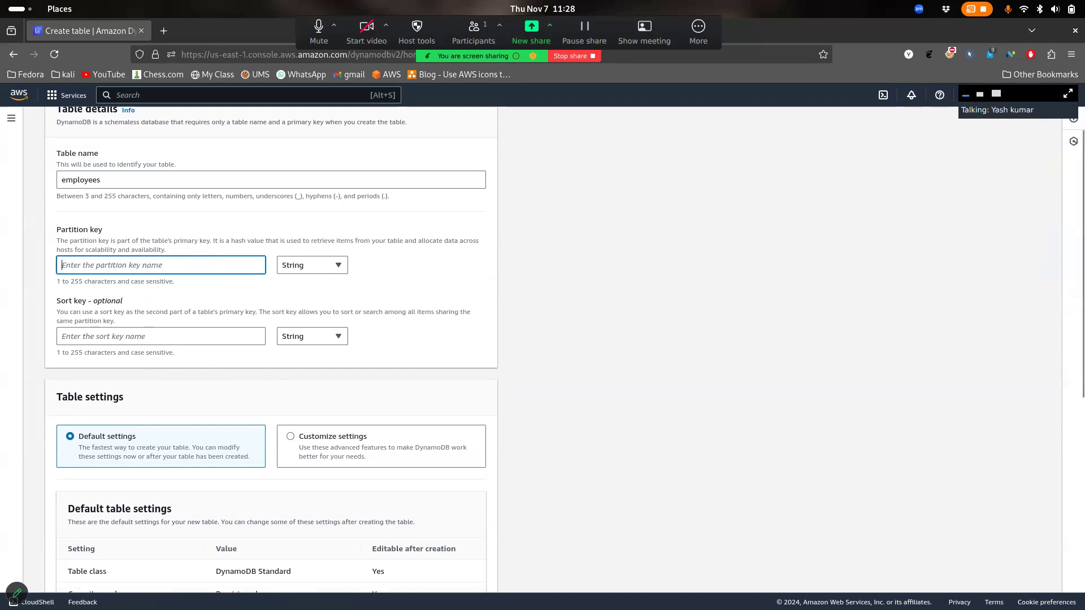
text(userid)
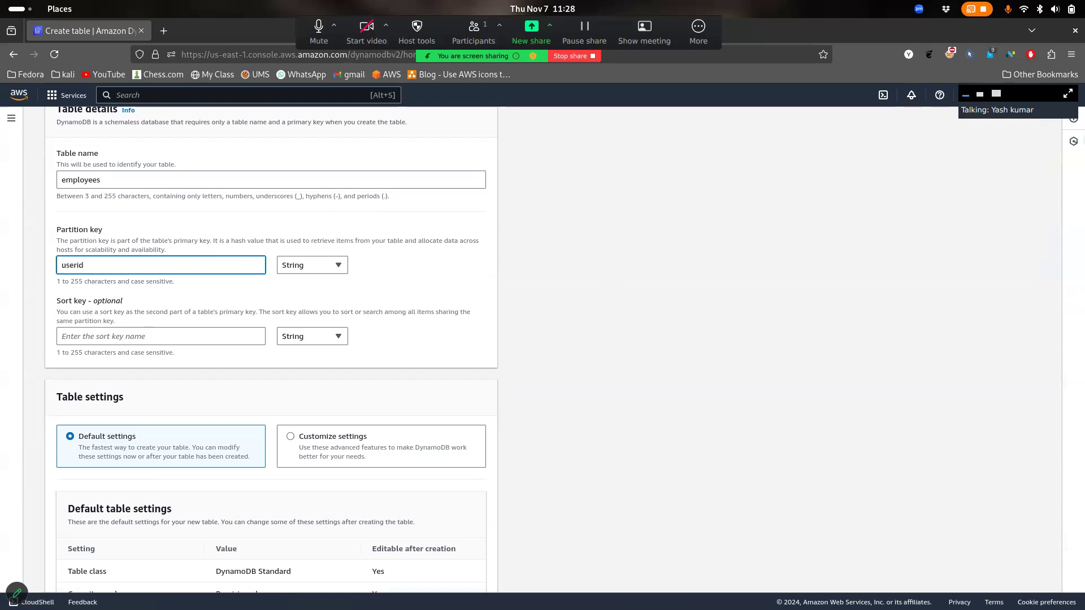
key(BackSpace)
key(BackSpace)
key(BackSpace)
key(BackSpace)
key(BackSpace)
key(BackSpace)
text(gam)
click(186, 338)
text(userid)
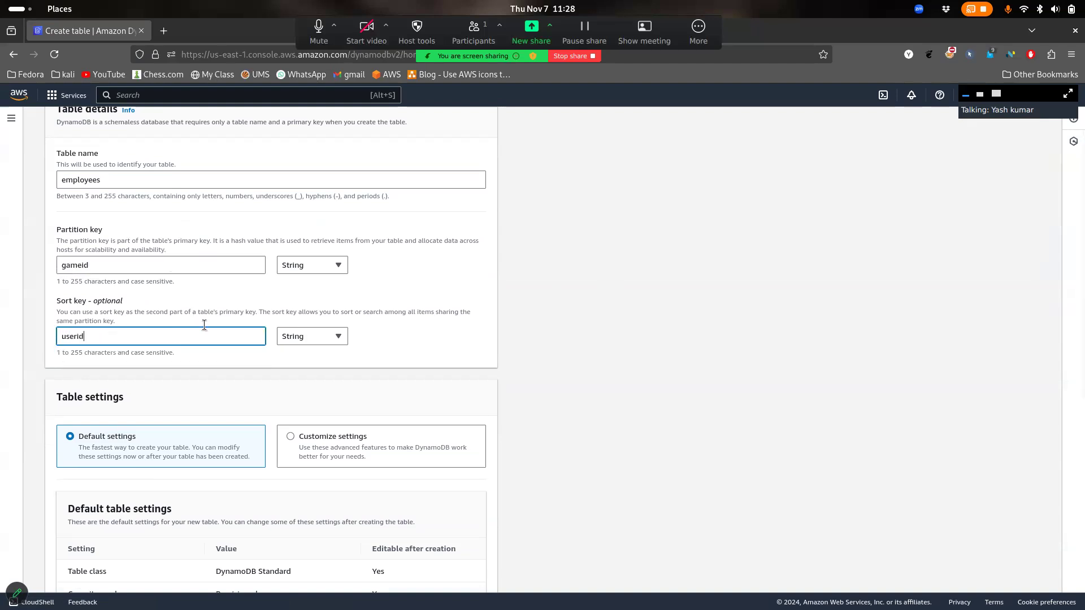
Make both the partition key and sort key Number type
click(314, 265)
click(315, 301)
click(319, 335)
click(314, 372)
scroll(404, 372, down, 4)
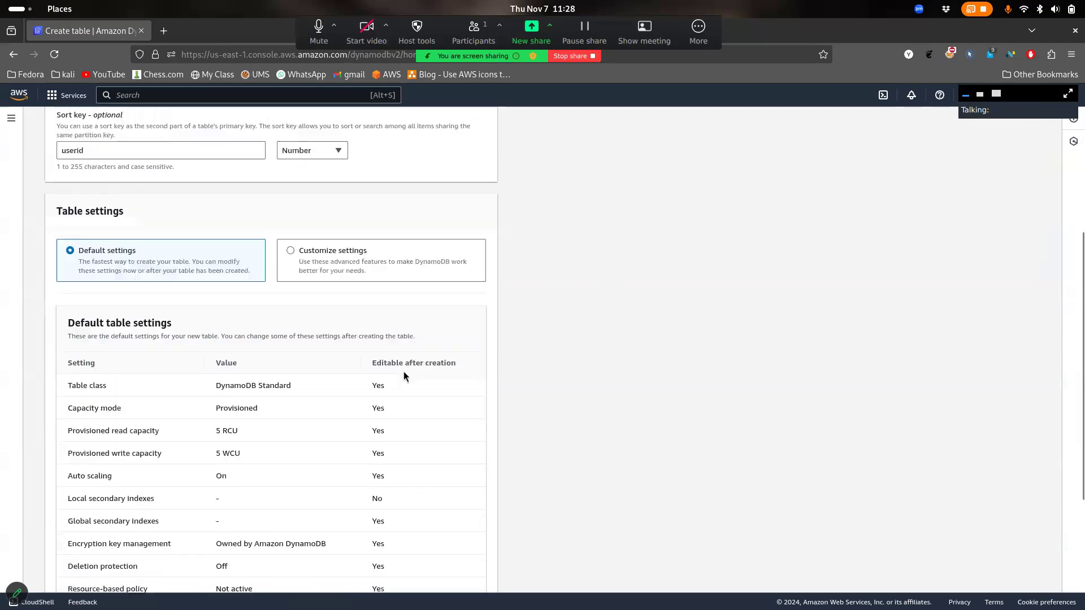
Choose Customize settings for the table after comparing it with the default settings
scroll(404, 372, down, 1)
scroll(425, 353, down, 3)
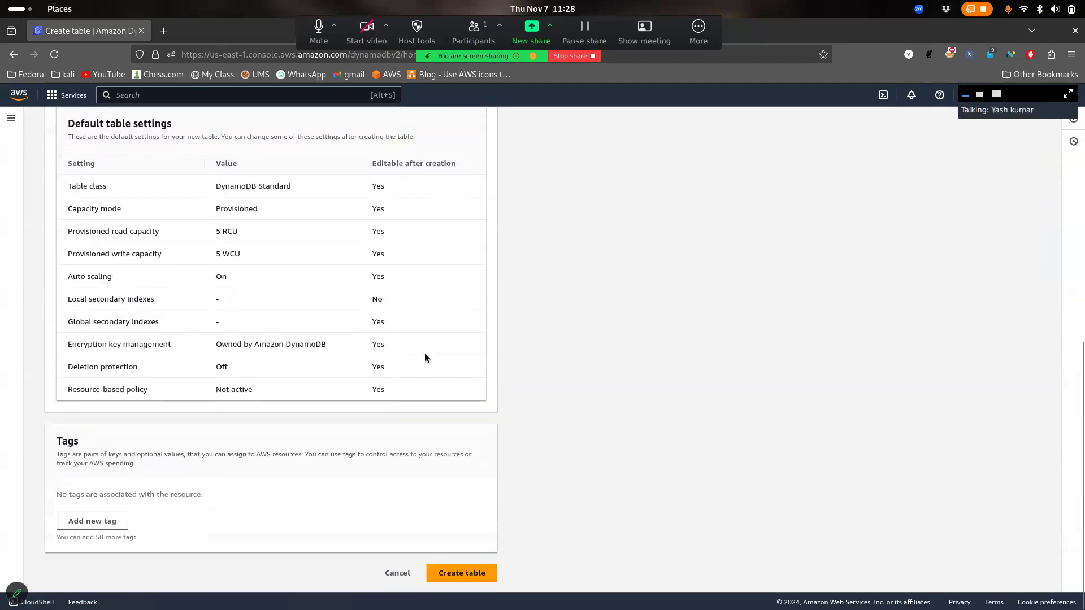
scroll(425, 353, up, 5)
scroll(425, 353, down, 5)
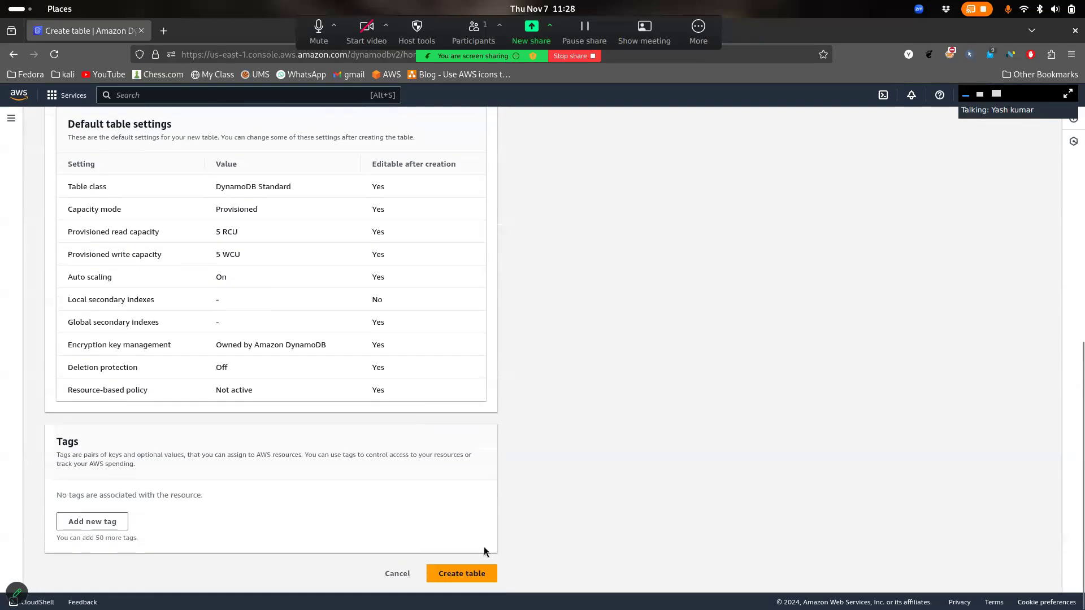
scroll(388, 326, up, 3)
click(340, 246)
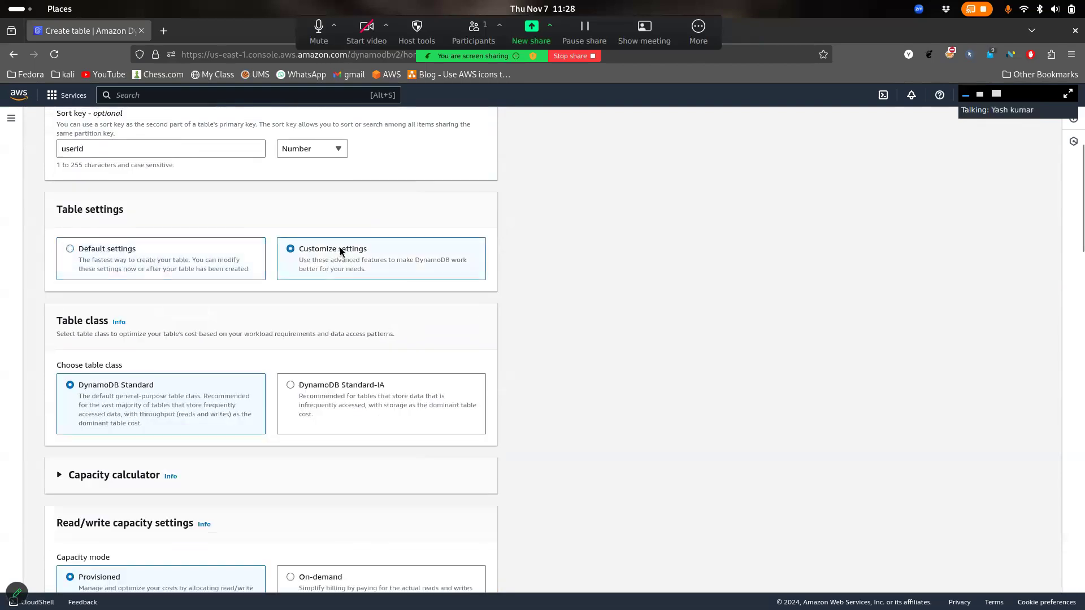
scroll(340, 246, down, 1)
click(222, 208)
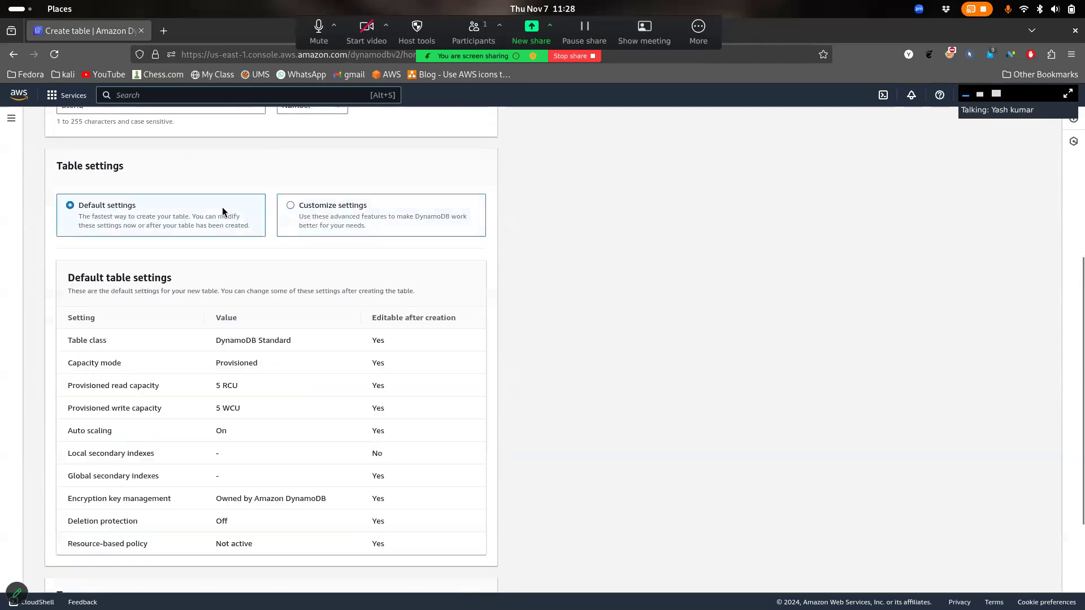
drag(156, 457, 65, 458)
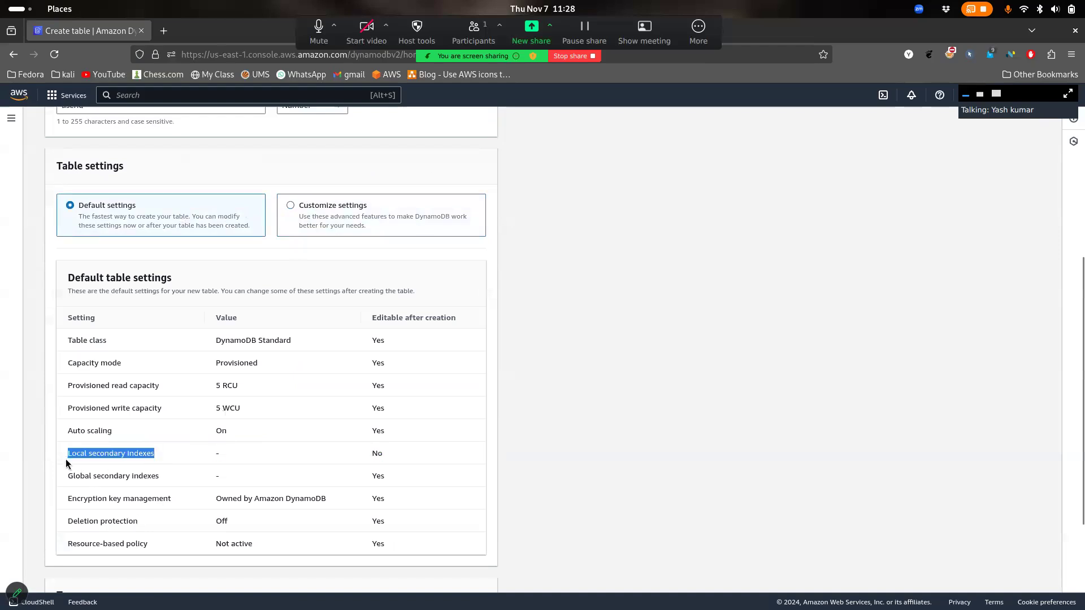
drag(164, 478, 88, 470)
click(331, 212)
Set capacity mode to On-demand and review the still-empty Secondary indexes section
scroll(331, 211, down, 3)
scroll(355, 315, down, 3)
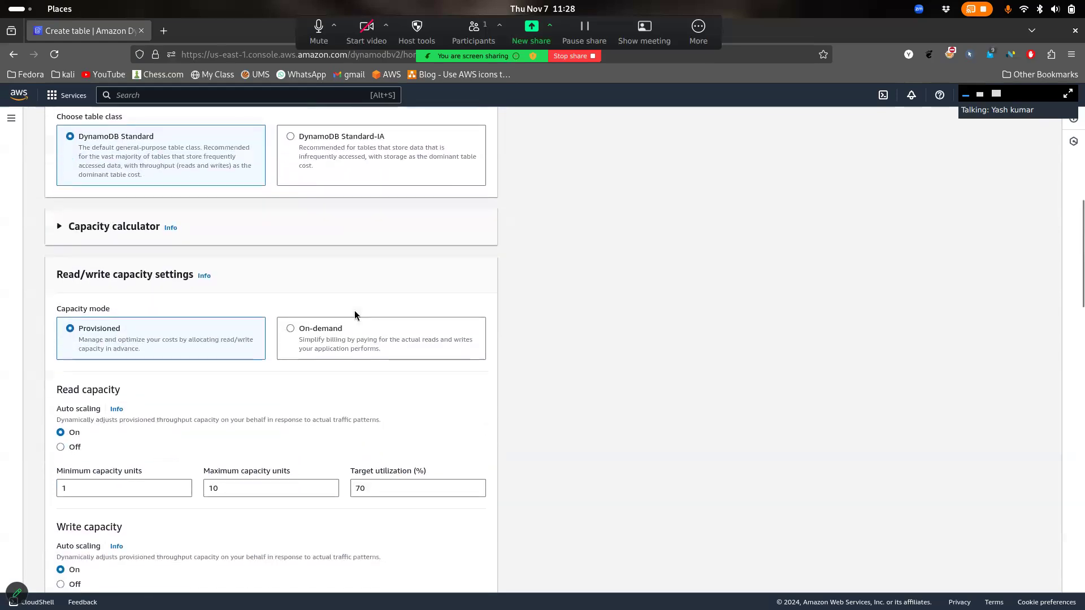
click(341, 251)
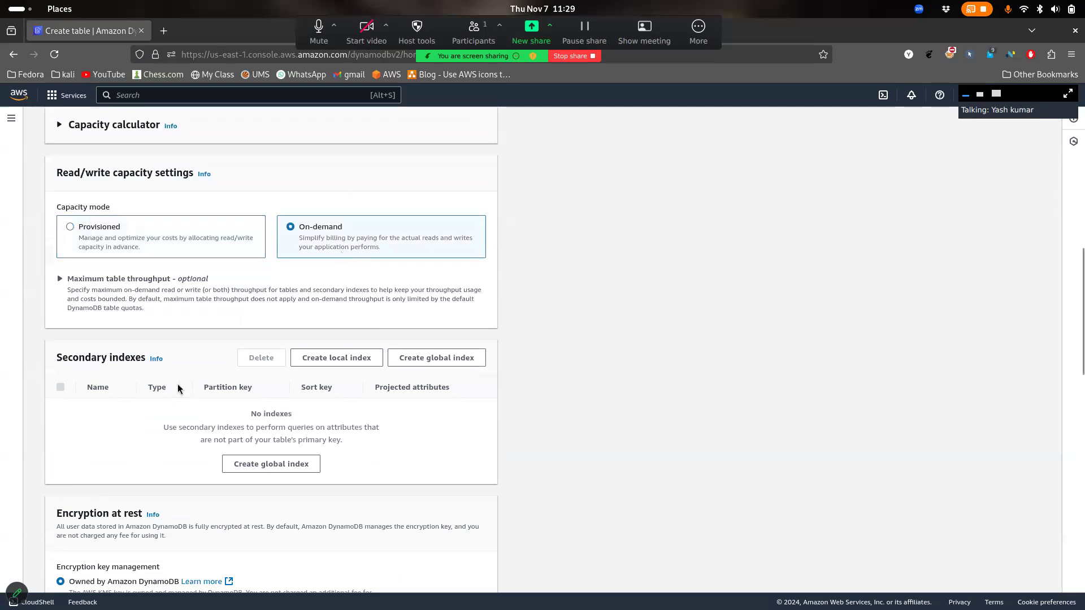
drag(177, 388, 107, 357)
click(382, 374)
drag(389, 374, 315, 491)
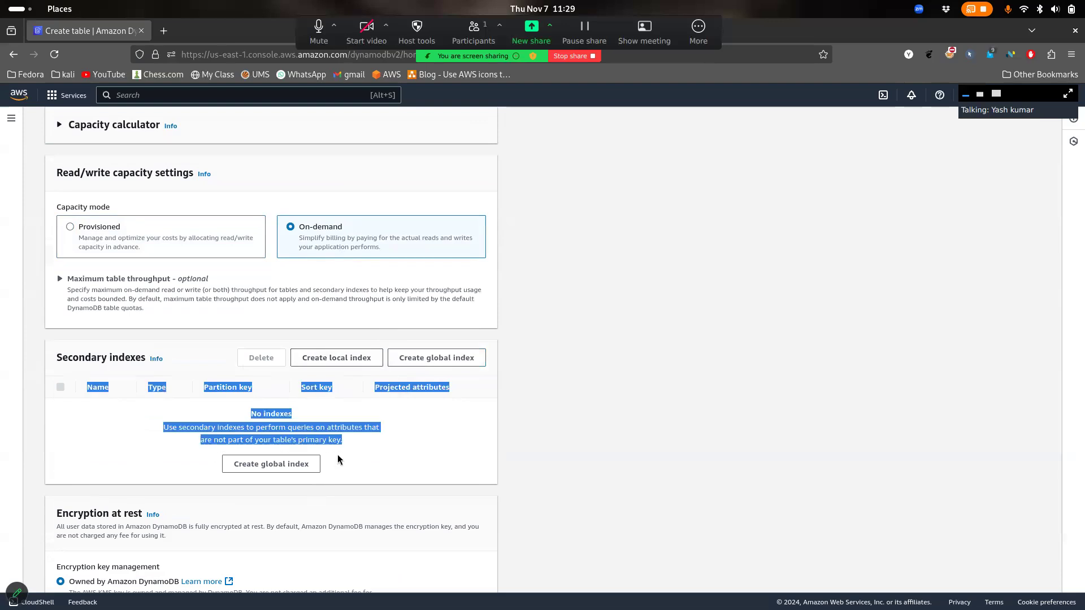
click(686, 348)
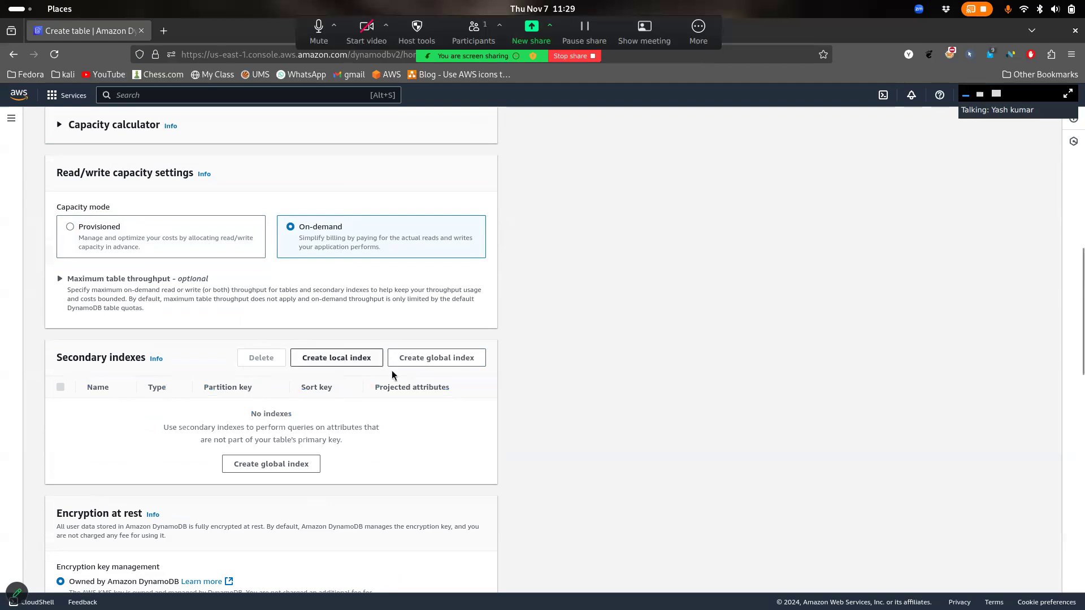
Start a local secondary index with Number sort key LSI, named LSI-index
click(355, 357)
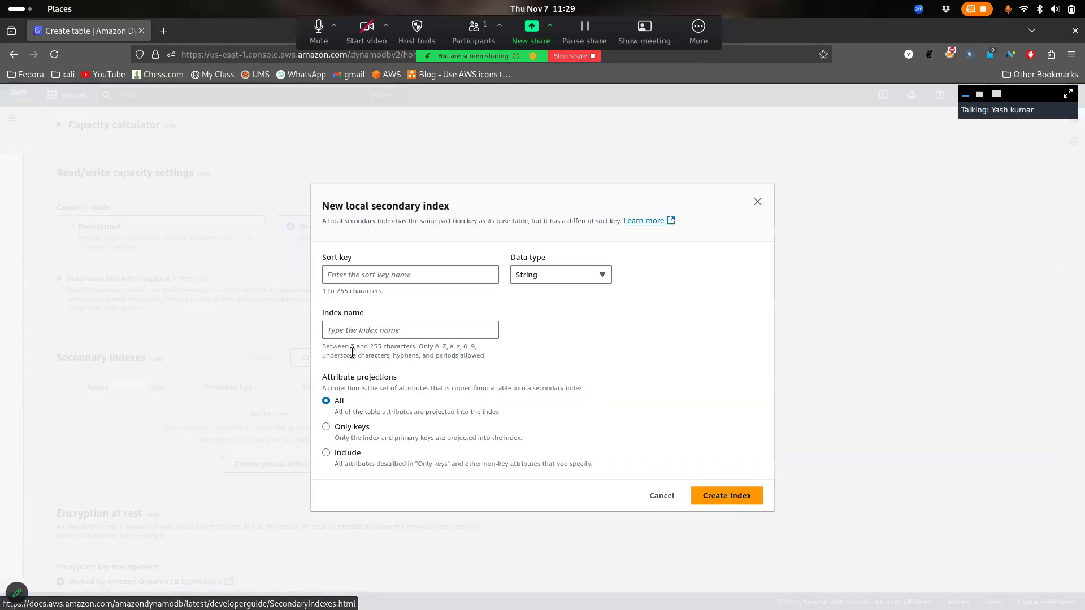
click(402, 275)
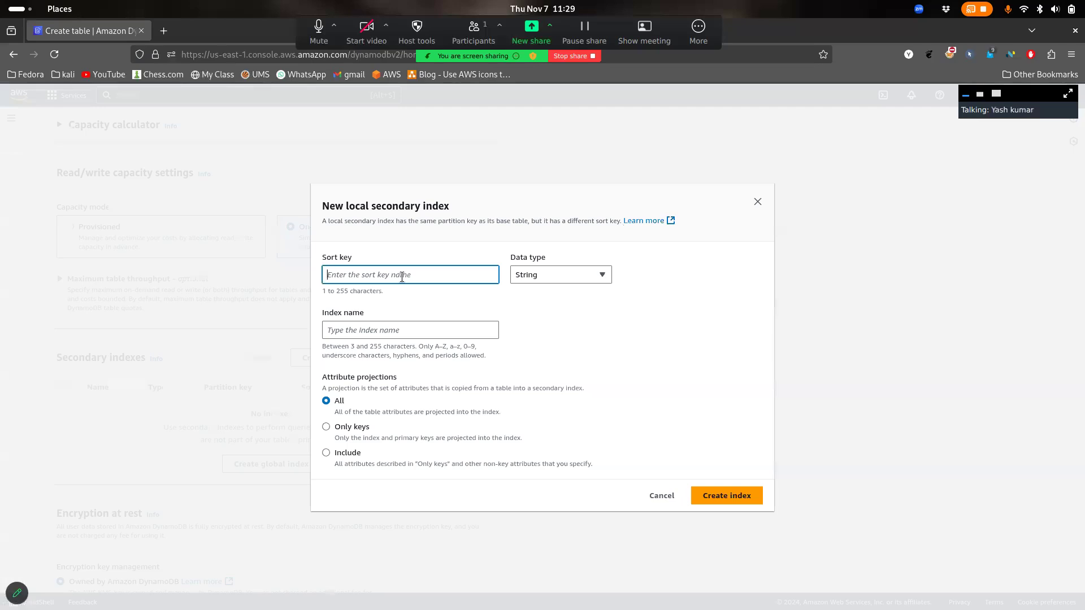
double_click(346, 258)
click(400, 274)
text(LSI)
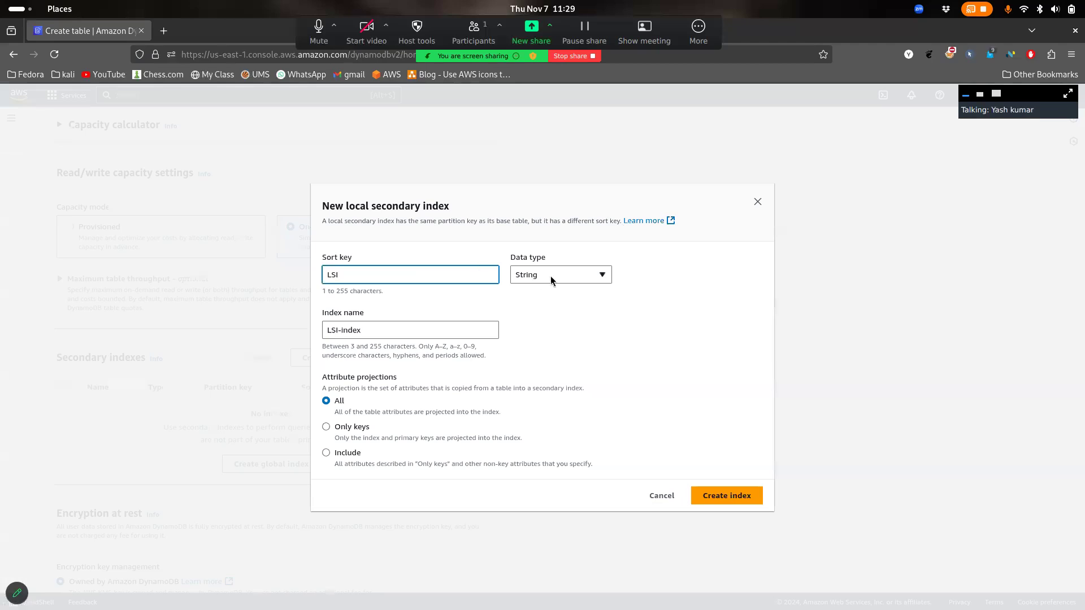
click(409, 341)
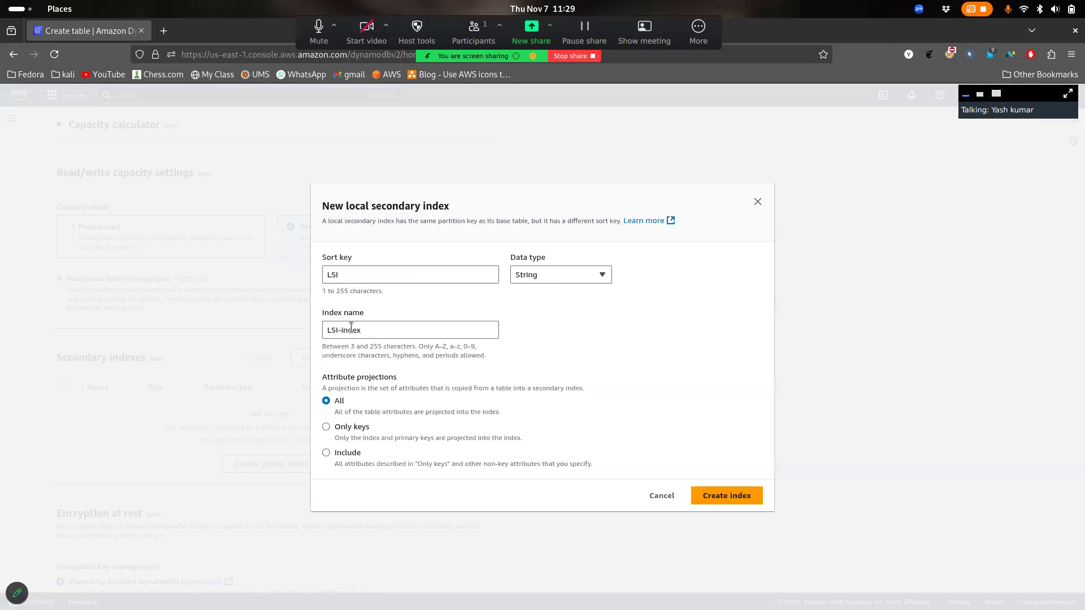
triple_click(392, 330)
click(554, 274)
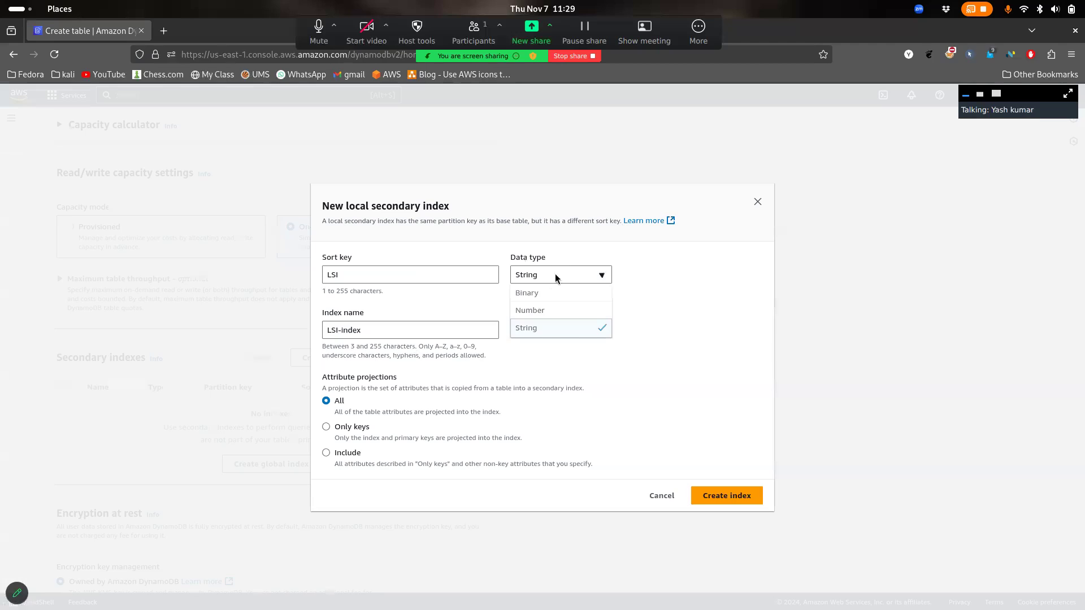
click(552, 311)
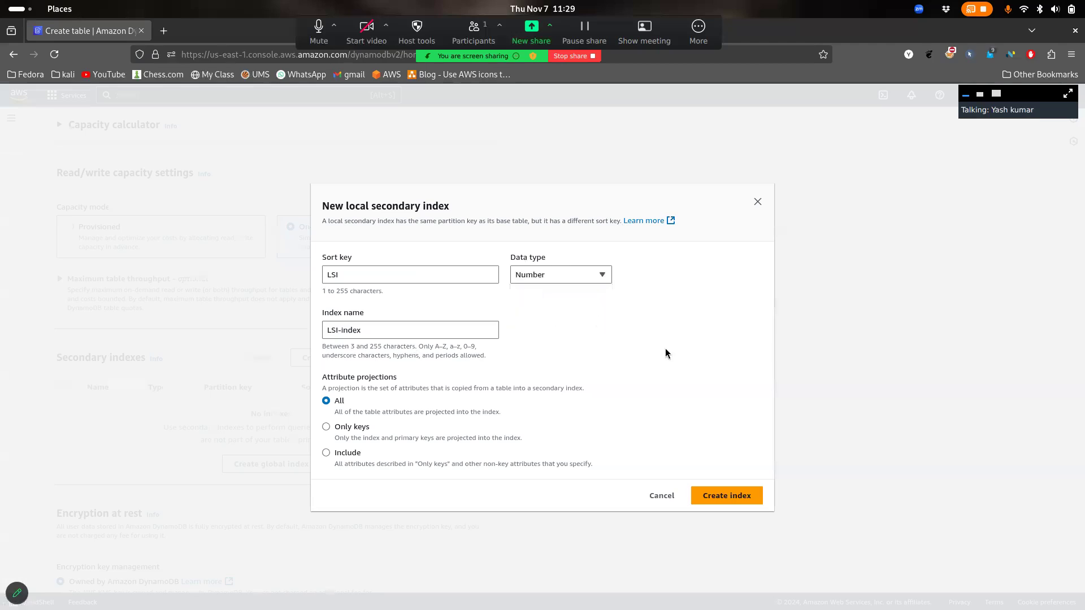
Compare the projection options, settle on All attributes, and create LSI-index
drag(355, 377, 420, 397)
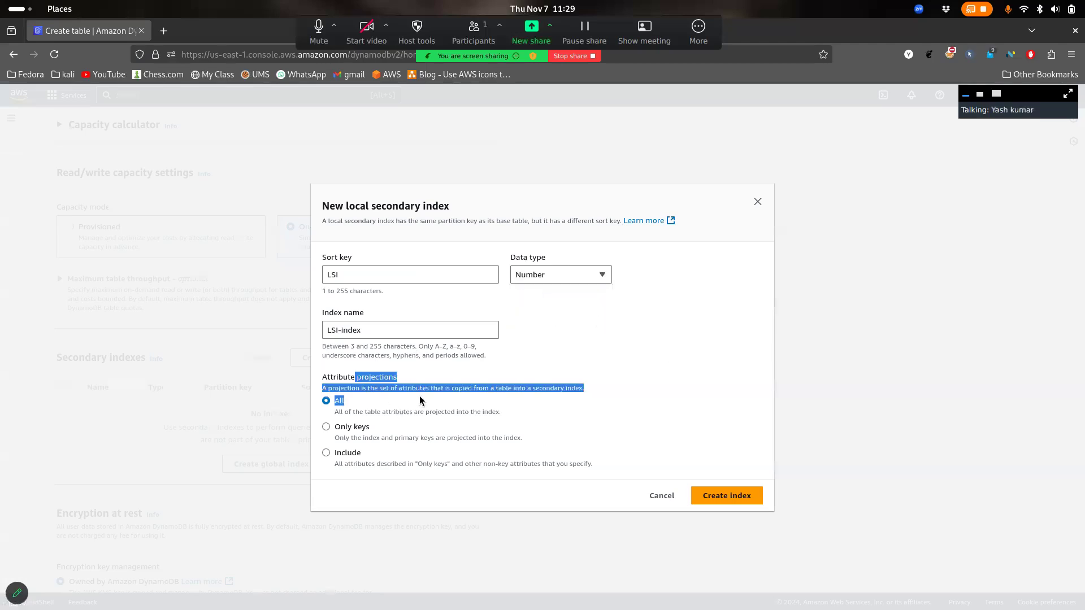
click(420, 397)
drag(395, 275, 322, 275)
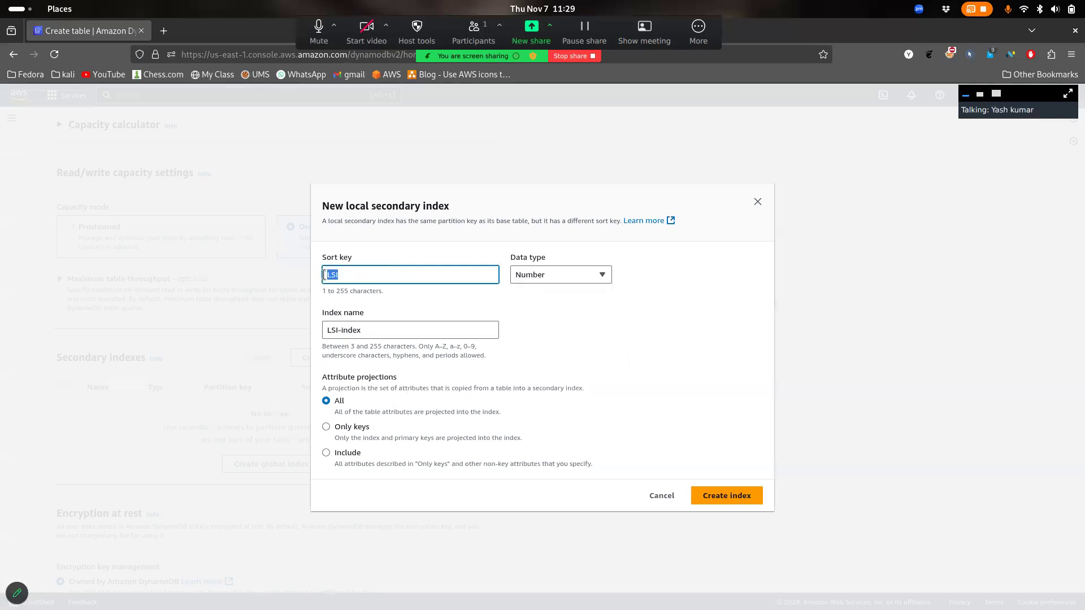
click(387, 411)
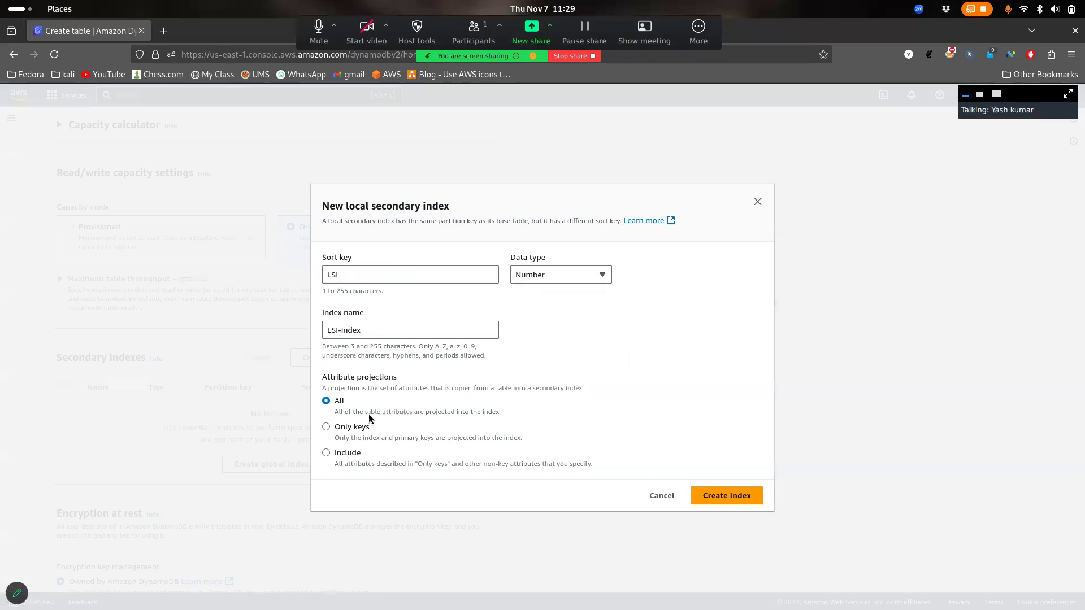
drag(342, 402, 401, 429)
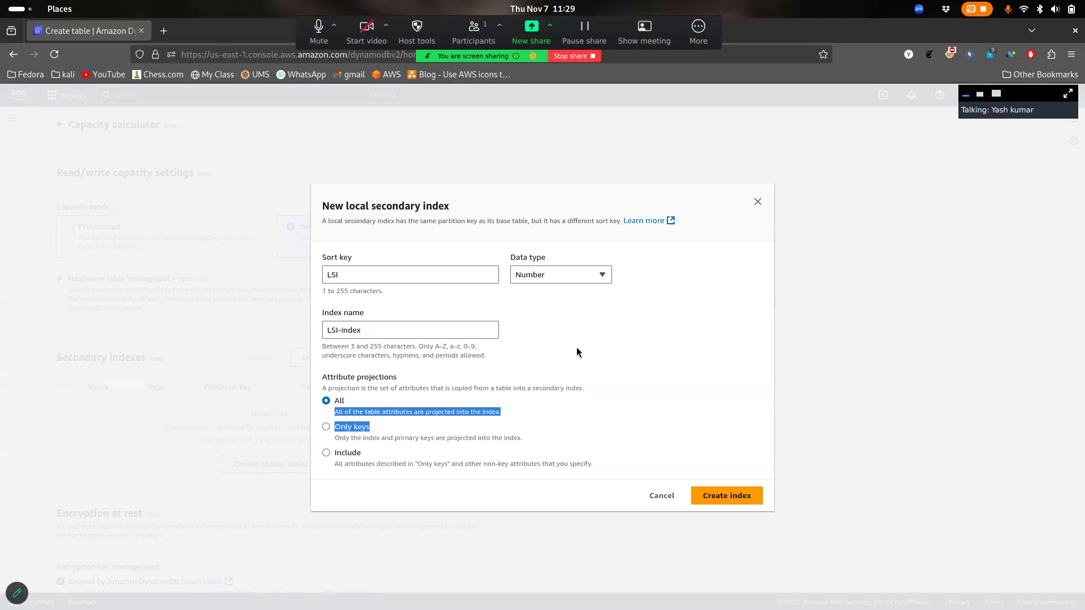
click(468, 460)
click(467, 460)
click(382, 458)
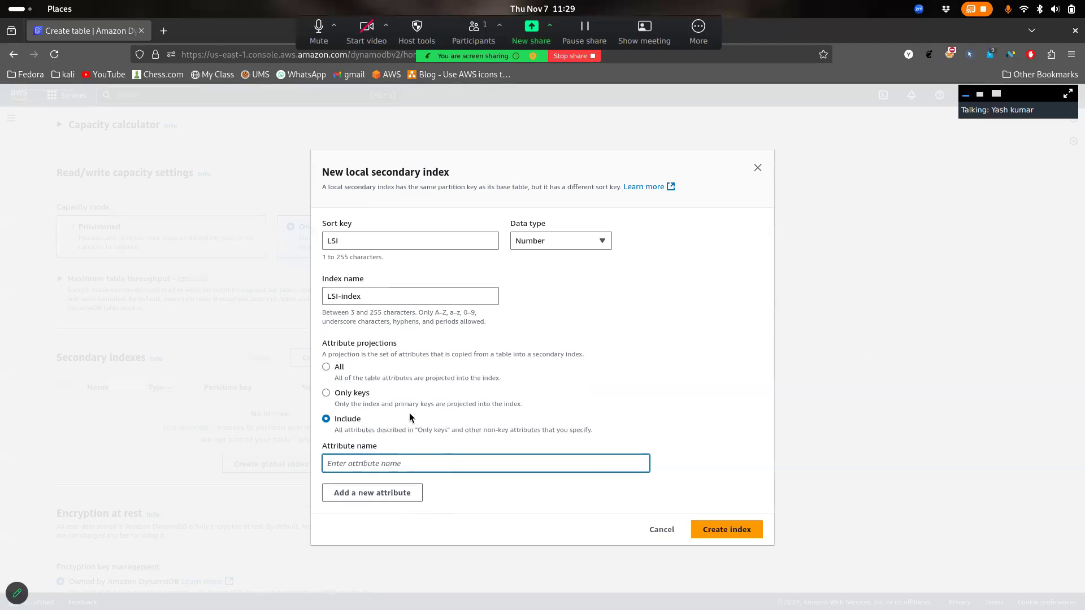
click(362, 404)
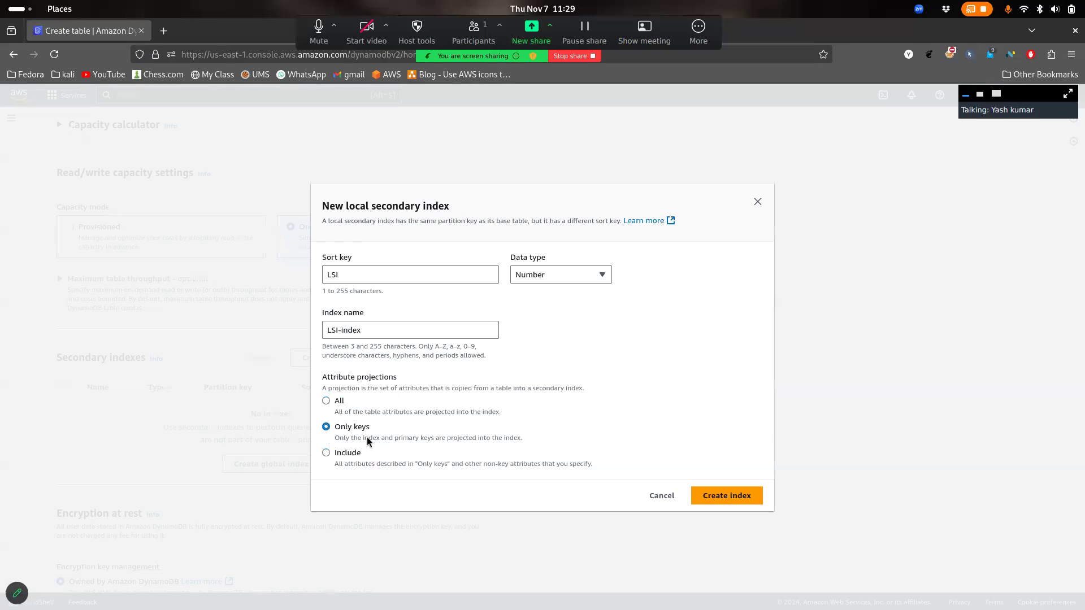
mouse_move(529, 433)
mouse_down()
mouse_move(403, 438)
mouse_move(534, 437)
mouse_up()
click(535, 437)
click(339, 415)
click(725, 496)
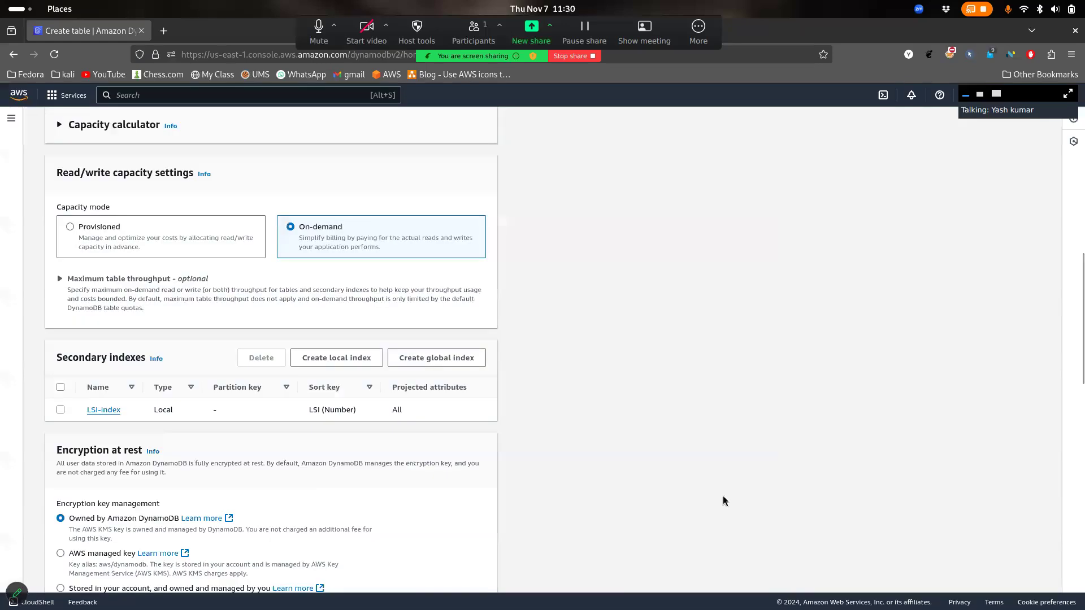
Create the employees table, then open its indexes to find LSI-index listed
scroll(673, 487, down, 10)
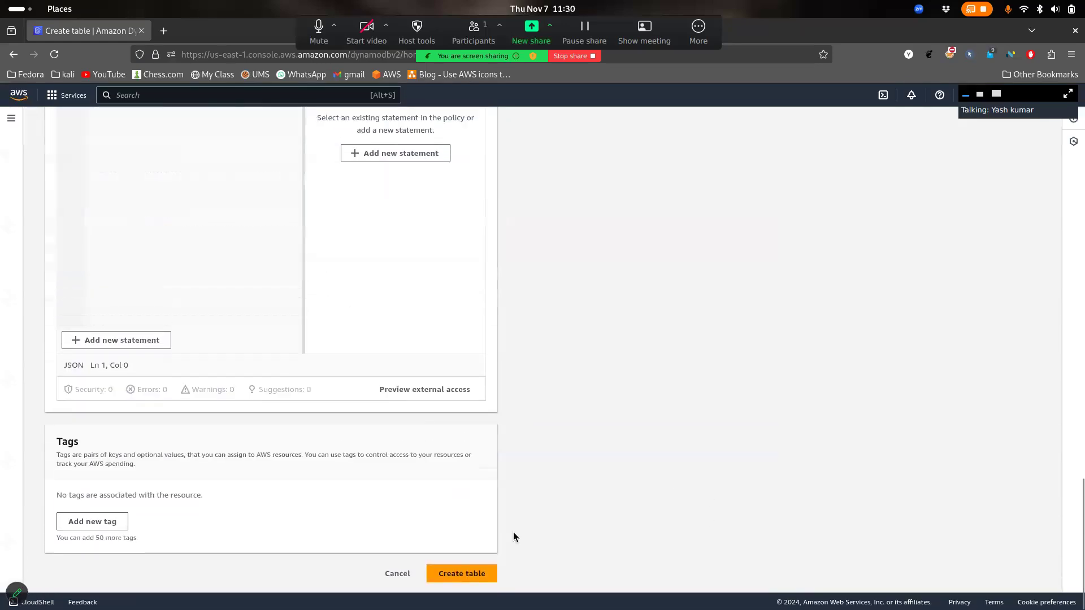
click(462, 573)
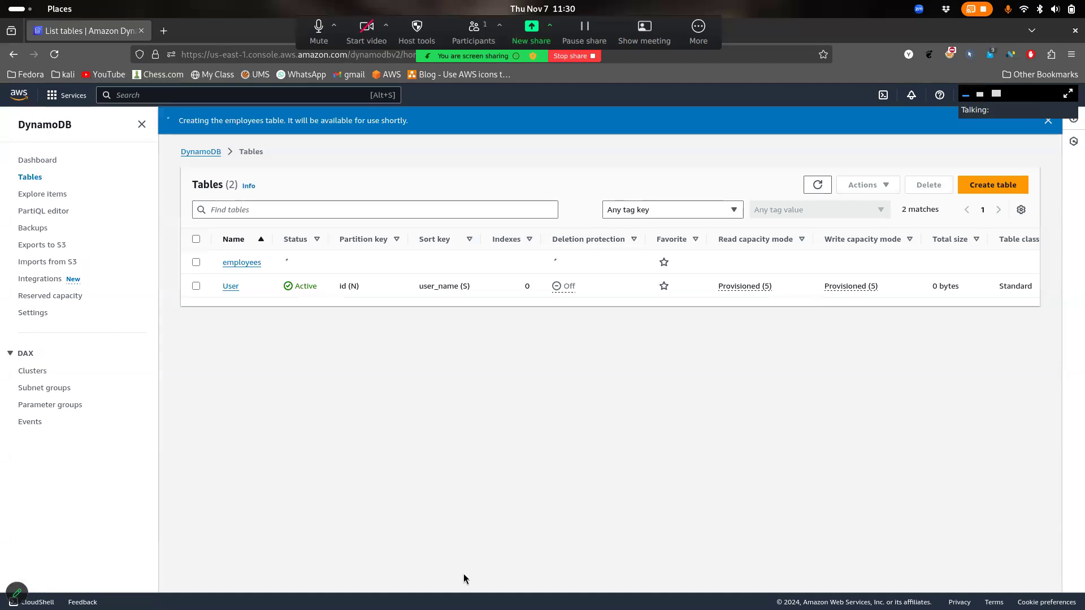
click(819, 184)
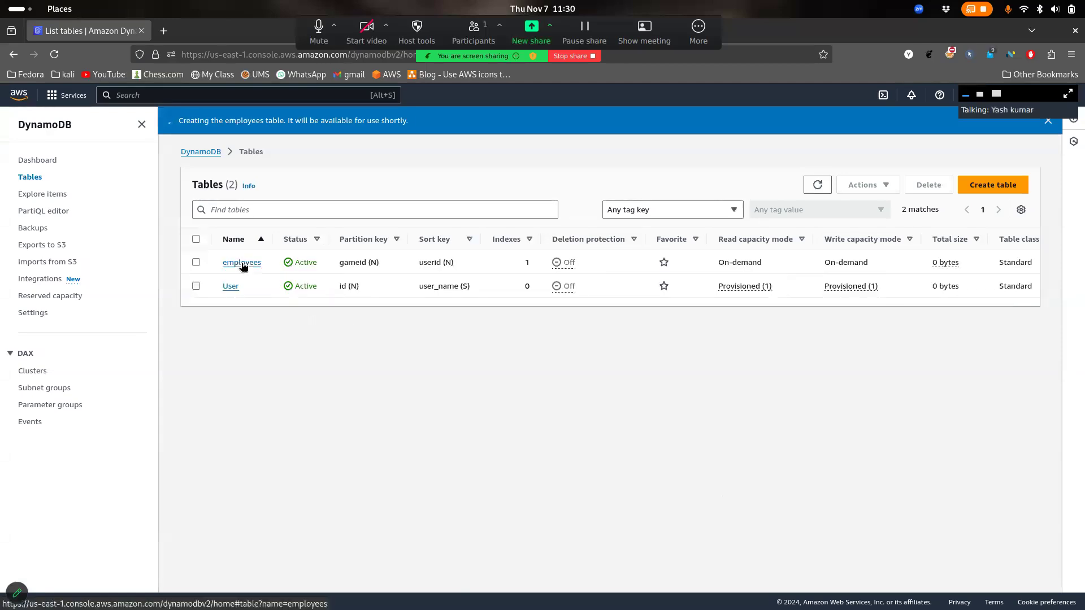
click(242, 263)
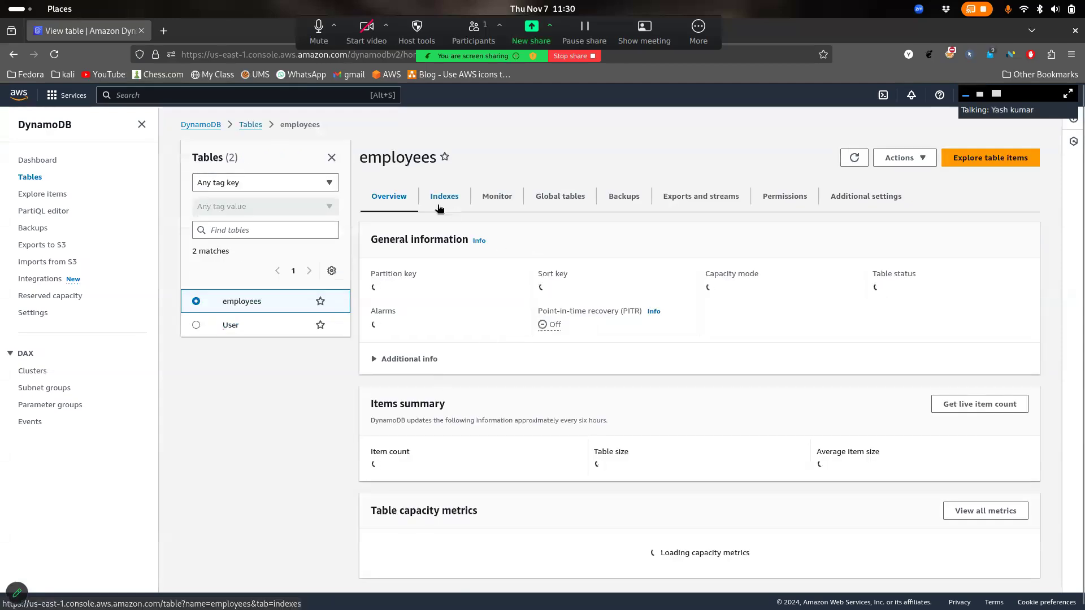
click(439, 208)
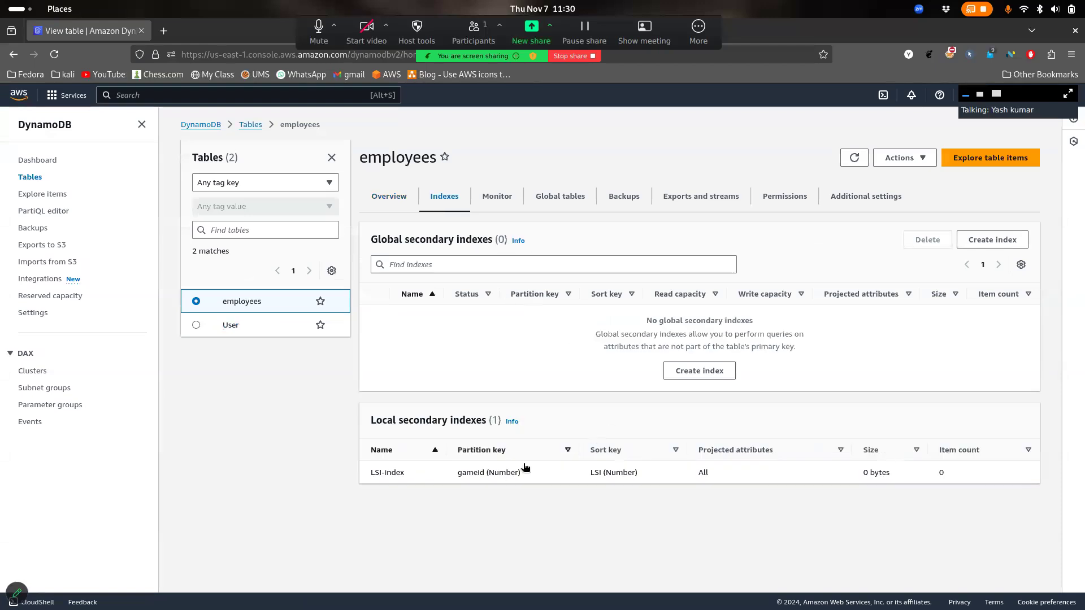
drag(485, 474, 713, 518)
click(713, 519)
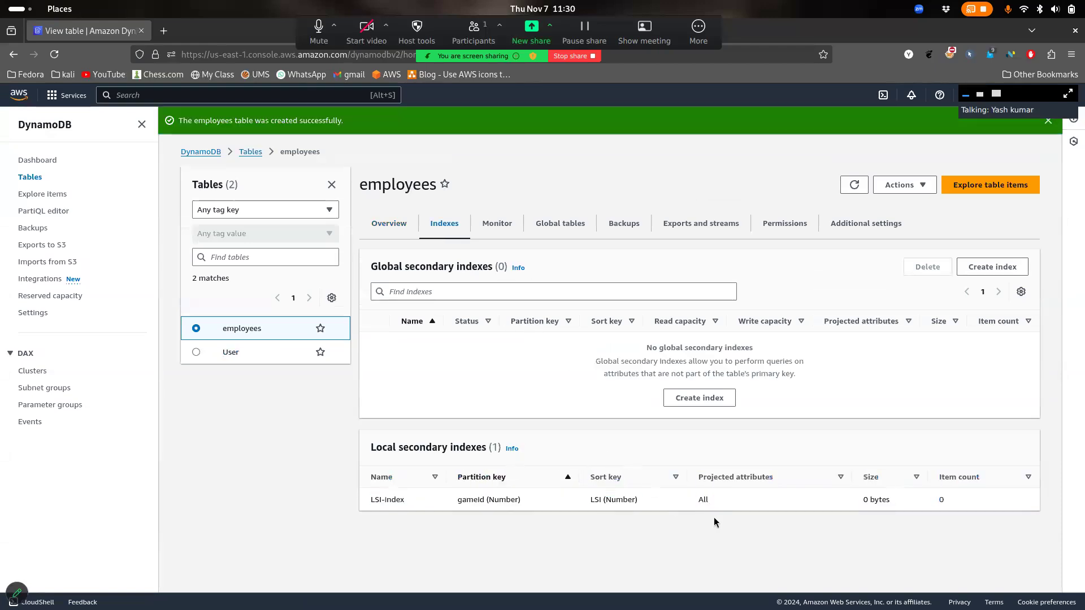
Read the local secondary index help, noting LSIs can only be made at table creation
click(512, 449)
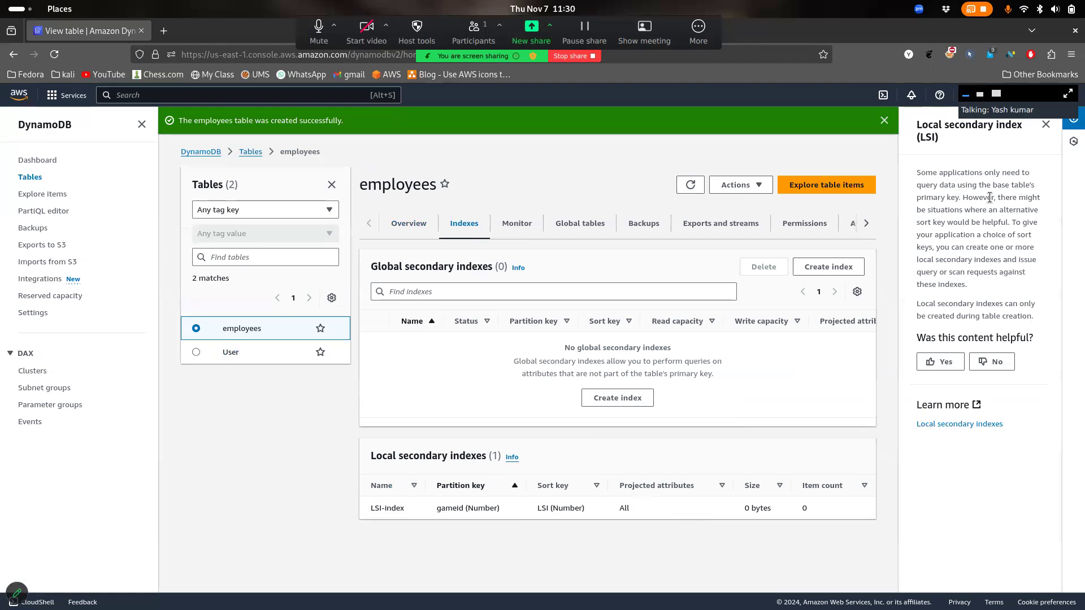
drag(974, 213, 993, 222)
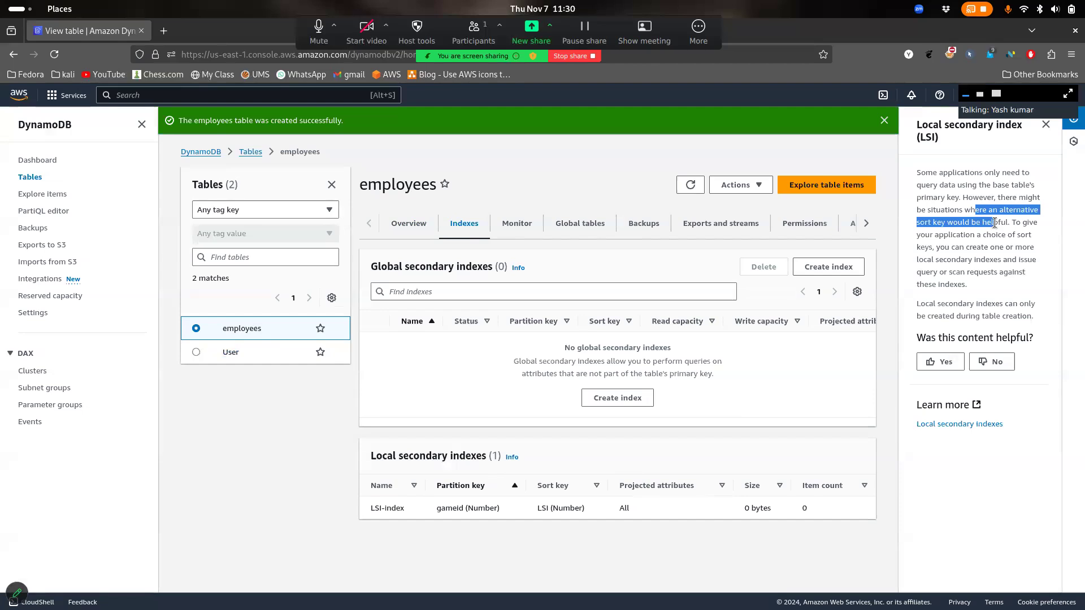
click(994, 223)
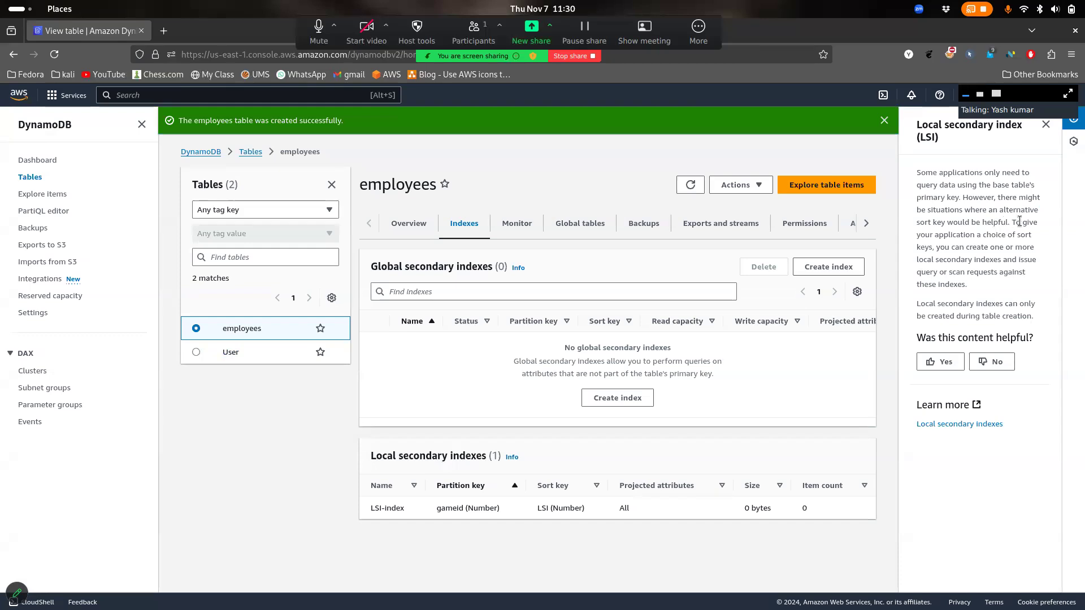
drag(994, 247, 986, 235)
click(994, 258)
drag(962, 284, 926, 212)
click(926, 220)
drag(1030, 314, 1003, 298)
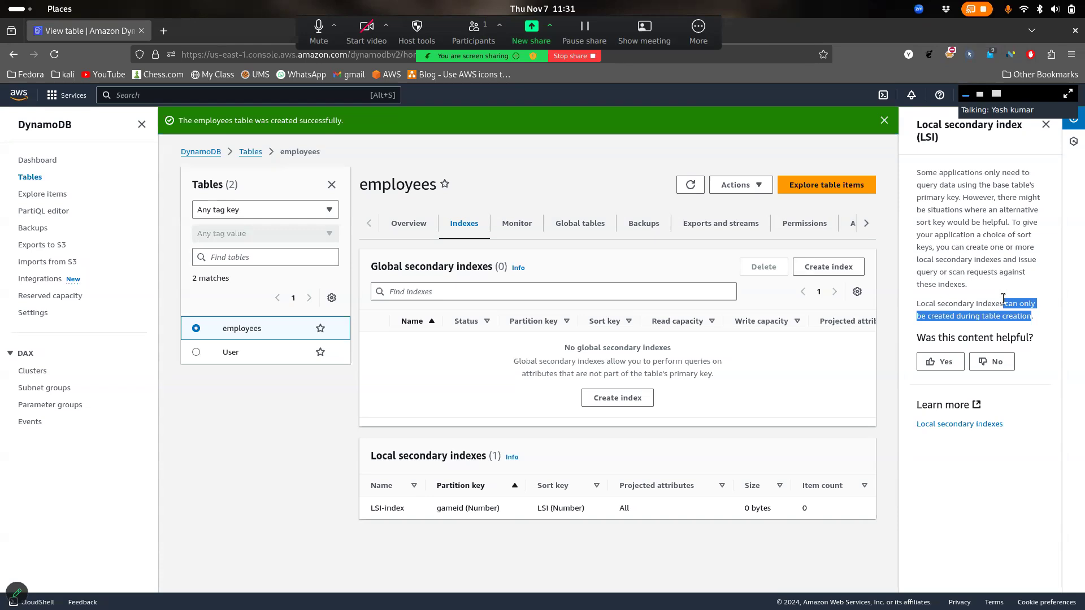
click(1003, 298)
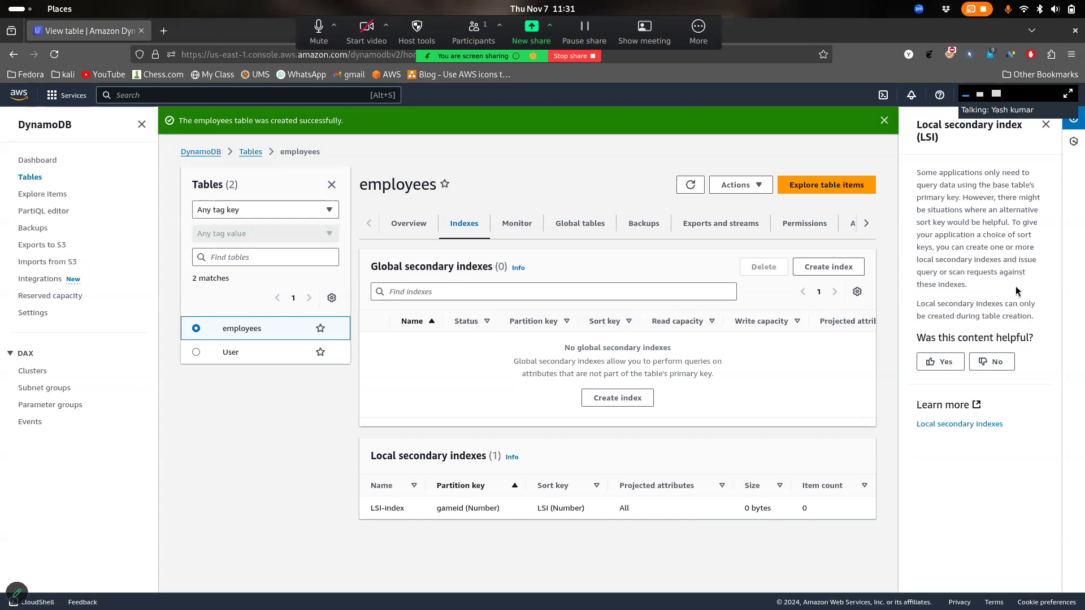
click(1045, 124)
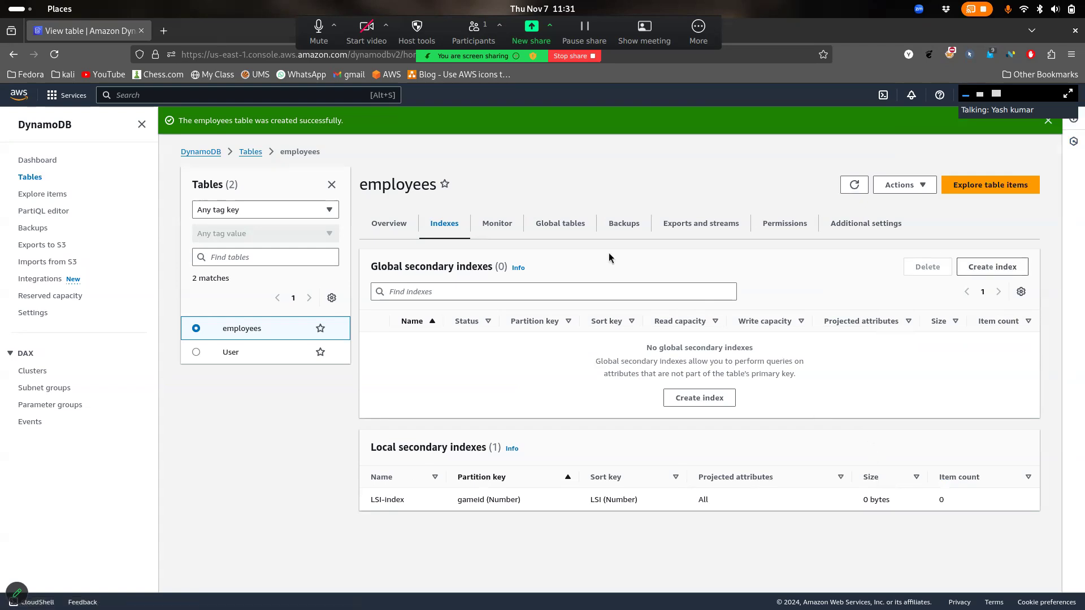
Glance over the employees table's overview and indexes, then explore its items
click(385, 236)
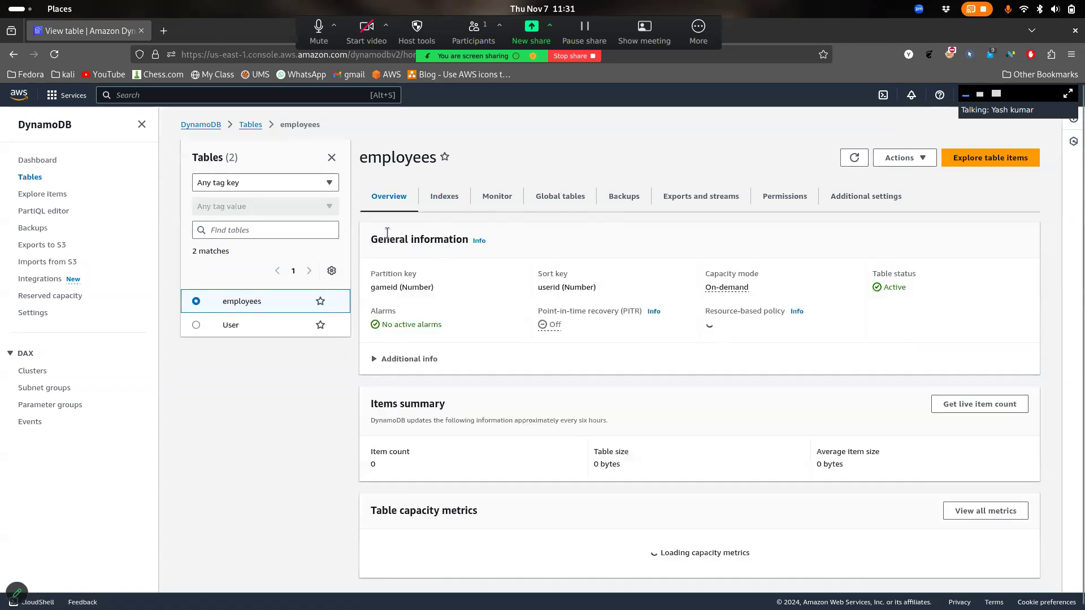
scroll(799, 361, down, 2)
scroll(798, 361, up, 2)
click(451, 203)
click(398, 208)
click(1008, 164)
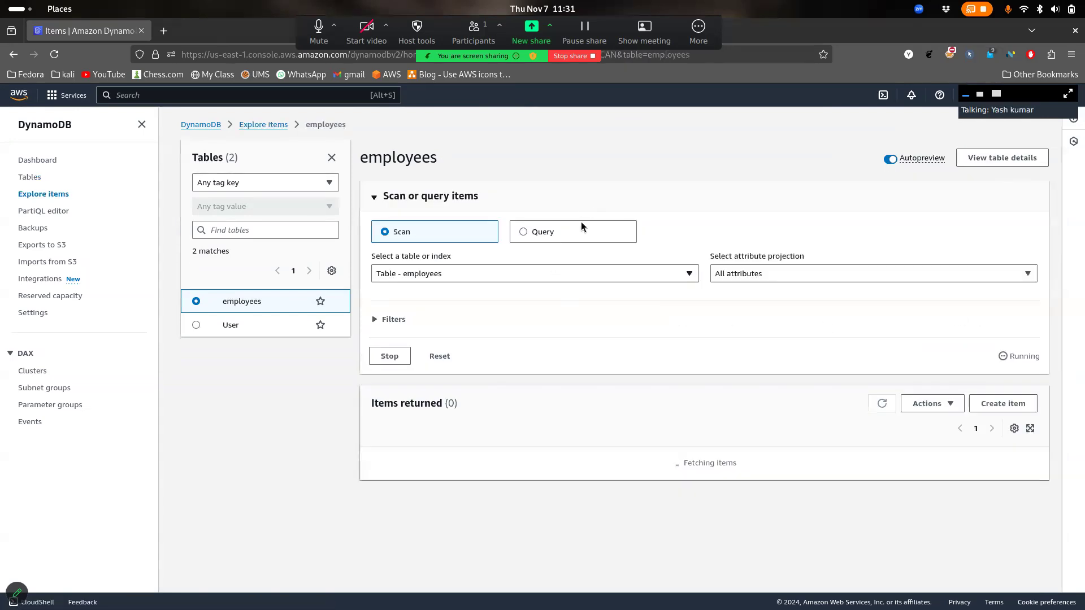
Switch the item explorer to Query and look over the gameid key and filter fields
click(572, 235)
click(636, 317)
drag(456, 299, 371, 298)
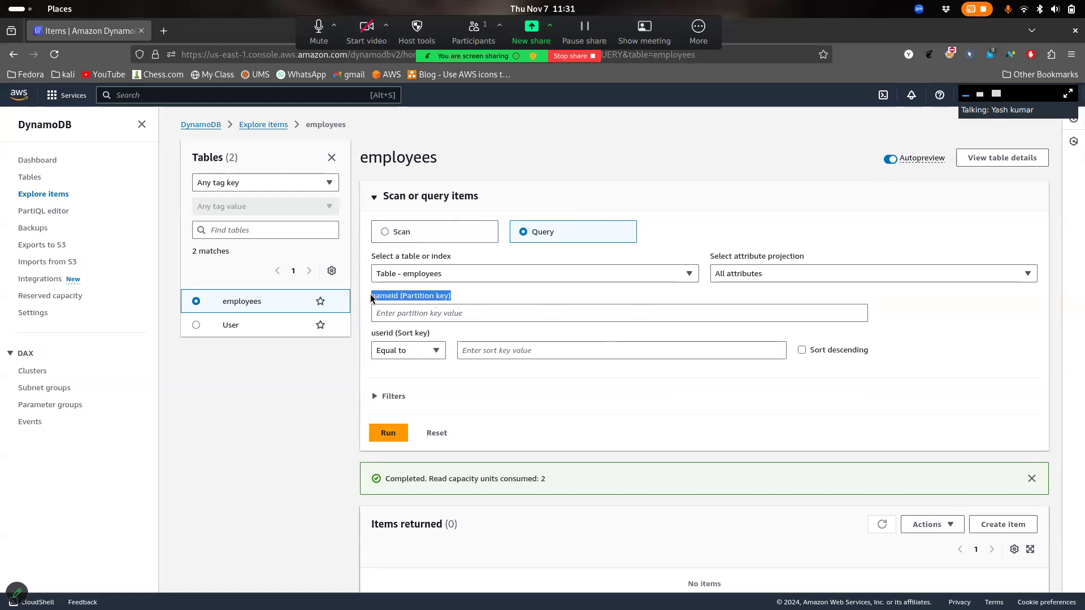
click(495, 312)
drag(452, 296, 407, 297)
click(389, 398)
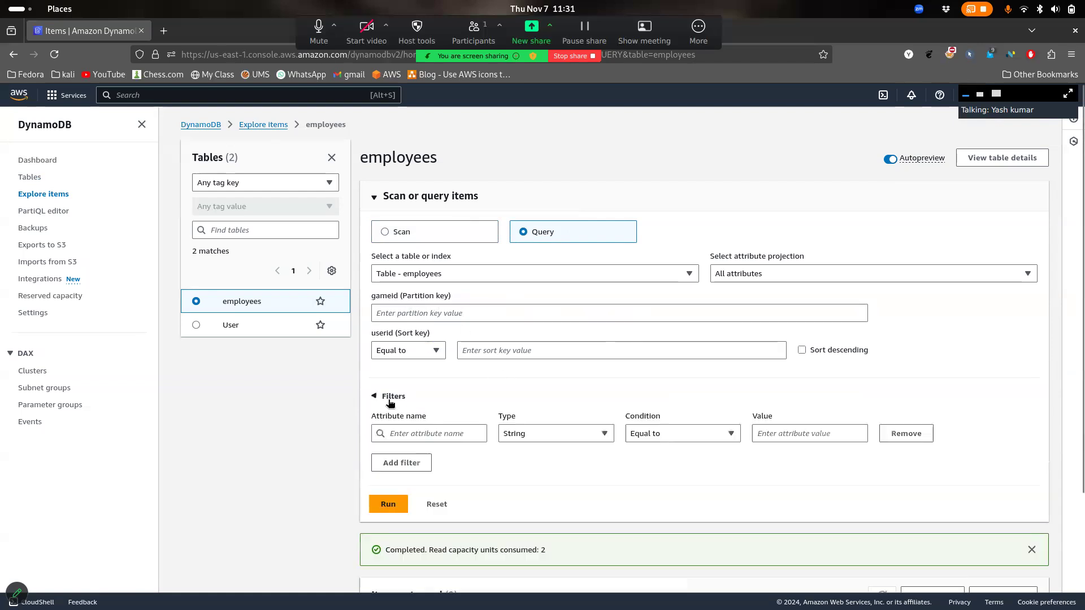
click(390, 398)
scroll(508, 472, down, 2)
scroll(509, 472, up, 2)
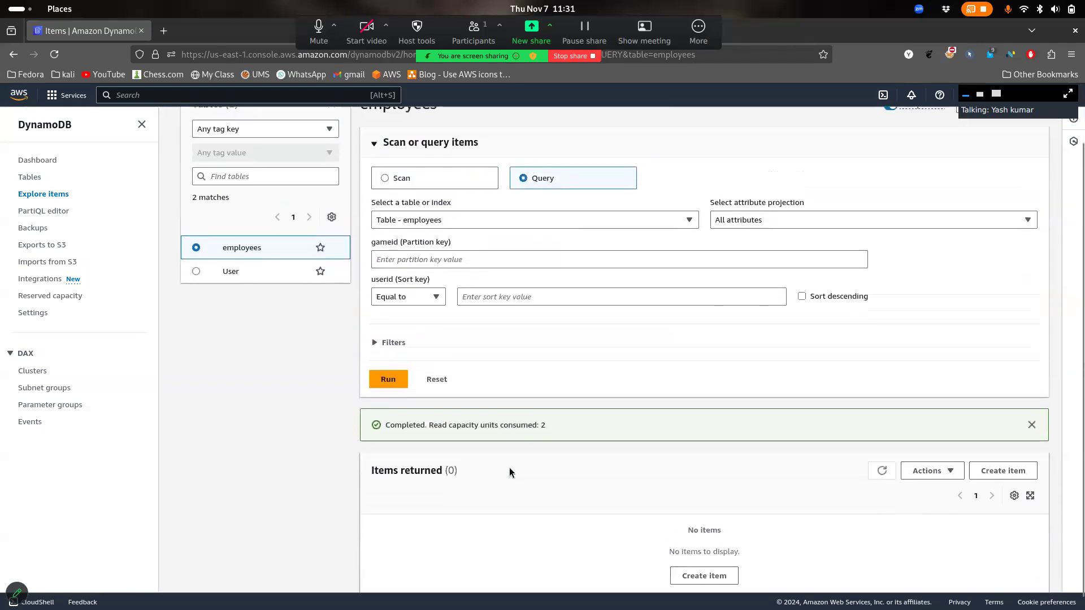
Point the query at Index LSI-index instead of the base table
click(767, 277)
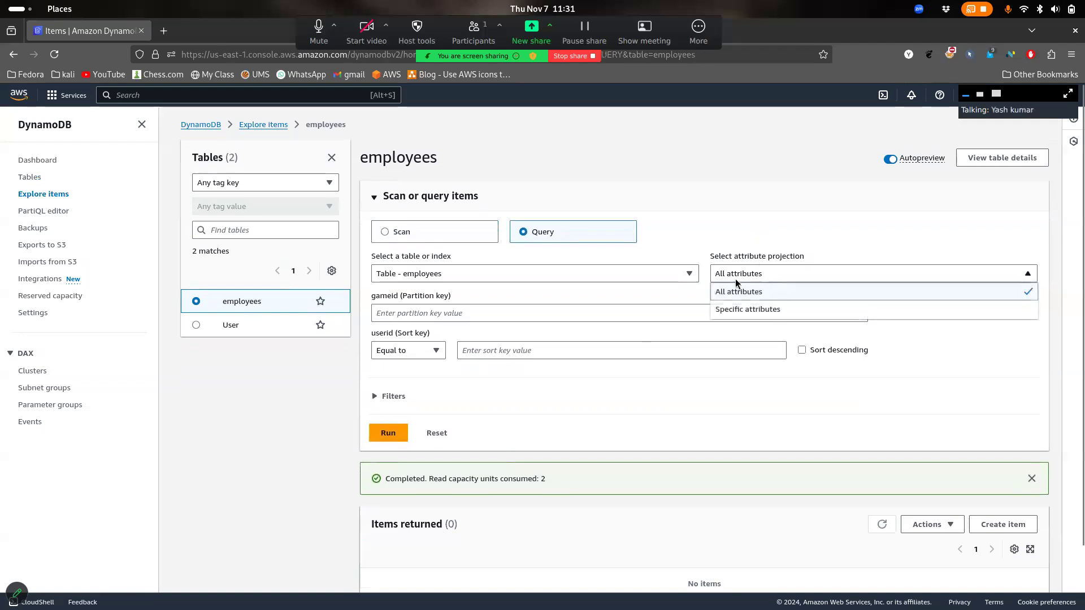
click(651, 275)
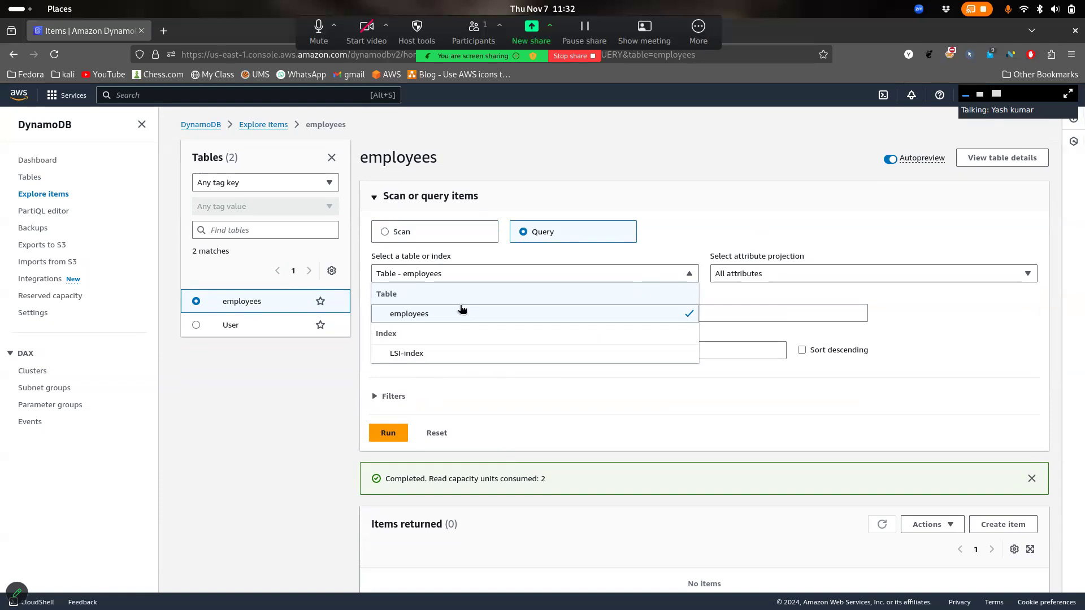
click(448, 353)
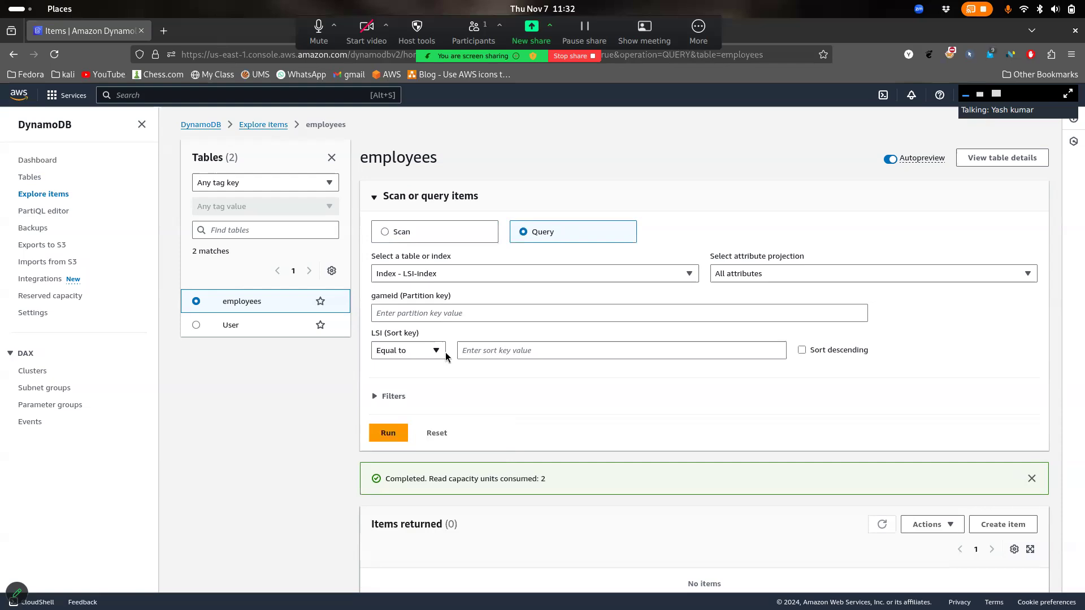
click(617, 271)
click(617, 272)
drag(464, 195, 394, 194)
click(416, 195)
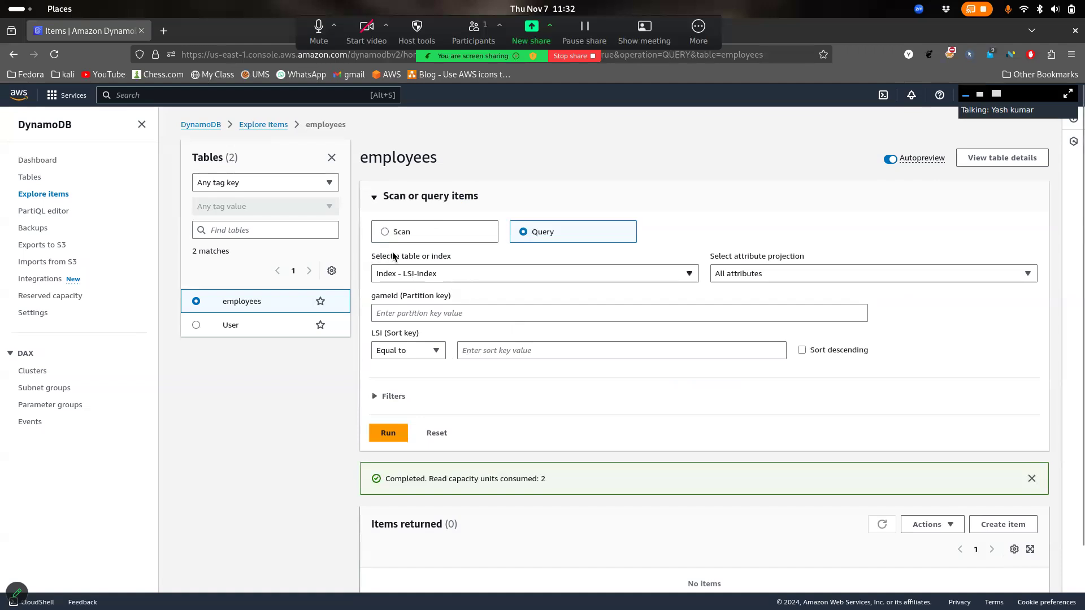
drag(453, 252, 453, 261)
click(480, 272)
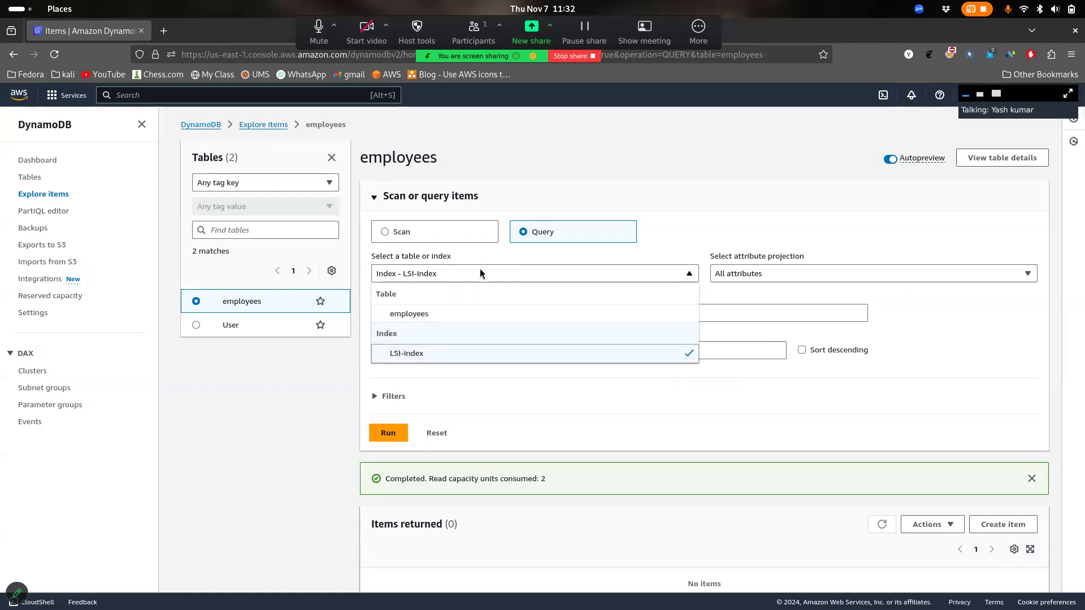
Reopen employees from the Tables list and begin a global secondary index from its Indexes section
click(272, 125)
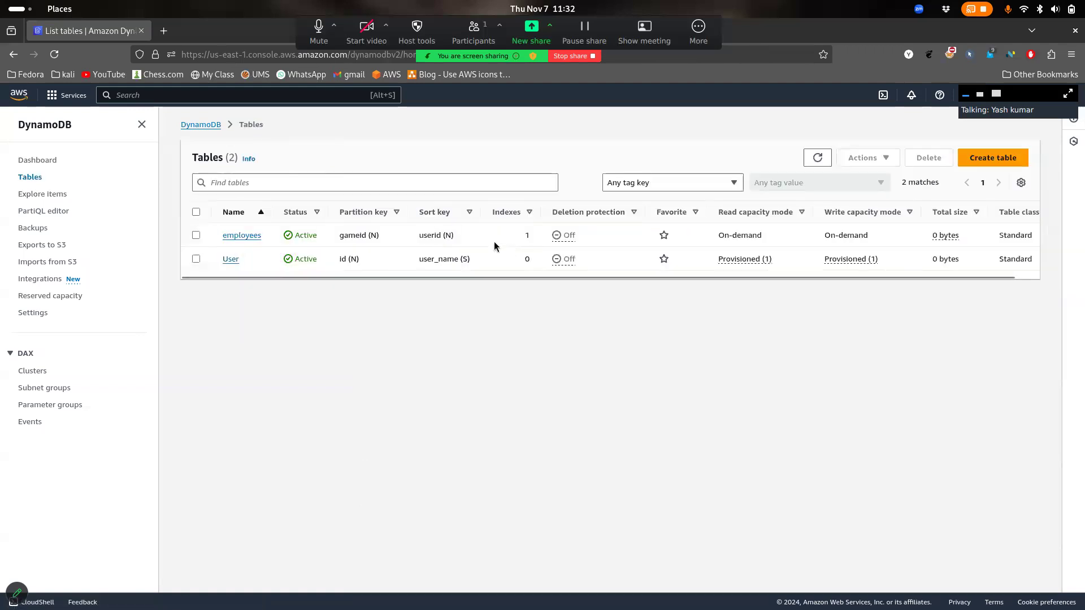
click(241, 235)
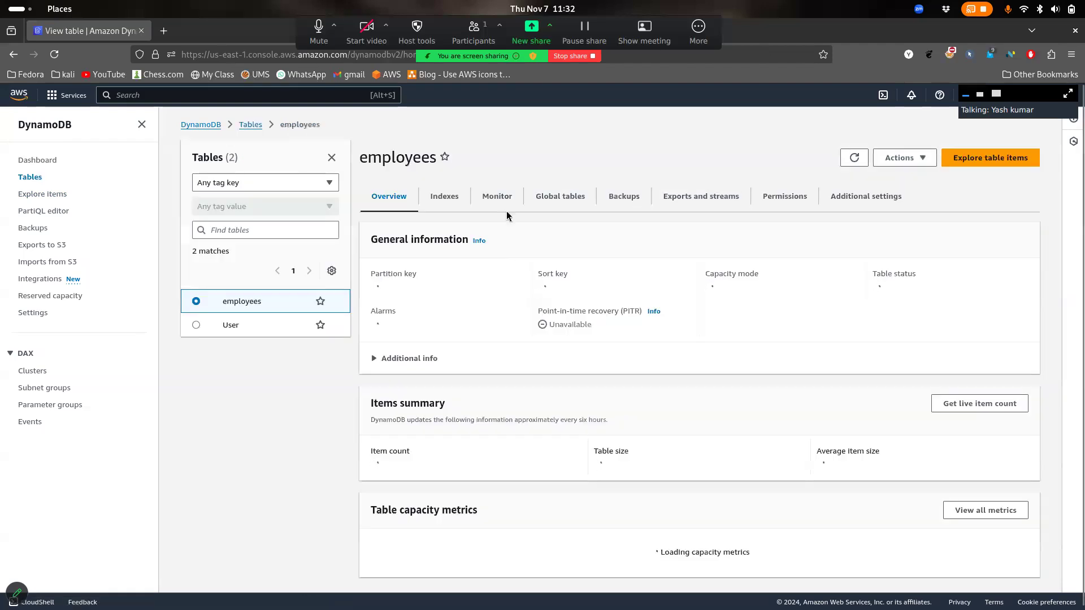
click(444, 198)
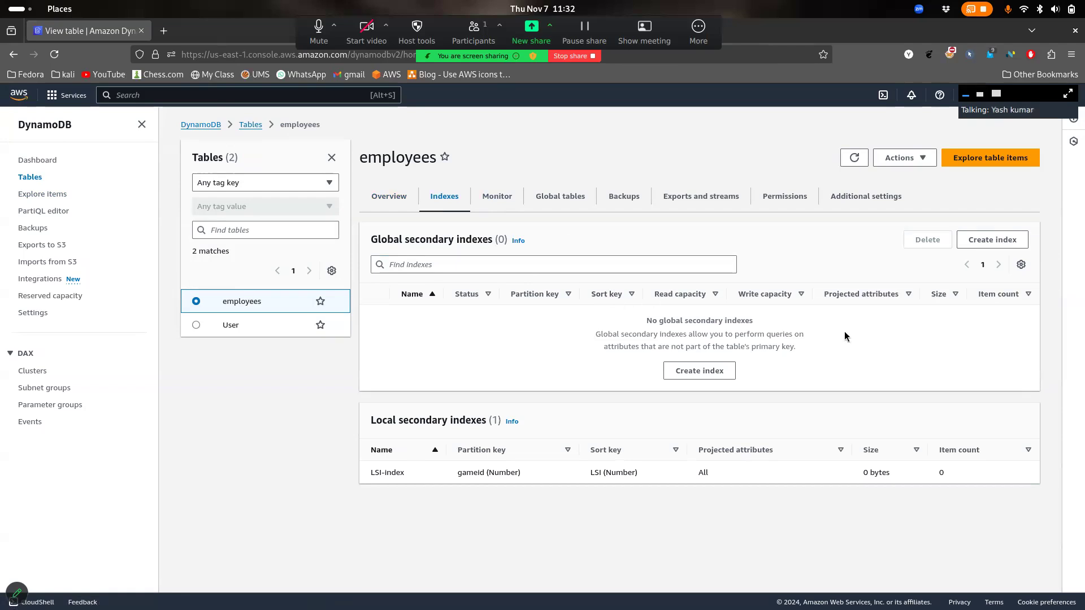
drag(595, 334, 785, 347)
click(699, 373)
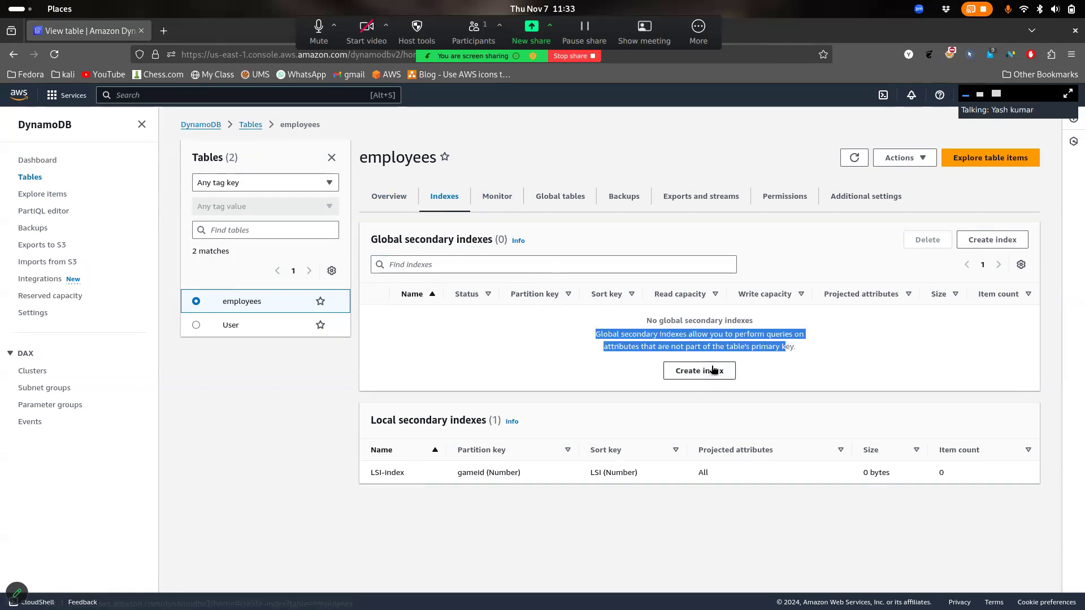
Sketch an on-screen diagram of the base table feeding a global secondary index
scroll(489, 289, down, 2)
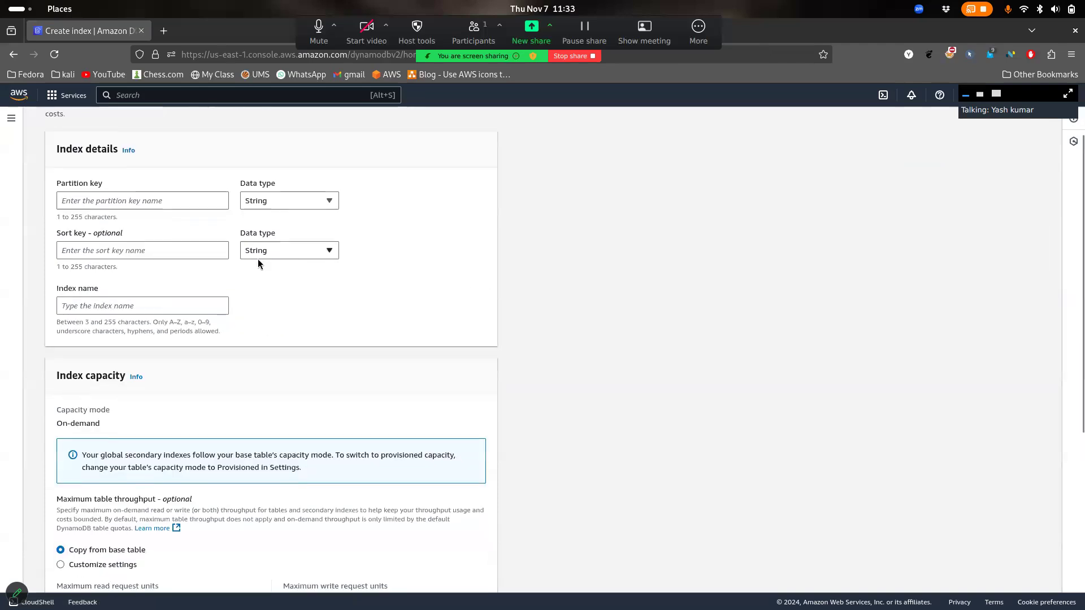
scroll(257, 264, down, 3)
scroll(258, 264, down, 1)
scroll(258, 263, up, 6)
scroll(257, 264, down, 8)
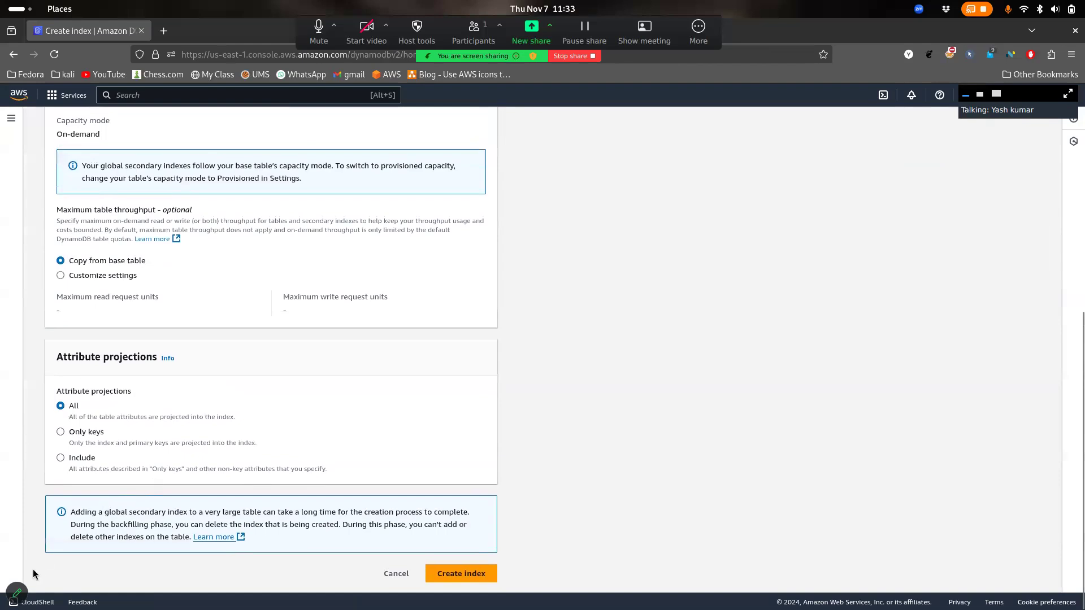
click(26, 595)
mouse_move(589, 222)
mouse_down()
mouse_move(602, 370)
mouse_move(676, 201)
mouse_move(592, 224)
mouse_move(597, 245)
mouse_up()
mouse_move(816, 193)
mouse_down()
mouse_move(921, 320)
mouse_move(868, 170)
mouse_move(826, 246)
mouse_up()
mouse_move(837, 125)
mouse_down()
mouse_move(838, 165)
mouse_move(852, 152)
mouse_up()
mouse_move(803, 95)
mouse_down()
mouse_move(786, 100)
mouse_move(814, 113)
mouse_move(812, 84)
mouse_move(842, 105)
mouse_move(860, 90)
mouse_move(858, 108)
mouse_move(884, 83)
mouse_move(914, 74)
mouse_move(923, 85)
mouse_move(937, 64)
mouse_up()
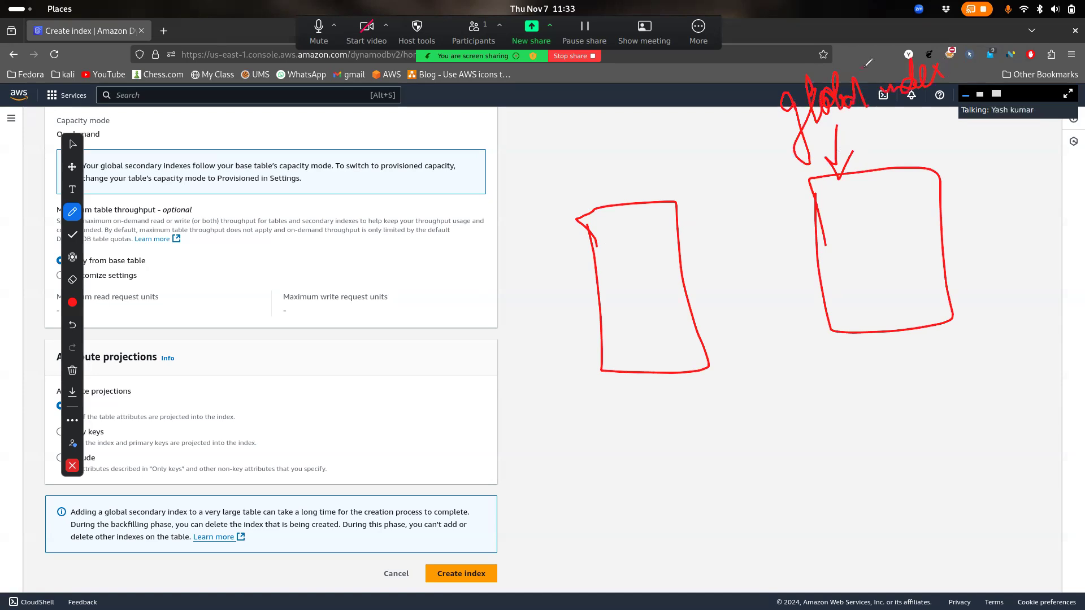
drag(841, 151, 974, 112)
mouse_move(729, 268)
mouse_down()
mouse_move(805, 242)
mouse_move(779, 276)
mouse_up()
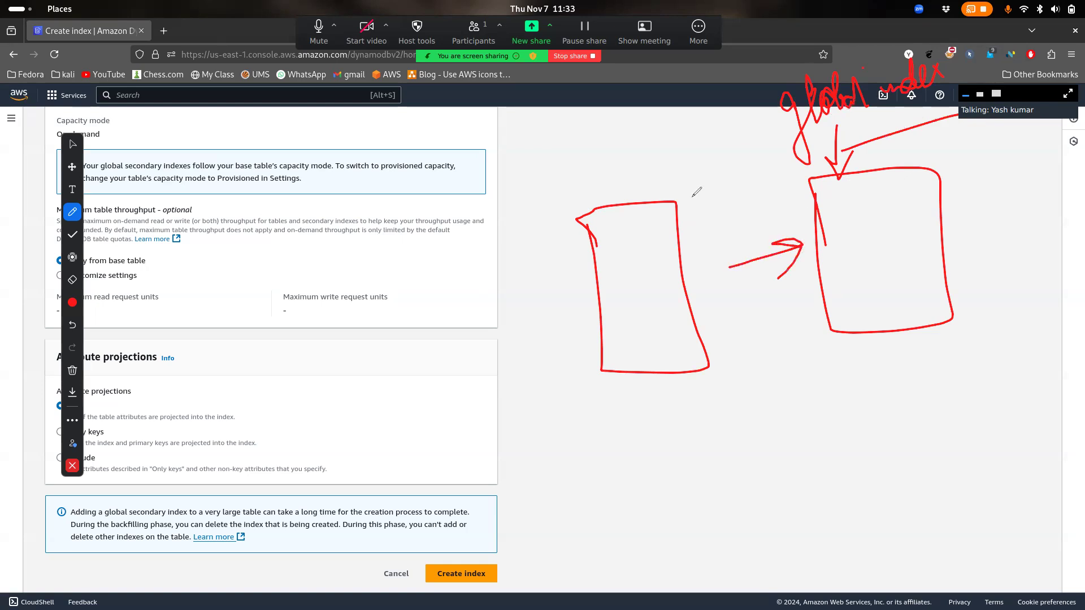
click(72, 466)
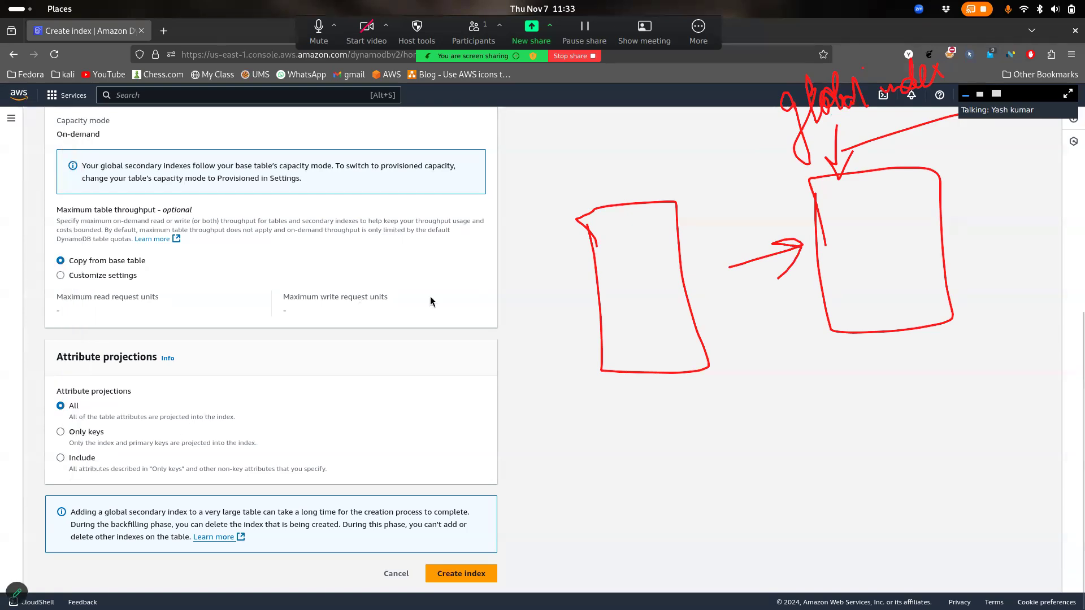
Review the index capacity and maximum throughput settings, then cancel without creating an index
scroll(438, 302, up, 6)
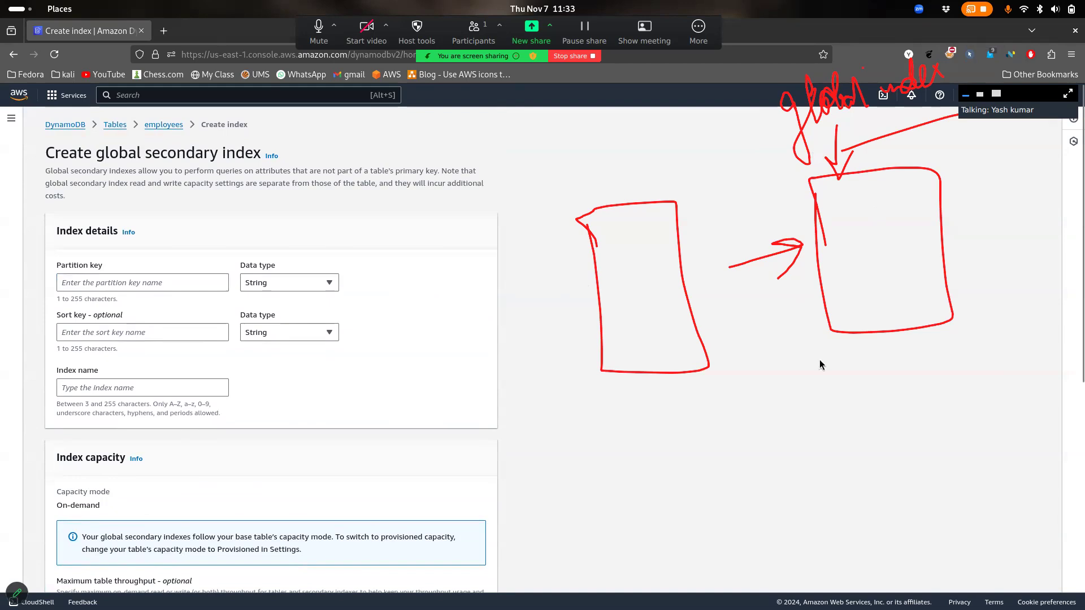
scroll(577, 367, down, 5)
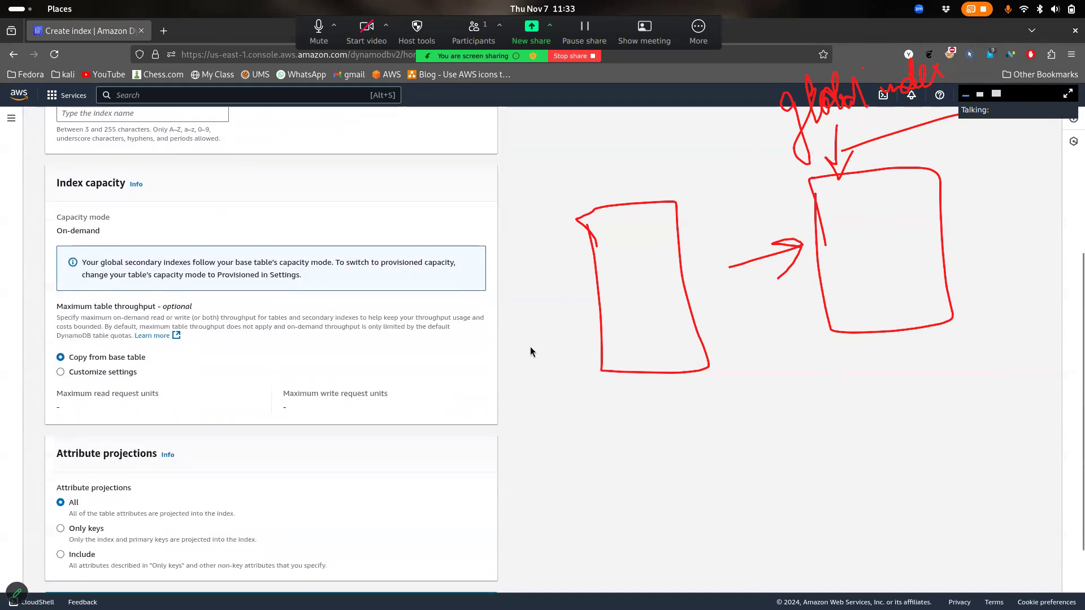
drag(110, 194, 152, 196)
click(152, 195)
drag(731, 319, 956, 284)
click(955, 284)
scroll(304, 347, down, 3)
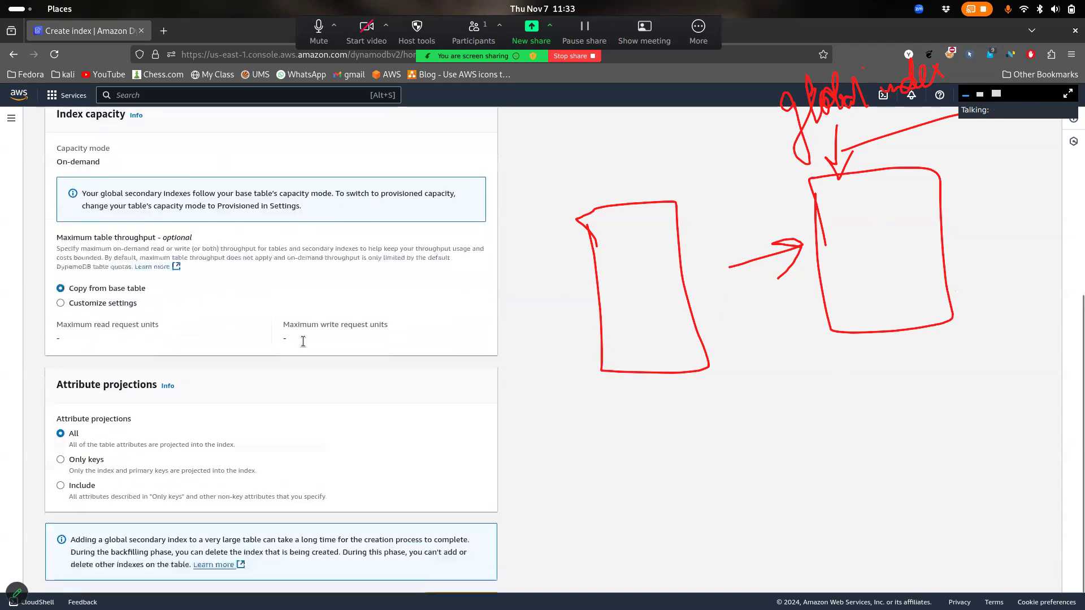
scroll(169, 446, up, 10)
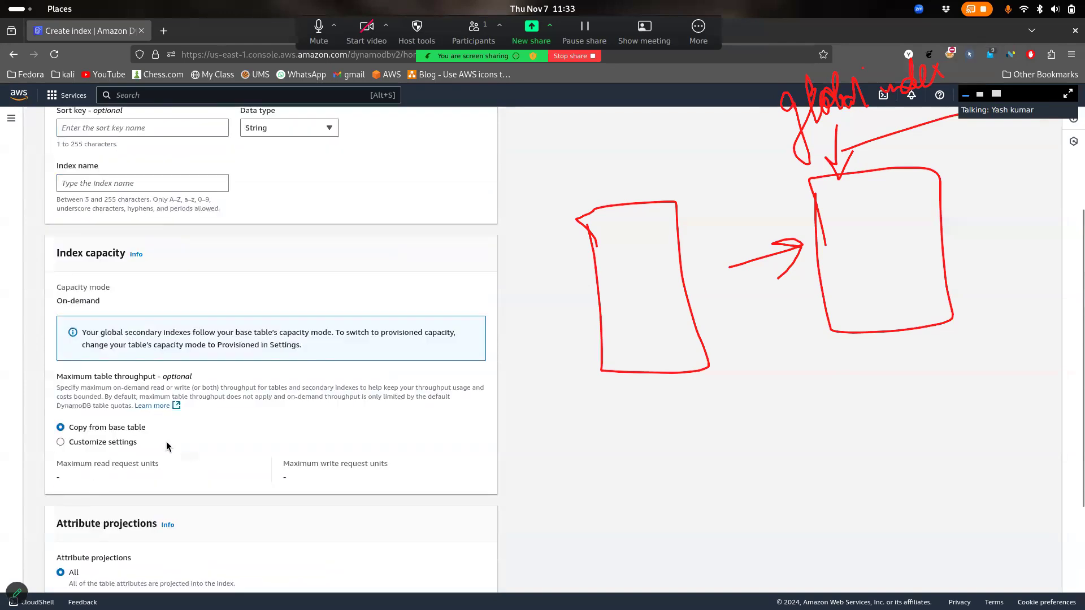
scroll(387, 474, down, 10)
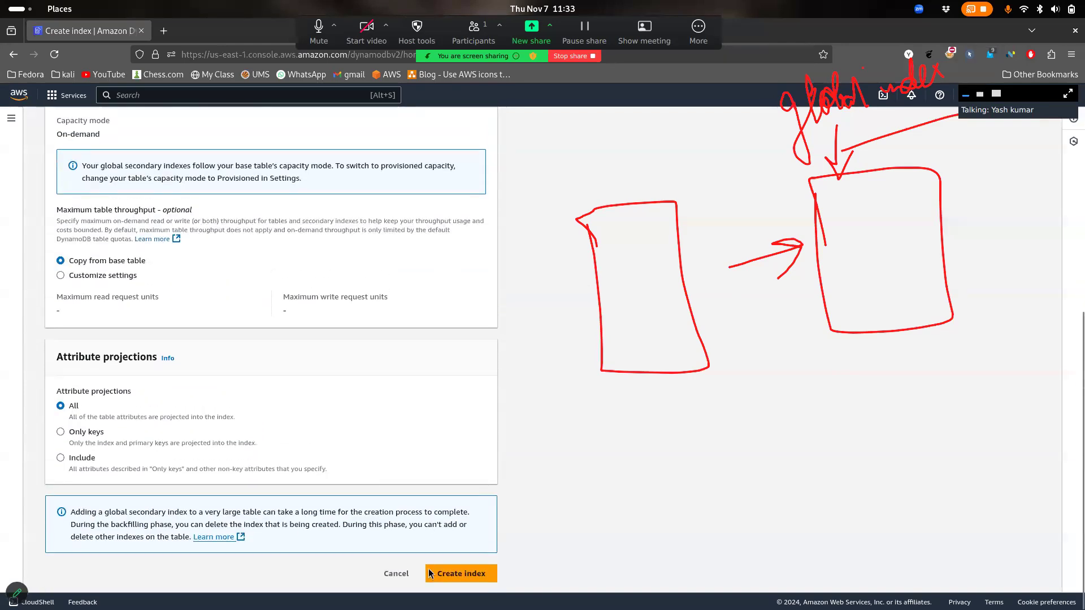
click(398, 579)
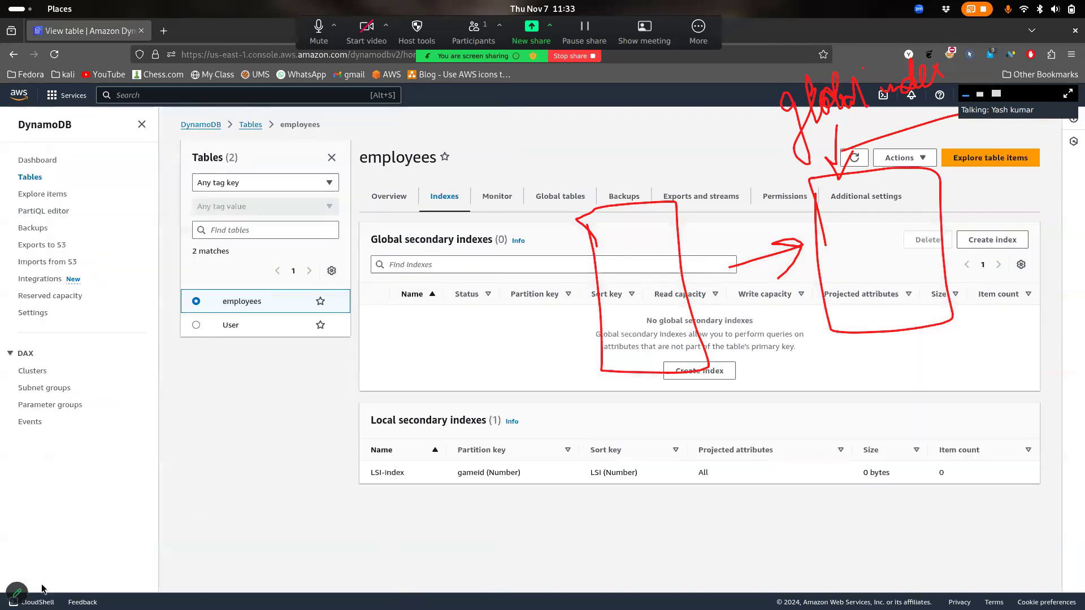
Erase the screen annotations, then go from the employees Overview back to the Tables list
click(17, 592)
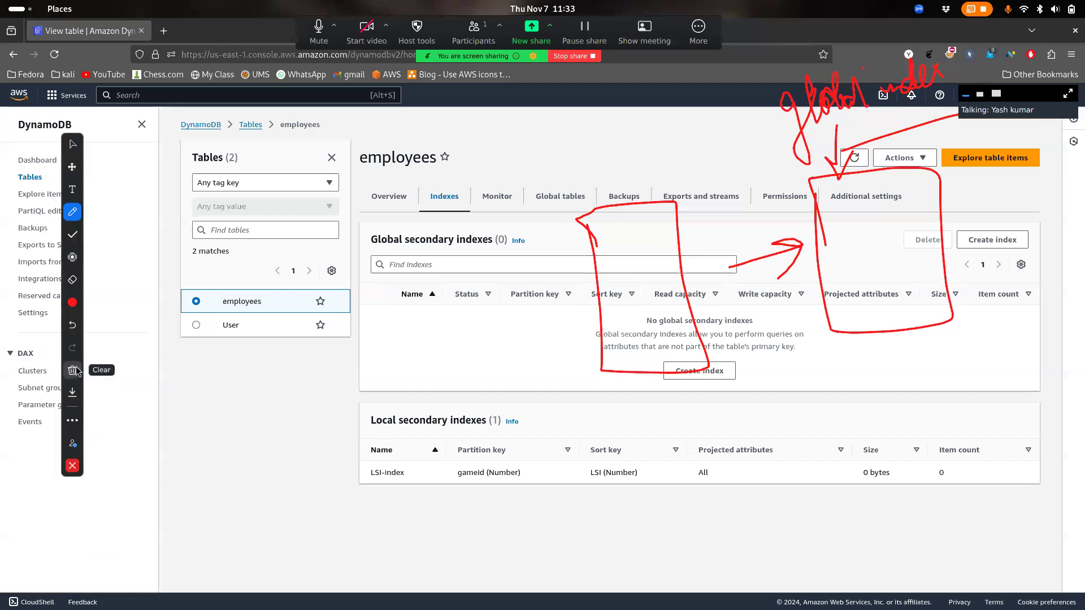
click(73, 370)
click(136, 344)
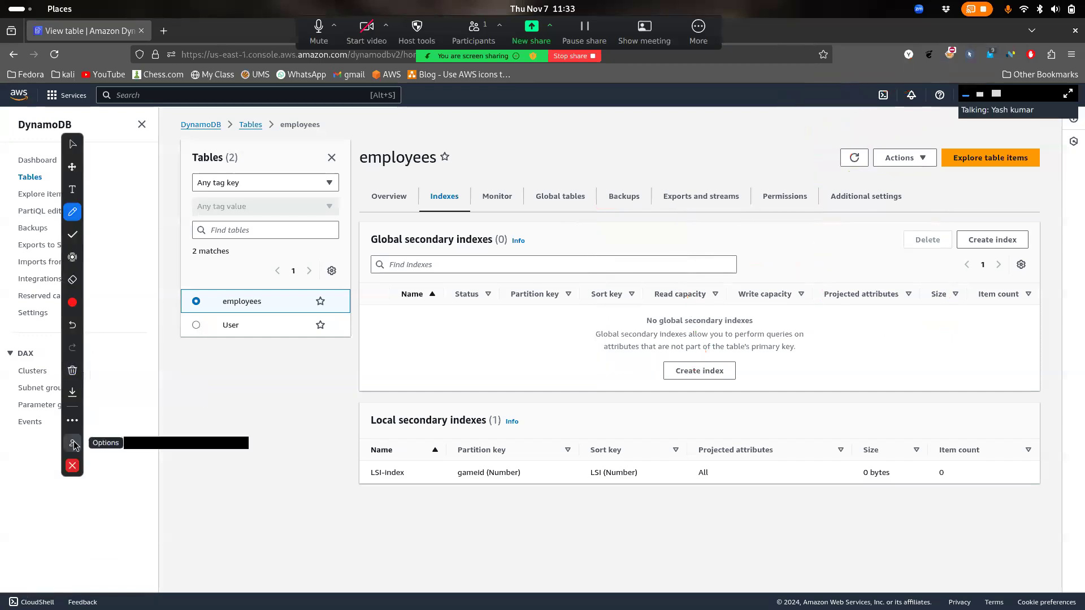
click(73, 465)
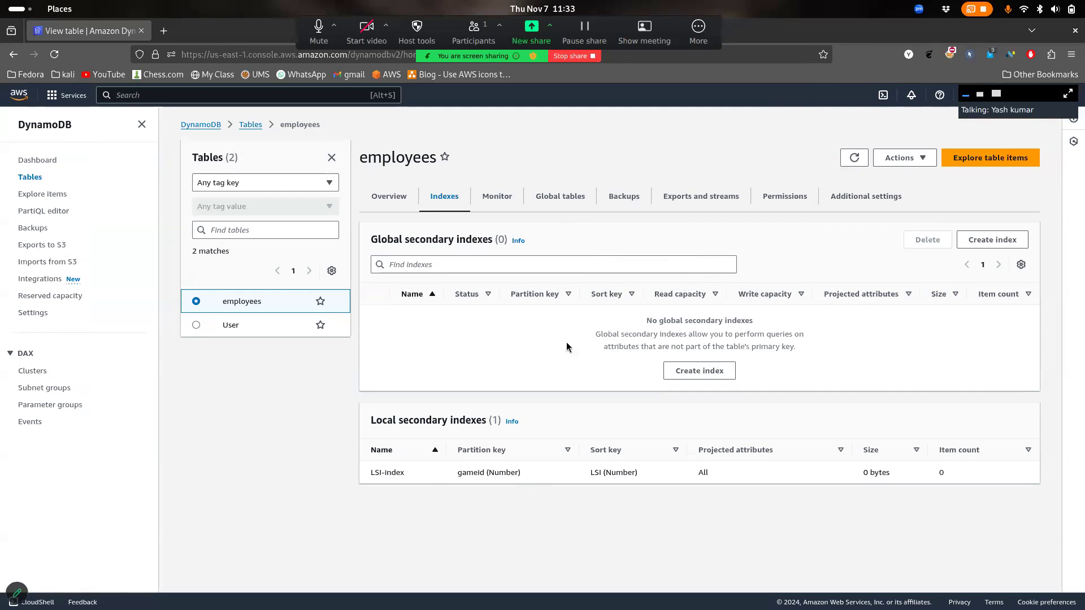
click(388, 206)
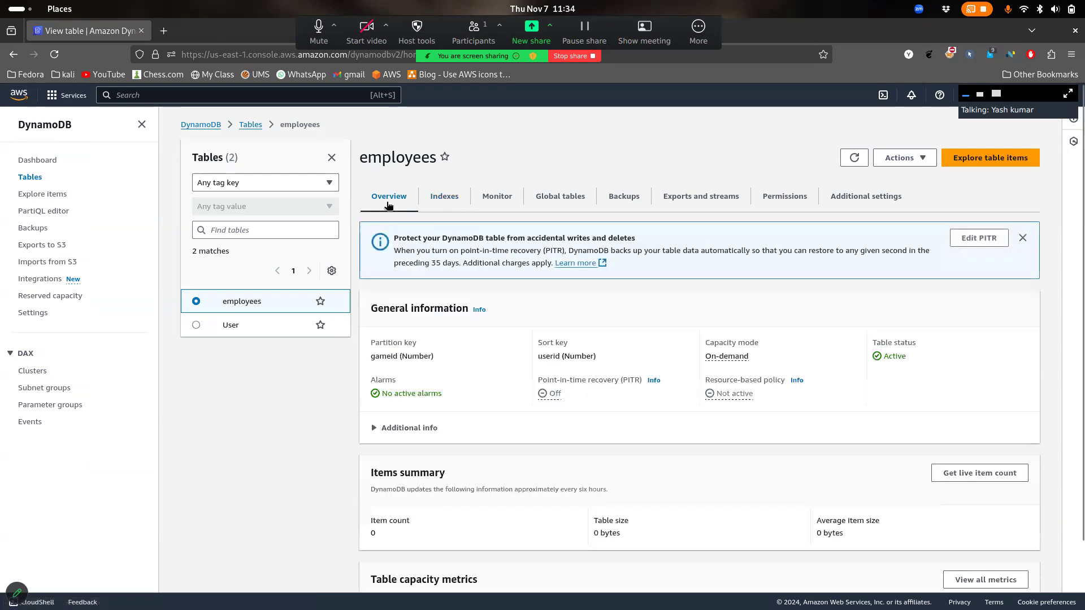
click(254, 126)
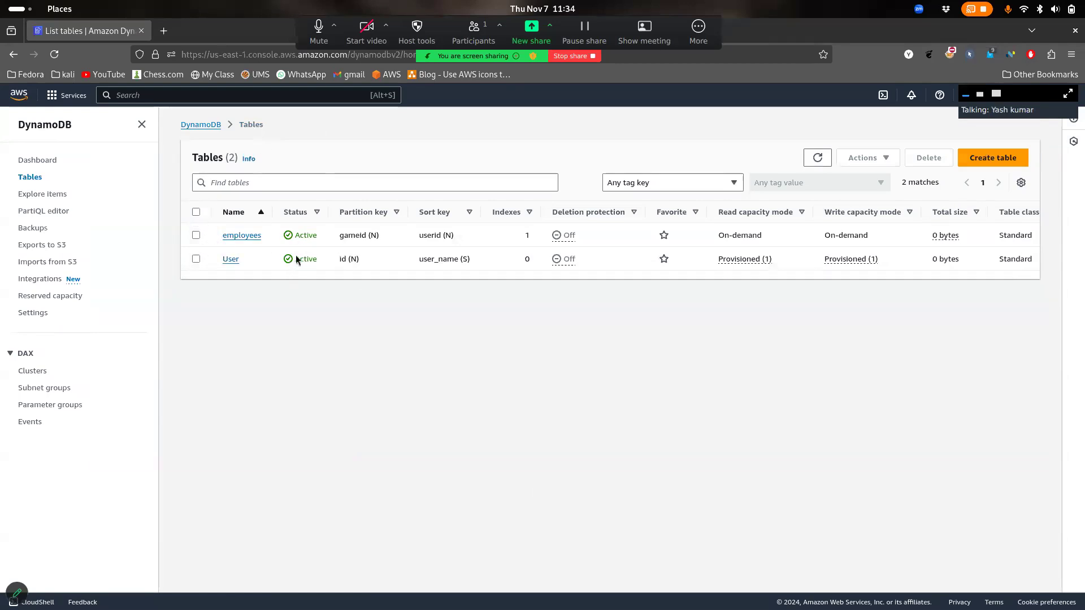
Review the employees table row and its On-demand read and write capacity
drag(266, 236, 222, 227)
click(331, 332)
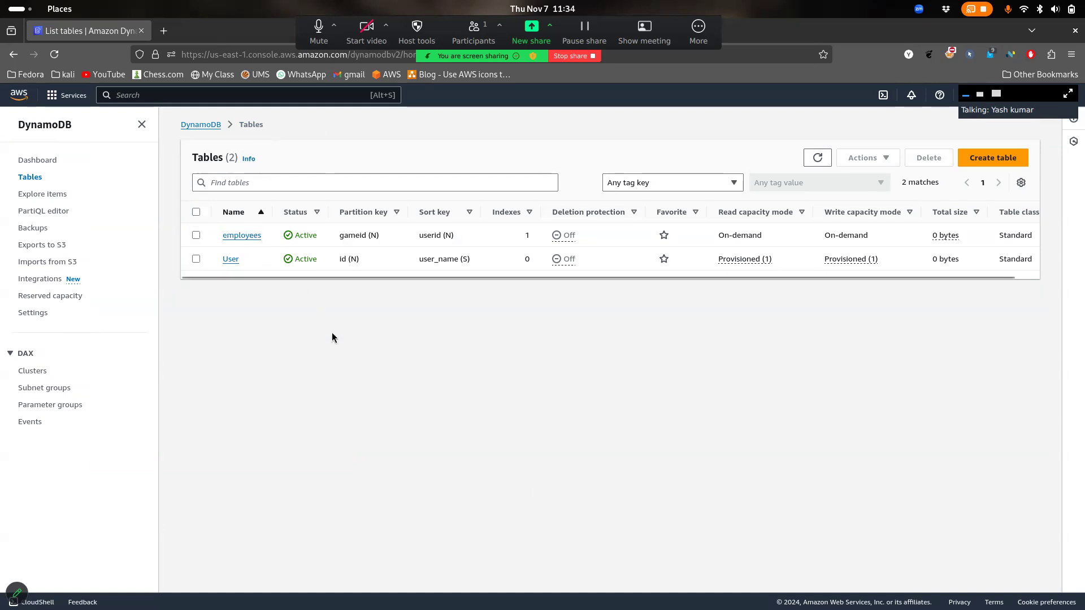
scroll(456, 278, right, 1)
drag(742, 235, 696, 236)
drag(859, 240, 804, 236)
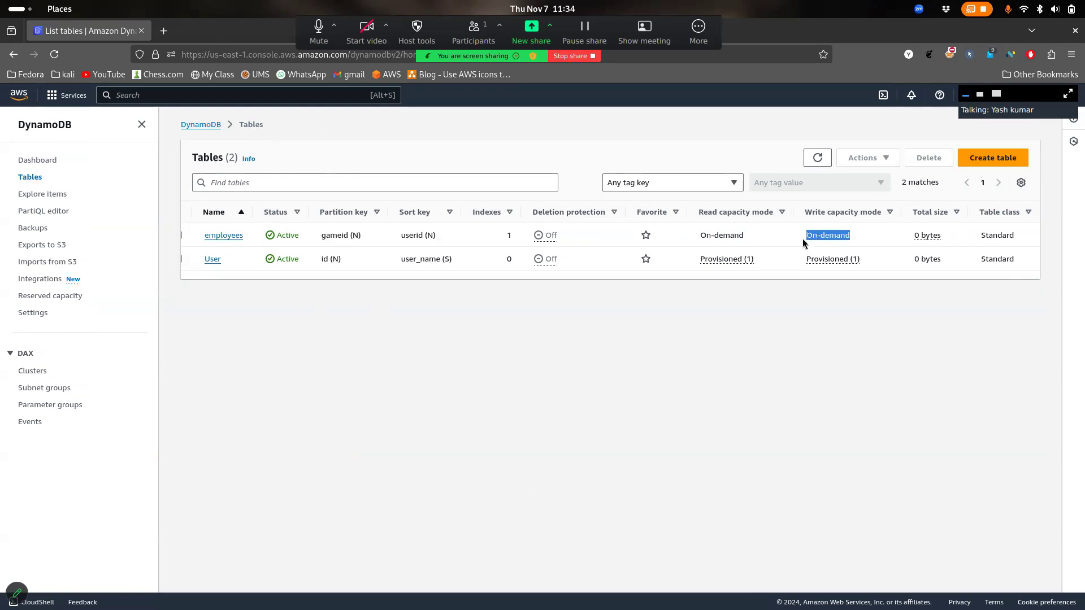
scroll(807, 243, left, 1)
Select the employees and User tables, start a deletion, then cancel it
click(196, 235)
click(196, 259)
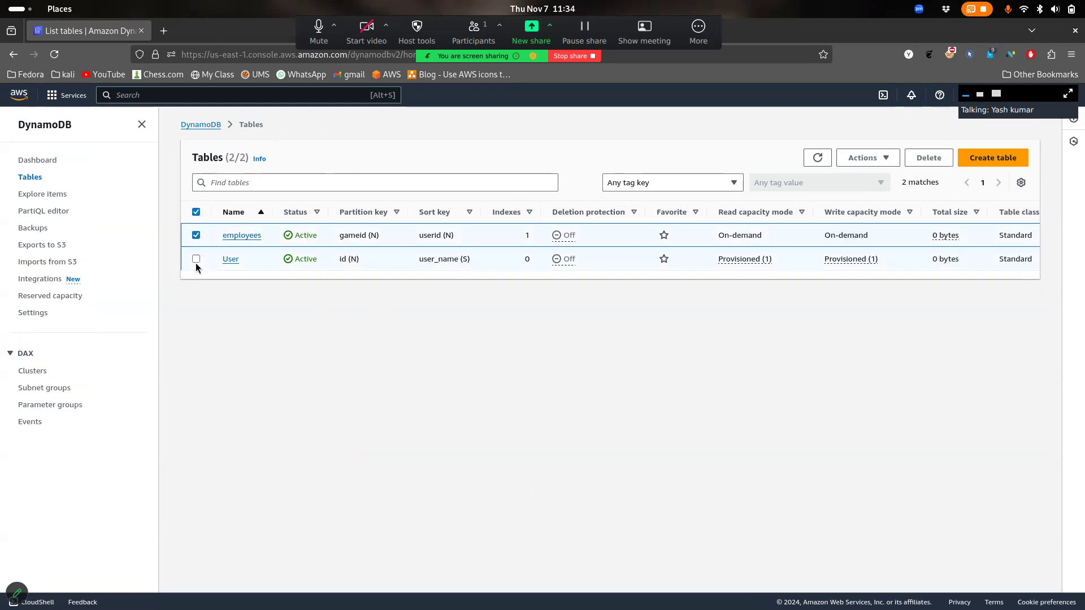
click(918, 163)
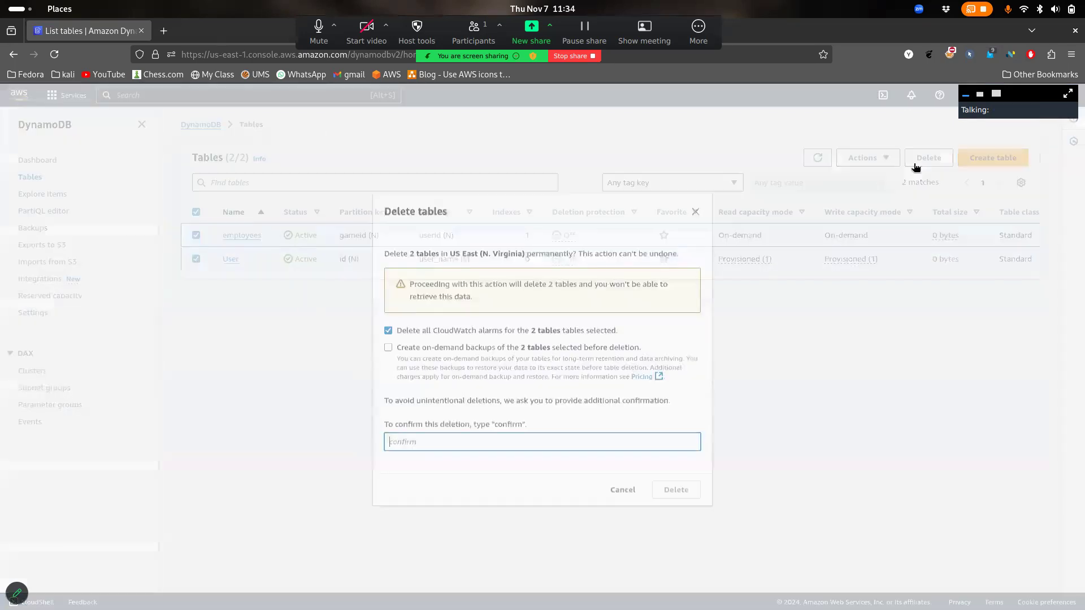
click(402, 350)
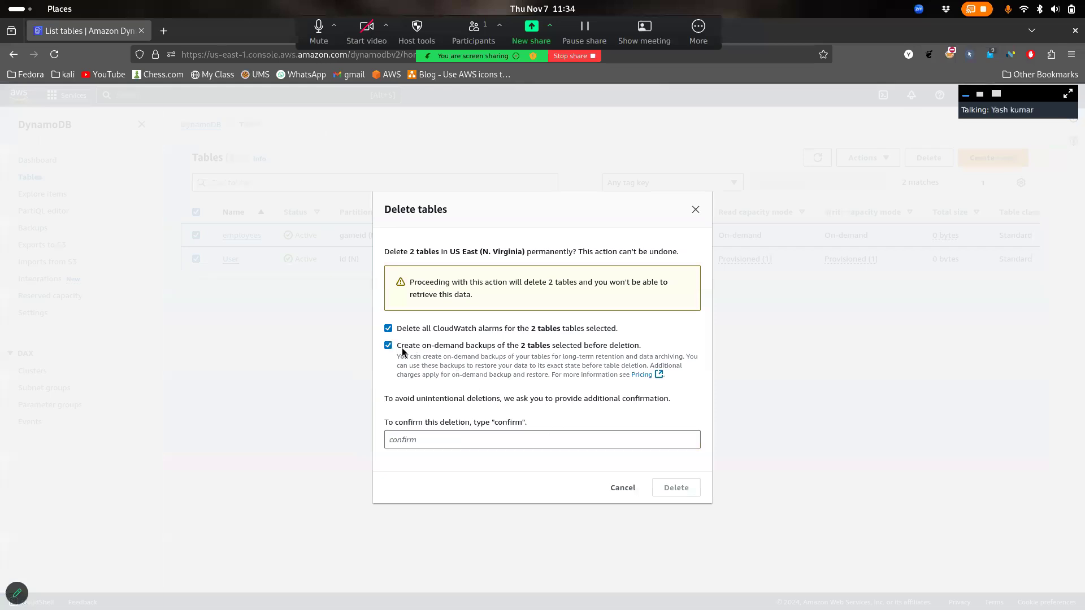
click(478, 447)
text(con)
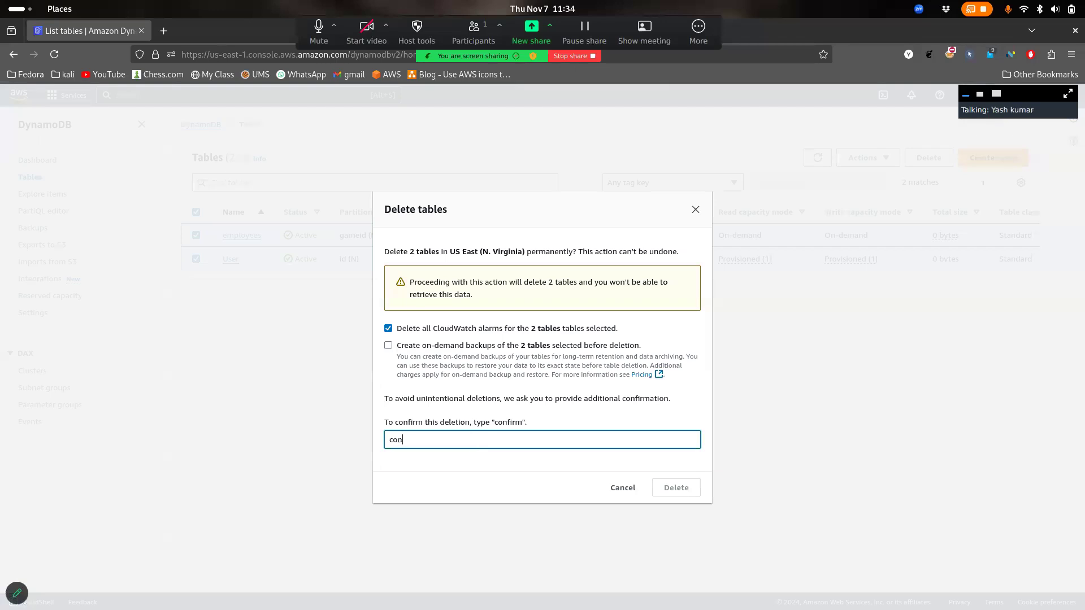
text(firm)
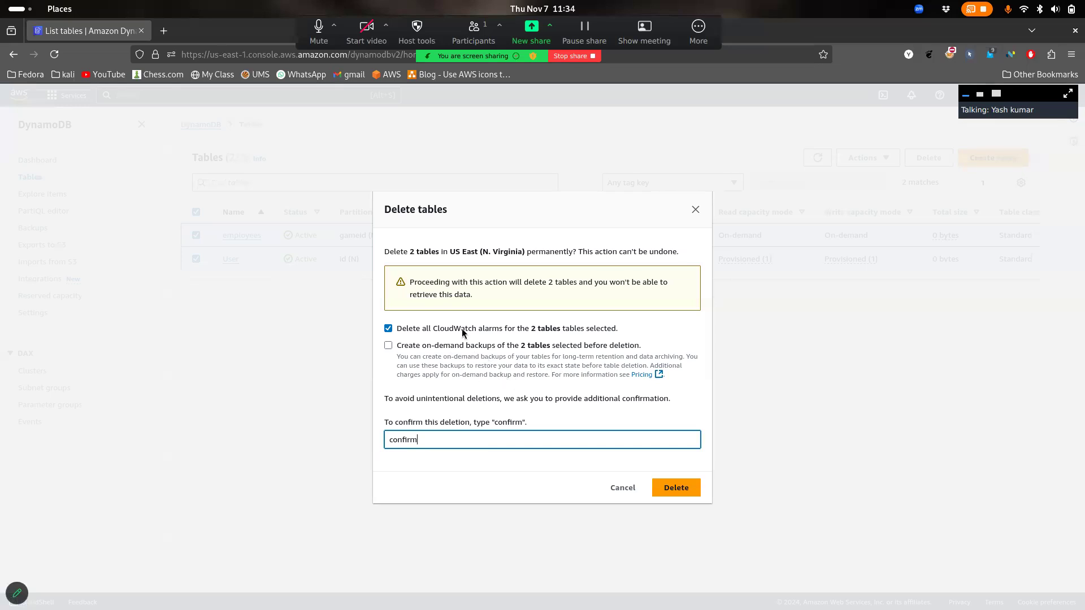
drag(437, 333, 481, 336)
click(481, 337)
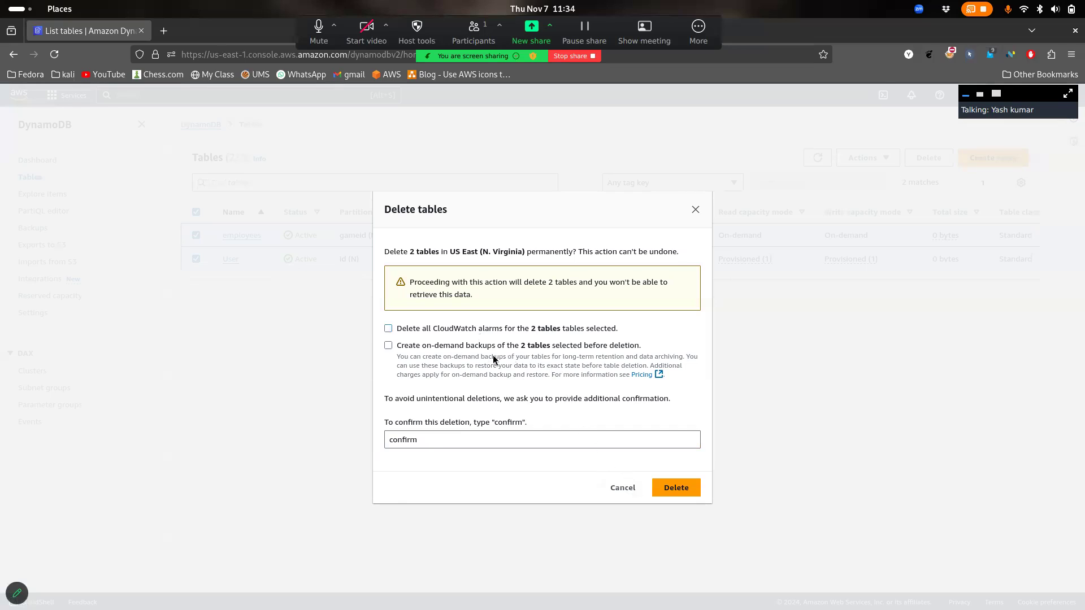
click(622, 487)
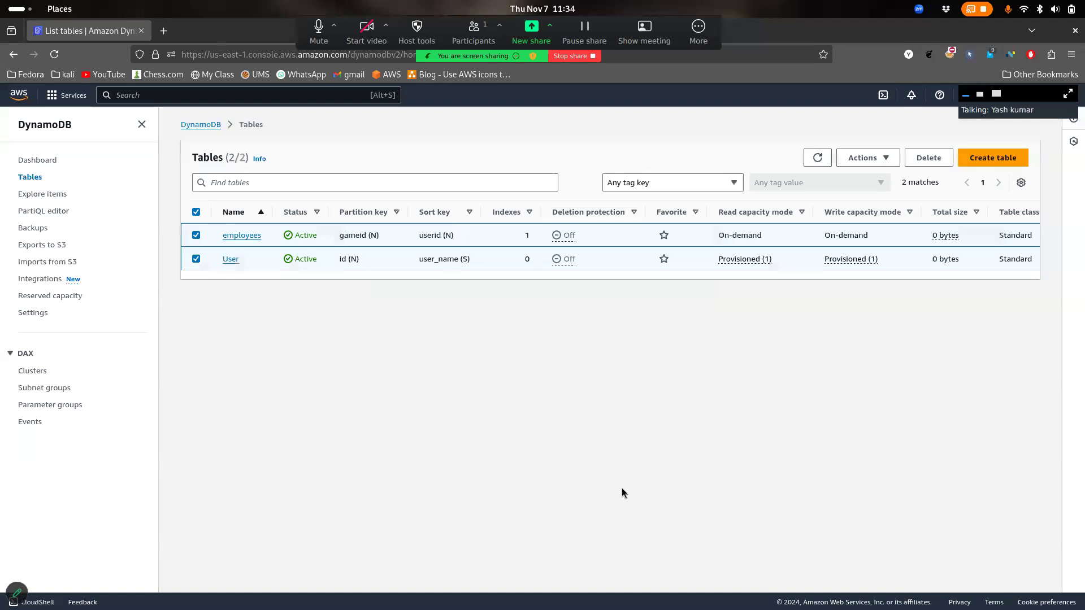
Delete both tables with CloudWatch alarms kept, confirming with 'confirm'
drag(764, 236, 717, 235)
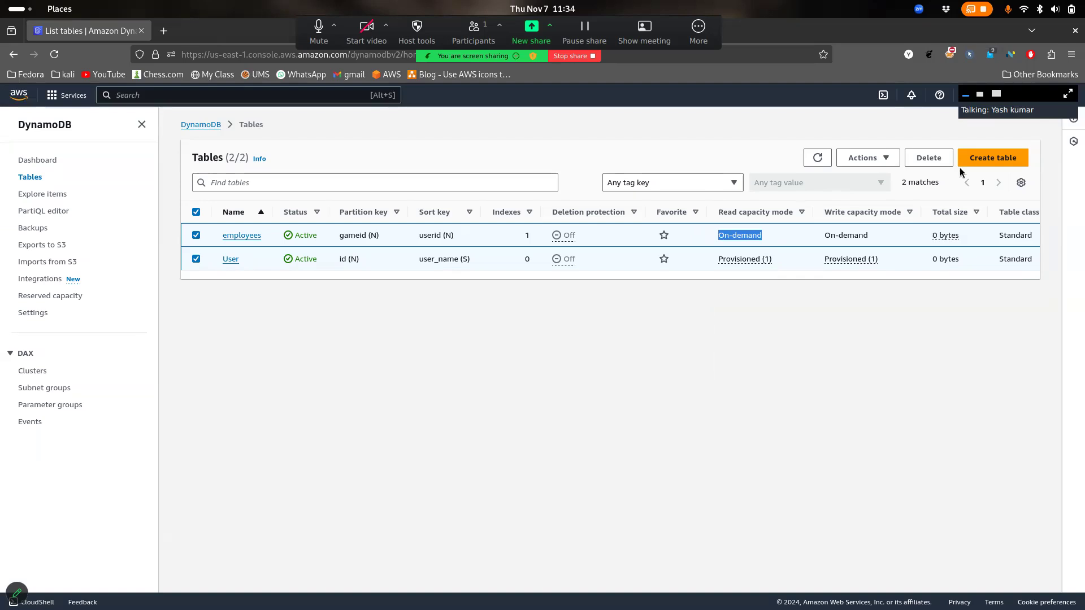
click(928, 158)
drag(429, 326, 503, 328)
click(504, 328)
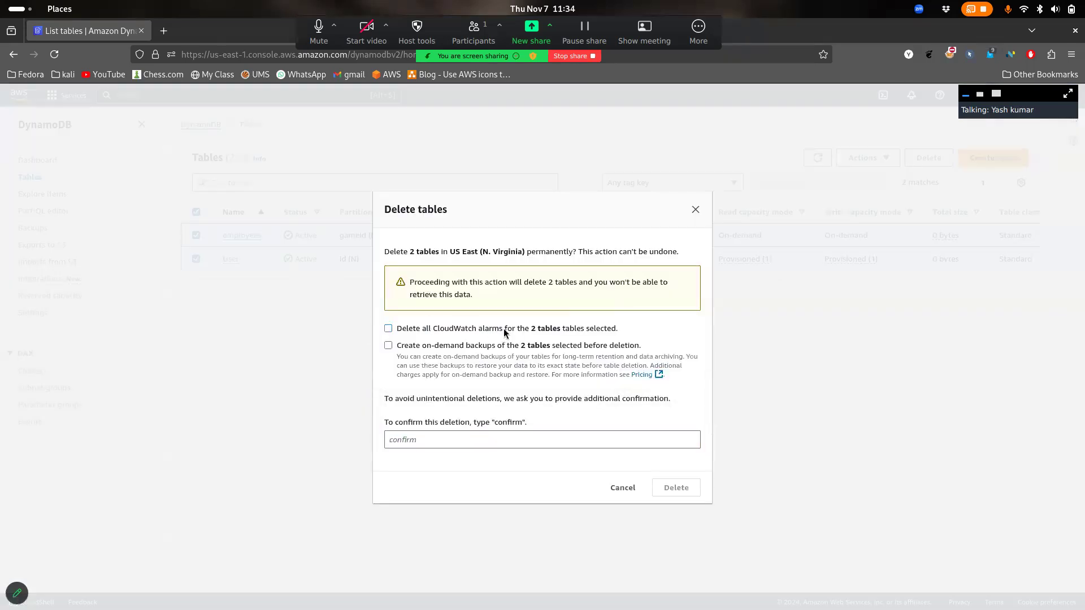
click(499, 439)
text(confirm)
key(Return)
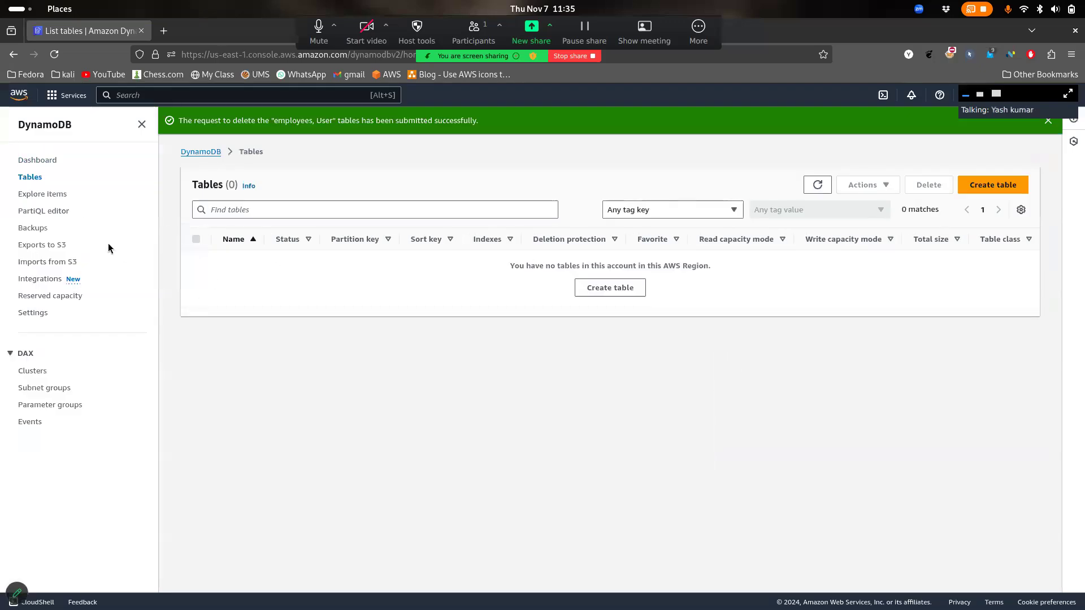
drag(511, 35, 653, 36)
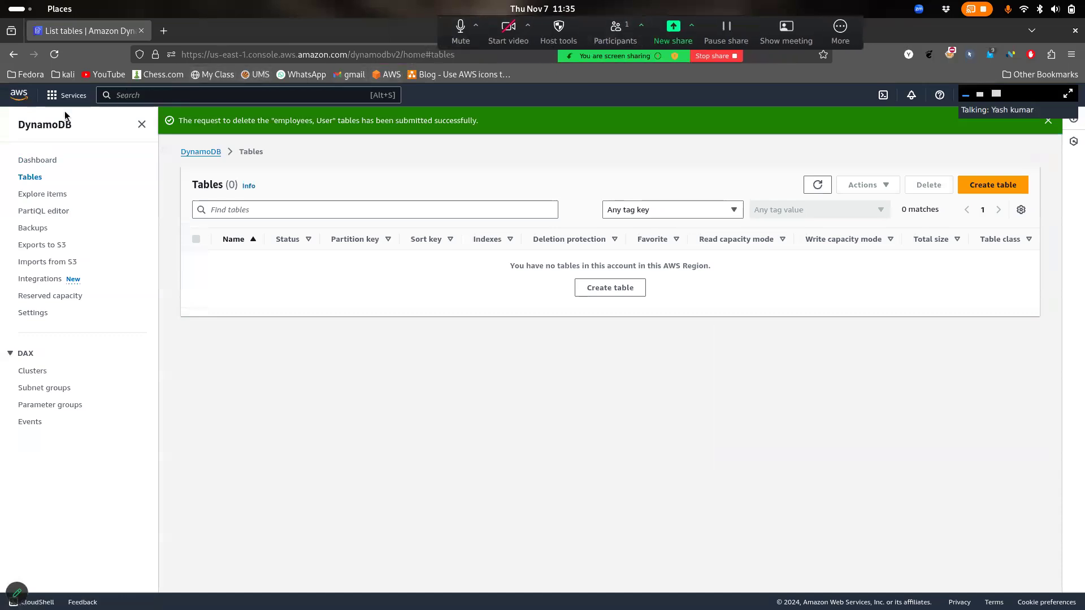
Search 'ses' and 'sns' to open Amazon SES and Amazon SNS in background tabs
click(126, 94)
text(aws s)
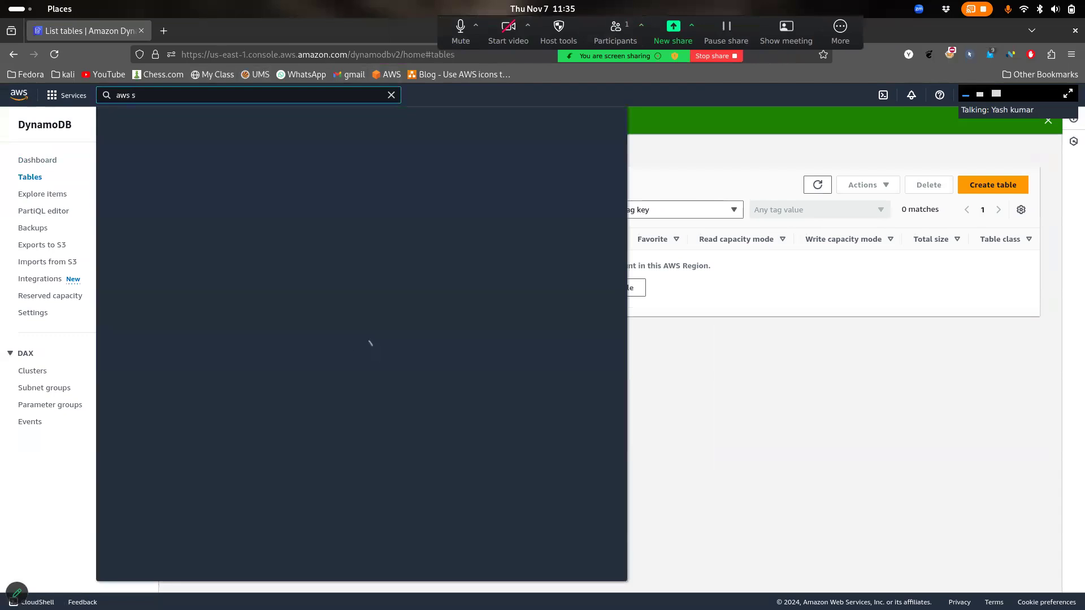
text(es)
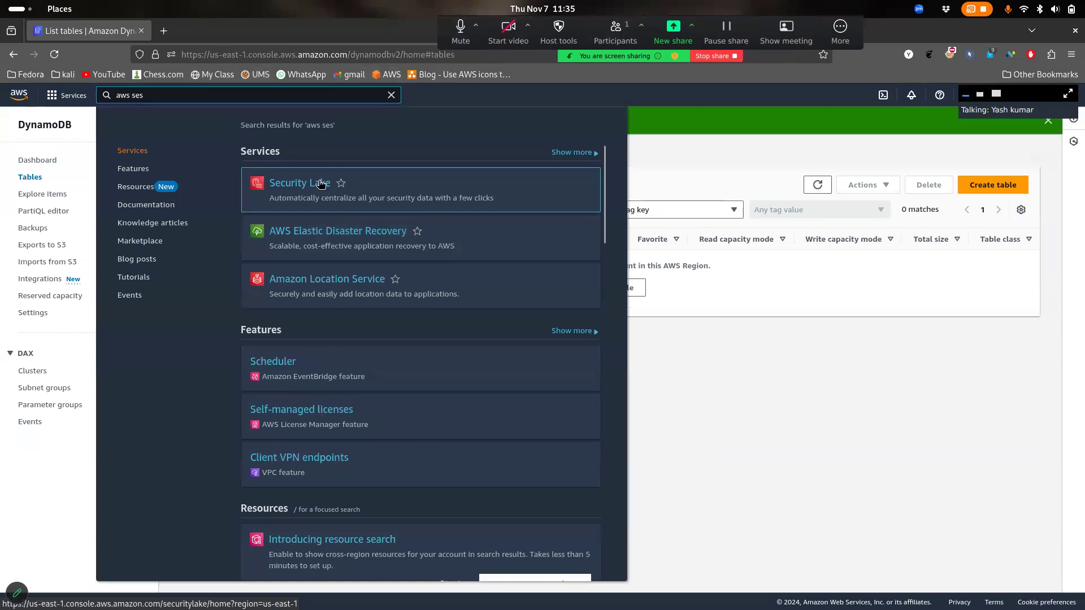
key(BackSpace)
key(BackSpace)
key(BackSpace)
key(BackSpace)
key(BackSpace)
key(BackSpace)
key(BackSpace)
text(ses)
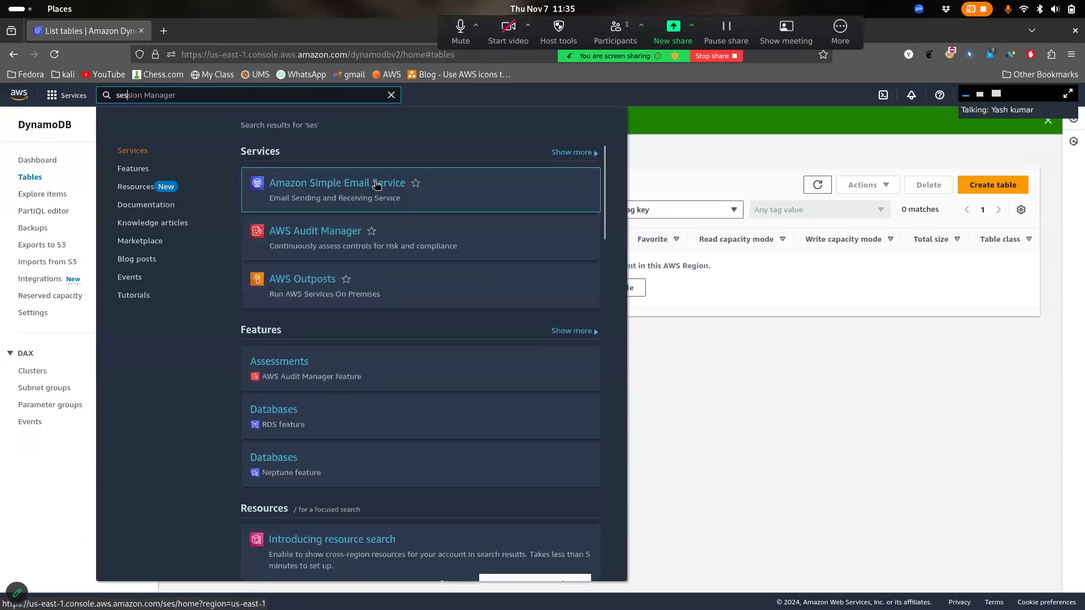
middle_click(376, 185)
click(98, 94)
text(sns)
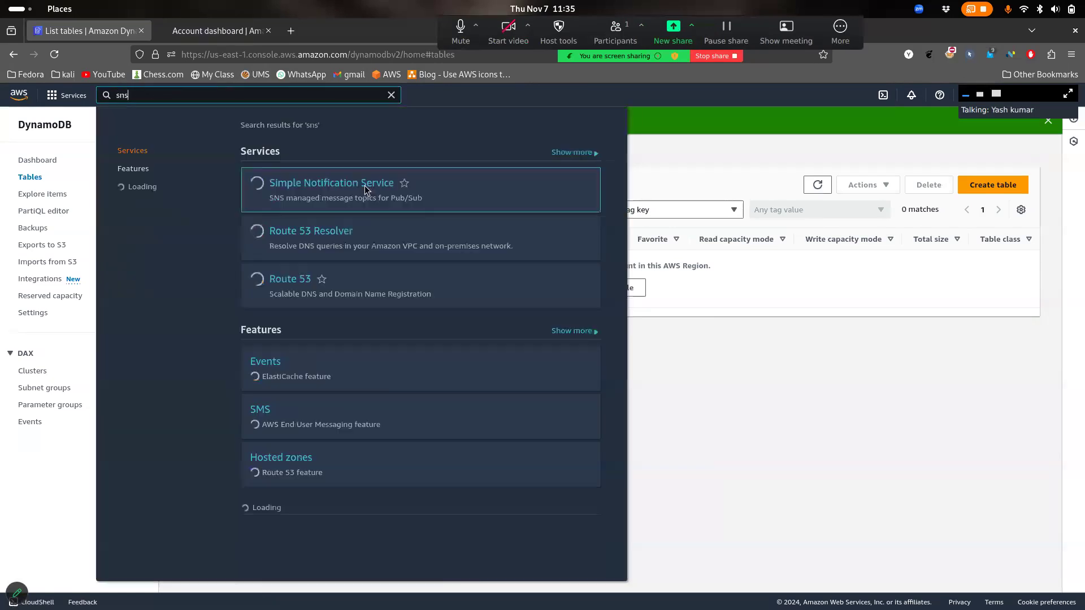
middle_click(352, 186)
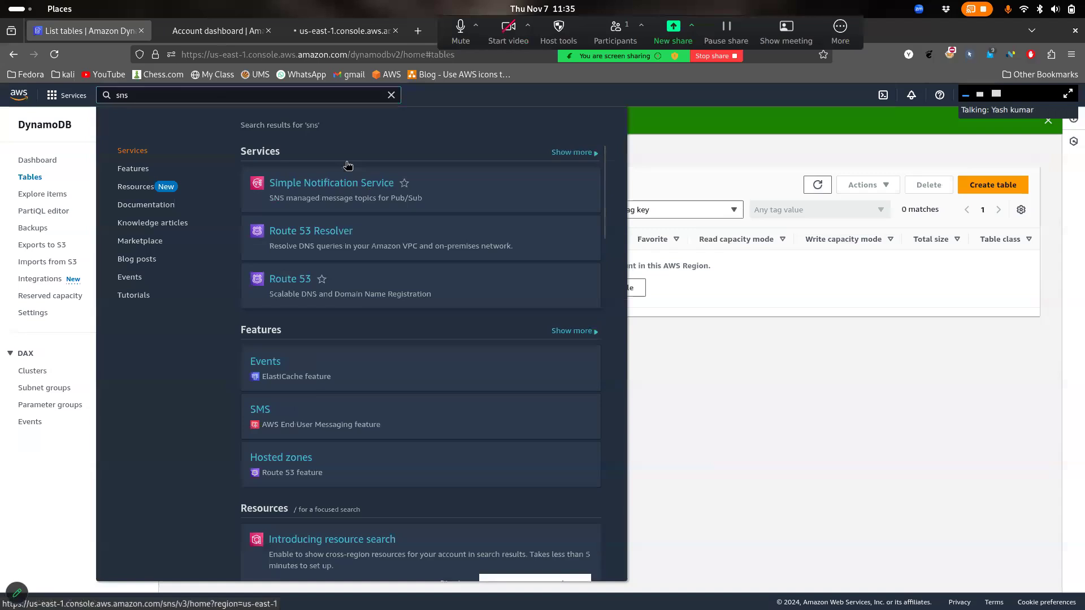
Close the DynamoDB tables tab, go to the Amazon SES home page, and launch Google Chrome
click(346, 31)
click(223, 30)
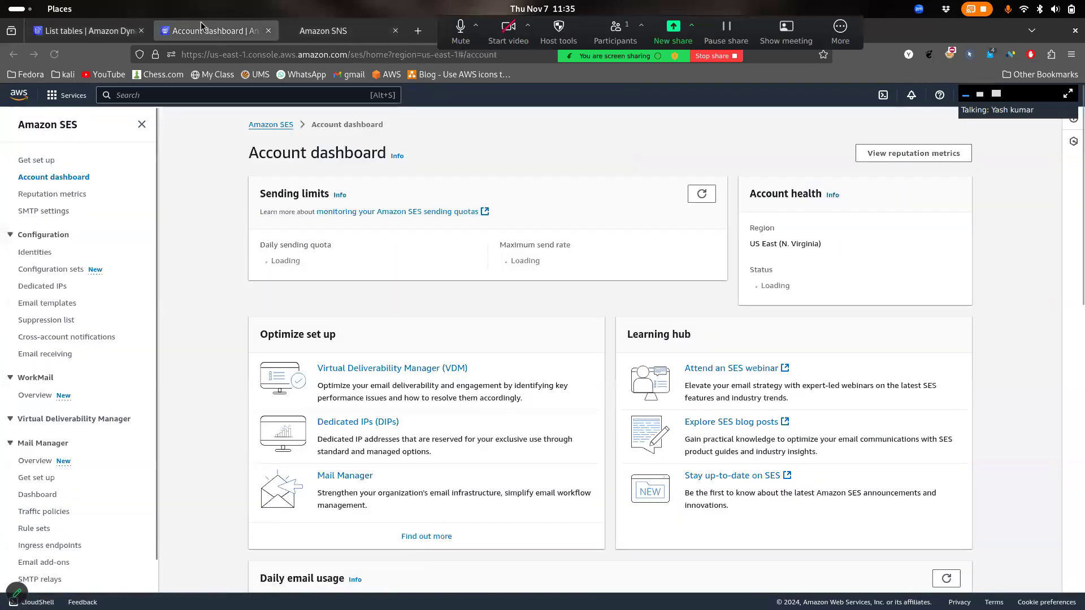
click(113, 33)
click(141, 31)
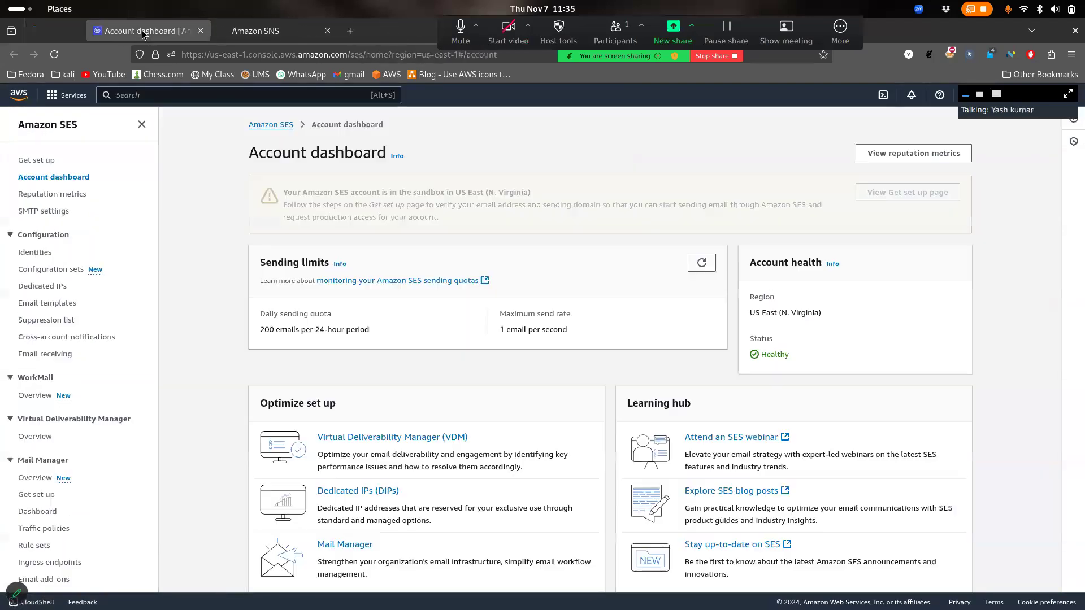
click(277, 124)
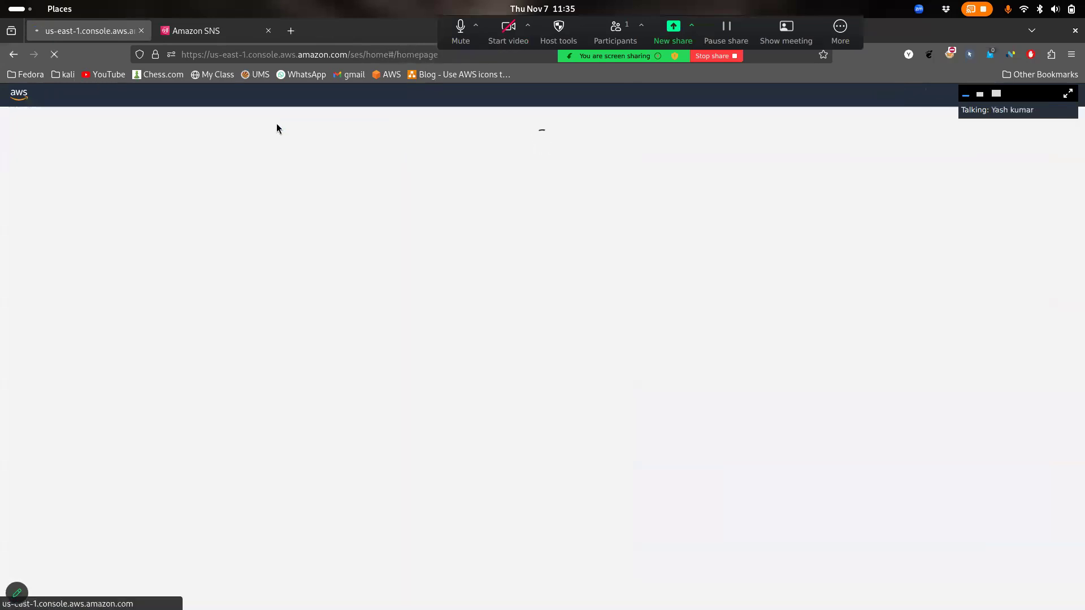
key(super)
key(super)
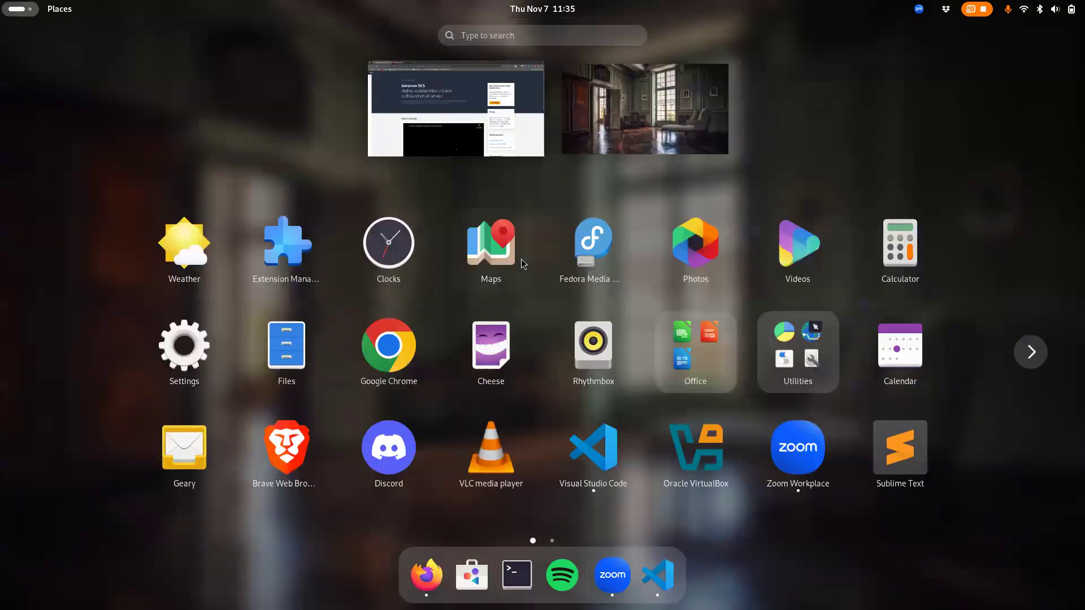
click(394, 349)
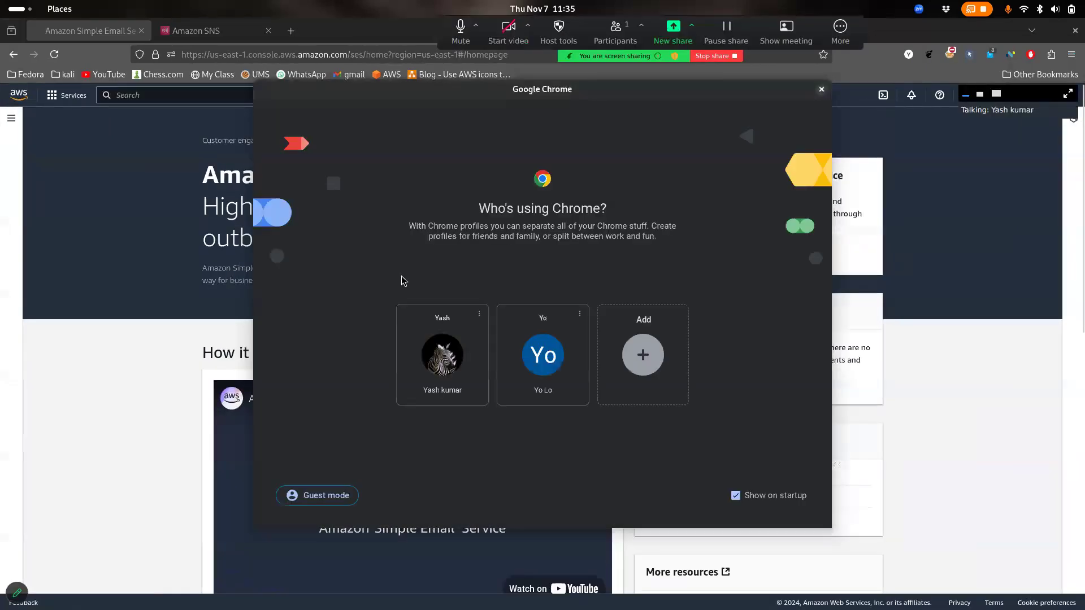
Pick the Chrome profile, open Gmail, and read the PayPal email in the inbox
click(443, 368)
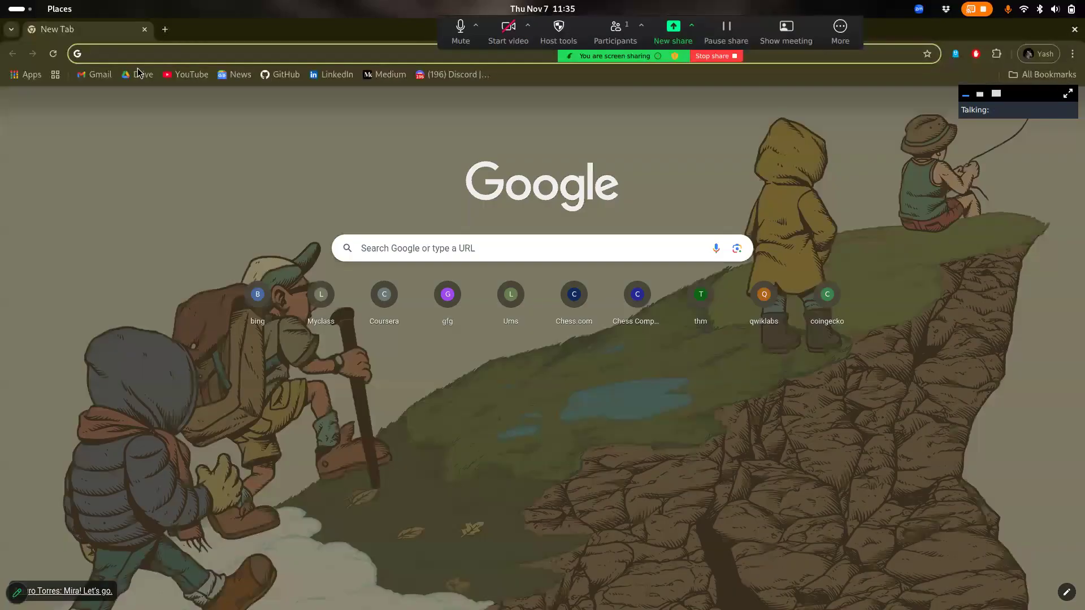
click(138, 73)
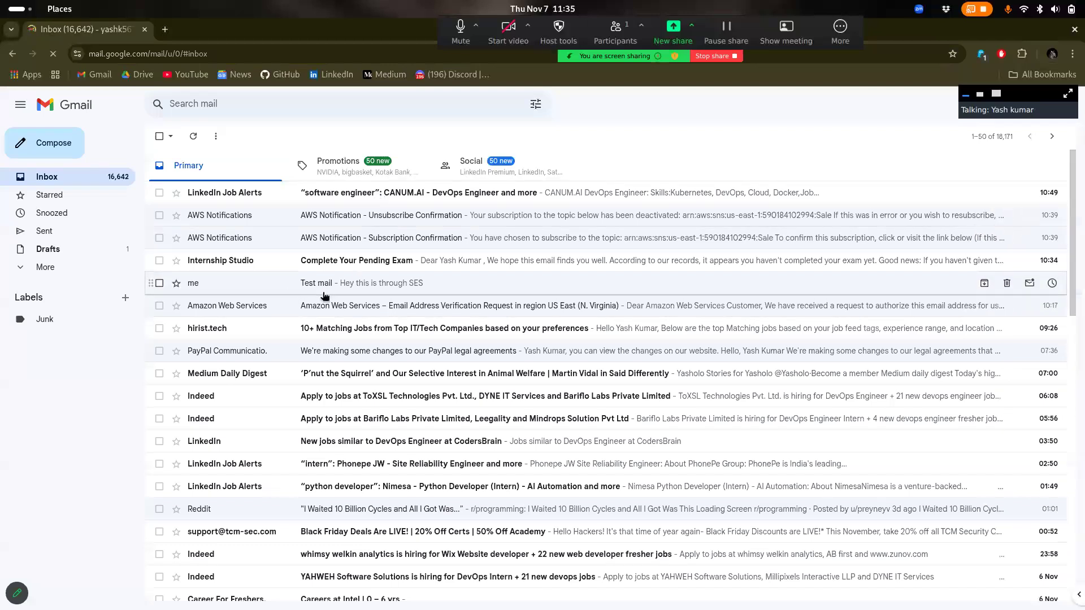
click(316, 351)
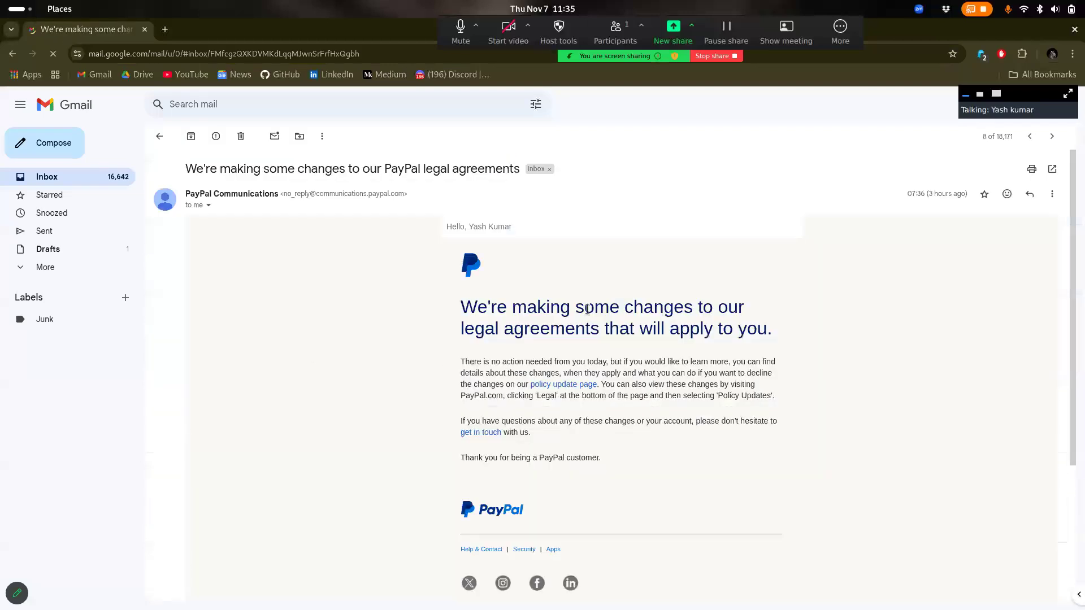
drag(511, 307, 715, 347)
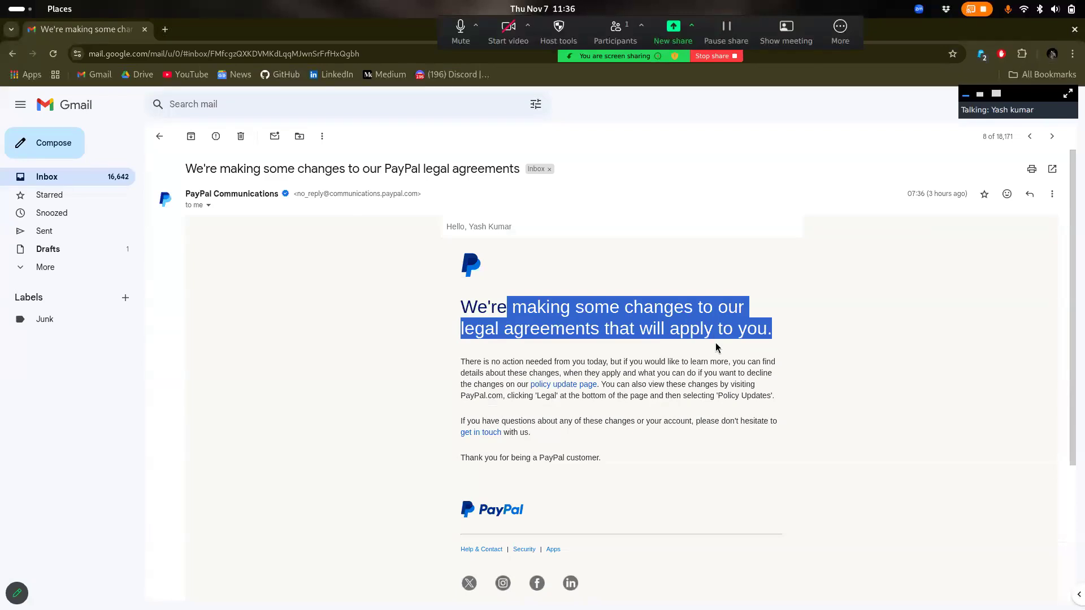
click(716, 347)
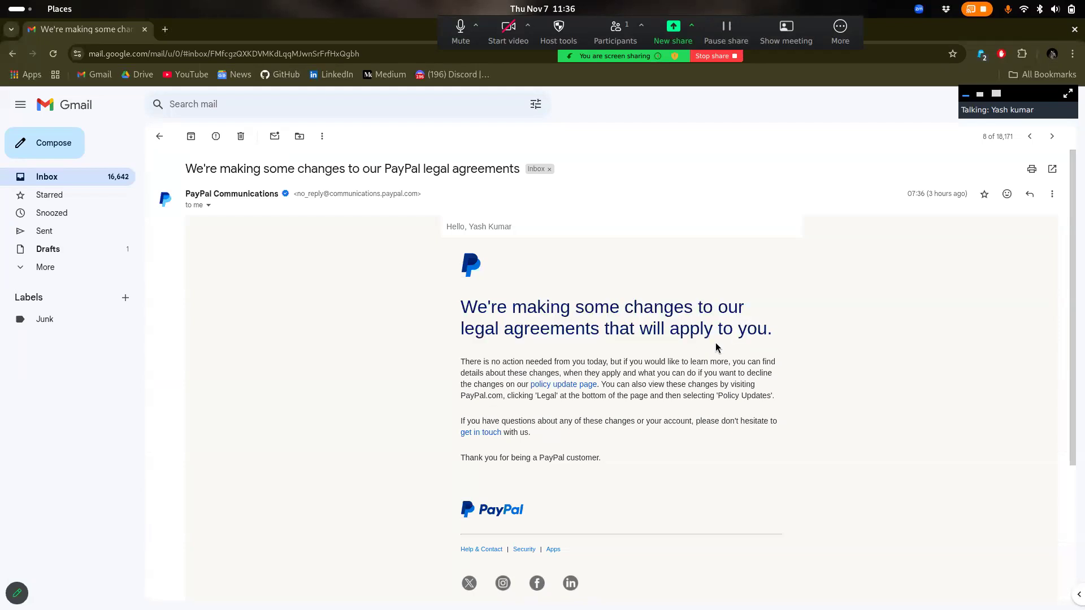
drag(540, 284, 637, 362)
click(658, 347)
Return to the Amazon SES home page in Firefox and read its heading
key(super)
click(638, 160)
drag(282, 175, 470, 251)
drag(305, 168, 349, 193)
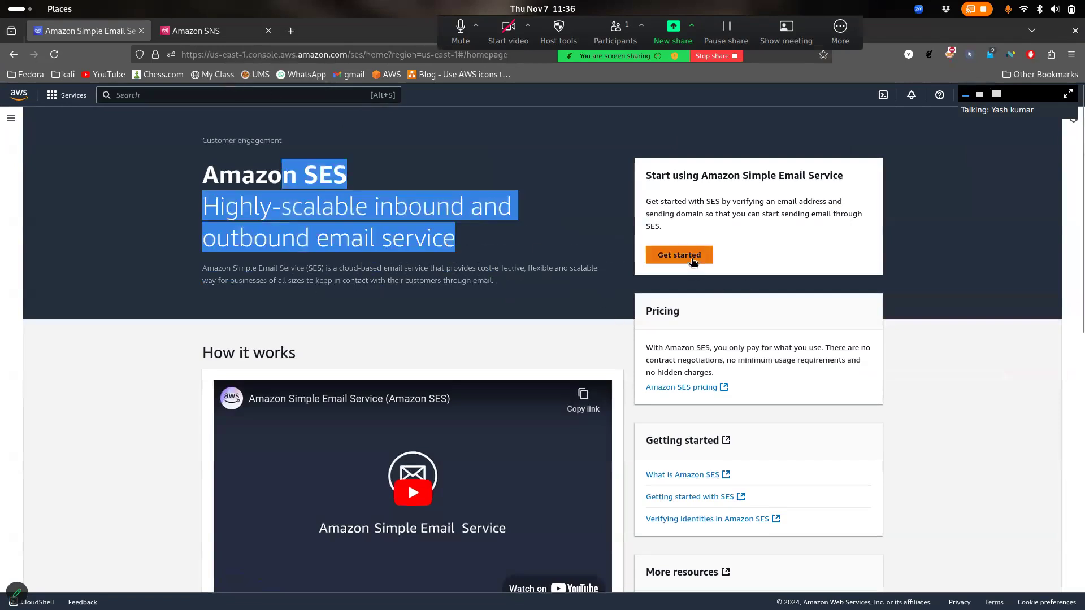
Read the SES description and choose Get started
click(591, 287)
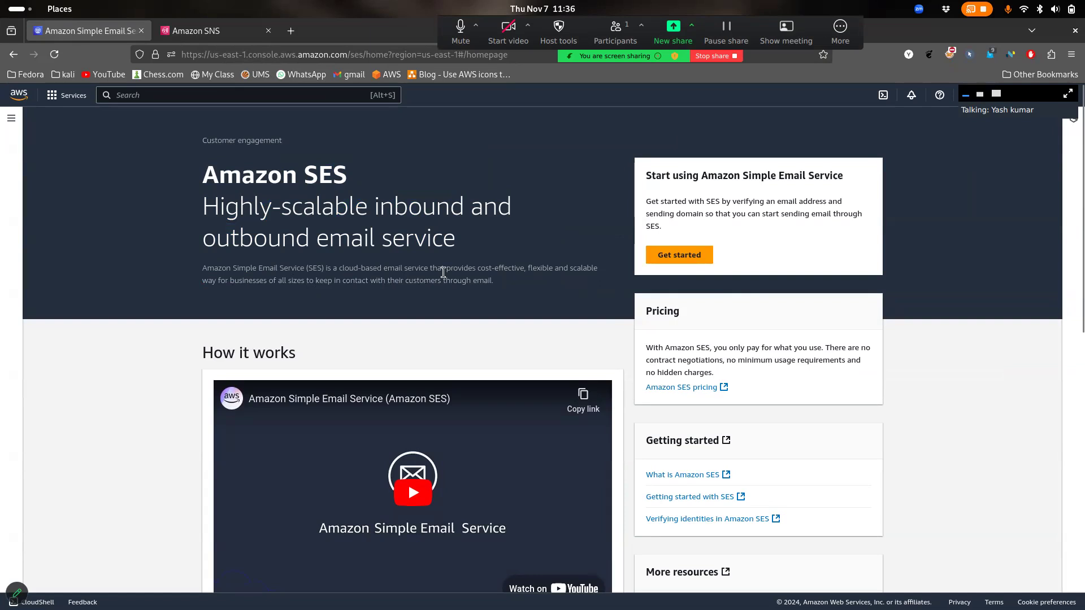
drag(472, 268, 384, 276)
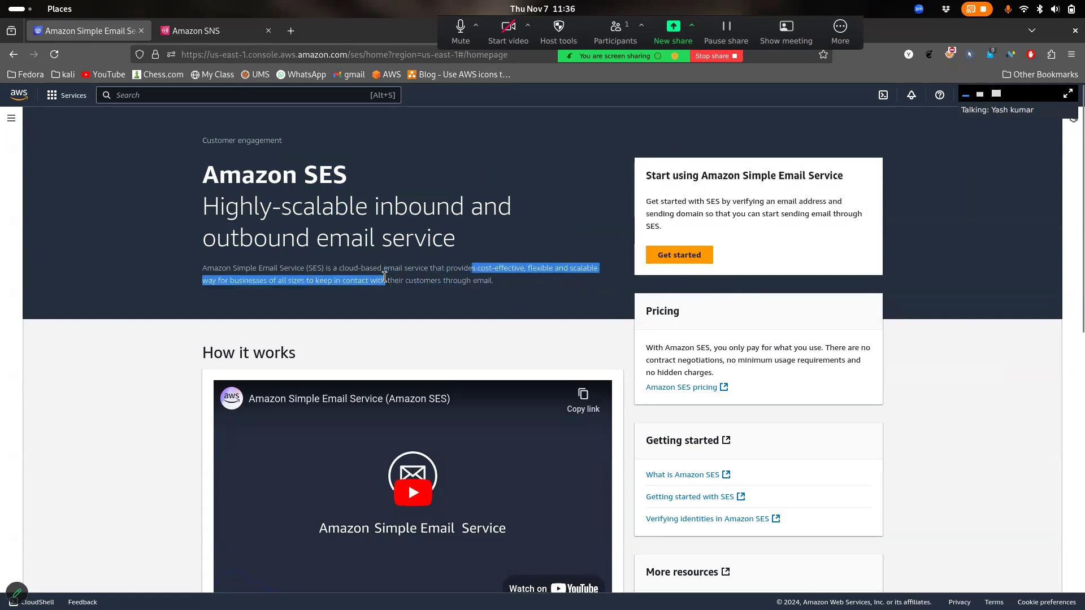
click(406, 288)
click(675, 258)
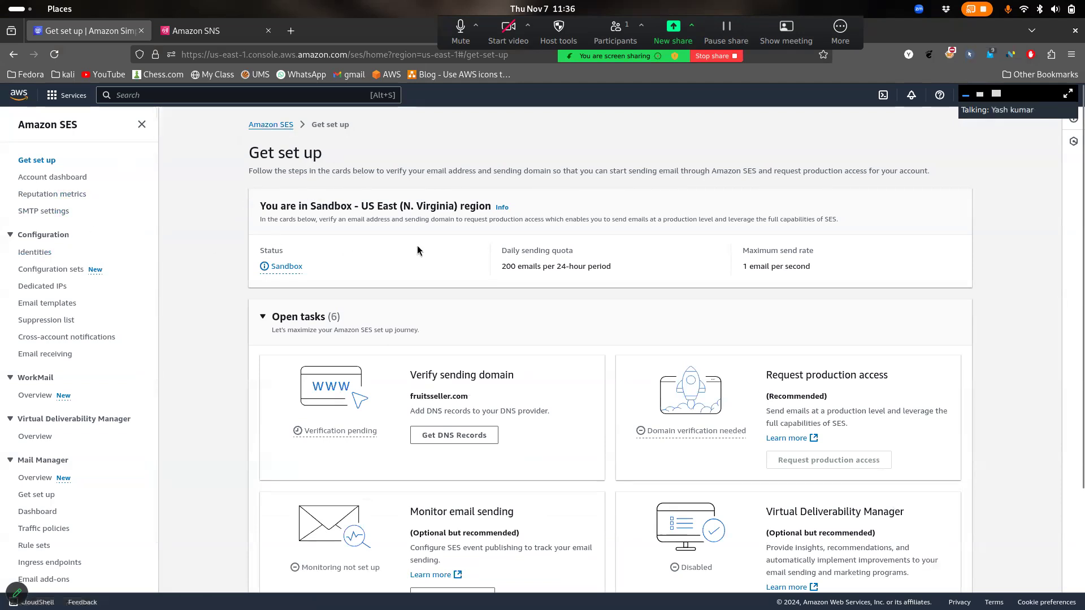
On the Account dashboard, check the 200 emails per 24 hours, 1 email/second sandbox limits
scroll(417, 252, down, 1)
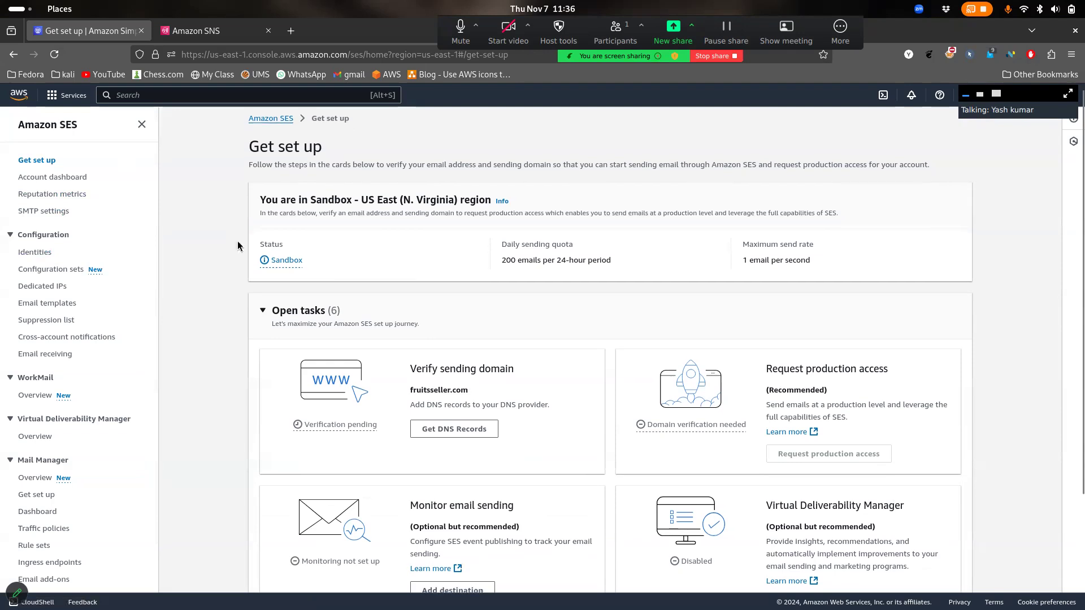
click(61, 178)
scroll(374, 292, down, 3)
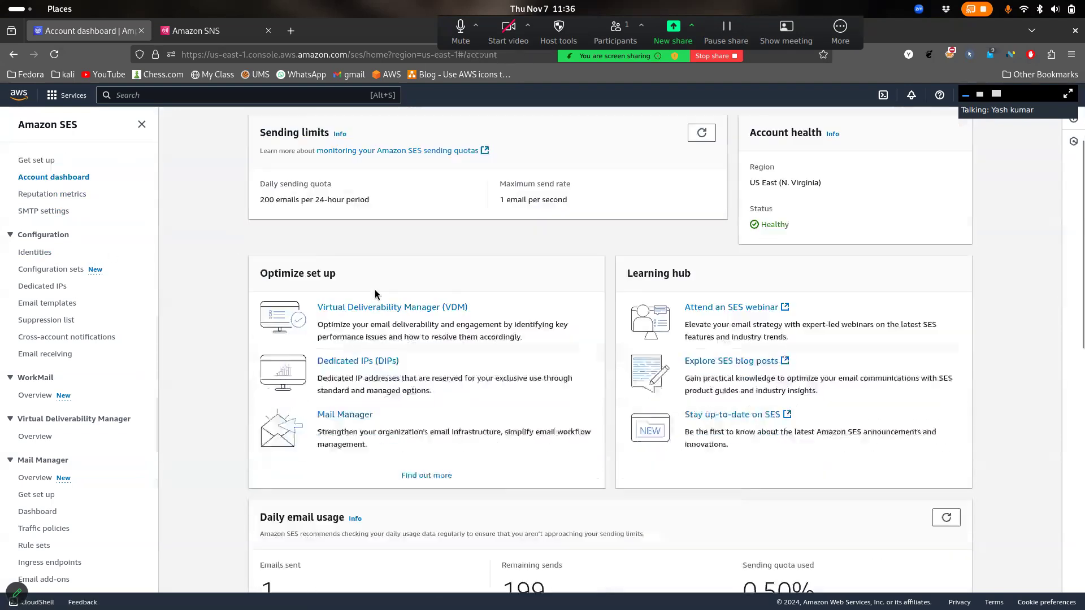
drag(370, 261, 246, 271)
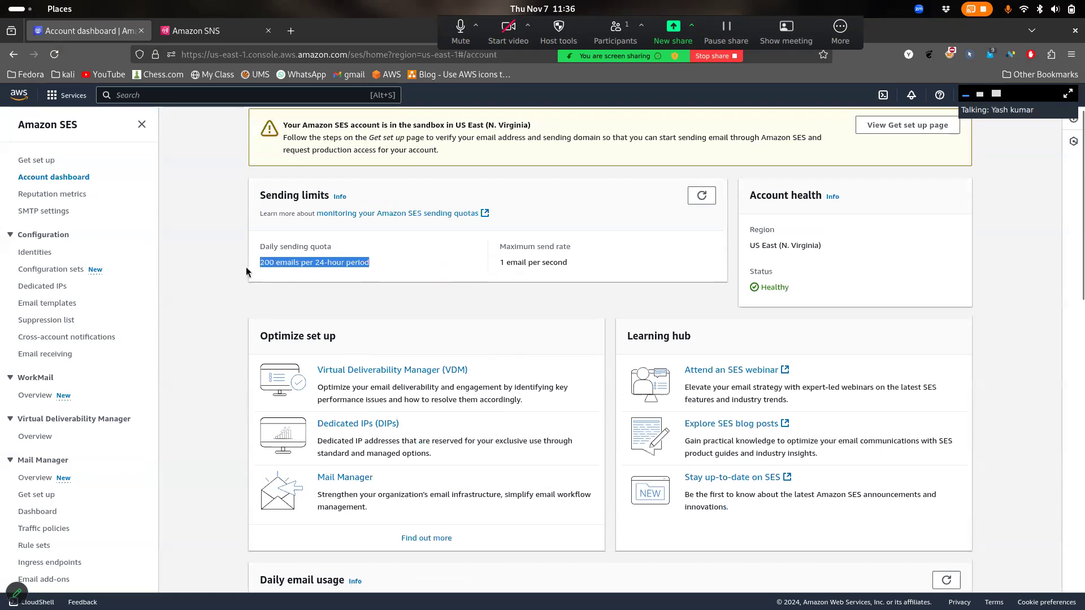
click(375, 273)
drag(378, 272, 278, 265)
drag(579, 265, 479, 274)
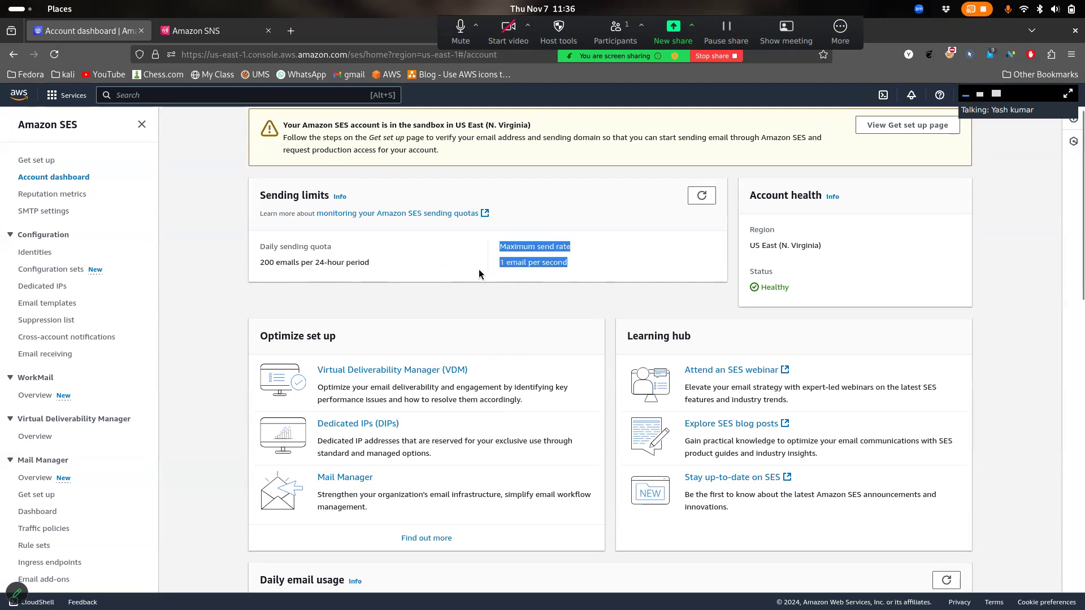
click(479, 271)
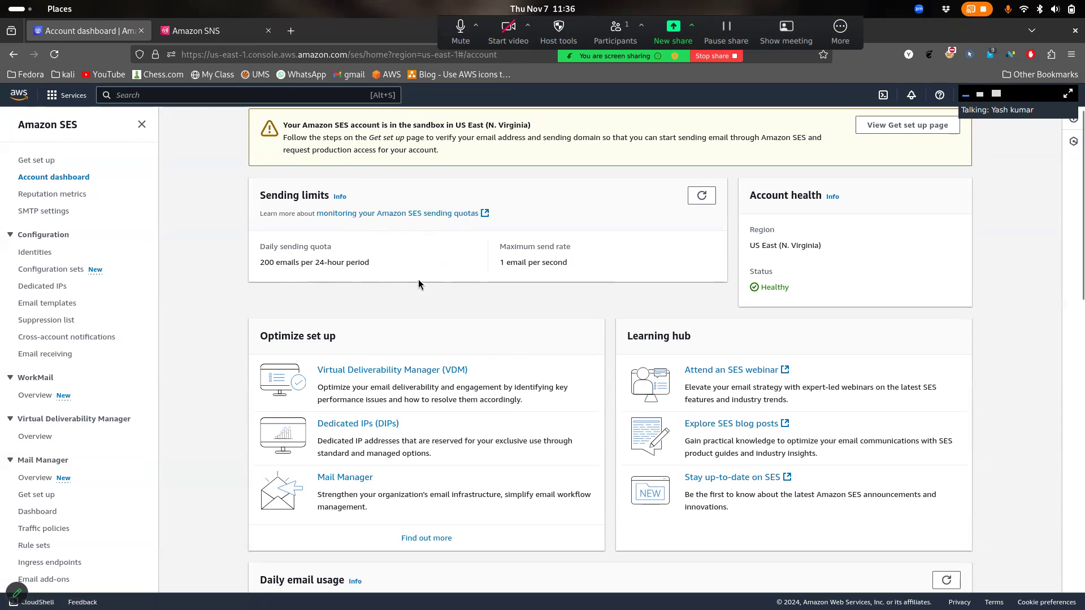
scroll(418, 283, down, 1)
scroll(466, 308, up, 2)
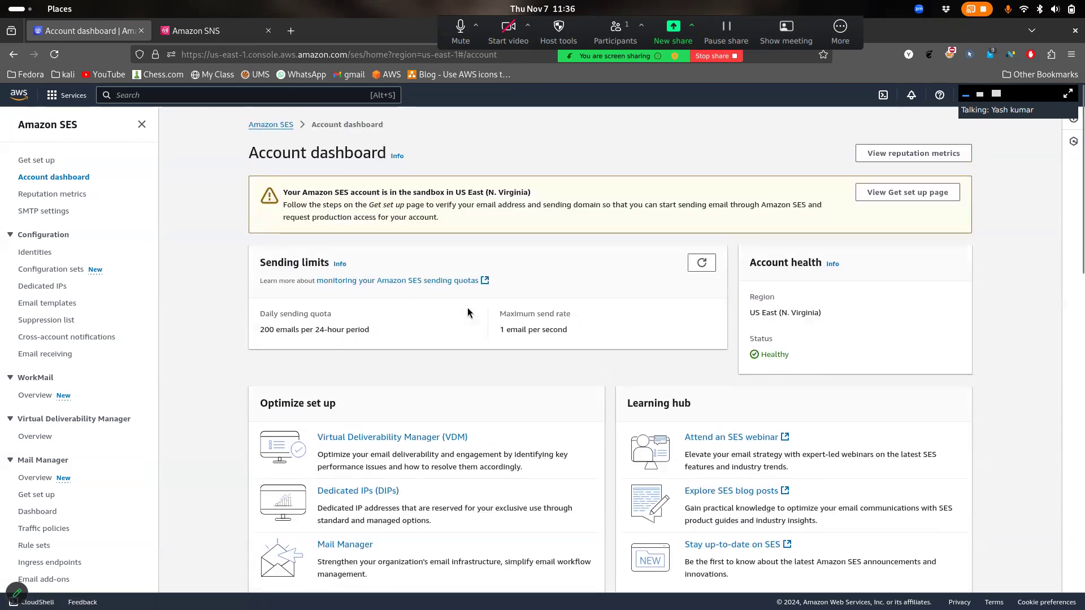
drag(406, 204, 467, 205)
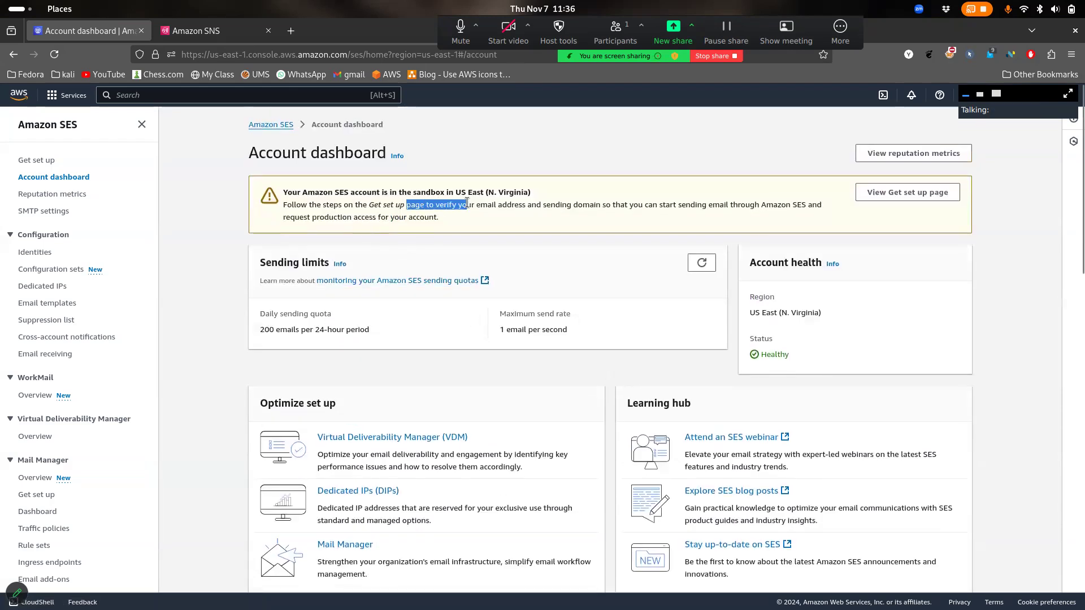
drag(283, 200, 407, 192)
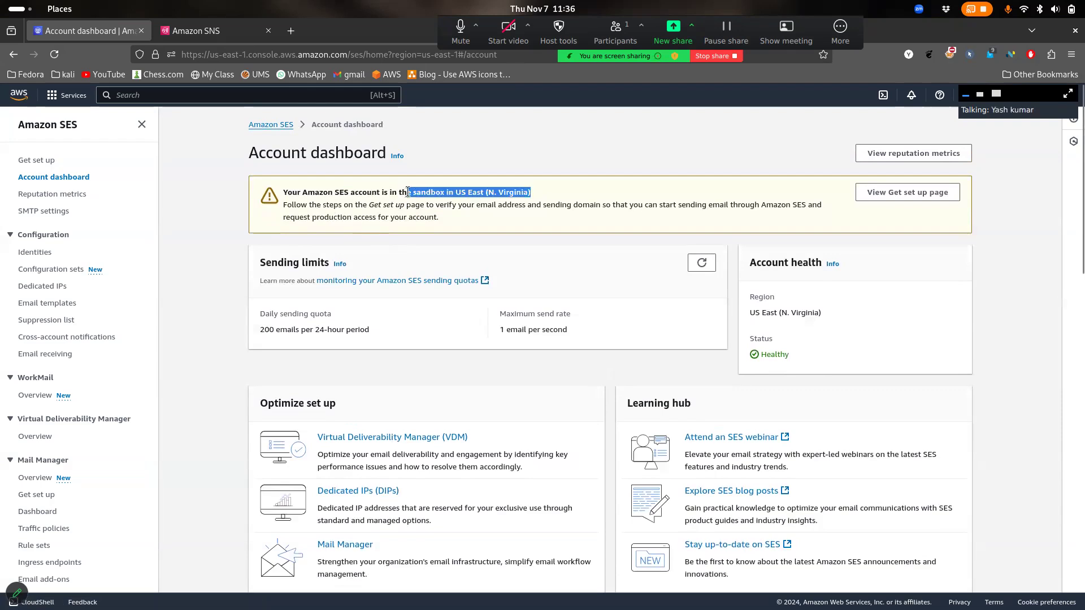
click(477, 205)
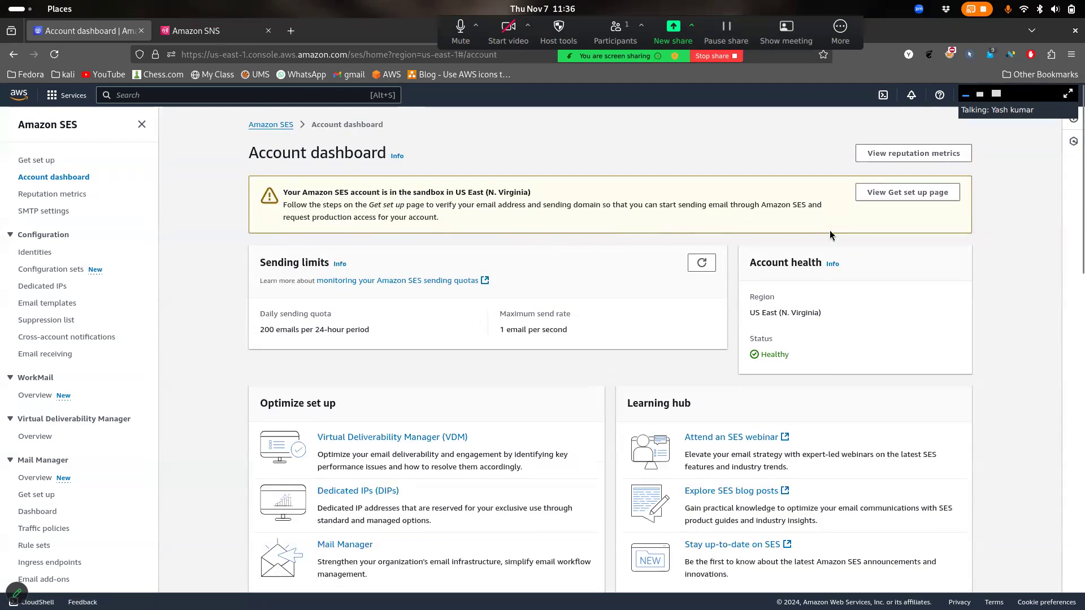
Open the Get set up page, then the Identities list
click(909, 192)
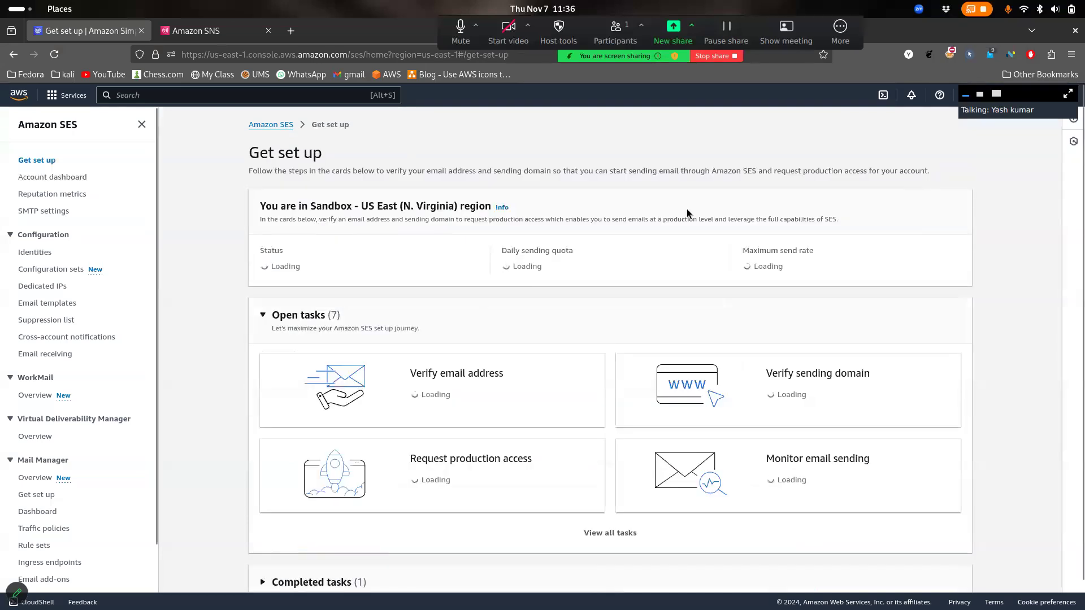
scroll(526, 275, down, 1)
scroll(528, 279, down, 1)
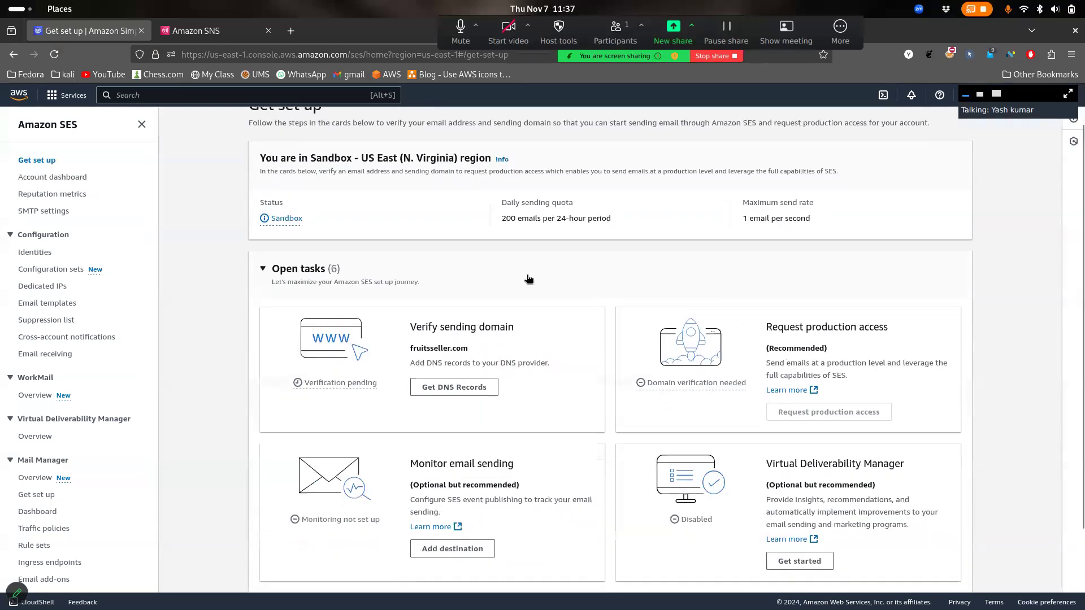
click(40, 252)
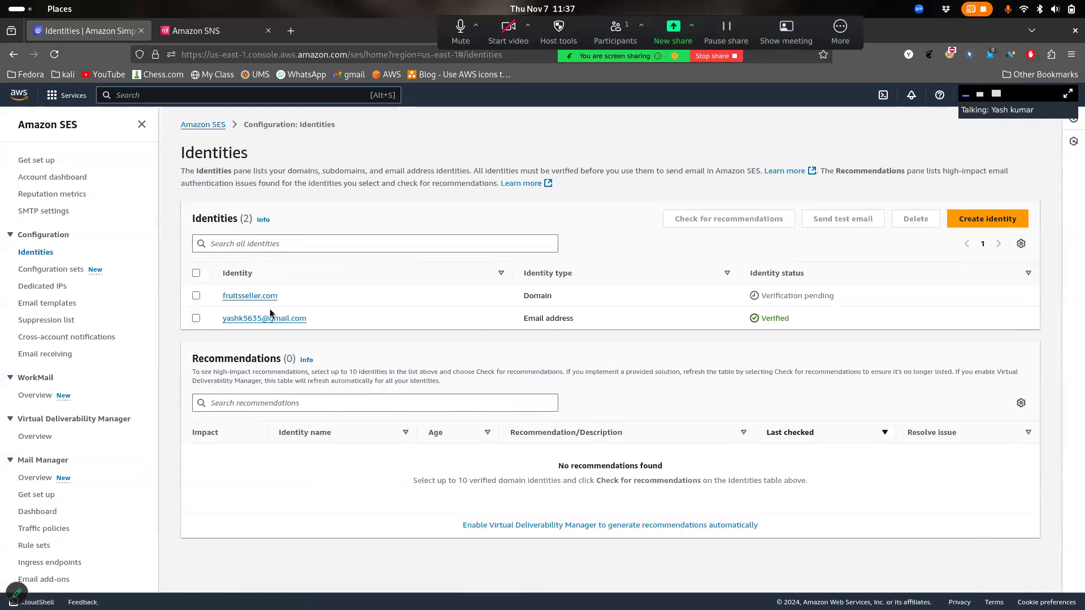
Delete the existing fruitsseller.com domain and verified email identities
click(196, 296)
click(196, 318)
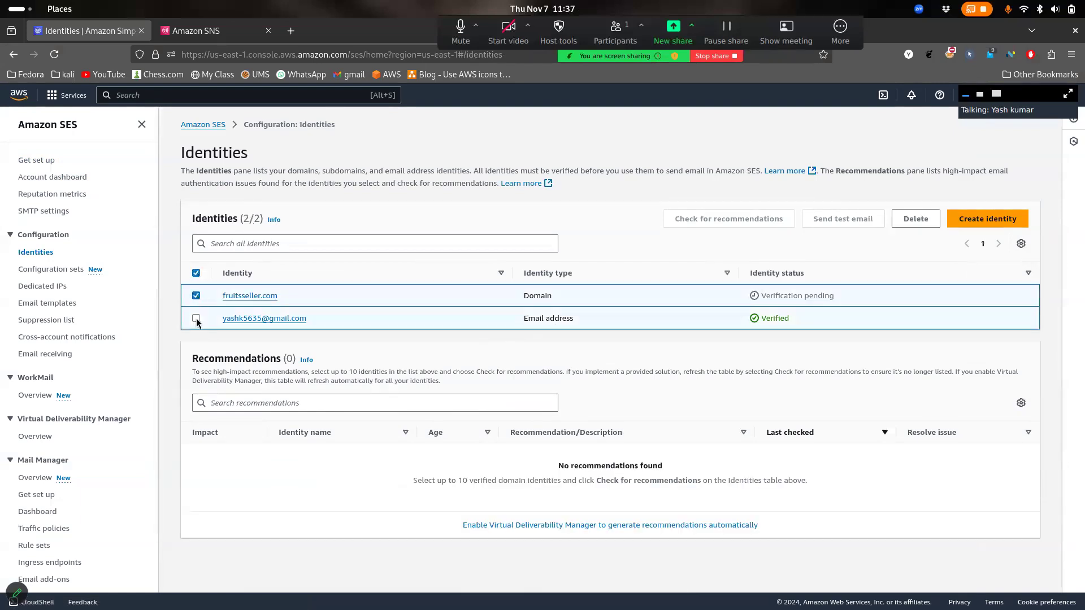
click(899, 227)
click(662, 409)
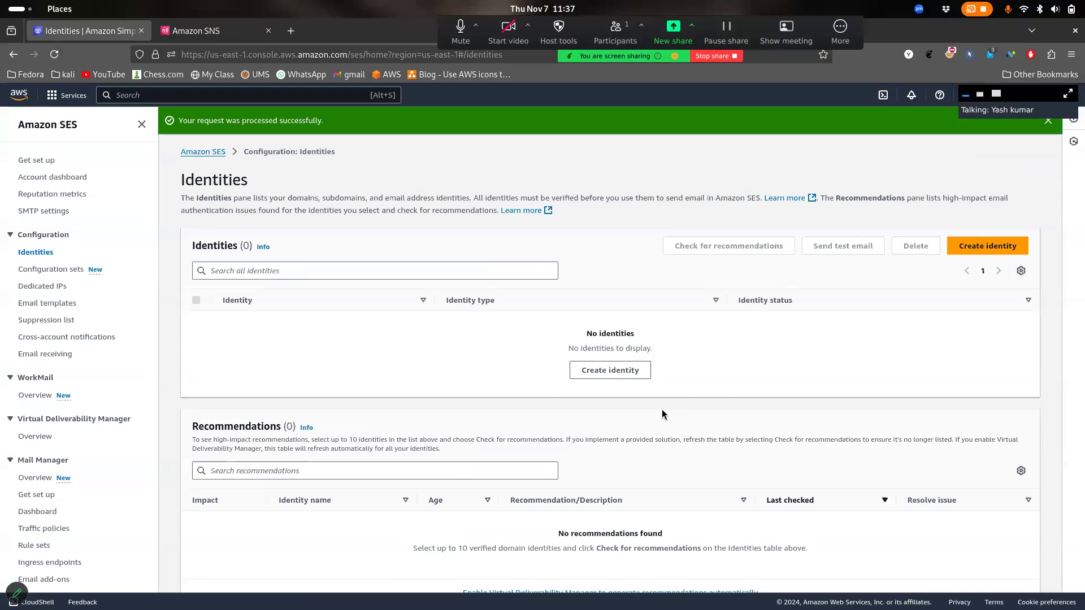
Check the sender's address in the Gmail window, then return to the SES console
key(super)
click(662, 414)
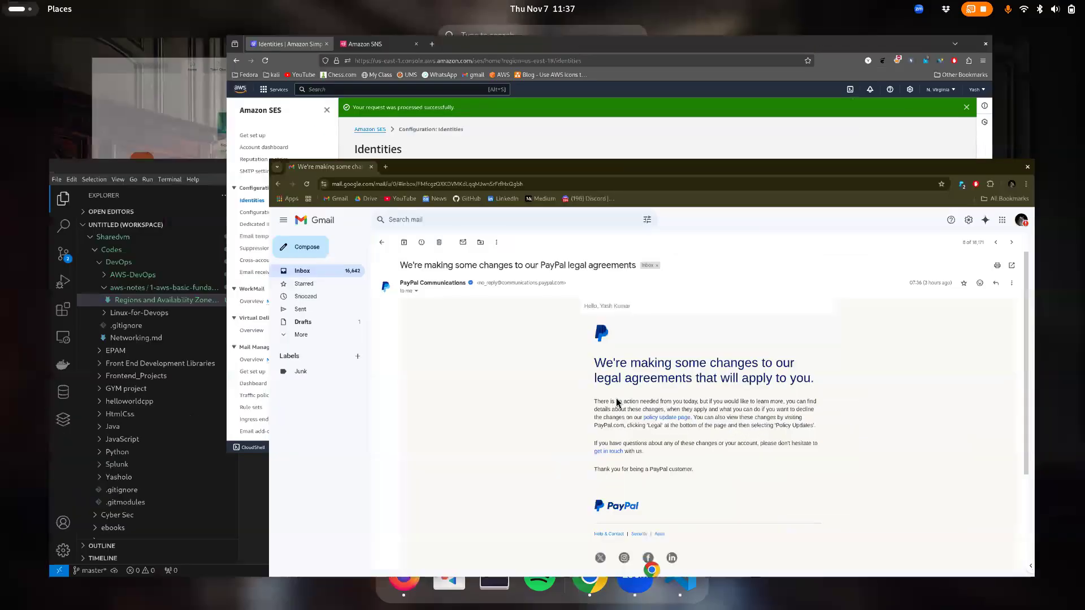
drag(382, 192, 436, 206)
drag(343, 193, 396, 195)
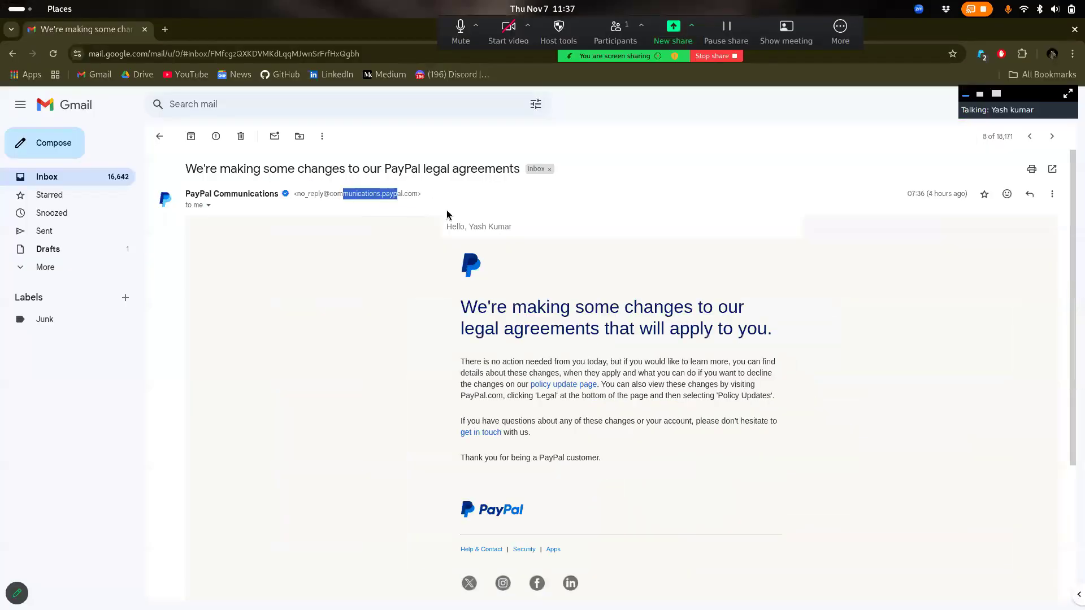
key(super)
click(574, 229)
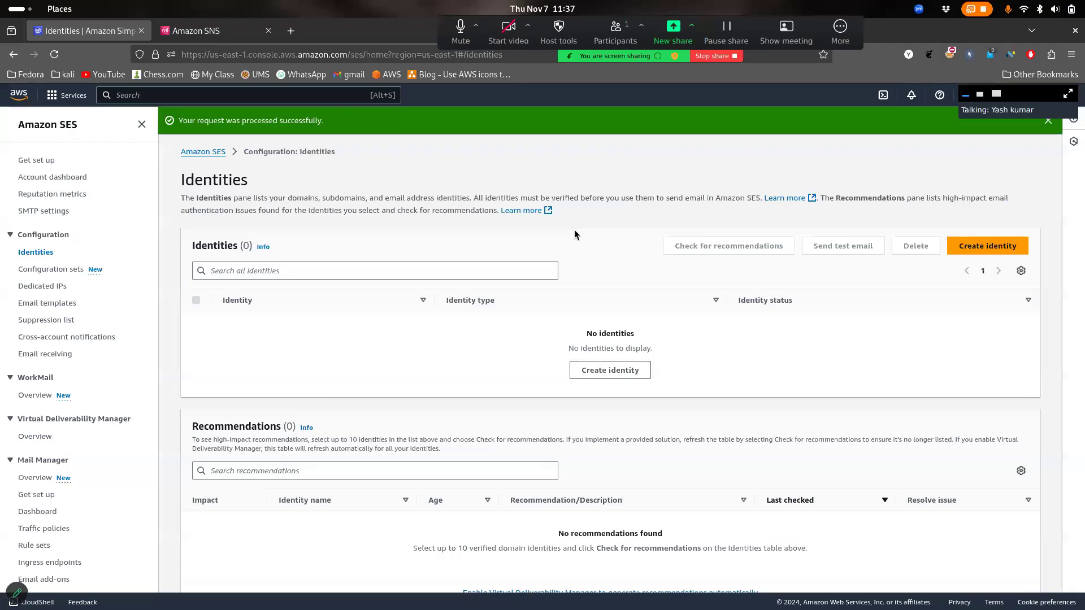
Start a new SES identity with Email address as the identity type
click(951, 245)
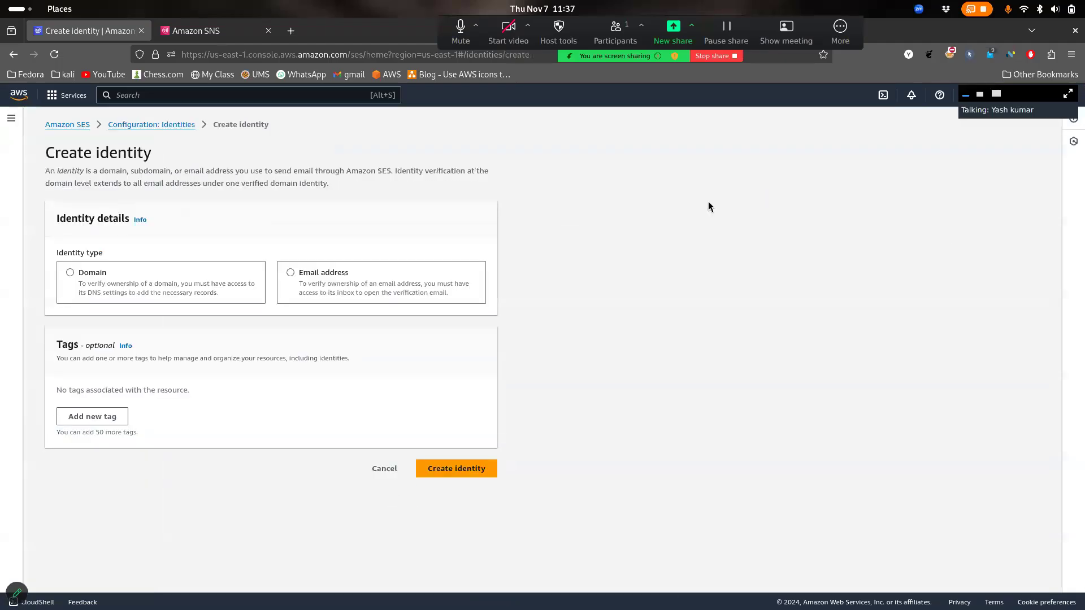
click(120, 279)
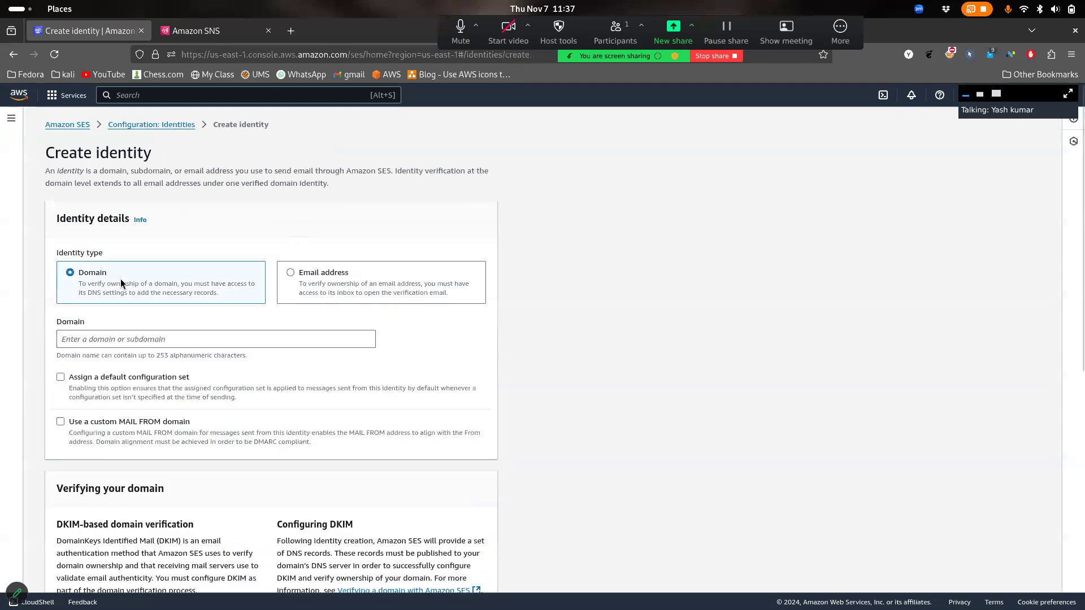
click(309, 284)
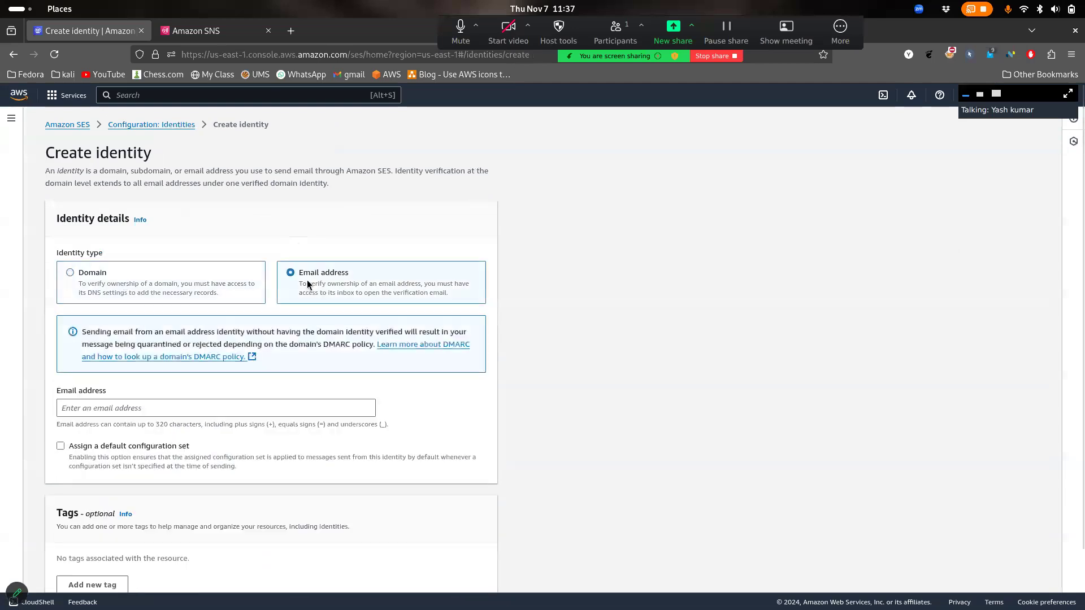
click(176, 268)
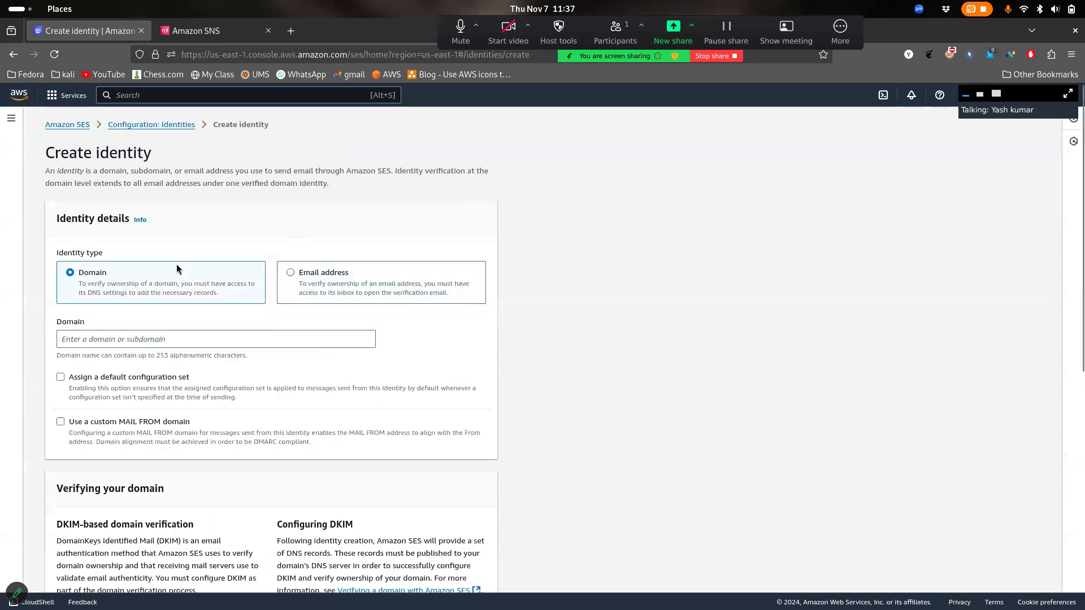
click(372, 296)
scroll(373, 296, down, 1)
Enter the Gmail address, leave the default configuration set unchecked, and create the identity
click(268, 346)
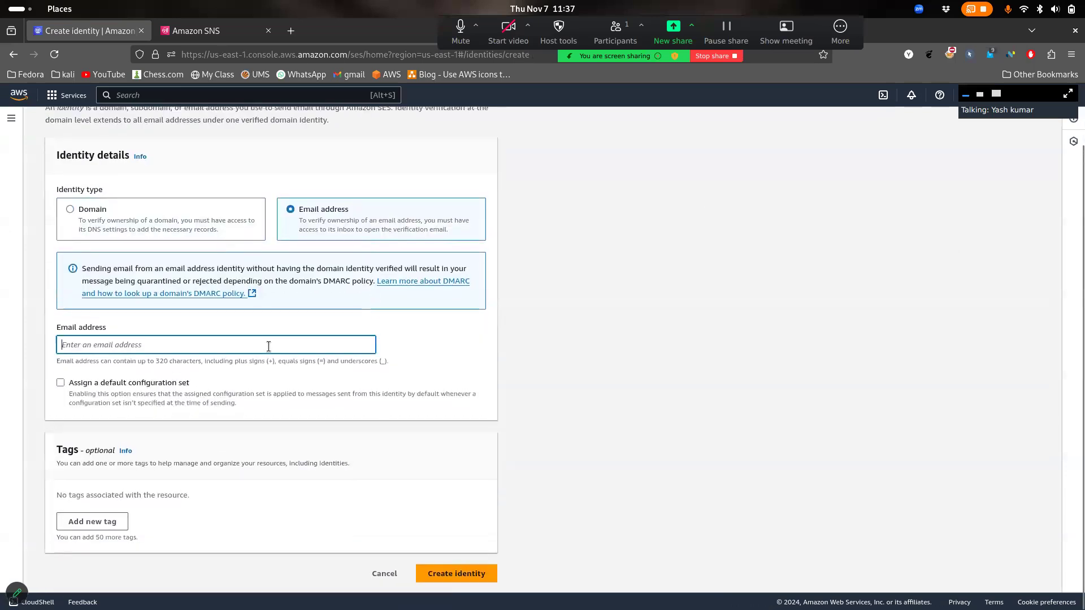
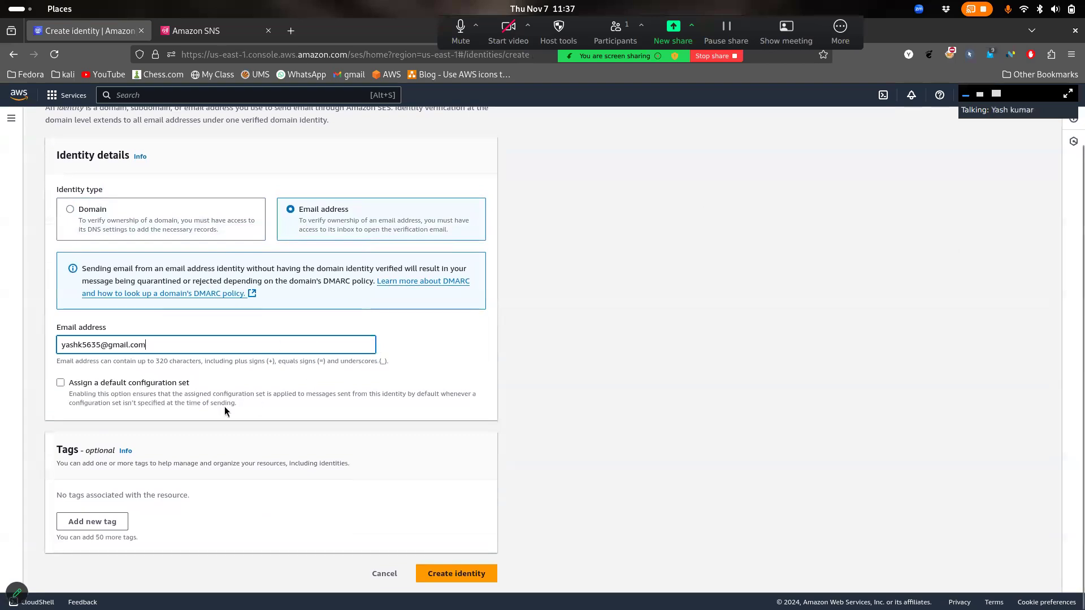
click(124, 386)
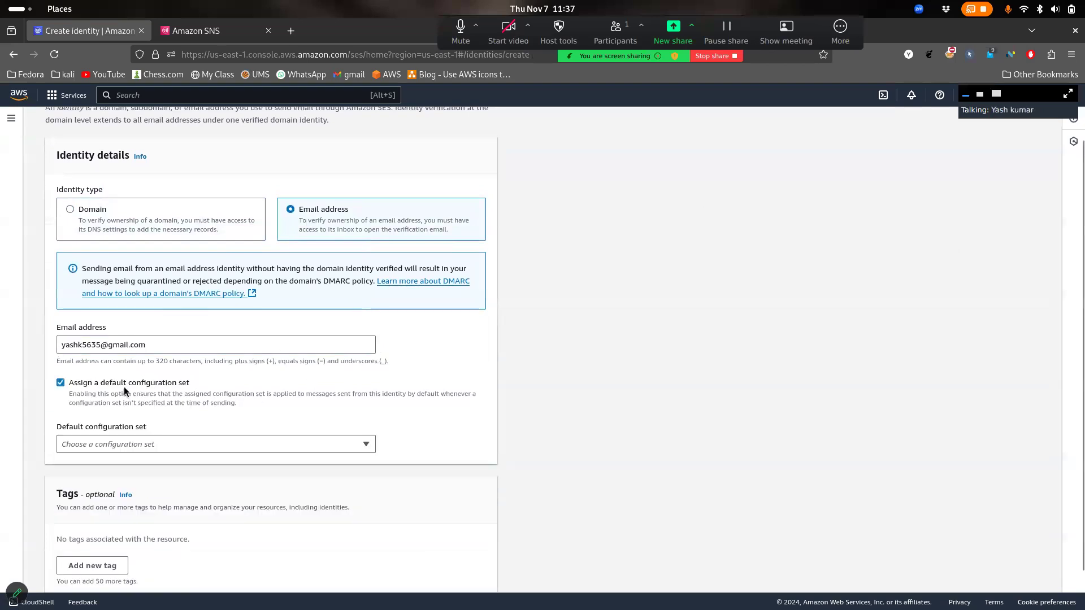
click(124, 387)
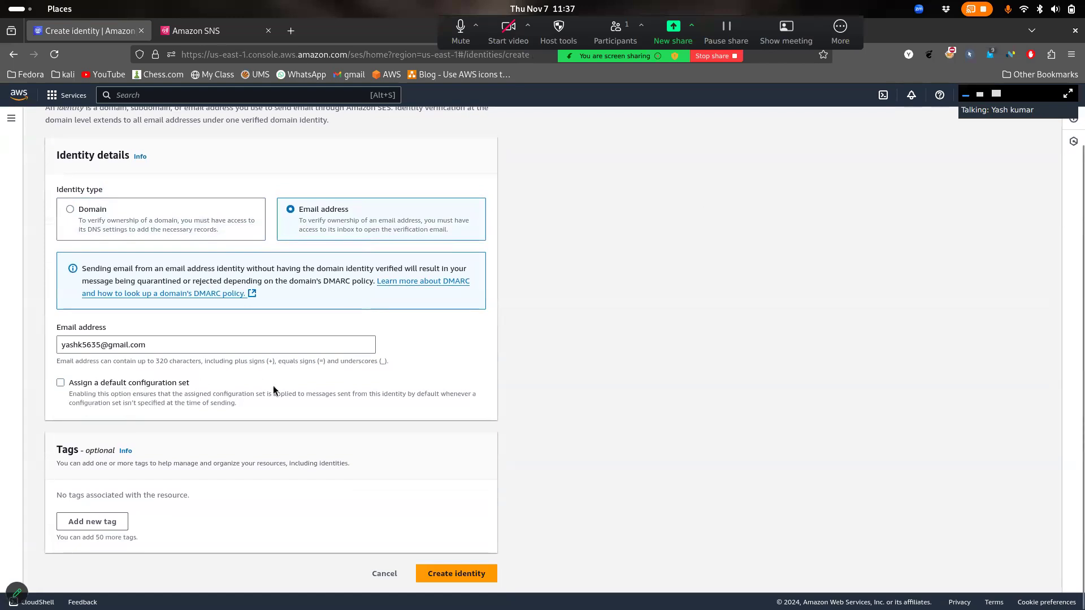
click(179, 340)
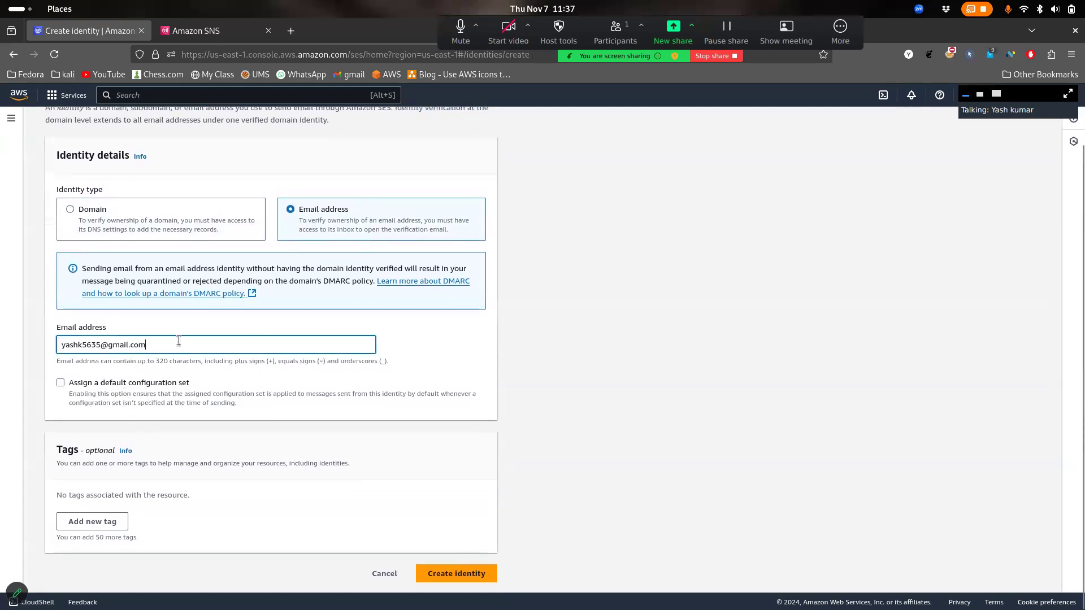
drag(178, 341, 109, 327)
click(486, 574)
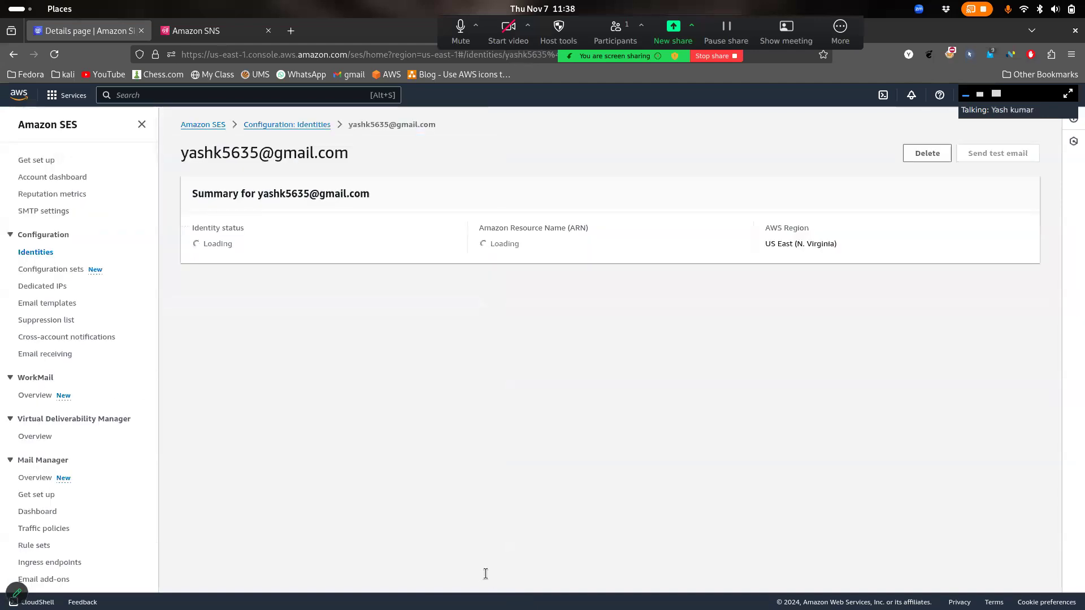
Check the identity's Verification pending status and the Custom MAIL FROM domain section
scroll(431, 326, down, 2)
scroll(367, 322, up, 2)
drag(276, 283, 204, 283)
click(344, 311)
scroll(344, 311, down, 4)
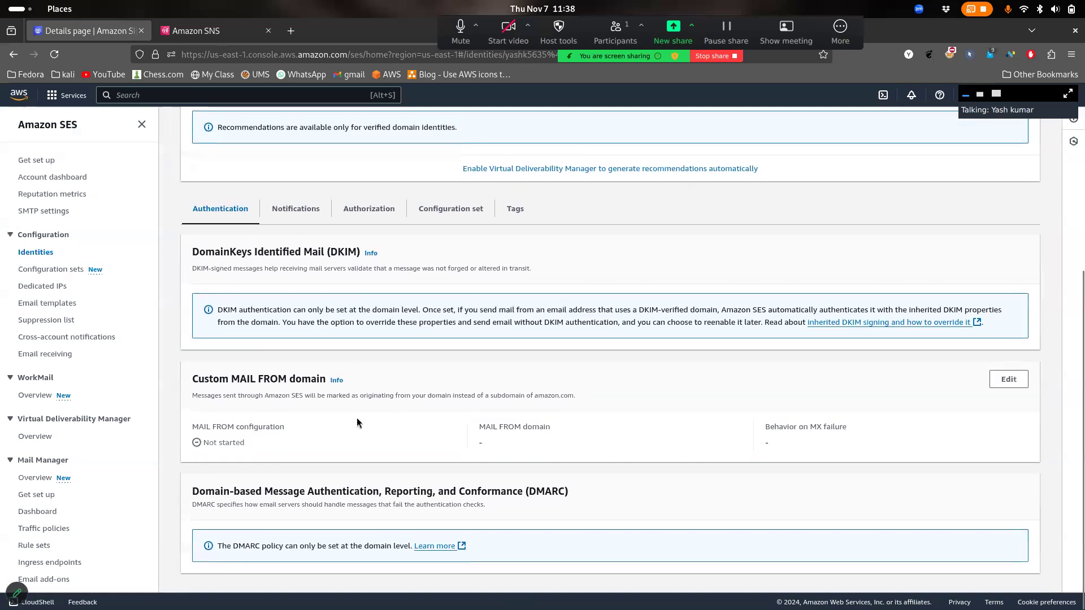
mouse_move(285, 393)
mouse_down()
mouse_move(304, 384)
mouse_move(270, 382)
mouse_up()
click(428, 364)
Browse the Notifications, Authorization, Configuration set and Tags tabs, then return to Identities
click(310, 215)
click(364, 235)
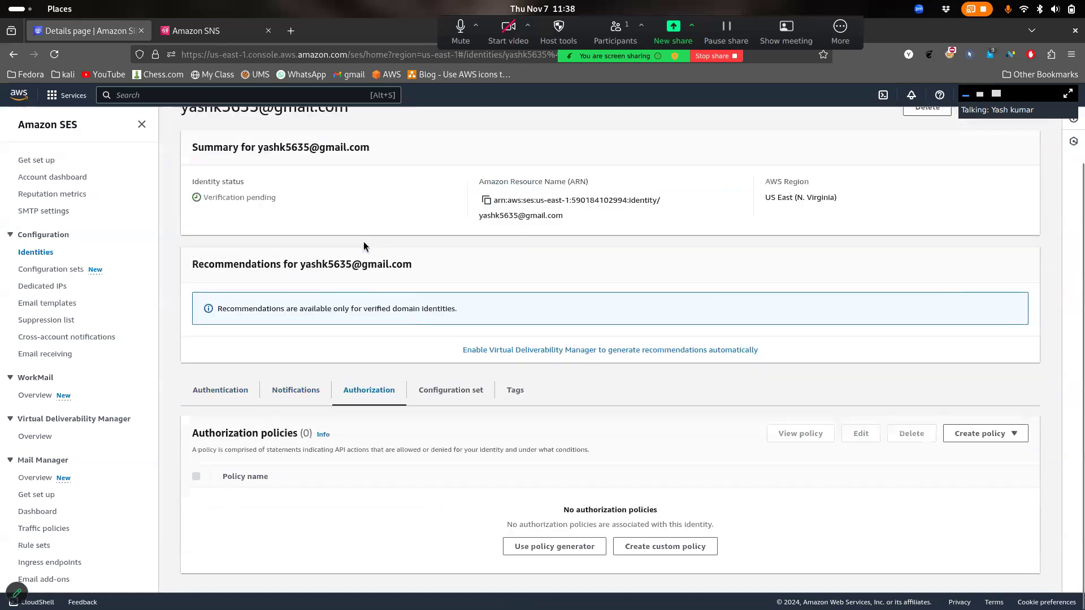
click(458, 449)
click(373, 447)
click(229, 456)
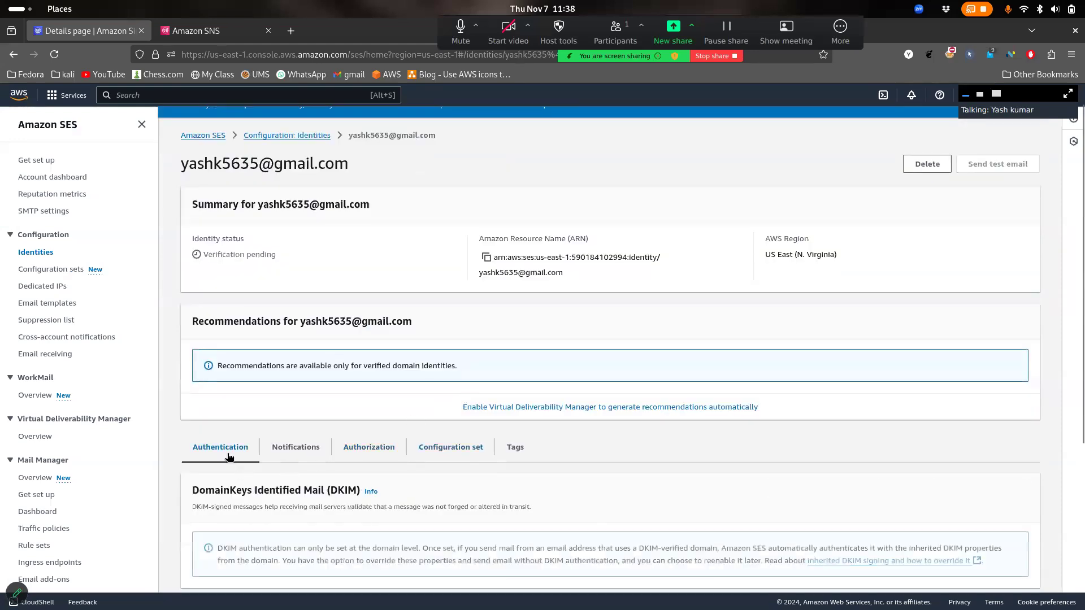
click(515, 451)
click(236, 433)
click(325, 170)
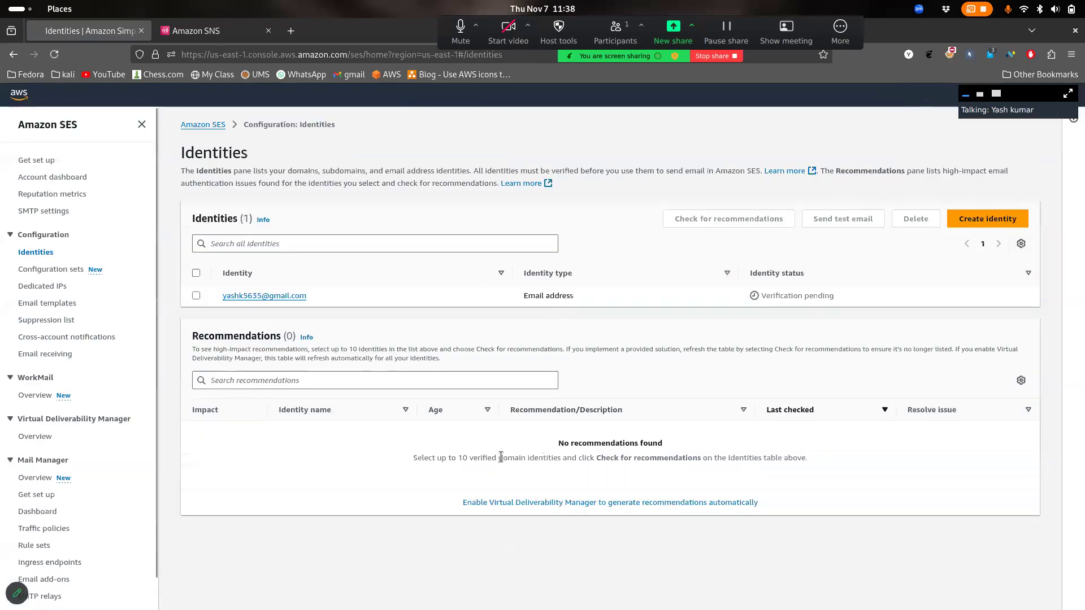
Confirm the new identity shows Verification pending and sort the list by Identity
drag(339, 298, 212, 292)
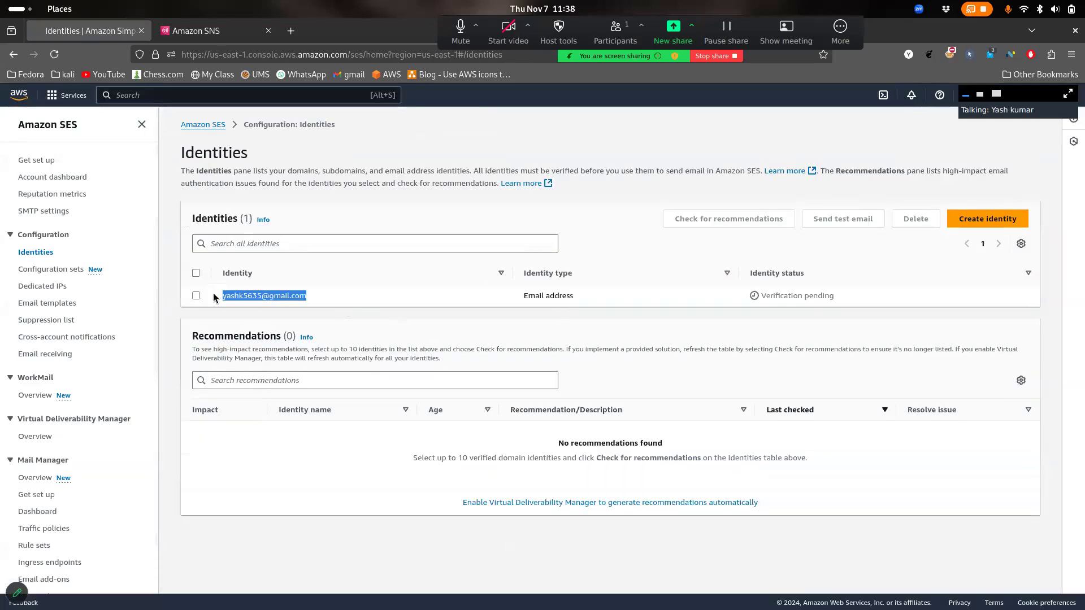
click(897, 317)
triple_click(813, 296)
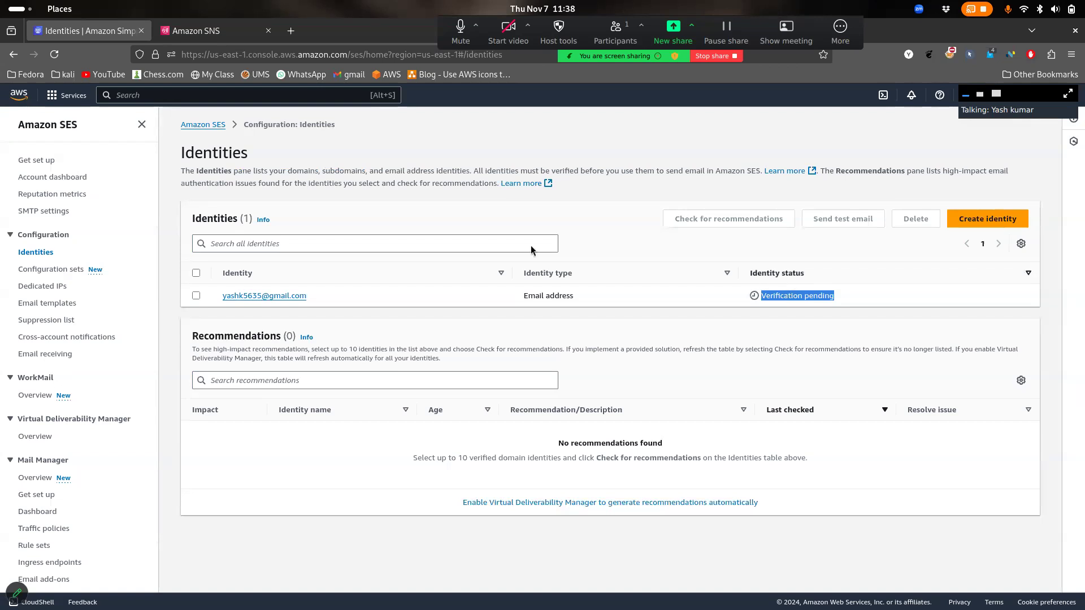
drag(348, 293, 254, 274)
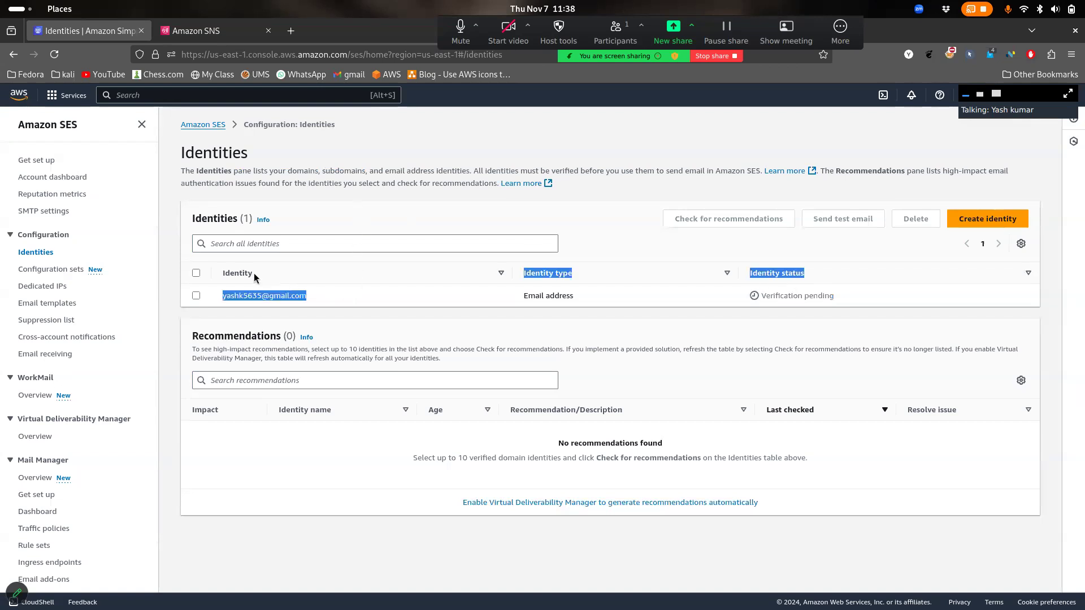
click(287, 272)
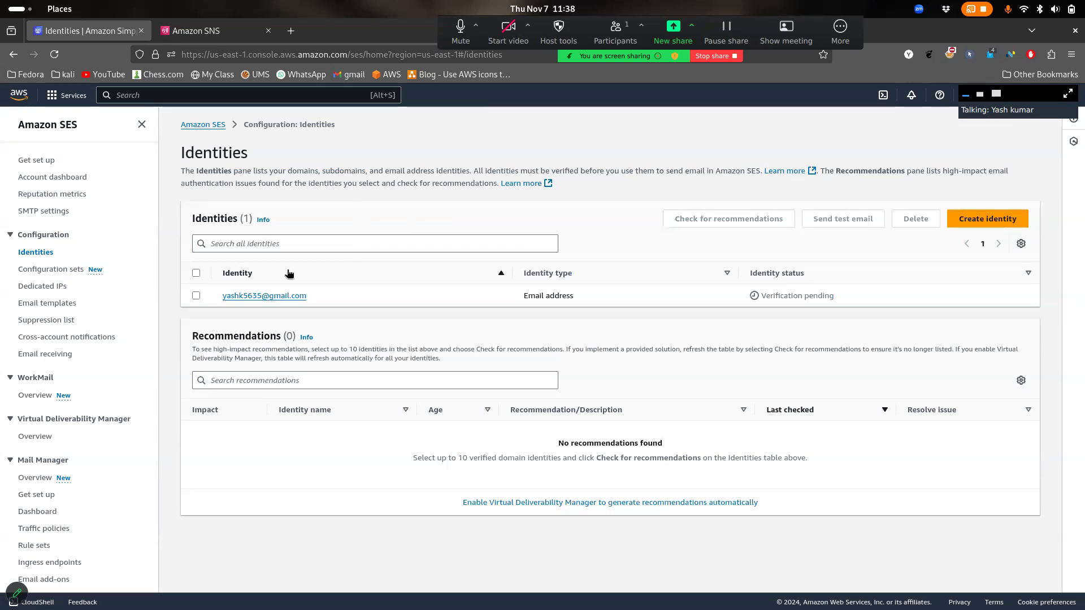
In Gmail, go back to the inbox and open the AWS email address verification request
key(super)
click(600, 385)
key(super)
click(709, 336)
click(159, 136)
click(491, 195)
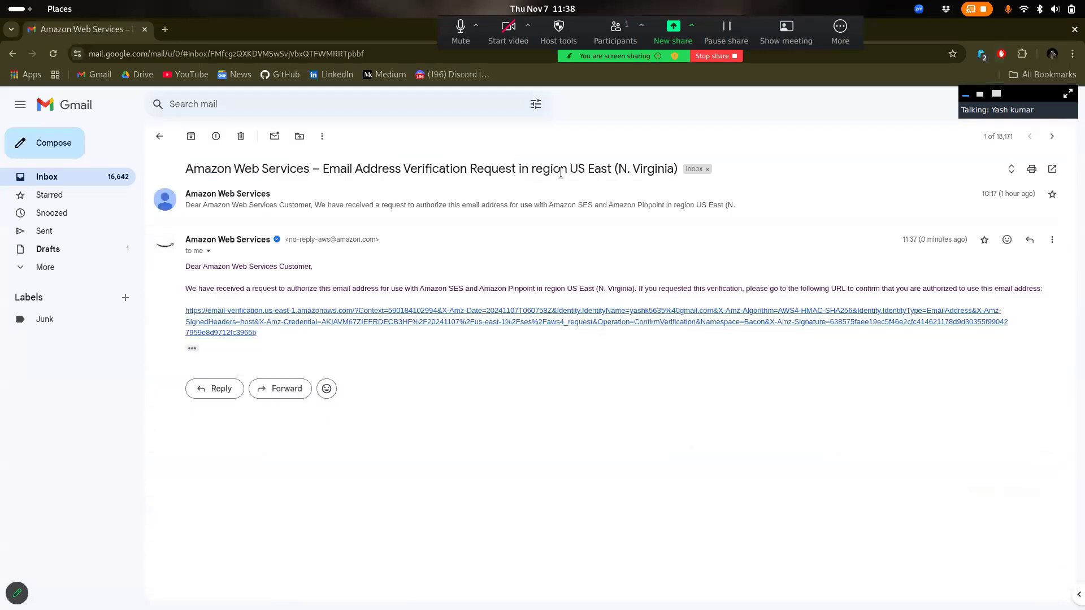
Follow the verification link in the AWS US East (N. Virginia) email
drag(571, 168, 670, 169)
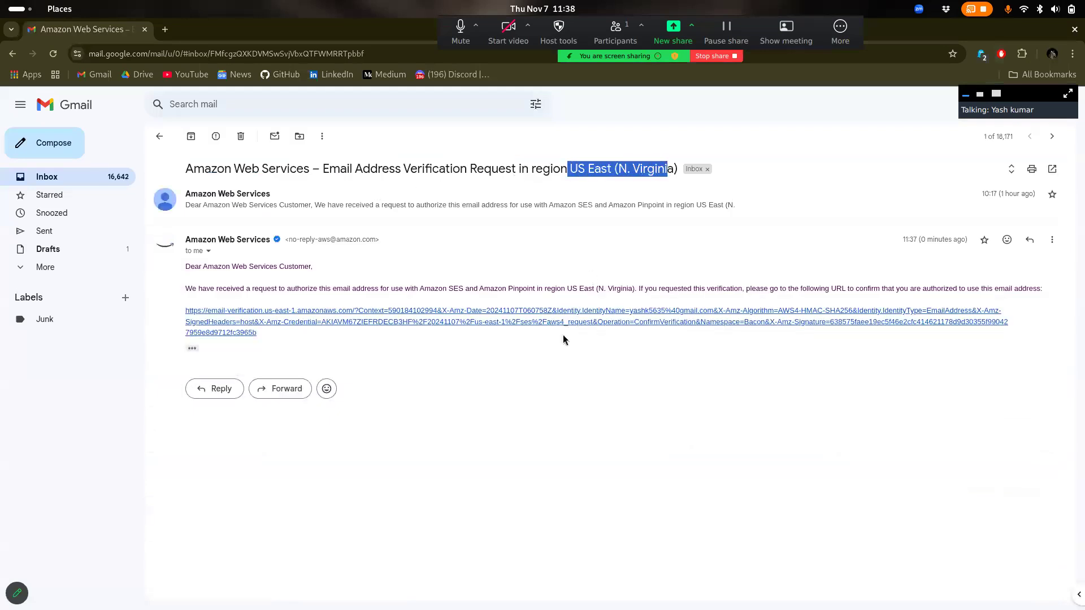
click(547, 402)
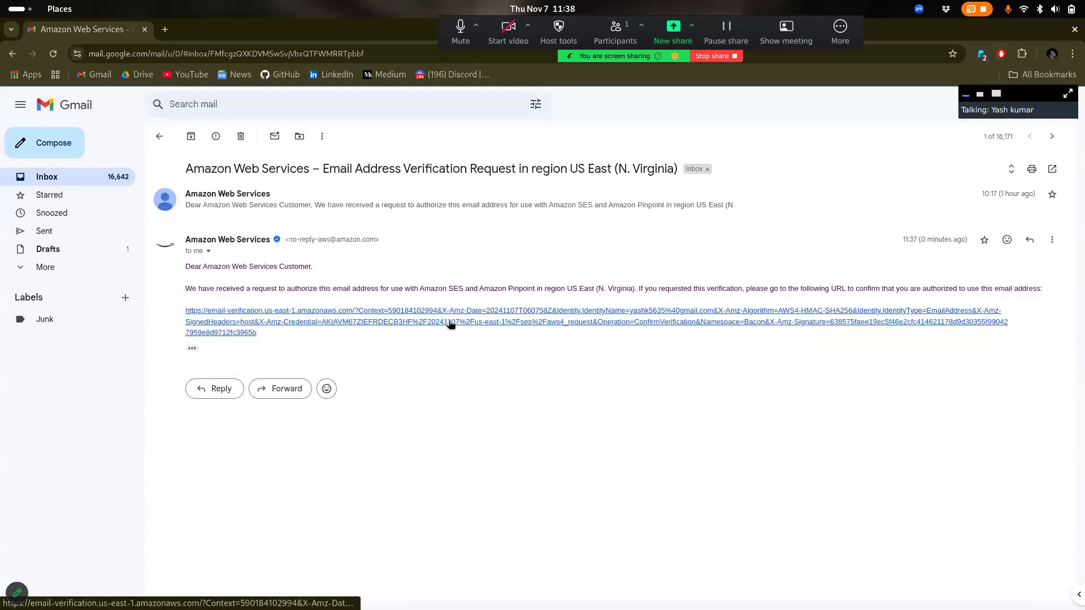
key(super)
click(765, 209)
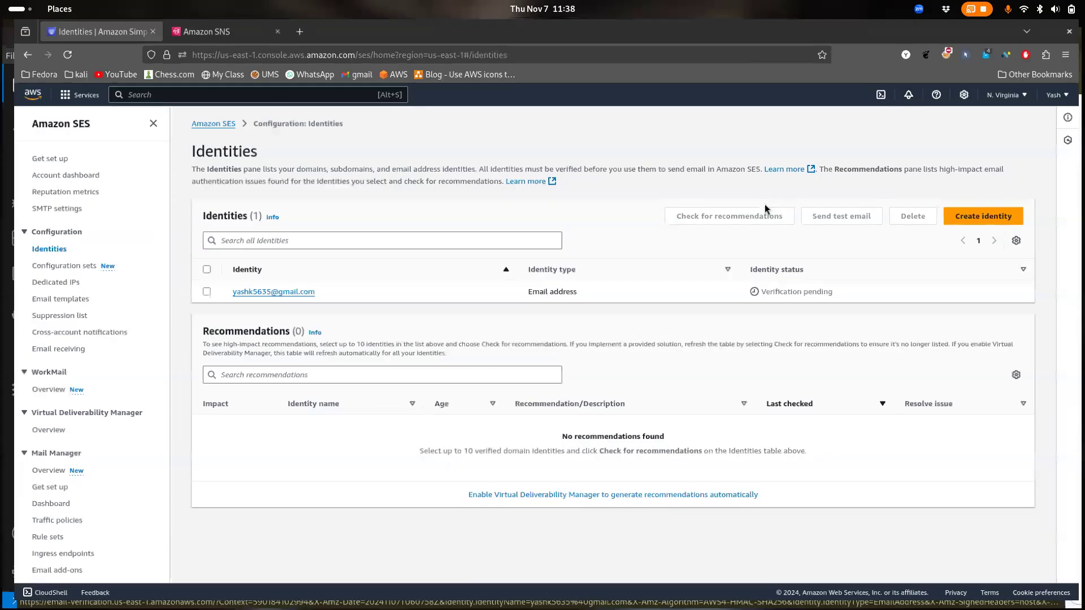
key(super)
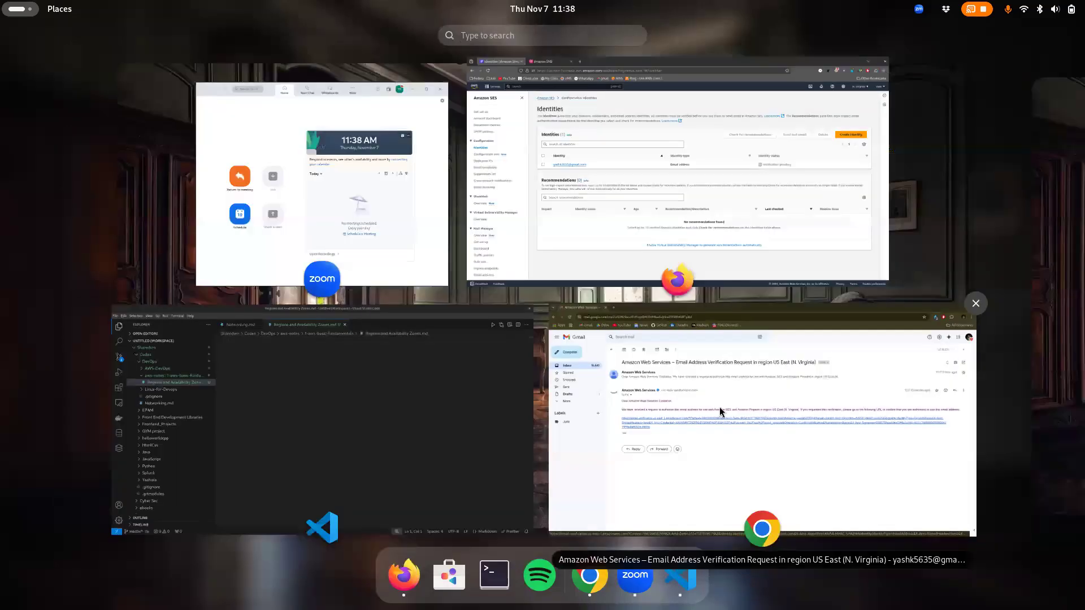
click(720, 406)
click(542, 328)
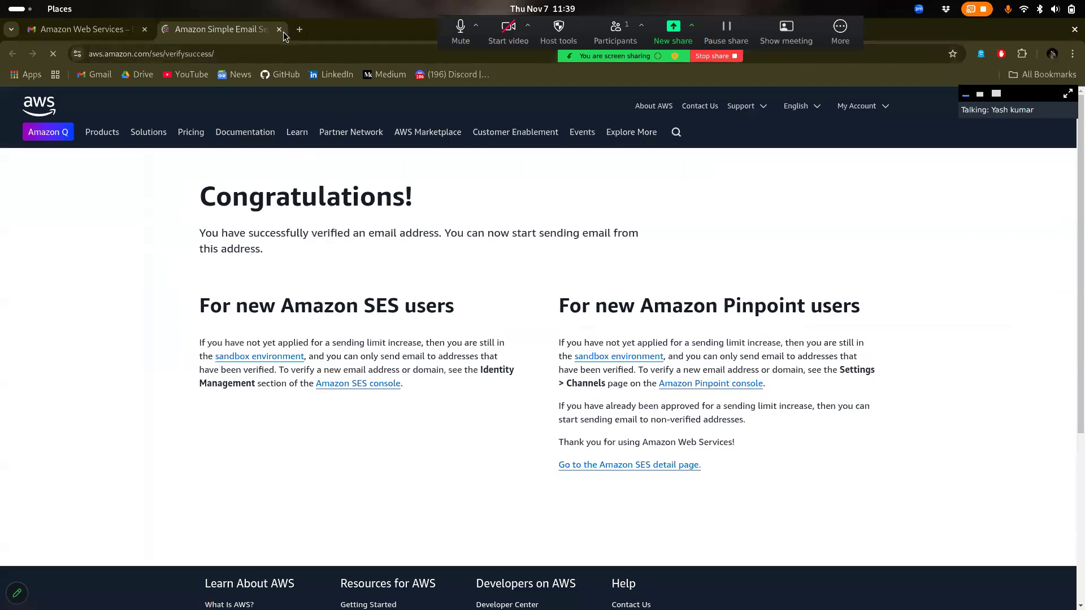
Close the success page and reload the SES identities list to show Verified
drag(327, 233, 402, 245)
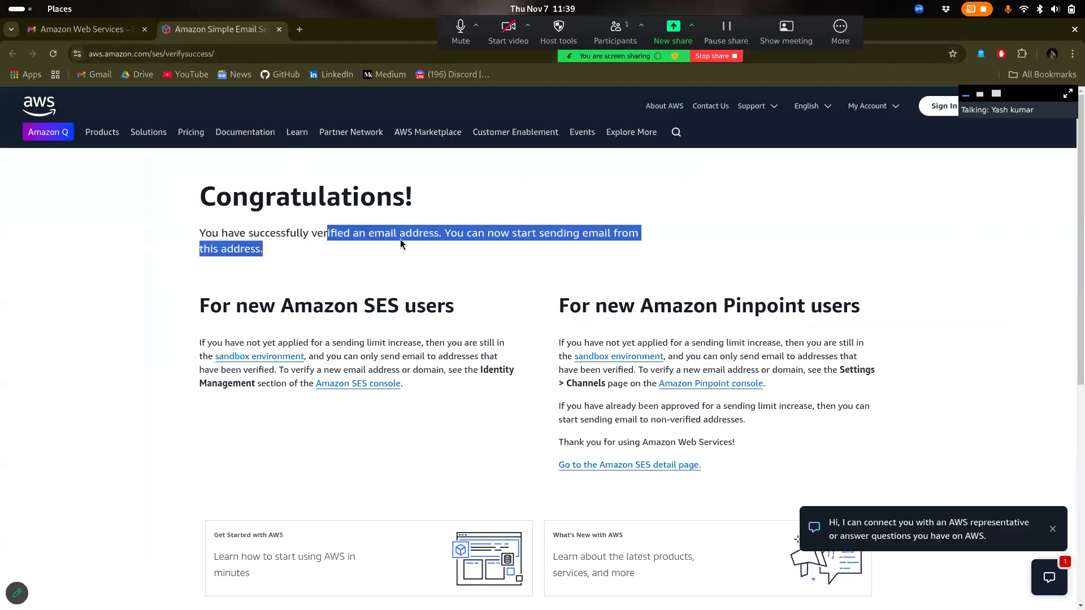
click(279, 30)
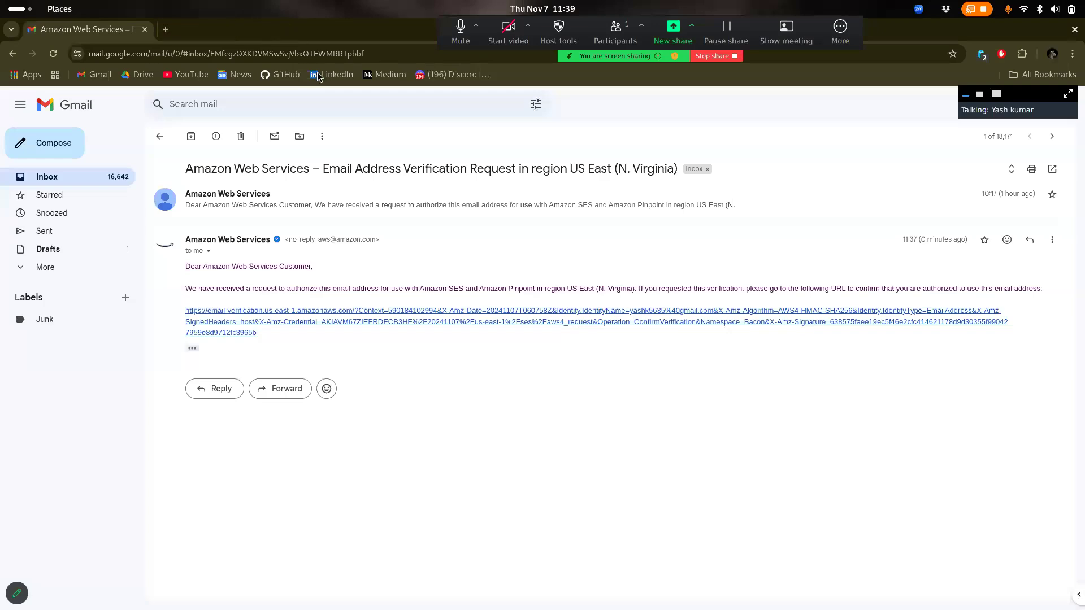
key(super)
click(627, 262)
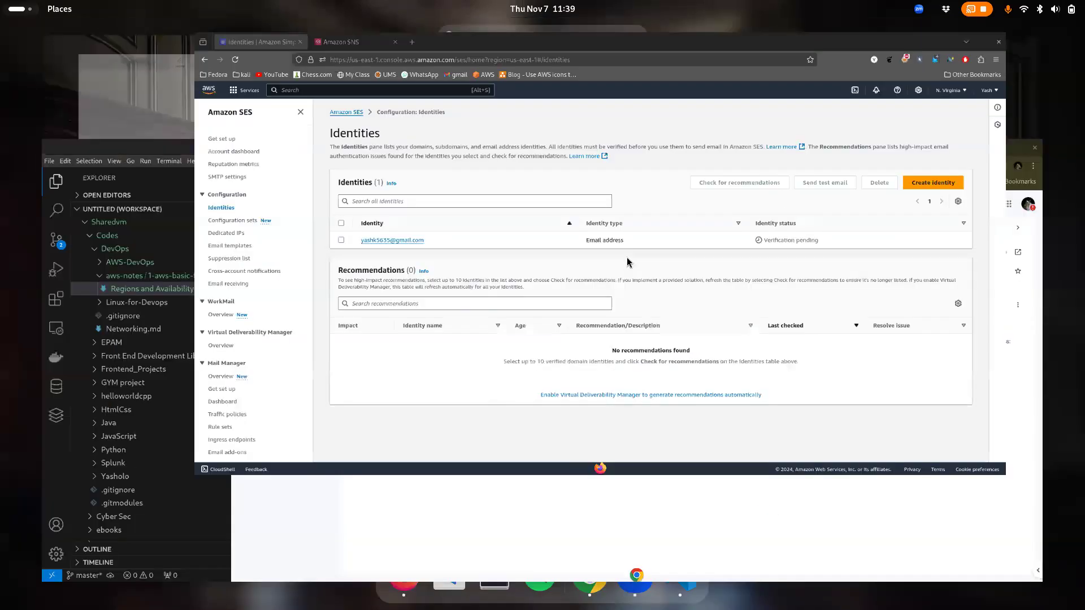
right_click(729, 265)
click(843, 278)
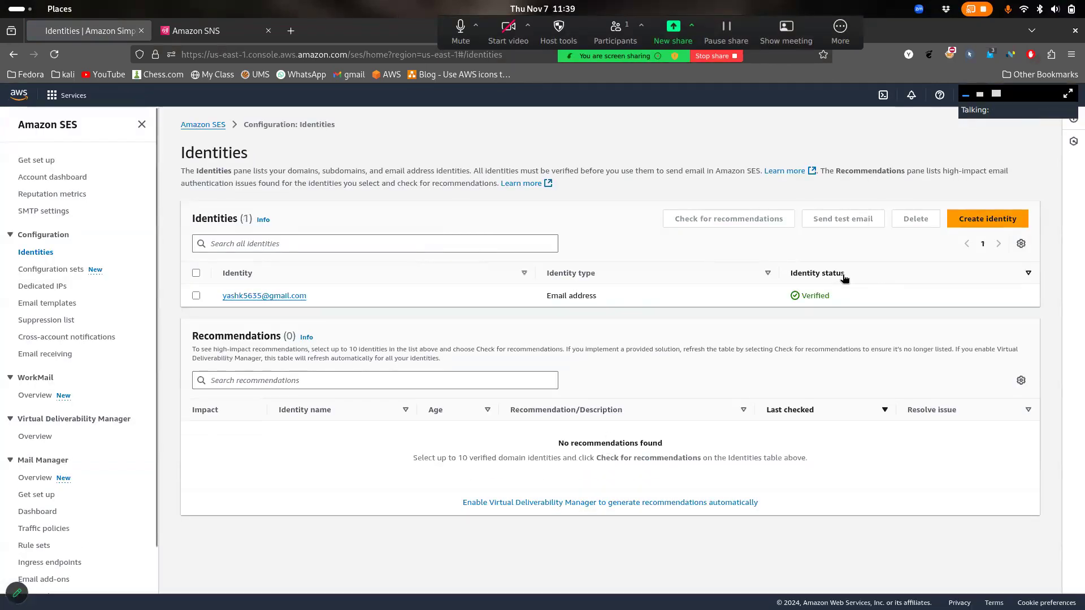
Select the verified email identity and open its Send test email form
drag(852, 303, 793, 293)
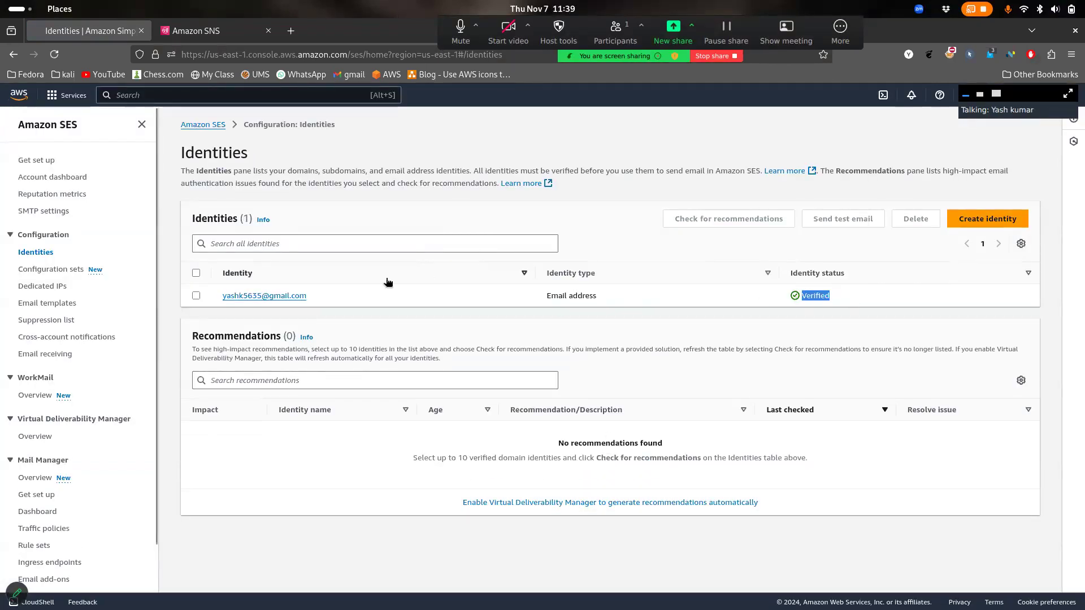
click(195, 297)
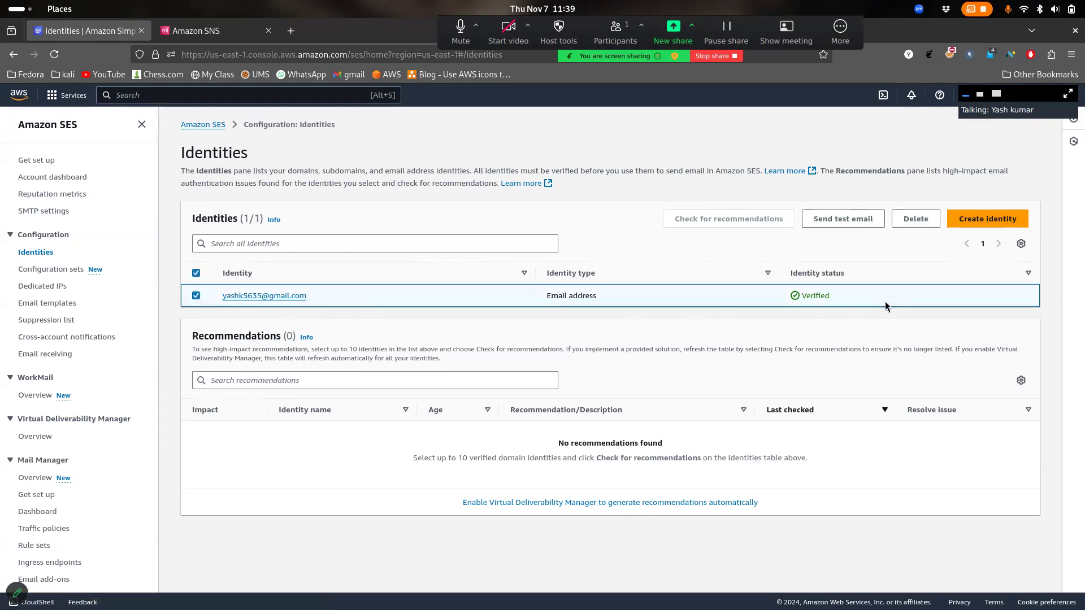
click(846, 223)
scroll(346, 321, down, 1)
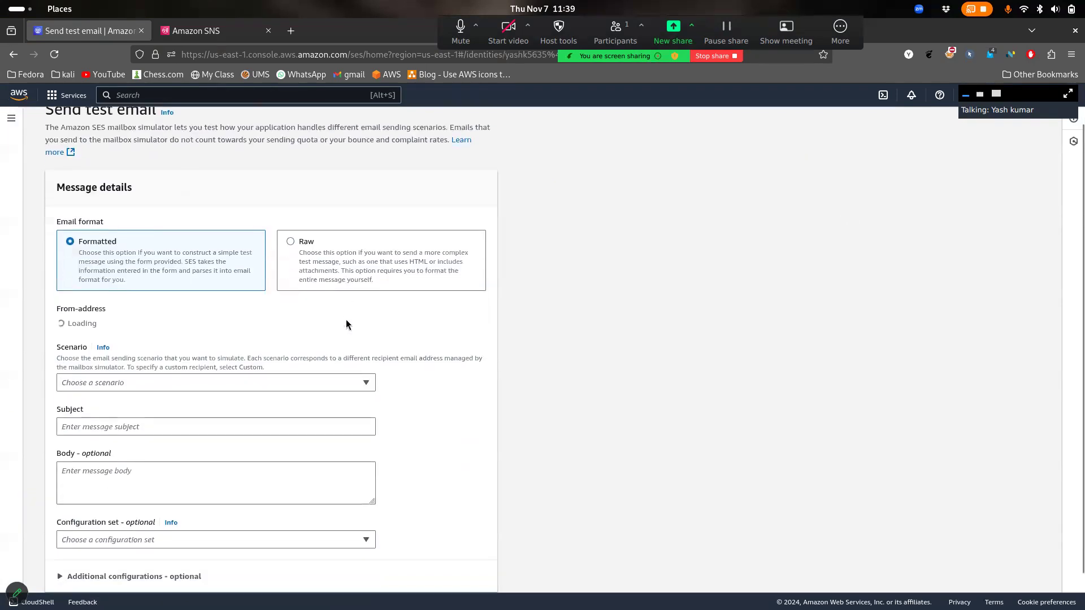
scroll(346, 324, down, 1)
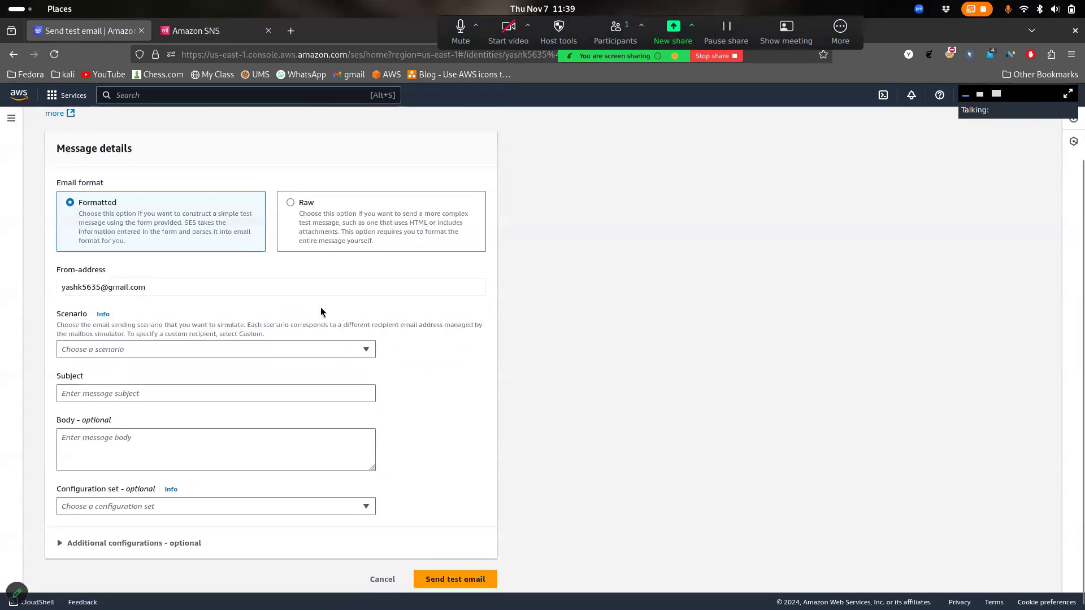
drag(120, 272, 58, 271)
click(175, 286)
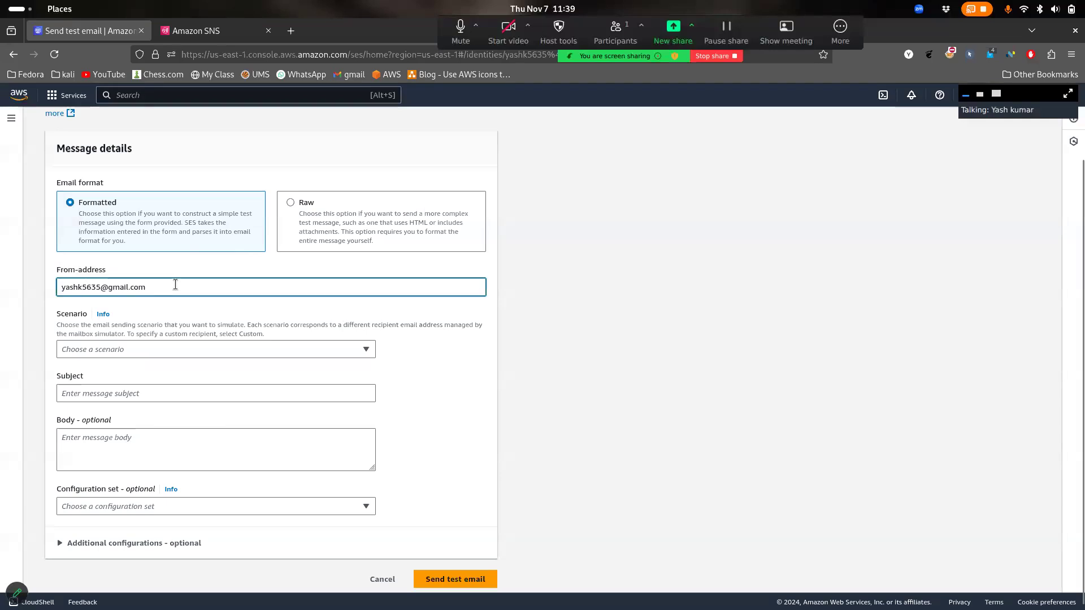
triple_click(175, 284)
click(175, 285)
Choose the Custom scenario for the test email
scroll(192, 274, down, 1)
click(152, 340)
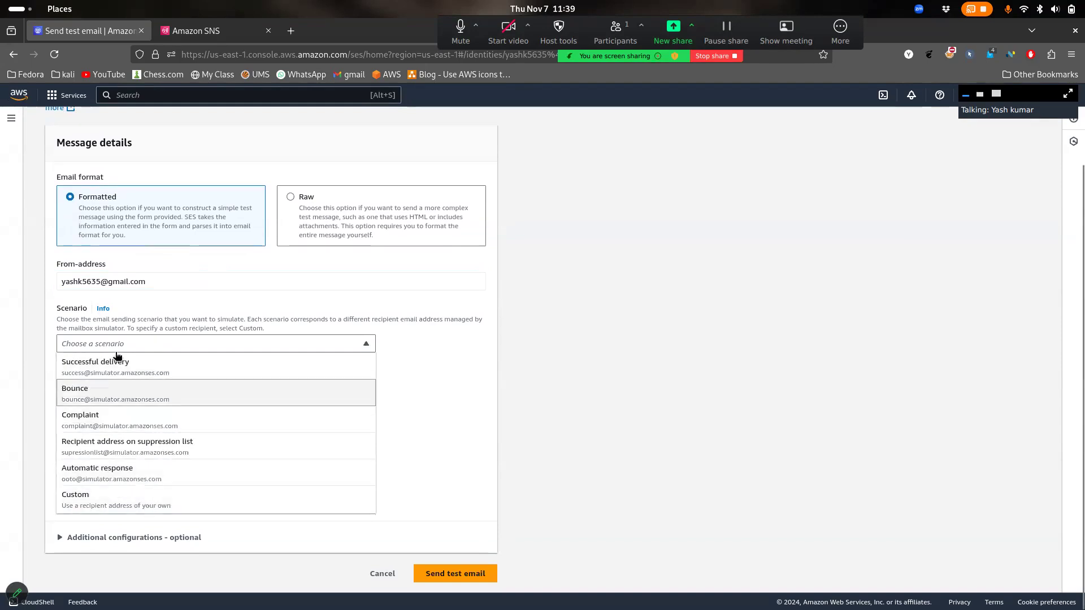
click(110, 505)
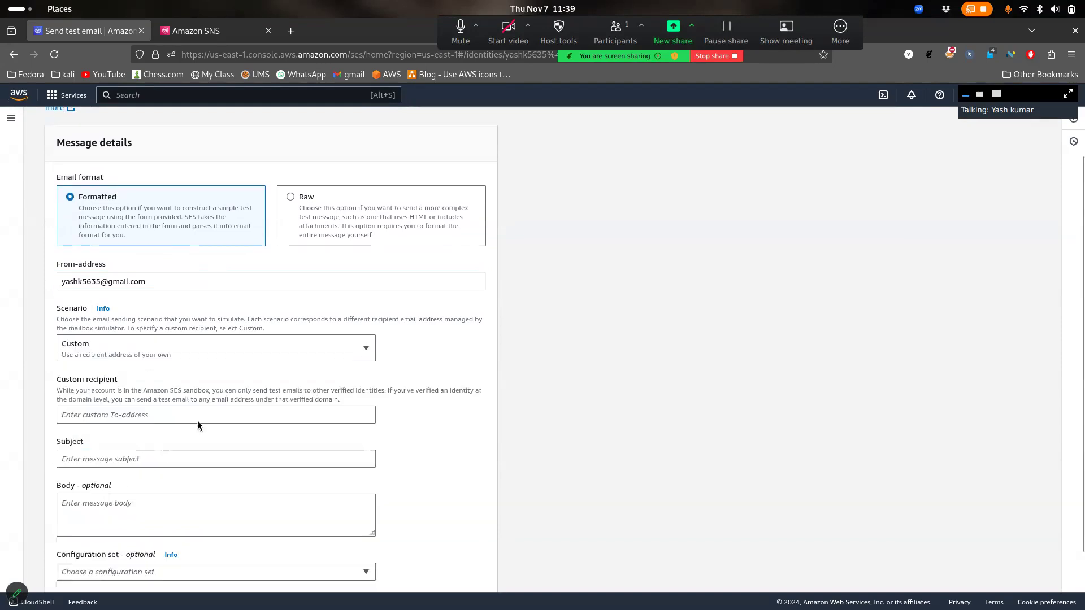
scroll(197, 421, down, 2)
click(195, 287)
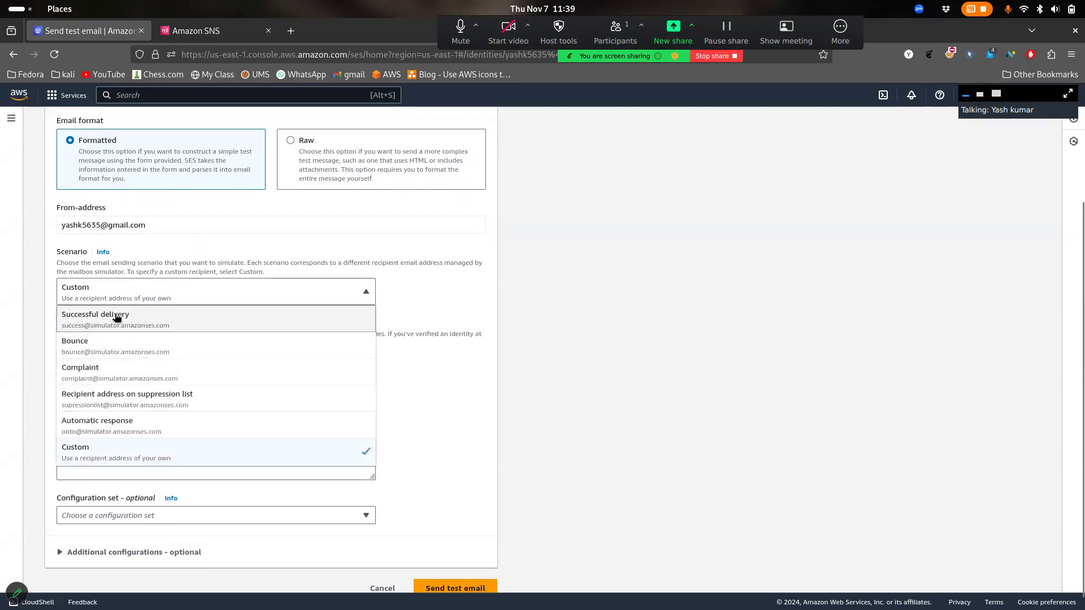
click(483, 364)
Send it to the verified Gmail address with subject Test-mail-1 and body 'Hey this is from AWS SES'
click(320, 362)
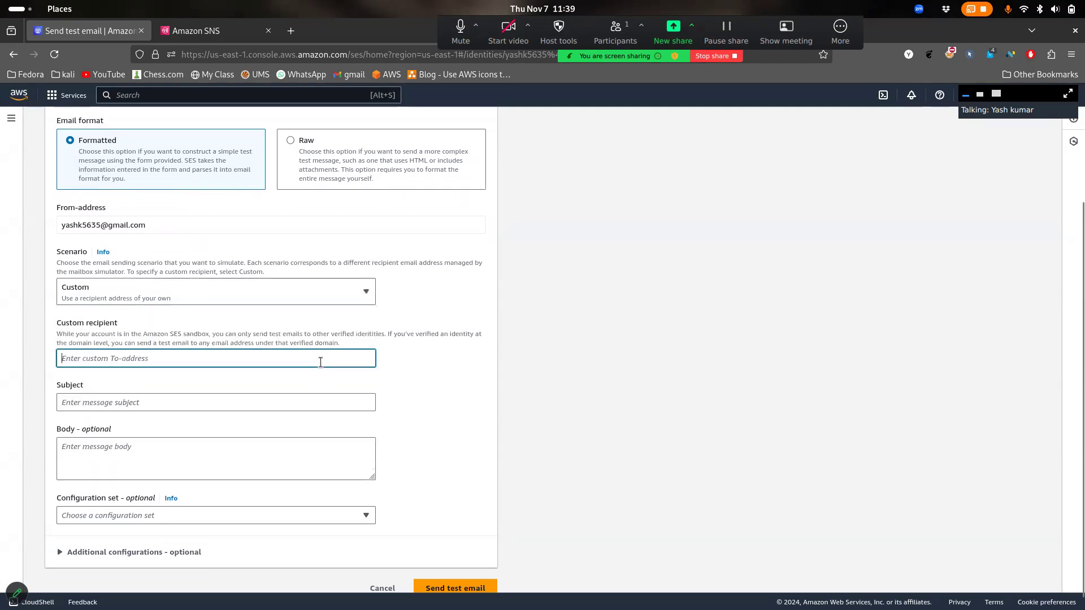
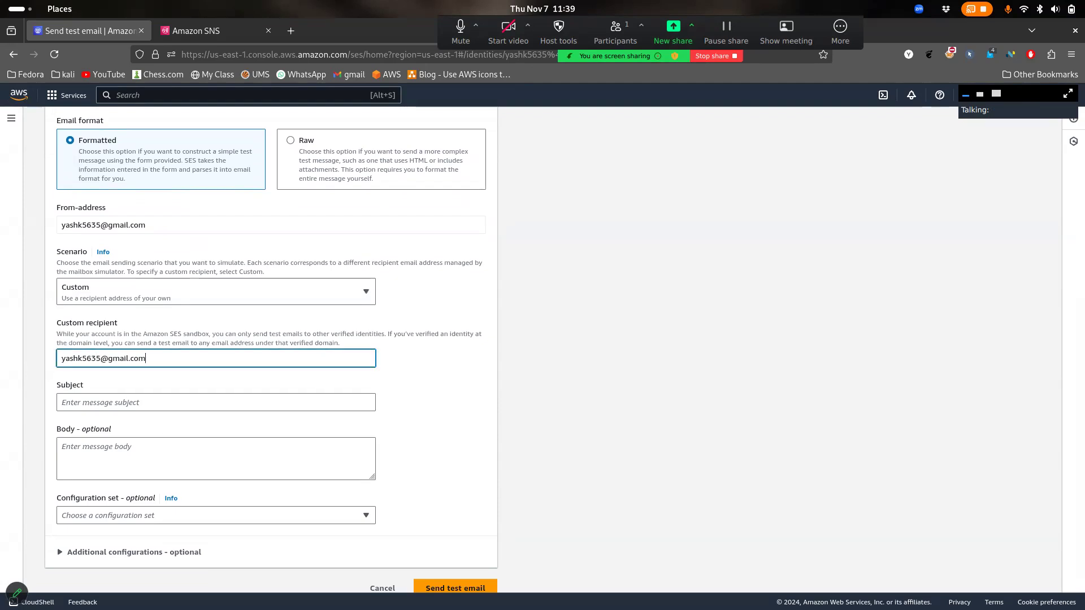
scroll(444, 411, down, 1)
click(318, 389)
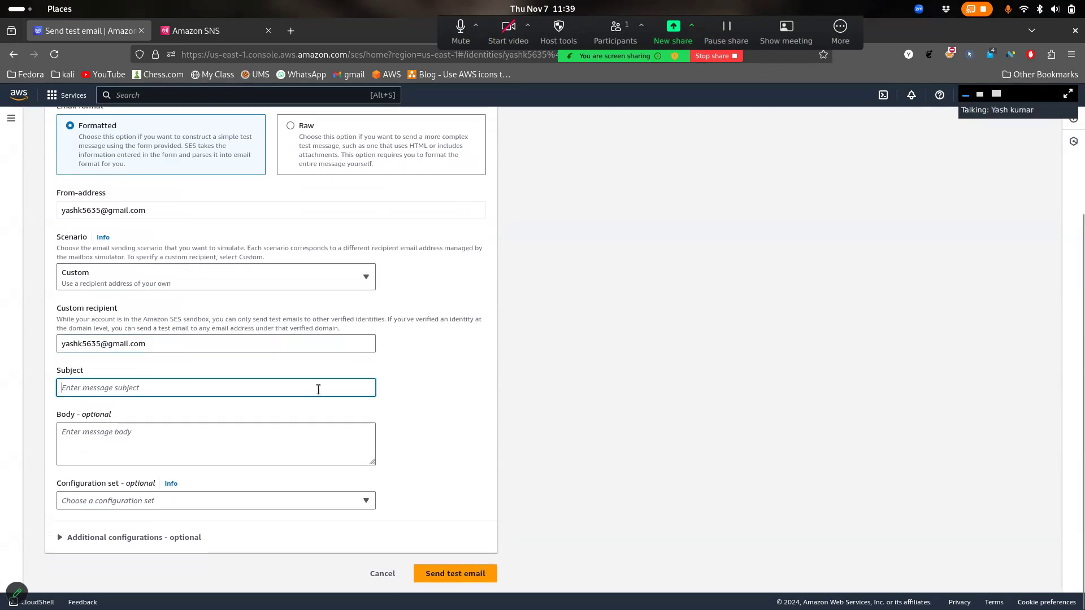
text(Test)
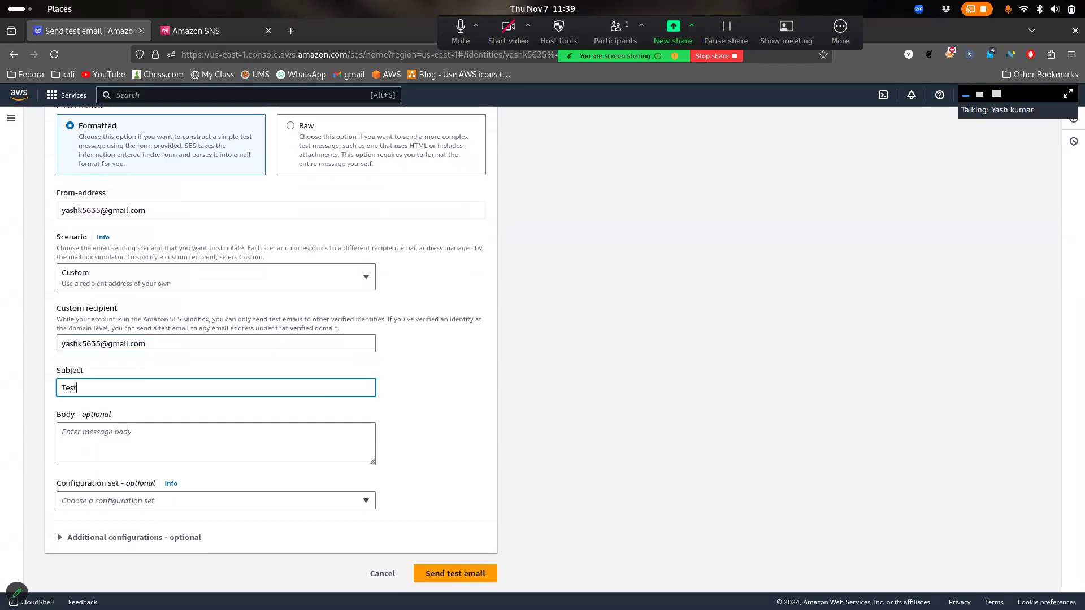
text(-mail-1)
click(268, 433)
text(Hey )
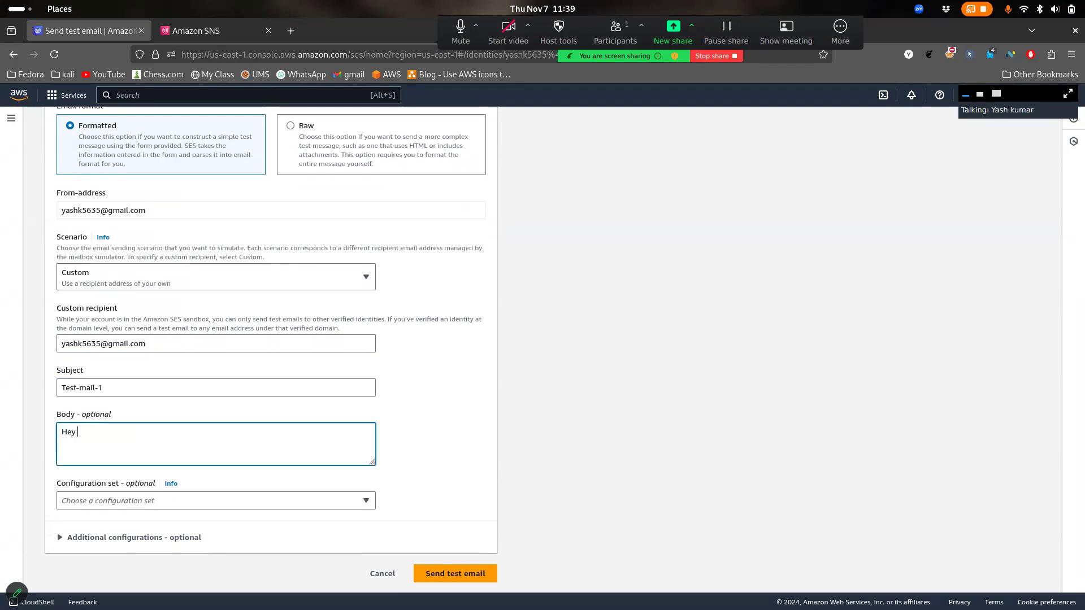
text(this is from AWS SES)
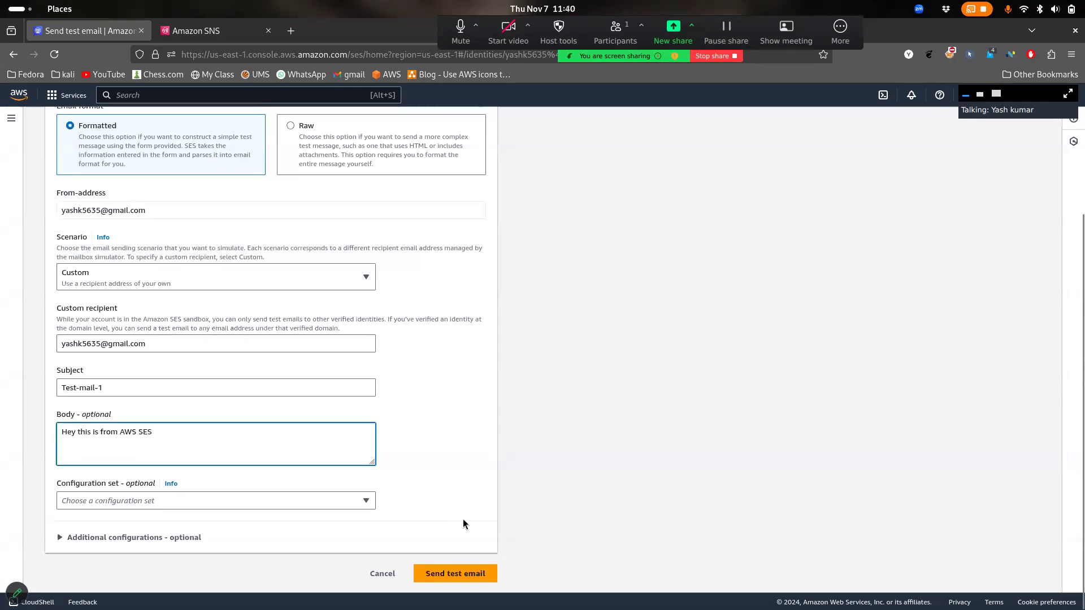
click(454, 576)
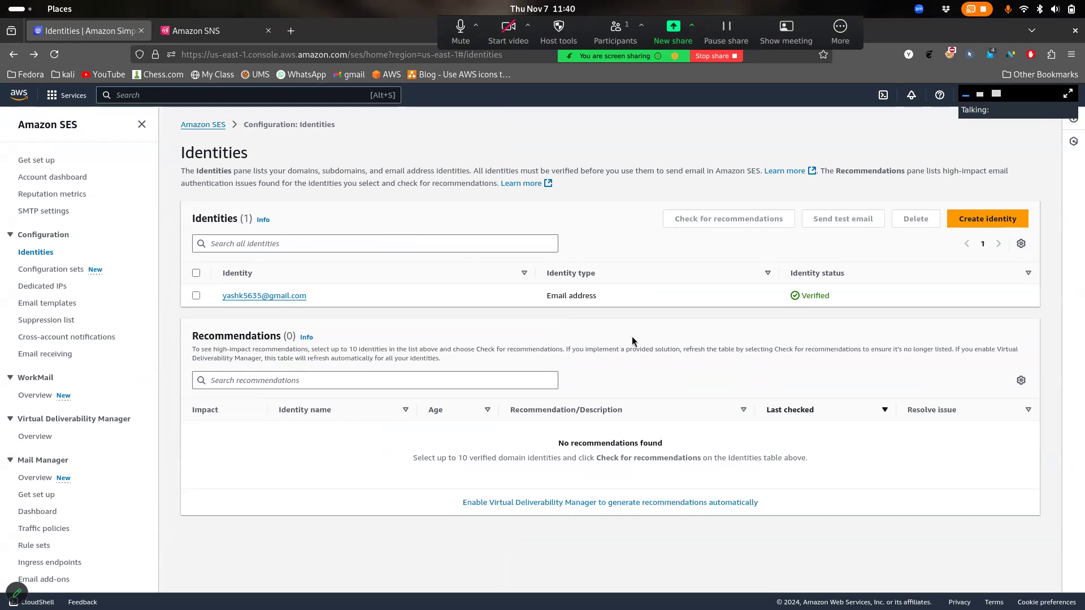
key(super)
Open Test-mail-1 in the Gmail inbox to check its body, then reselect the SES identity
click(685, 400)
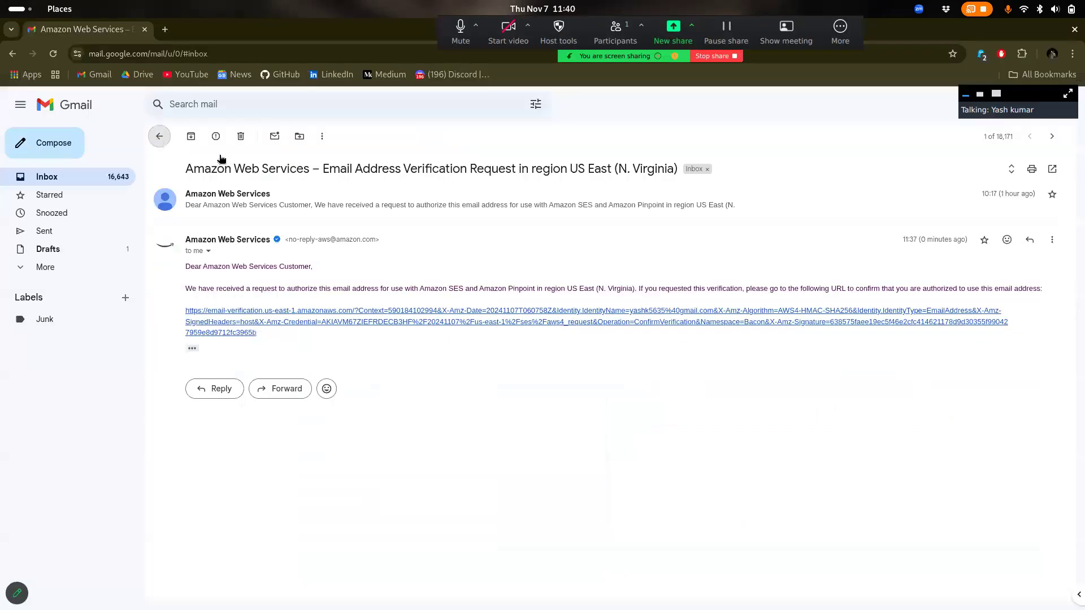
click(160, 135)
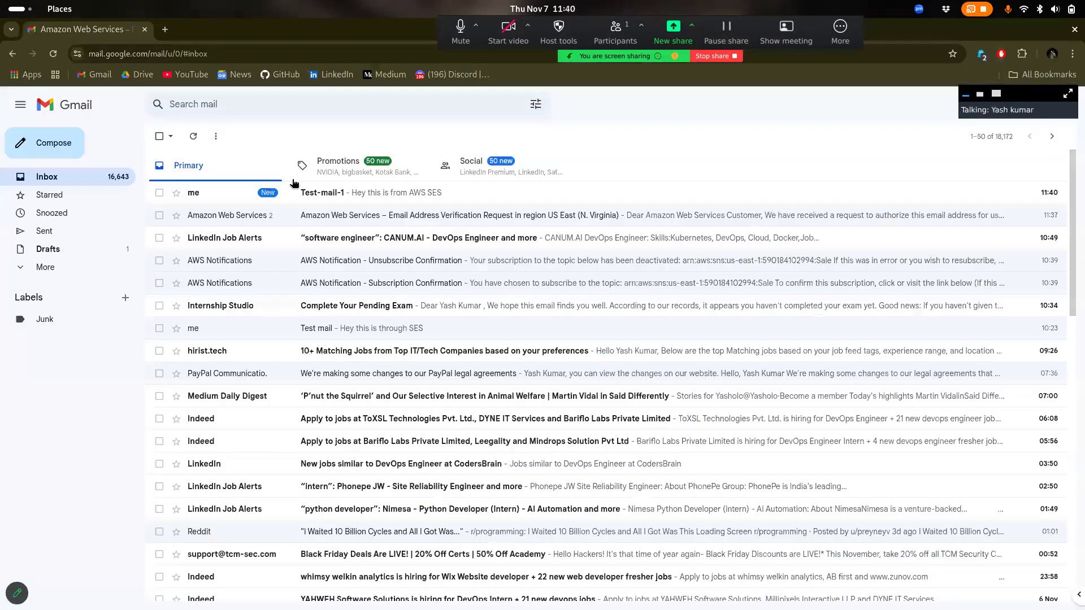
click(324, 199)
drag(271, 338, 186, 326)
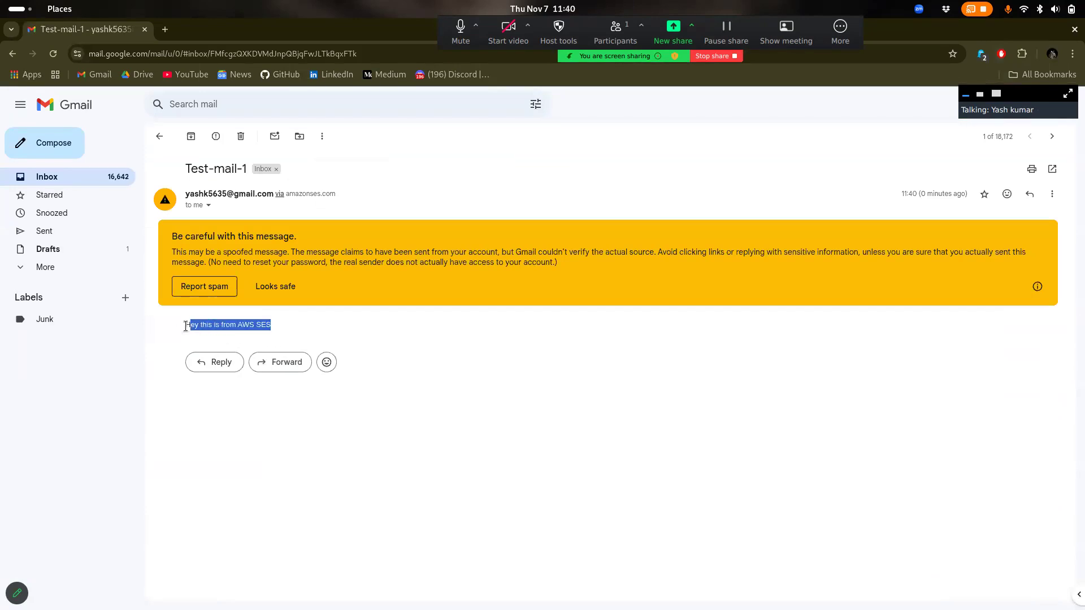
click(285, 327)
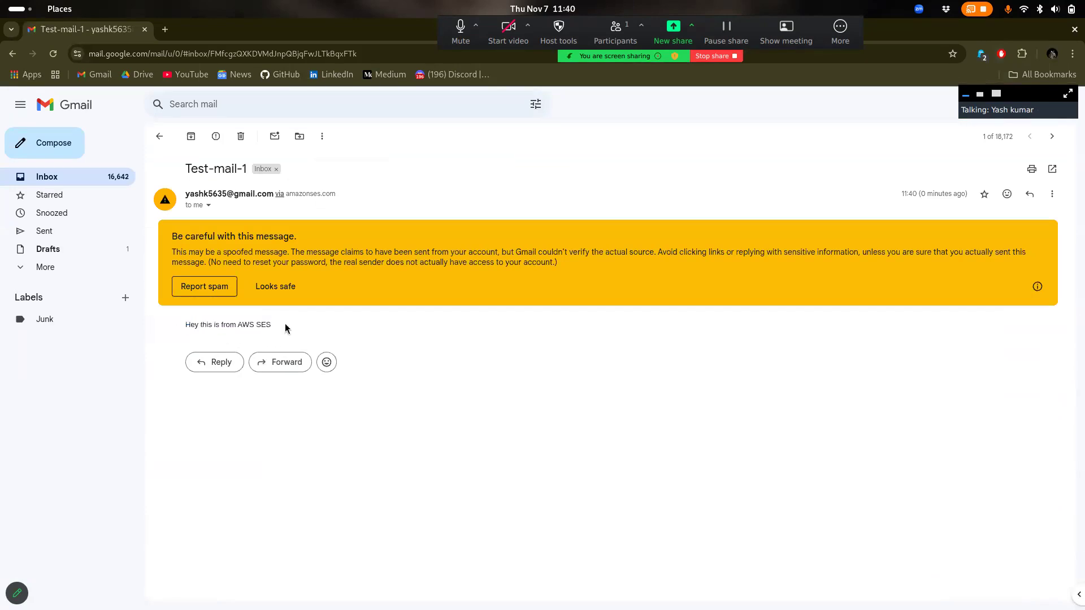
key(super)
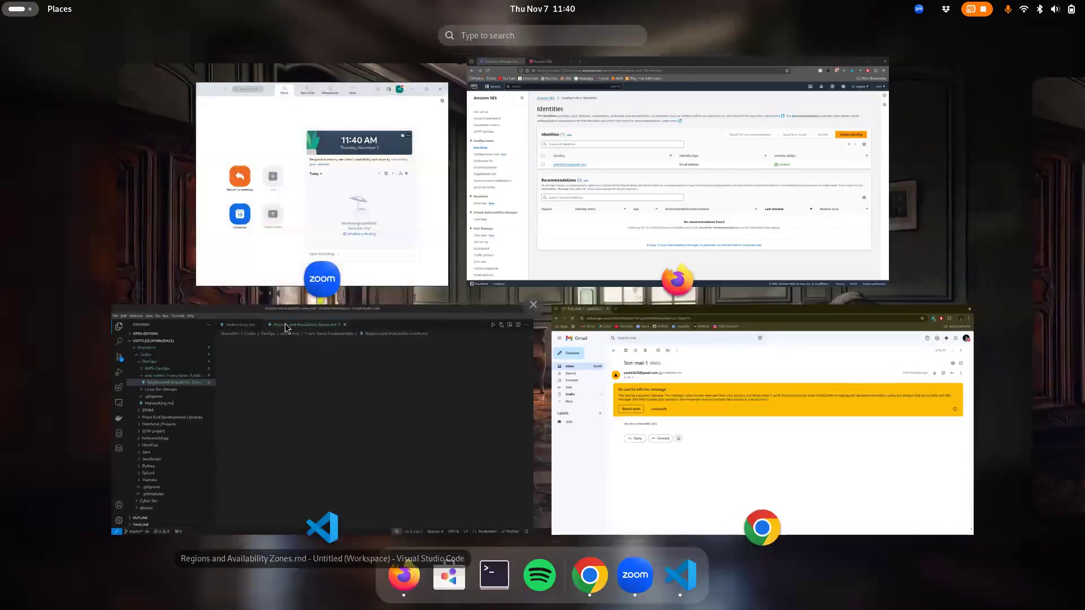
click(665, 182)
click(196, 295)
Start a new Custom-scenario test email addressed to a different, unverified Gmail address
click(843, 220)
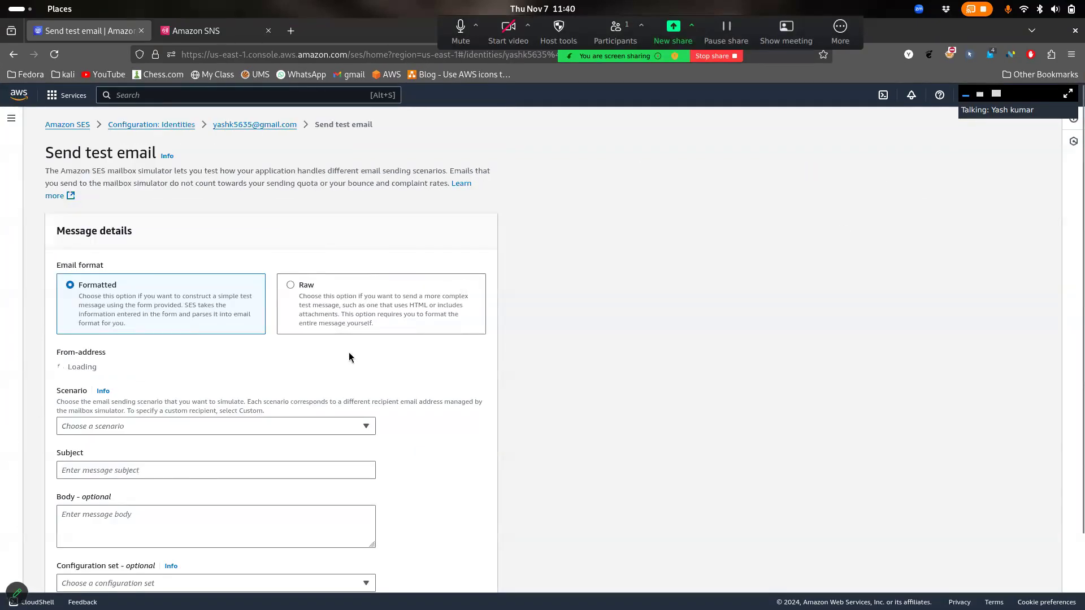
scroll(348, 351, down, 2)
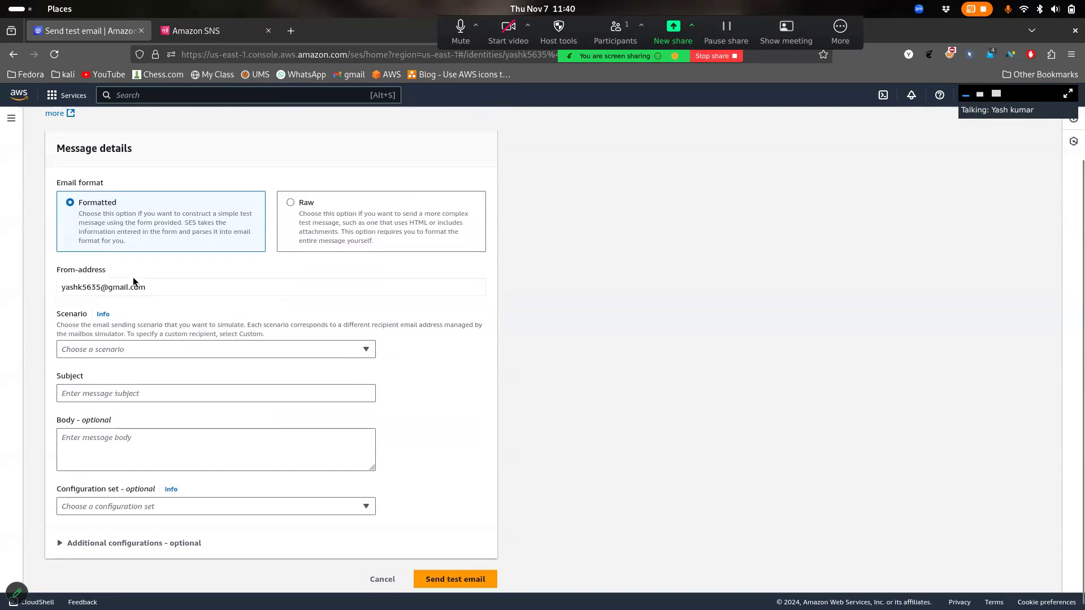
click(201, 349)
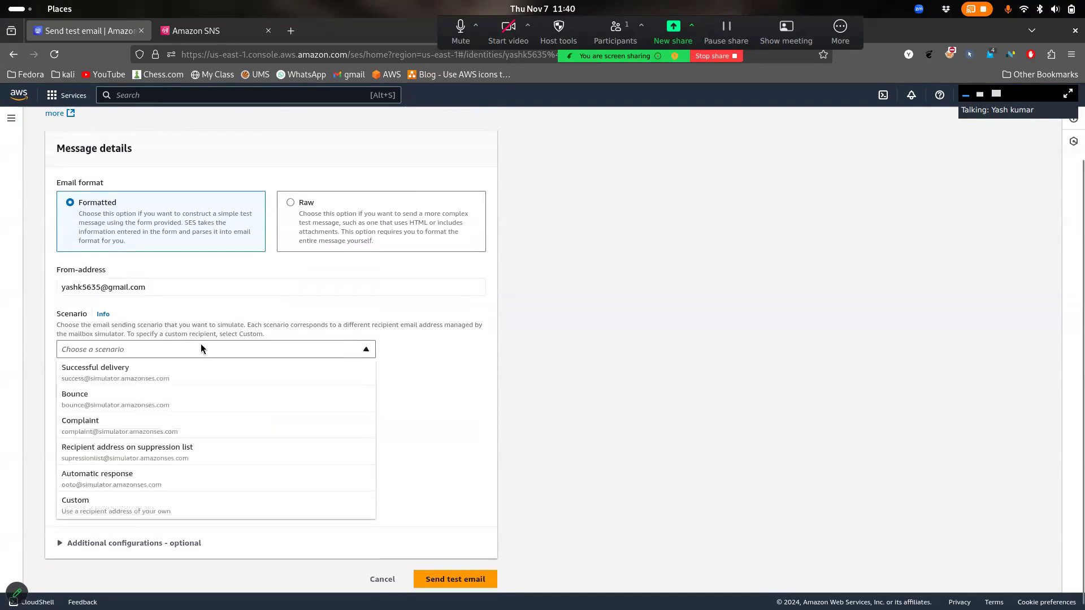
click(136, 501)
click(146, 420)
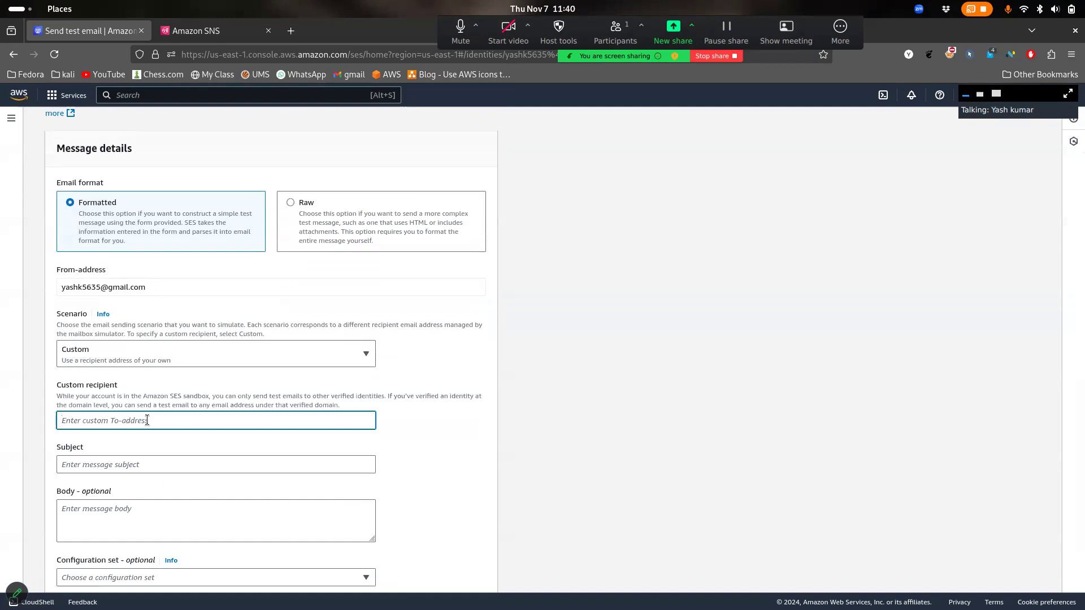
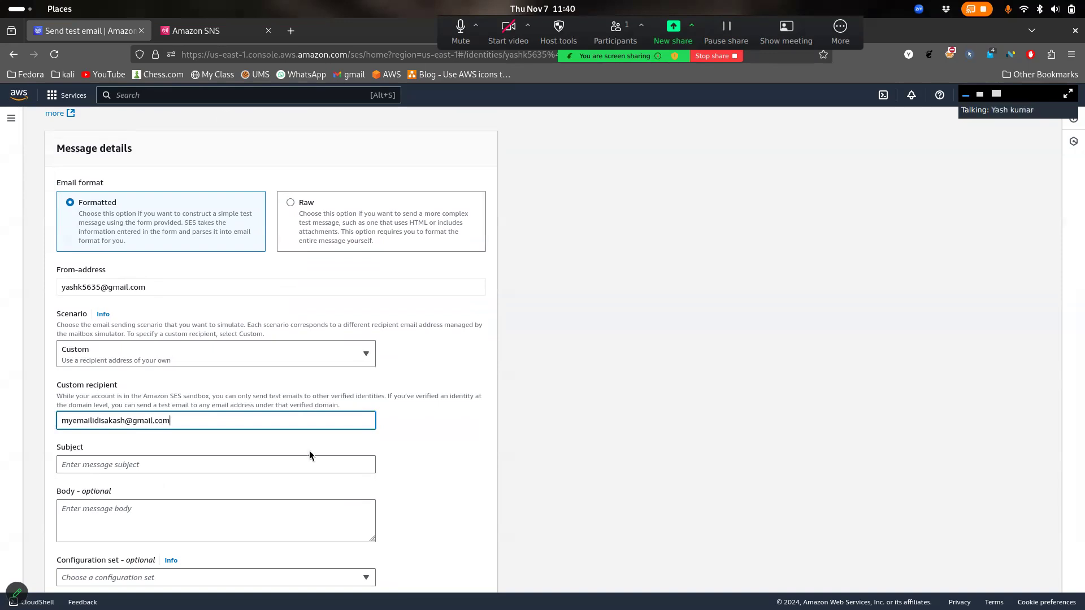
scroll(310, 449, down, 3)
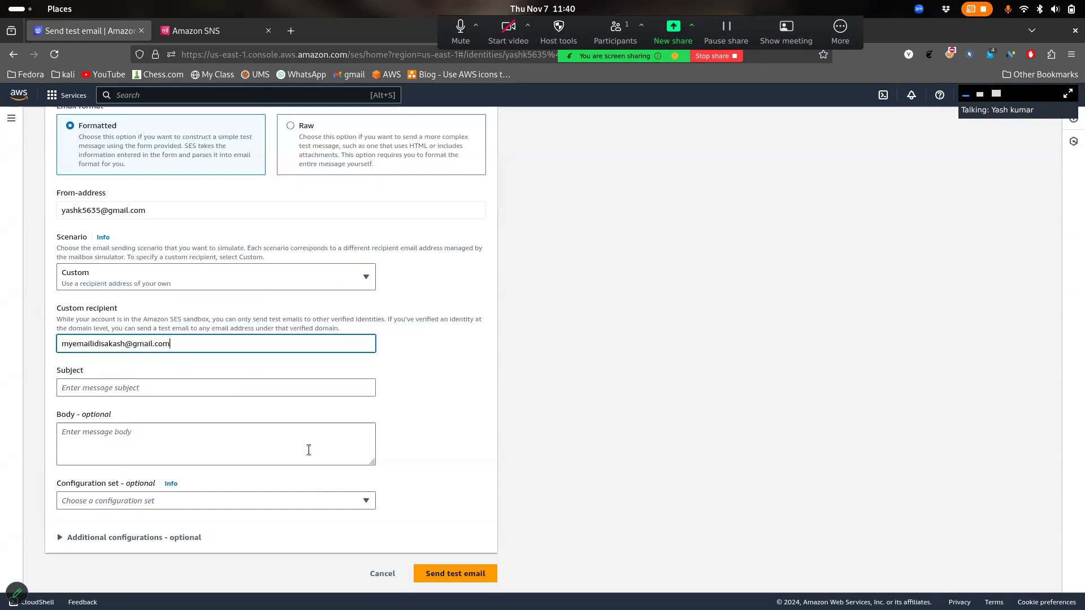
click(263, 390)
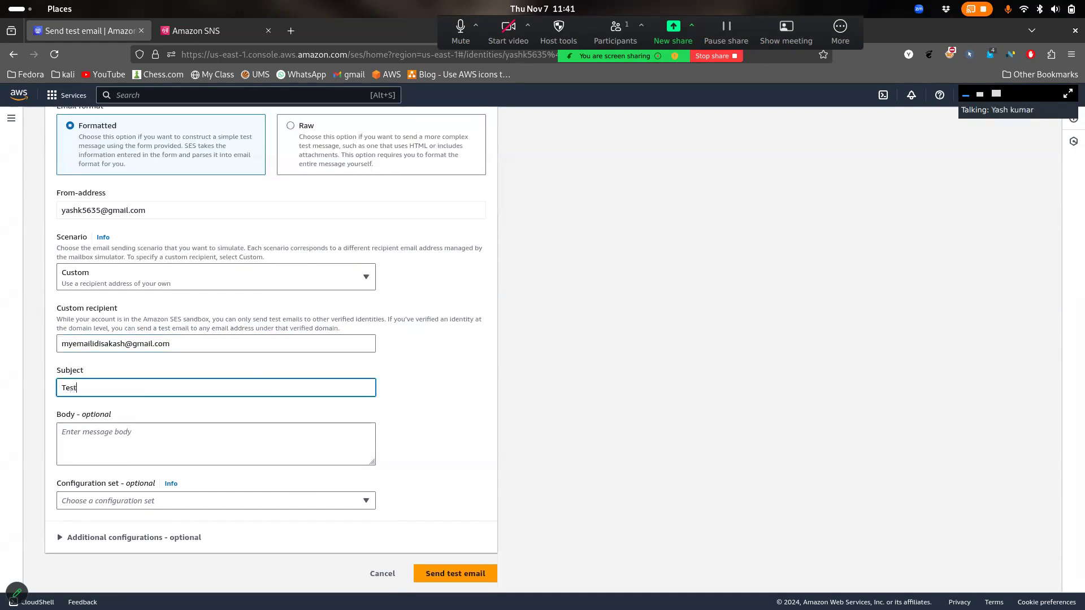
Write the body 'This is another email.' and send it, which fails for the unverified recipient
key(super)
click(792, 376)
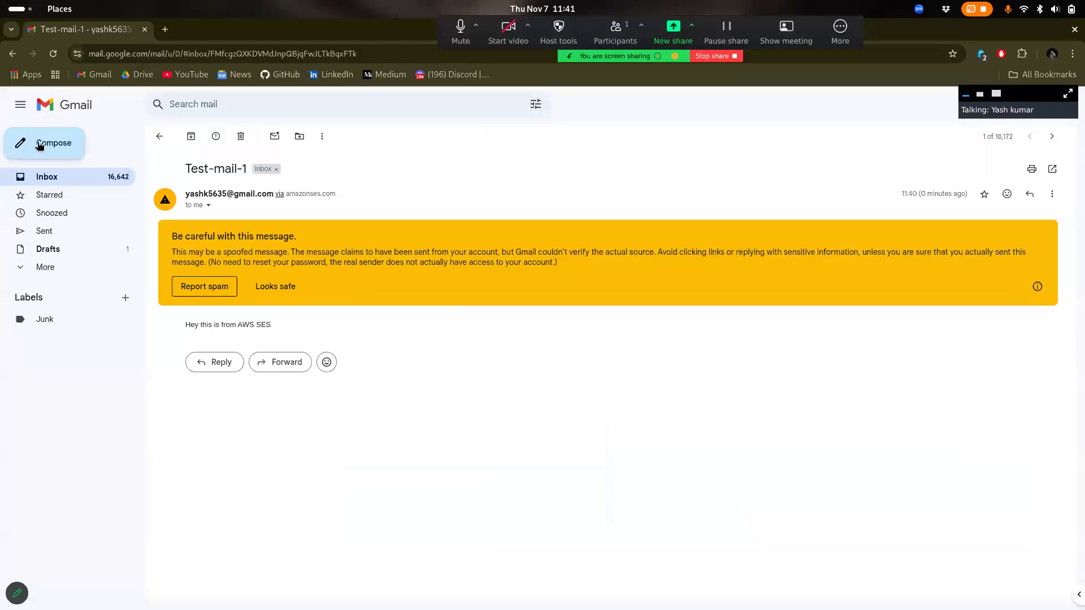
click(45, 142)
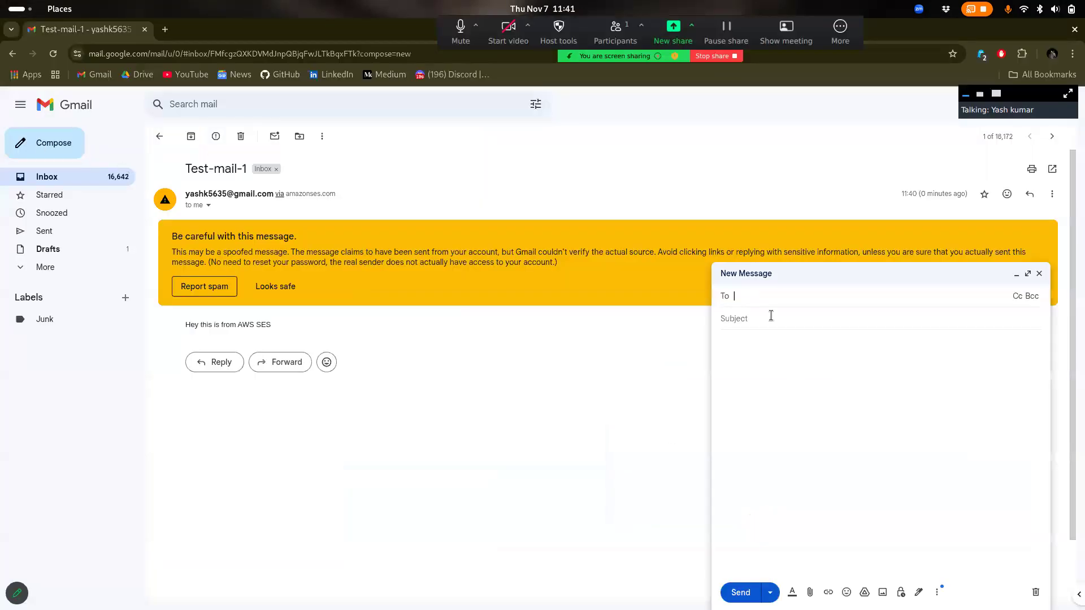
click(792, 301)
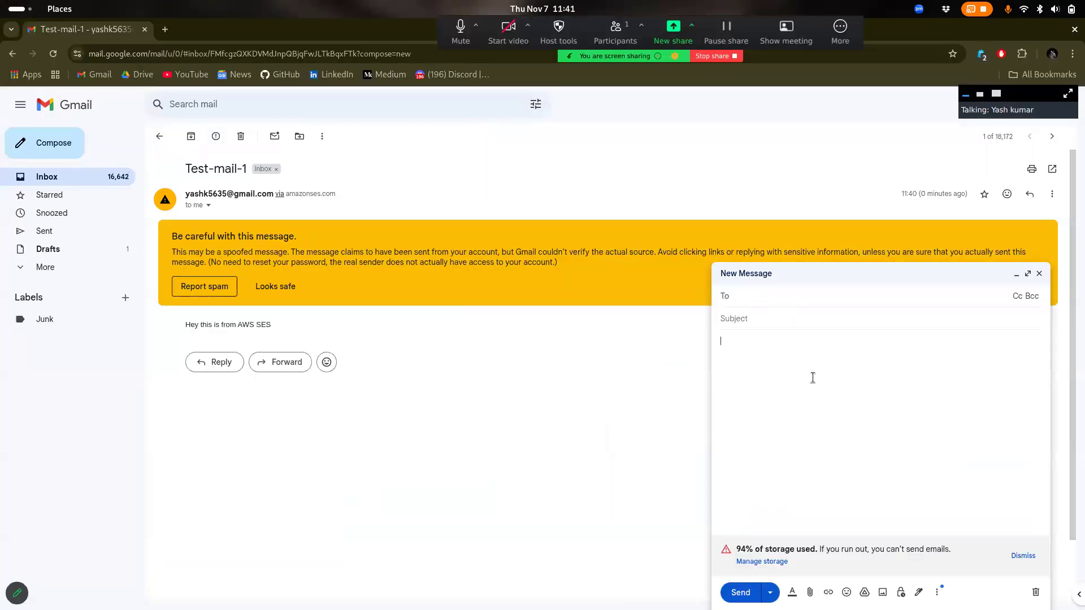
key(super)
click(713, 144)
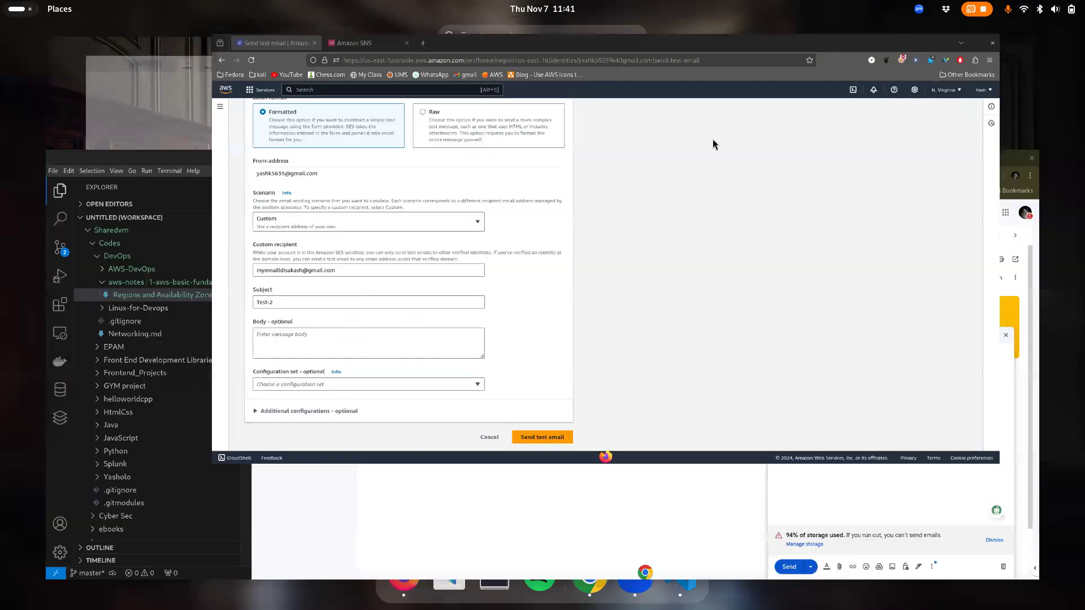
click(180, 449)
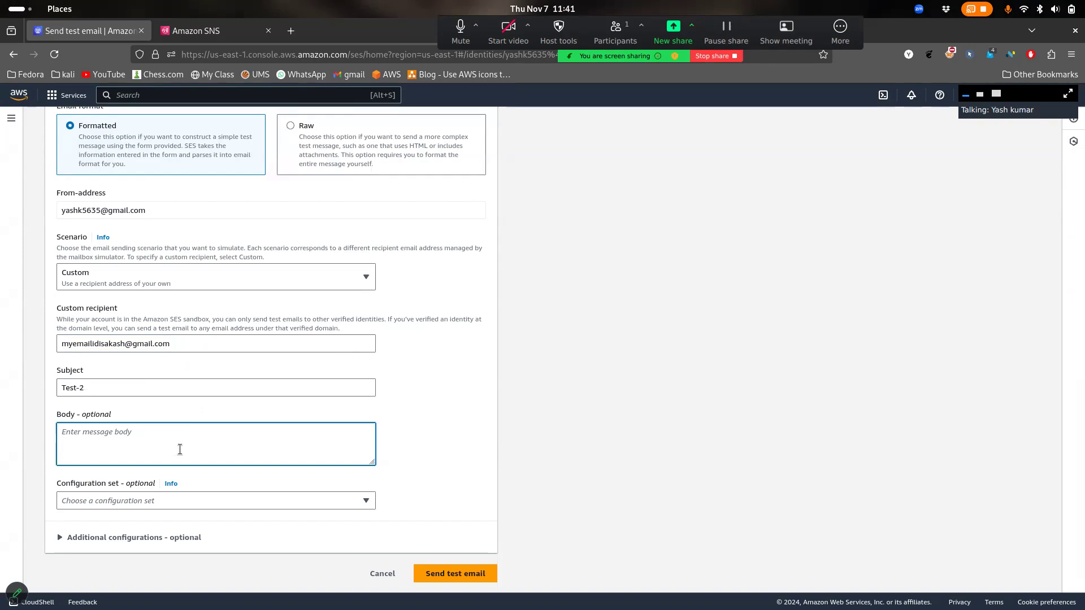
text(This is another email.)
click(452, 574)
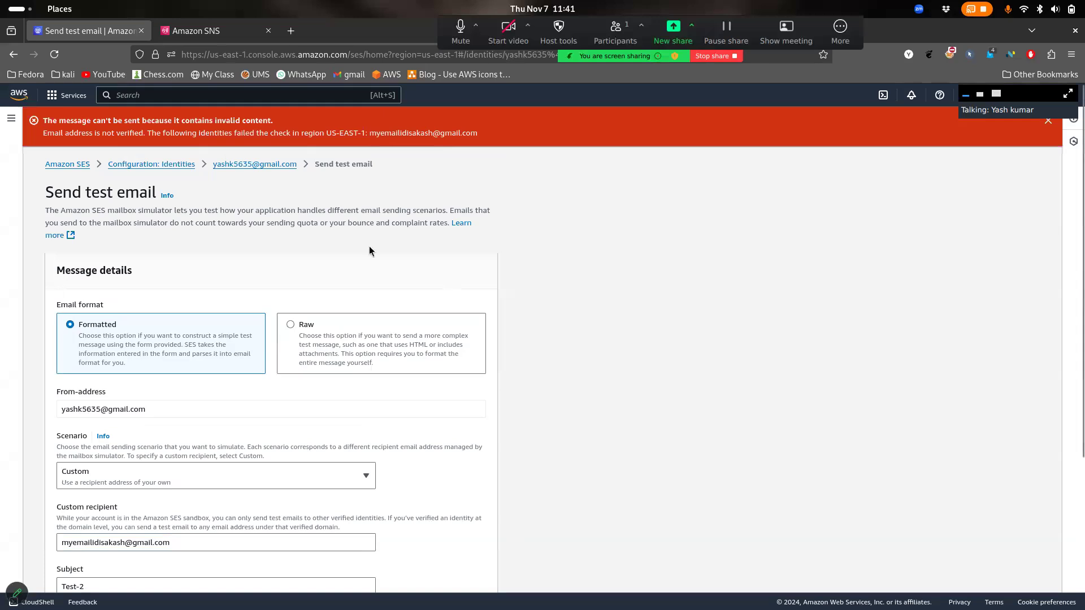
Resend the Custom test email in Raw format, then go back to the Identities list
drag(164, 141, 219, 133)
click(217, 132)
scroll(339, 243, down, 4)
click(351, 284)
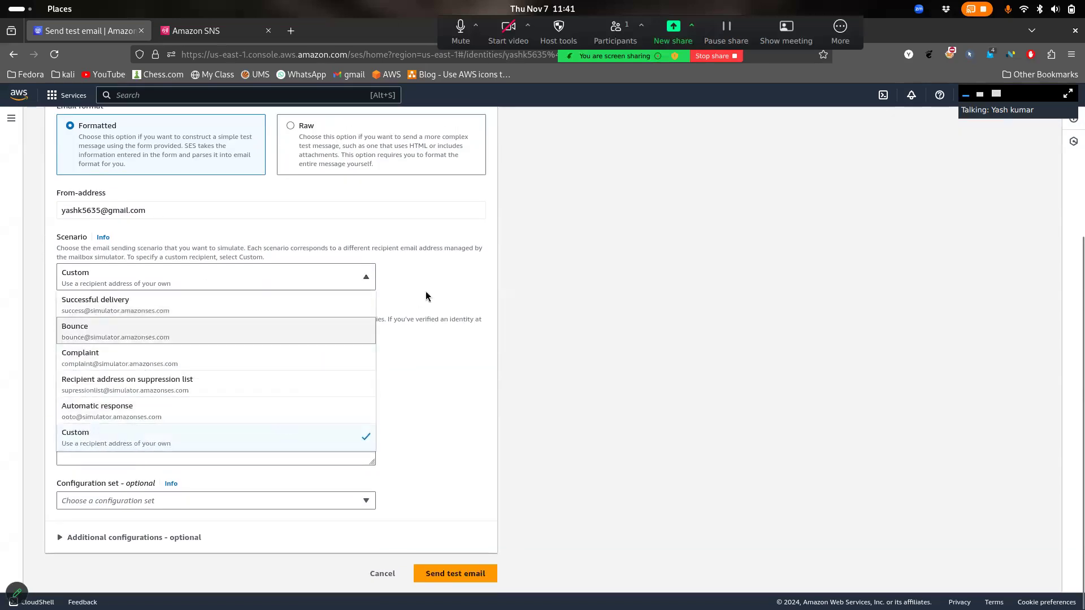
click(453, 288)
click(315, 137)
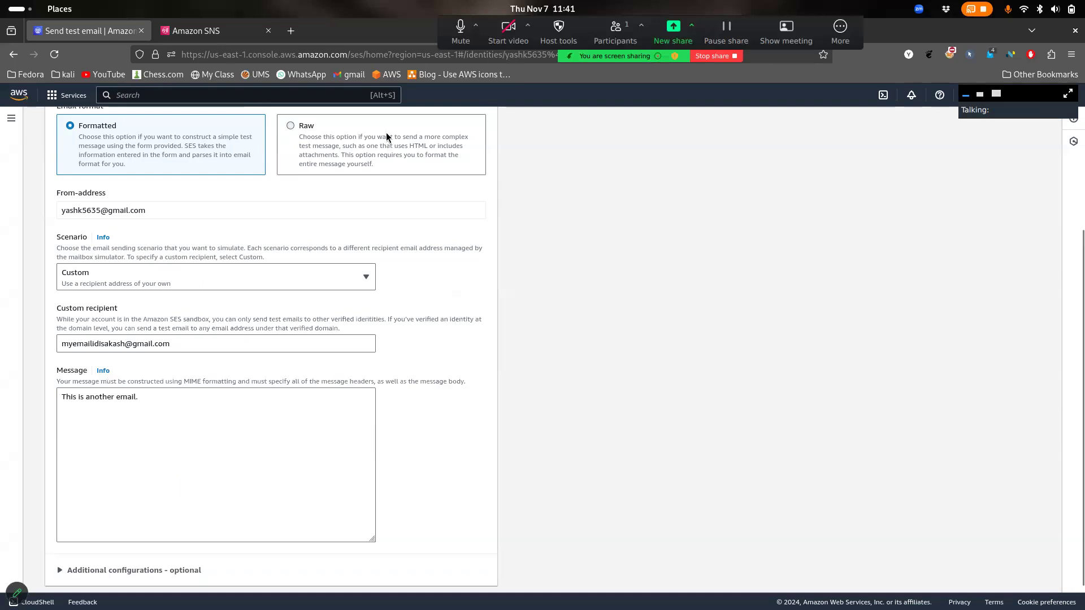
scroll(249, 436, down, 1)
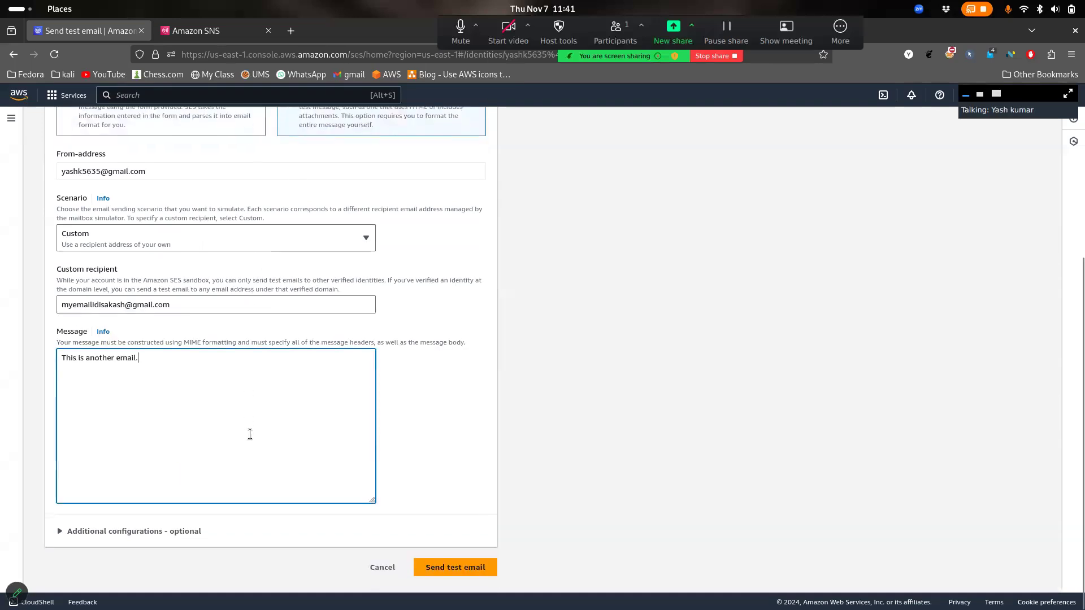
click(255, 252)
click(451, 354)
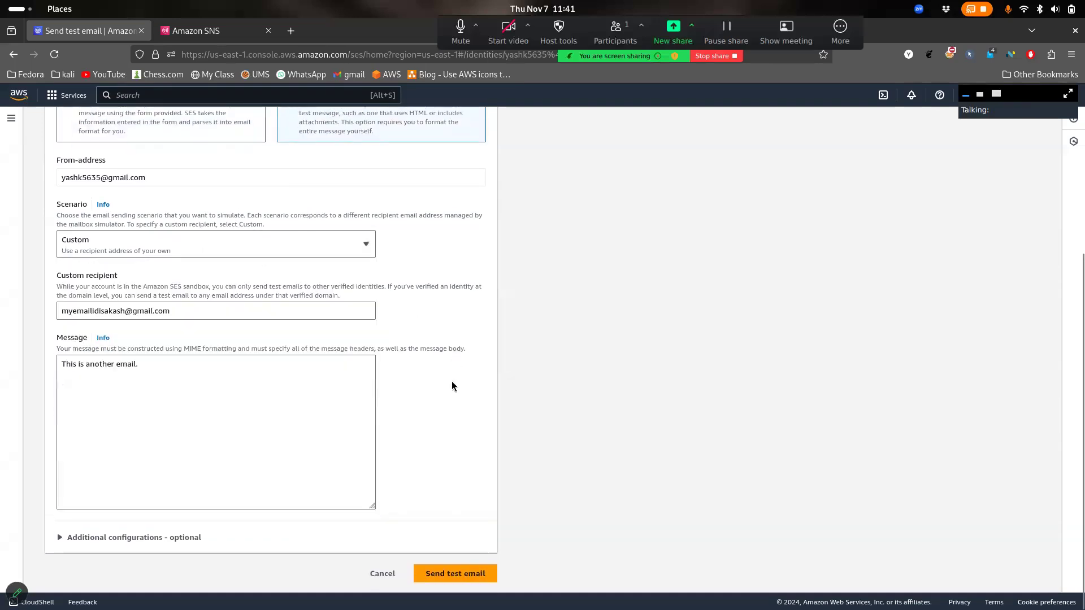
click(472, 576)
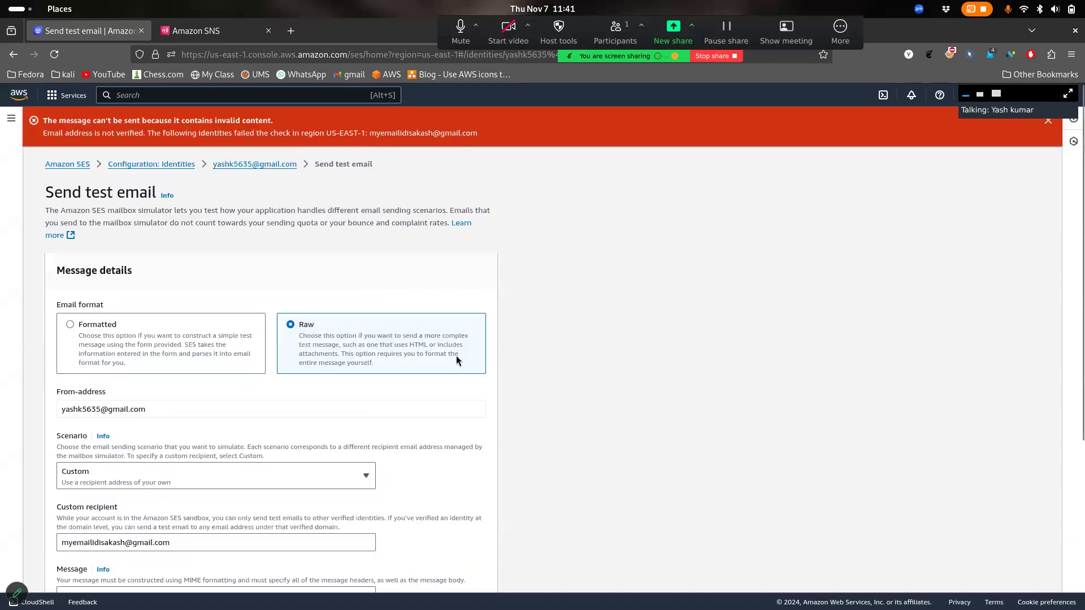
key(alt+Left)
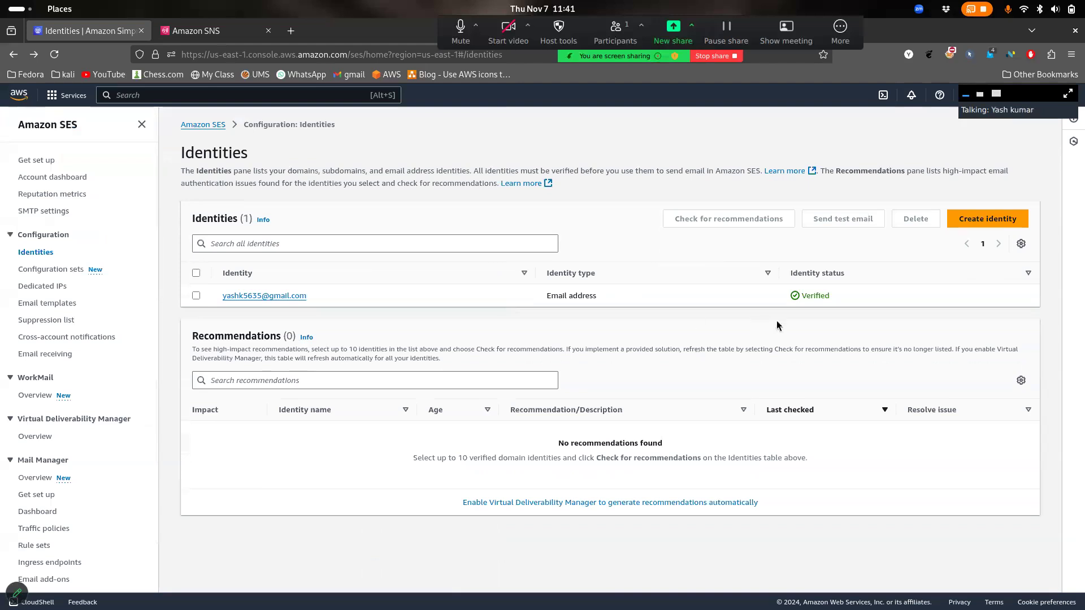
Open the Gmail identity's details page, look through it, and return to the Identities list
right_click(262, 296)
click(474, 334)
click(294, 295)
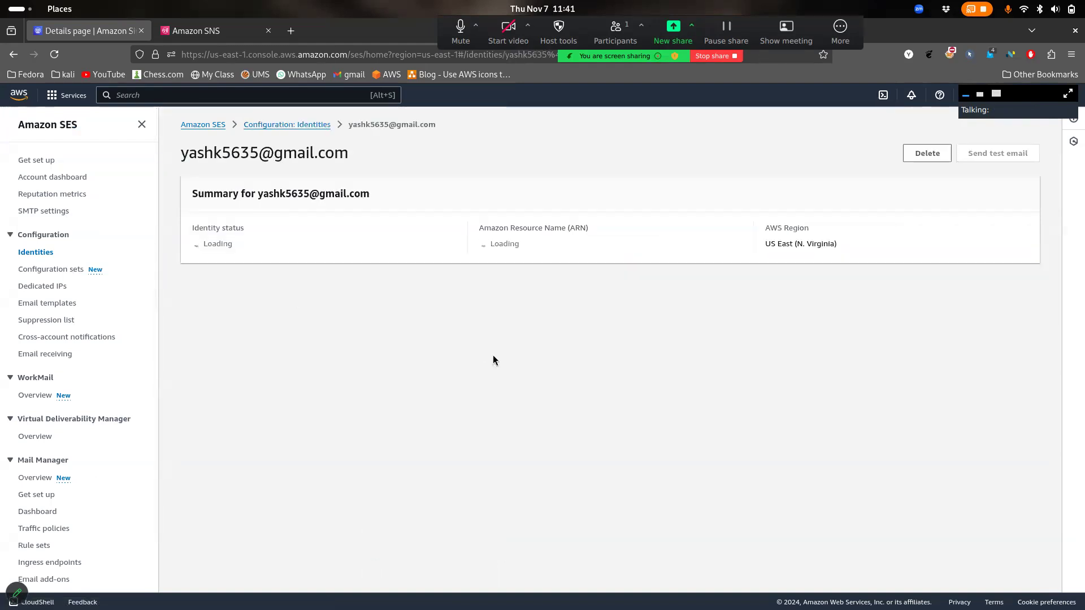
scroll(493, 356, down, 1)
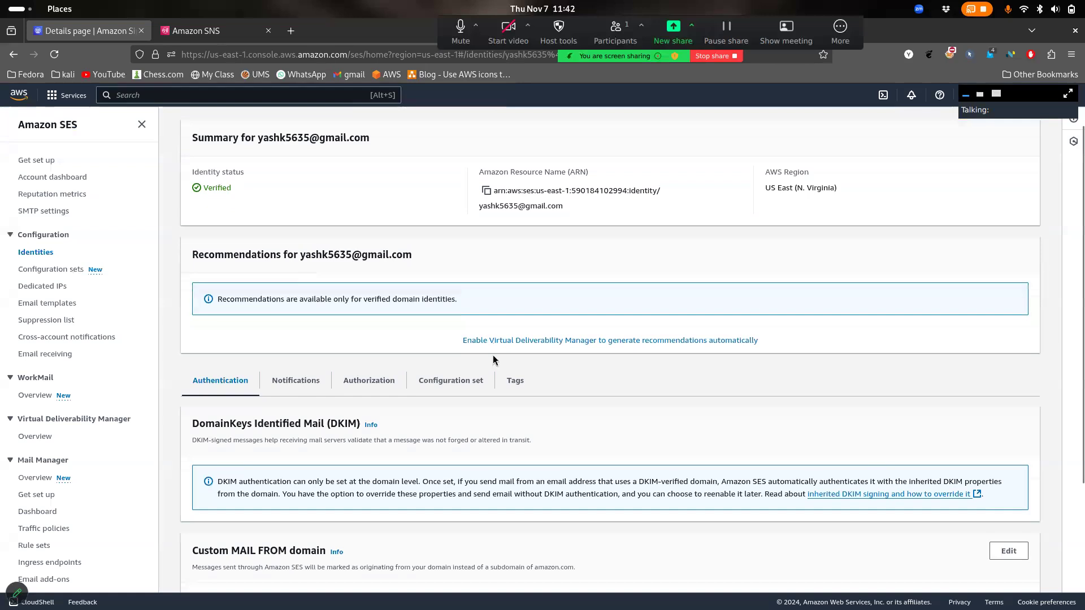
scroll(492, 360, down, 3)
scroll(422, 224, up, 4)
key(alt+Left)
Preview the Create identity form with Email address type, cancel it, and reopen the identity's details
click(975, 218)
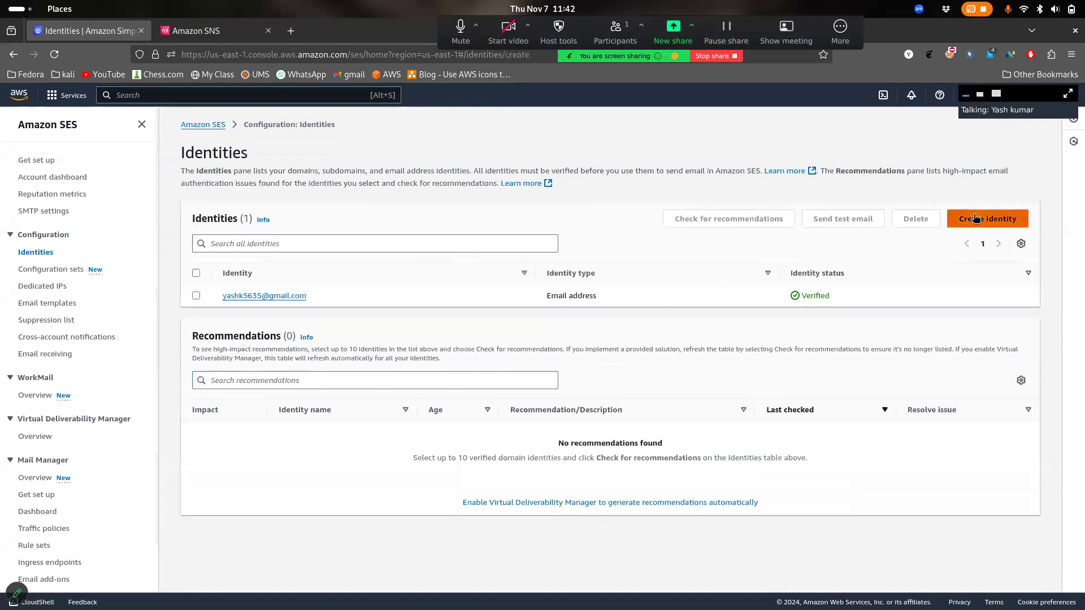
click(315, 282)
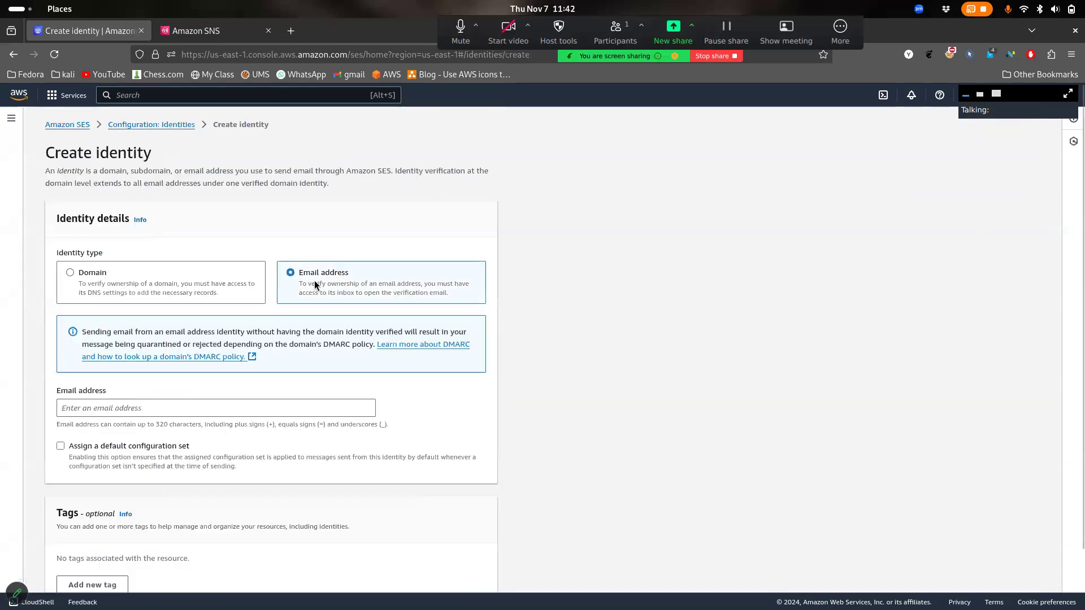
click(266, 411)
scroll(257, 410, down, 2)
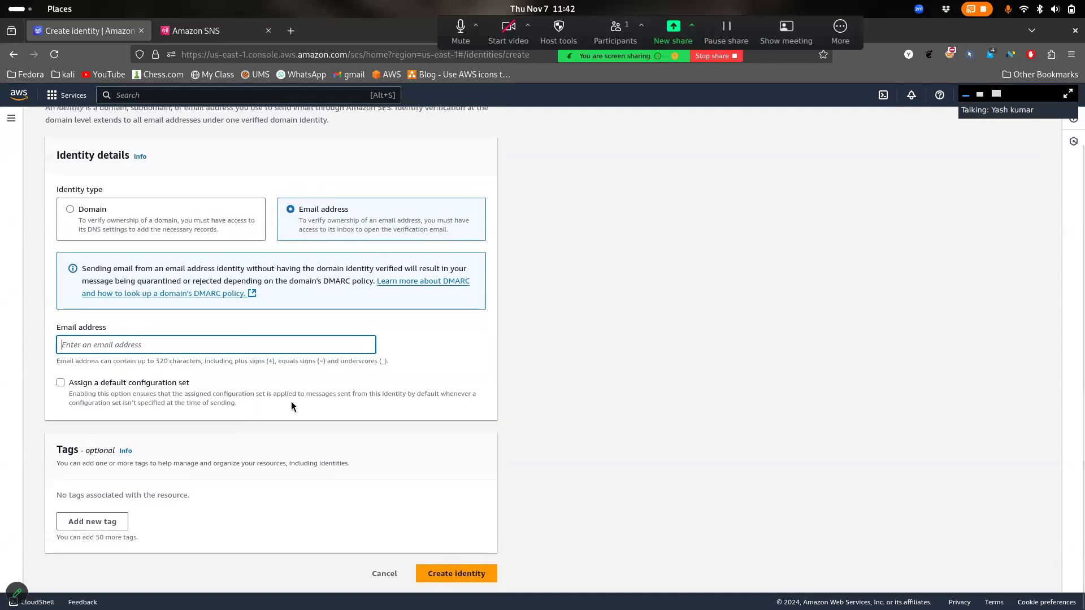
click(391, 578)
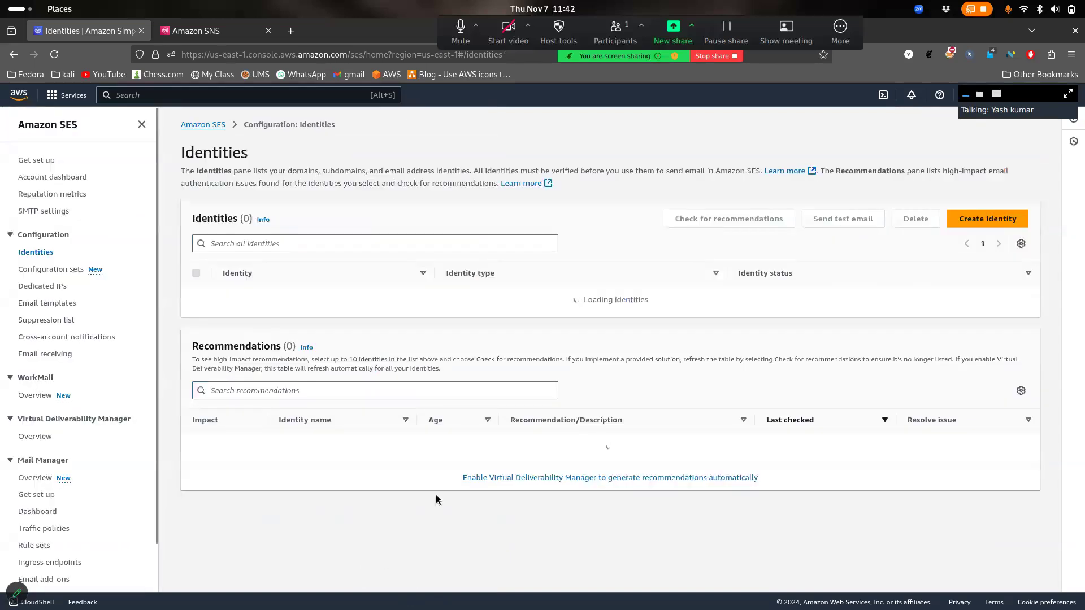
drag(597, 296, 540, 289)
click(987, 219)
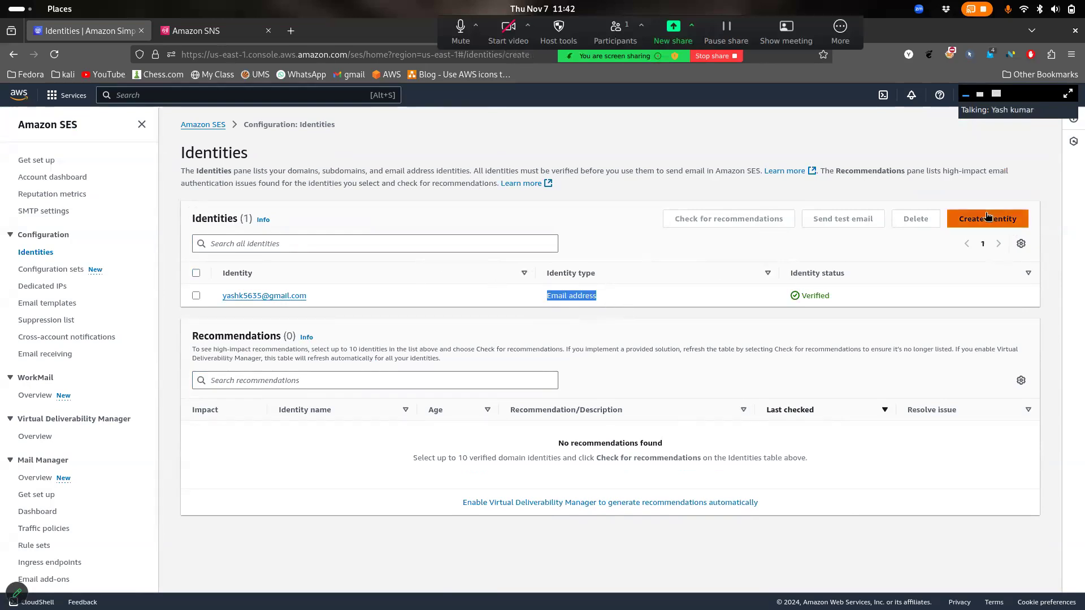
click(370, 290)
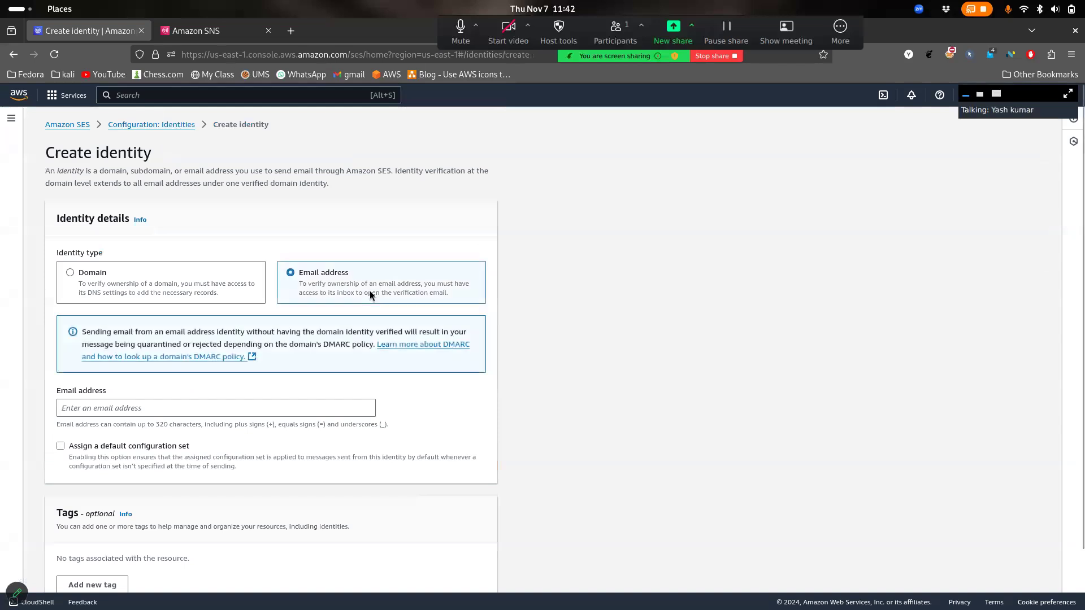
drag(308, 285, 440, 307)
click(448, 280)
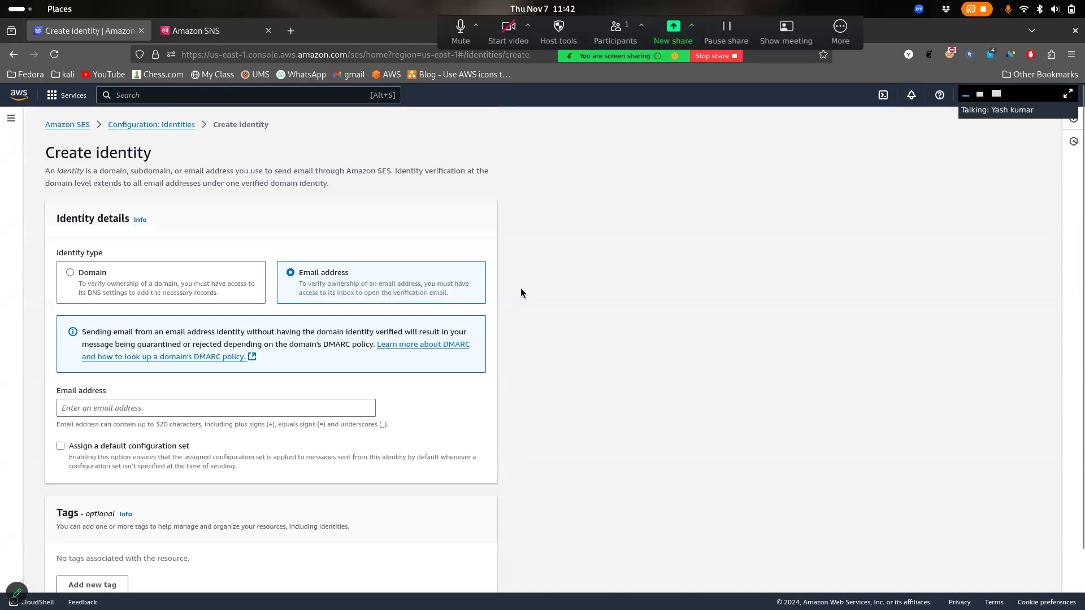
scroll(520, 287, down, 2)
click(396, 577)
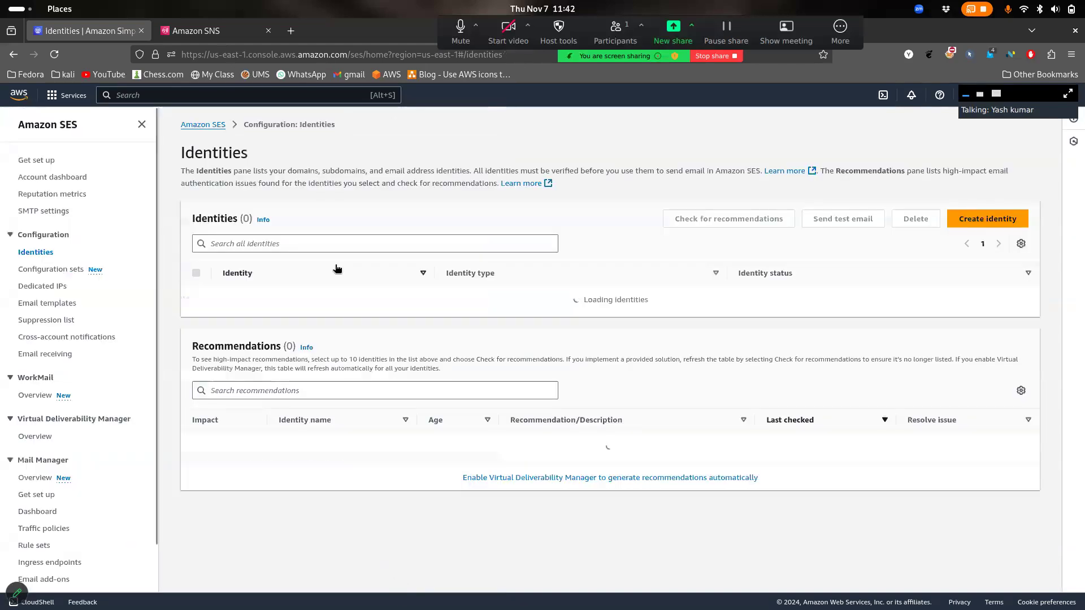
click(266, 297)
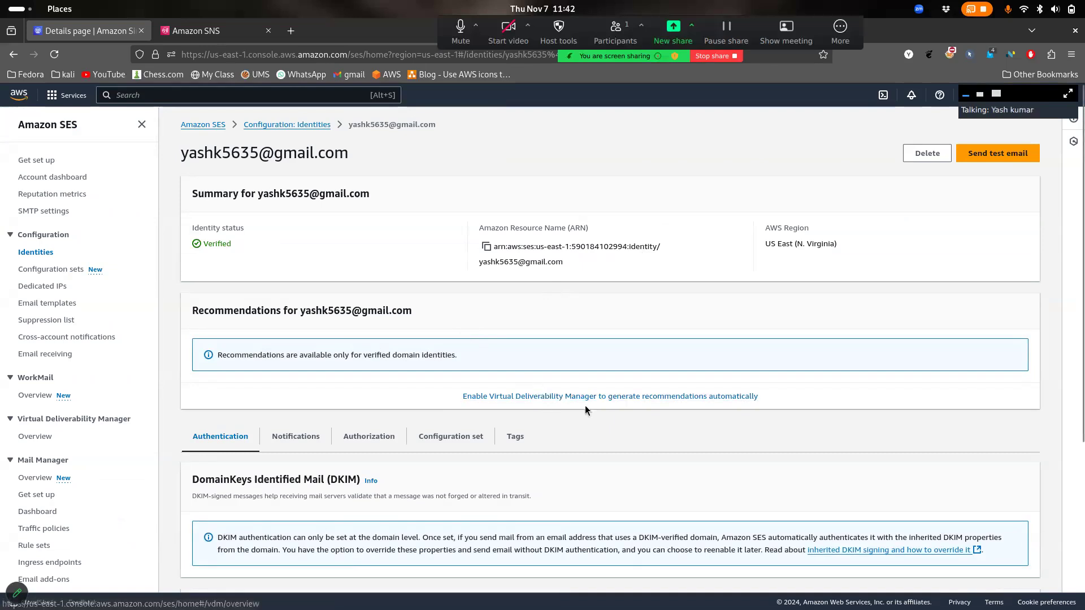
scroll(657, 419, down, 4)
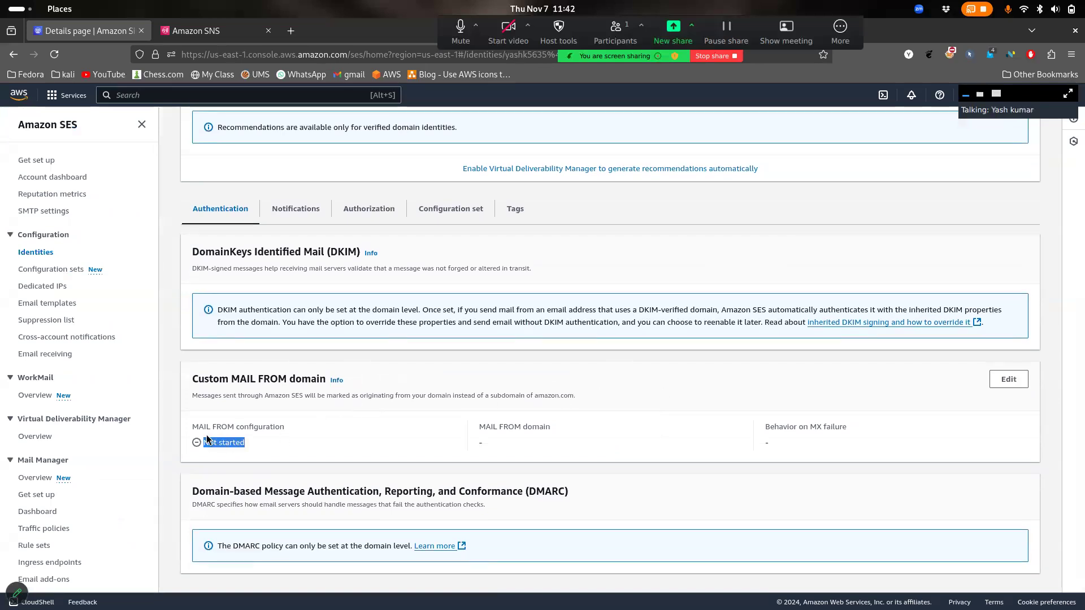
click(1007, 380)
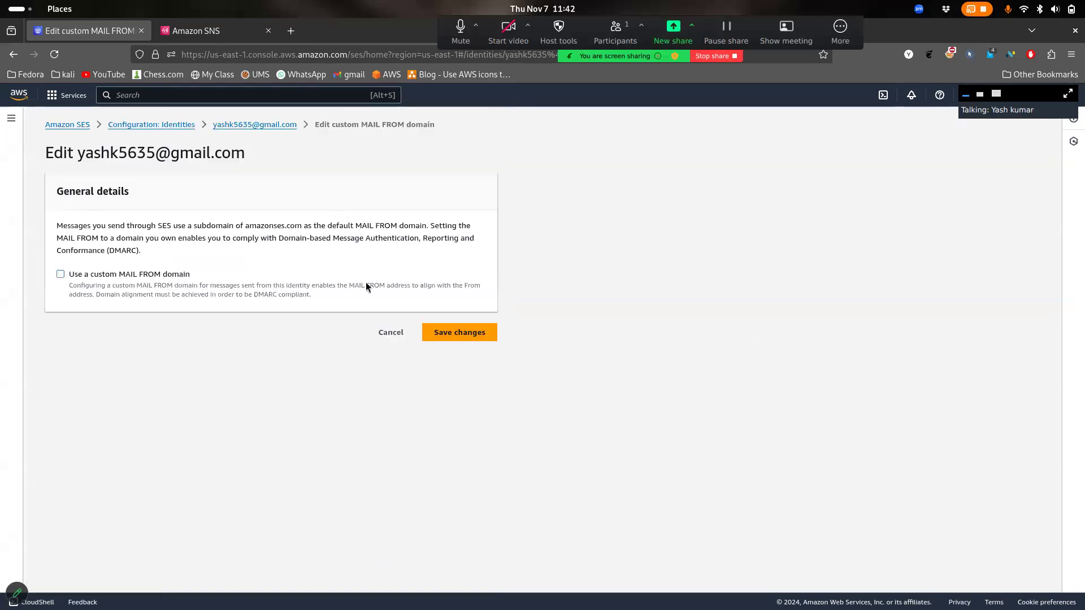
click(400, 337)
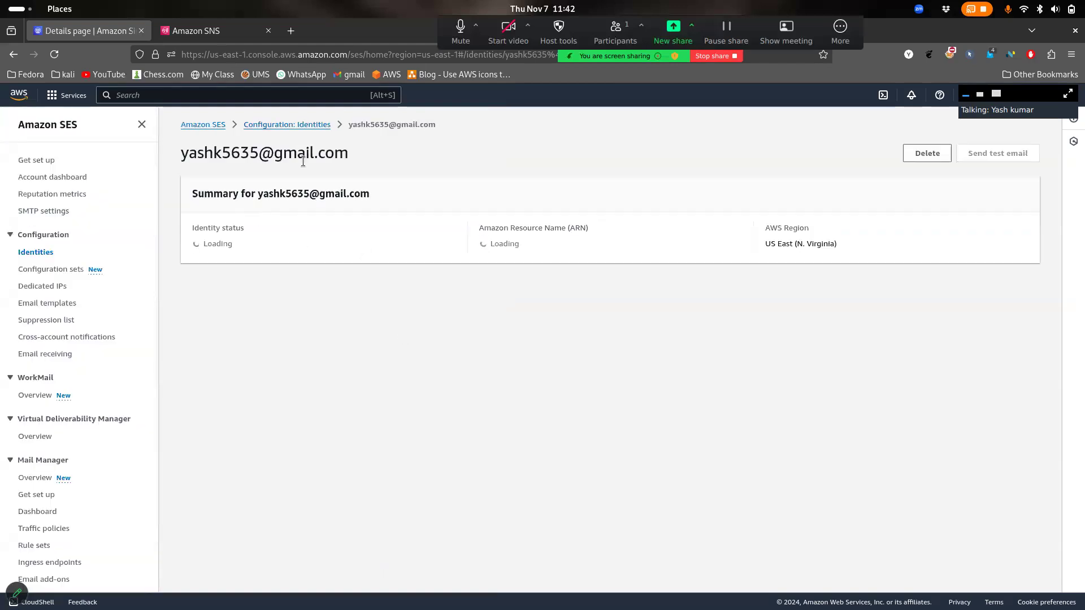
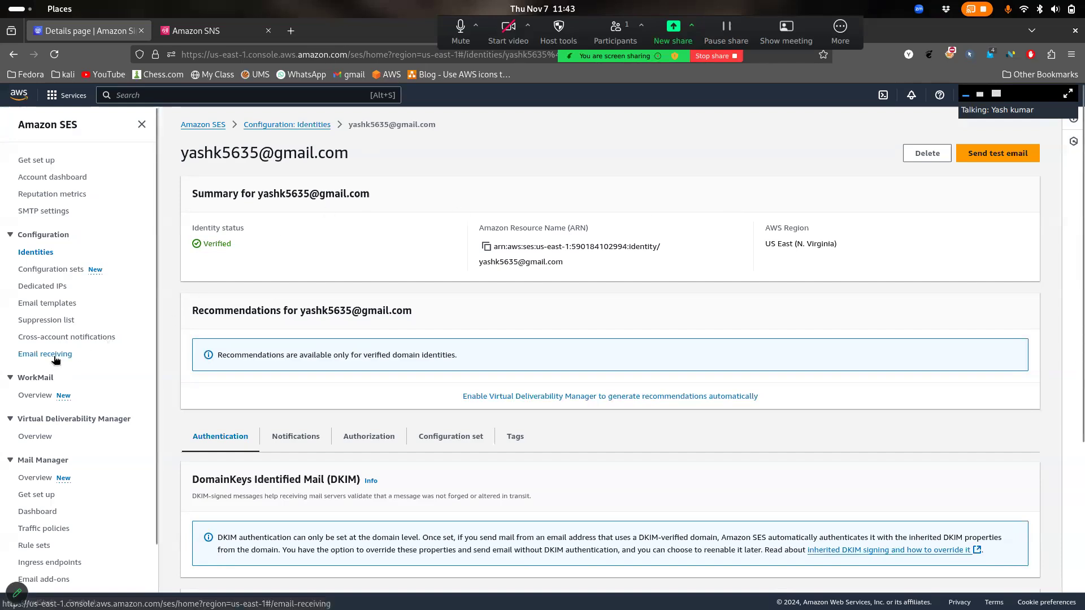
Open the SES Get set up page and read the sandbox status explanation
click(47, 163)
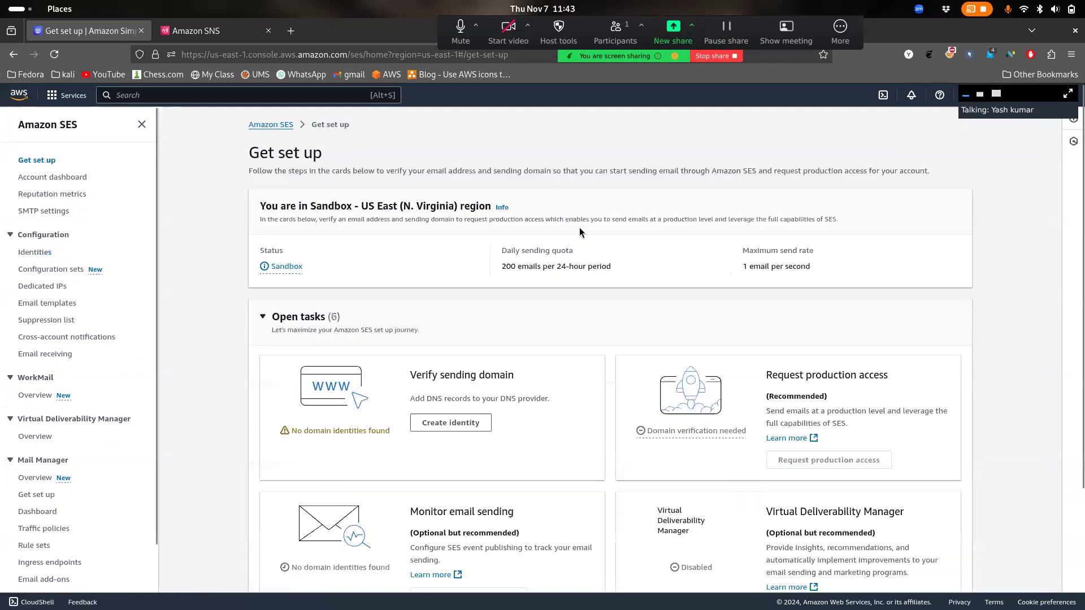
scroll(580, 229, down, 2)
scroll(580, 229, up, 2)
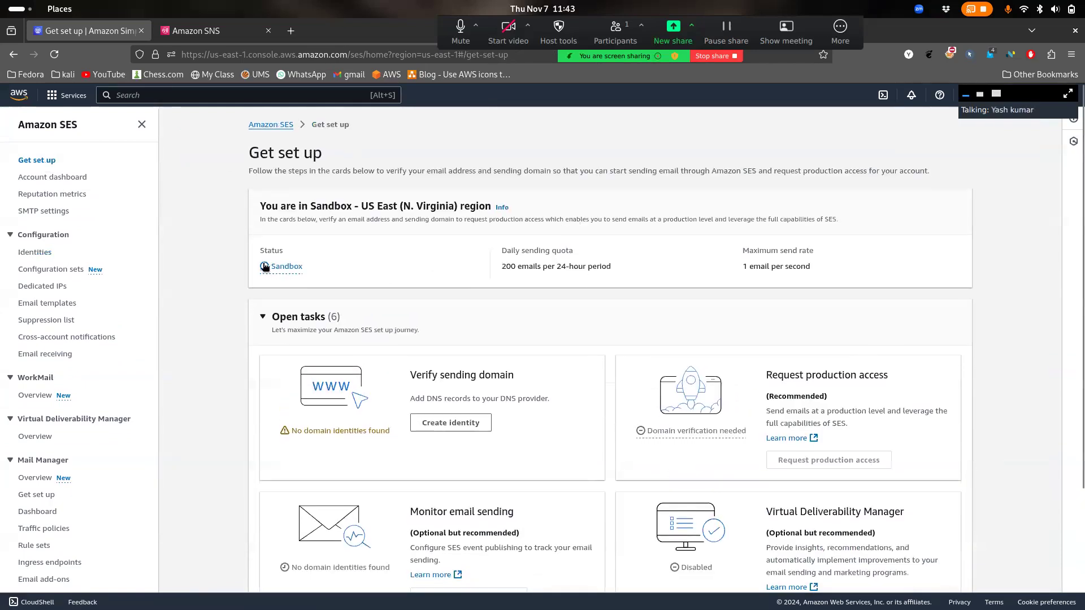
click(283, 270)
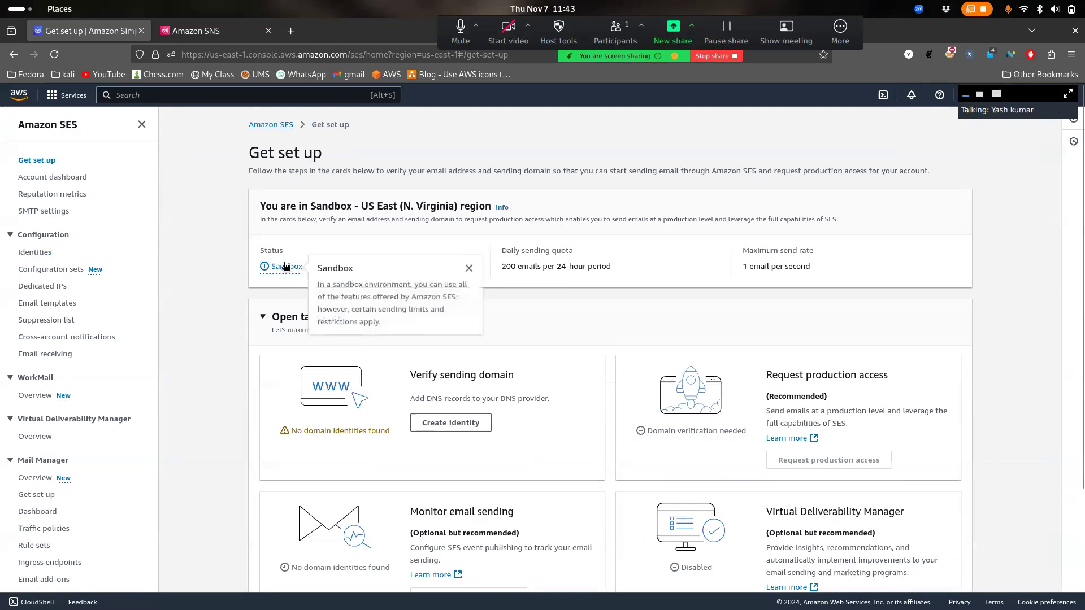
drag(333, 284, 379, 322)
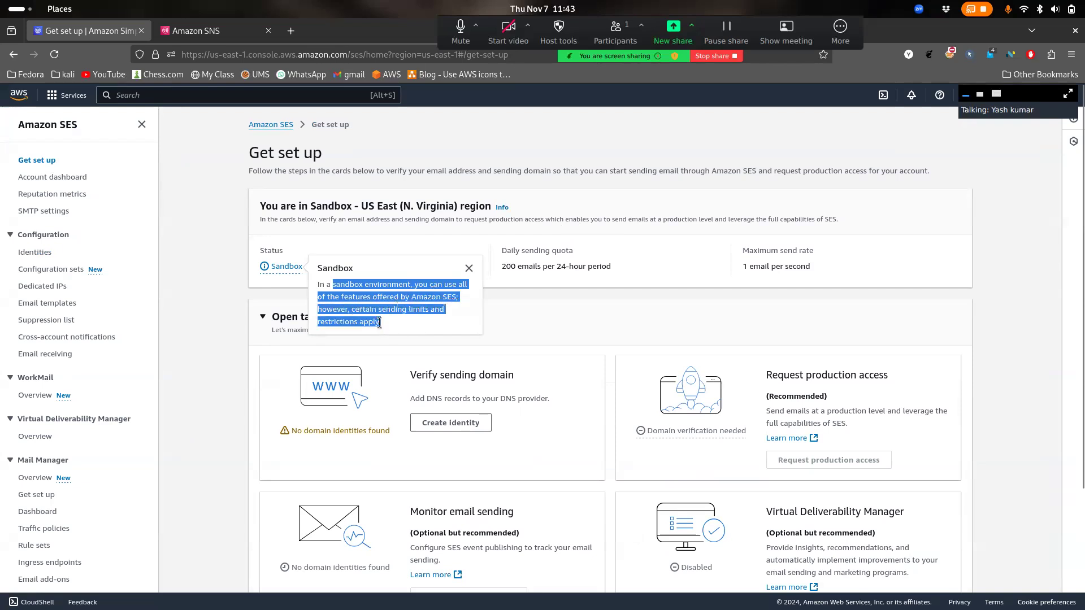
click(525, 318)
Review the Verify sending domain and Request production access open tasks, then start Create identity
click(438, 314)
scroll(439, 314, down, 3)
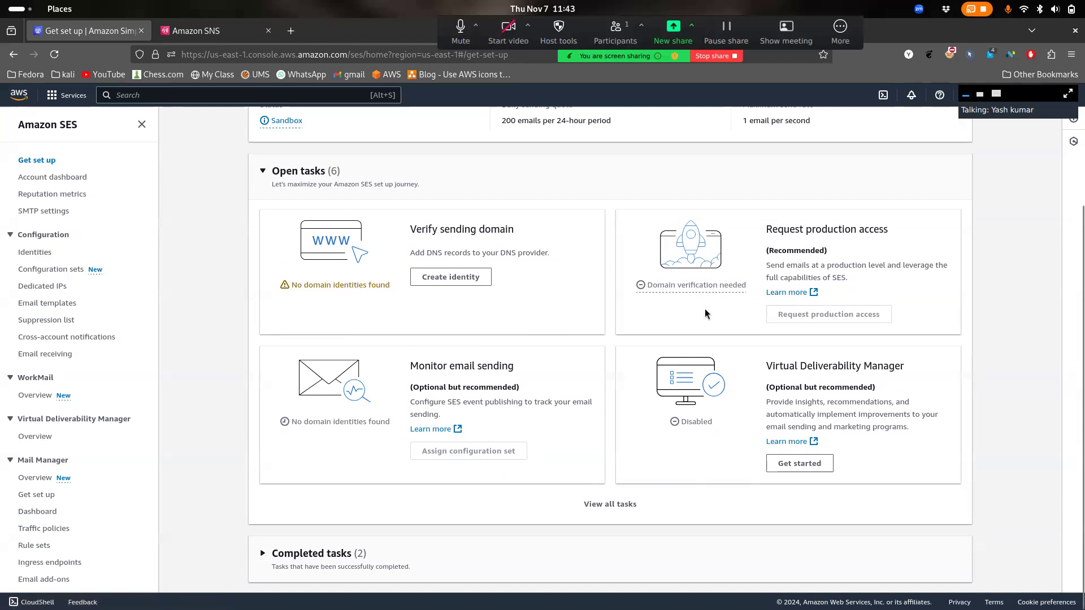
drag(448, 217, 503, 276)
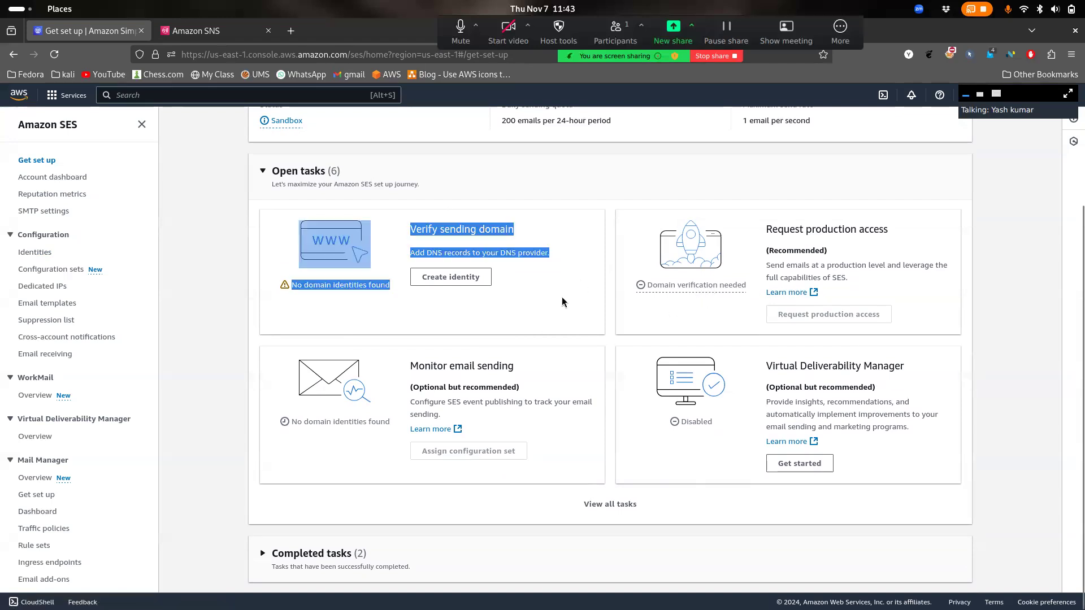
drag(778, 229, 856, 293)
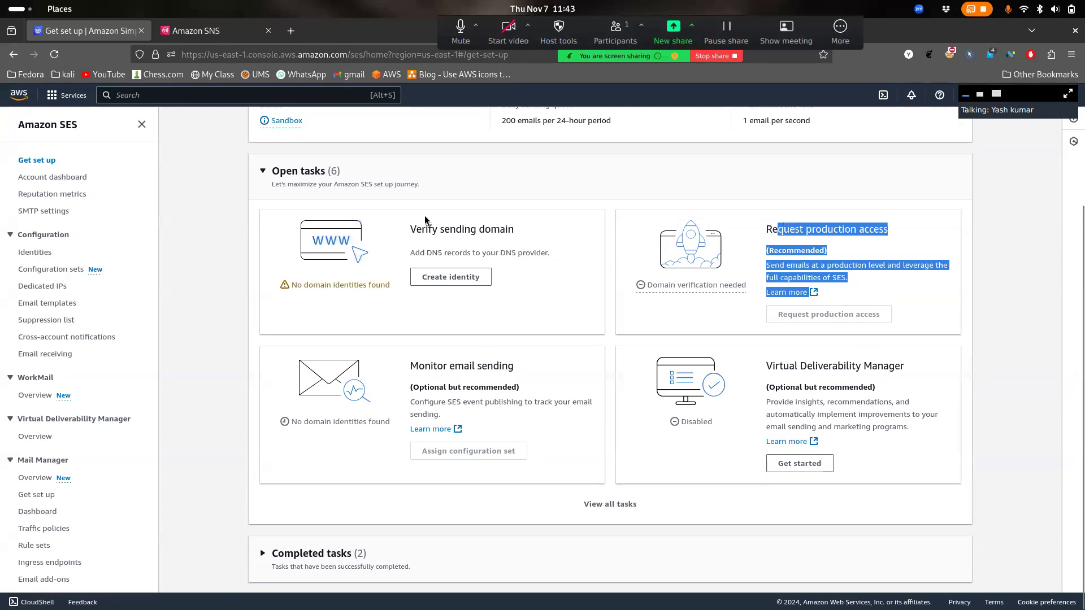
click(473, 277)
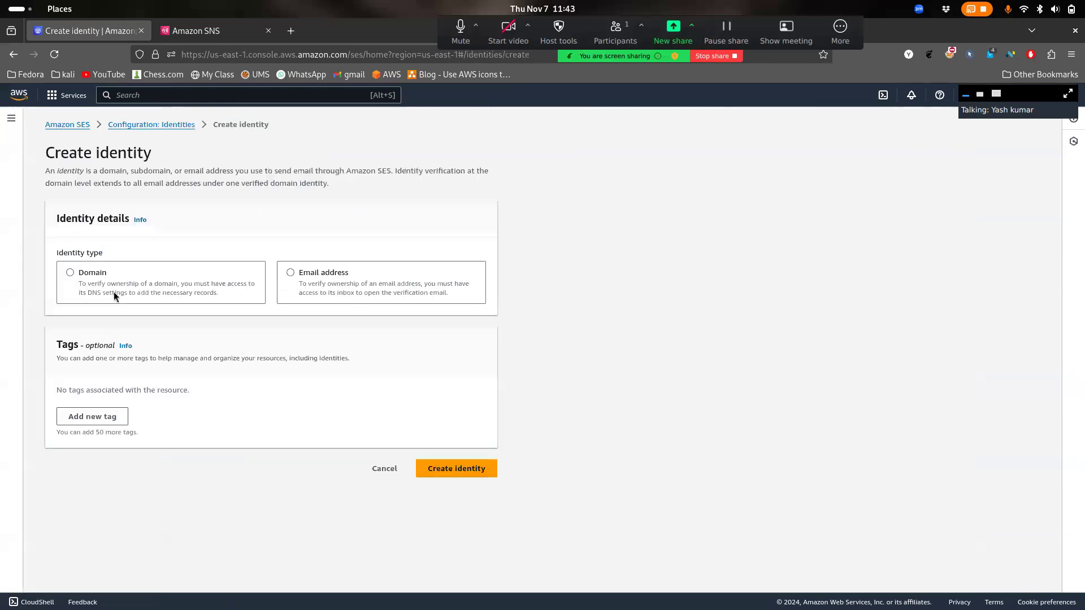
Choose the Domain identity type and enter the user's email address as the domain
click(114, 296)
click(160, 337)
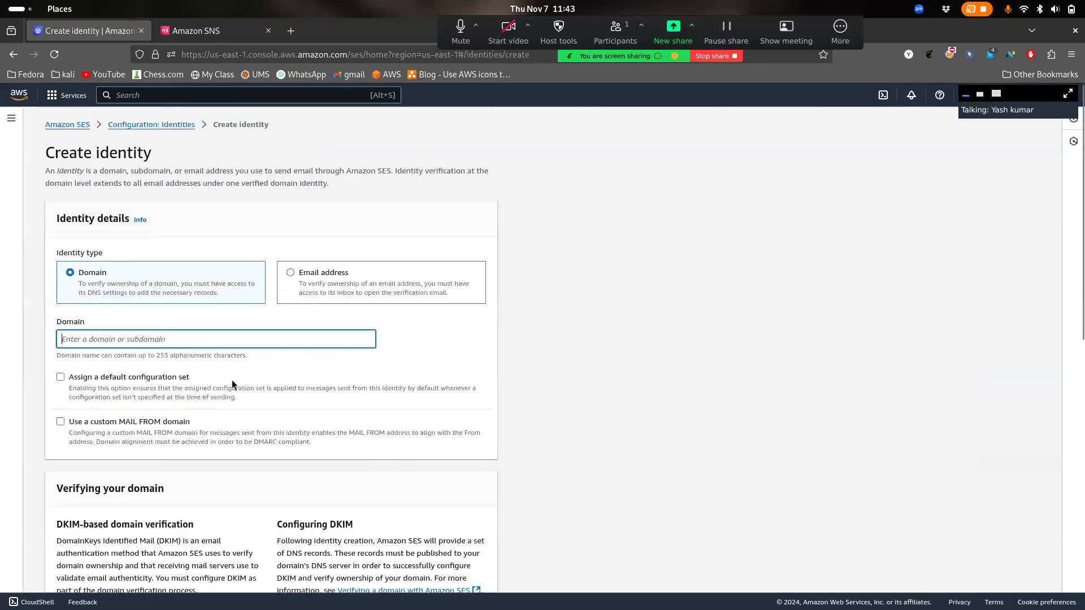
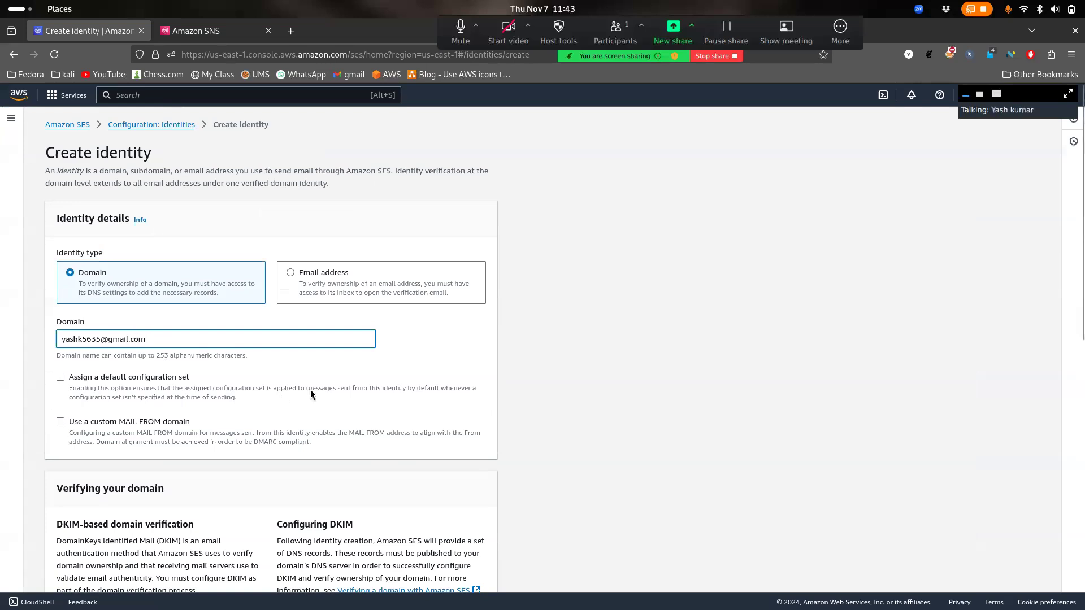
Look through the DKIM settings, then search the console for 'route 53'
scroll(310, 389, down, 8)
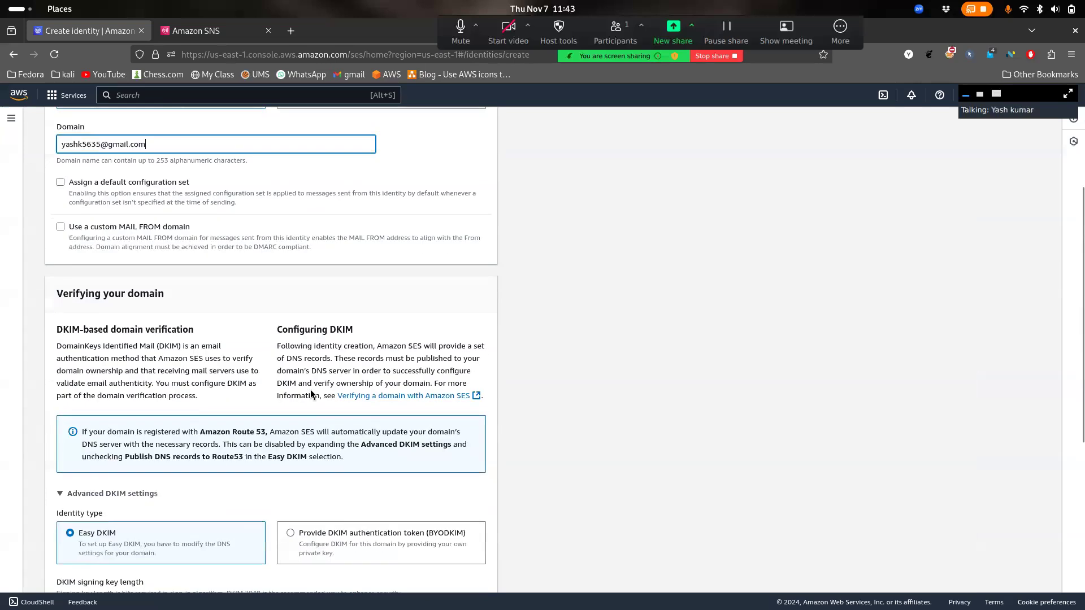
scroll(341, 456, down, 1)
scroll(320, 378, up, 4)
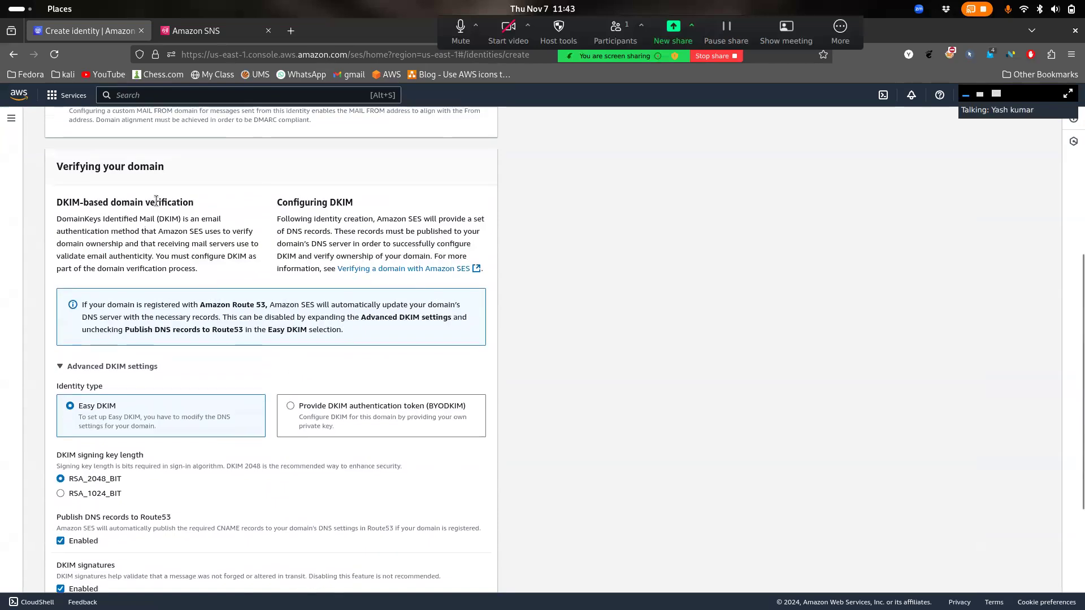
scroll(156, 201, down, 1)
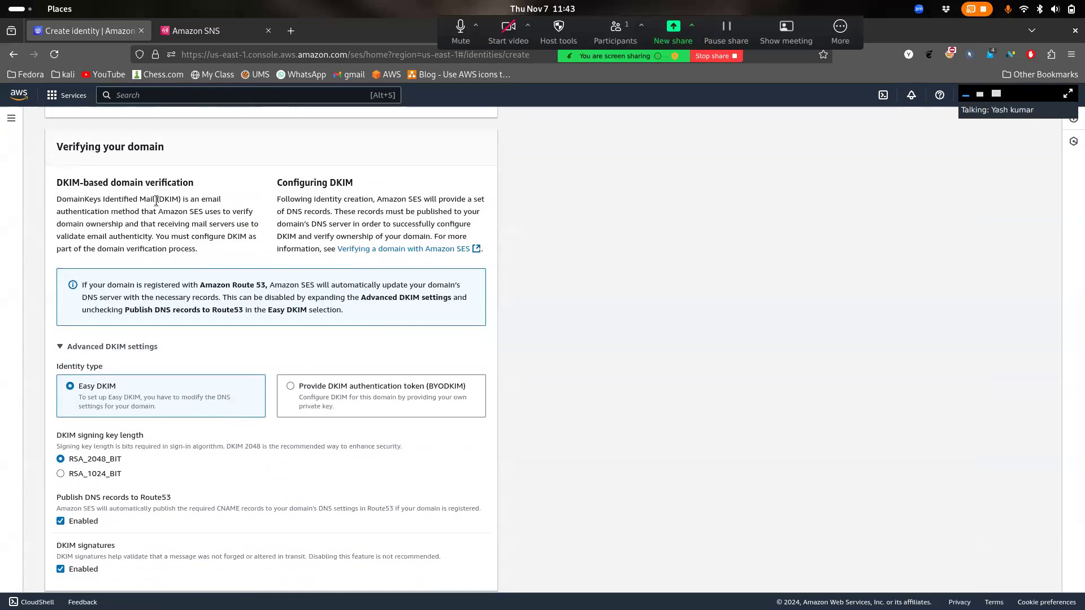
click(263, 90)
text(route 53)
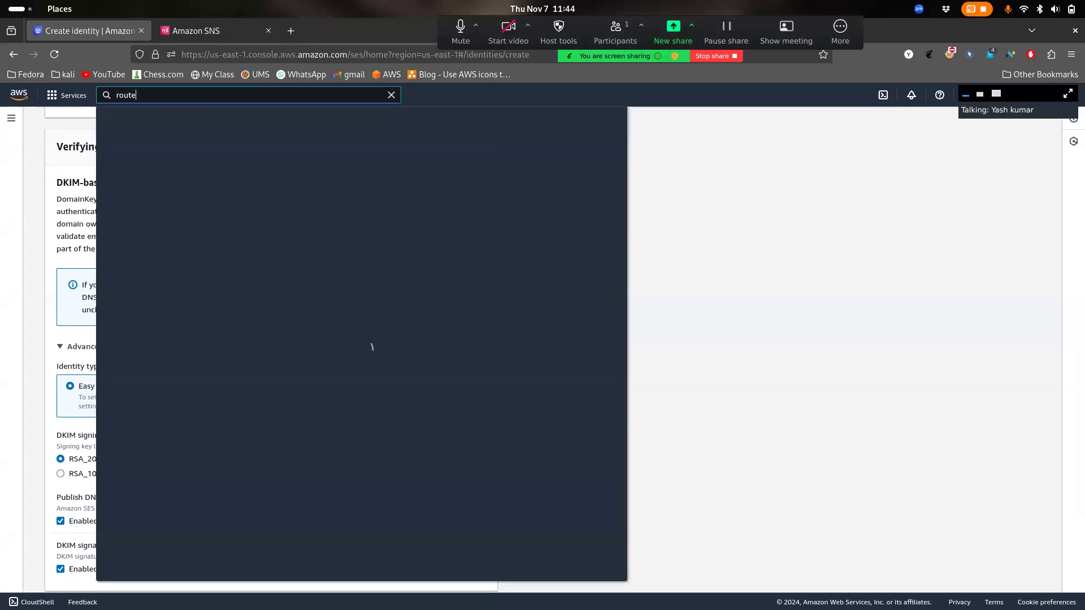
Open Route 53 in a new tab and start a new record in the fruitsseller.com hosted zone
middle_click(291, 184)
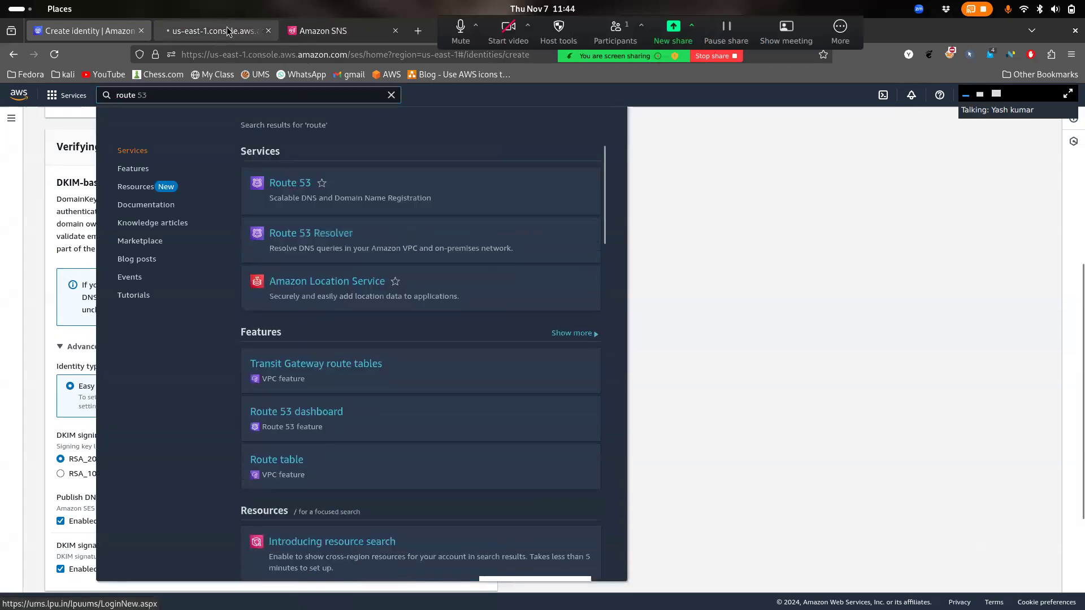
click(209, 32)
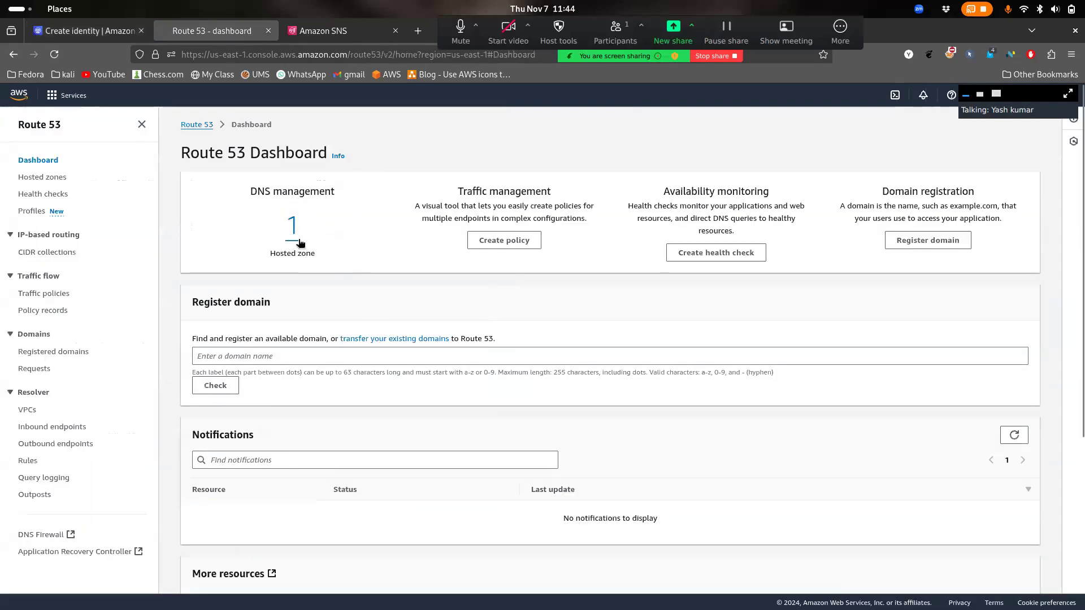
click(293, 227)
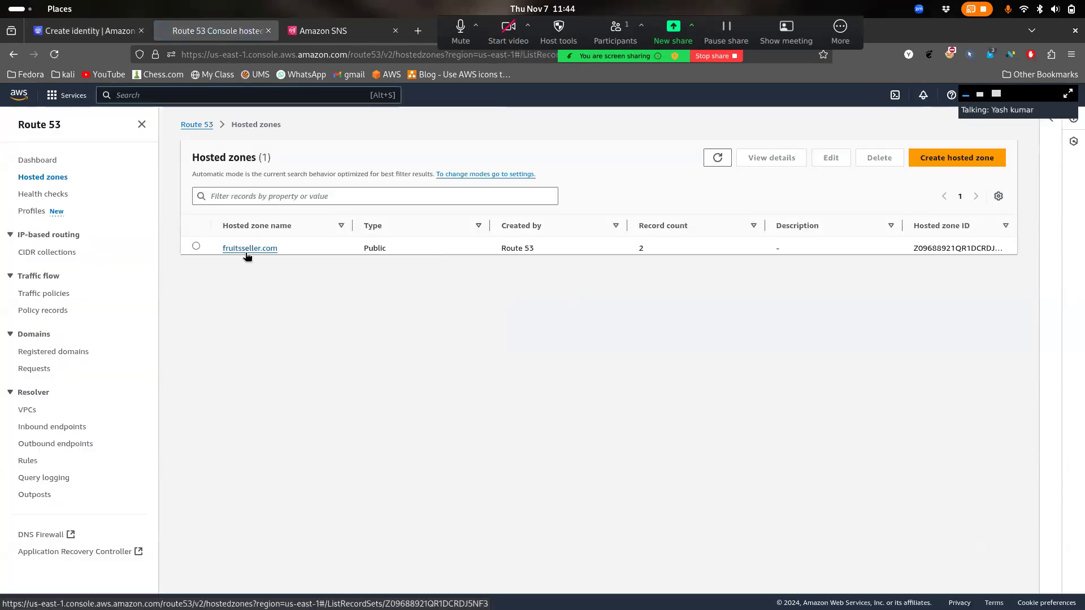
click(246, 249)
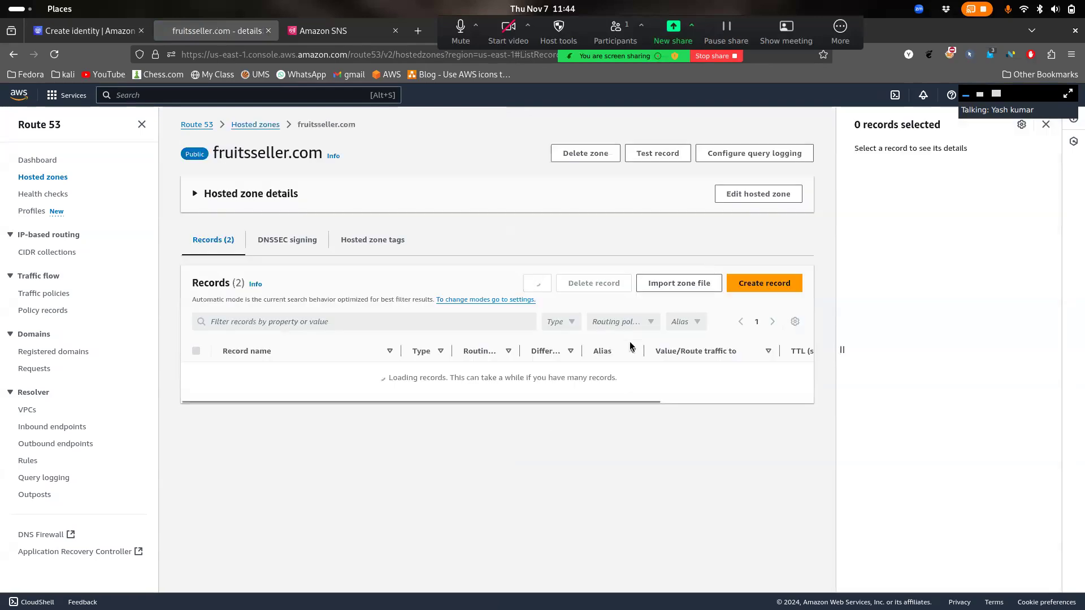
click(740, 283)
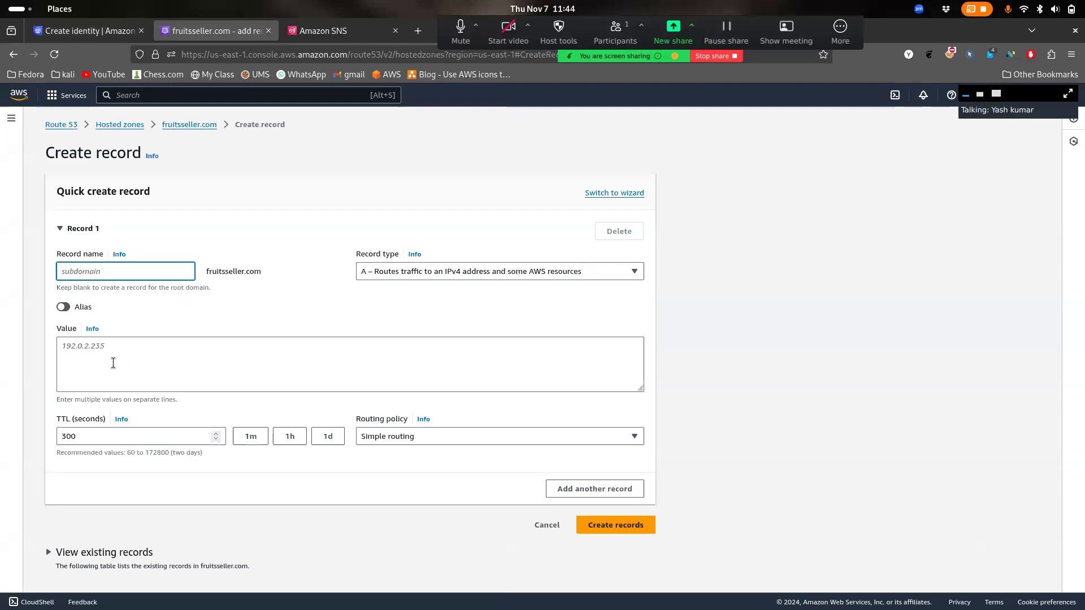
Browse the record types, keeping type A with an empty value, and return to the SES form
click(432, 271)
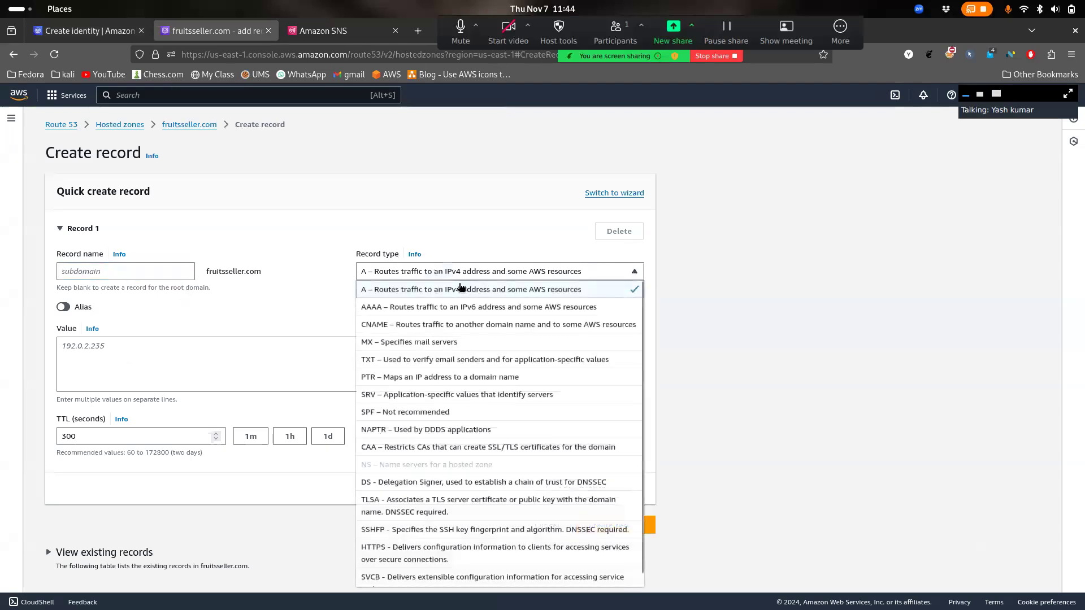
click(306, 346)
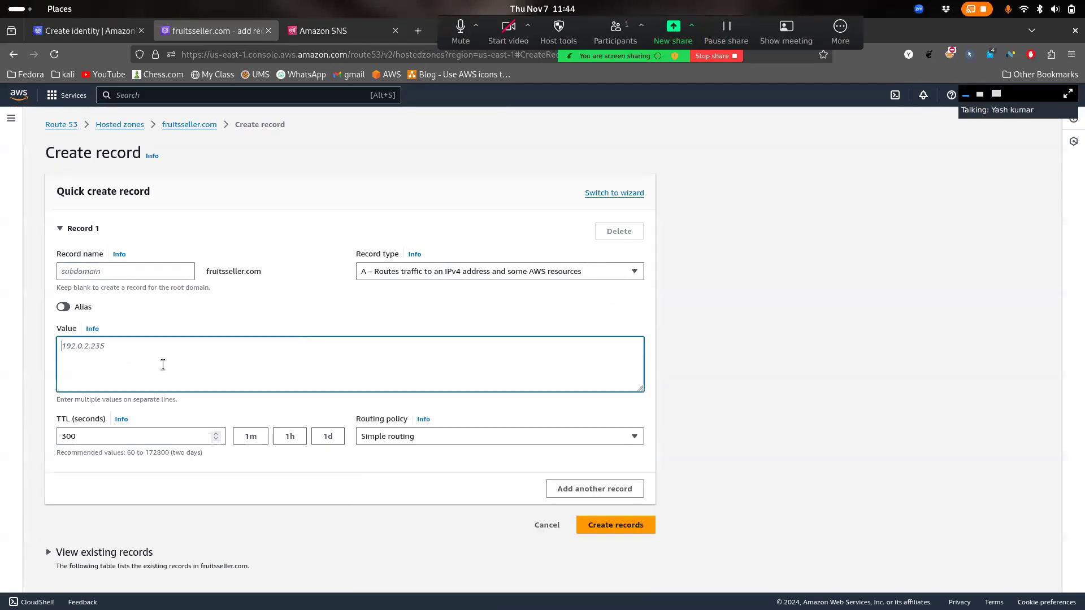
text(5614)
key(BackSpace)
key(BackSpace)
click(120, 33)
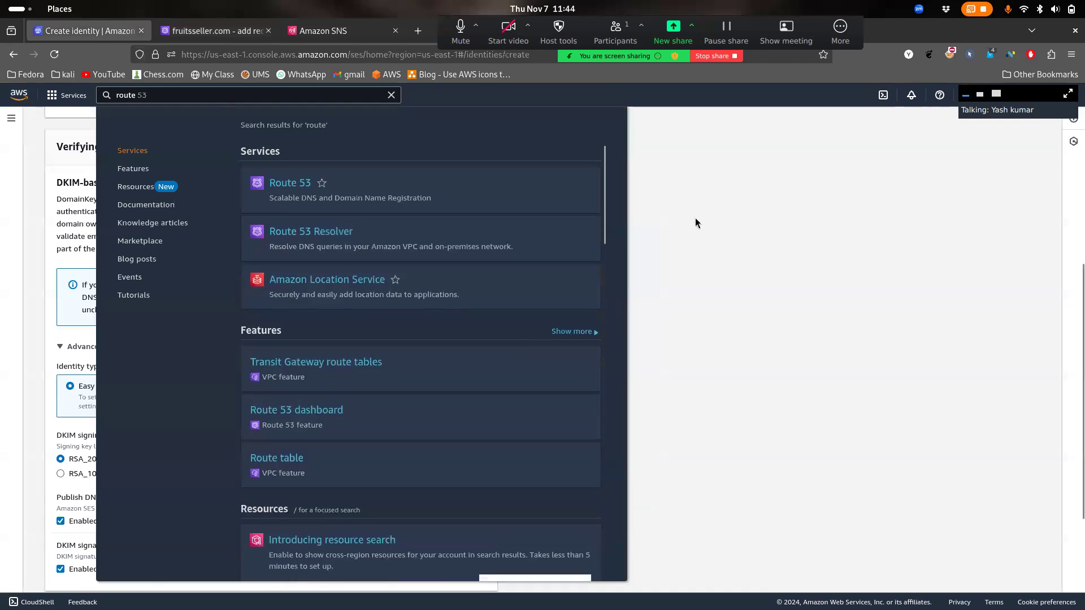
click(695, 222)
click(224, 34)
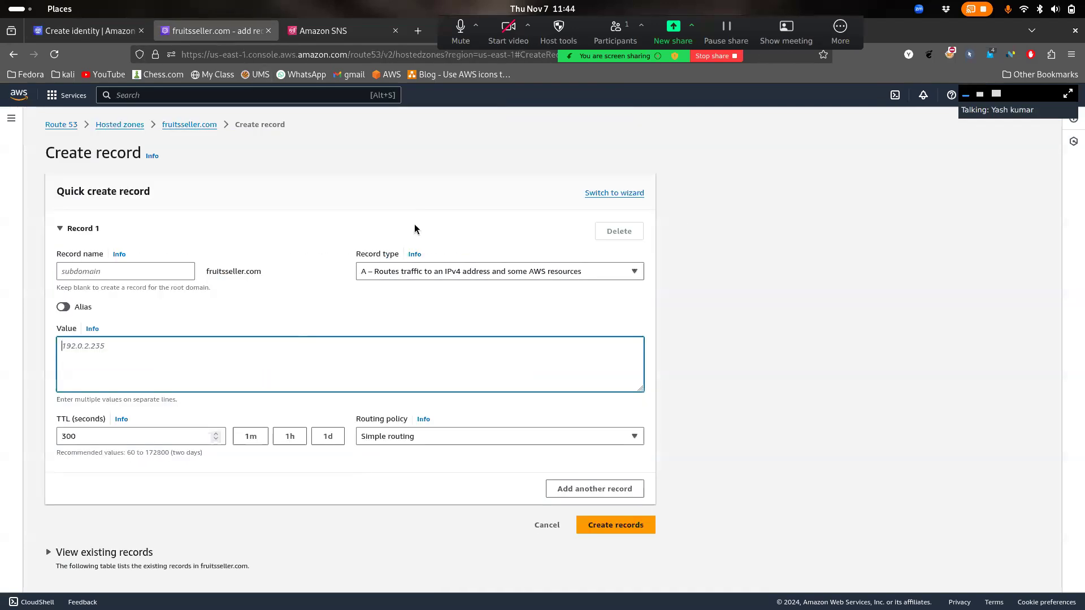
click(416, 273)
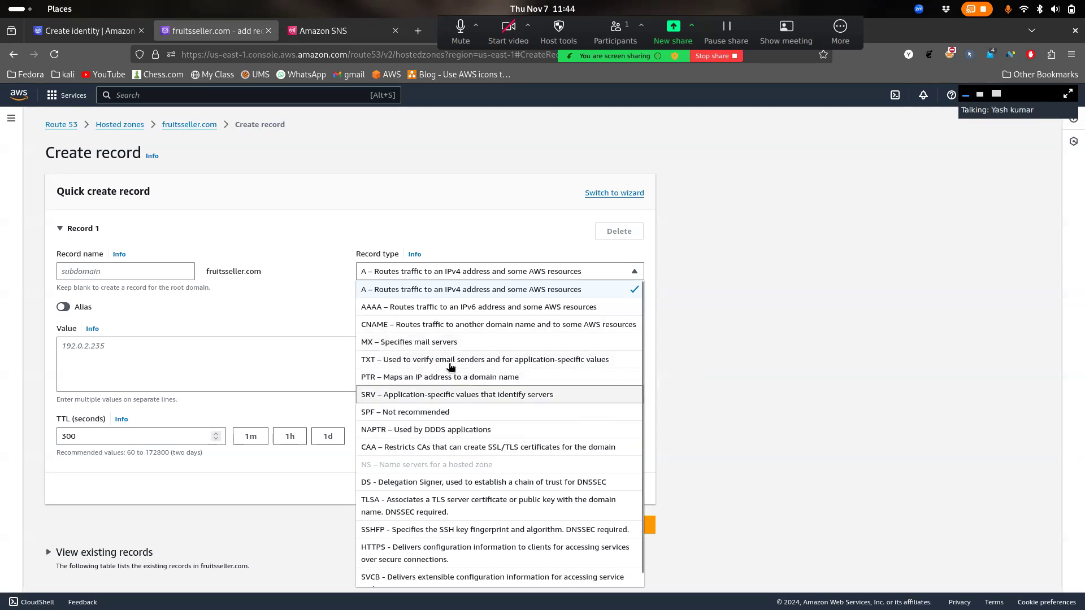
click(322, 321)
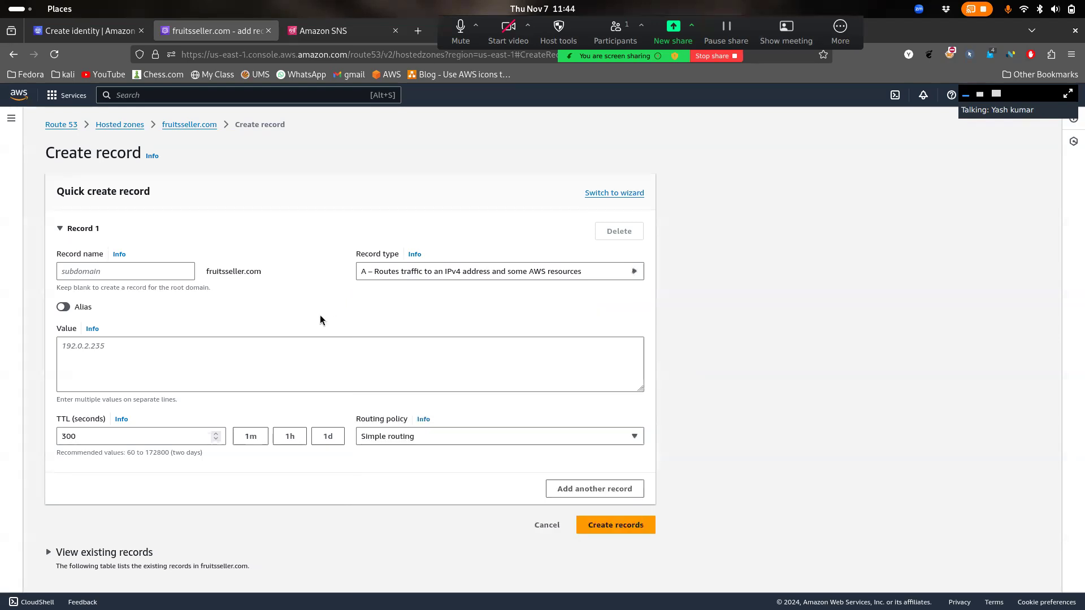
click(81, 33)
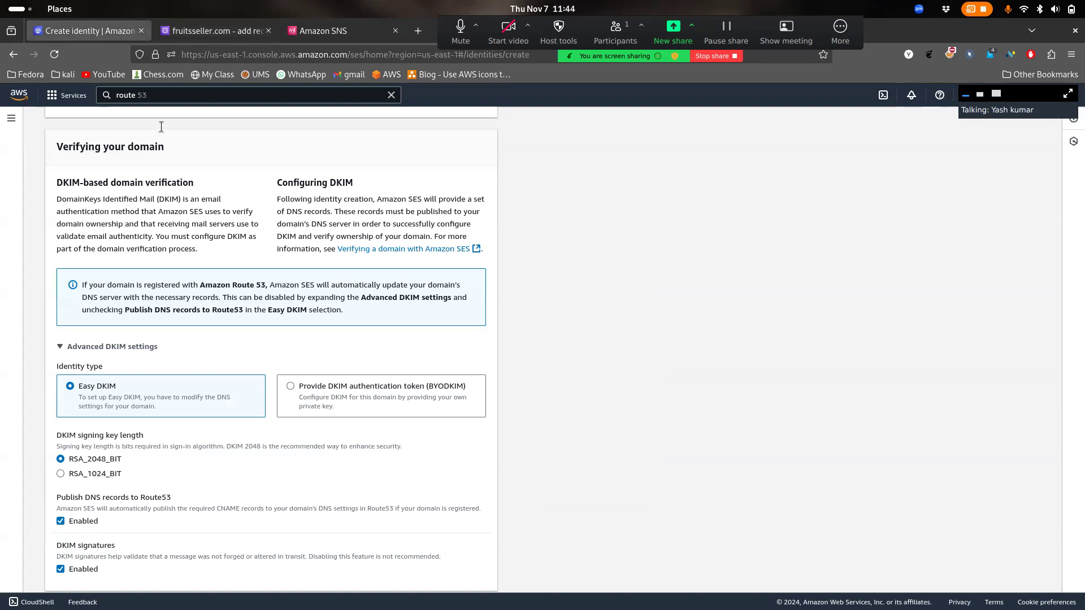
Compare the Route 53 and SES tabs and review the SES form's DKIM verification settings
click(211, 31)
click(87, 31)
scroll(86, 135, up, 5)
scroll(148, 255, down, 9)
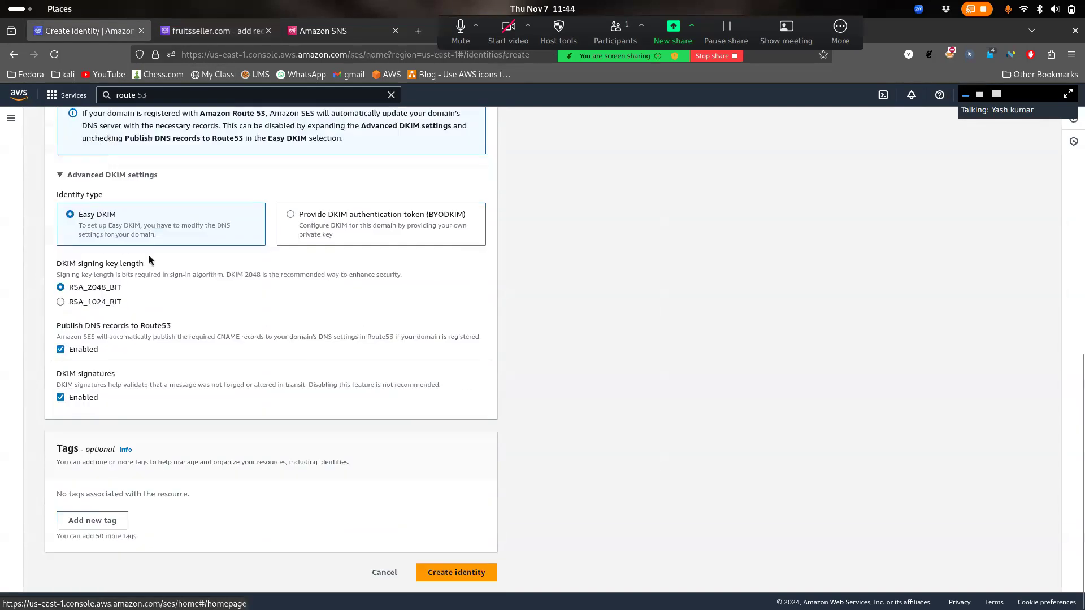
scroll(161, 283, up, 2)
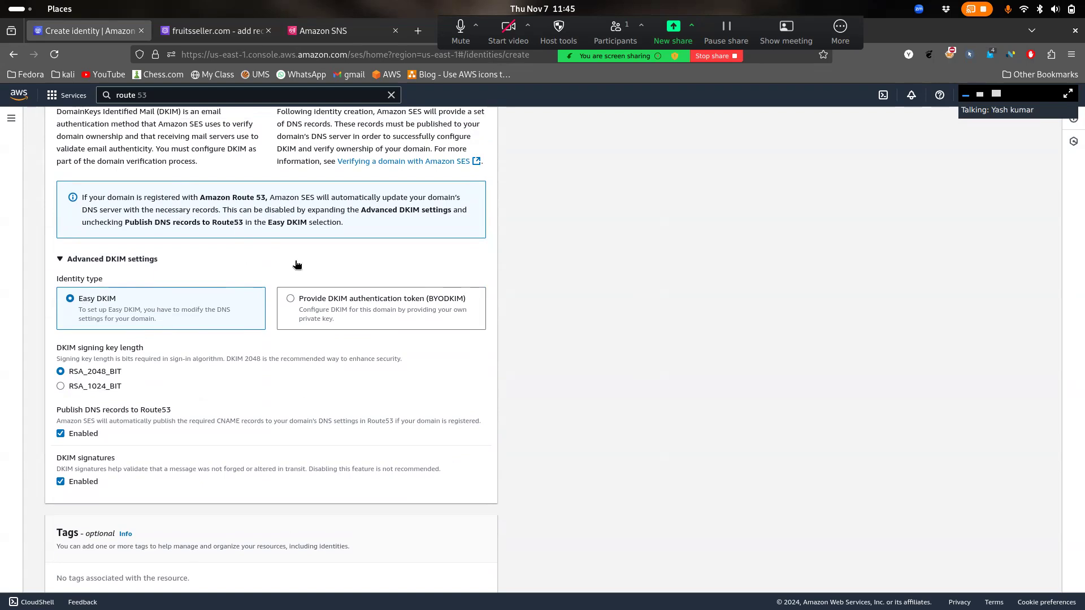
scroll(372, 315, up, 1)
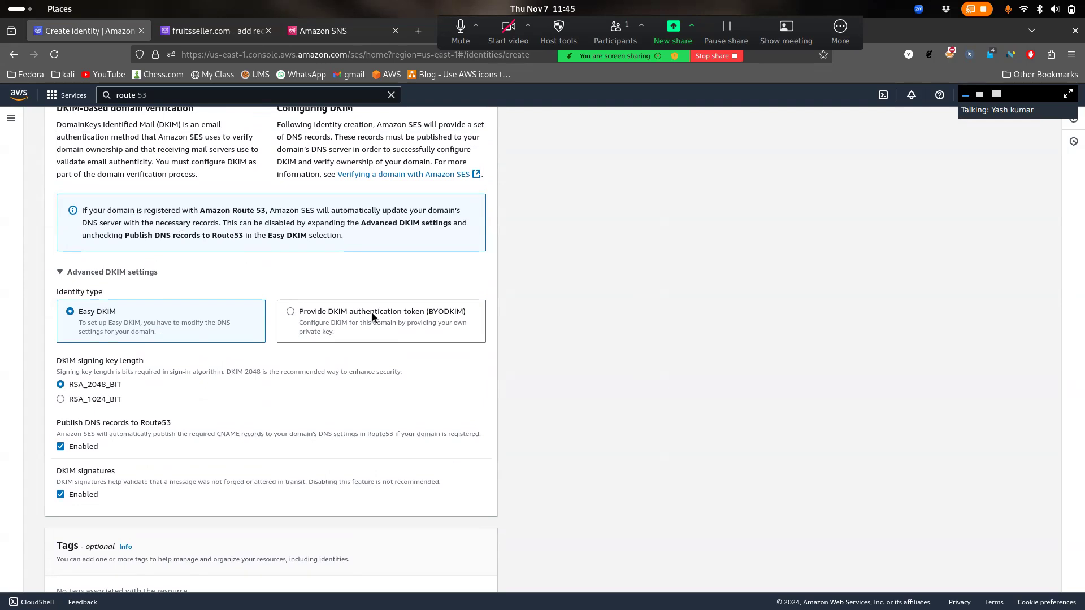
scroll(372, 314, up, 5)
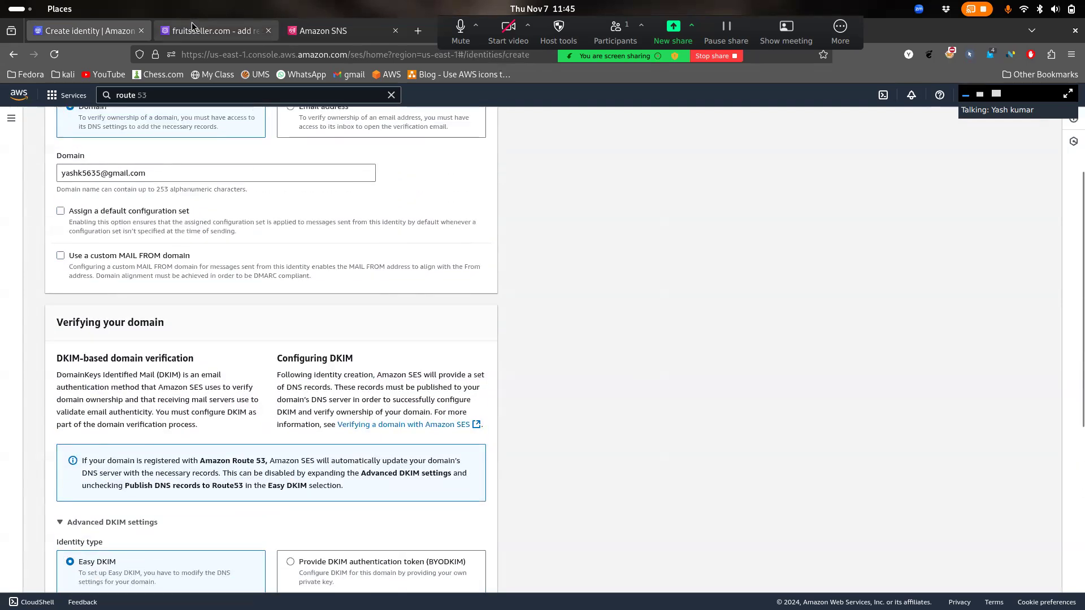
click(192, 31)
click(124, 30)
scroll(211, 239, down, 3)
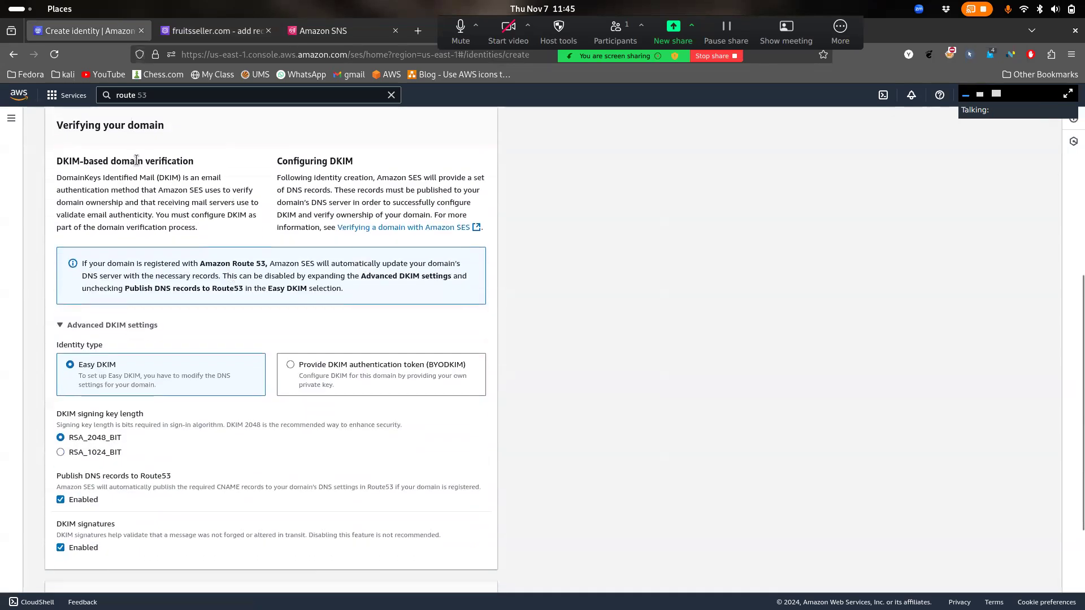
drag(145, 162, 198, 167)
click(198, 167)
scroll(212, 272, down, 3)
scroll(342, 506, up, 6)
scroll(395, 536, down, 6)
Try submitting the identity form, then clear the invalid address from the Domain field
click(458, 573)
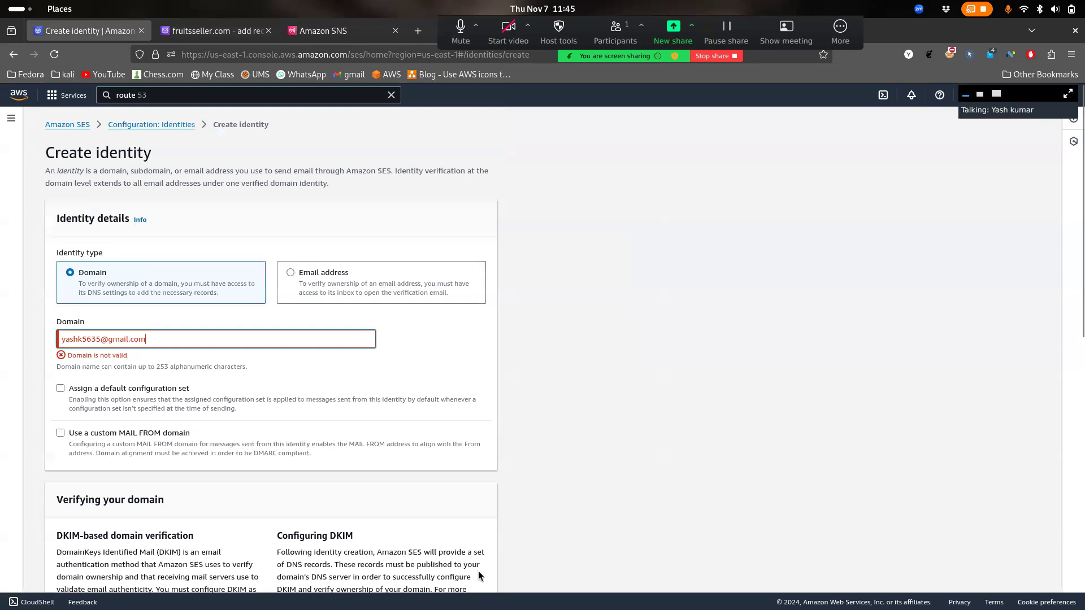
click(191, 329)
mouse_move(182, 332)
mouse_down()
mouse_move(80, 334)
mouse_move(198, 328)
mouse_up()
key(Delete)
key(Delete)
key(Delete)
key(Delete)
key(Delete)
key(Delete)
key(Delete)
key(Delete)
key(Delete)
key(Delete)
key(Delete)
key(Delete)
key(Delete)
key(Delete)
key(Delete)
key(Delete)
key(Delete)
key(Delete)
key(Delete)
Copy fruitsseller.com from the Route 53 tab, paste it as the domain, and create the identity
click(233, 31)
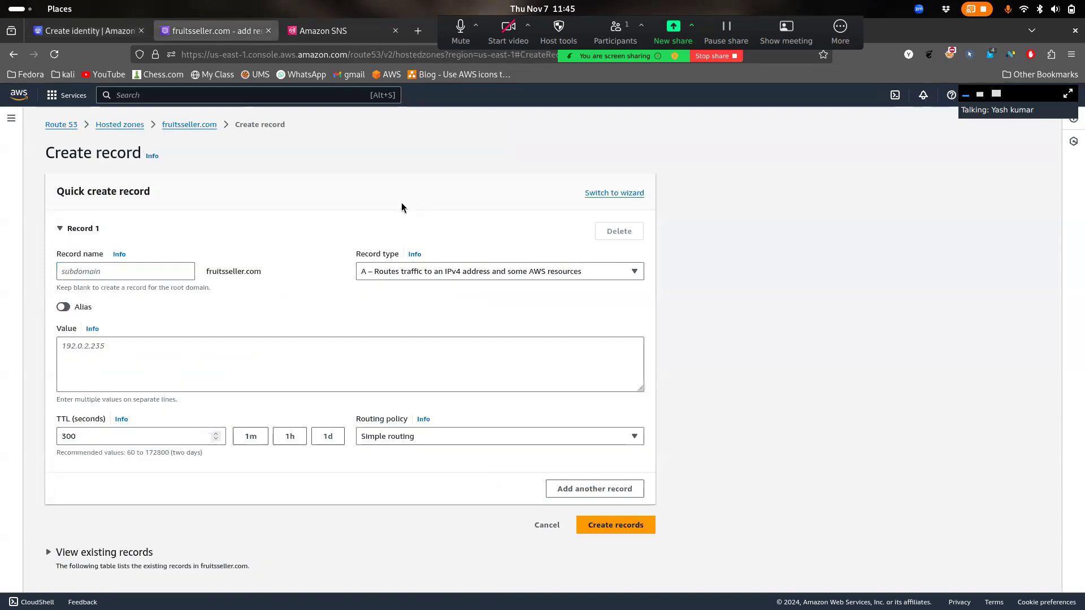
click(90, 31)
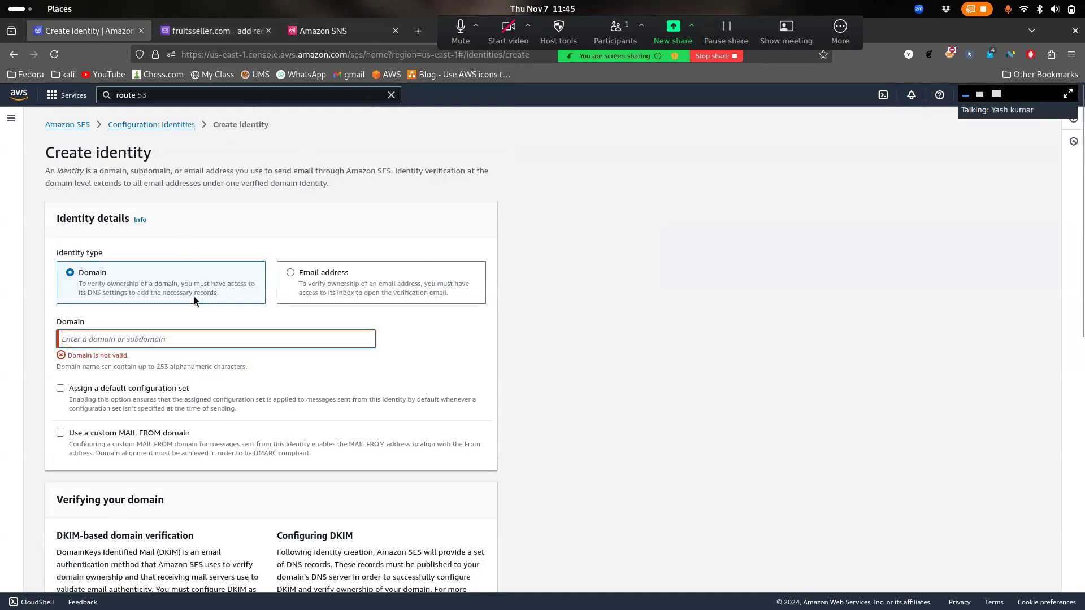
click(216, 31)
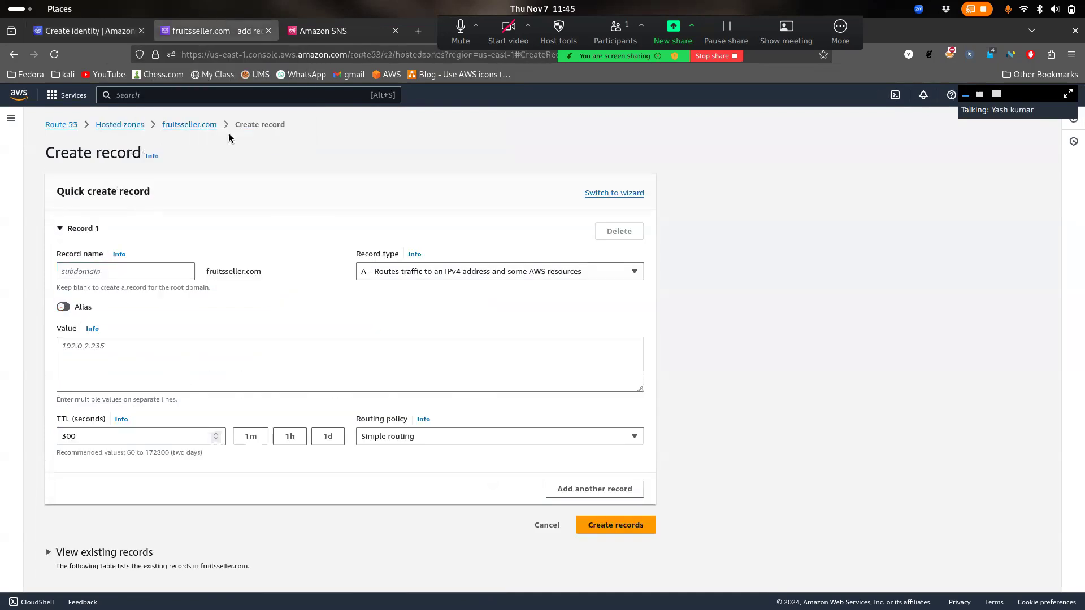
drag(221, 130, 163, 125)
key(ctrl+c)
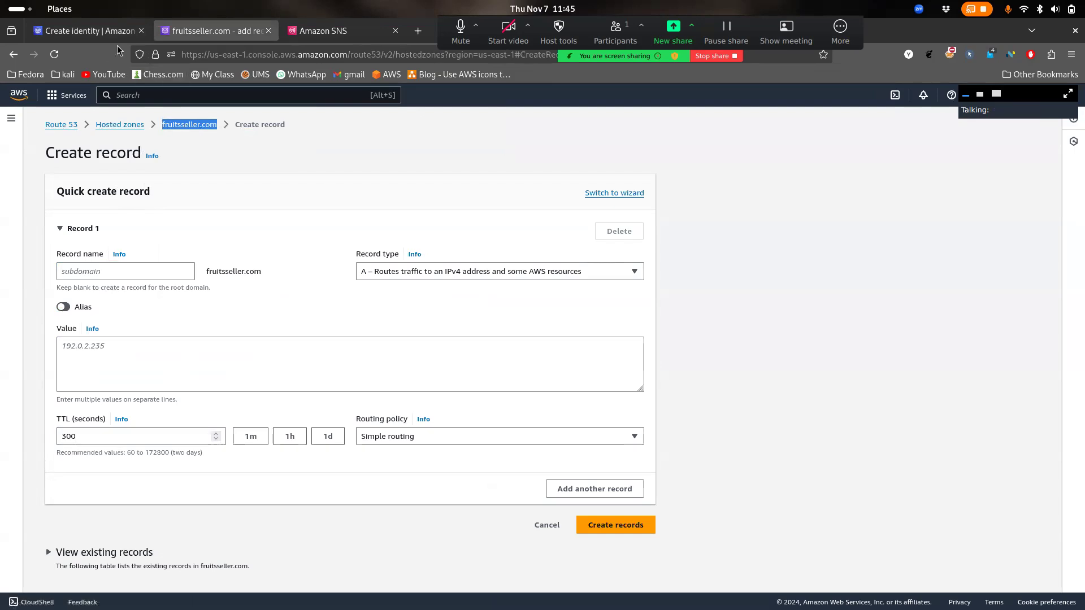
key(ctrl+Page_Up)
key(ctrl+v)
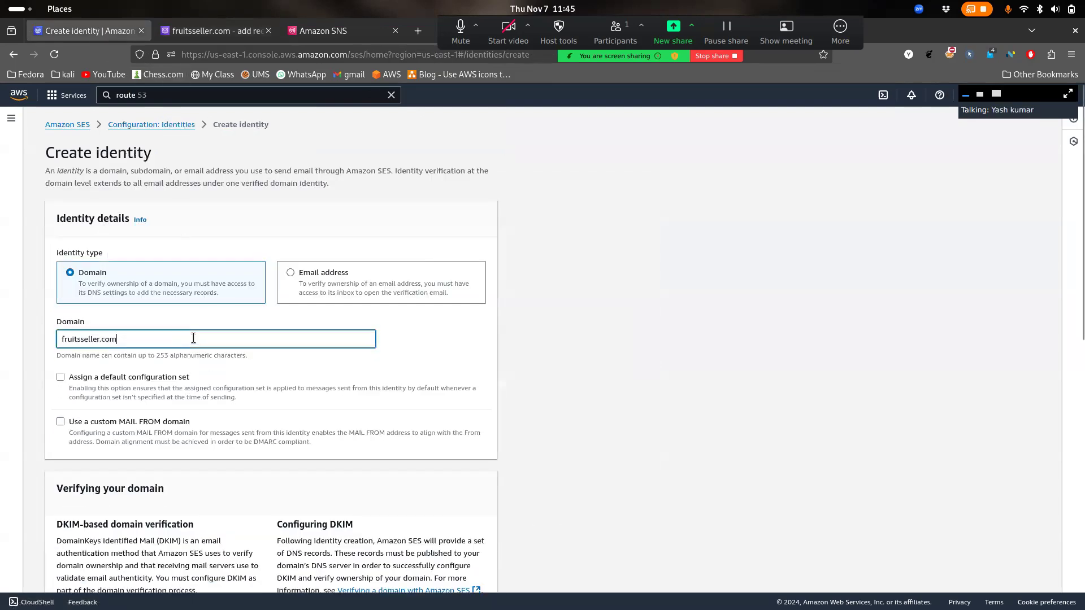
scroll(373, 469, down, 10)
click(467, 572)
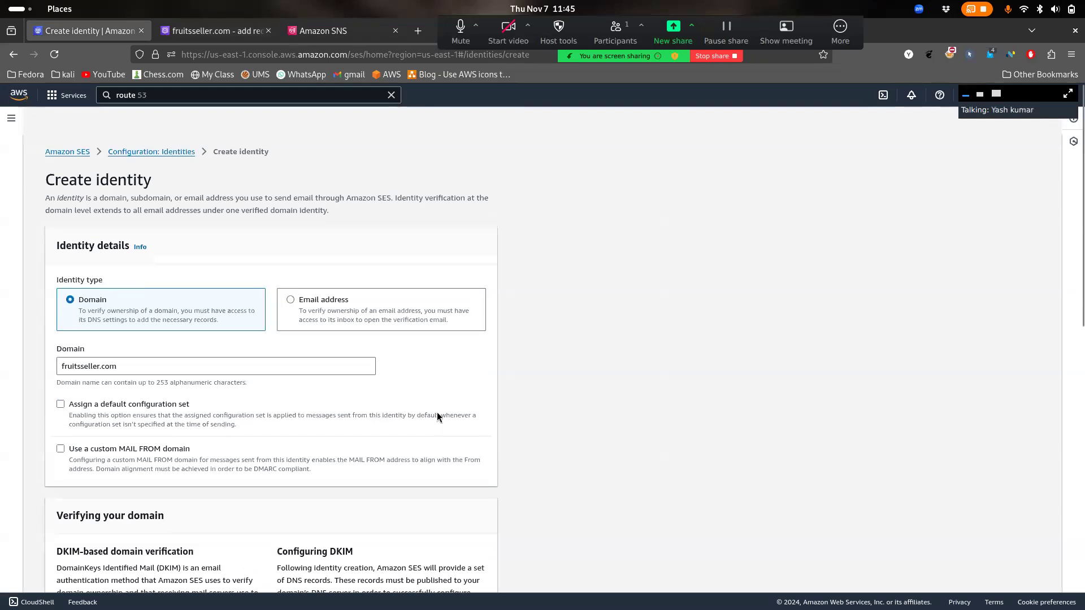
scroll(437, 417, down, 1)
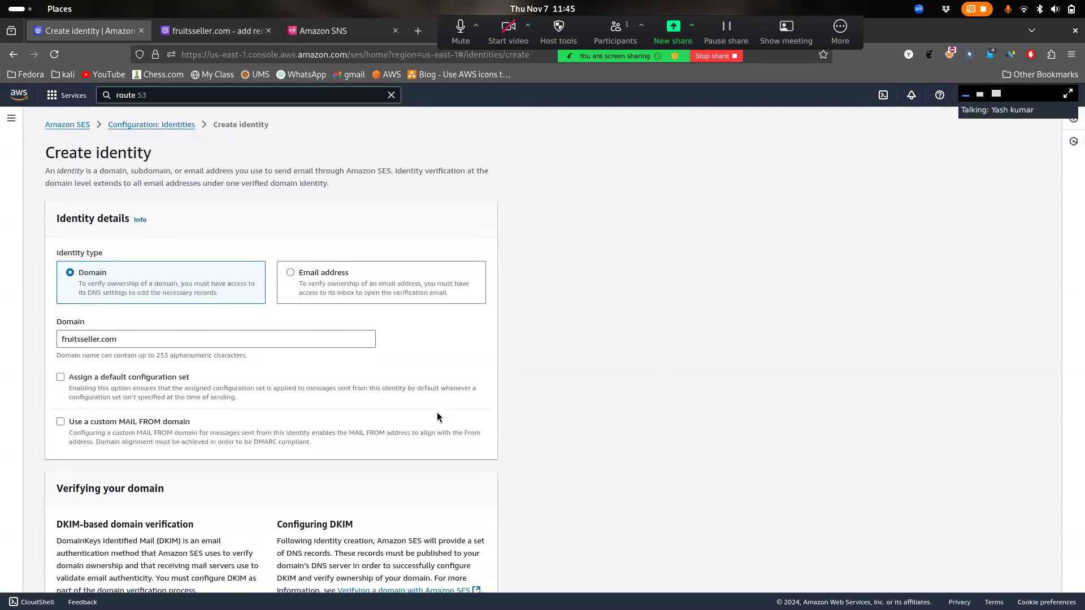
scroll(437, 417, down, 10)
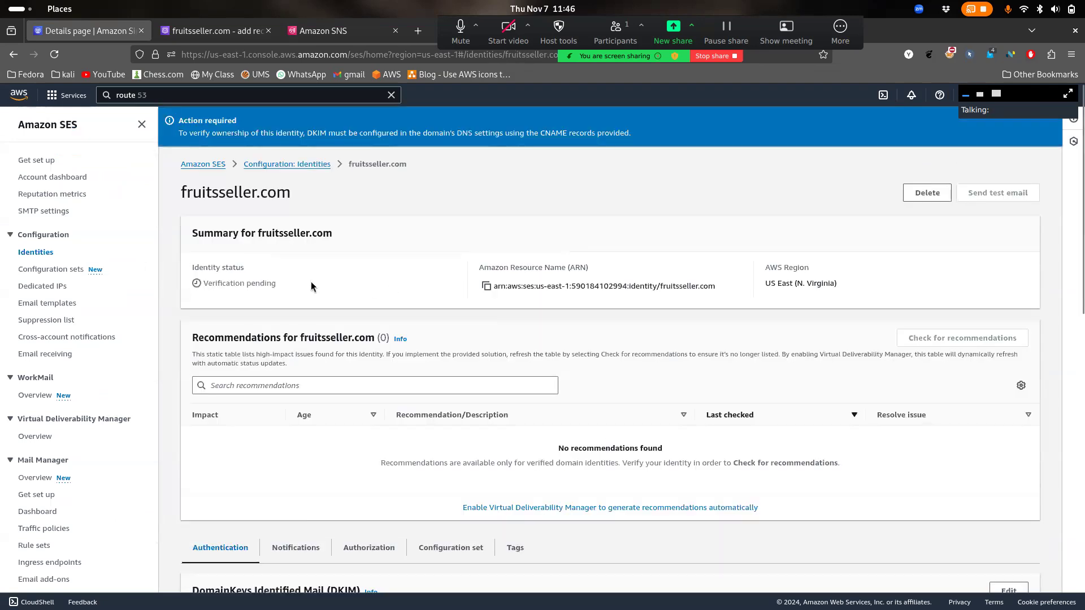
Note the Verification pending status, then return the Route 53 tab to the Hosted zones list
drag(310, 281, 195, 287)
scroll(297, 265, down, 1)
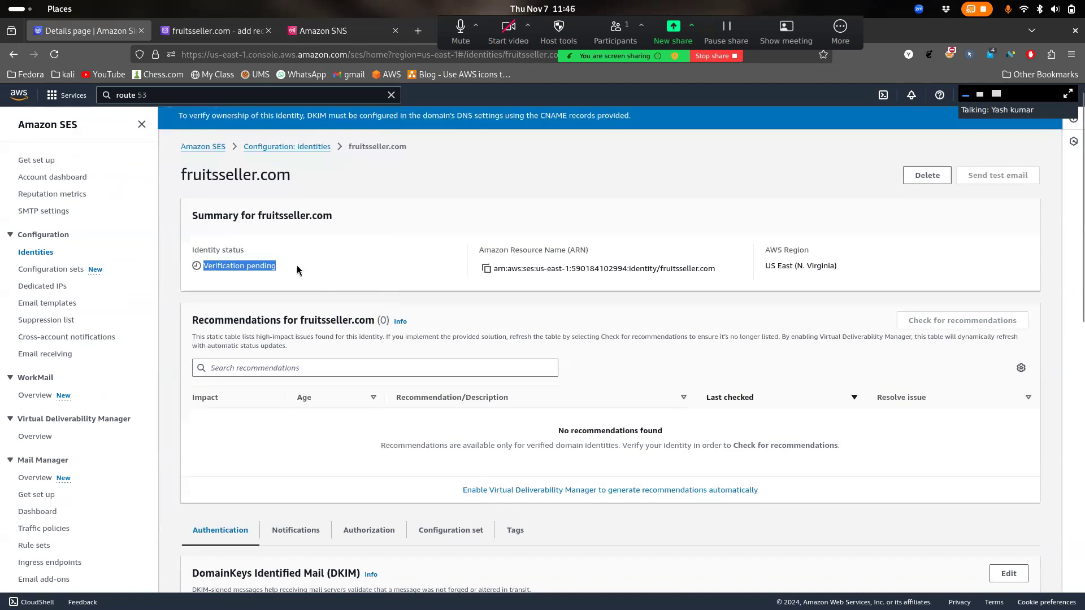
click(240, 36)
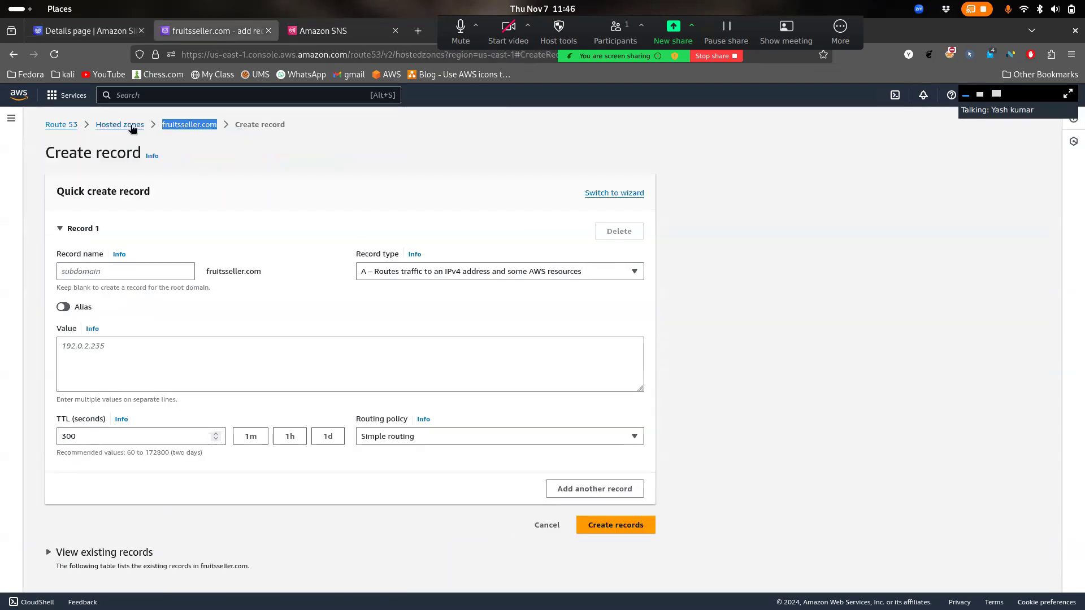
click(132, 129)
click(84, 31)
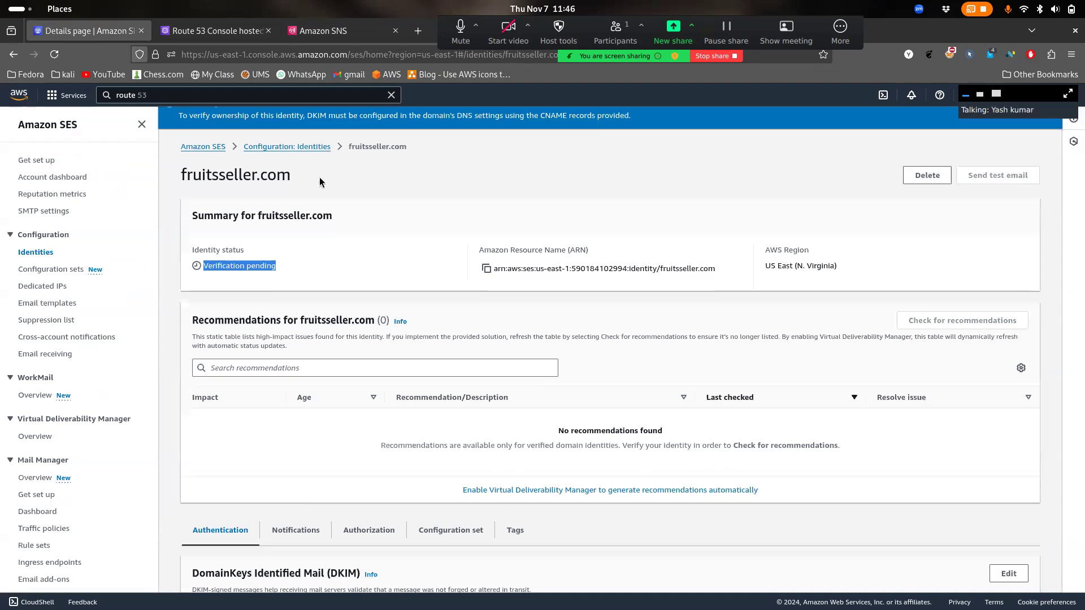
right_click(365, 221)
click(307, 146)
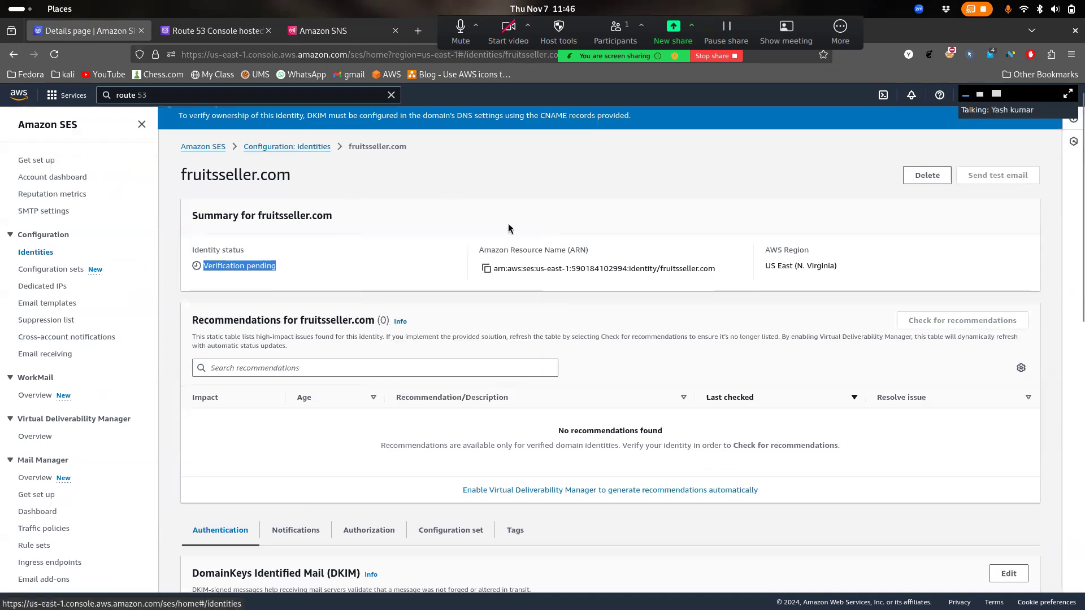
click(225, 32)
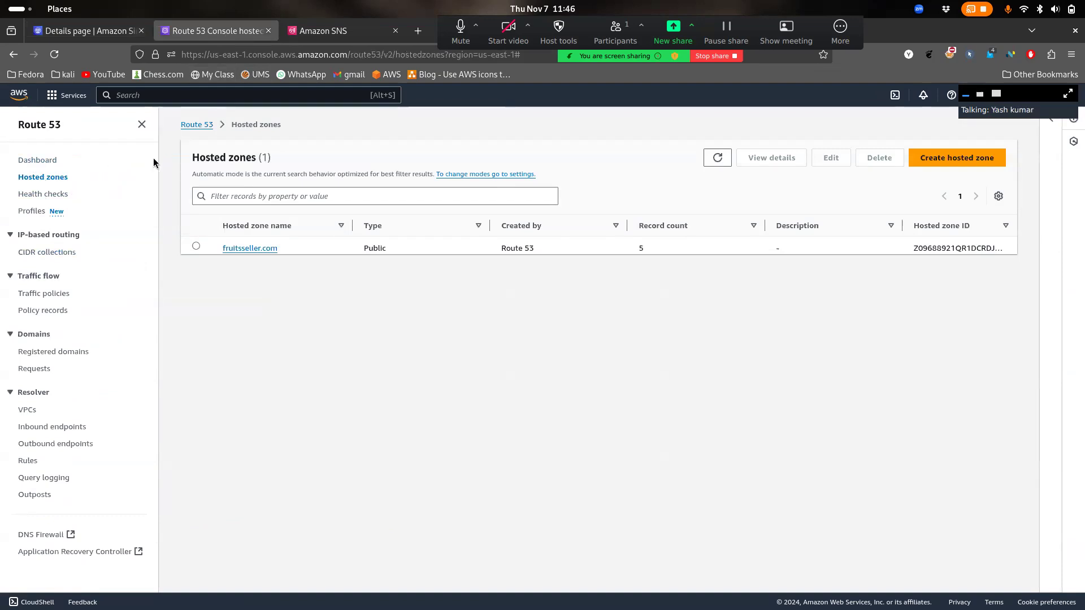
Attempt deleting fruitsseller.com with 'delete' confirmation, then open its records after the remaining-records error
click(191, 245)
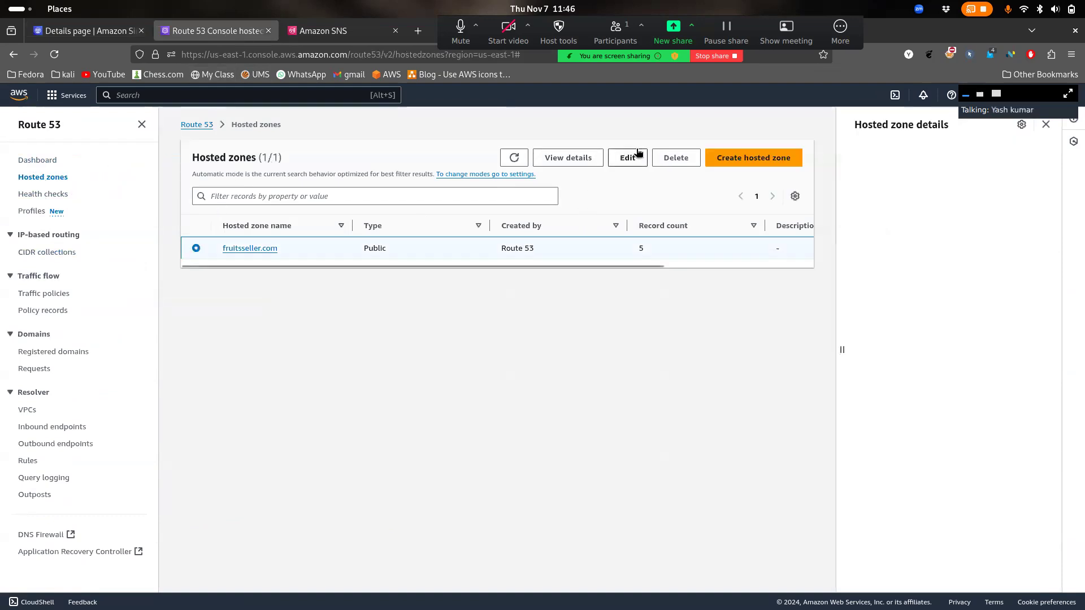
click(668, 158)
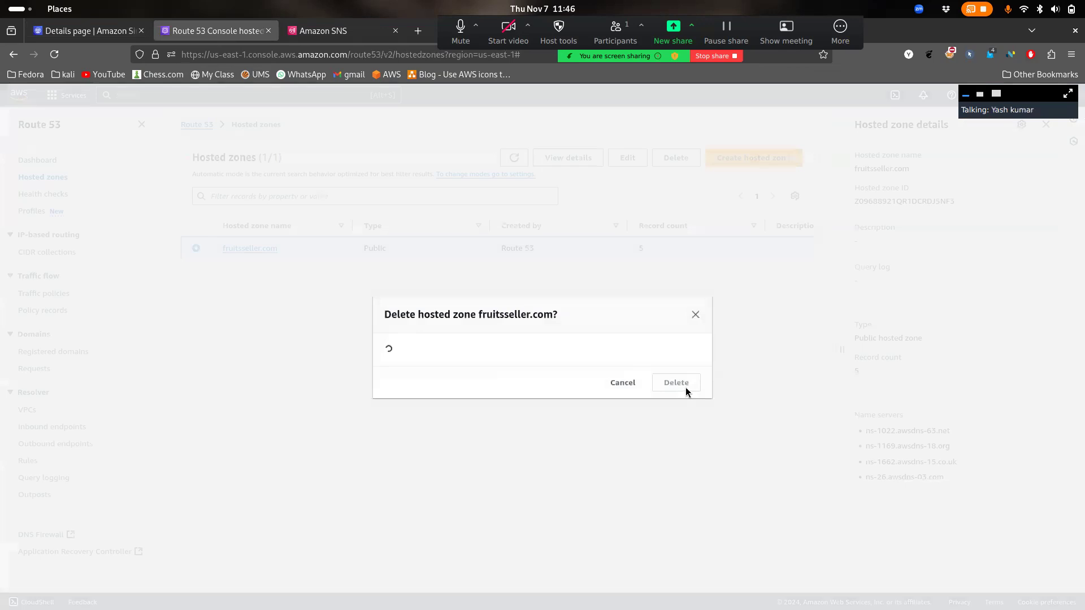
click(554, 456)
text(delete)
click(664, 492)
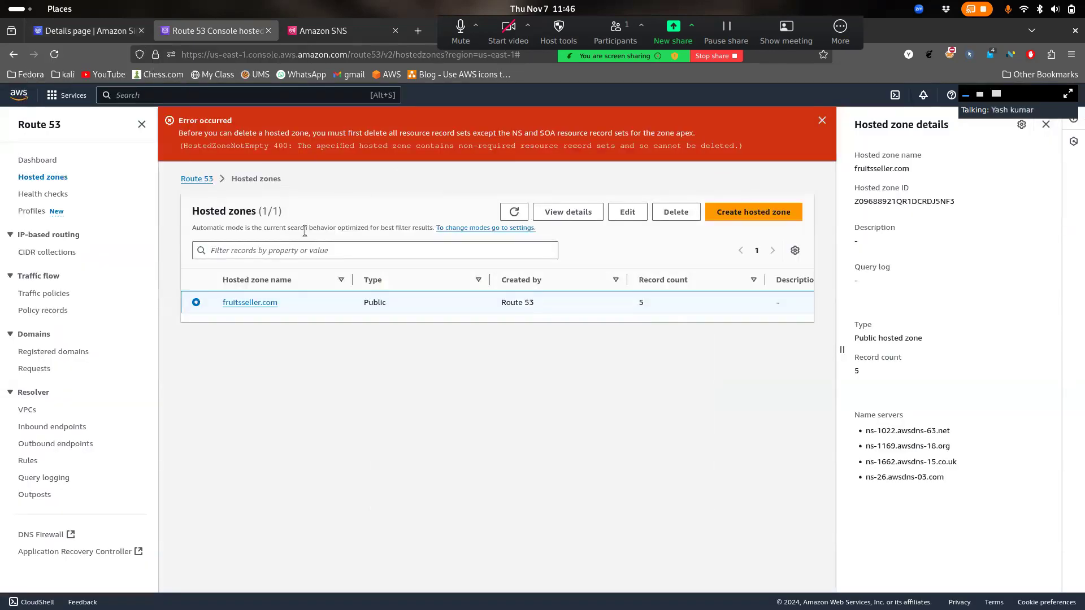
drag(389, 134, 462, 134)
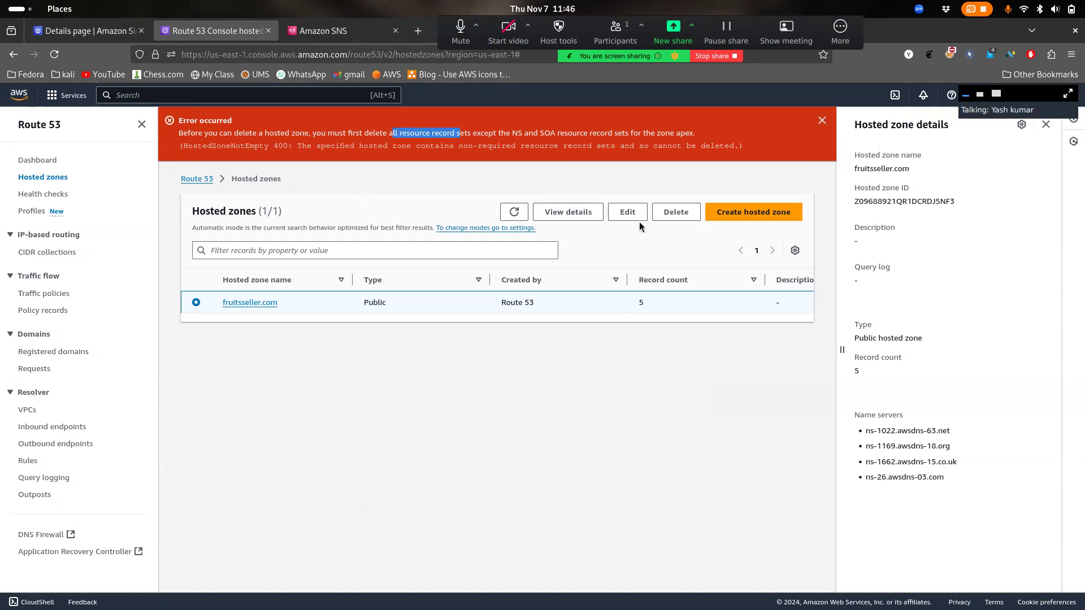
click(256, 305)
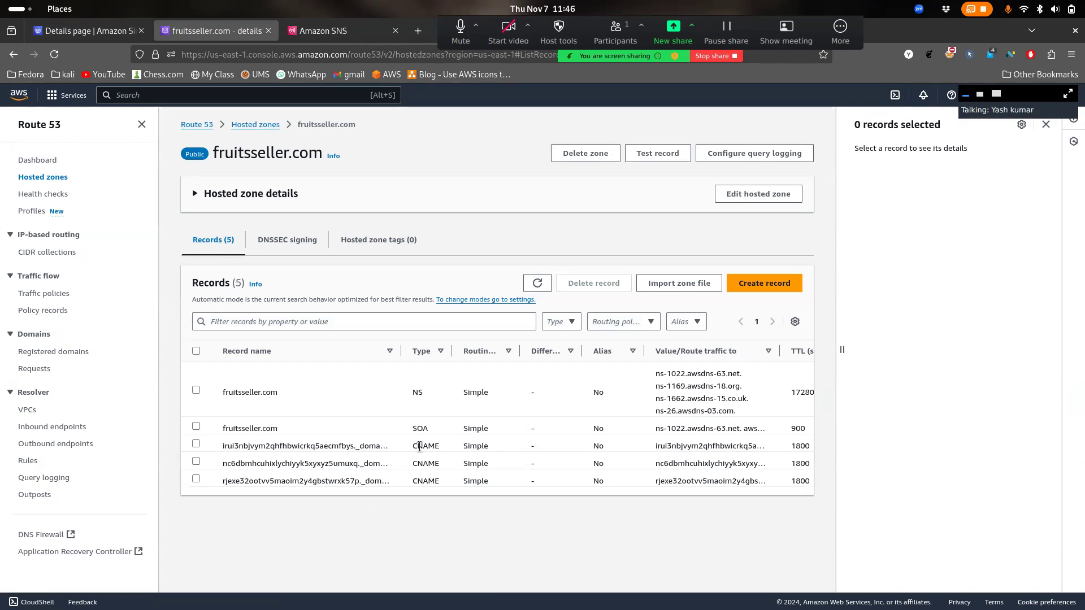
Delete the fruitsseller.com SES domain identity
drag(419, 447, 497, 492)
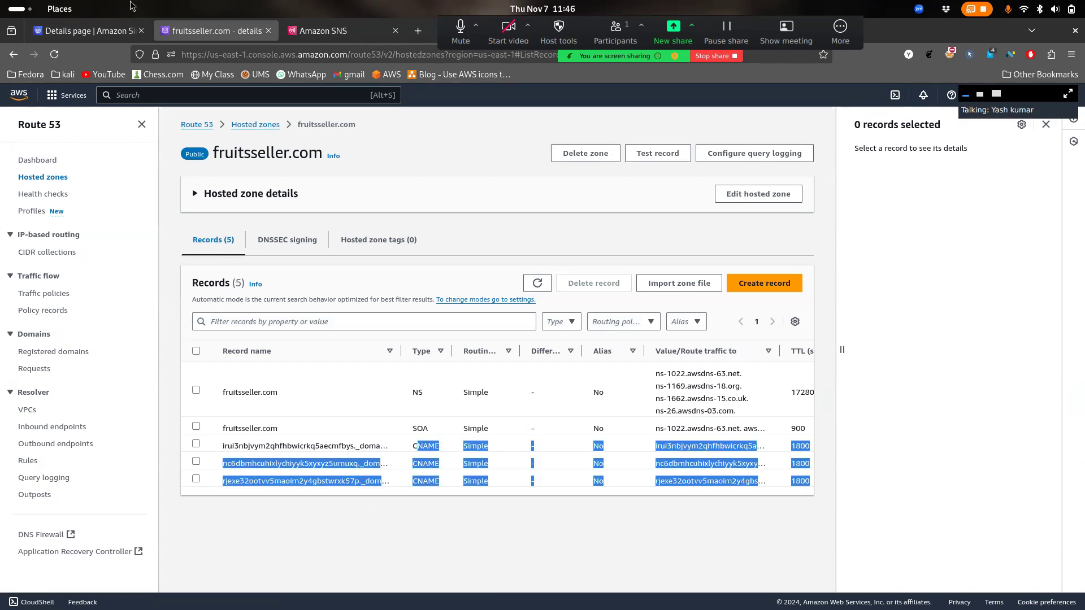
click(84, 31)
scroll(405, 437, down, 3)
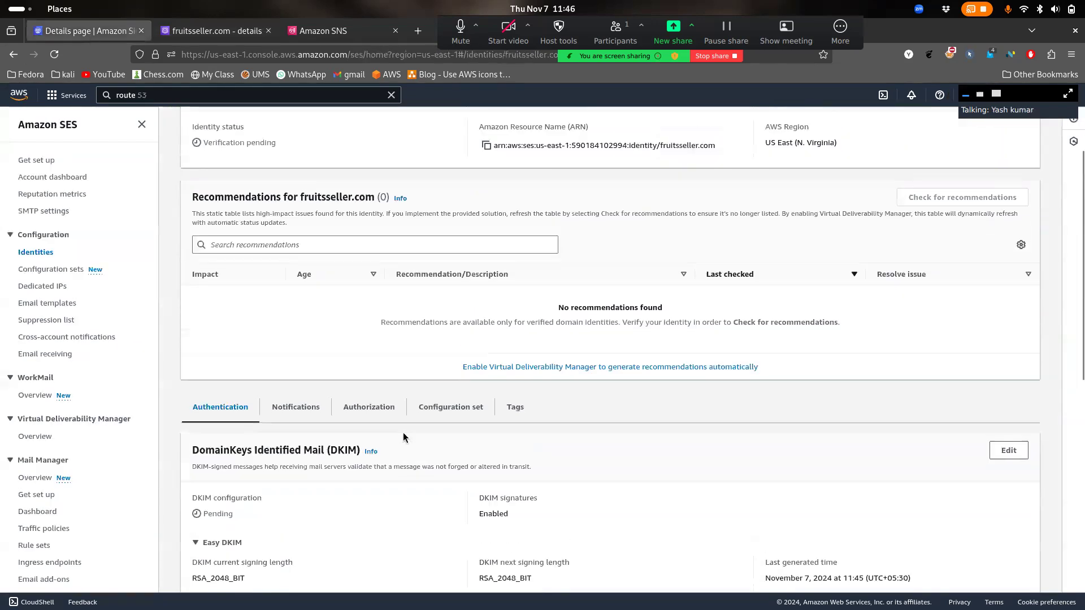
scroll(404, 437, up, 5)
click(927, 193)
click(693, 408)
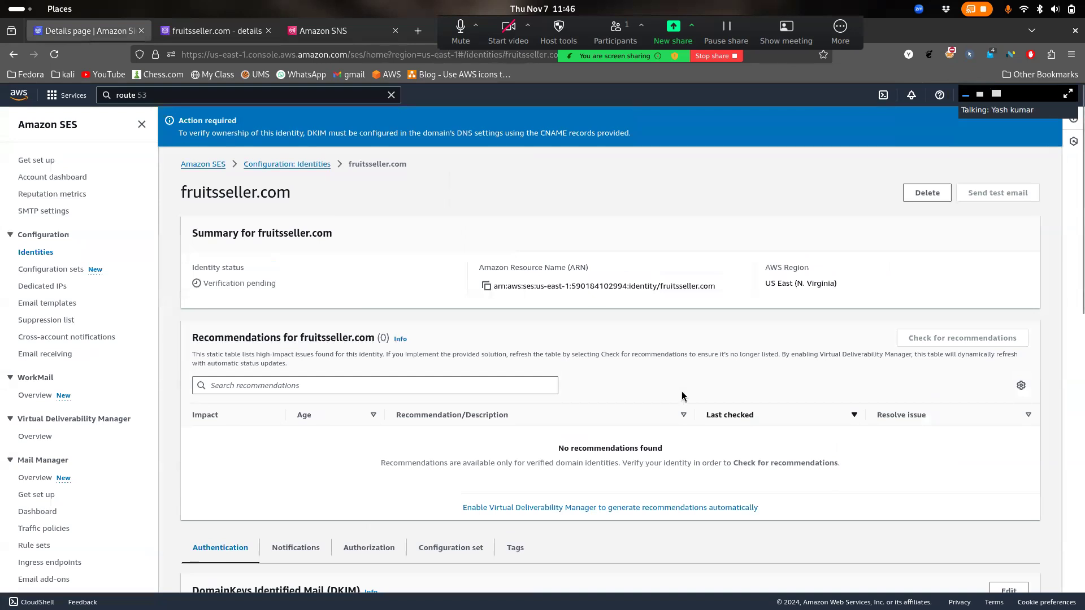
Inspect the first CNAME record's name and value in the fruitsseller.com zone
click(217, 30)
scroll(585, 454, right, 3)
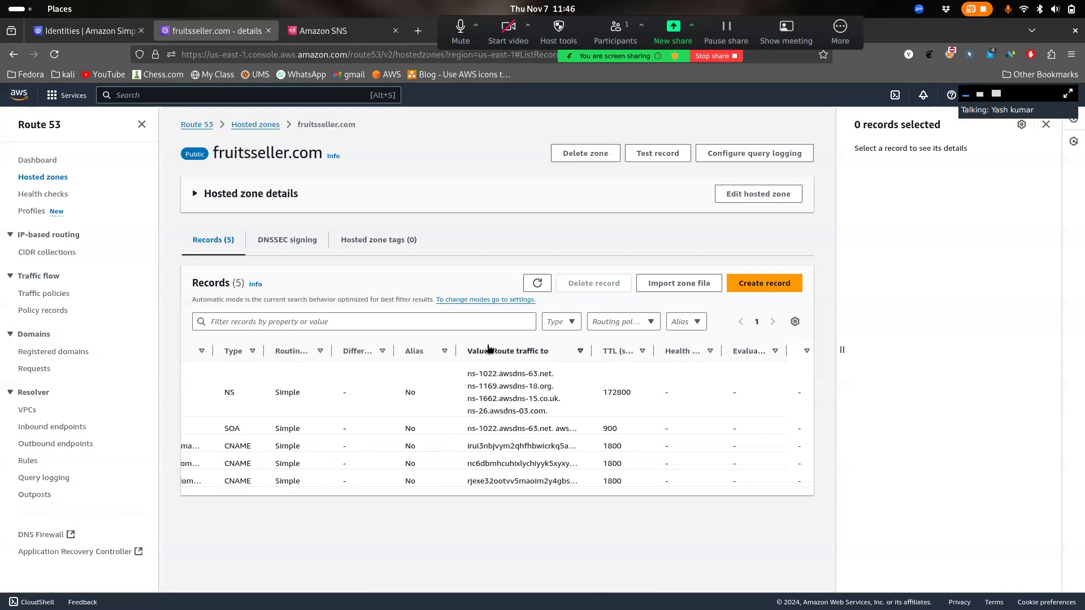
scroll(317, 448, left, 3)
drag(226, 445, 314, 441)
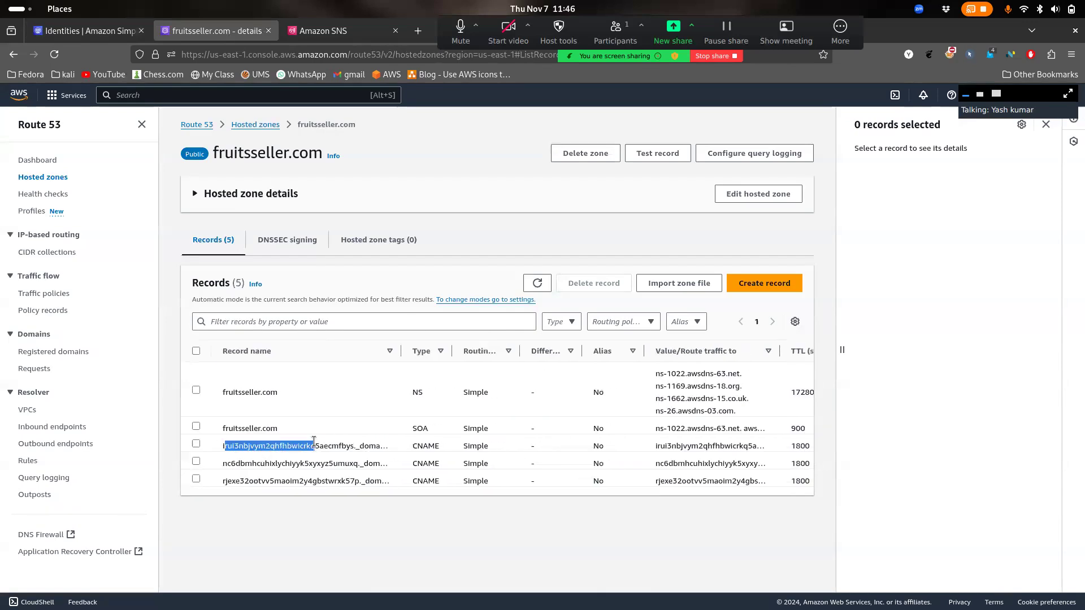
click(196, 444)
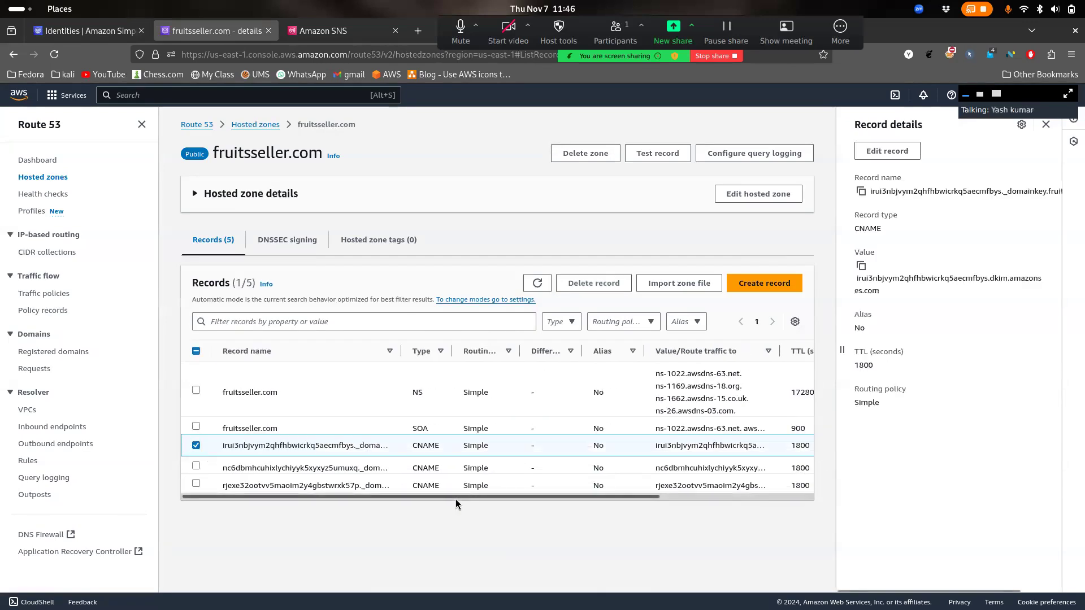
scroll(957, 195, right, 2)
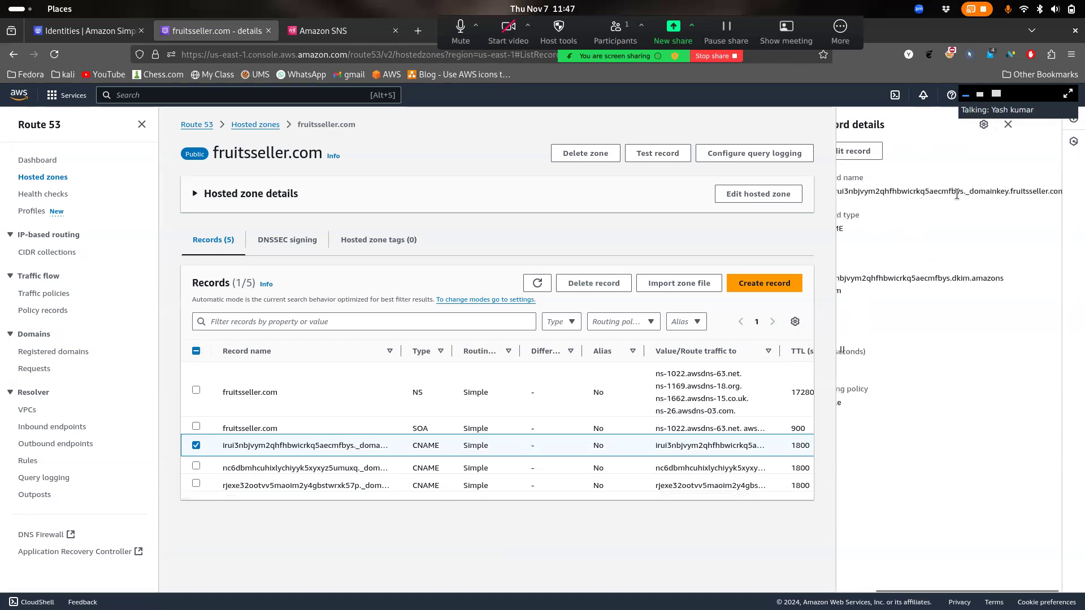
scroll(956, 195, left, 2)
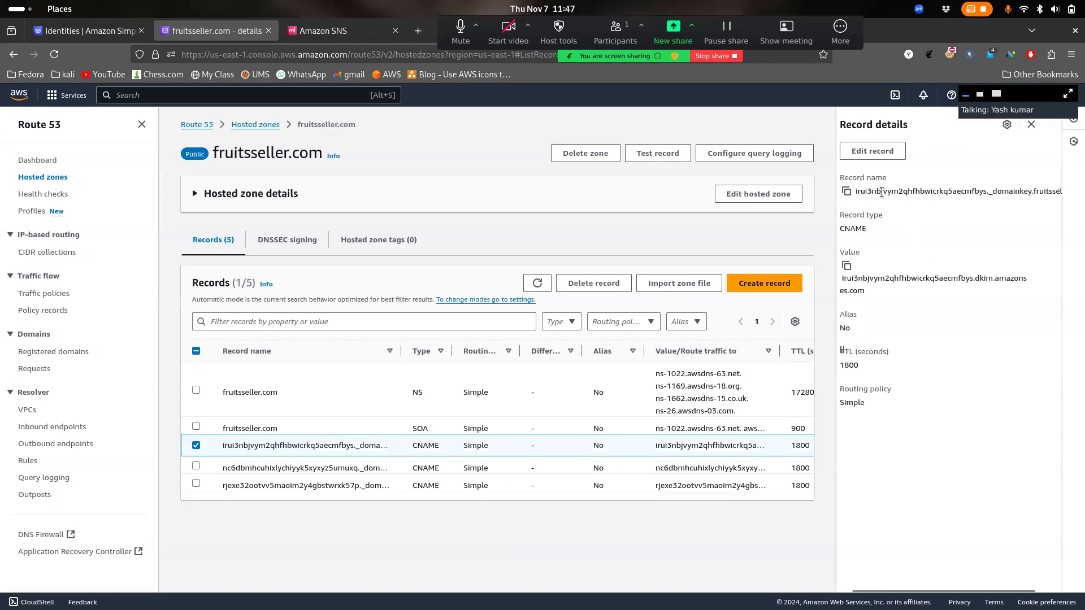
triple_click(923, 192)
drag(955, 308, 844, 274)
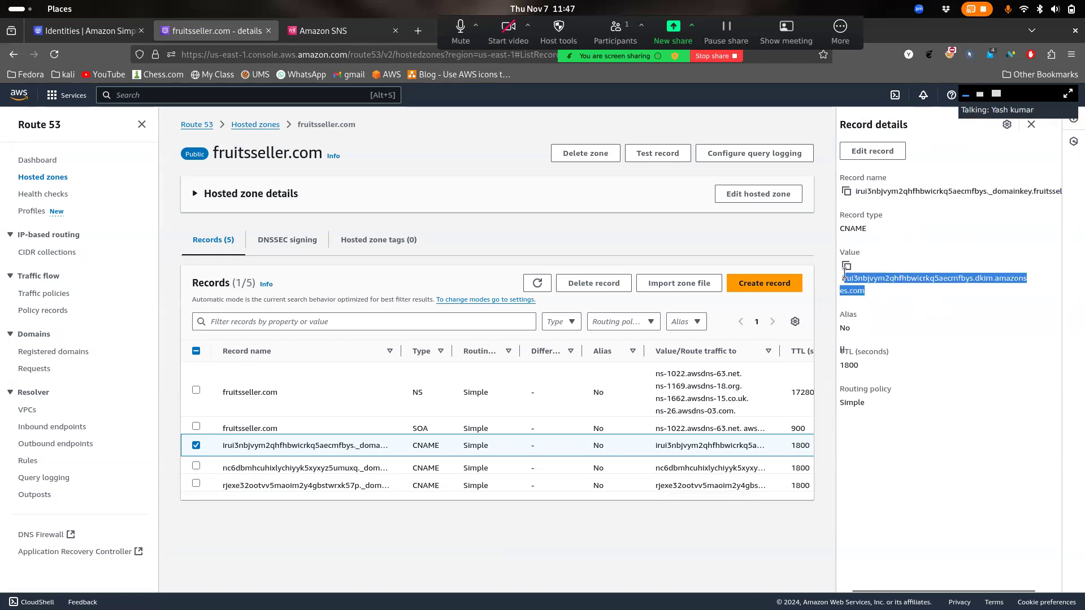
drag(908, 205, 851, 181)
drag(886, 292, 847, 279)
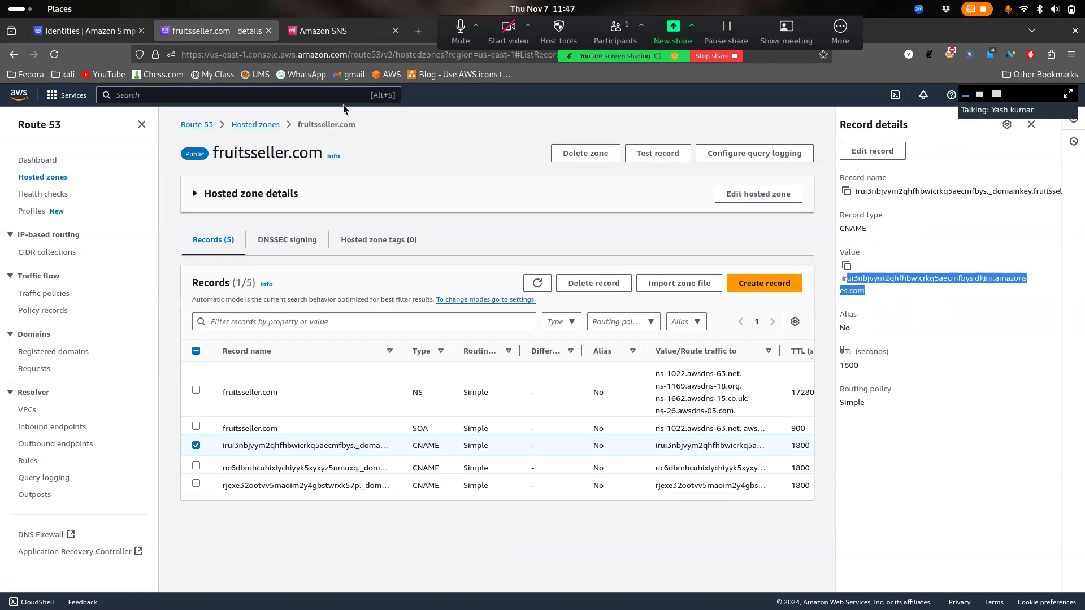
Reload the fruitsseller.com records list in Route 53
click(120, 32)
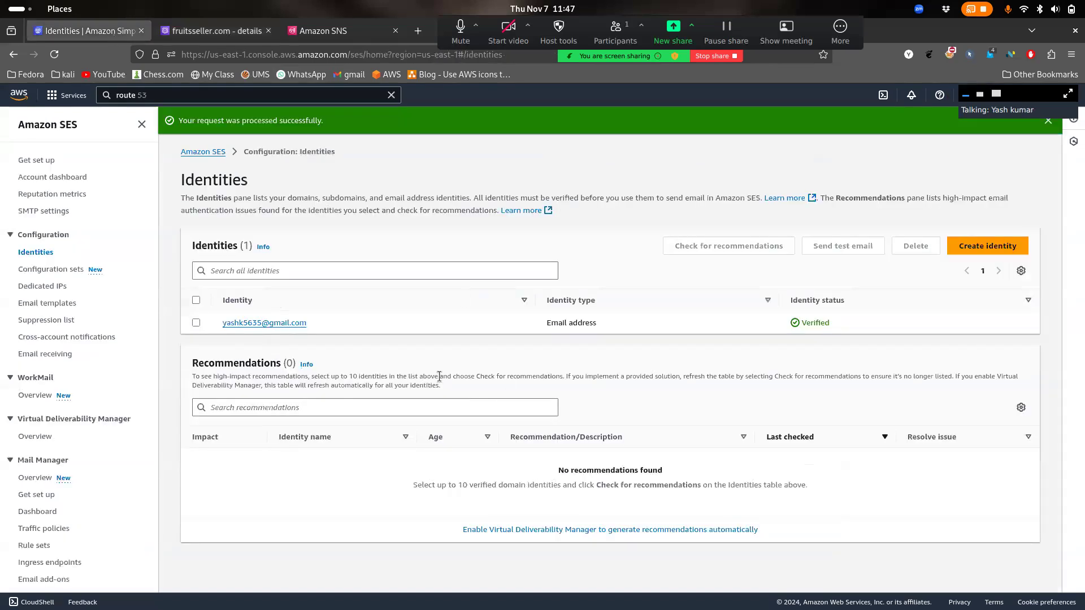
click(218, 31)
click(537, 285)
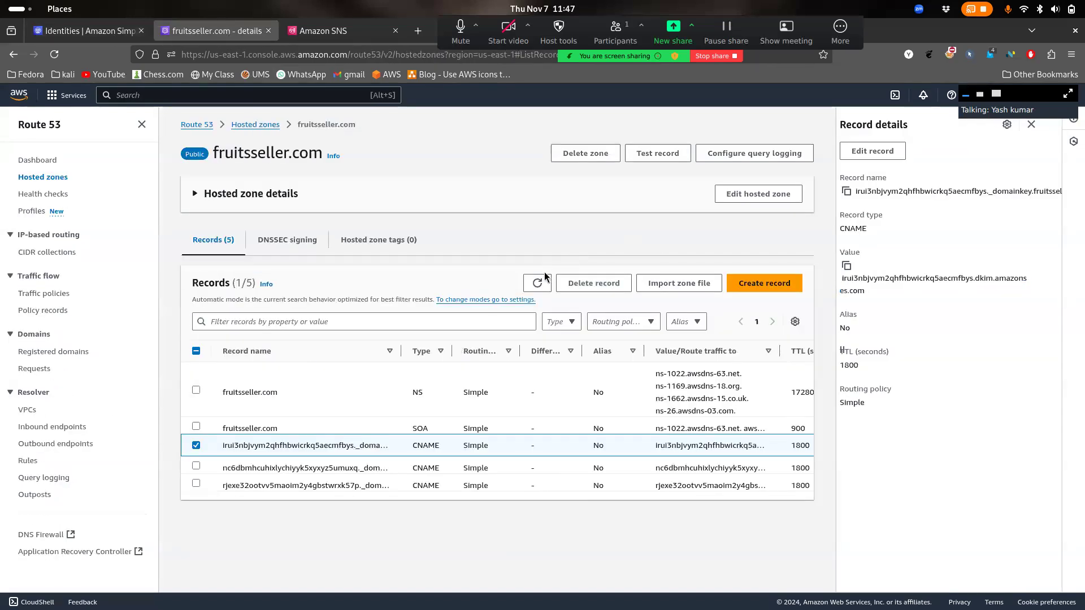
click(537, 284)
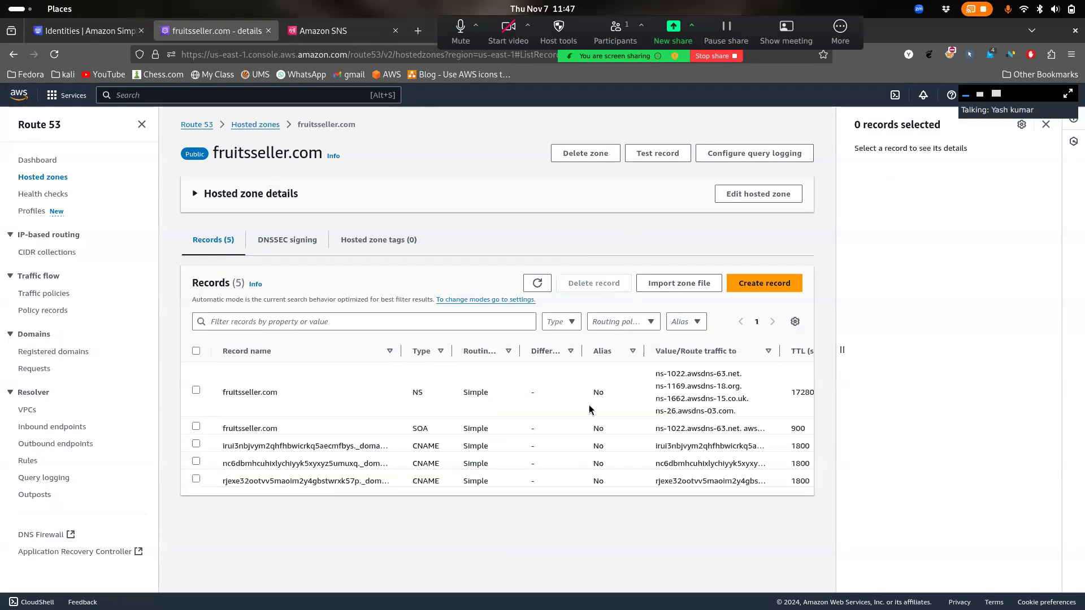
Select all five records and attempt deleting the zone with 'delete' confirmation
click(196, 351)
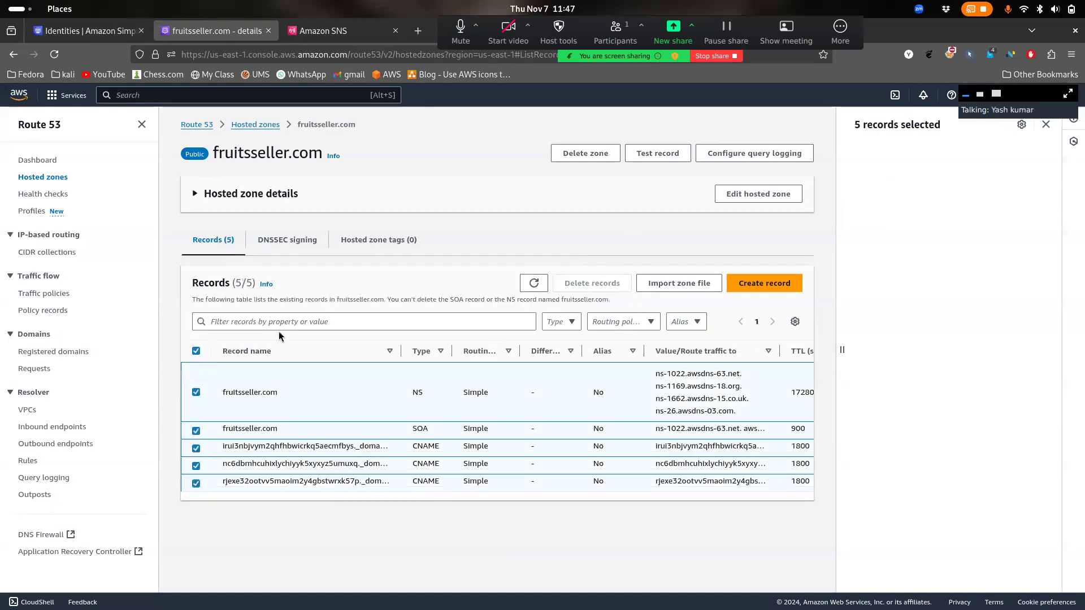
click(588, 153)
click(562, 458)
text(de)
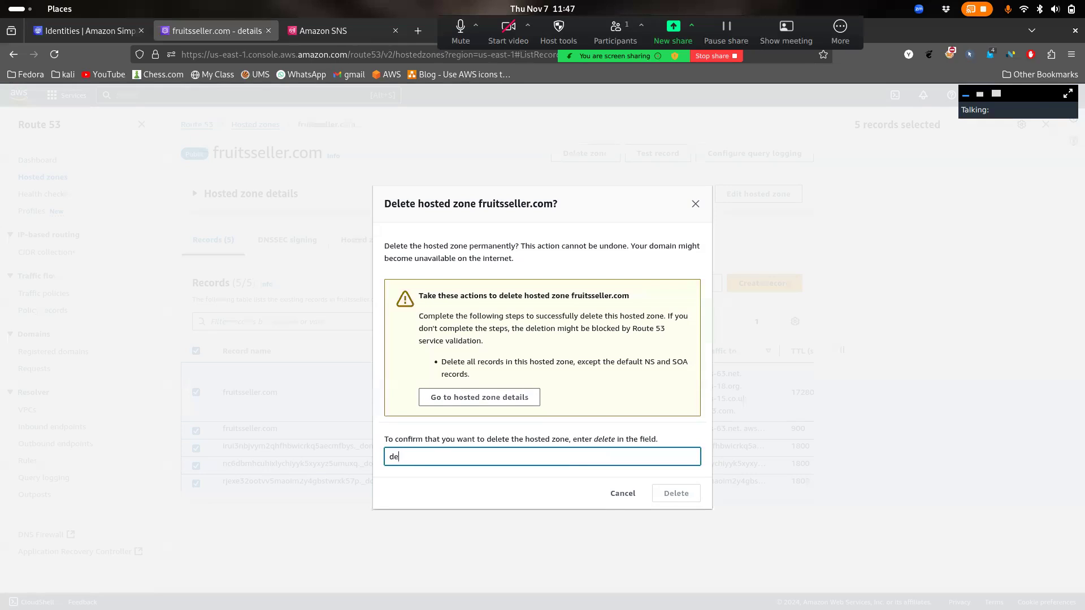
text(leter)
key(BackSpace)
click(683, 493)
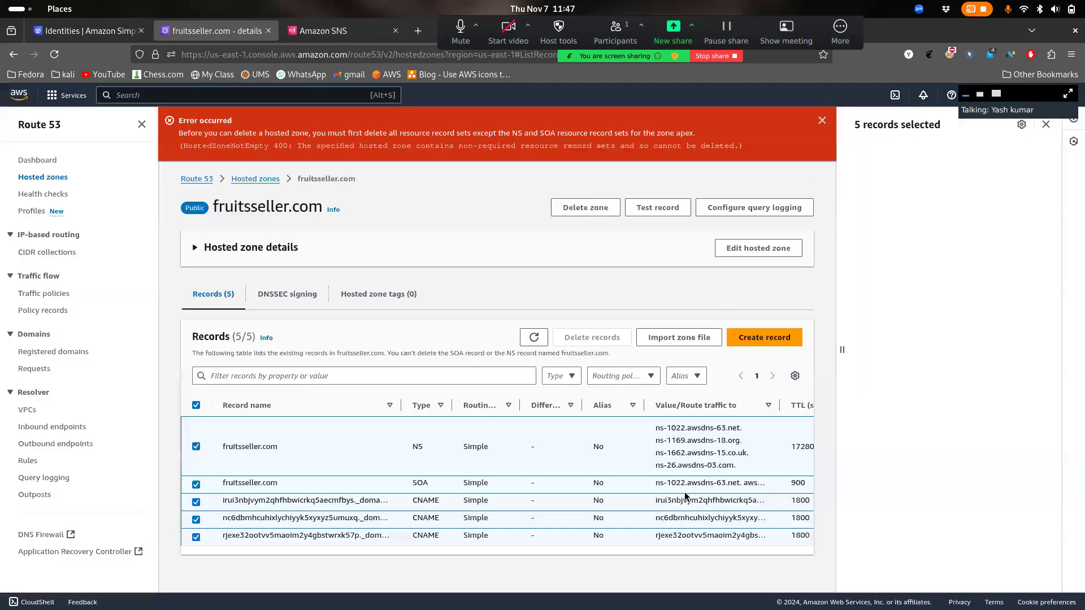
Delete the three CNAME records, leaving NS and SOA in place
click(196, 447)
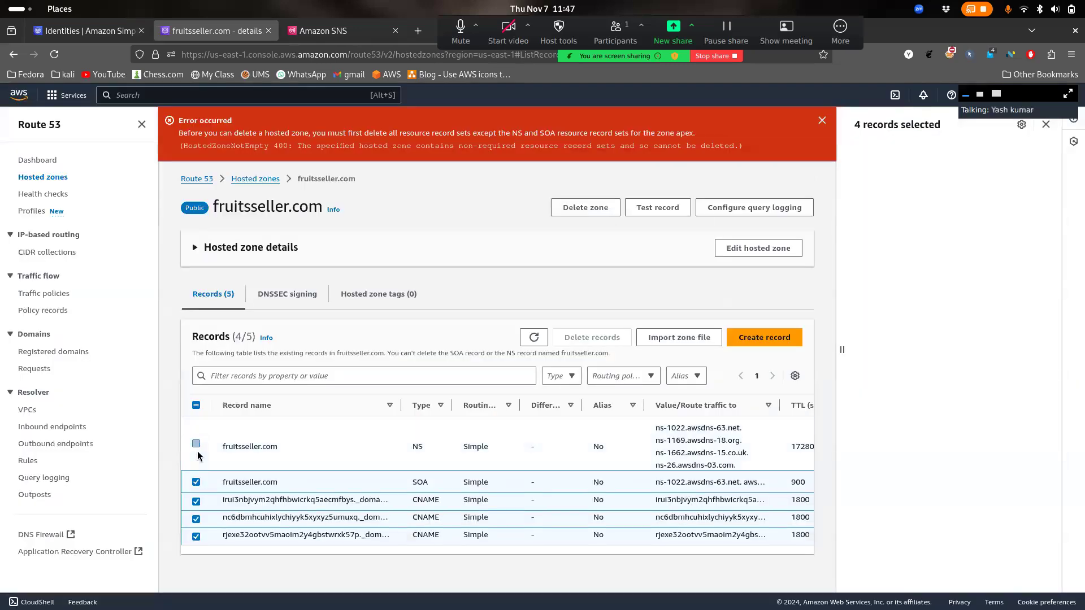
click(196, 482)
click(592, 337)
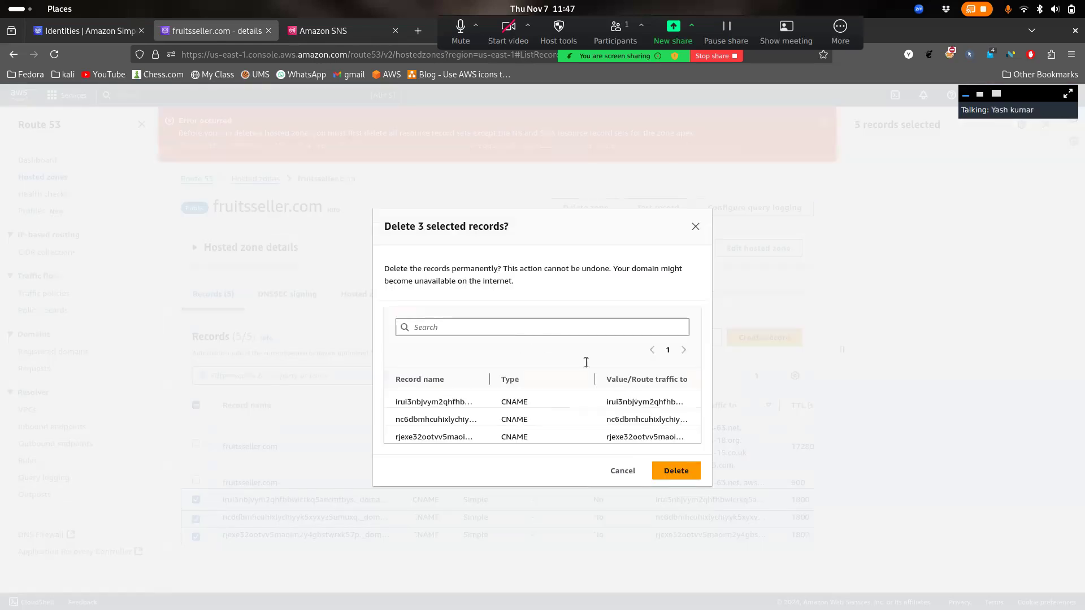
click(481, 326)
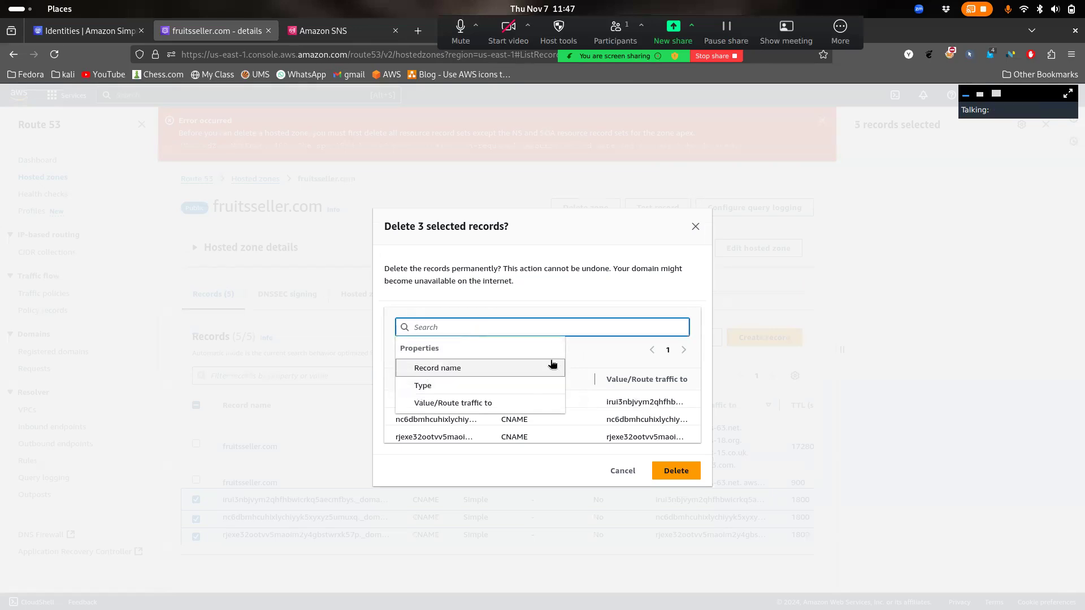
text(cnam)
click(467, 390)
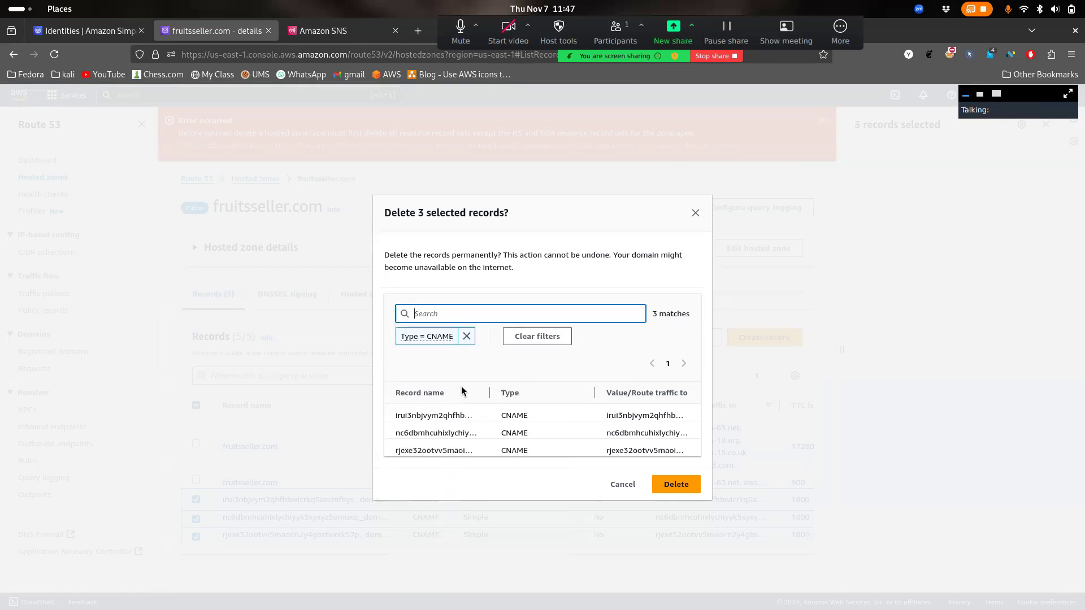
click(668, 488)
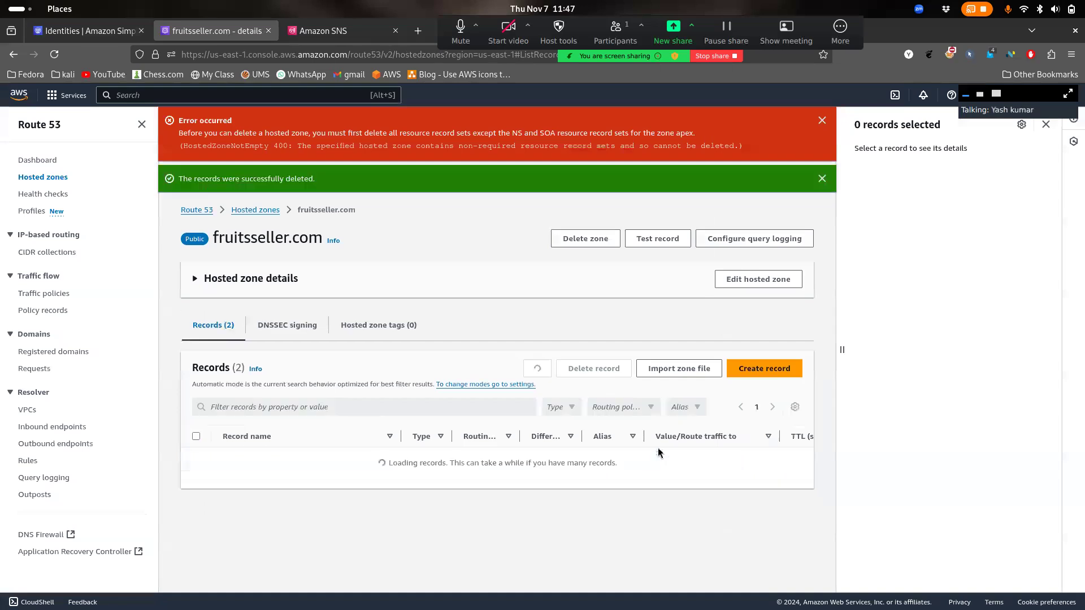
Delete the fruitsseller.com hosted zone with 'delete' confirmation and dismiss the notifications
click(578, 240)
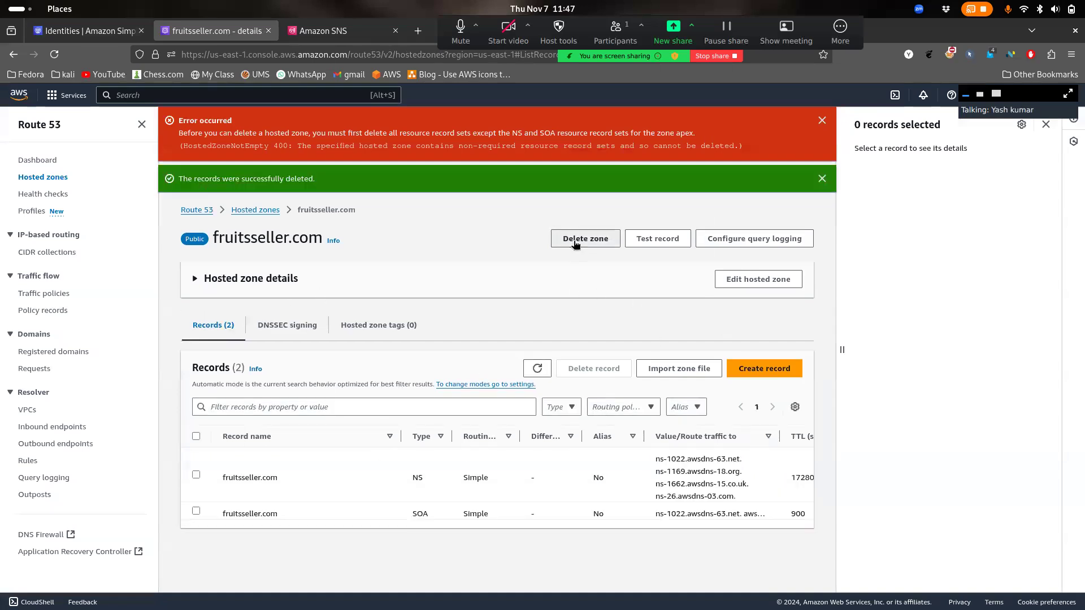
click(627, 385)
text(delete)
click(688, 424)
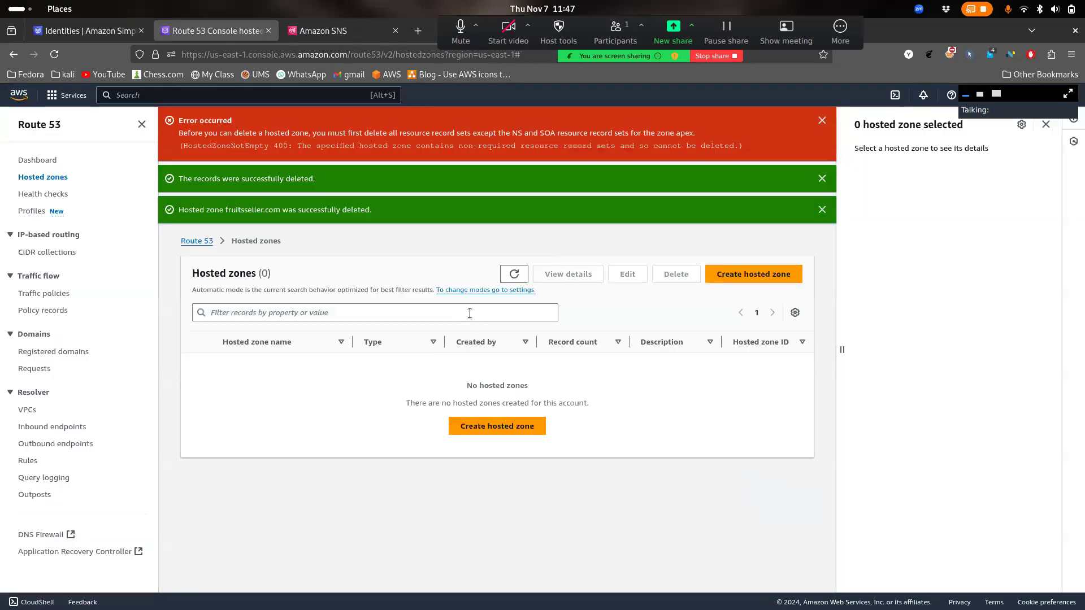
click(822, 122)
click(822, 121)
click(822, 122)
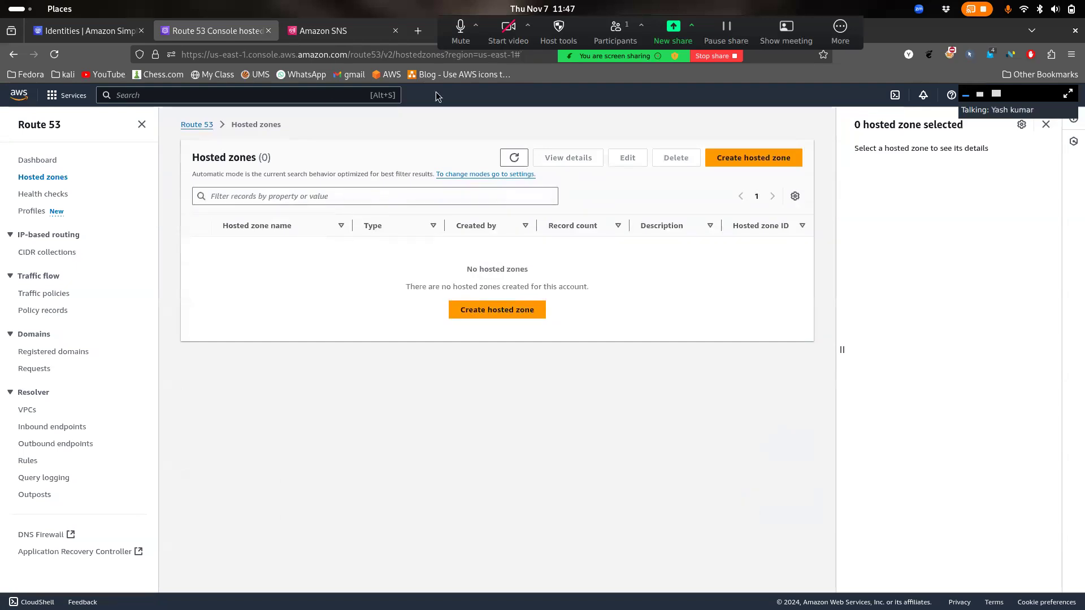
Visit SES Identities, Cross-account notifications, Account dashboard and Reputation metrics pages
click(100, 23)
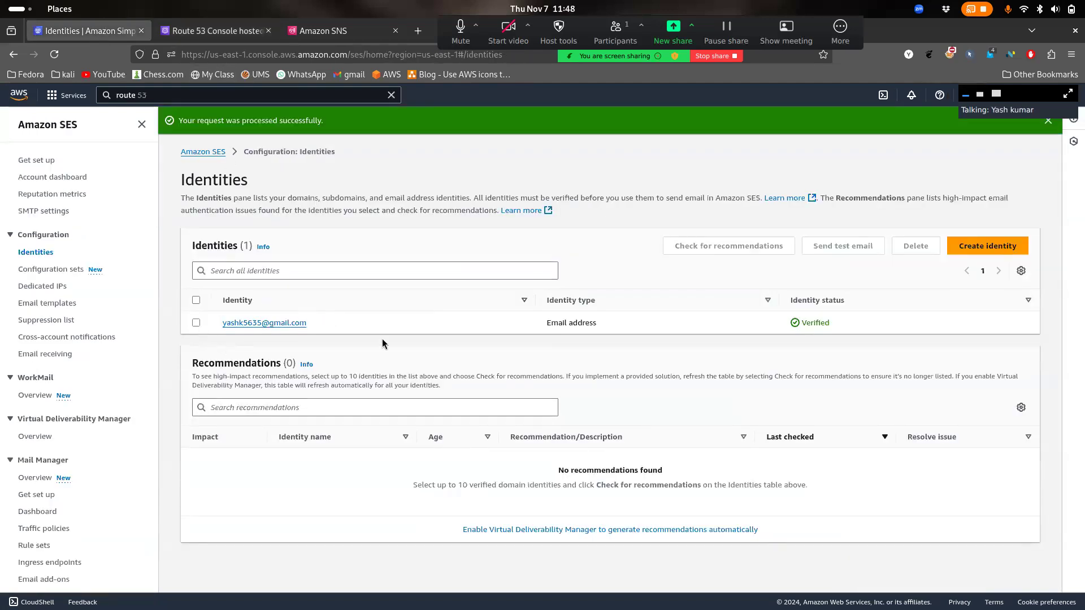
click(196, 323)
click(196, 324)
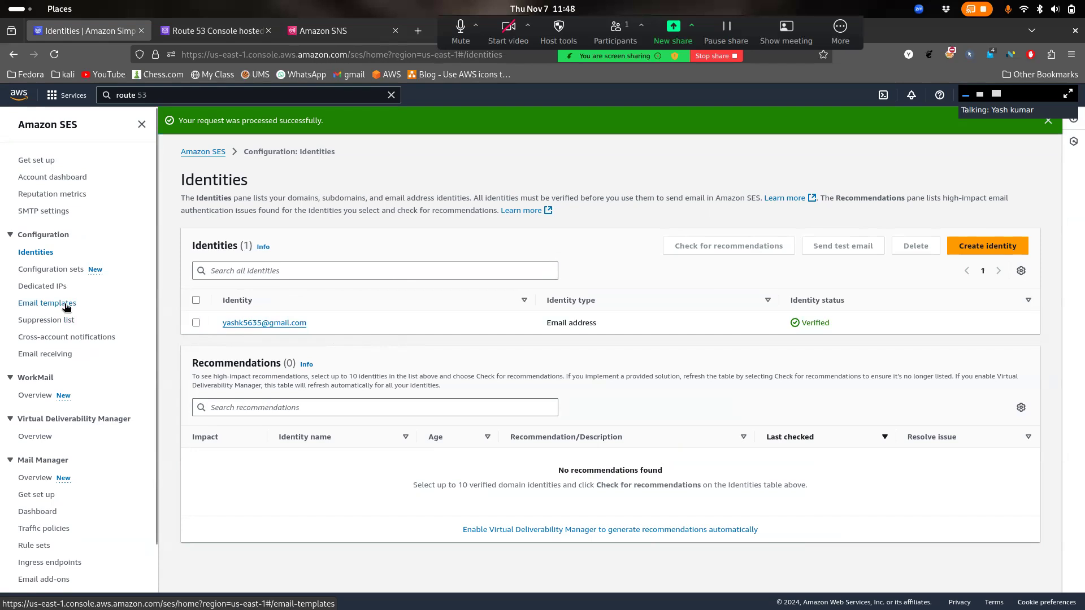
click(66, 338)
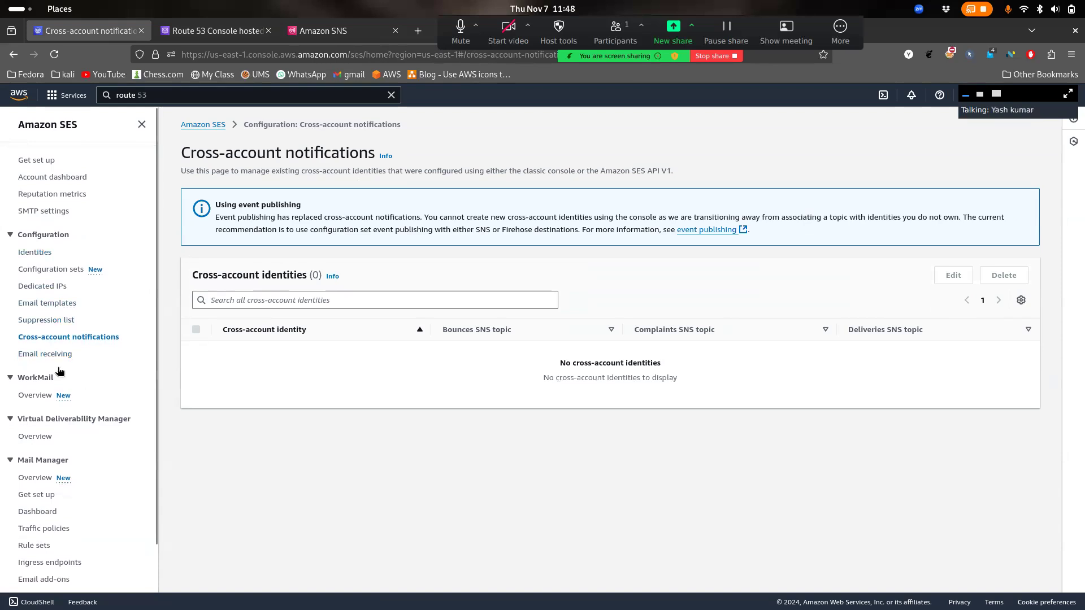
click(54, 178)
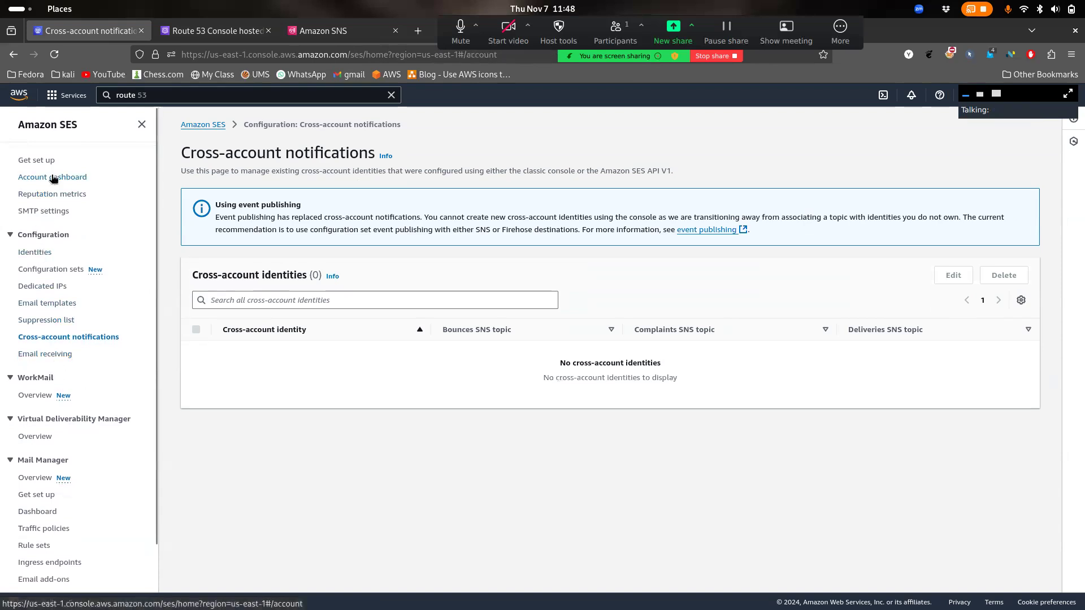
click(73, 194)
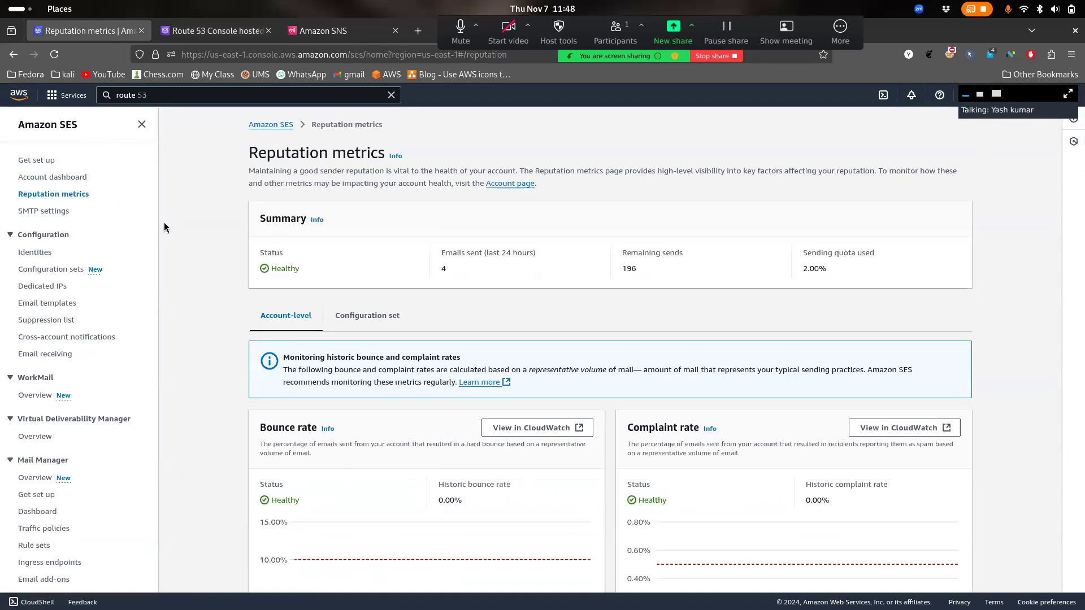
key(super)
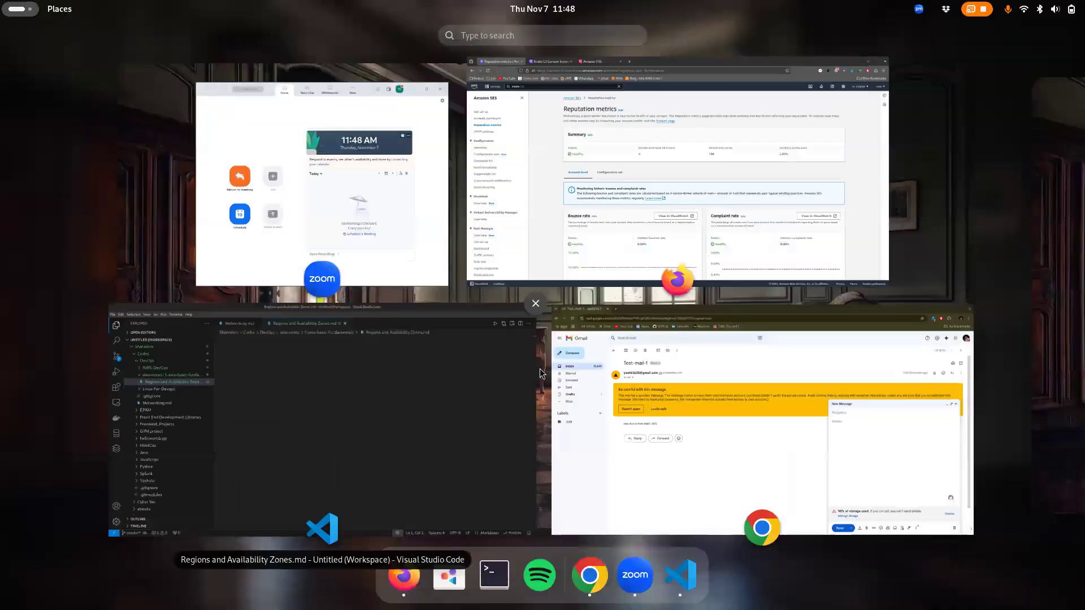
Leave the test message for the Gmail inbox and close the empty draft
click(540, 369)
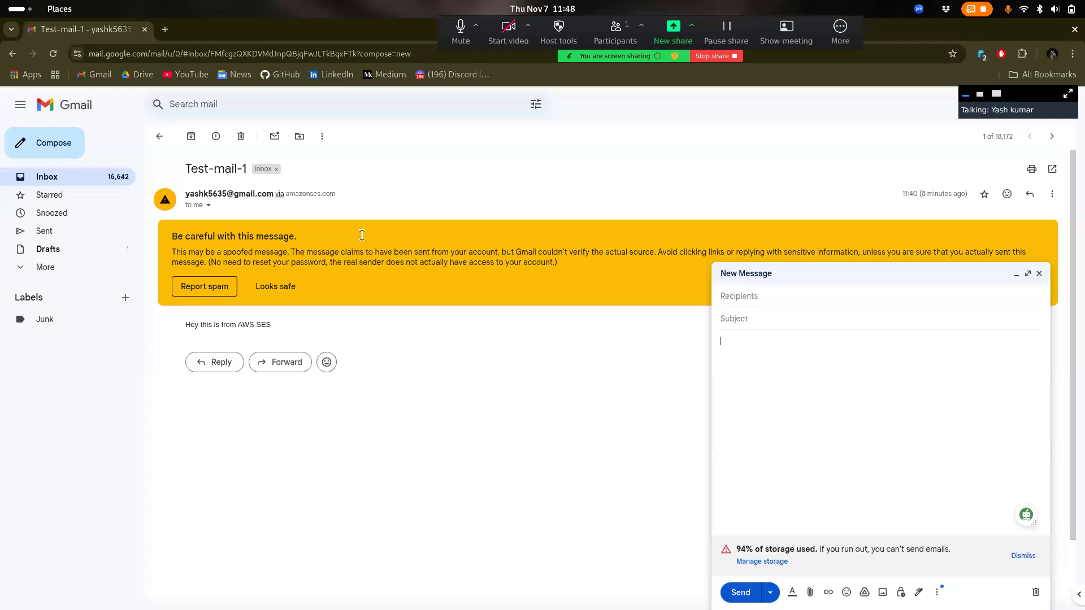
click(159, 136)
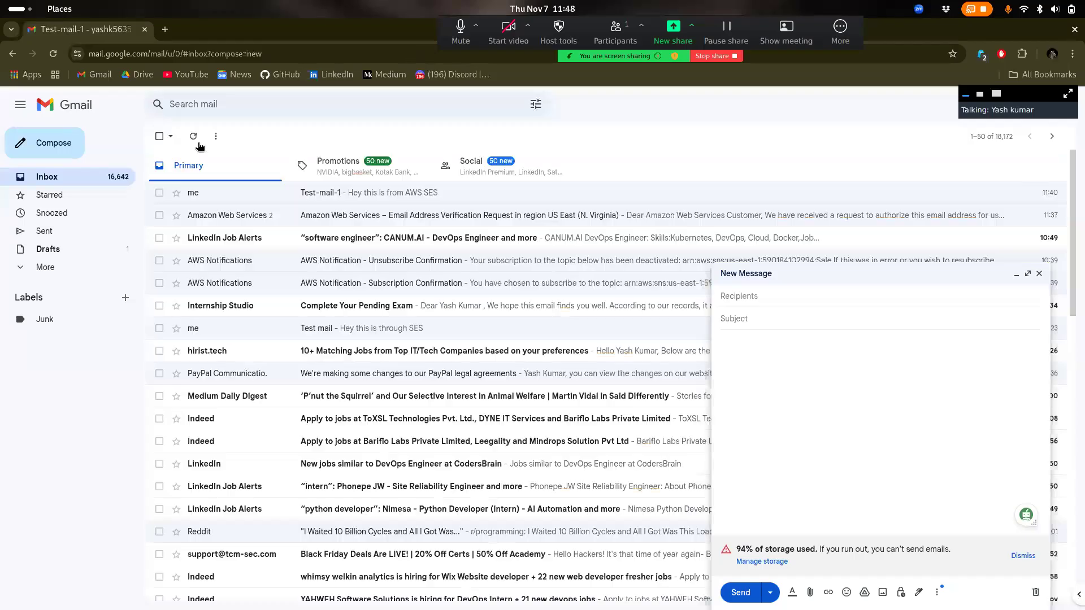
click(1039, 274)
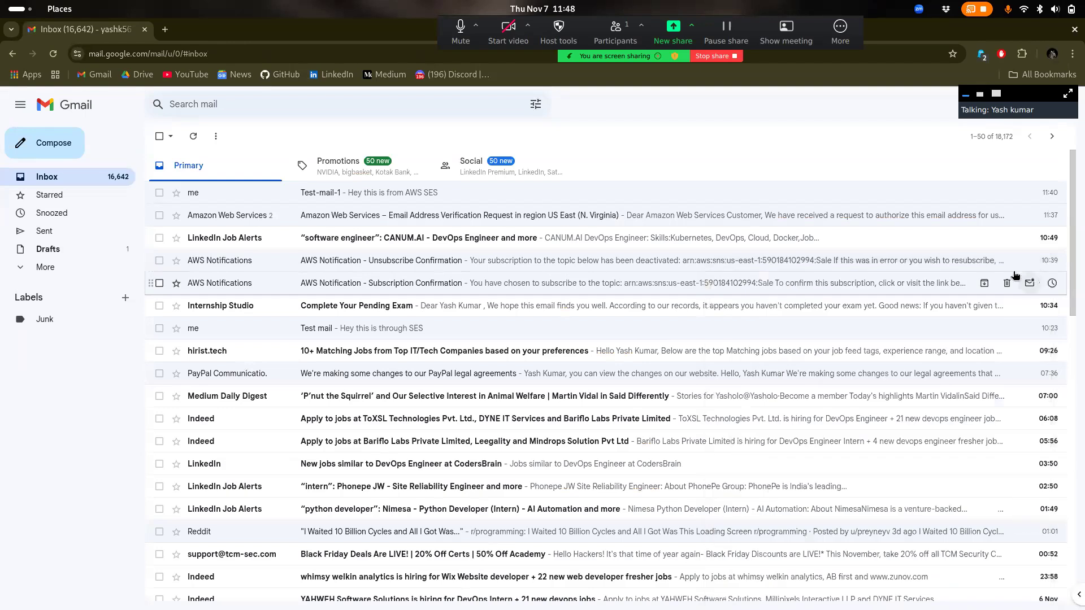
Expand the extra folders to check Spam, return to Inbox, then switch back to the AWS window
click(52, 268)
click(52, 268)
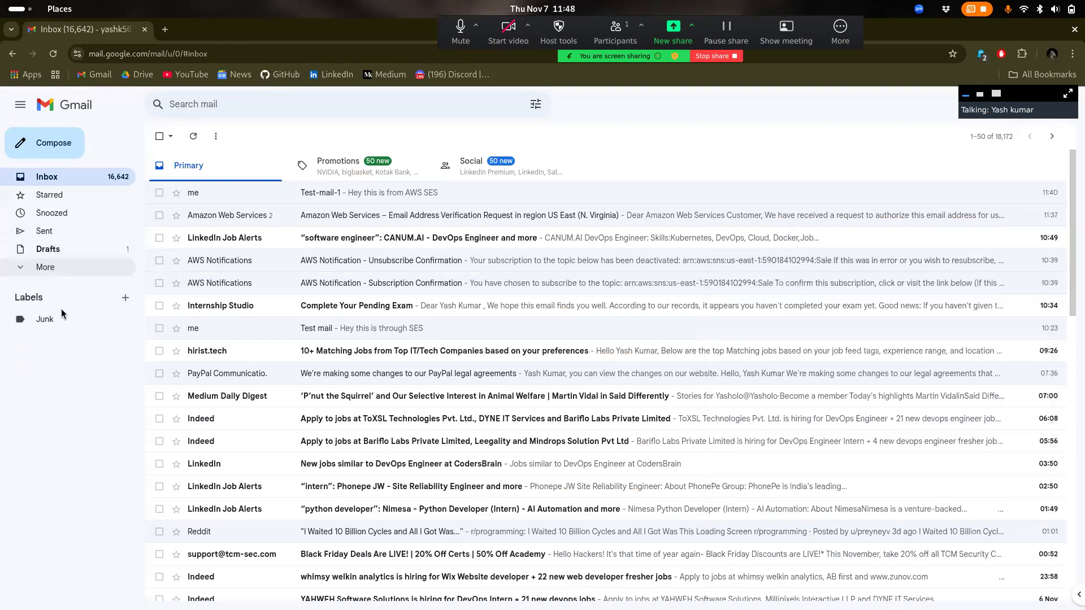
click(49, 269)
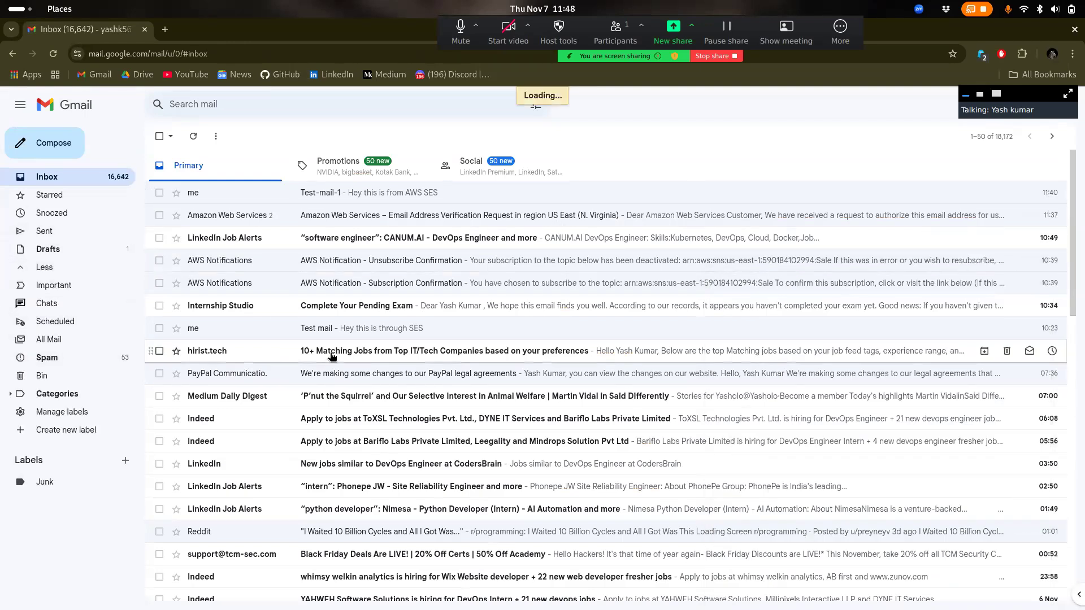
scroll(332, 357, down, 10)
scroll(332, 356, down, 1)
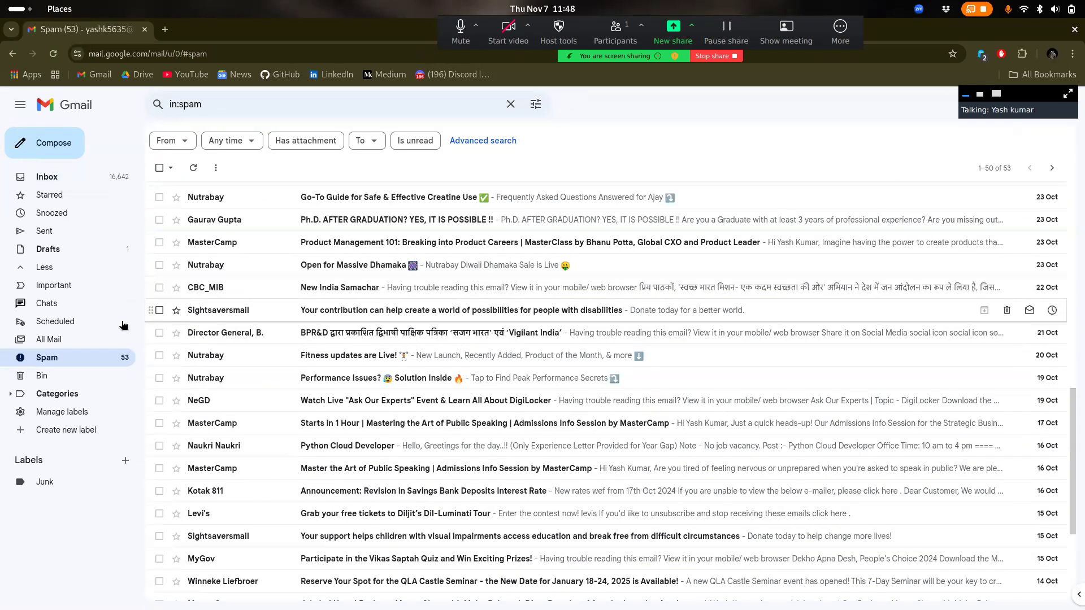
click(46, 177)
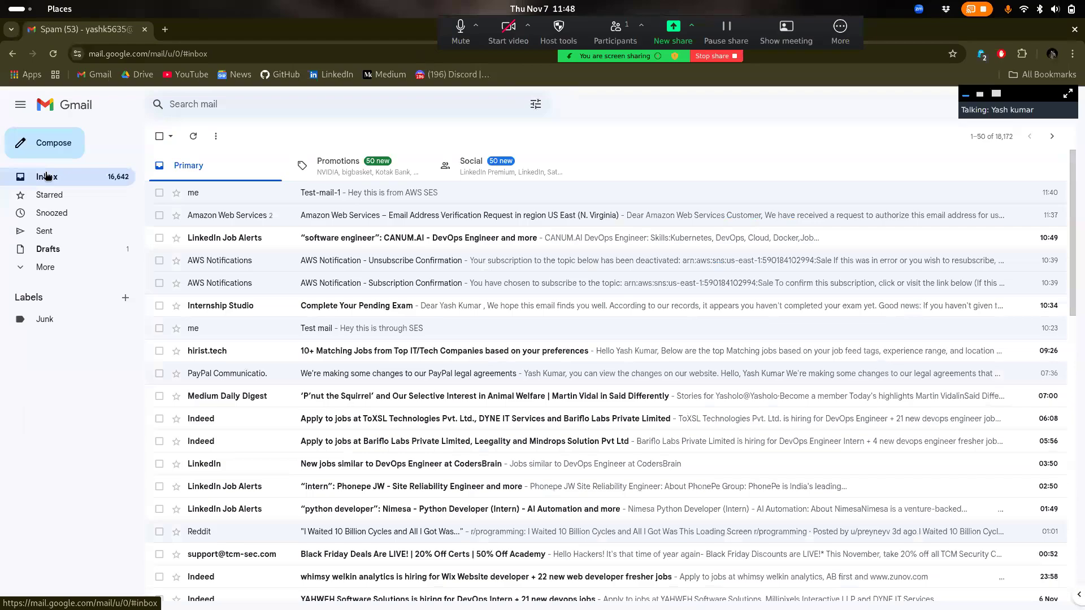
key(super)
click(603, 243)
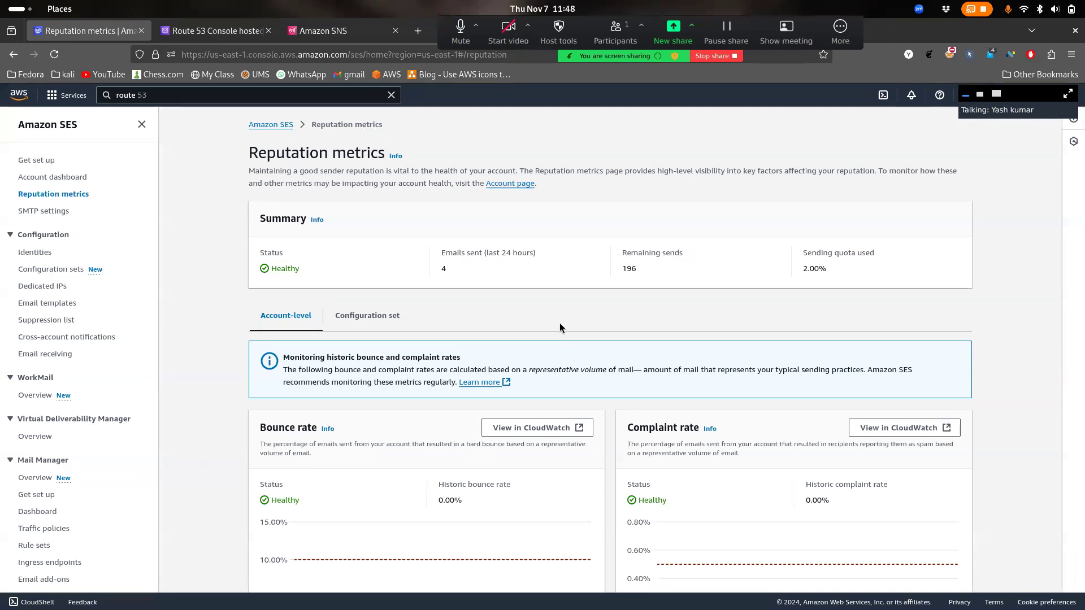
Check the emails-sent figure and reputation metrics, then go to the SES Account dashboard
scroll(559, 327, down, 2)
drag(424, 186, 422, 186)
click(503, 209)
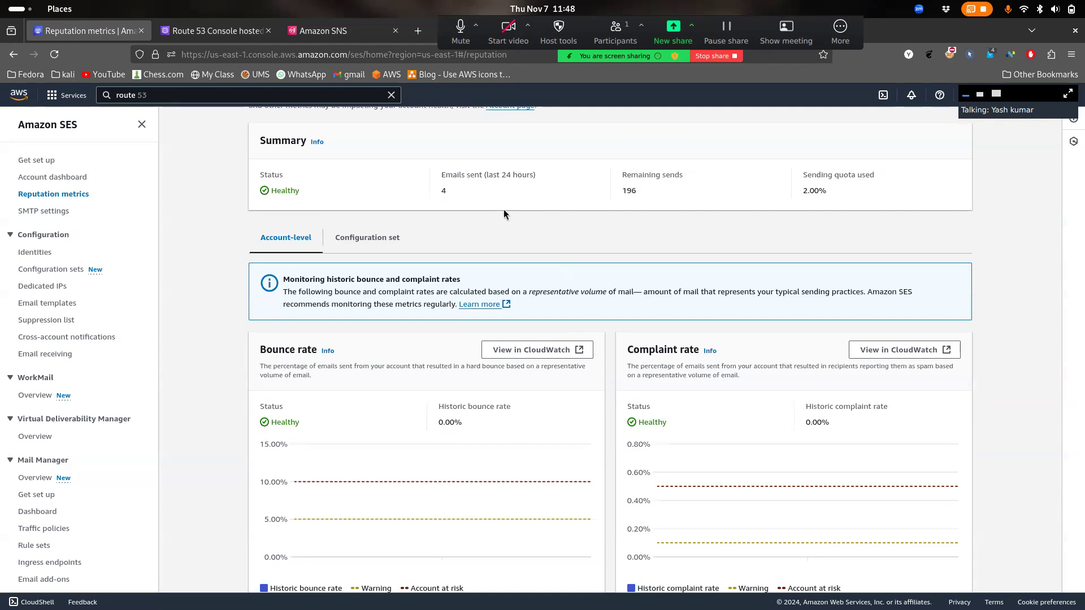
scroll(504, 213, down, 1)
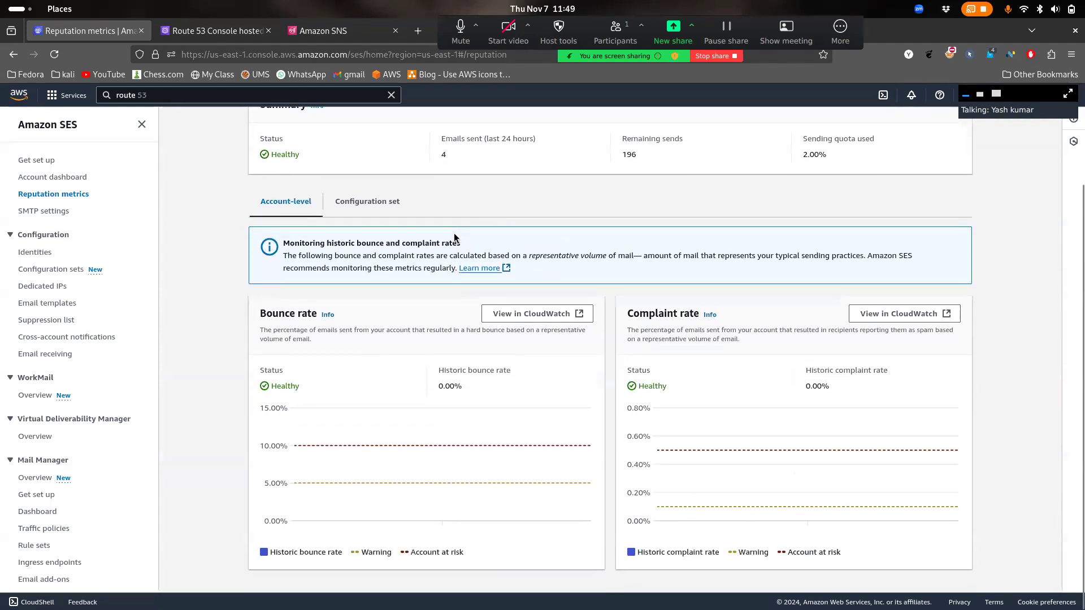
click(371, 212)
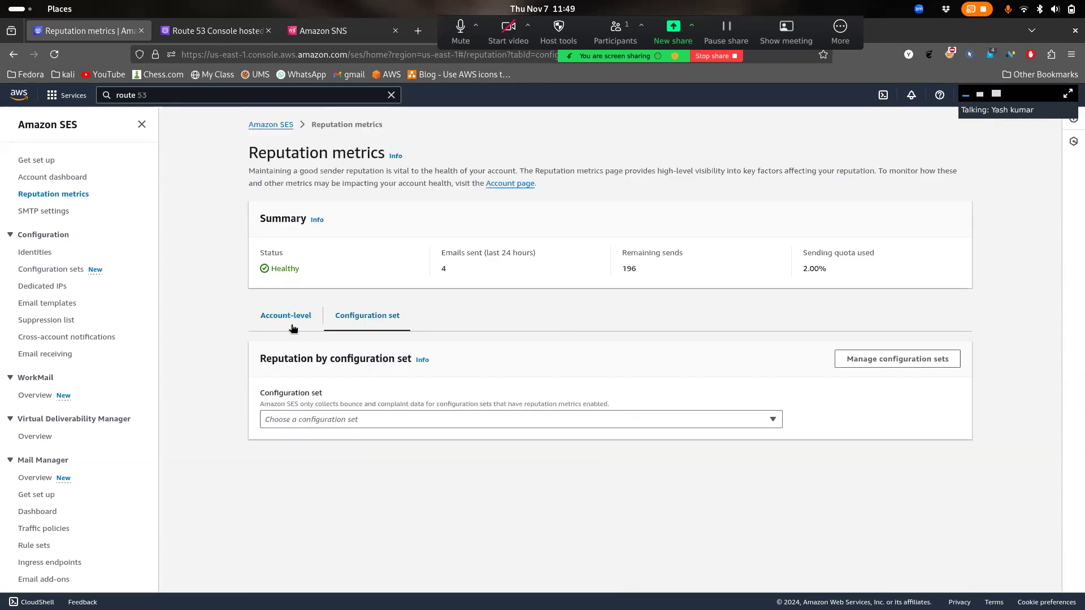
click(290, 325)
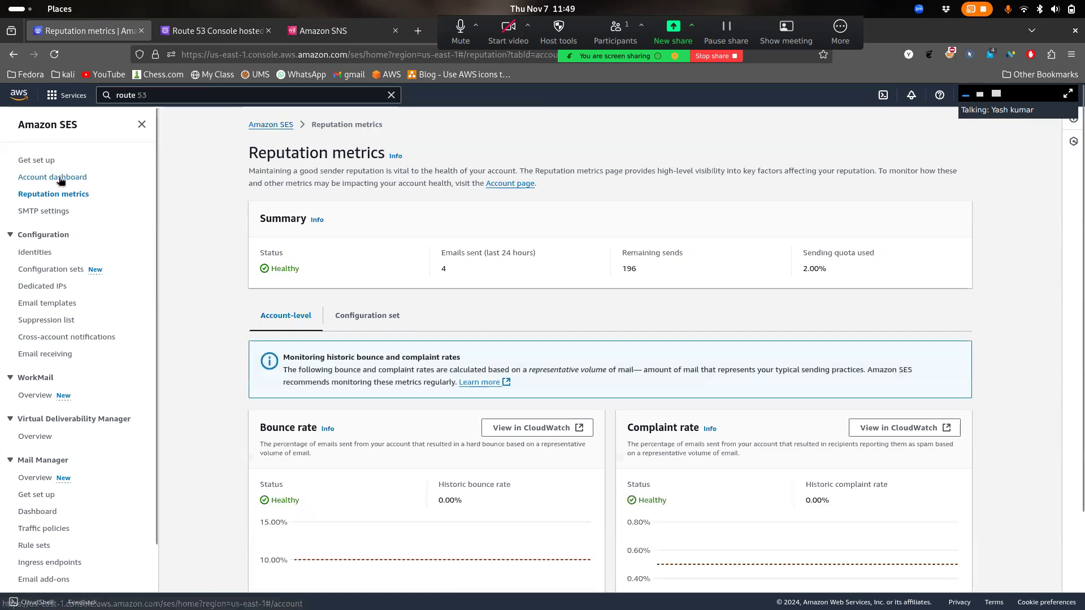
click(64, 177)
Inspect the Sends chart peak of 3 on Nov 7 and the 0% bounce and complaint charts
scroll(409, 278, down, 5)
scroll(409, 277, down, 5)
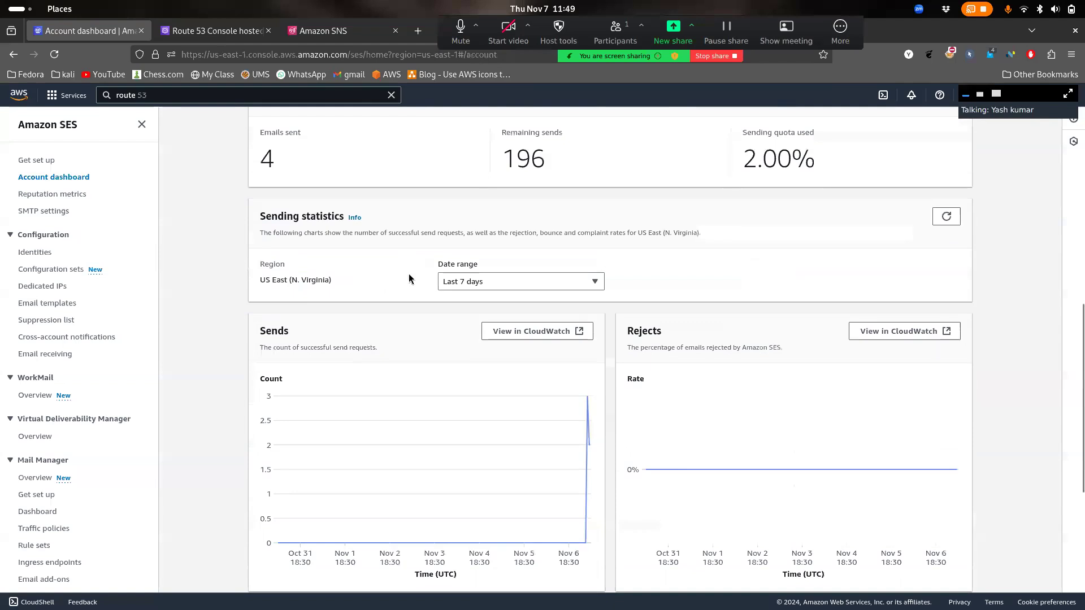
scroll(415, 364, down, 3)
scroll(524, 283, up, 1)
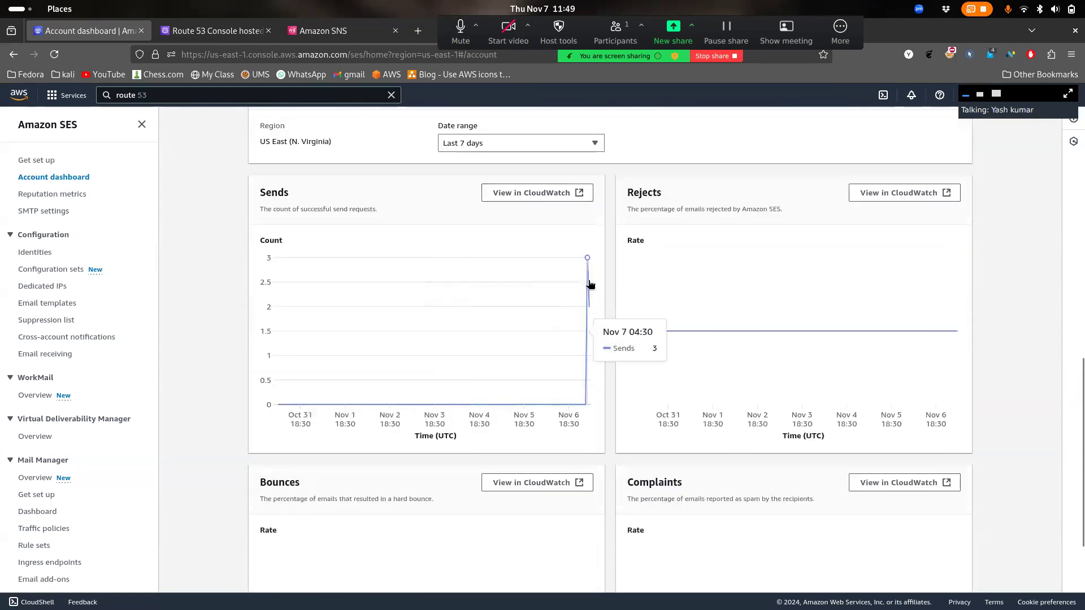
mouse_move(592, 310)
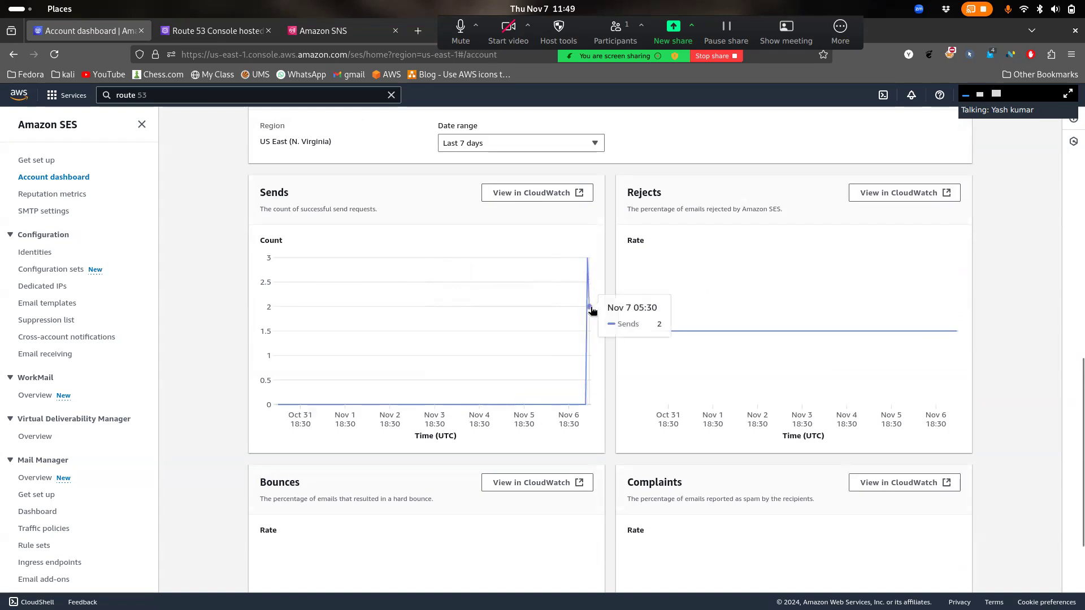
scroll(721, 252, down, 1)
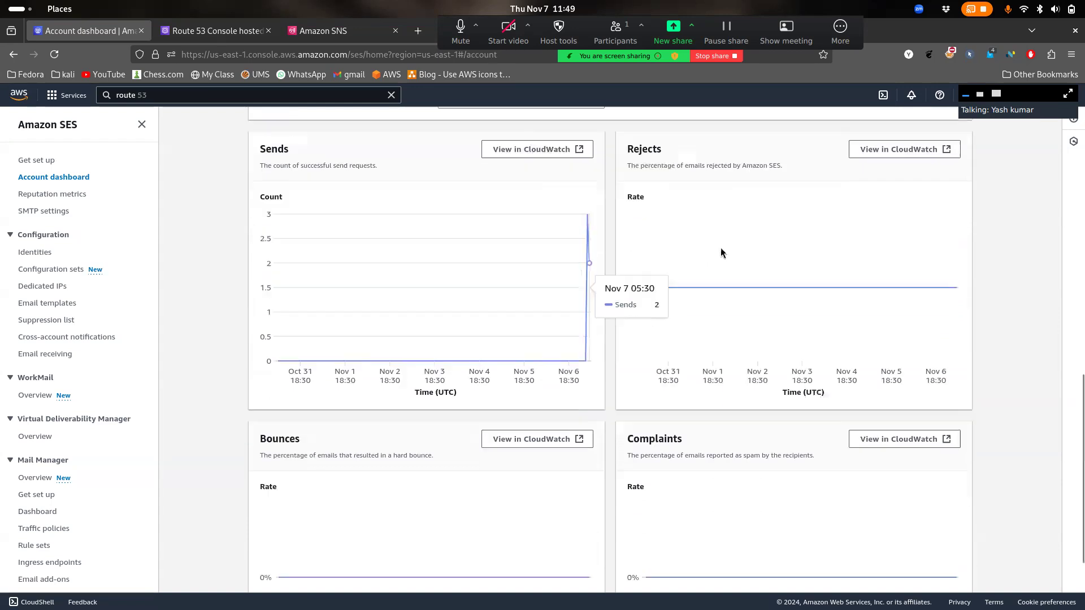
scroll(516, 489, down, 2)
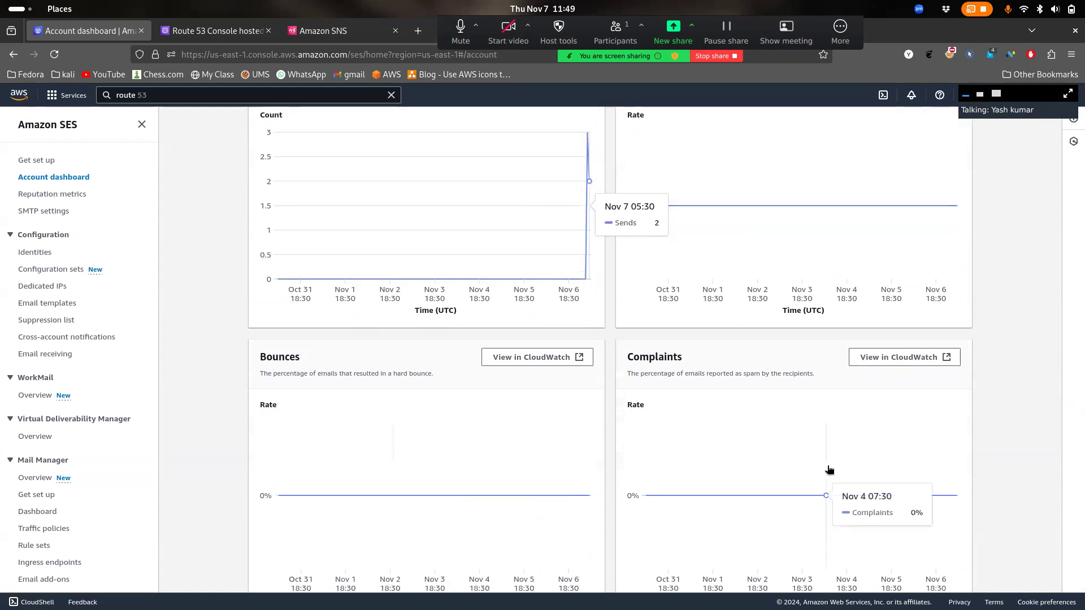
key(super)
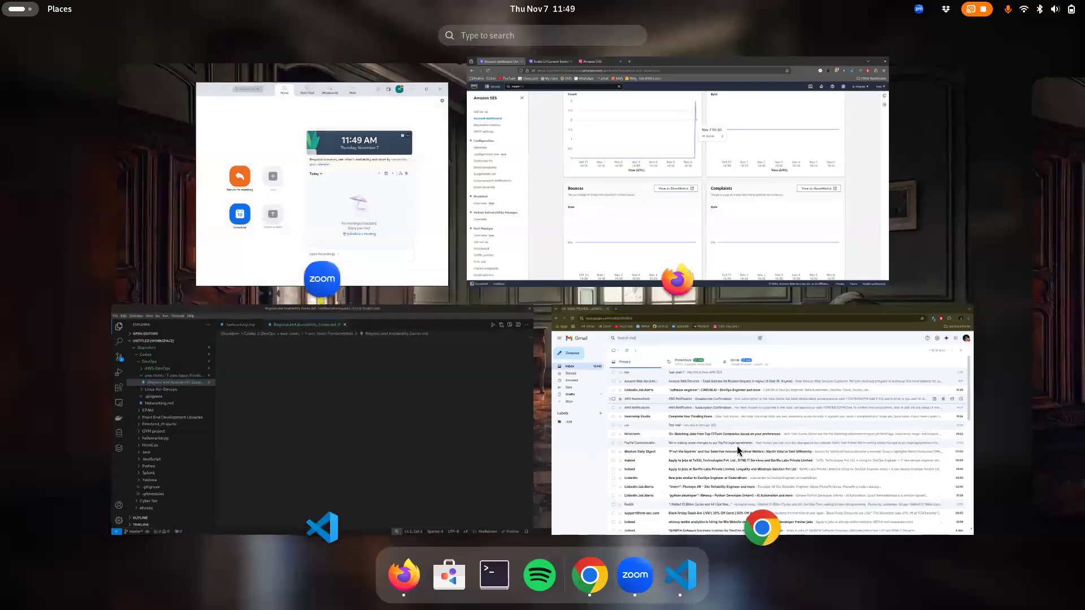
Open Test-mail-1 in Gmail and return to the SES dashboard to compare send counts
click(738, 450)
click(398, 195)
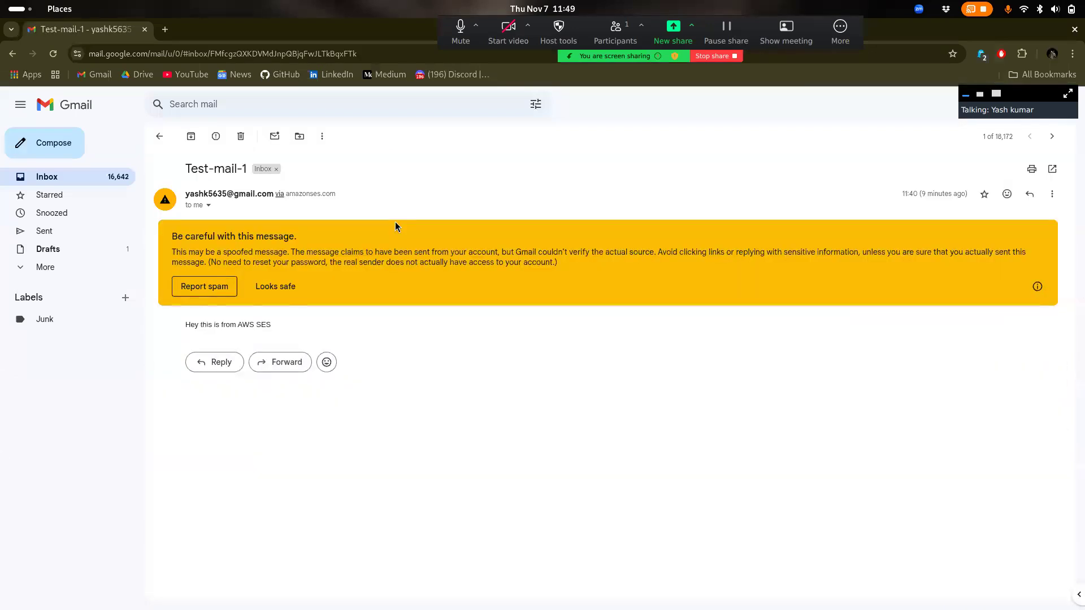
key(super)
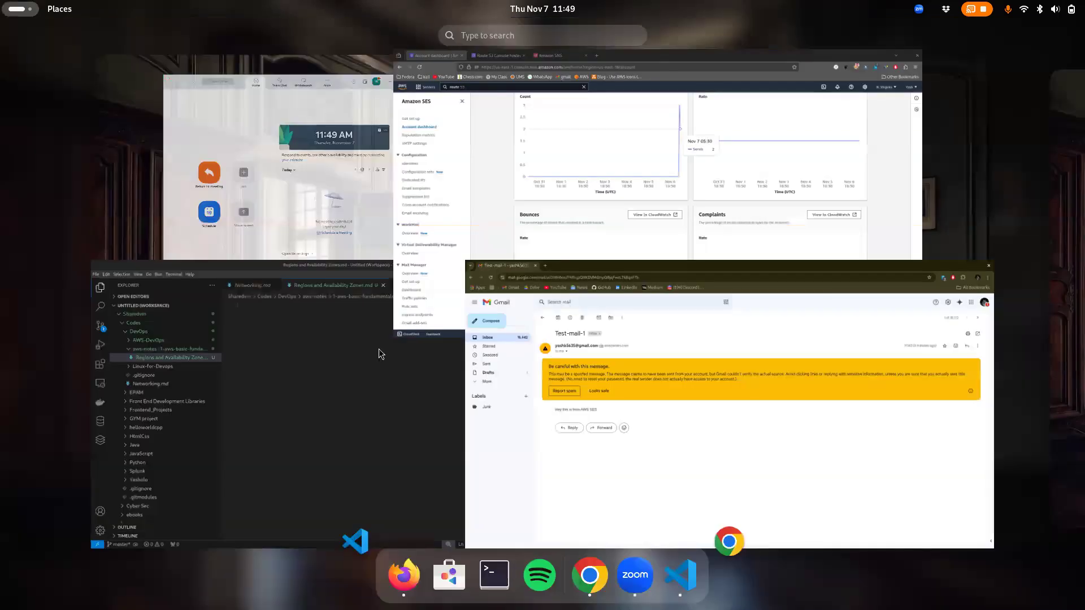
click(617, 200)
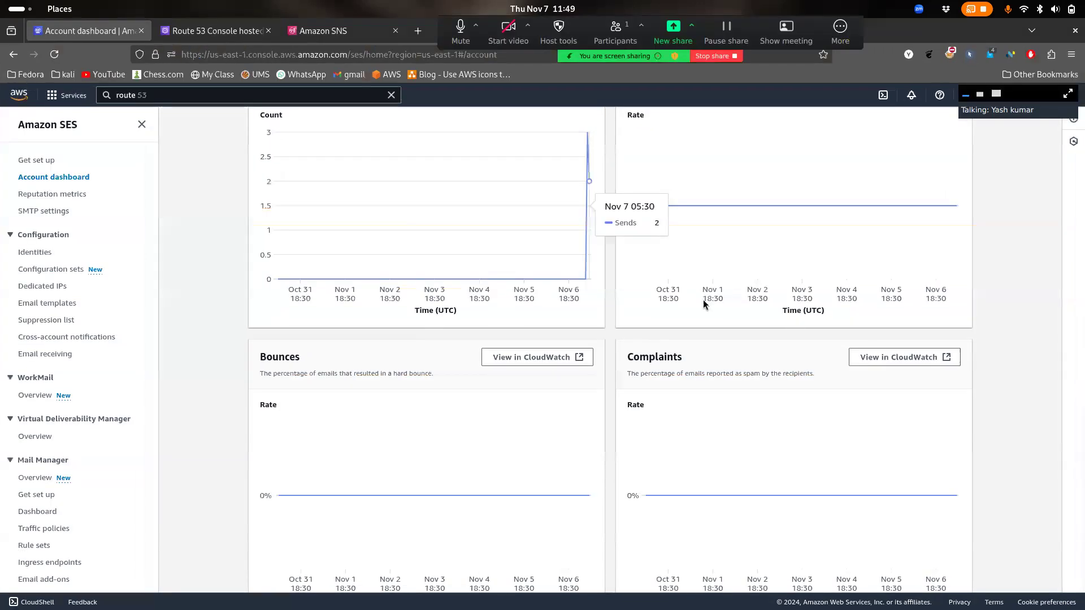
scroll(710, 322, down, 1)
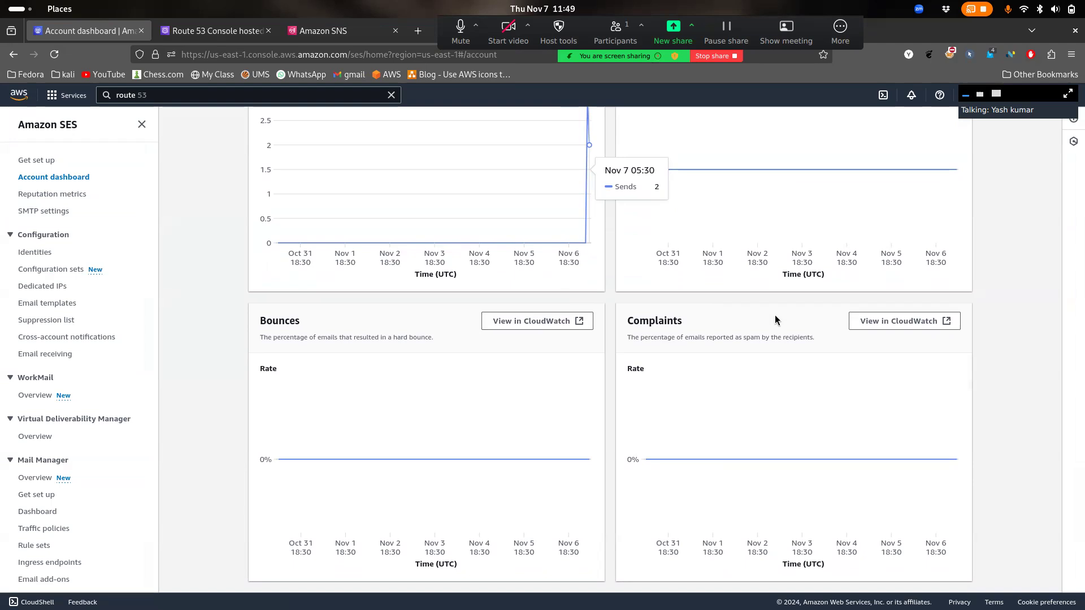
Compare Test-mail-1 against the dashboard's sending figures a second time
key(super)
click(748, 404)
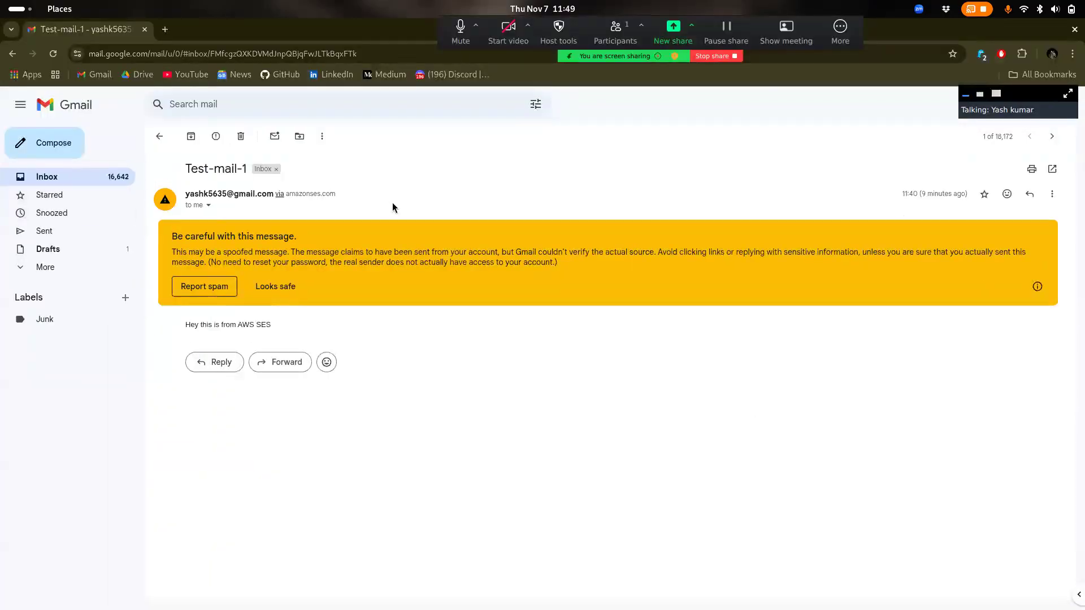
key(super)
click(657, 227)
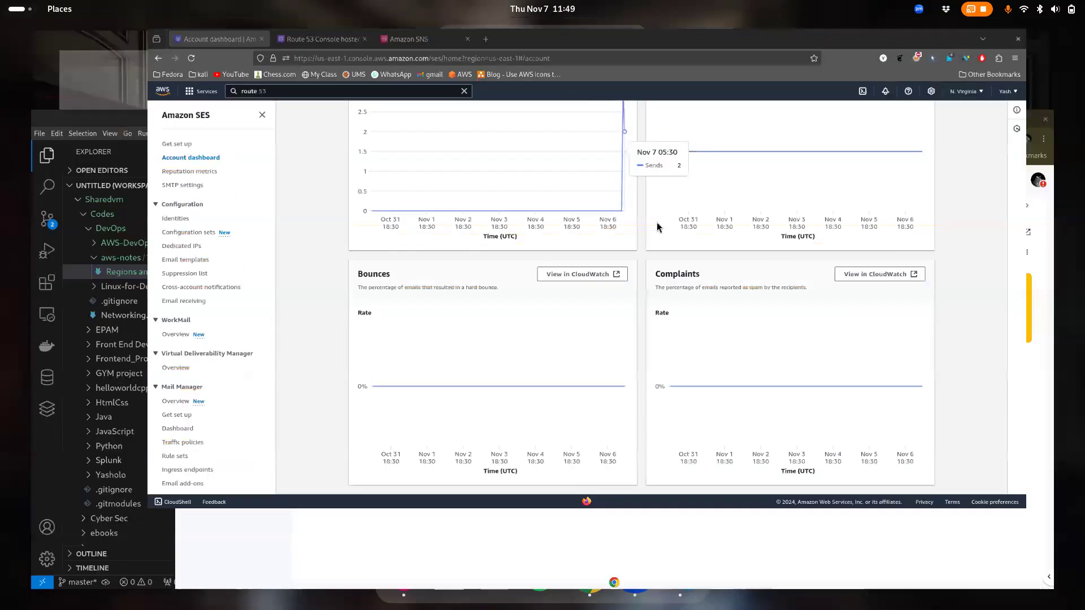
scroll(735, 271, up, 4)
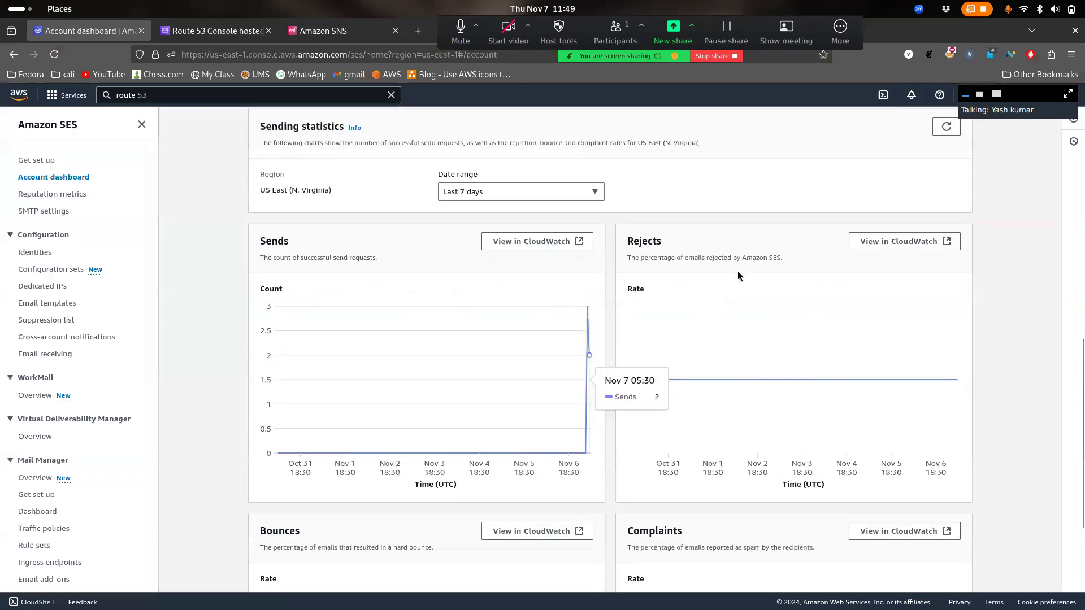
scroll(738, 270, down, 3)
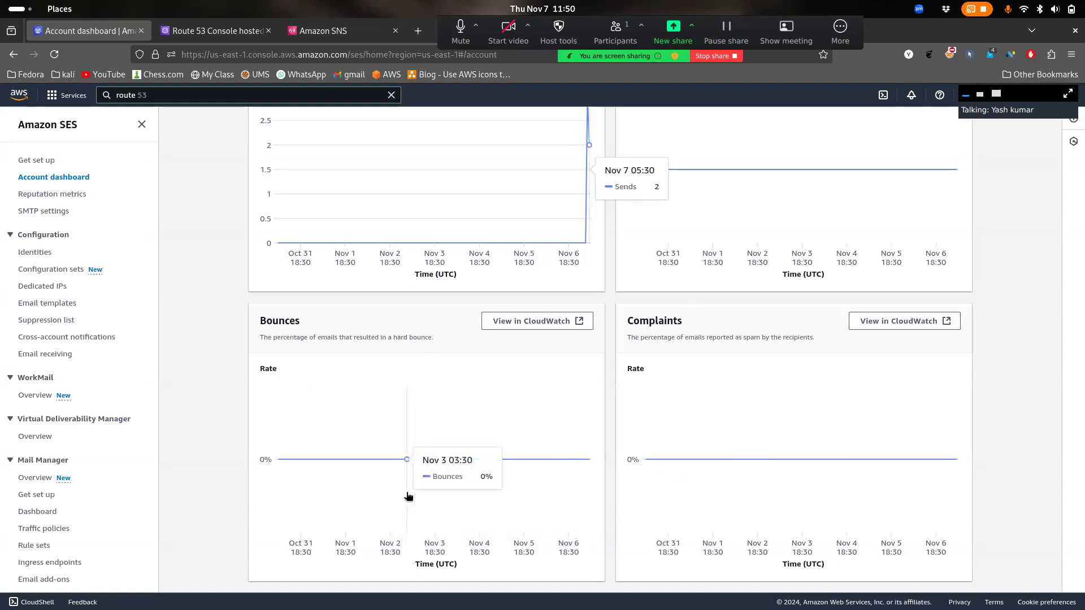
Recheck Test-mail-1, then return to the top of the SES Account dashboard
key(super)
click(703, 508)
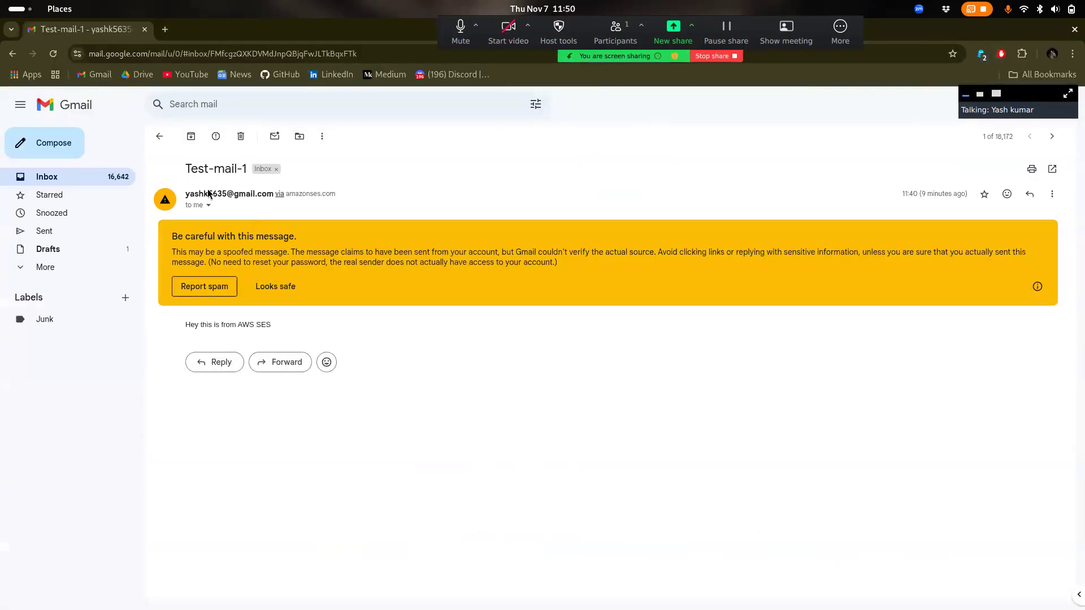
key(super)
click(731, 209)
scroll(465, 424, up, 10)
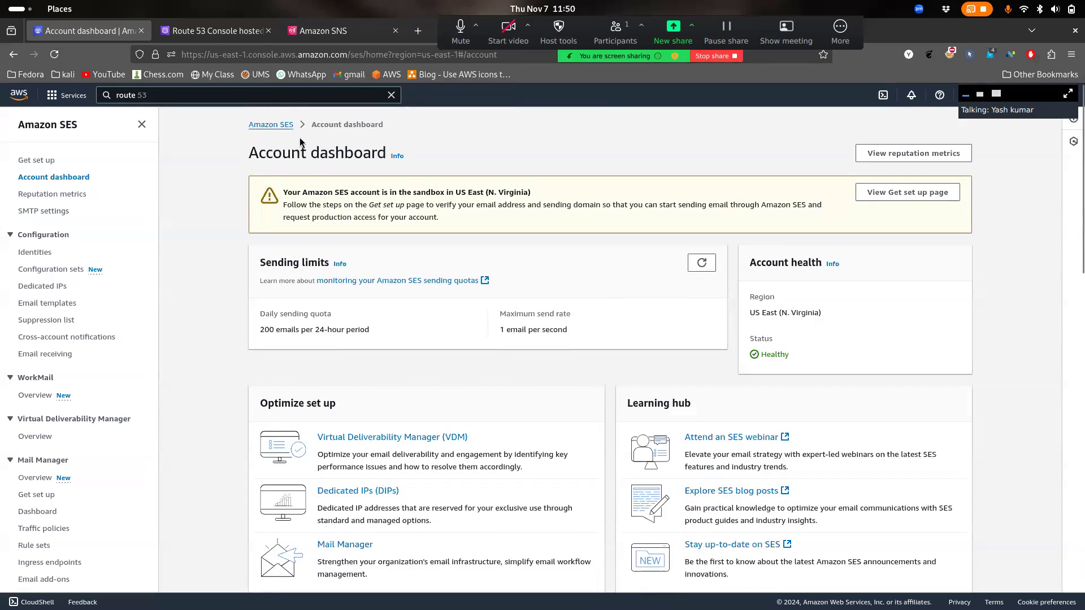
Go to the Amazon SES home page and close the Route 53 hosted zones tab
click(289, 127)
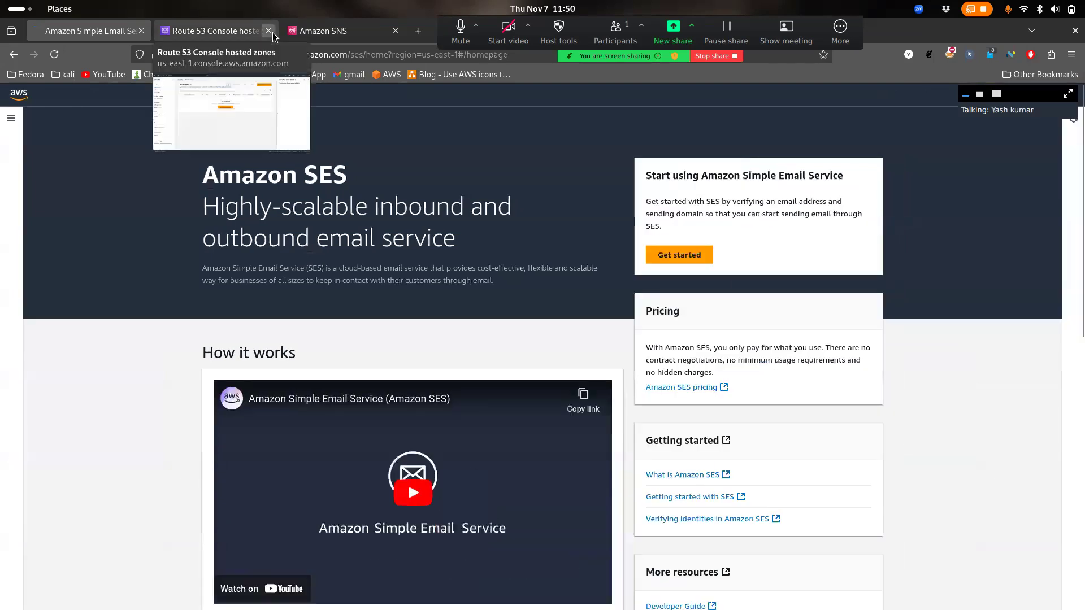
click(269, 30)
click(222, 33)
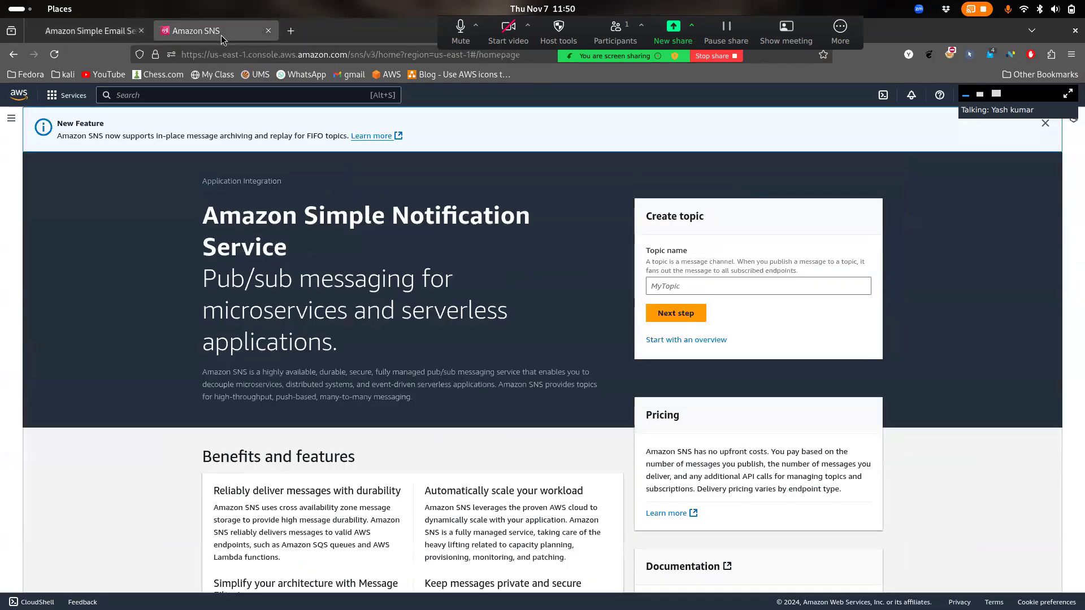
click(83, 31)
drag(301, 171, 376, 182)
Switch to the Amazon SNS tab, highlight Pub/sub in its subheading and dismiss the Zoom popup
click(189, 32)
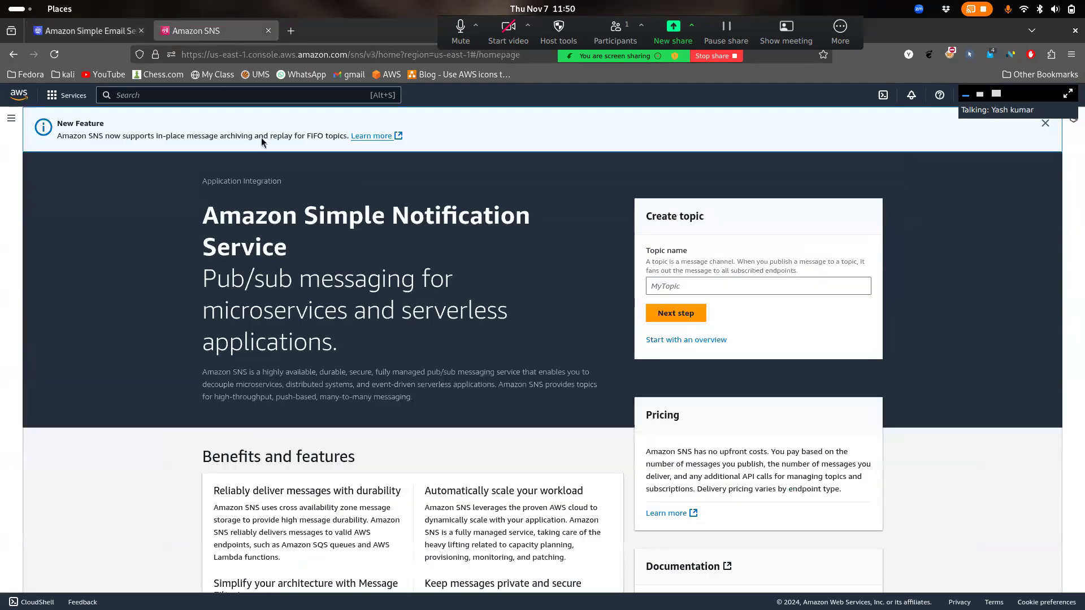
drag(310, 216, 395, 315)
click(348, 242)
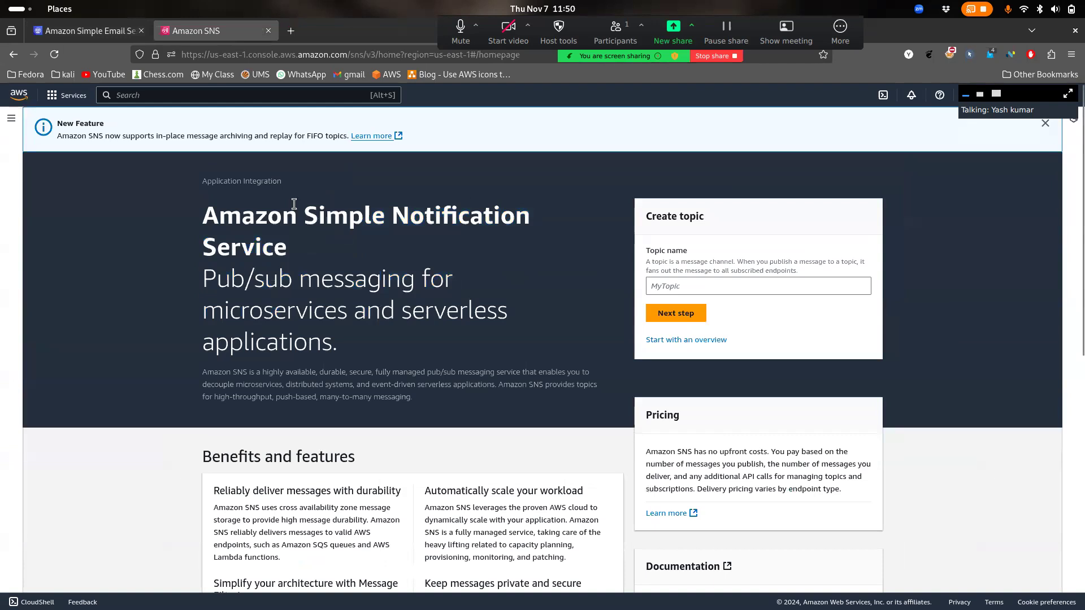
drag(200, 274, 255, 278)
click(252, 275)
double_click(242, 275)
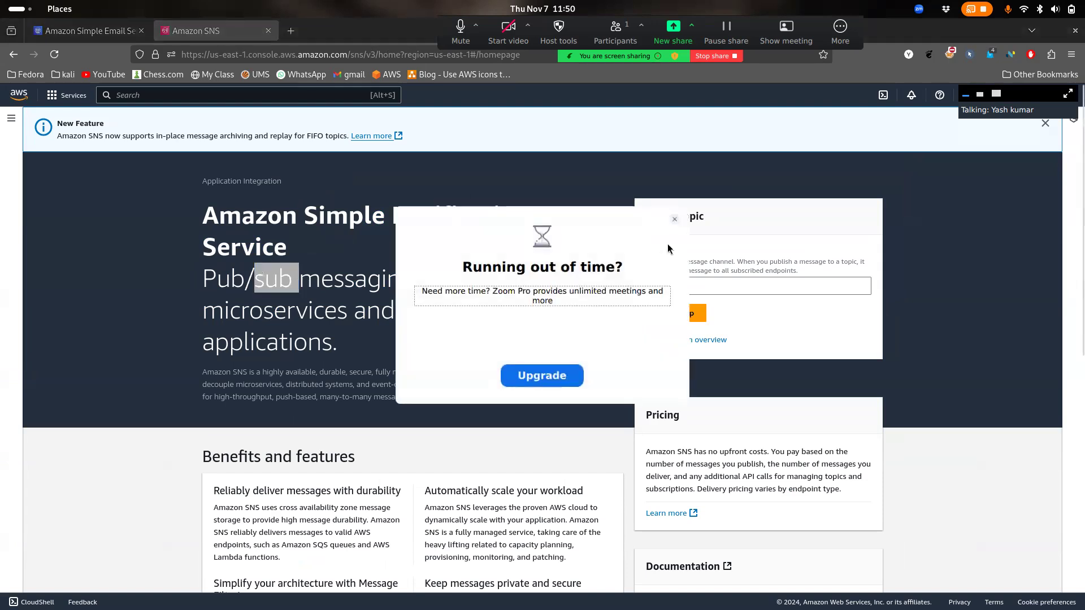
click(675, 219)
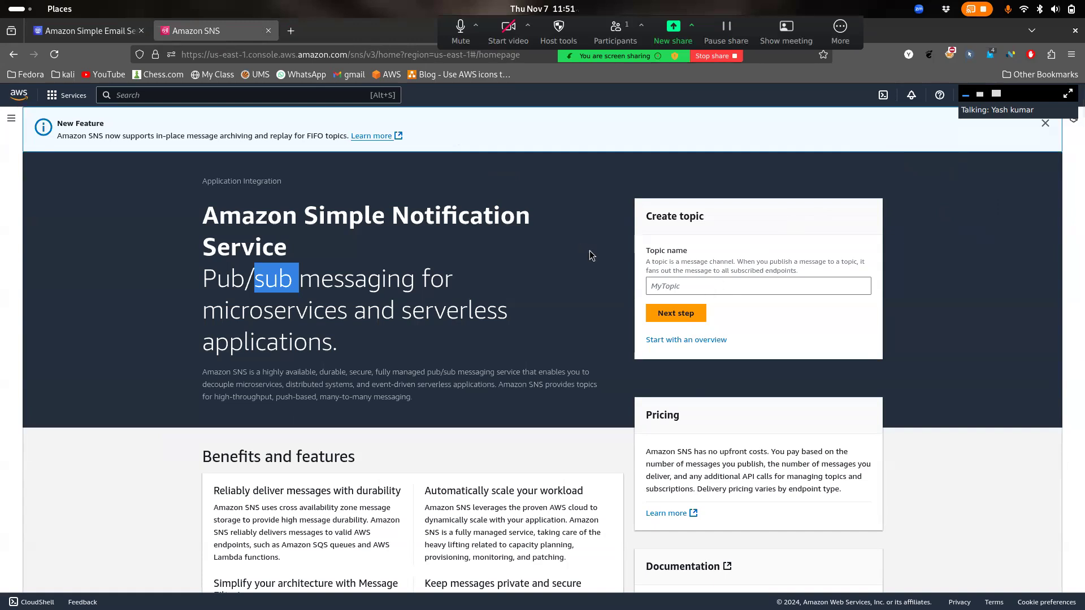
Highlight 'Simple Notification Service' and expand the SNS section navigation
click(395, 268)
drag(305, 217, 365, 279)
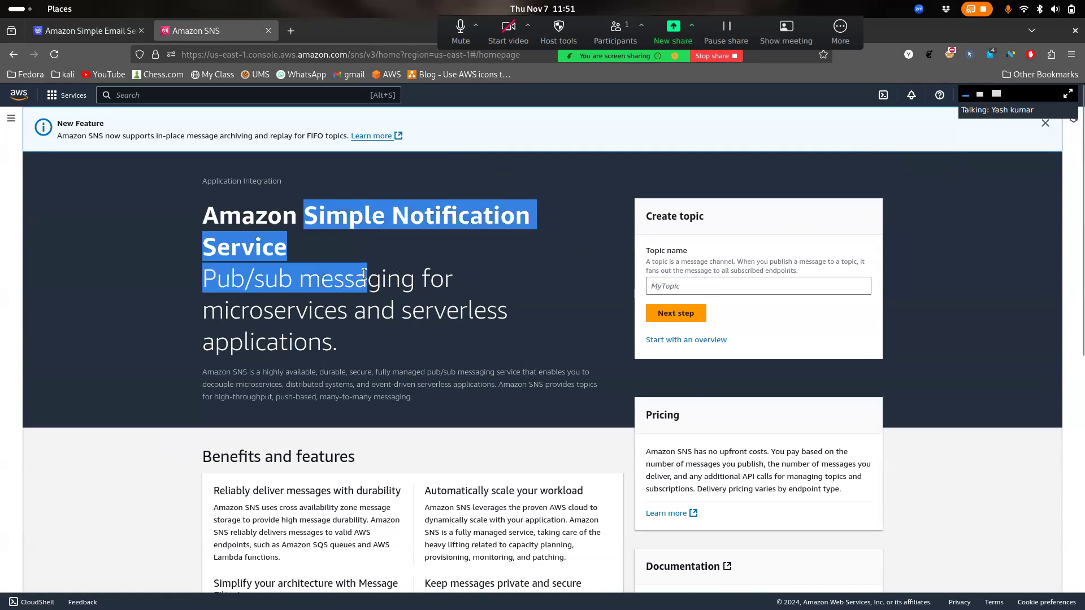
click(364, 275)
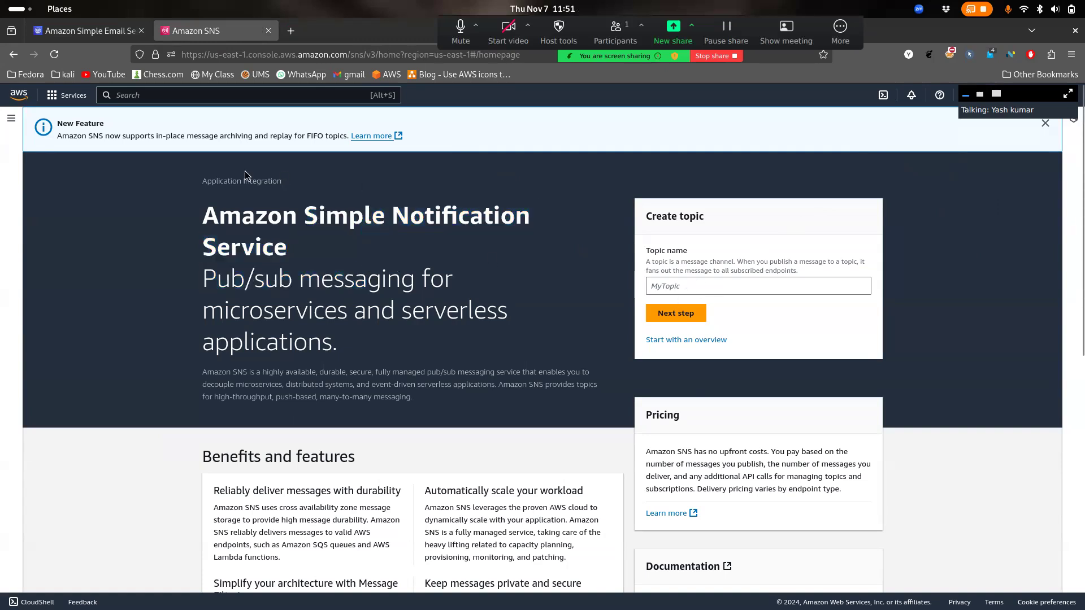
click(11, 119)
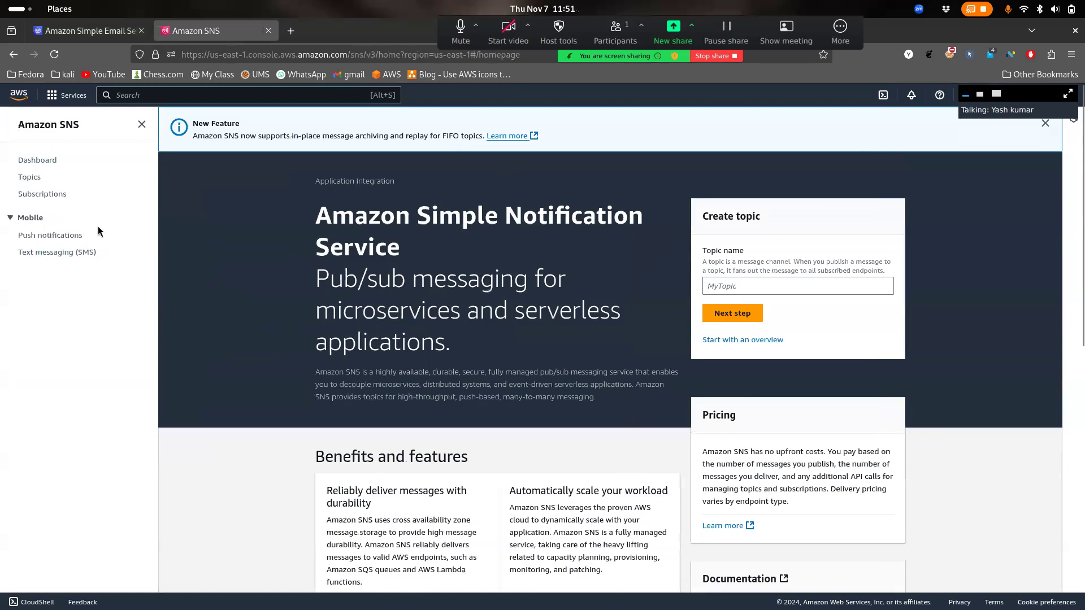
Check the two subscriptions on the SNS dashboard, then start a new topic from the Topics list
click(33, 163)
scroll(417, 358, down, 2)
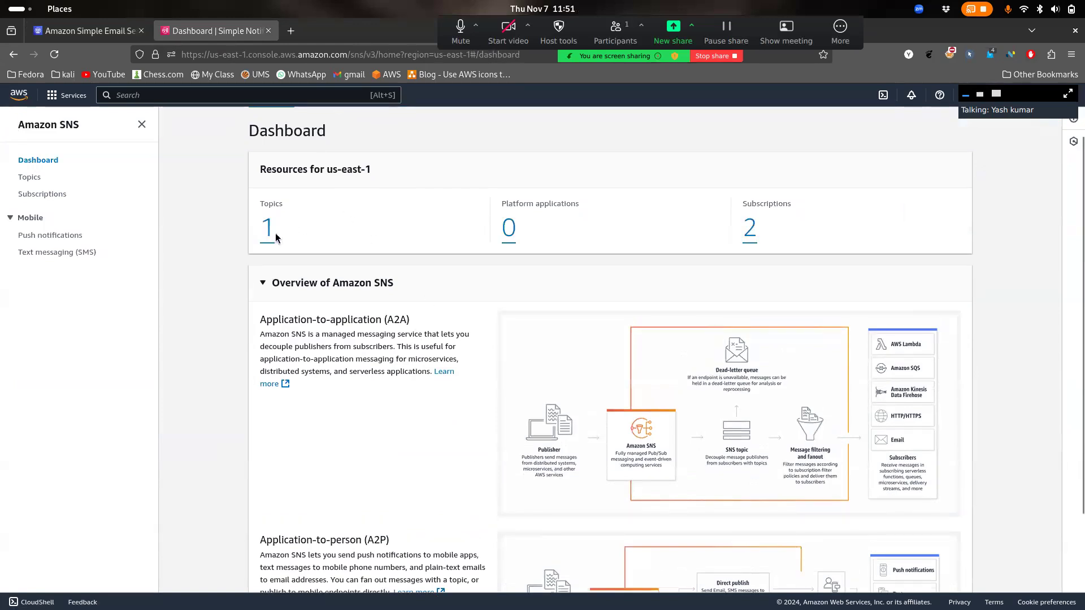
triple_click(733, 234)
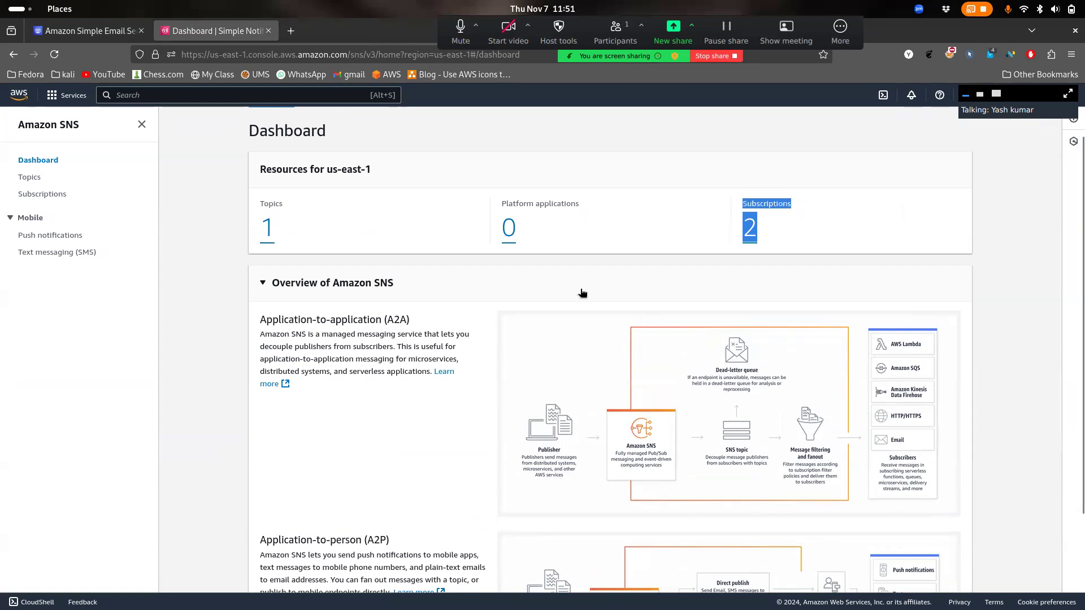
click(29, 179)
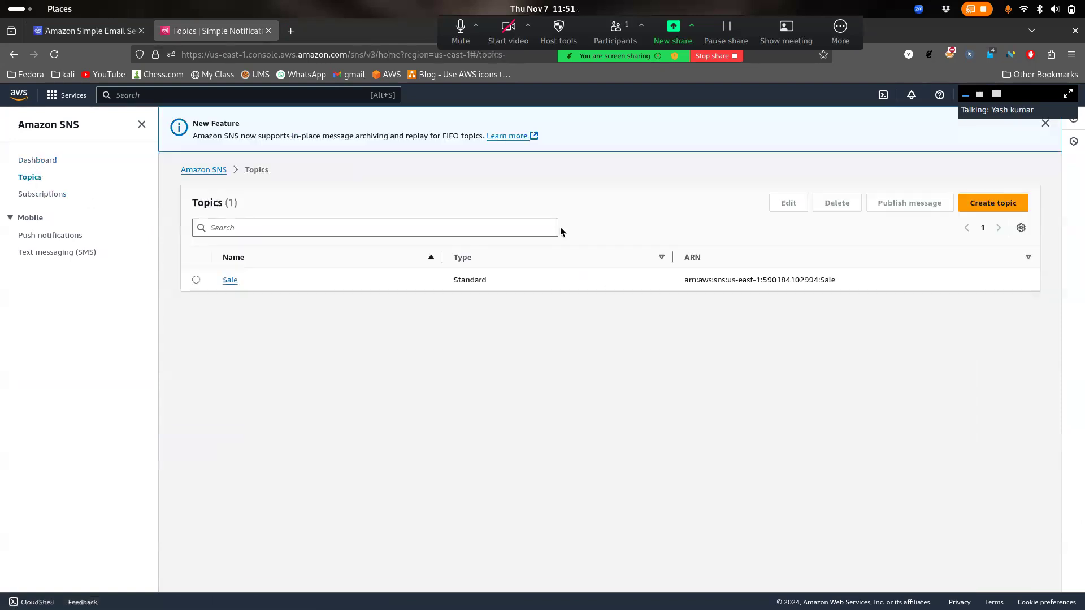
click(994, 203)
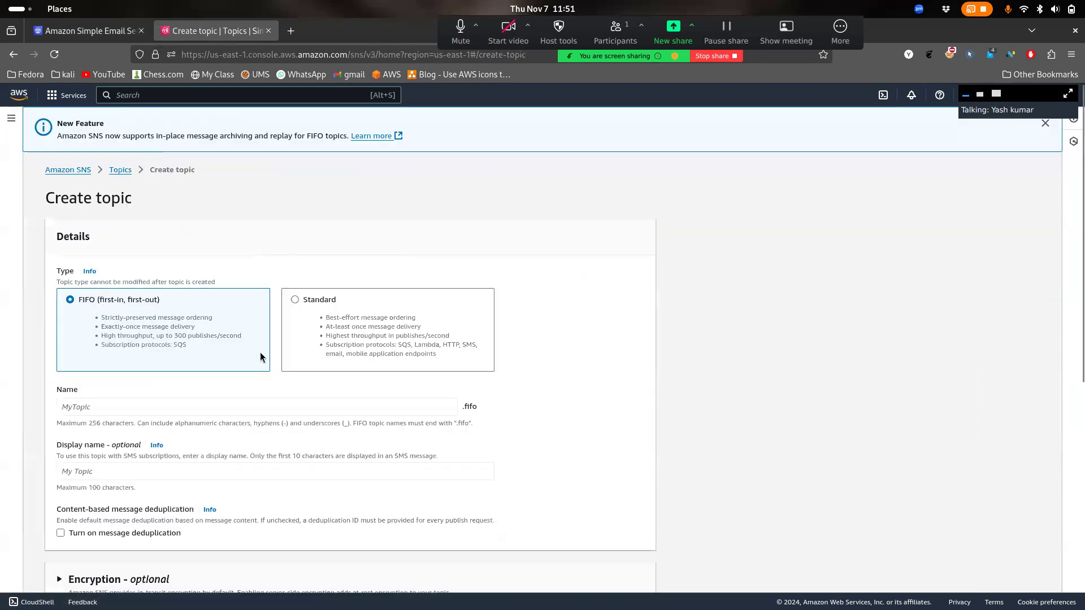
Choose the Standard topic type and name the topic Shopping-newsletter
scroll(266, 384, down, 3)
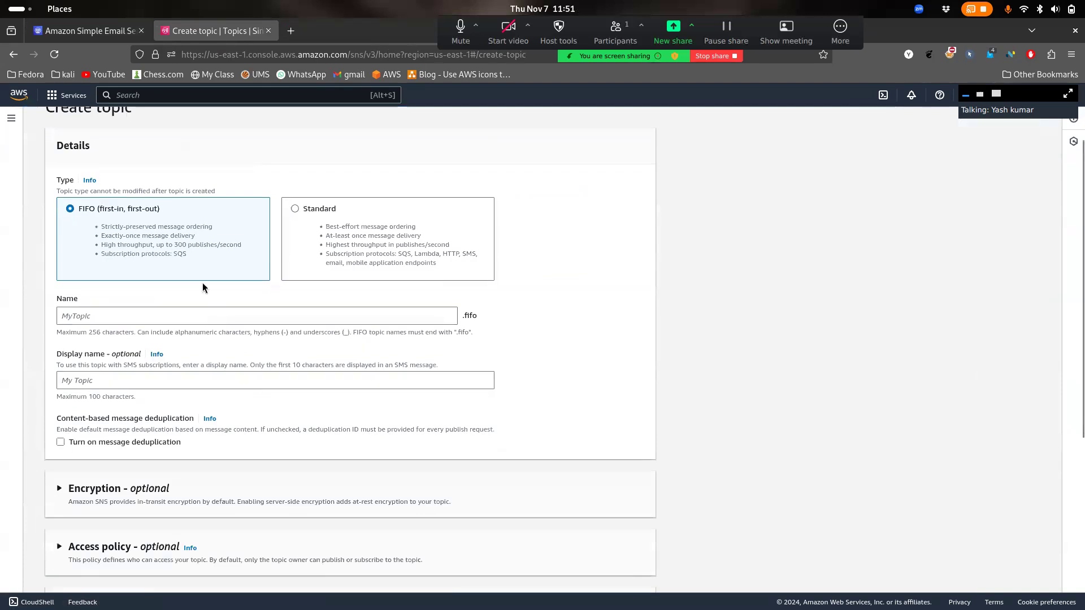
drag(200, 252, 103, 222)
click(125, 226)
mouse_move(187, 261)
mouse_down()
mouse_move(138, 261)
mouse_move(201, 262)
mouse_move(180, 261)
mouse_up()
click(309, 267)
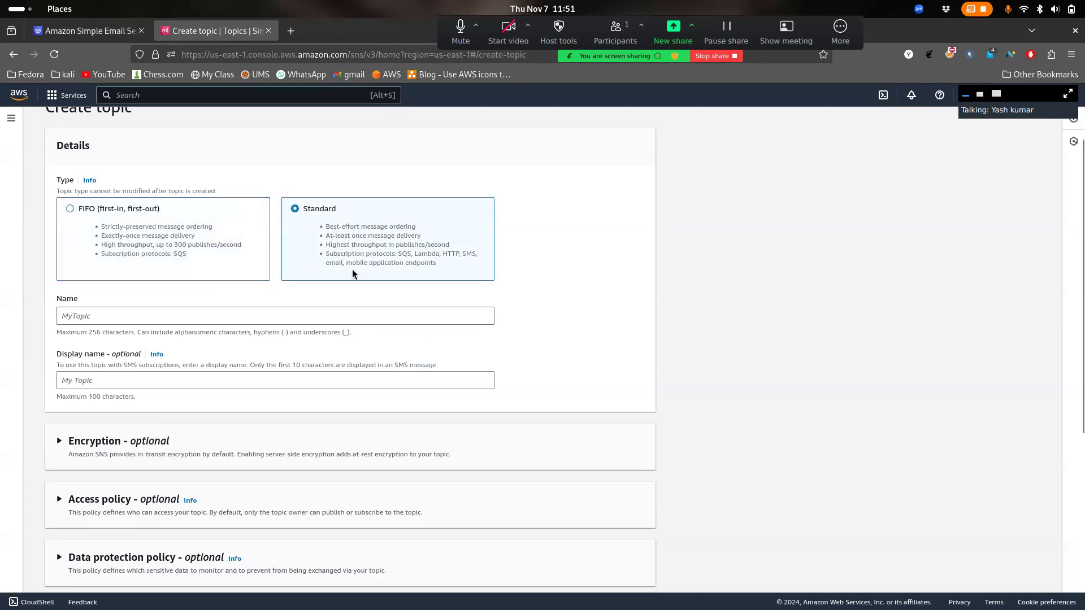
drag(463, 266, 324, 253)
click(325, 253)
click(266, 315)
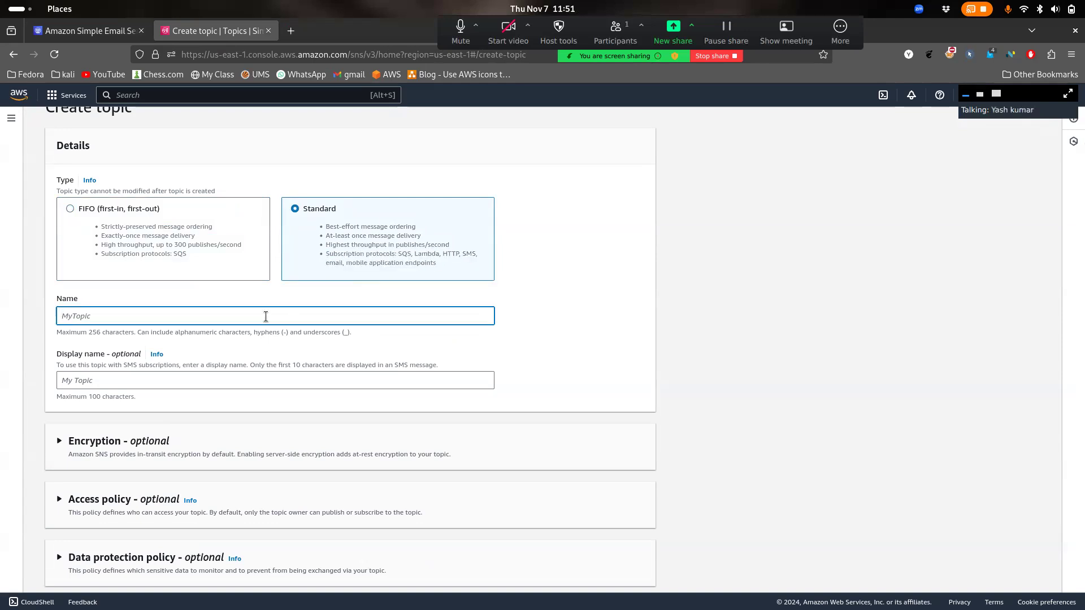
text(Sho)
click(276, 377)
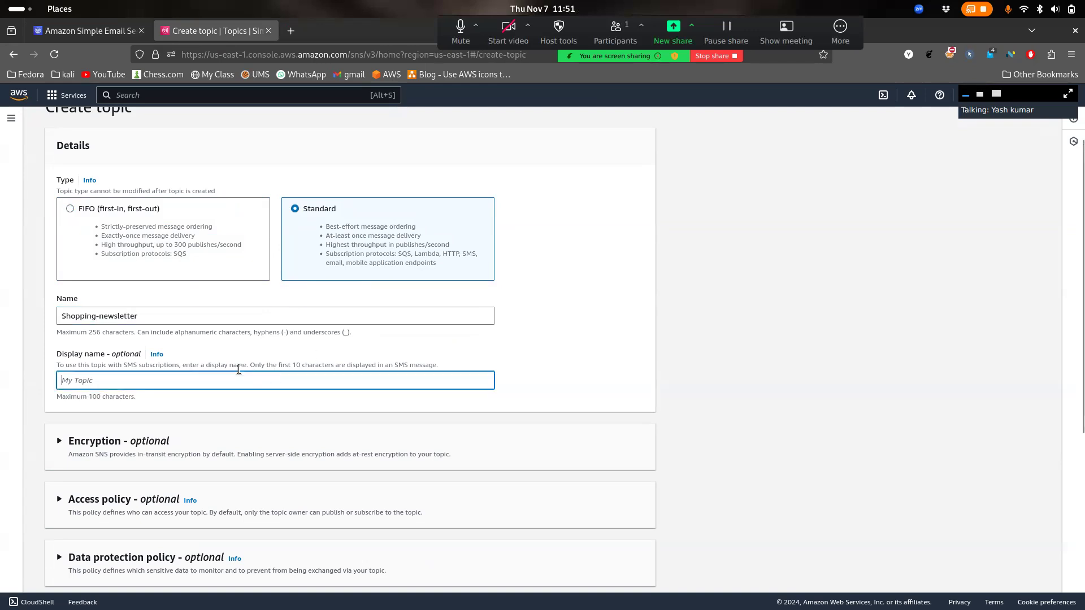
Leave Encryption and Access policy at their defaults and create the topic
scroll(239, 370, down, 2)
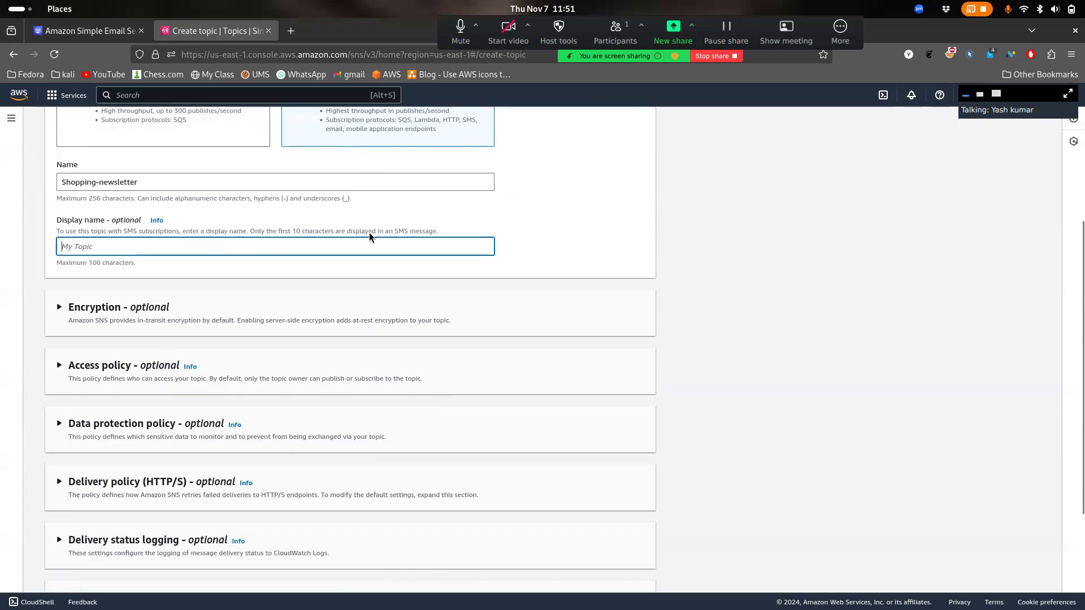
click(134, 332)
click(135, 330)
click(130, 367)
scroll(113, 369, down, 1)
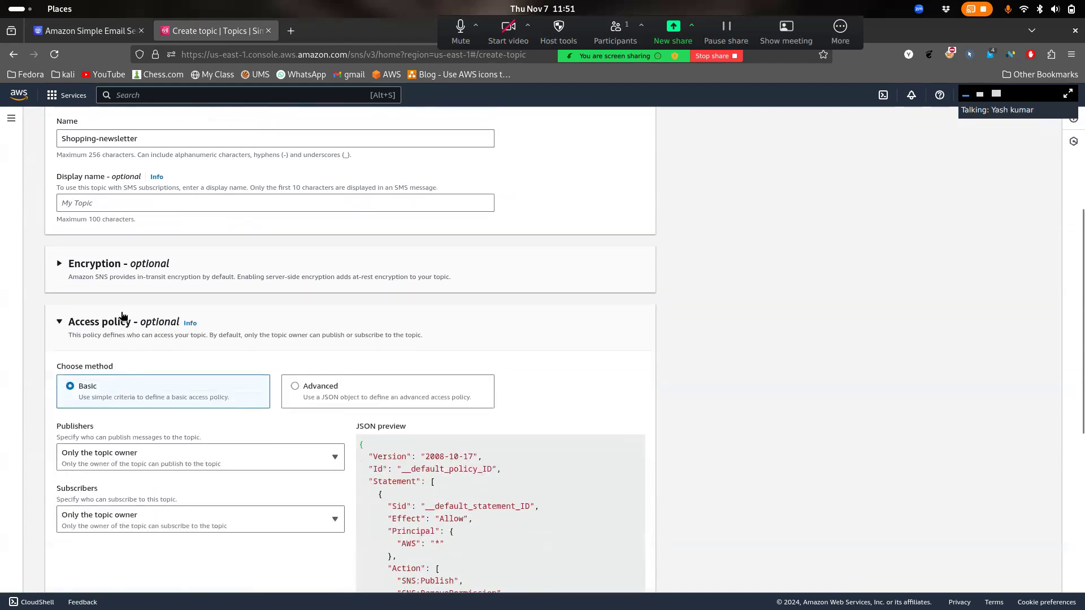
click(128, 333)
scroll(129, 333, down, 2)
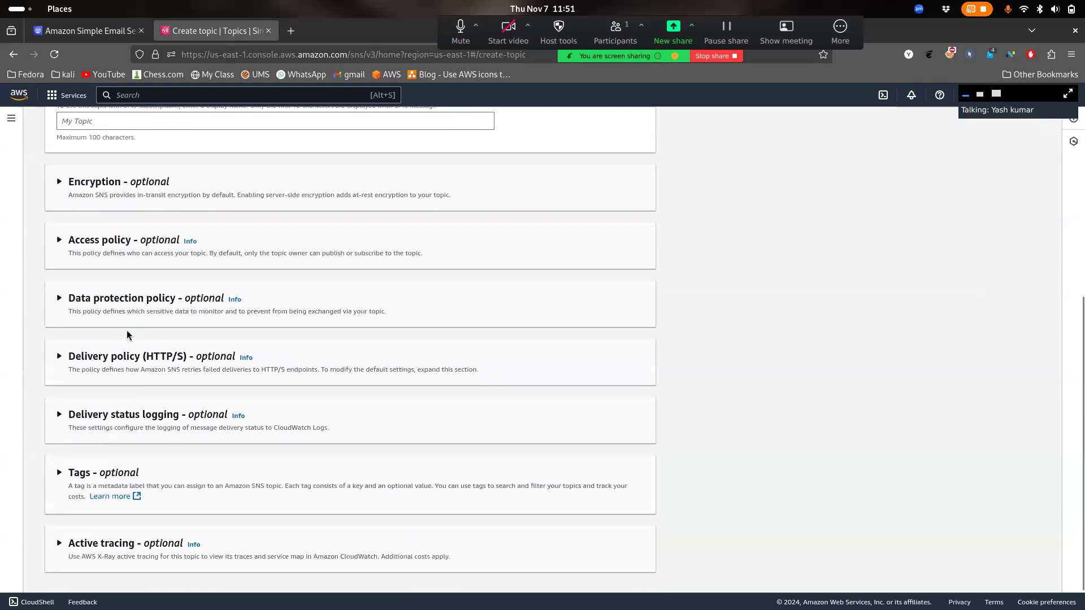
scroll(144, 394, down, 1)
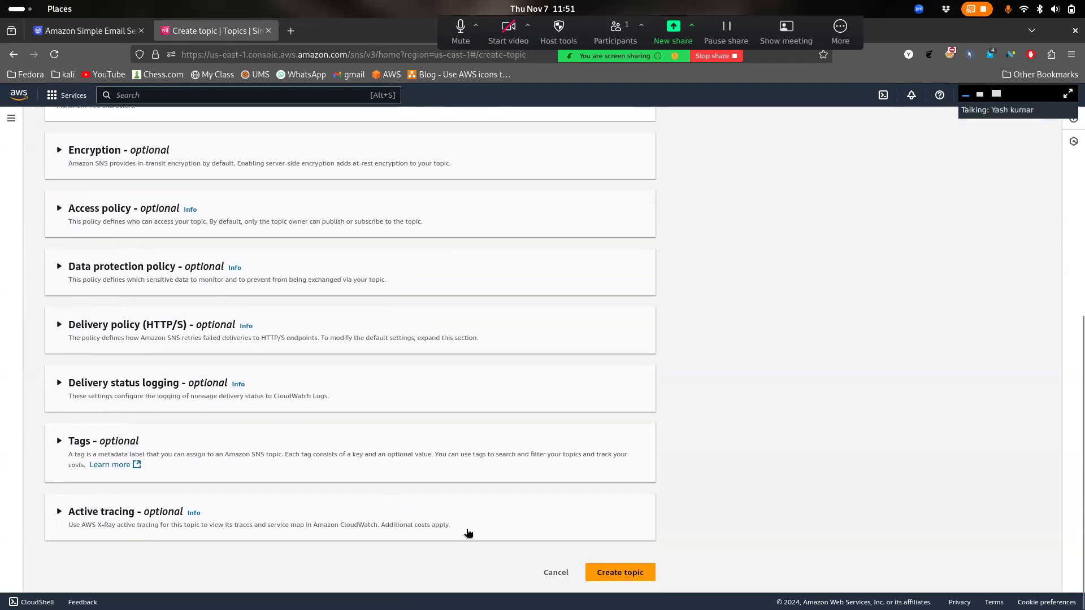
click(597, 569)
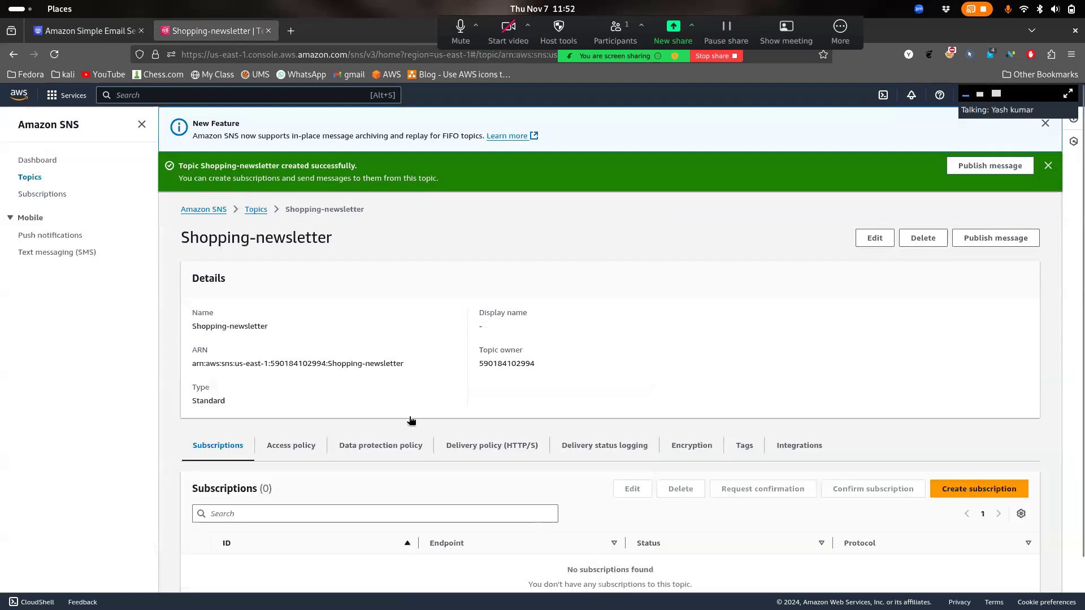
drag(182, 237, 372, 242)
click(372, 239)
scroll(398, 240, down, 2)
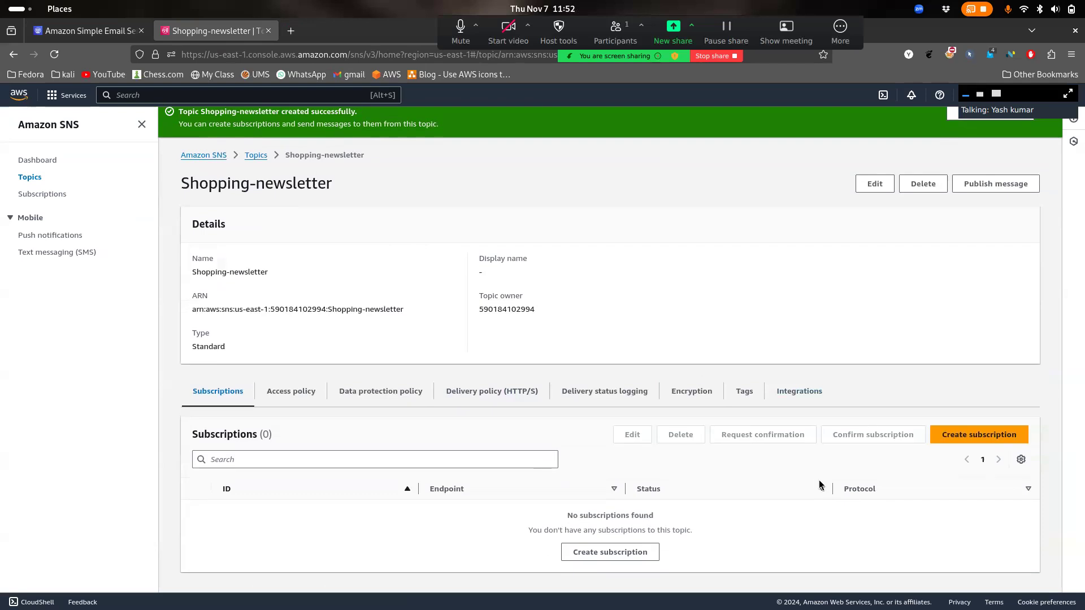
Create an Email-protocol subscription to Shopping-newsletter with the subscriber's e-mail address as endpoint
click(973, 436)
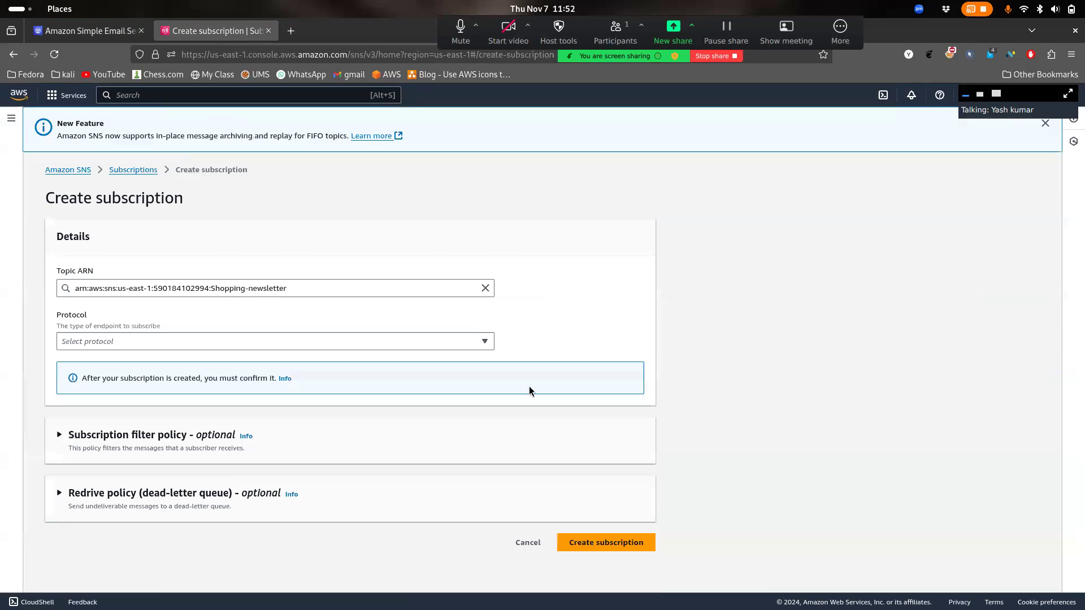
click(249, 347)
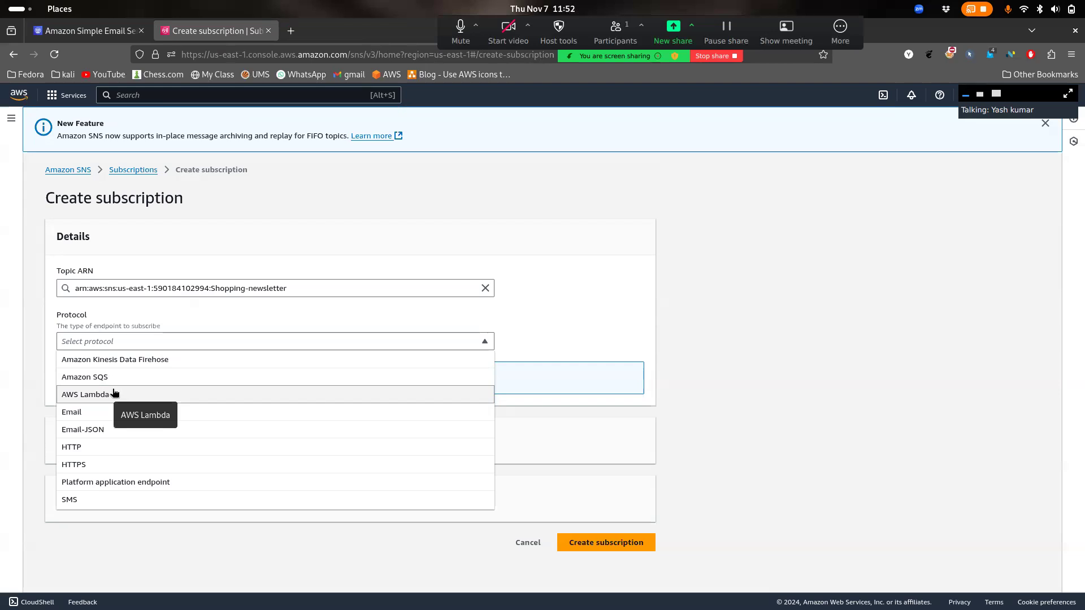
click(88, 417)
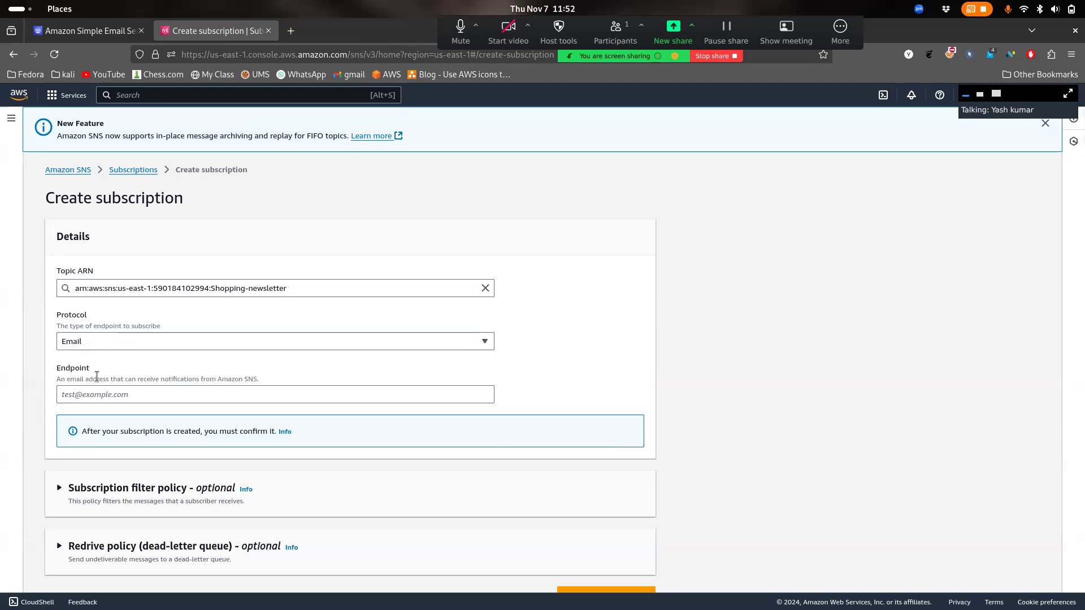
click(106, 339)
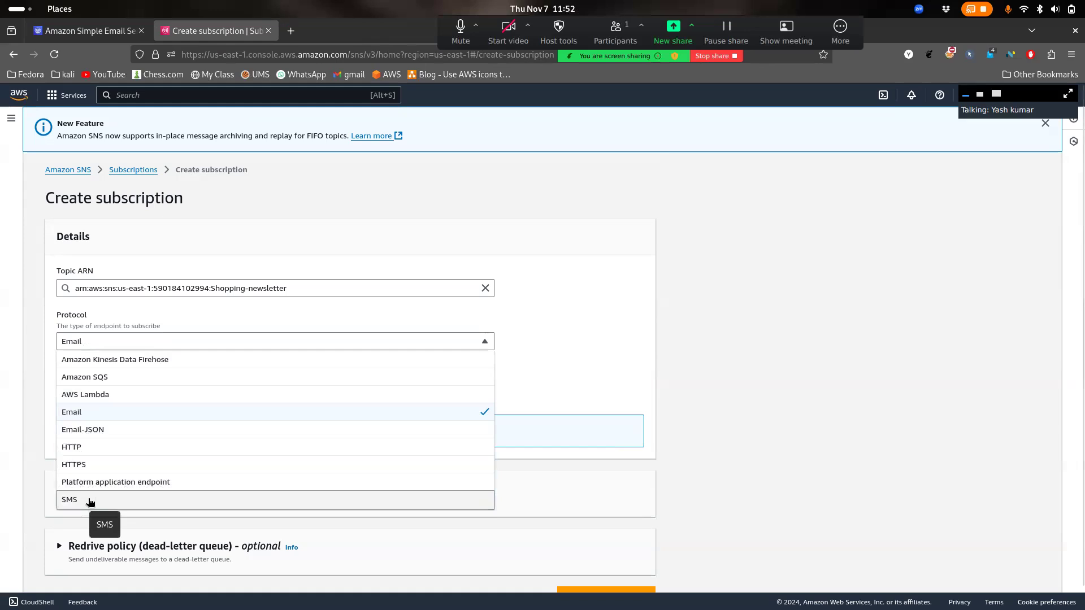
click(73, 418)
click(121, 388)
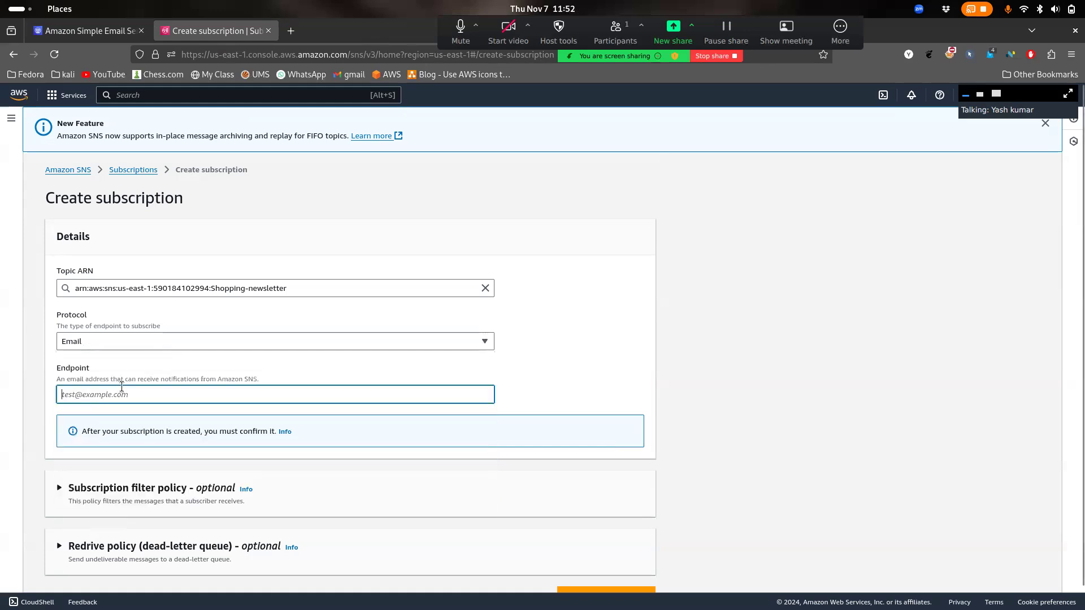
drag(202, 374, 70, 382)
click(95, 391)
scroll(127, 377, down, 1)
scroll(157, 358, up, 1)
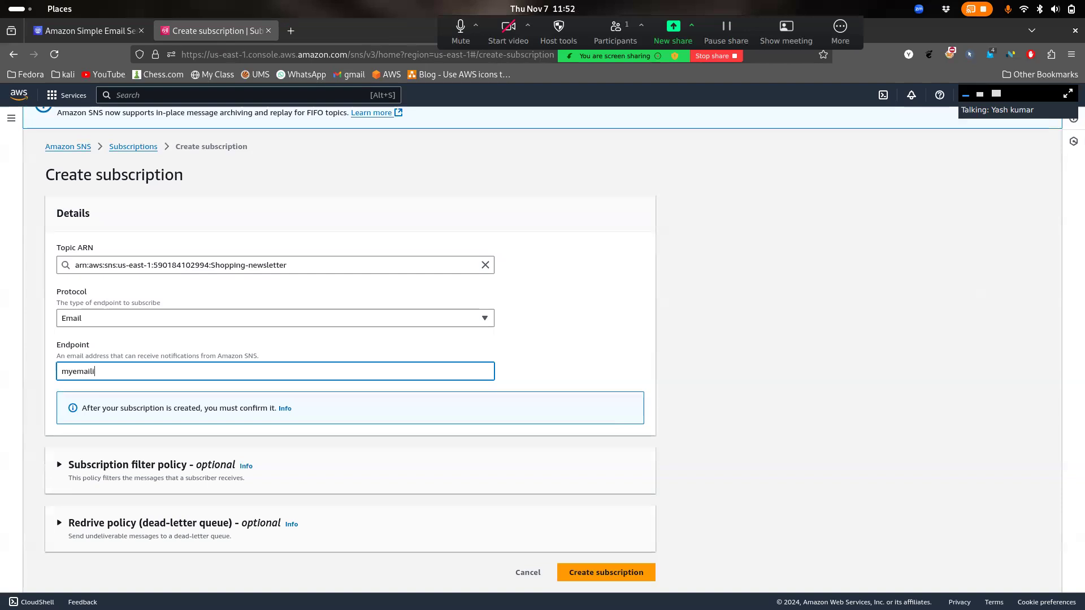
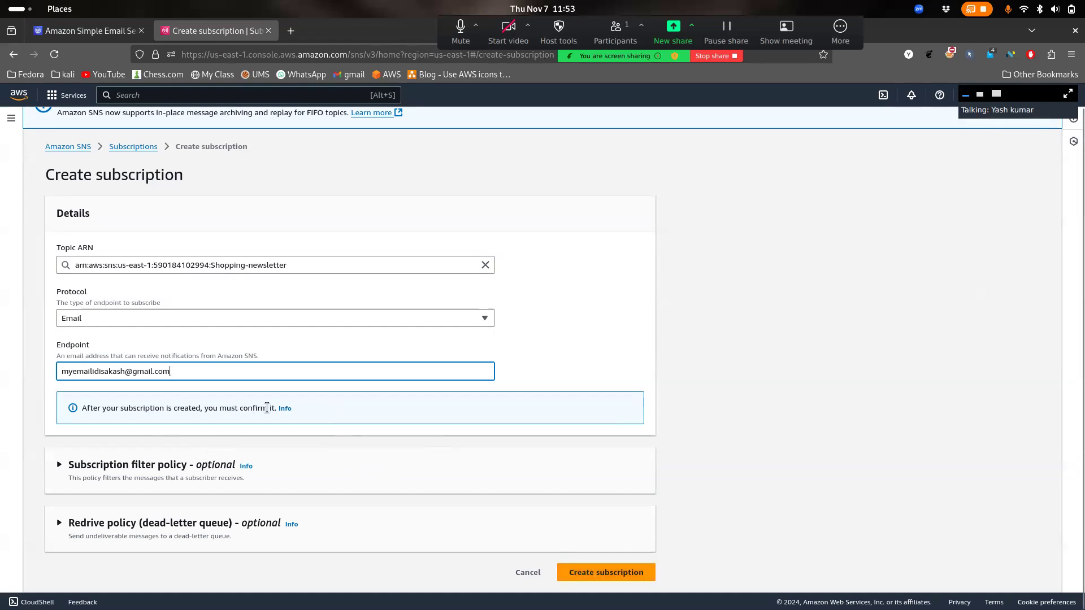
click(606, 579)
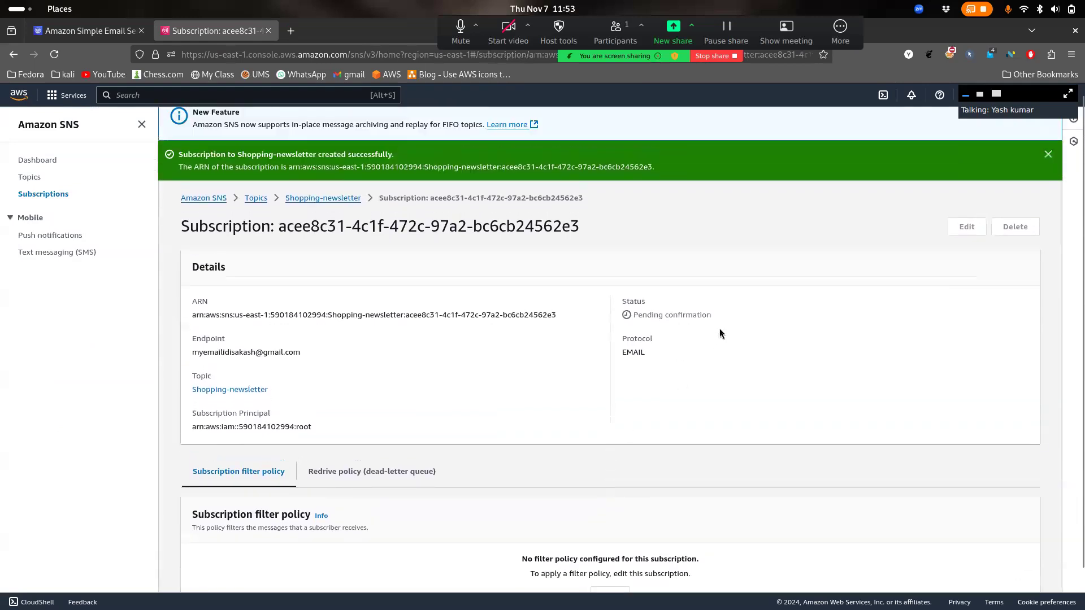
Note the Pending confirmation status and go back to the Shopping-newsletter topic page
drag(627, 300, 634, 315)
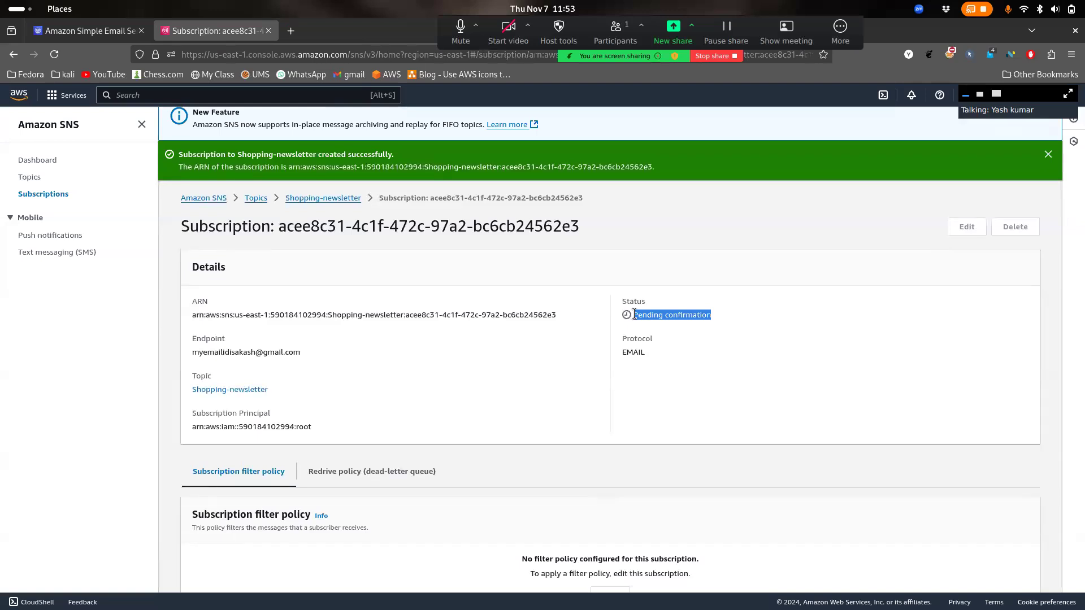
click(347, 198)
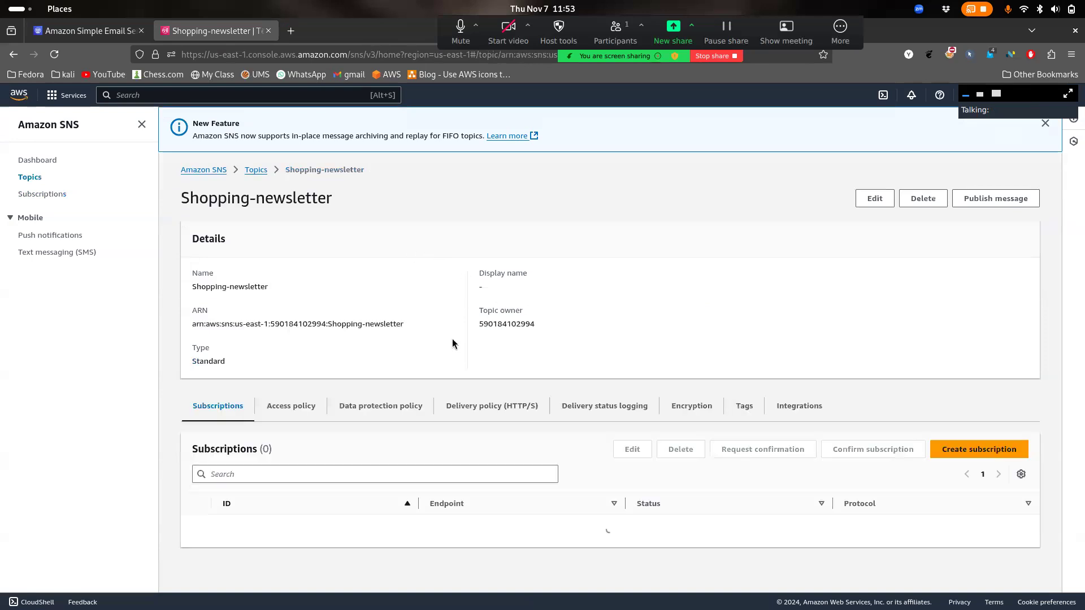
drag(692, 529, 645, 532)
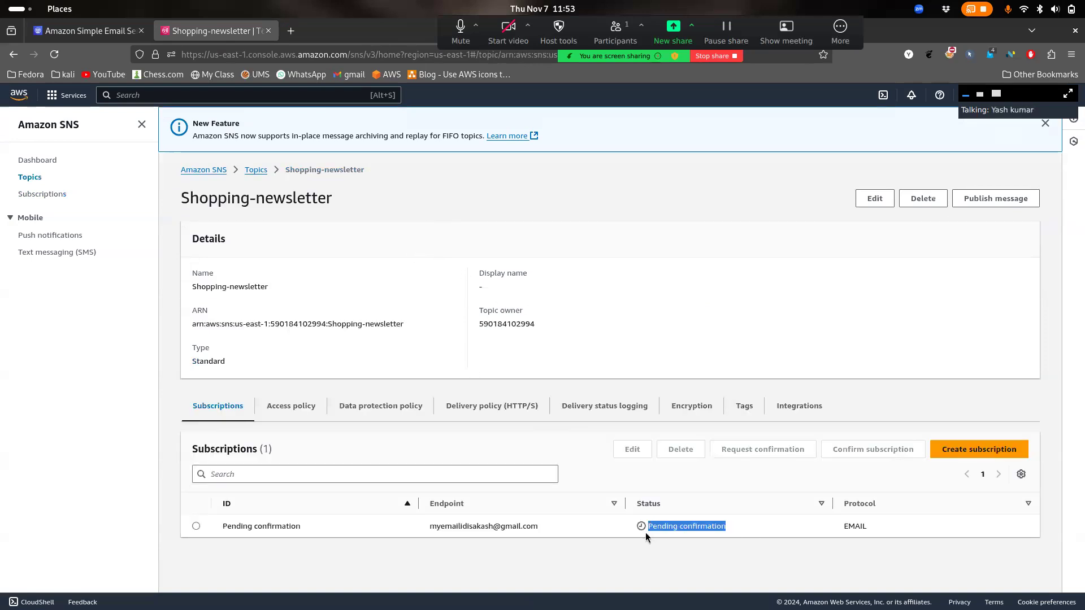
click(765, 524)
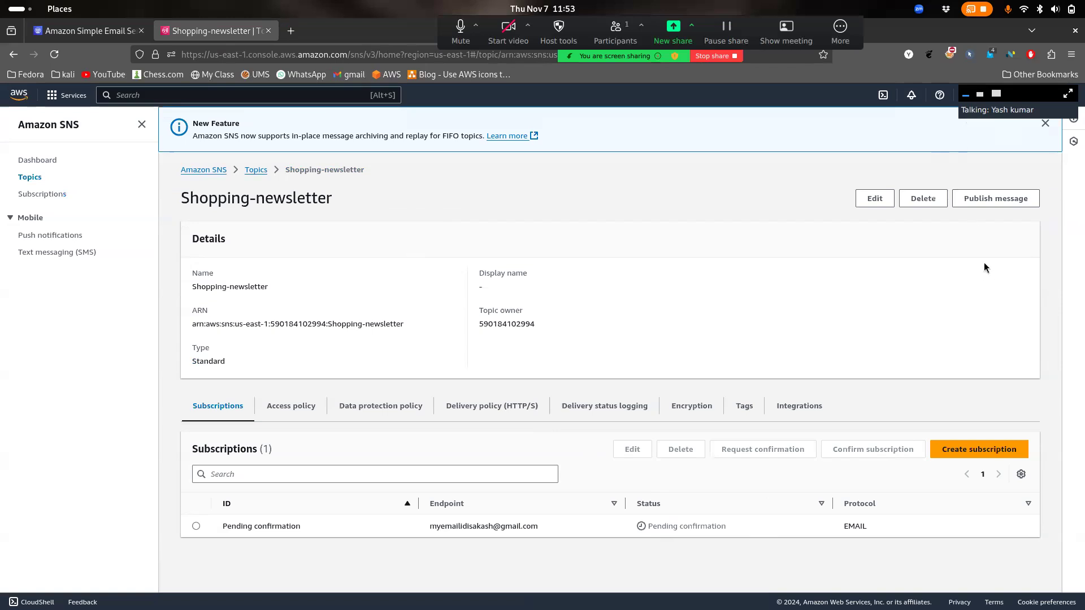
Add a second Email subscription for another subscriber's e-mail address, then return to the topic
click(978, 449)
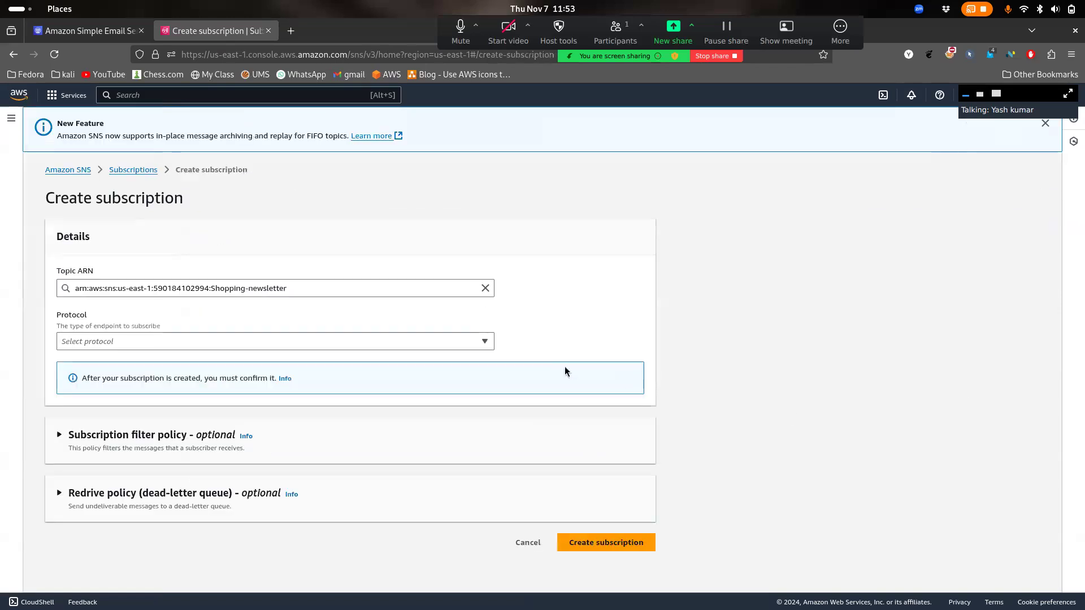
click(340, 339)
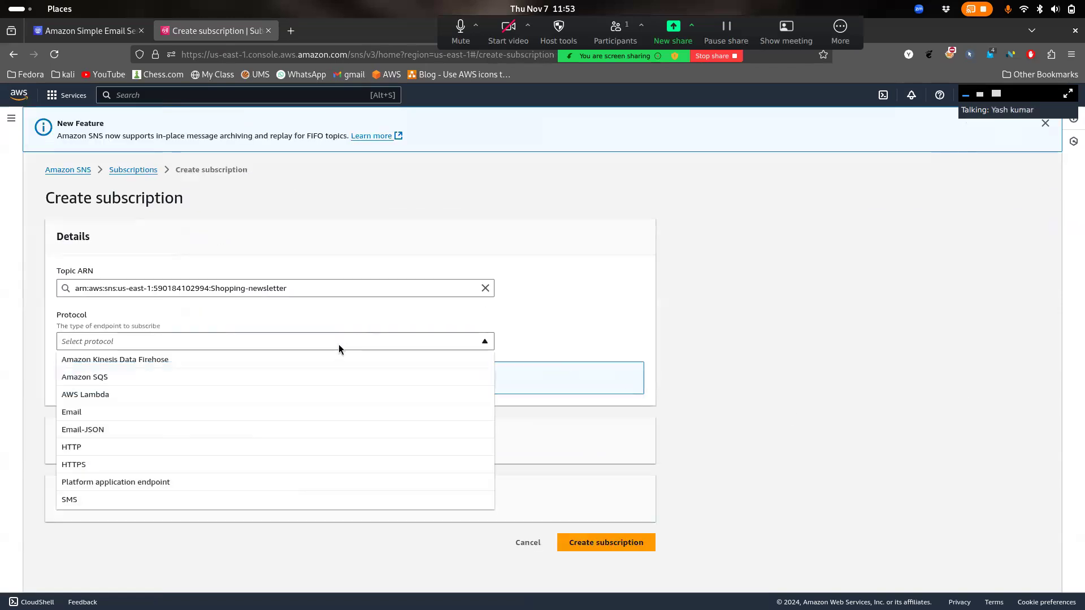
click(87, 417)
click(87, 395)
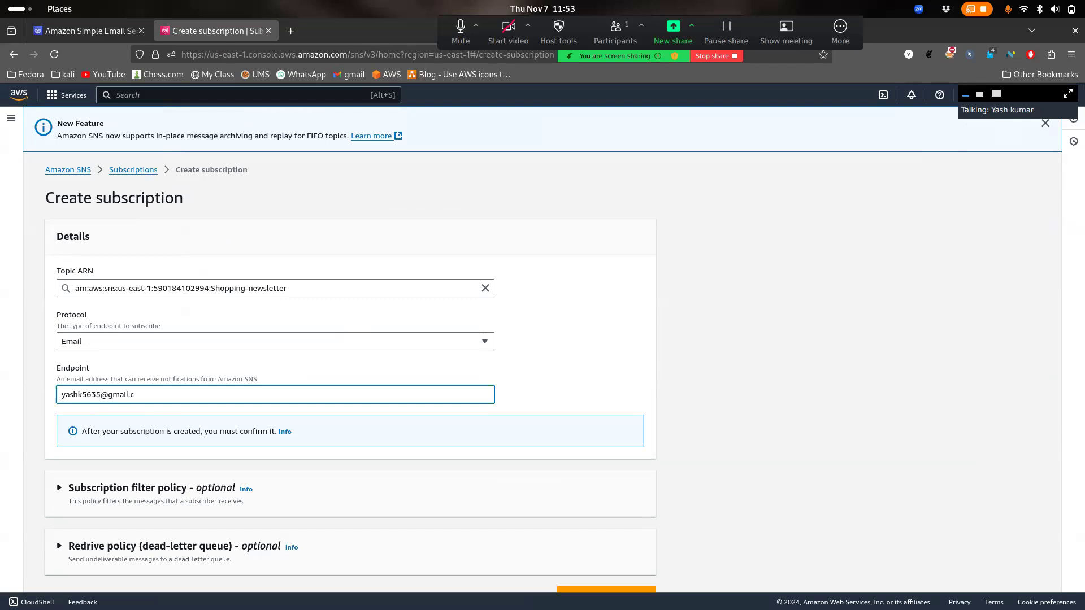
scroll(270, 430, down, 1)
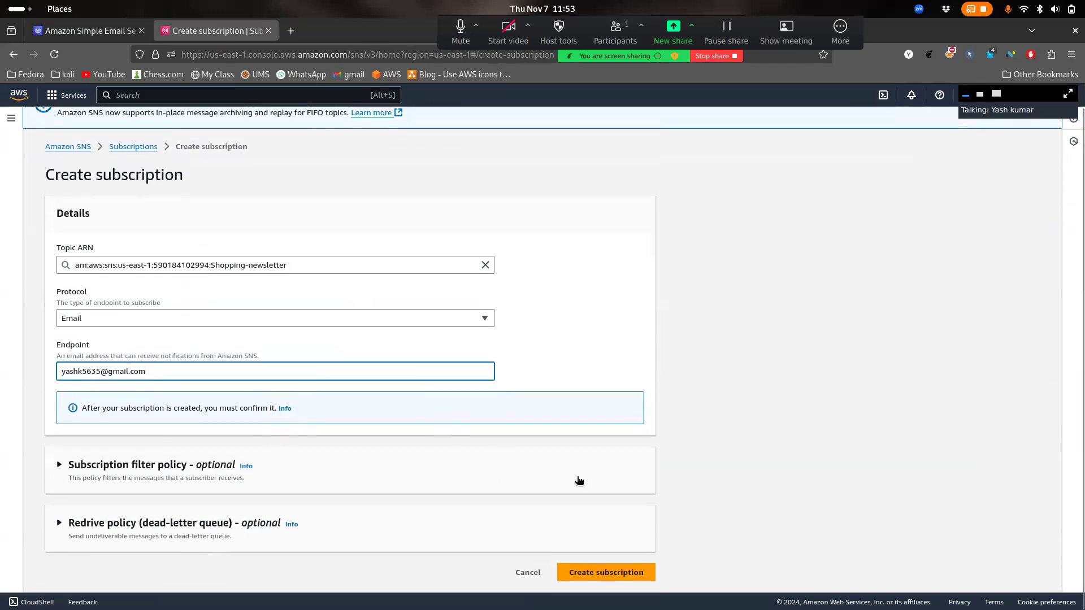
click(620, 573)
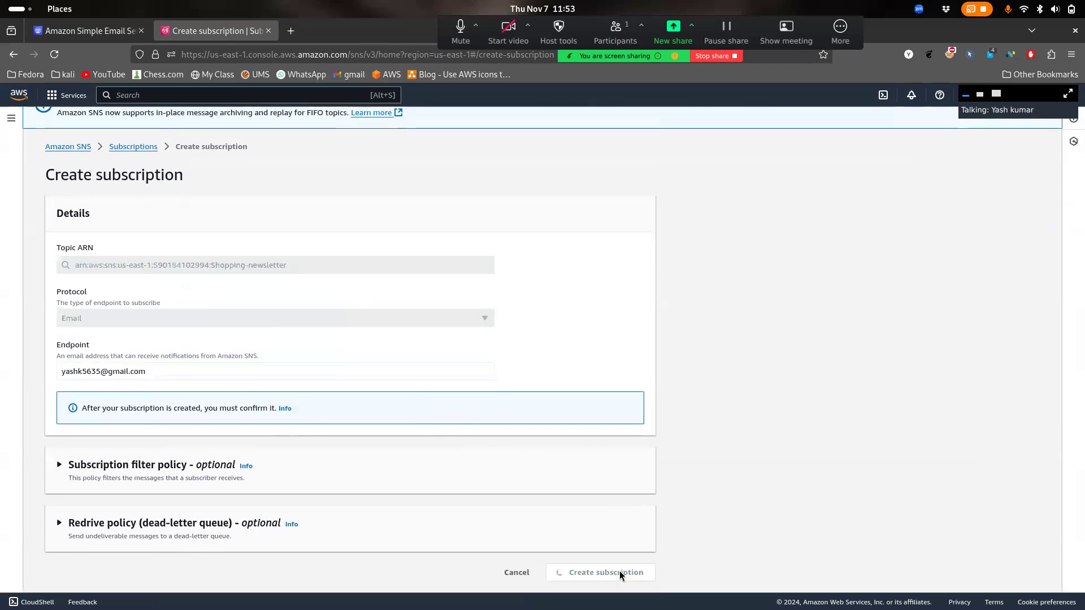
scroll(610, 434, down, 2)
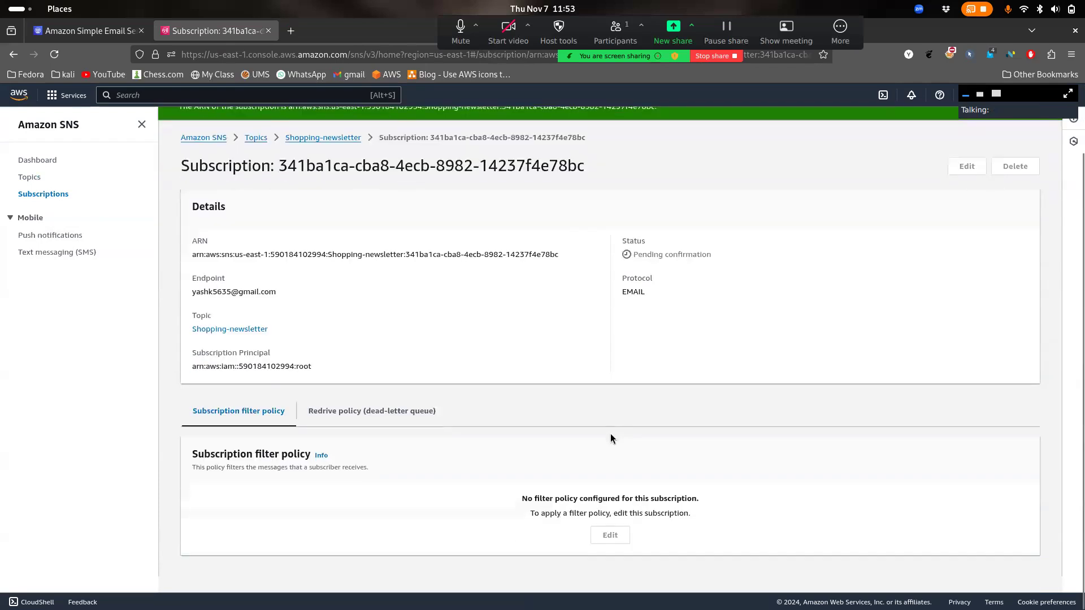
click(348, 155)
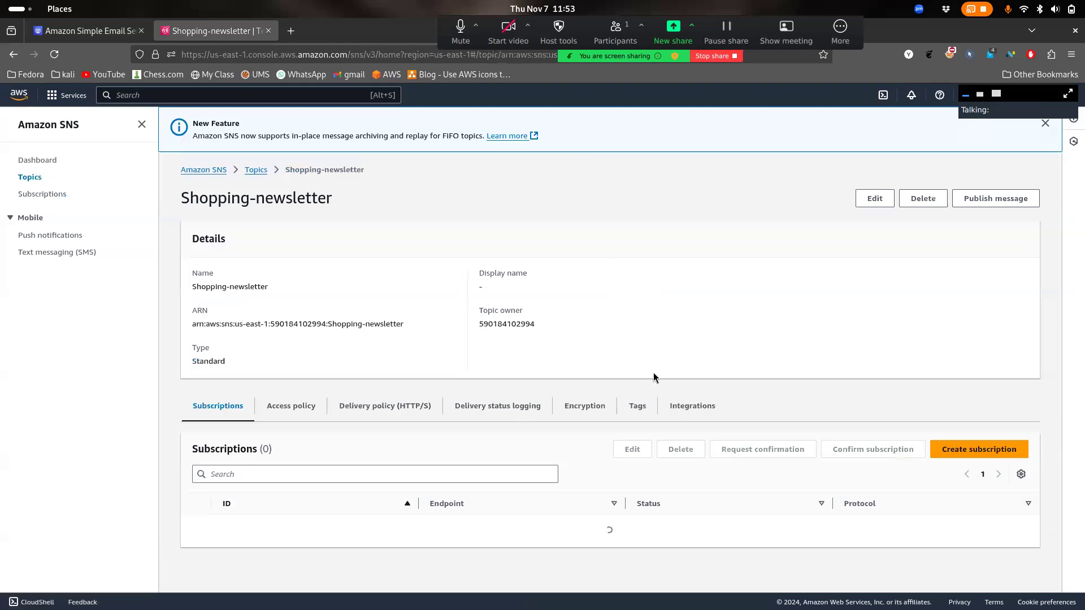
key(super)
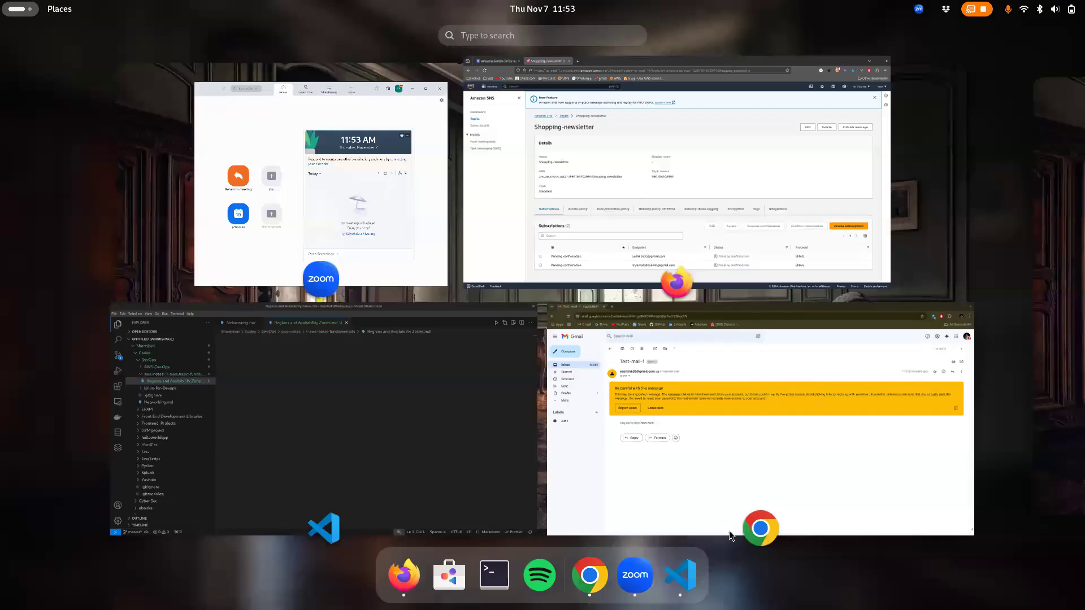
Open the AWS confirmation e-mail in Gmail and confirm the subscription
click(708, 436)
click(154, 136)
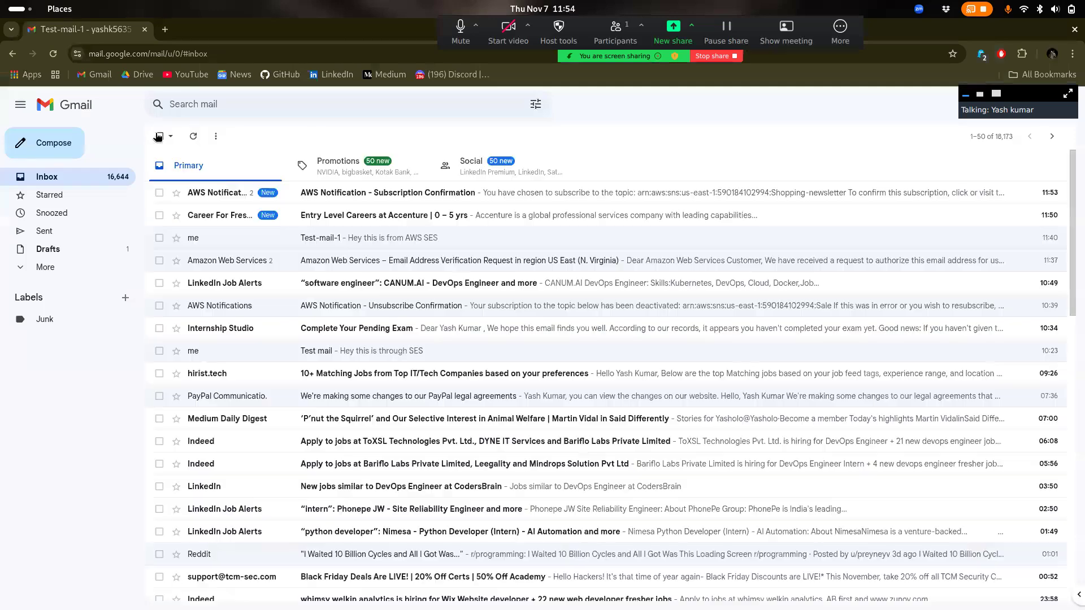
click(425, 194)
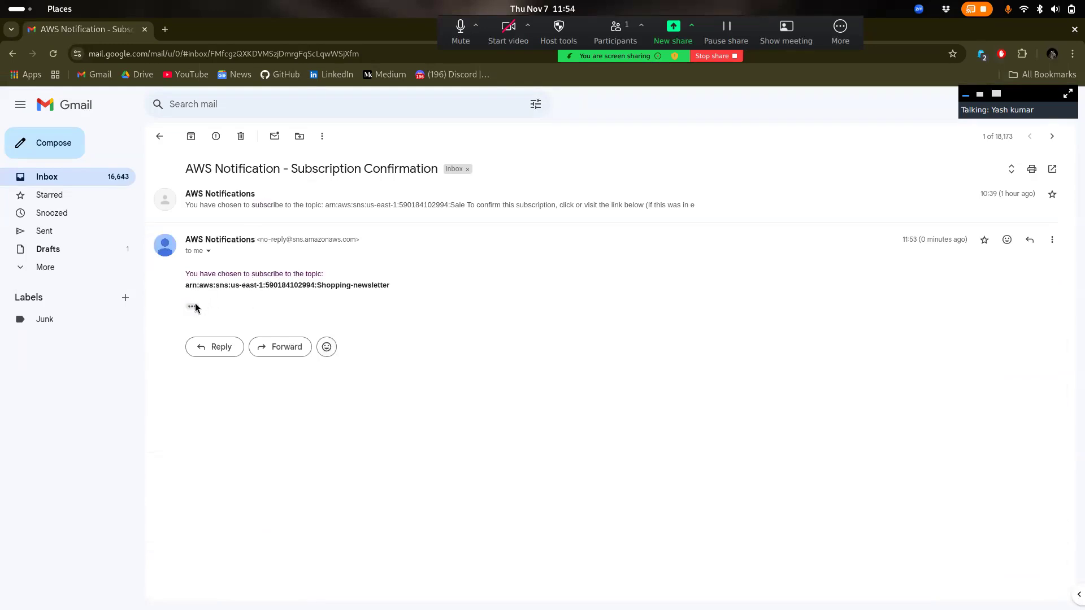
click(255, 206)
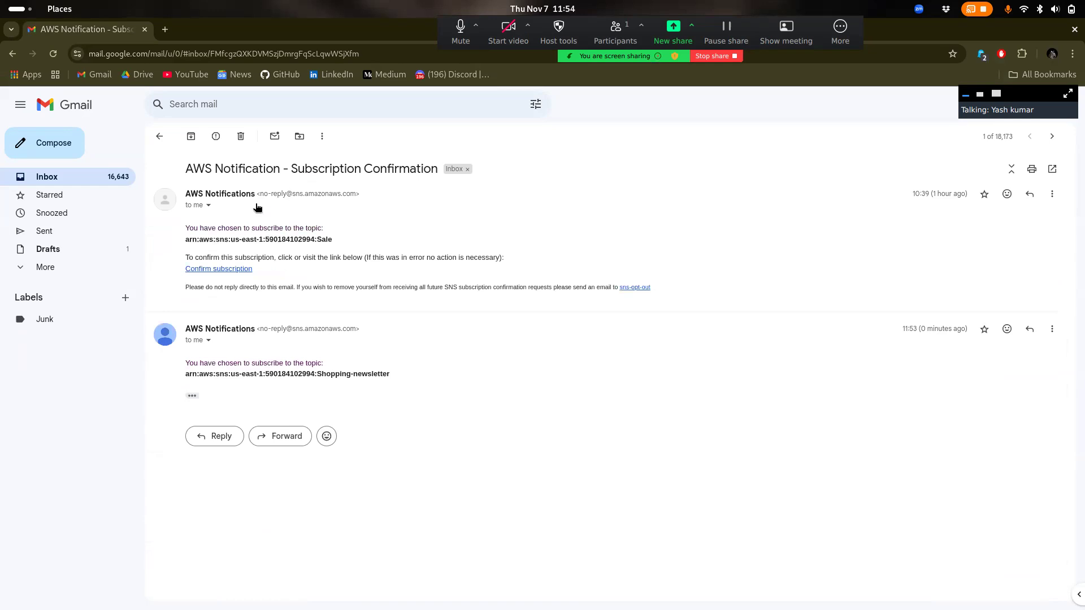
click(240, 270)
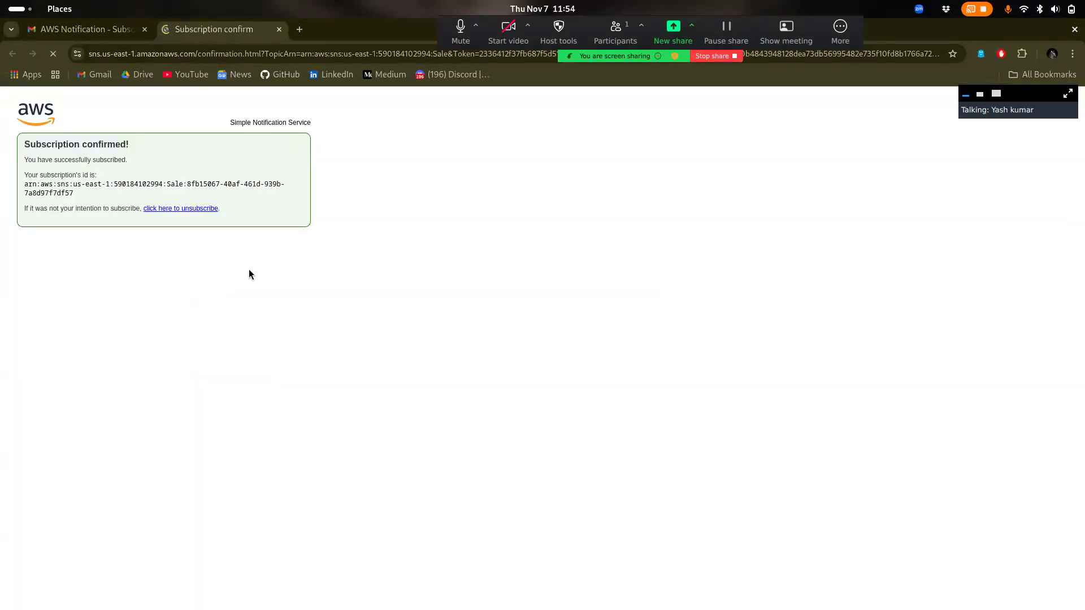
Review the Subscription confirmed text and switch back to the AWS console window
drag(38, 160, 220, 209)
click(146, 345)
key(super)
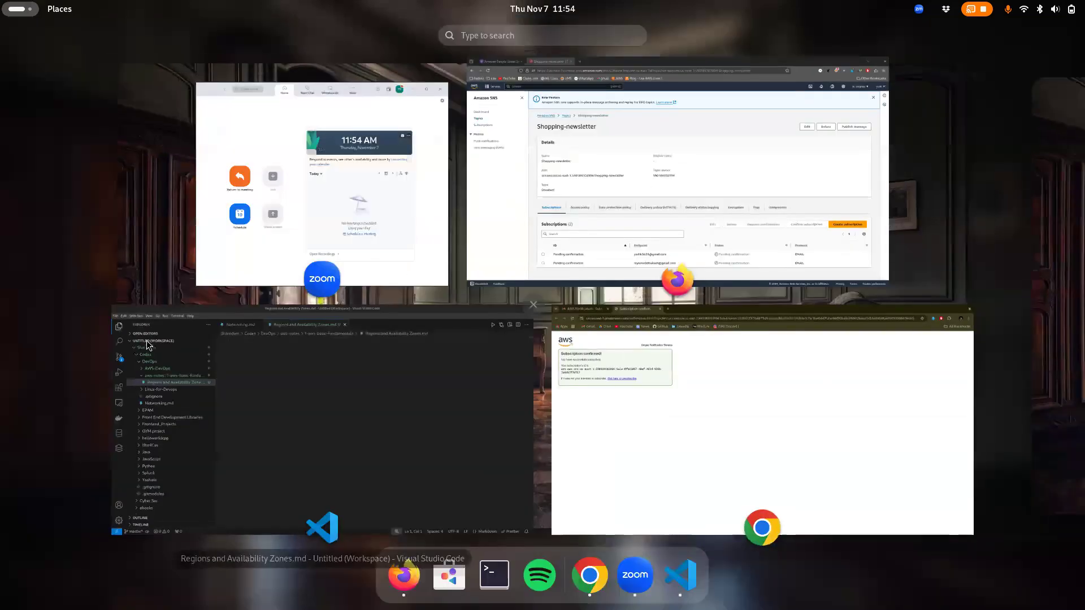
click(575, 113)
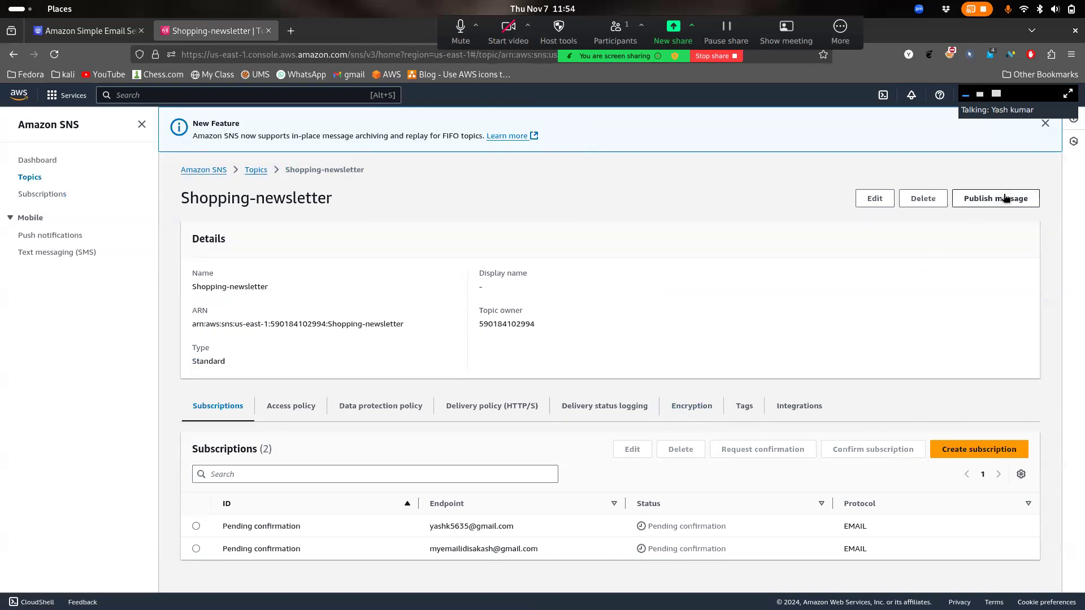
Reload the Shopping-newsletter topic page repeatedly, dismissing the New Feature announcement, while statuses stay Pending confirmation
right_click(561, 461)
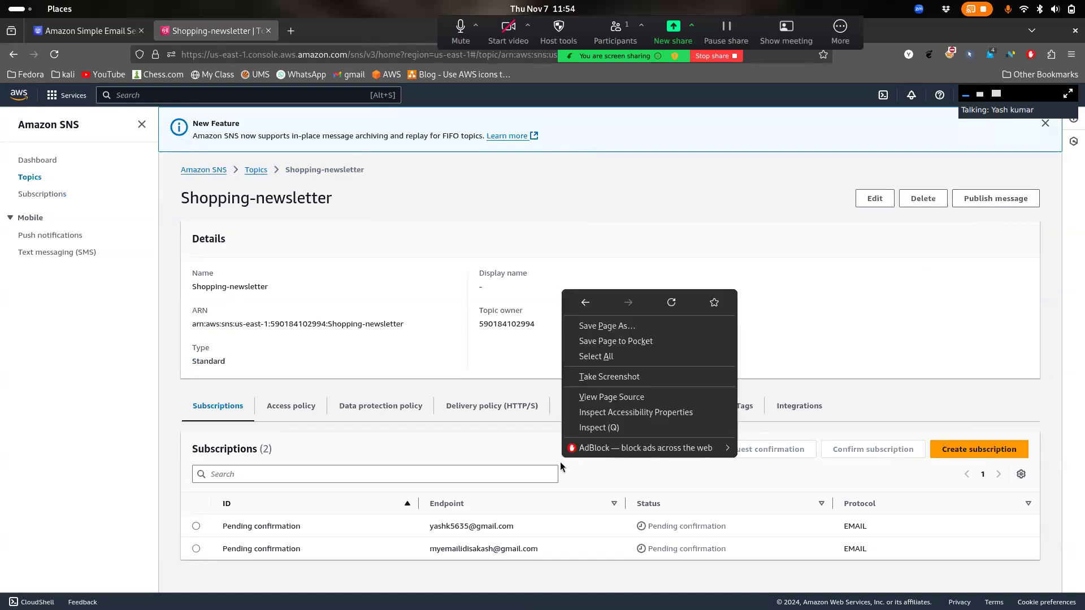
click(670, 302)
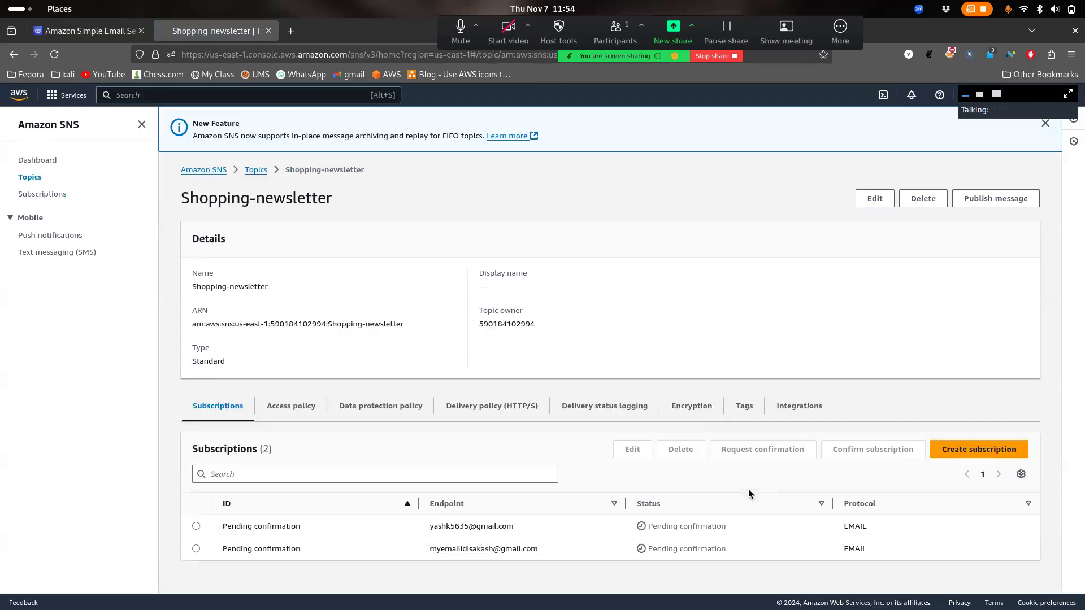
right_click(755, 531)
click(676, 472)
right_click(677, 472)
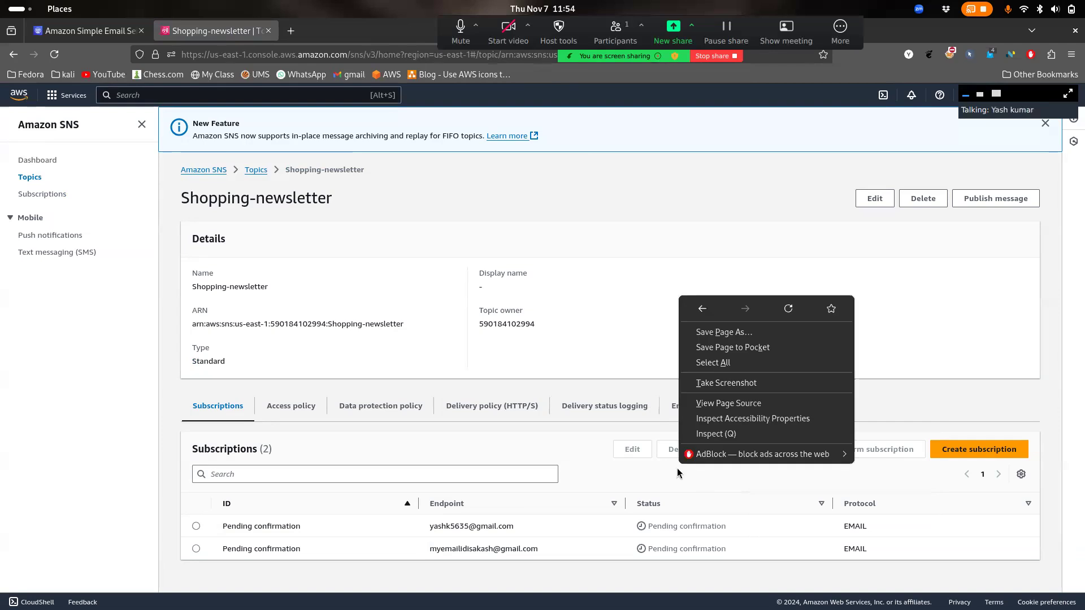
click(774, 317)
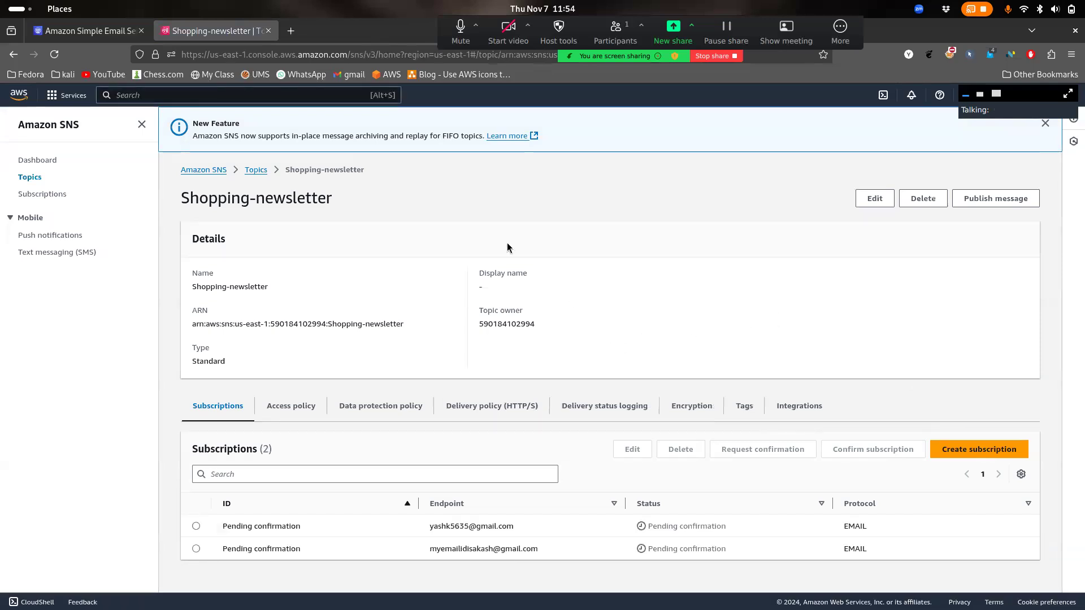
click(60, 57)
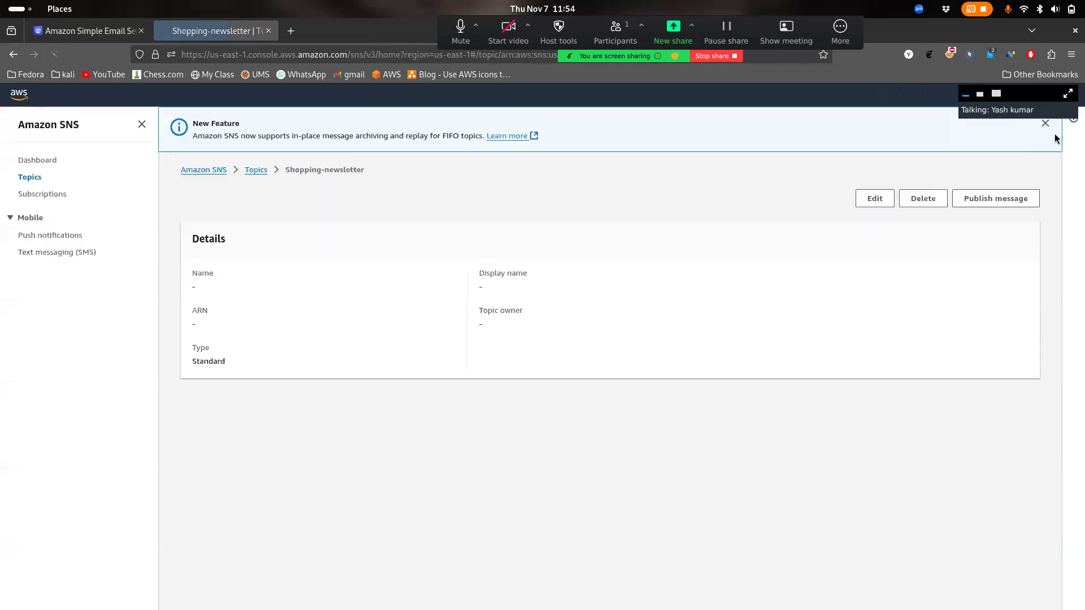
click(1045, 123)
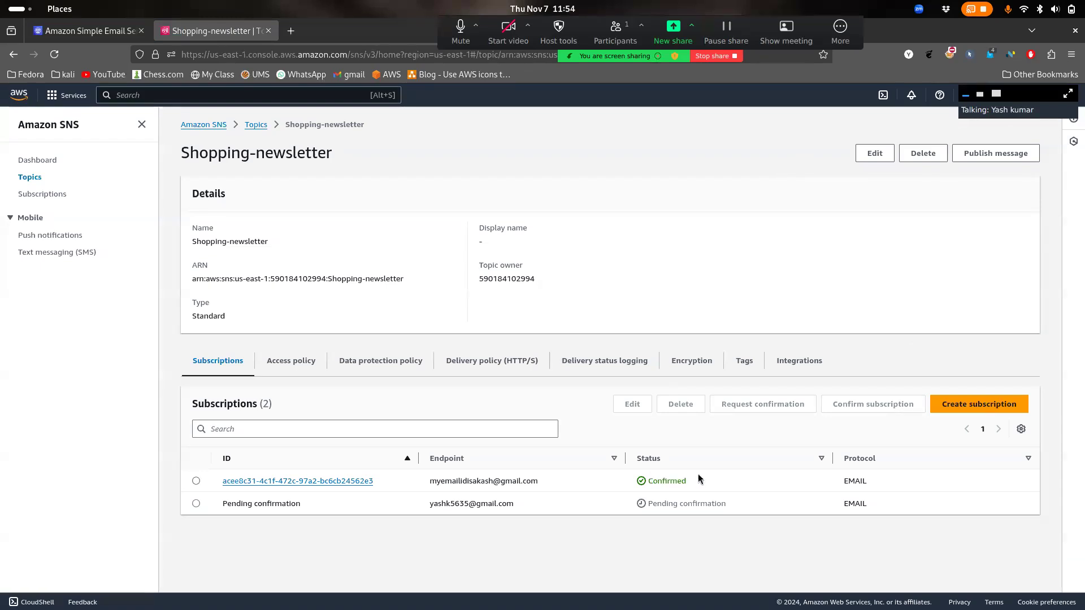
drag(729, 510, 652, 507)
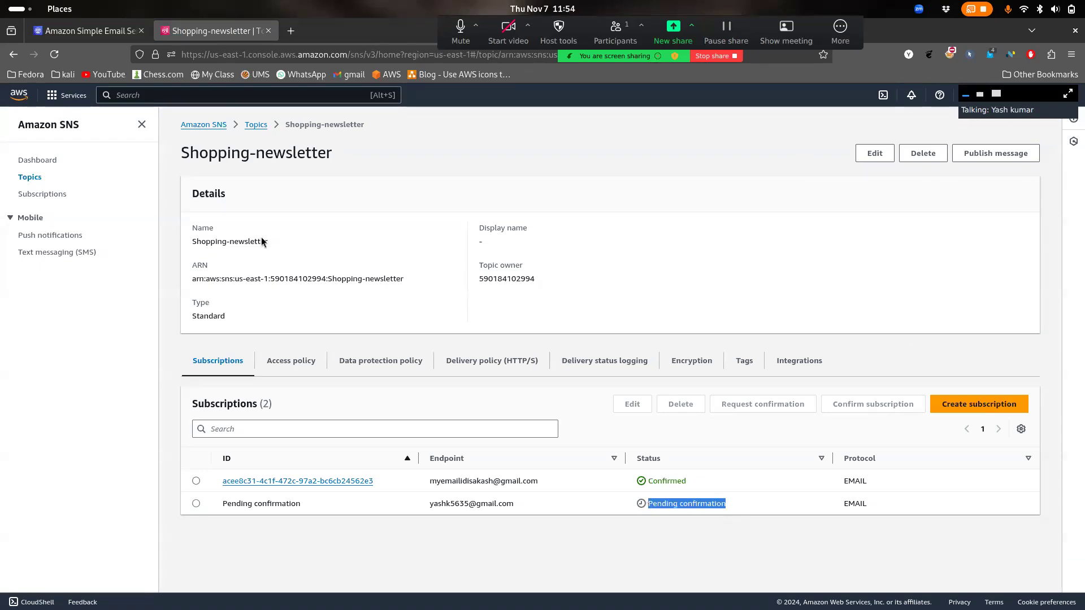
click(45, 58)
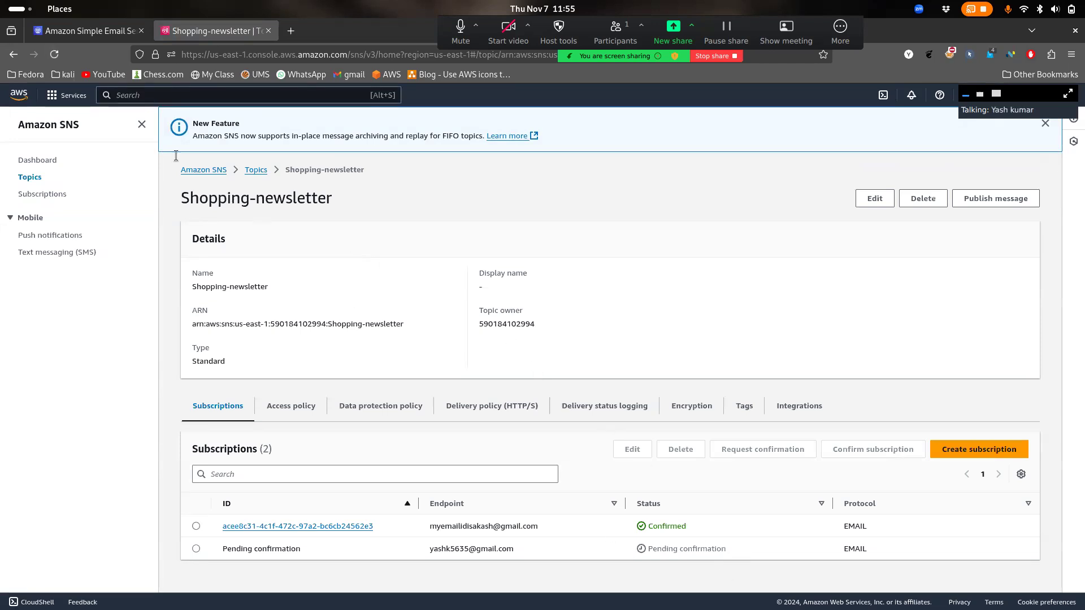
click(54, 55)
Glance at the Subscription confirmed page, then reload the topic until one subscription shows Confirmed
key(super)
click(605, 383)
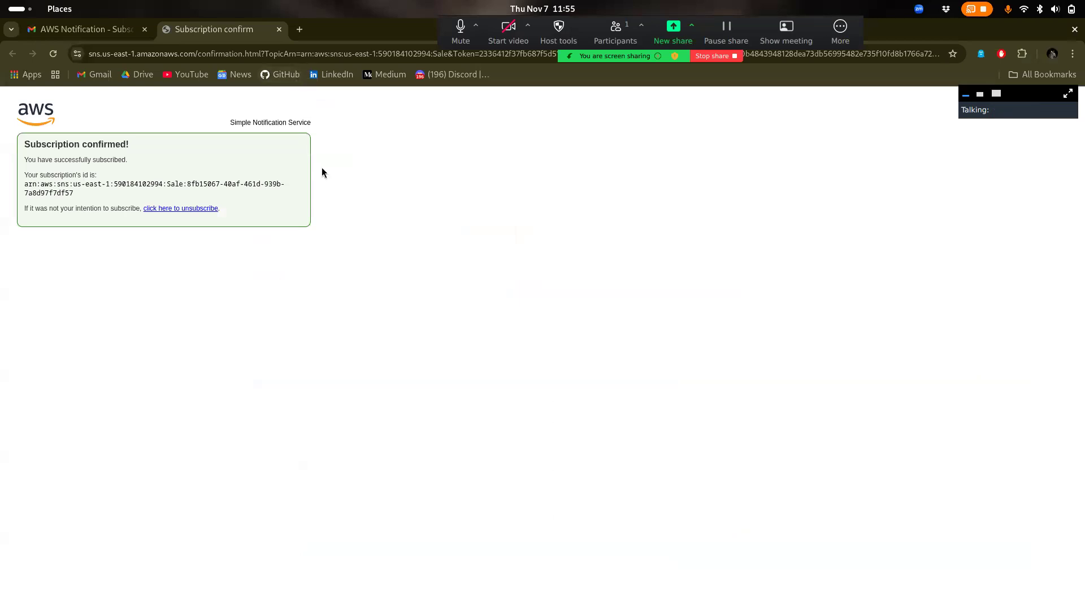
key(super)
click(591, 202)
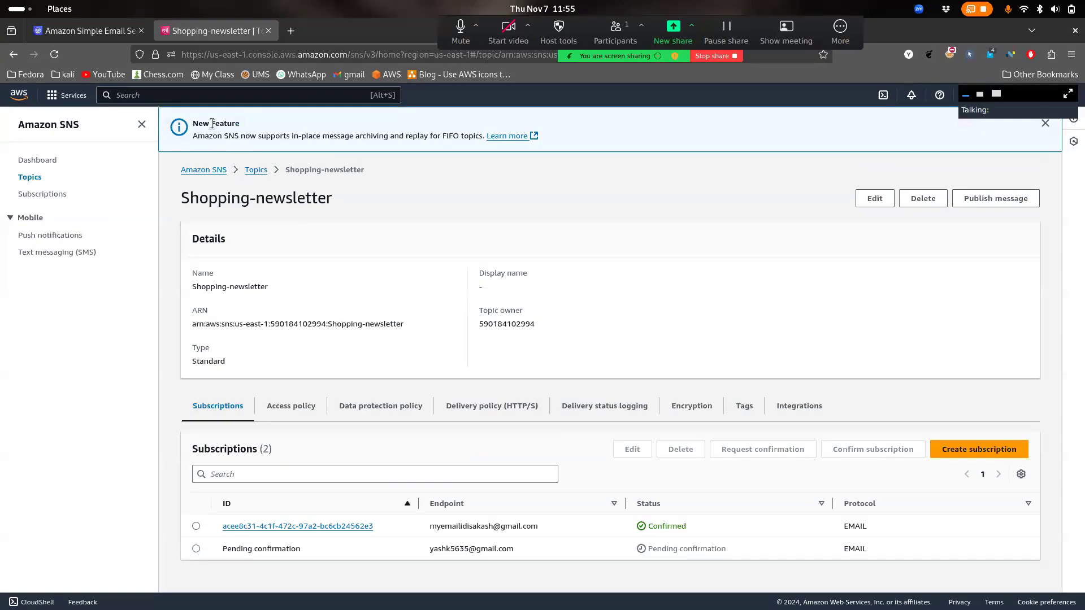
click(55, 54)
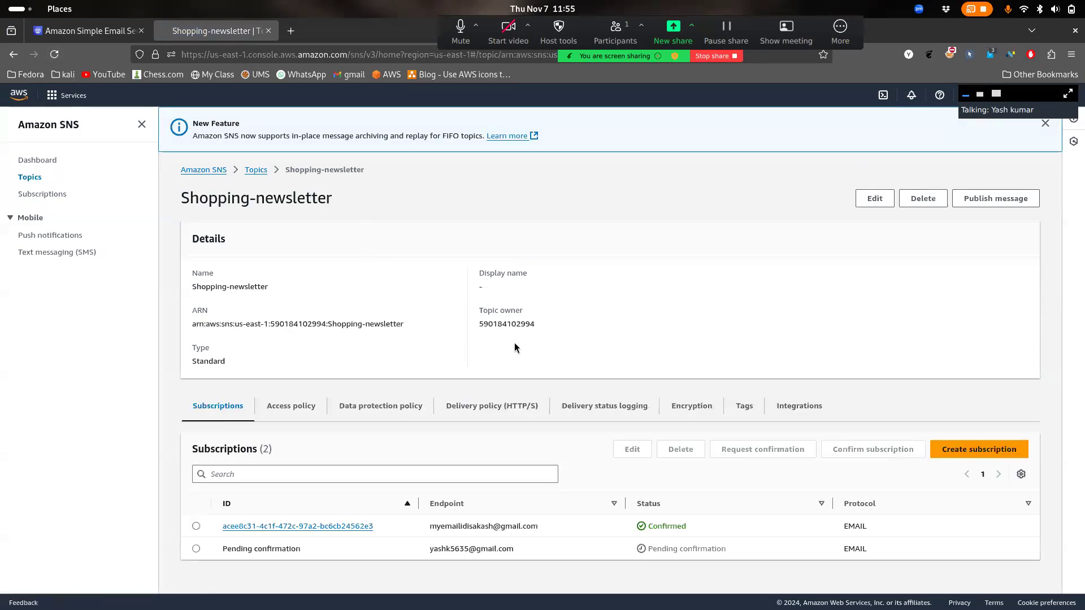
right_click(632, 461)
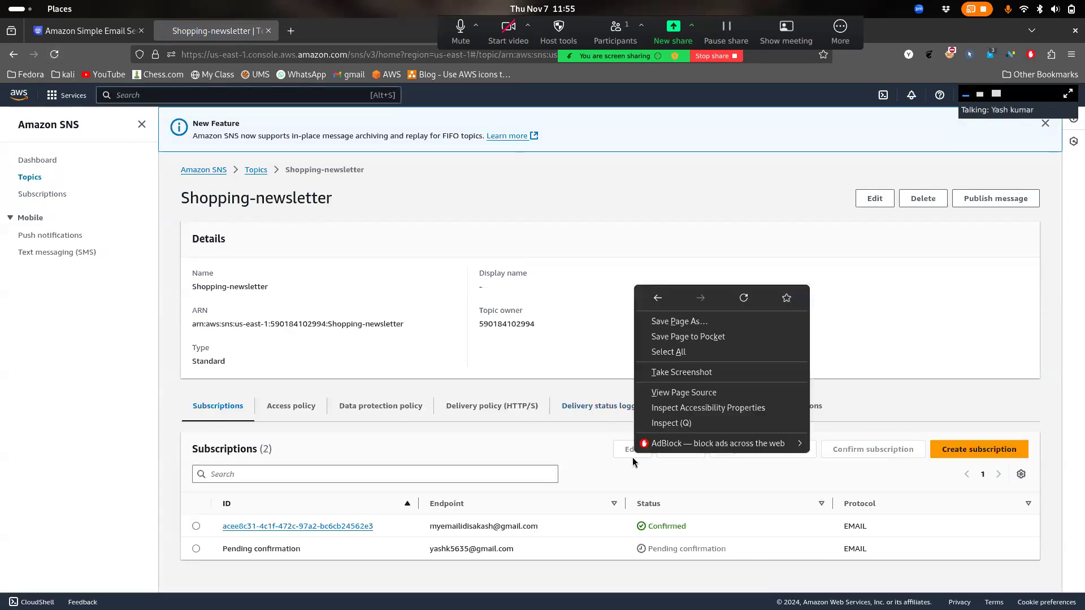
click(743, 298)
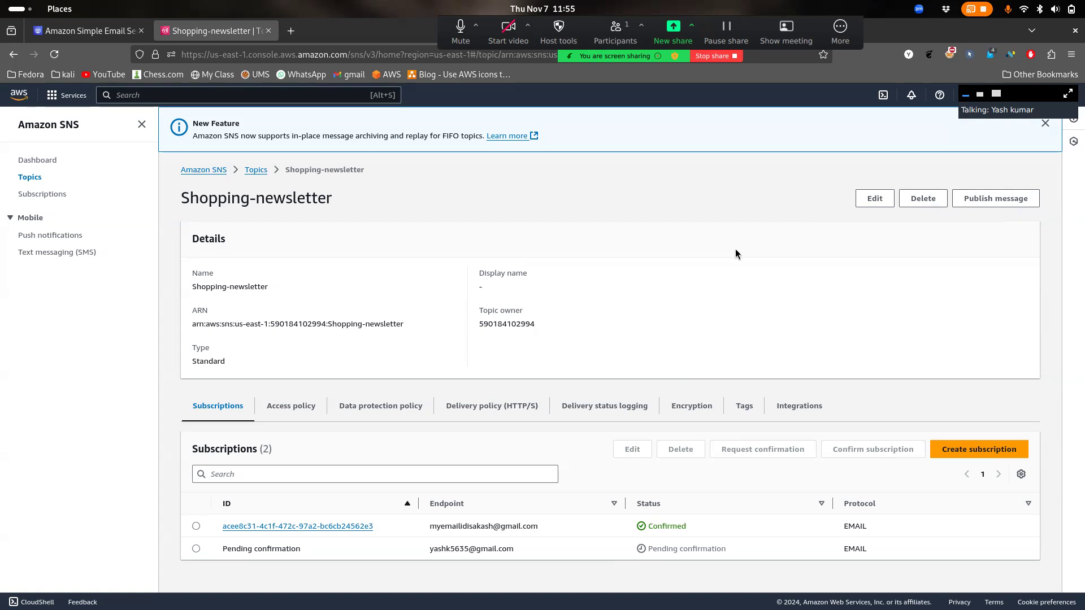
Start a message to Shopping-newsletter with the subject 'Test-noti'
click(994, 199)
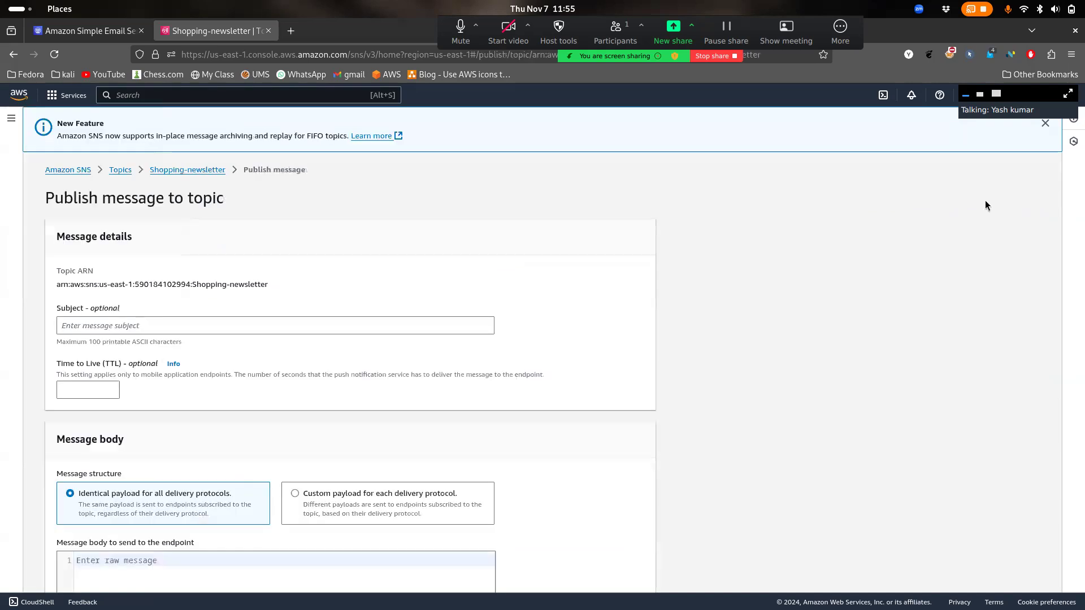
click(296, 331)
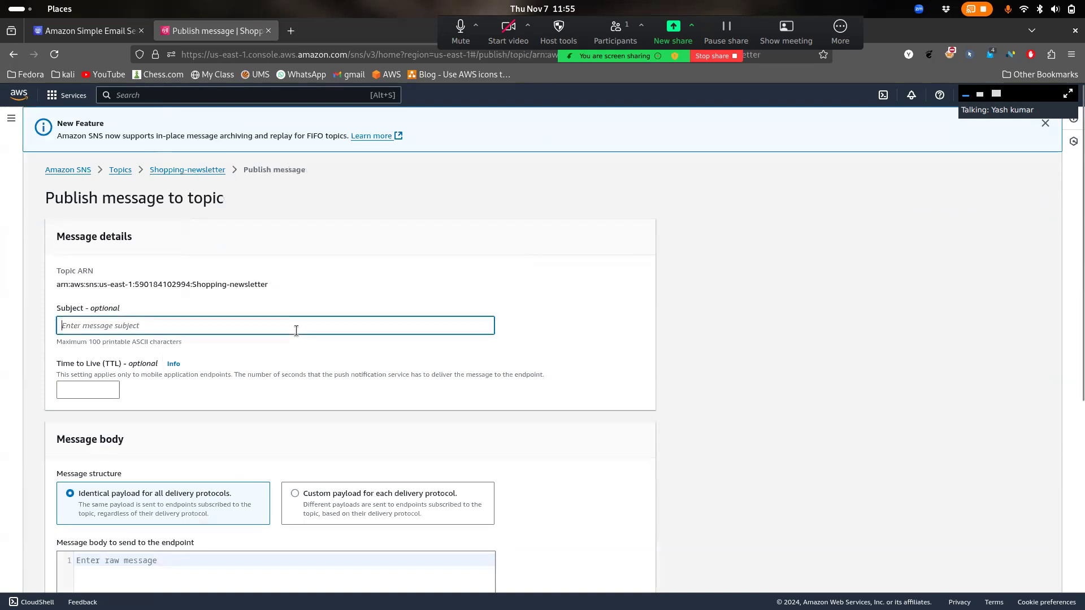
text(Tes)
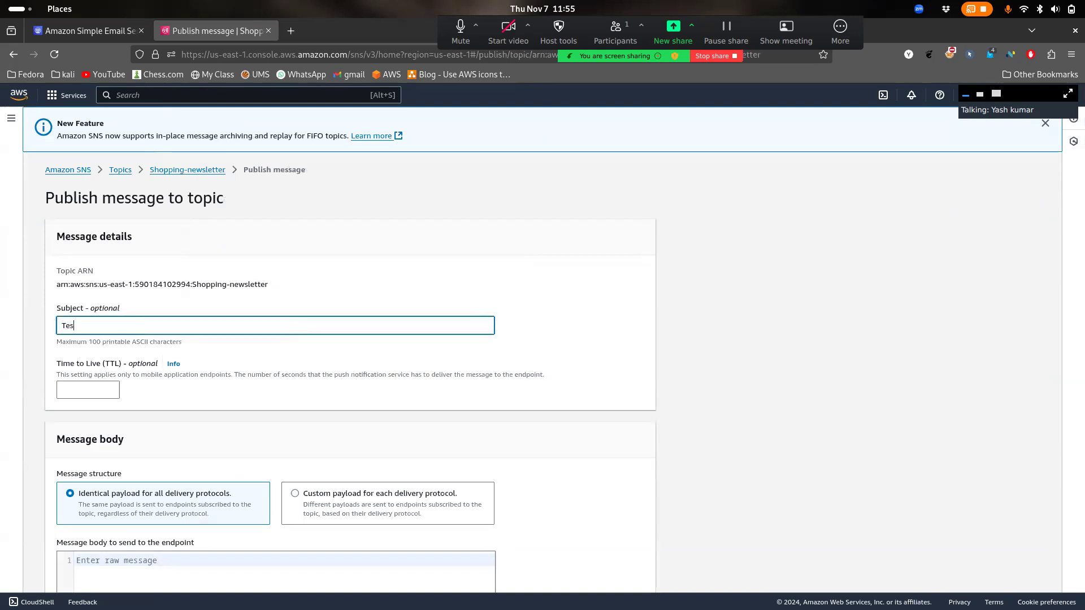
text(t-notic)
key(BackSpace)
Write the body 'Hey this is from AWS SNS.' and publish the message
scroll(337, 359, down, 5)
click(291, 356)
text(Hey thisi s)
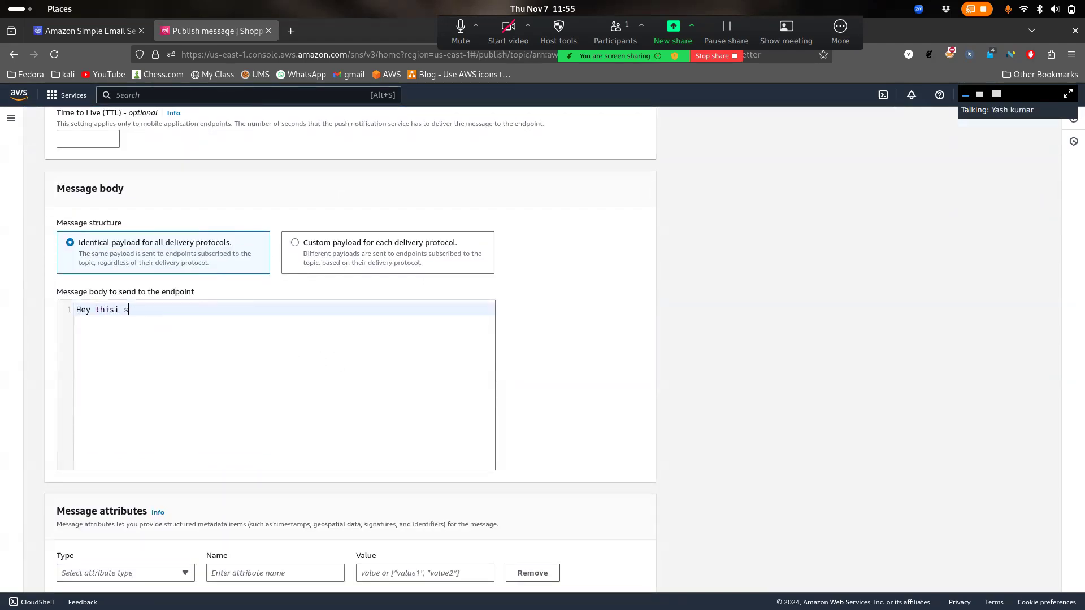
key(BackSpace)
key(BackSpace)
key(BackSpace)
text( is from AWS SNS.)
scroll(350, 429, down, 2)
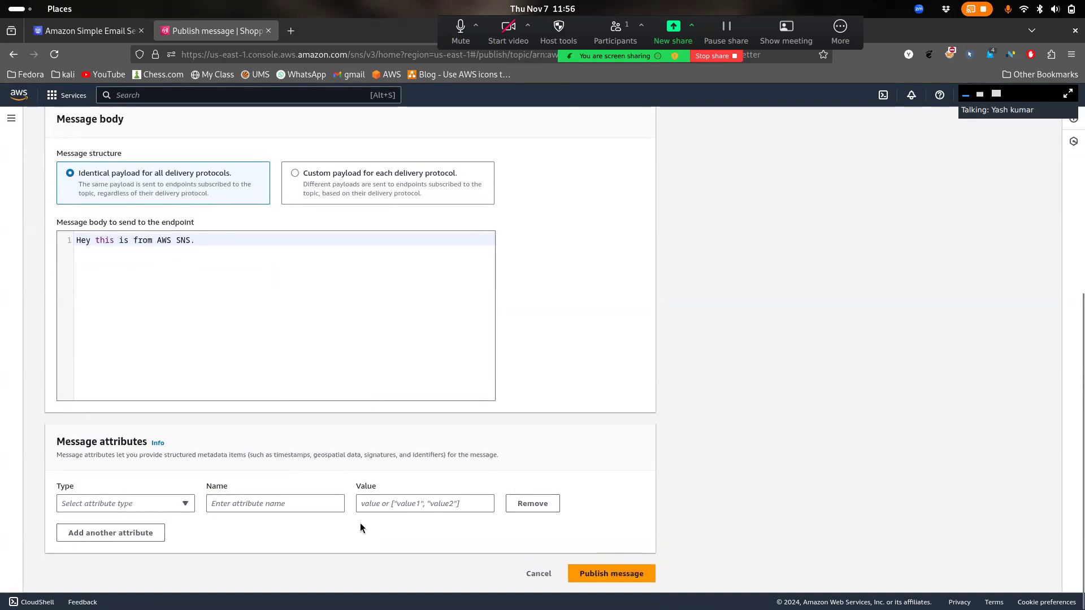
click(609, 579)
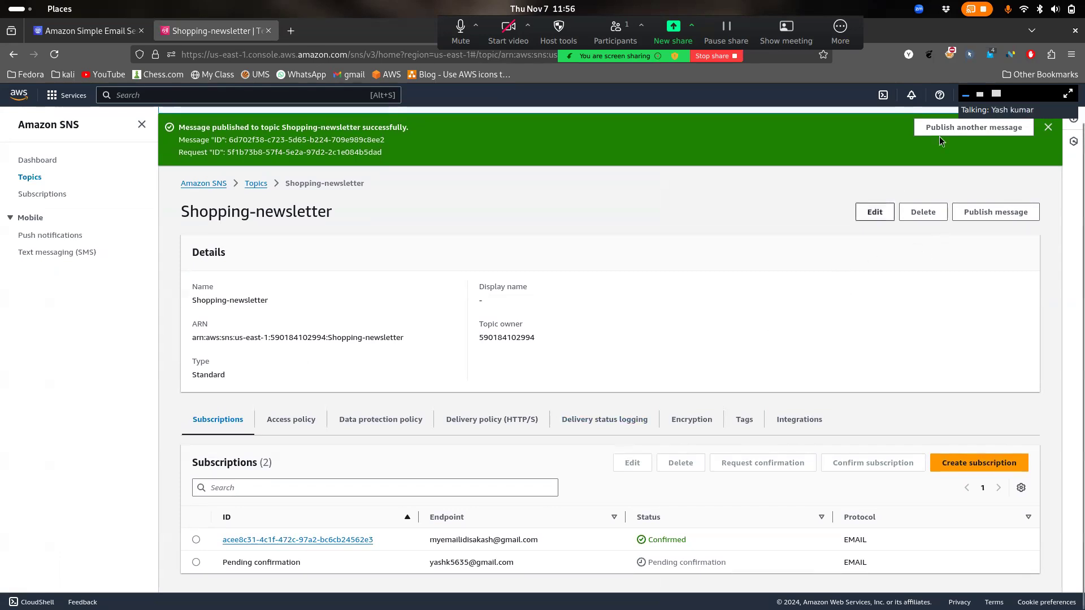
Reload the Shopping-newsletter topic page to confirm it still has one confirmed and one pending subscription
right_click(731, 376)
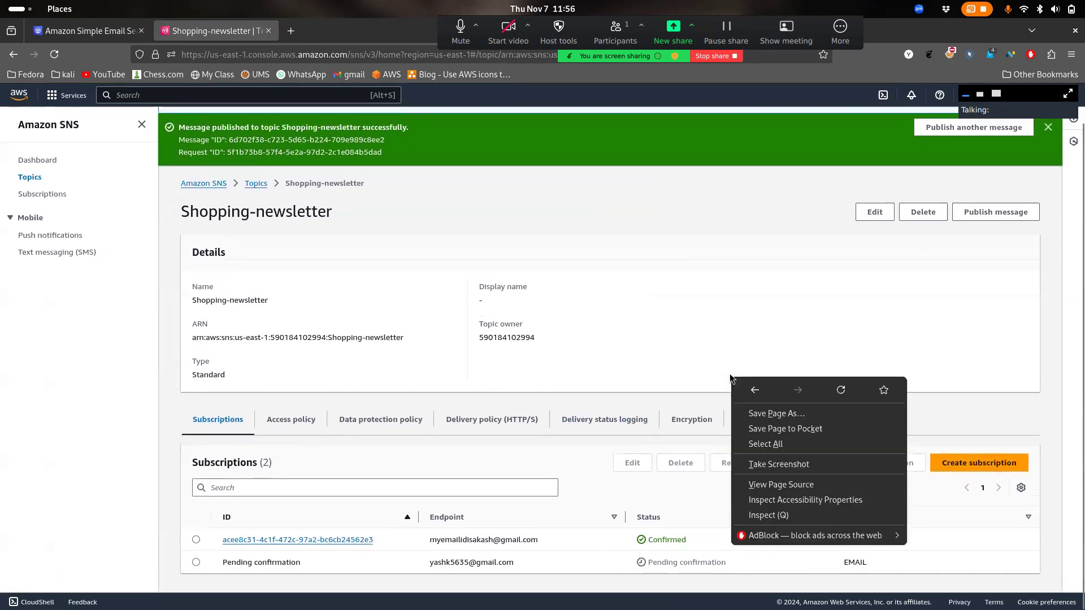
click(851, 382)
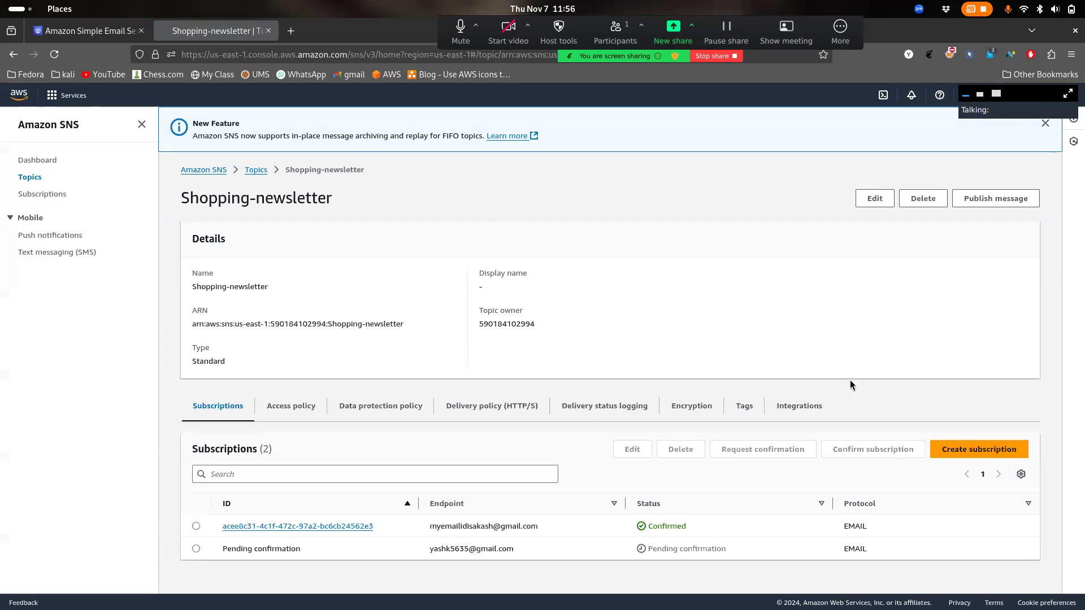
key(super)
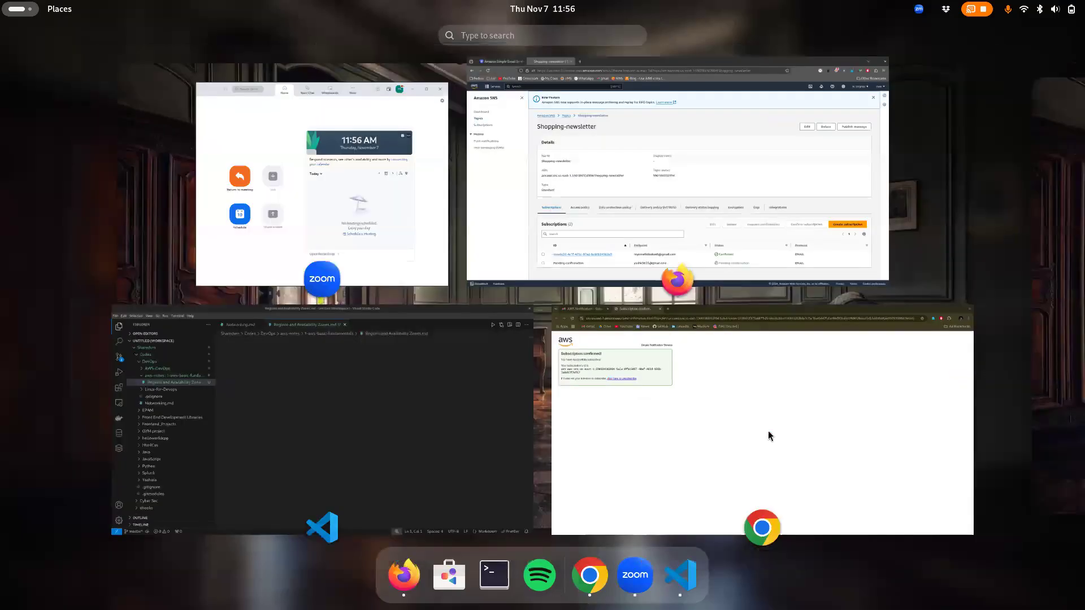
In the Gmail inbox, open the AWS Notification - Unsubscribe Confirmation email thread
click(768, 433)
click(113, 29)
click(159, 135)
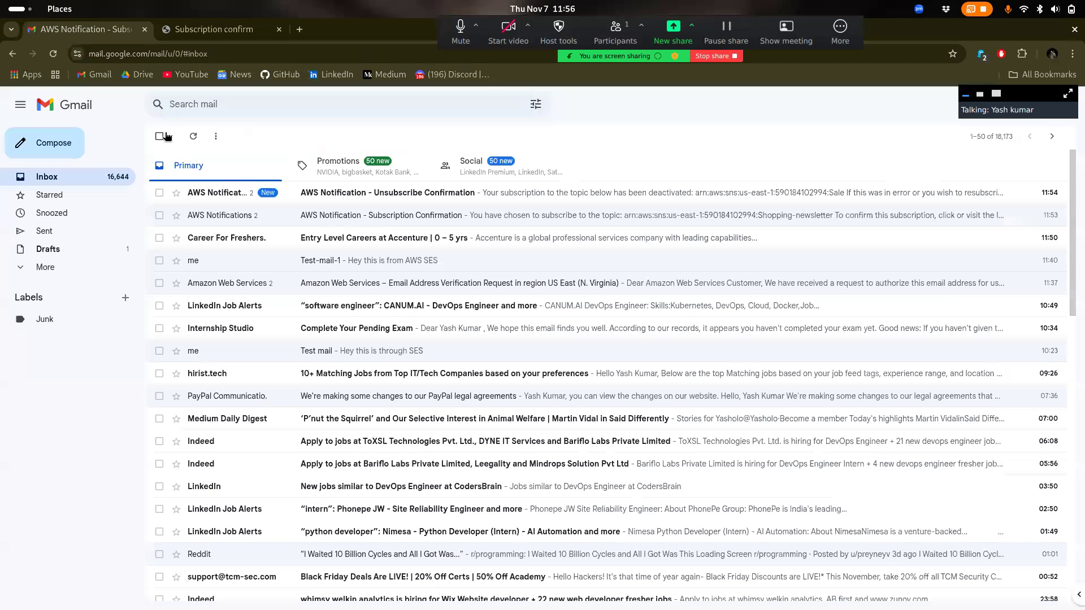
click(442, 194)
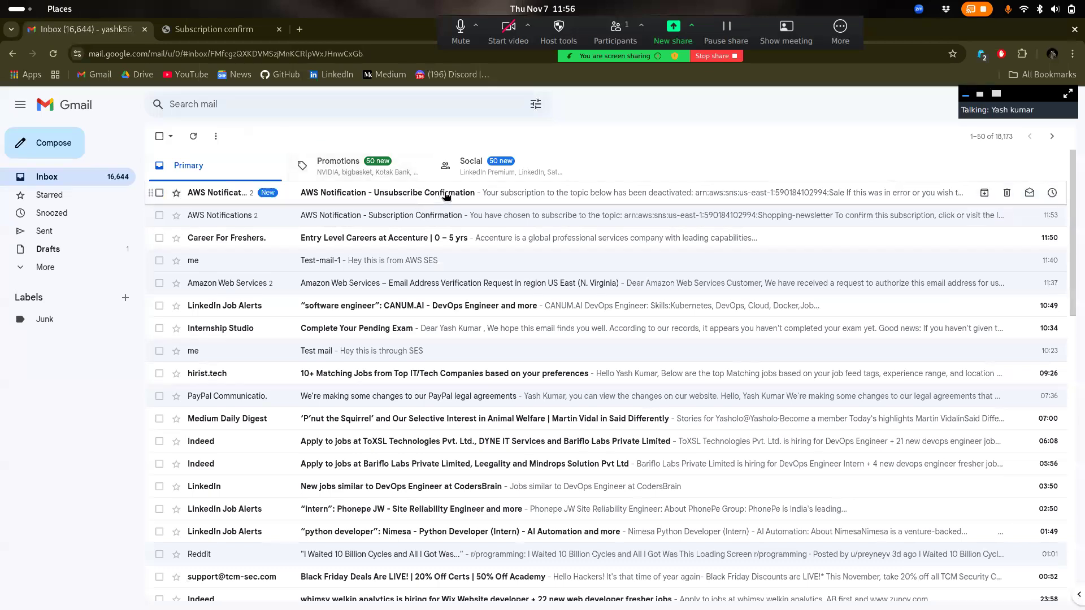
Expand the earlier AWS message, follow its Resubscribe link, and return to the AWS console window
click(221, 208)
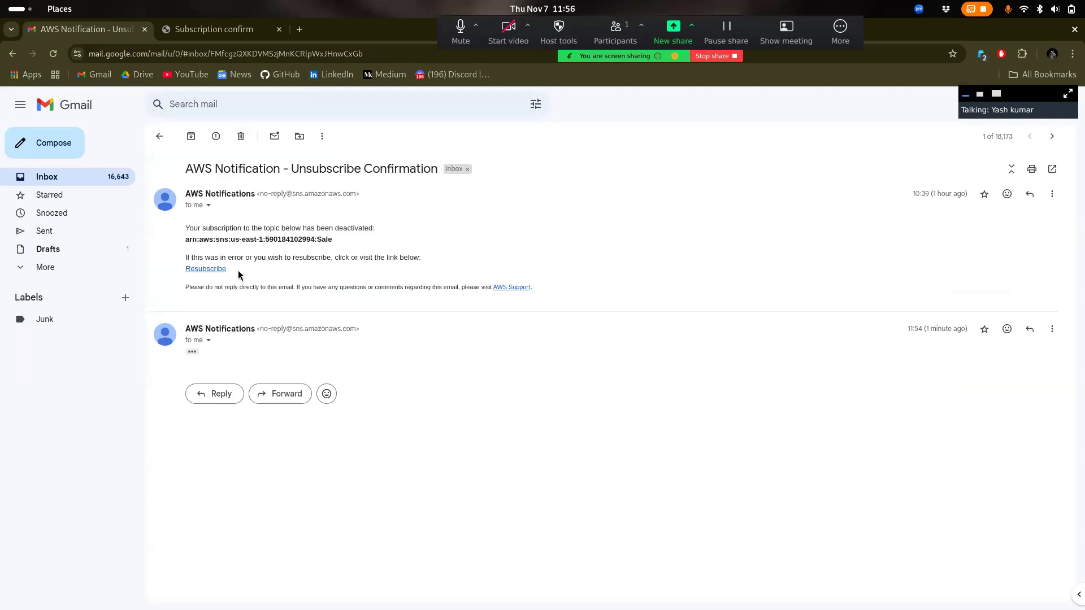
mouse_move(273, 257)
mouse_down()
mouse_move(179, 253)
mouse_move(293, 267)
mouse_up()
click(293, 267)
mouse_move(339, 228)
mouse_down()
mouse_move(186, 228)
mouse_move(355, 225)
mouse_up()
click(205, 269)
key(super)
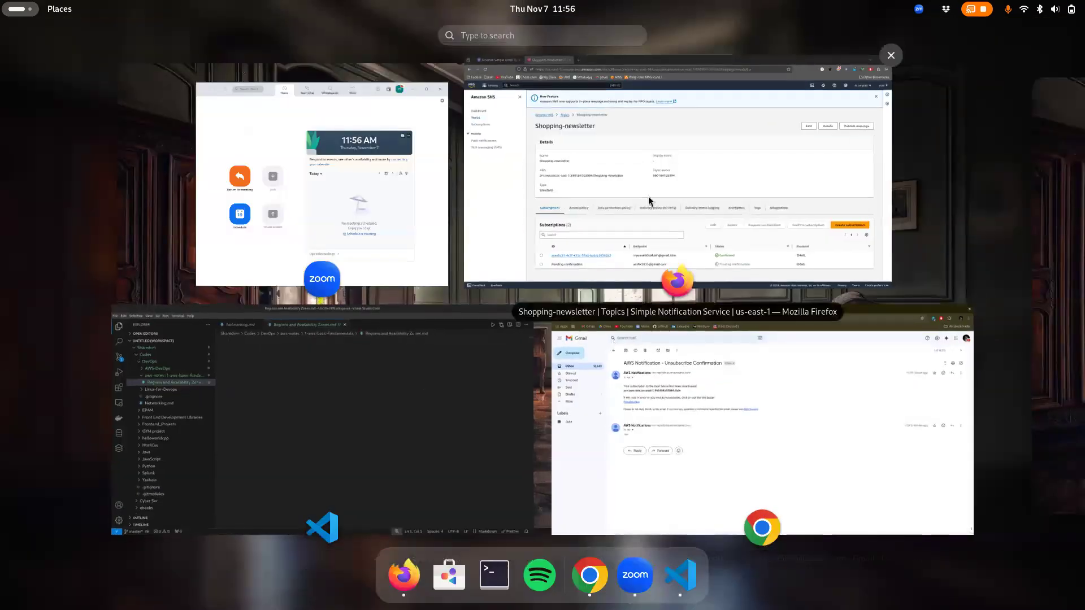
click(649, 195)
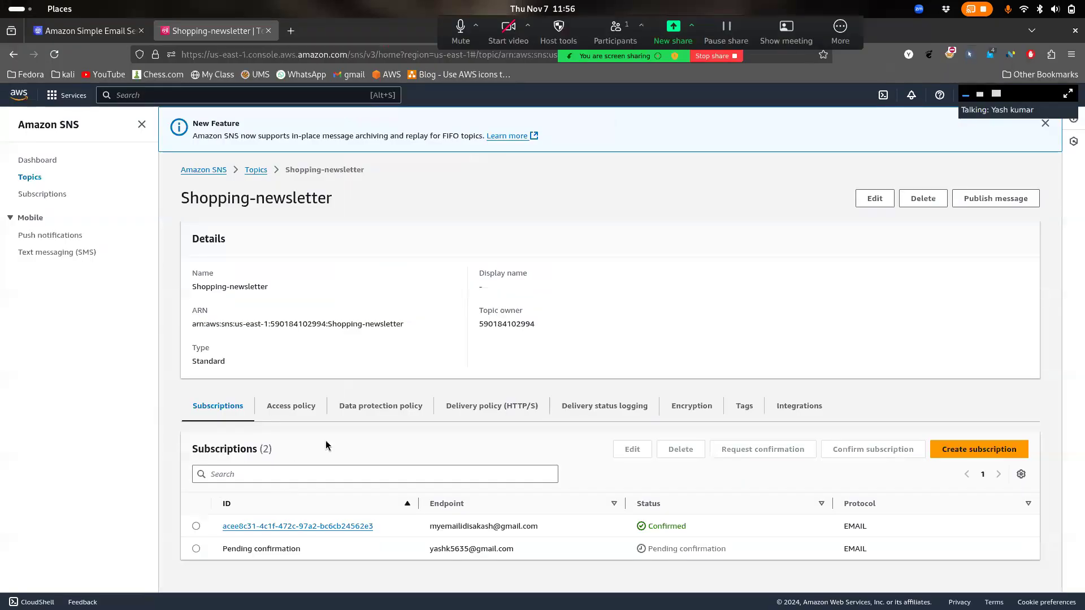
Delete the Shopping-newsletter topic, confirming with 'delete me'
click(933, 199)
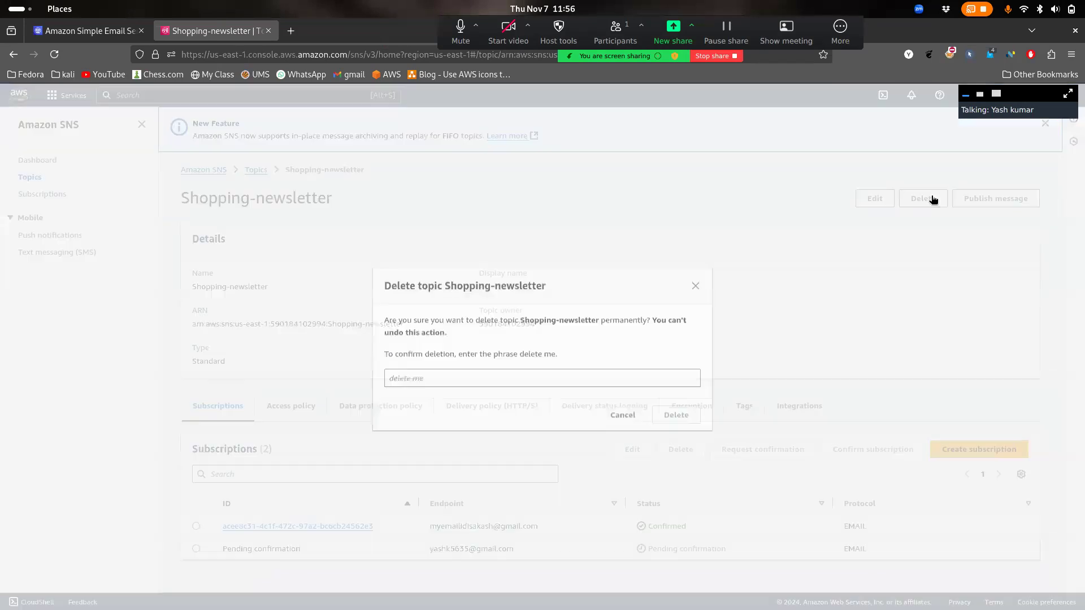
click(587, 379)
text(delete)
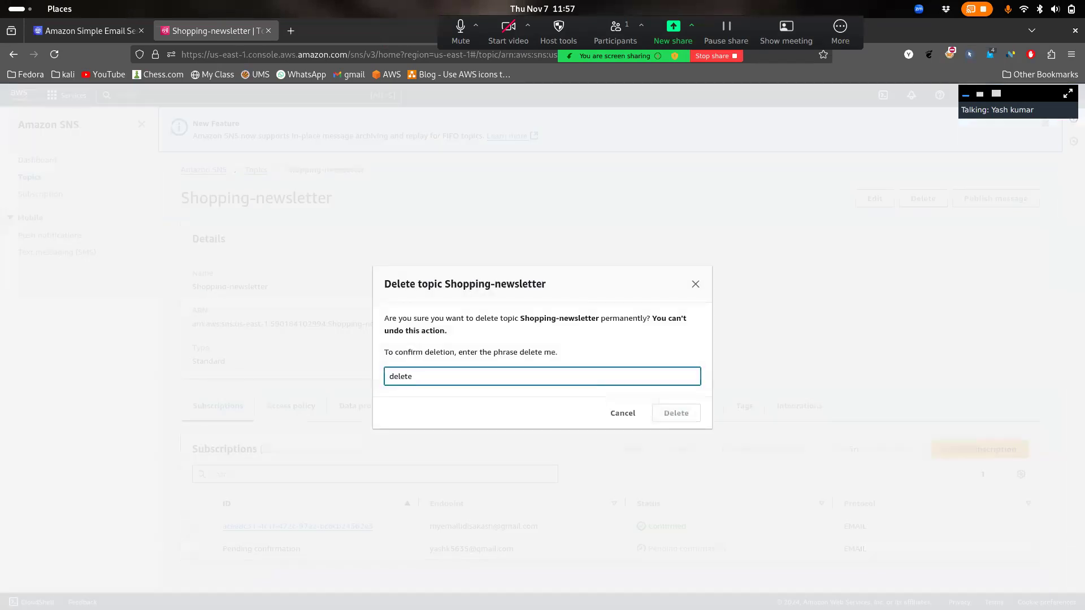
text( me)
click(694, 411)
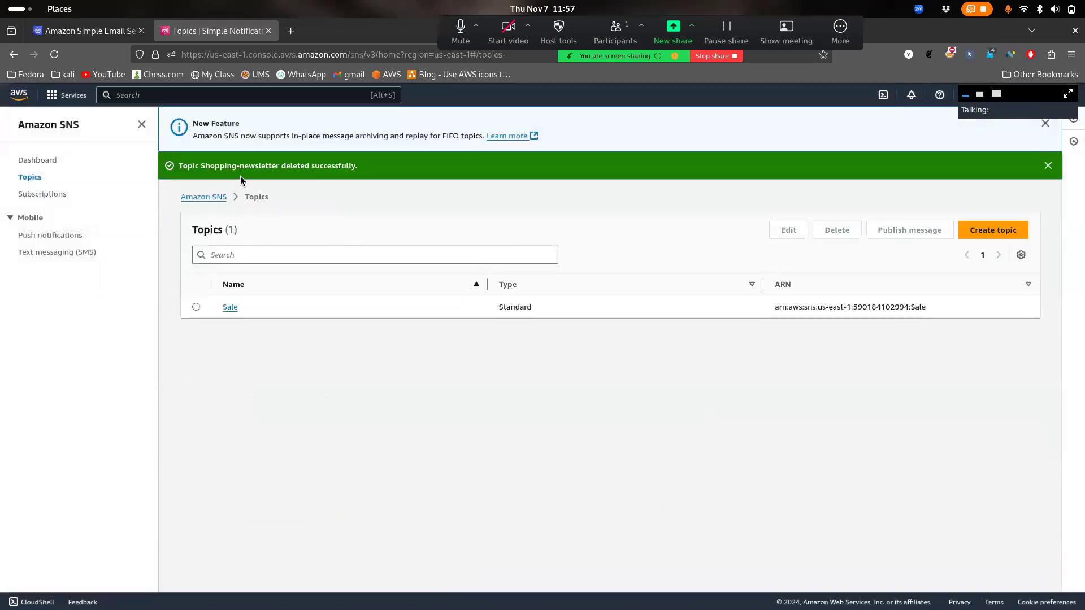
Select the Sale topic in the Topics list and delete it, confirming with 'delete me'
click(213, 198)
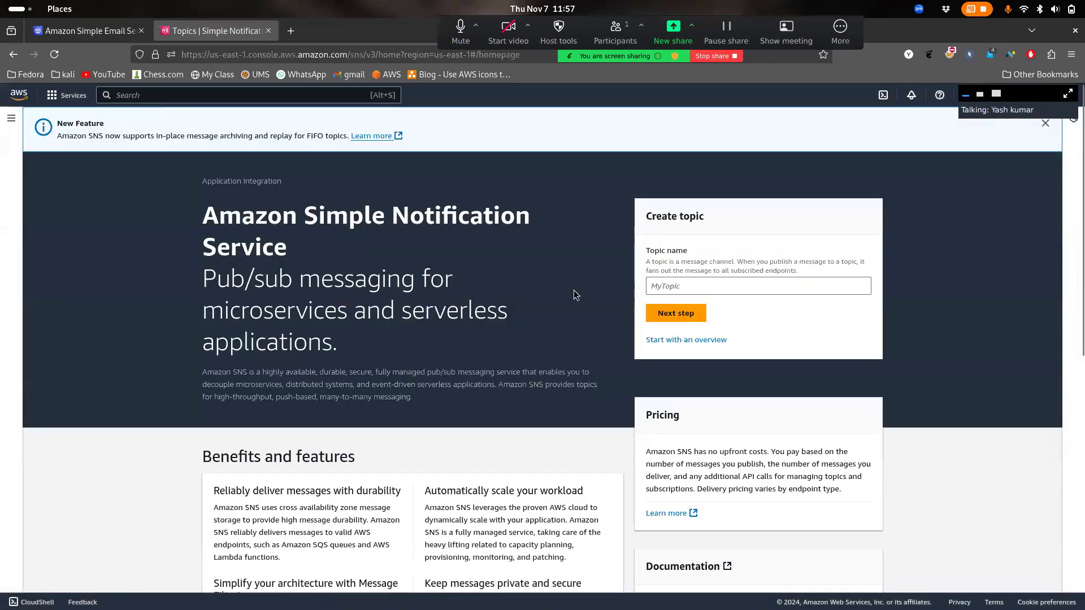
click(11, 118)
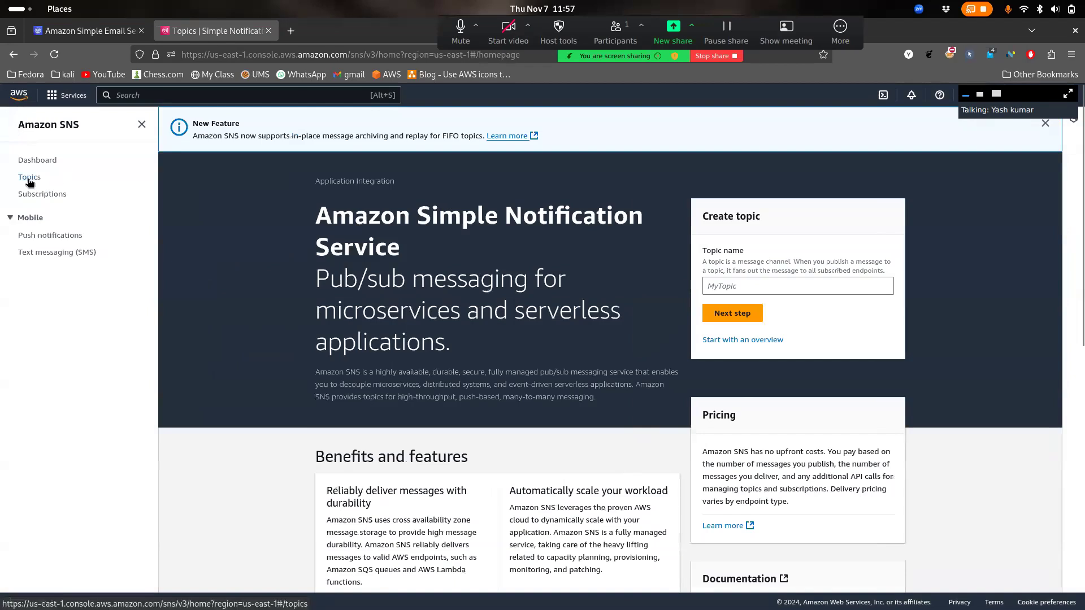
click(29, 177)
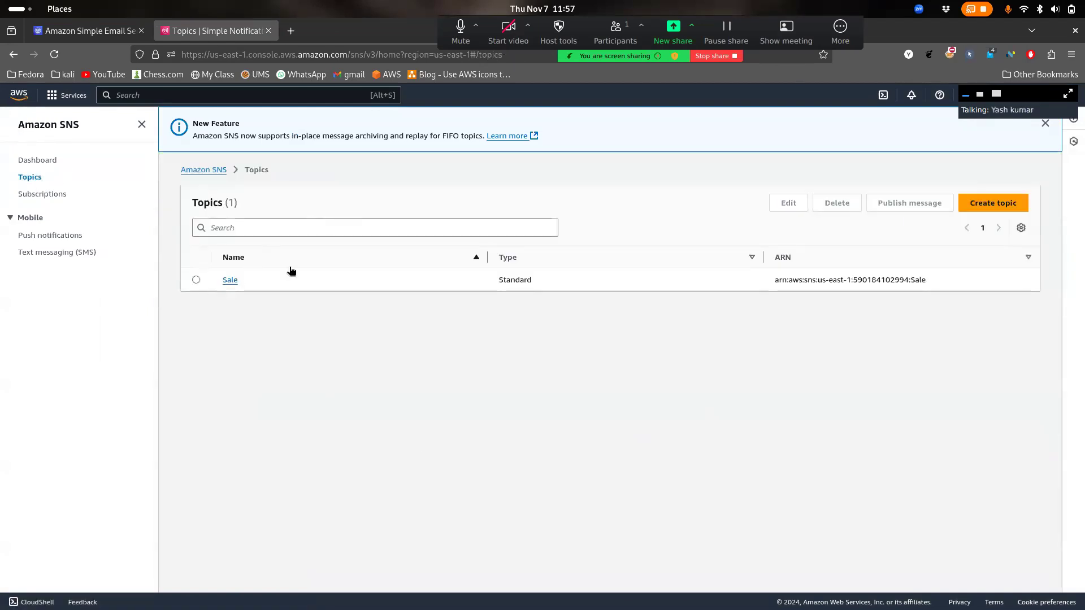
click(196, 279)
click(837, 202)
click(598, 365)
text(del)
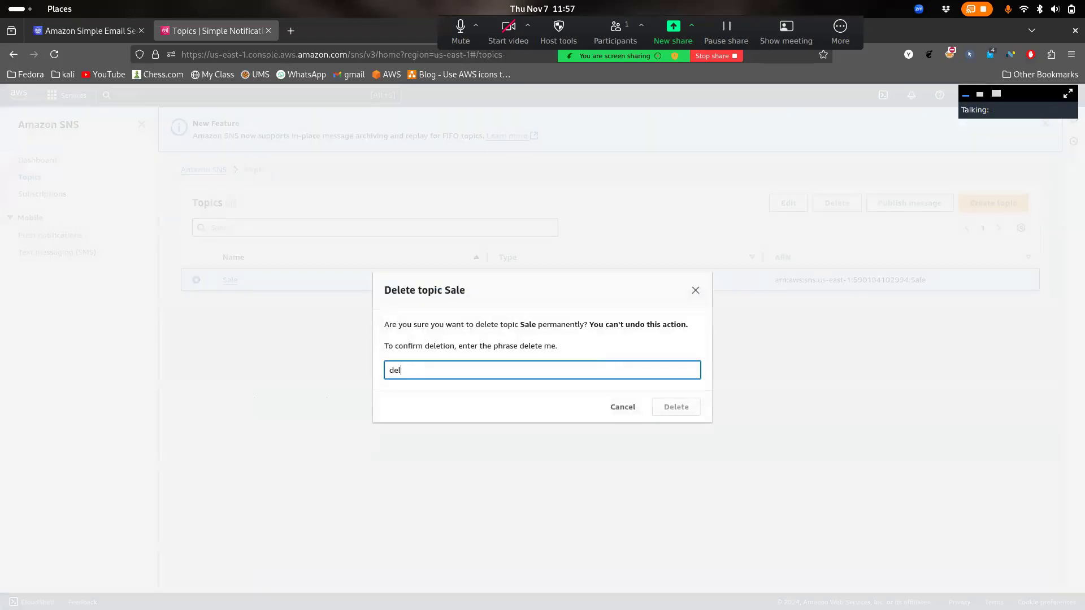
text(ete me)
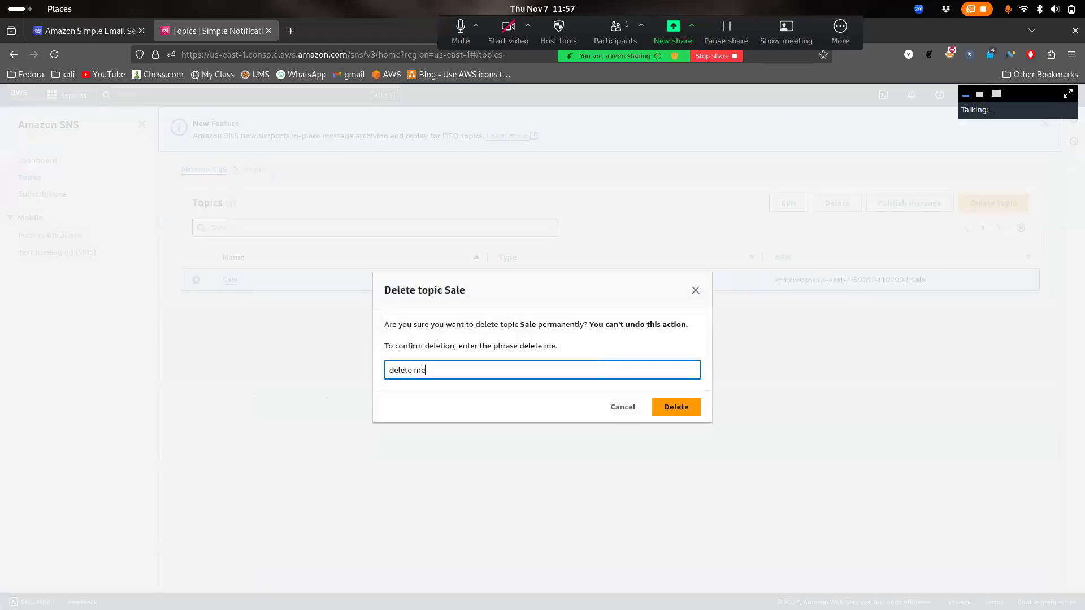
click(687, 417)
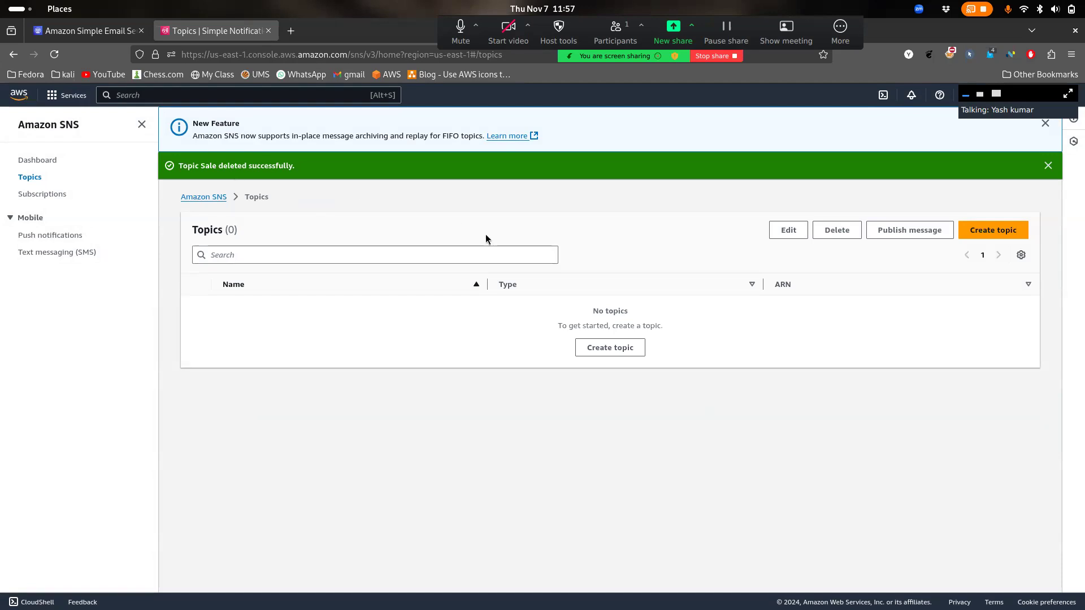
click(62, 253)
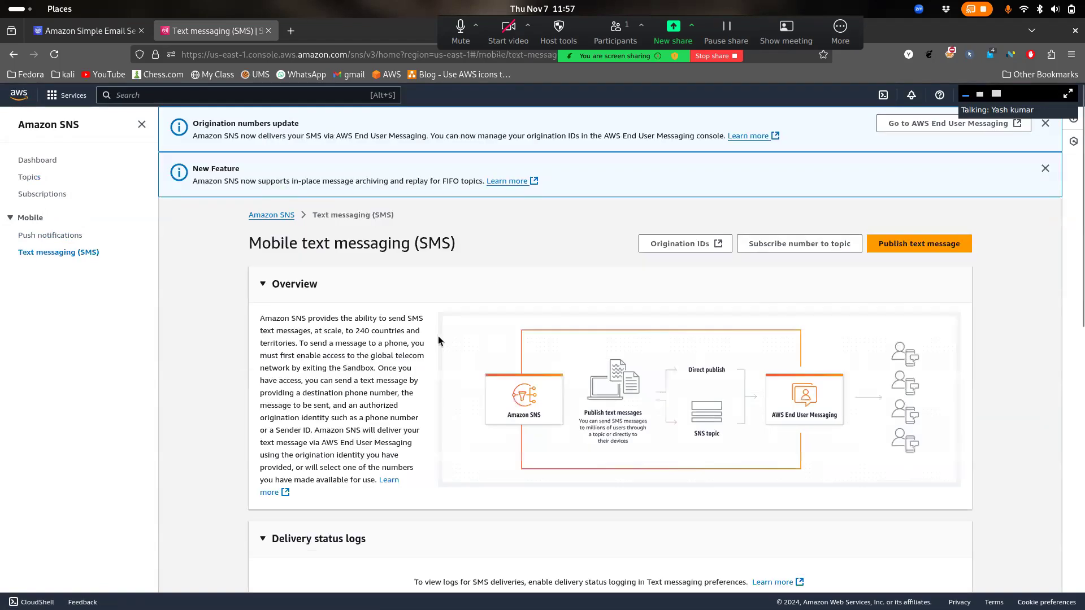
Start a new SMS message and keep Promotional as the message type
click(908, 249)
click(259, 253)
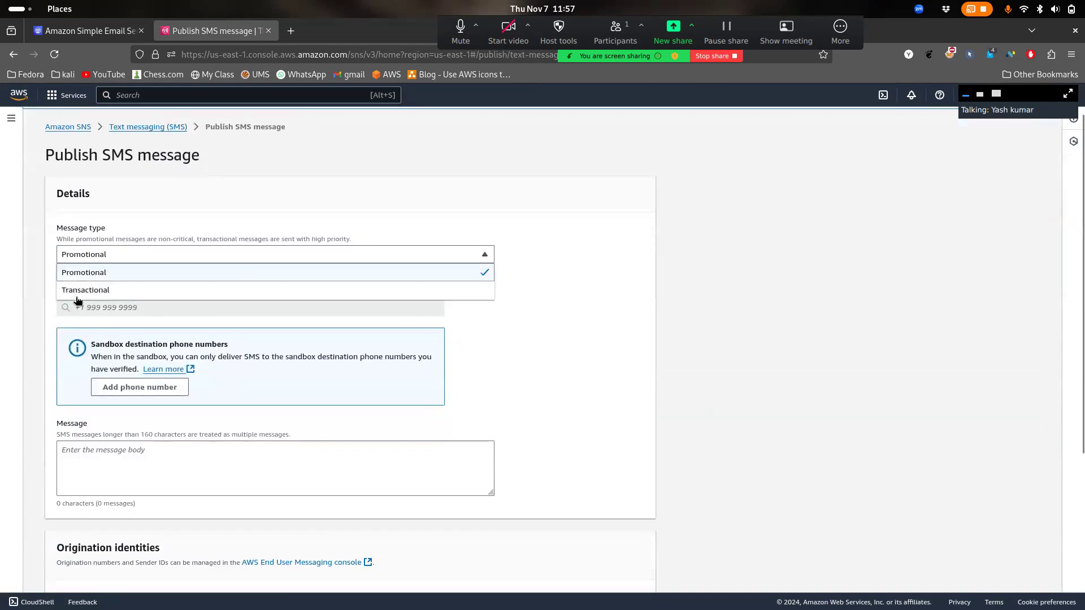
click(123, 274)
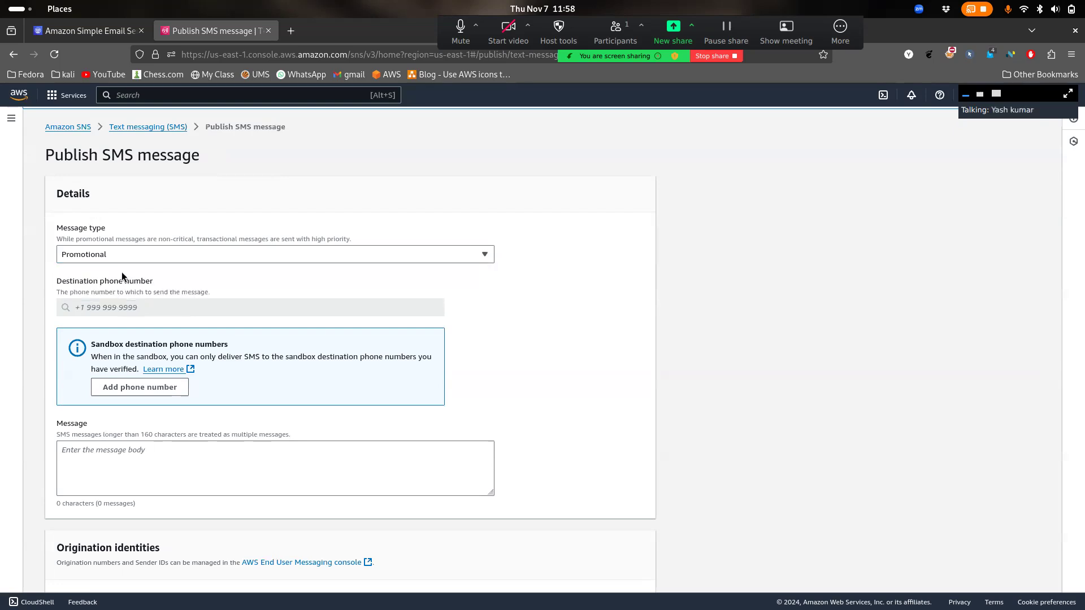
Scroll through the SMS form, reviewing the message body, Sender ID and Origination number fields
scroll(213, 392, down, 1)
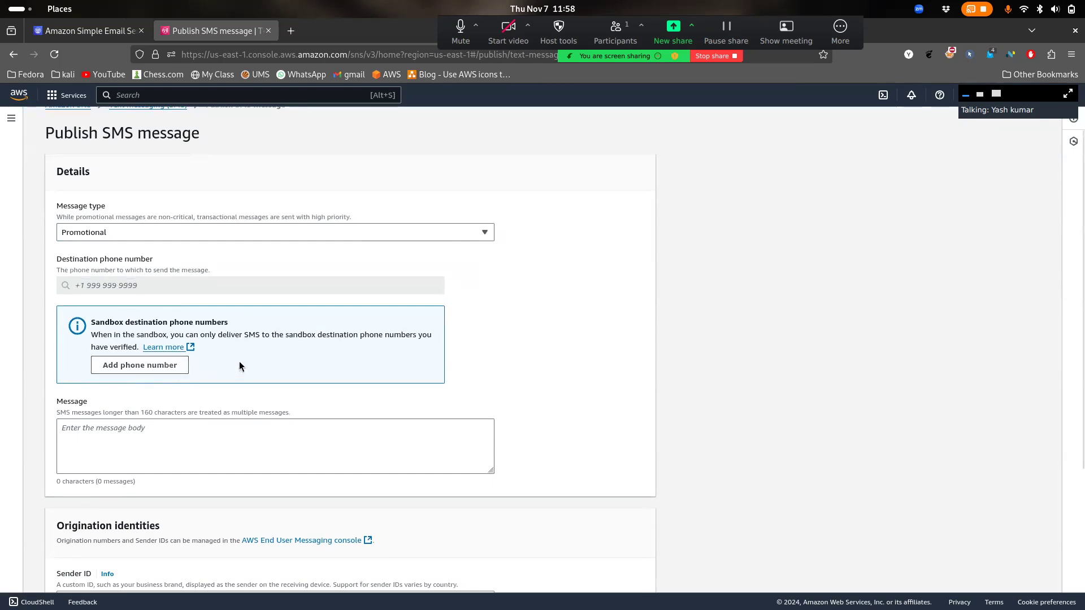
scroll(207, 333, down, 1)
scroll(207, 333, down, 2)
click(210, 375)
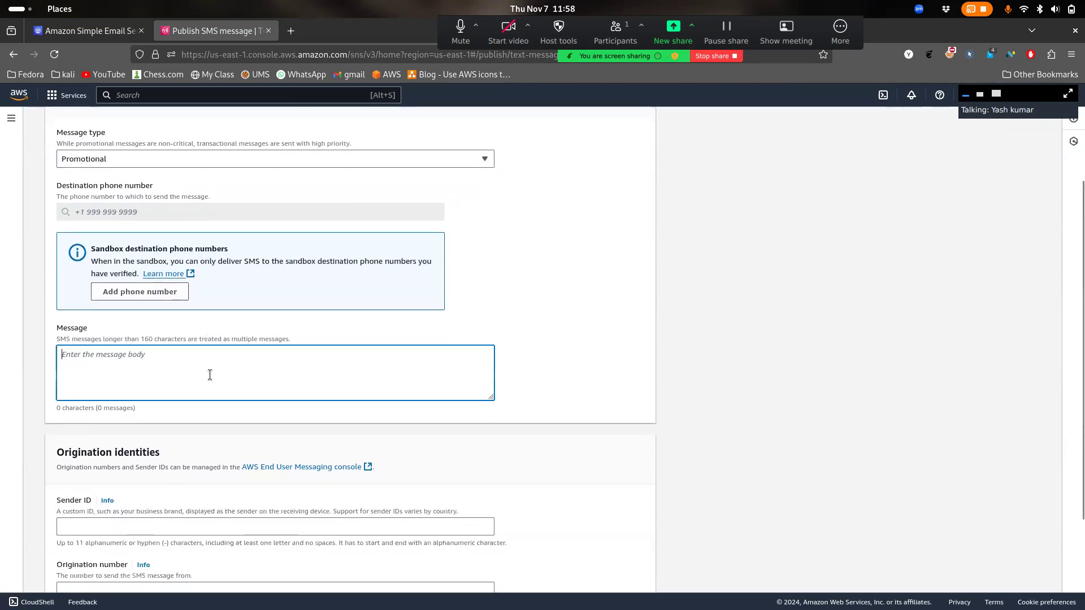
scroll(209, 376, down, 5)
click(140, 393)
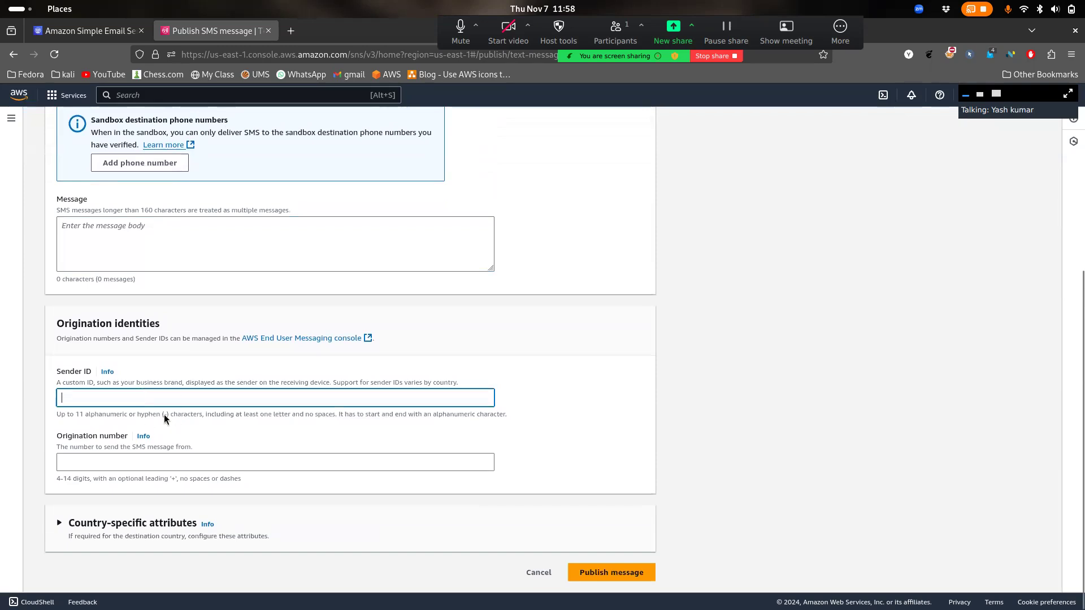
click(82, 379)
drag(84, 380, 310, 395)
click(210, 394)
click(310, 395)
drag(152, 446, 215, 449)
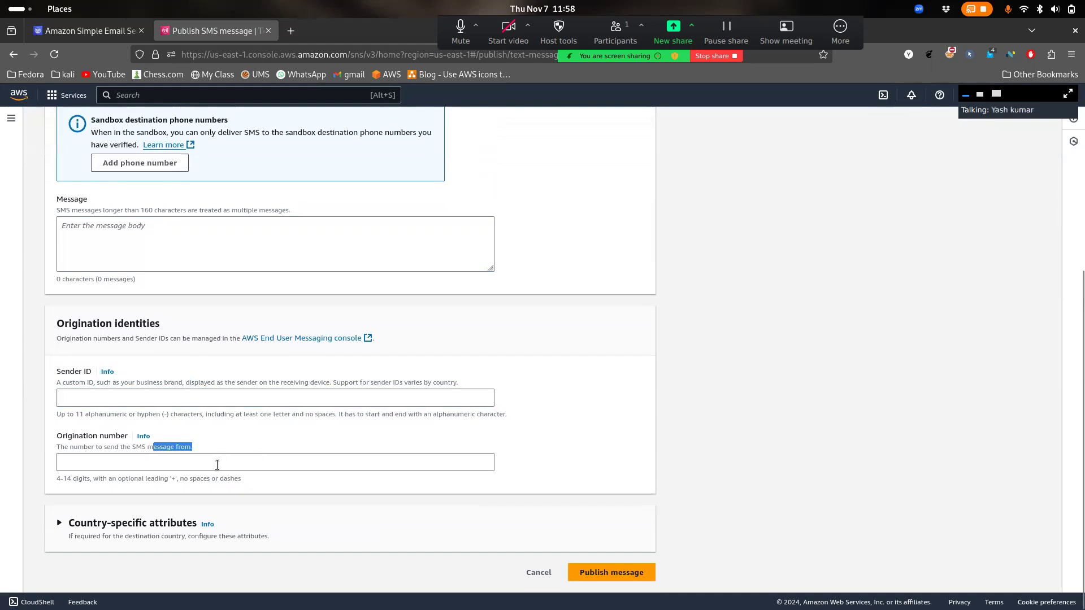
click(217, 465)
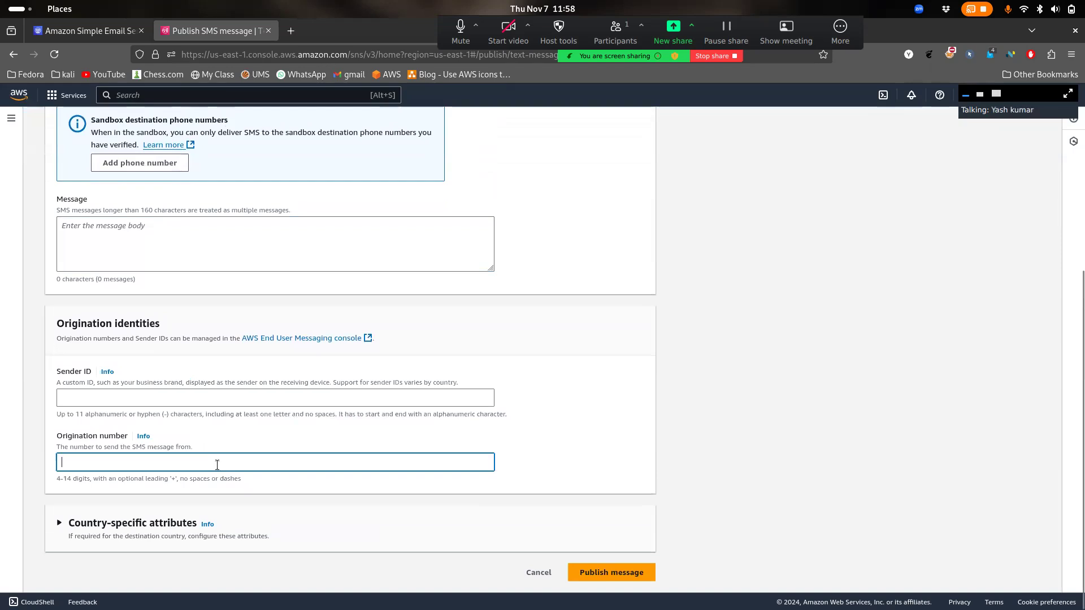
Expand Country-specific attributes, read and close its help panel, then return to the Amazon SNS homepage
click(146, 523)
scroll(207, 497, down, 1)
scroll(207, 493, down, 3)
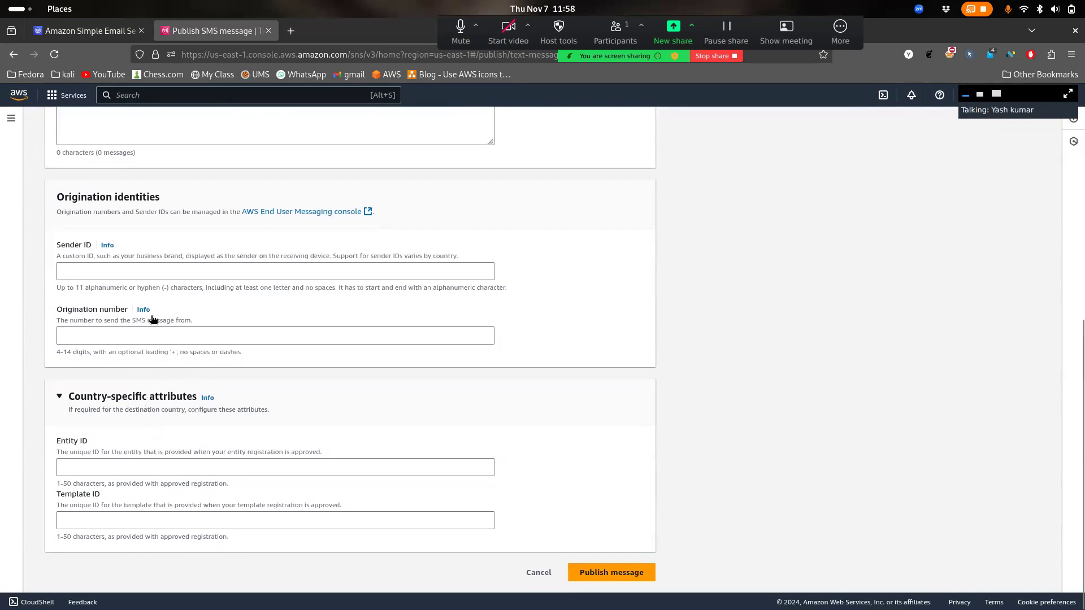
click(207, 398)
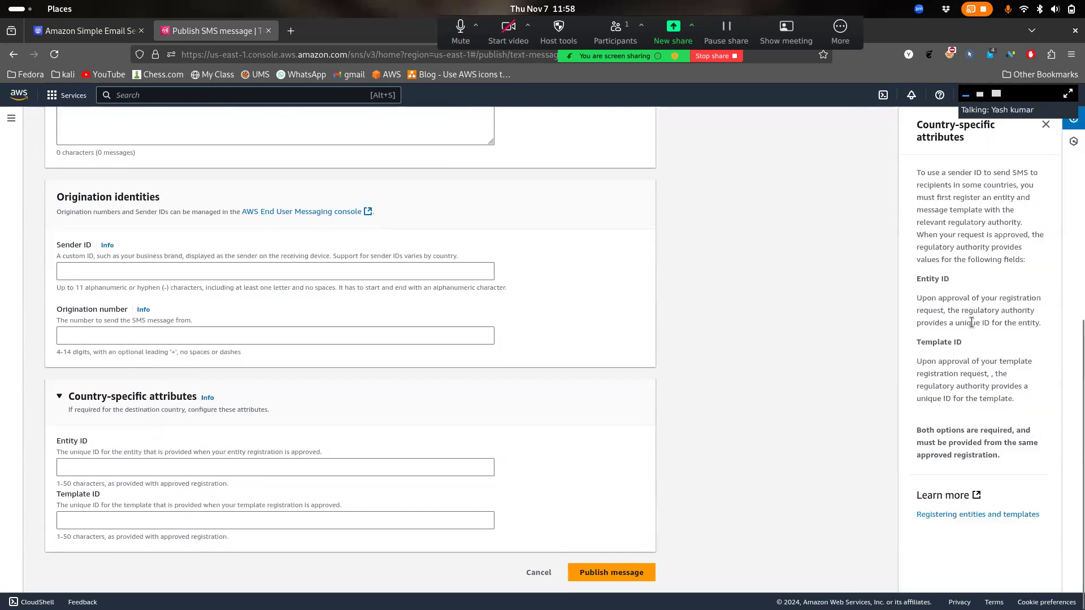
scroll(971, 322, up, 7)
click(1045, 124)
scroll(801, 211, down, 7)
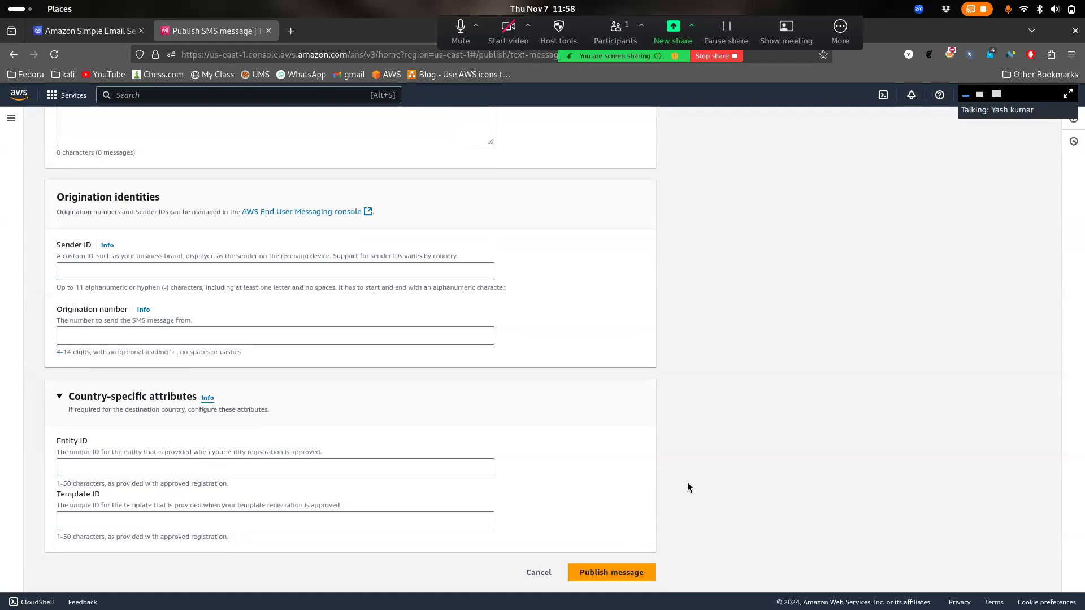
scroll(687, 482, up, 7)
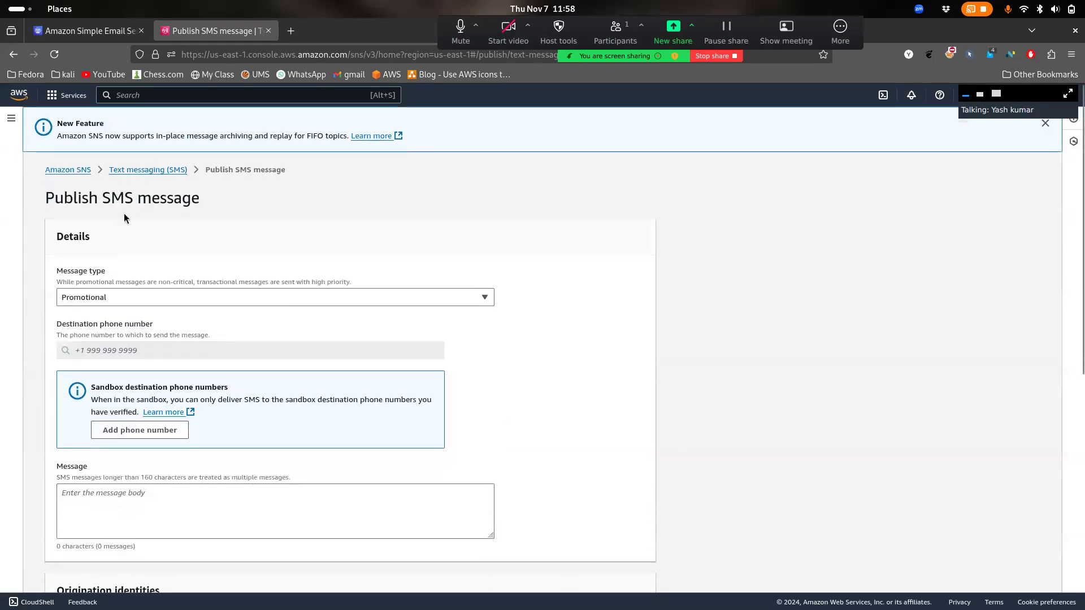
click(83, 171)
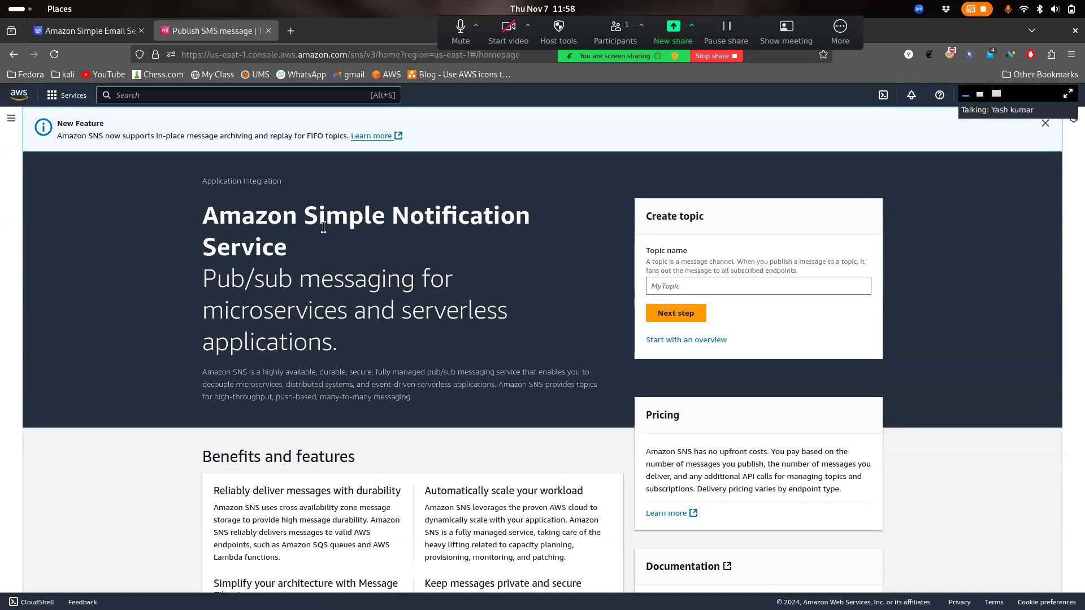
Open the SNS Dashboard showing 0 topics, 0 platform applications and 4 subscriptions, glancing at the SES tab
click(10, 118)
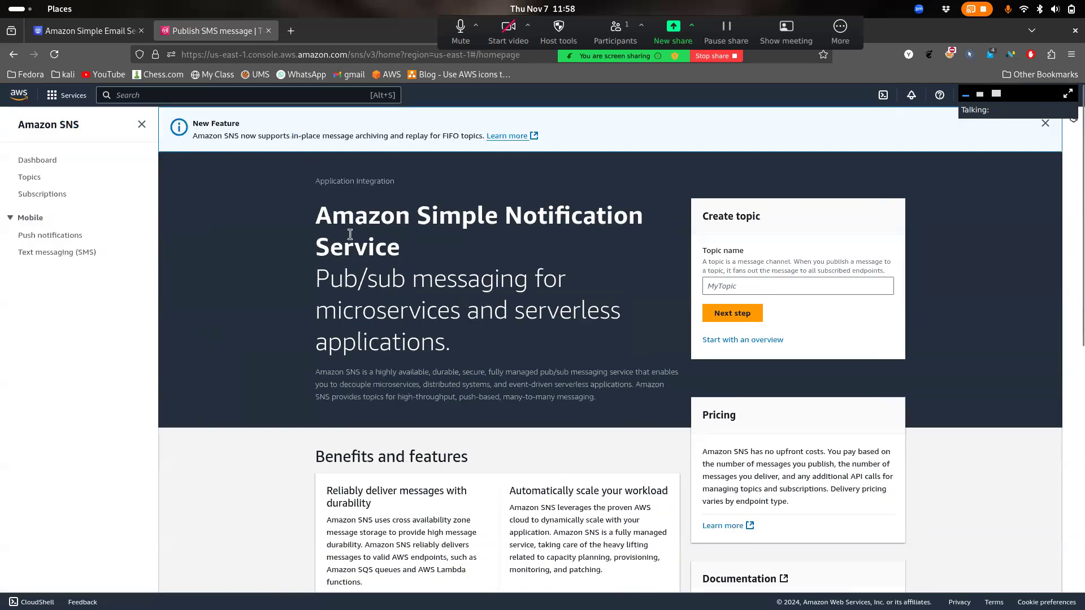
click(39, 160)
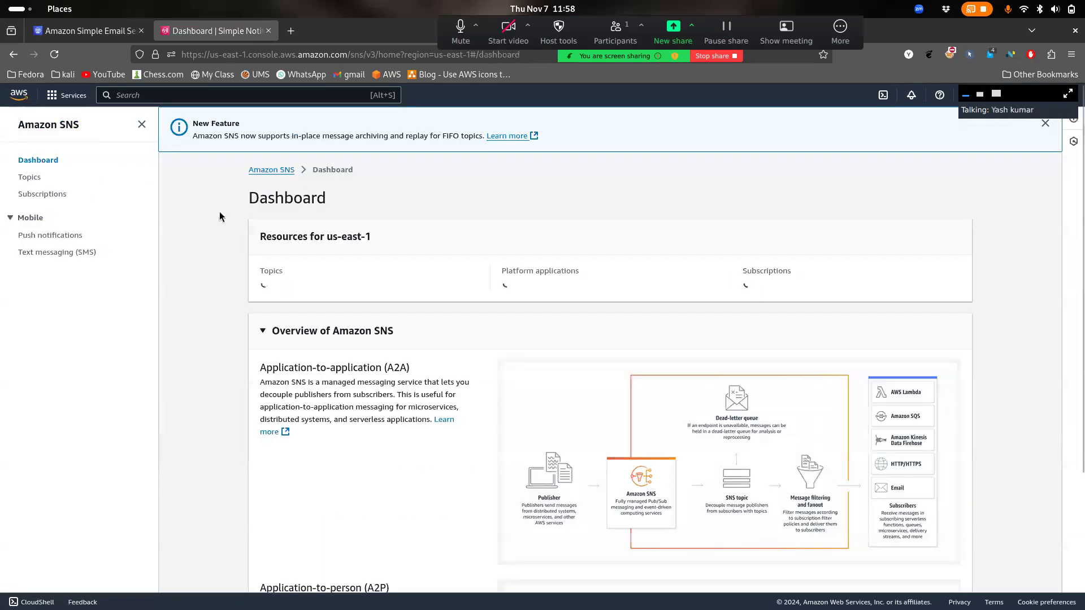
scroll(345, 351, down, 3)
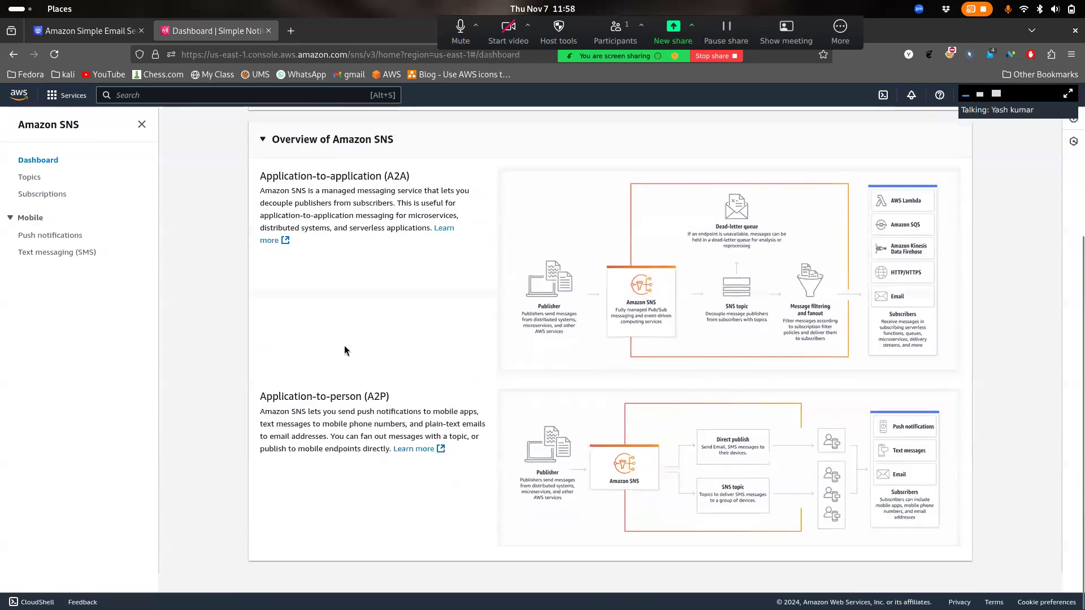
scroll(346, 351, up, 4)
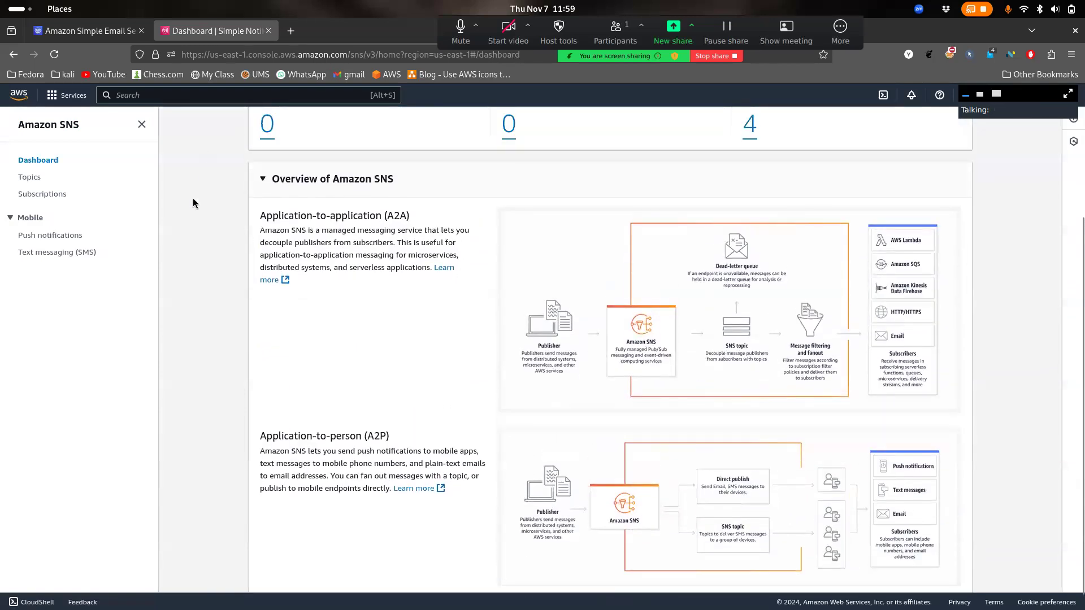
click(77, 37)
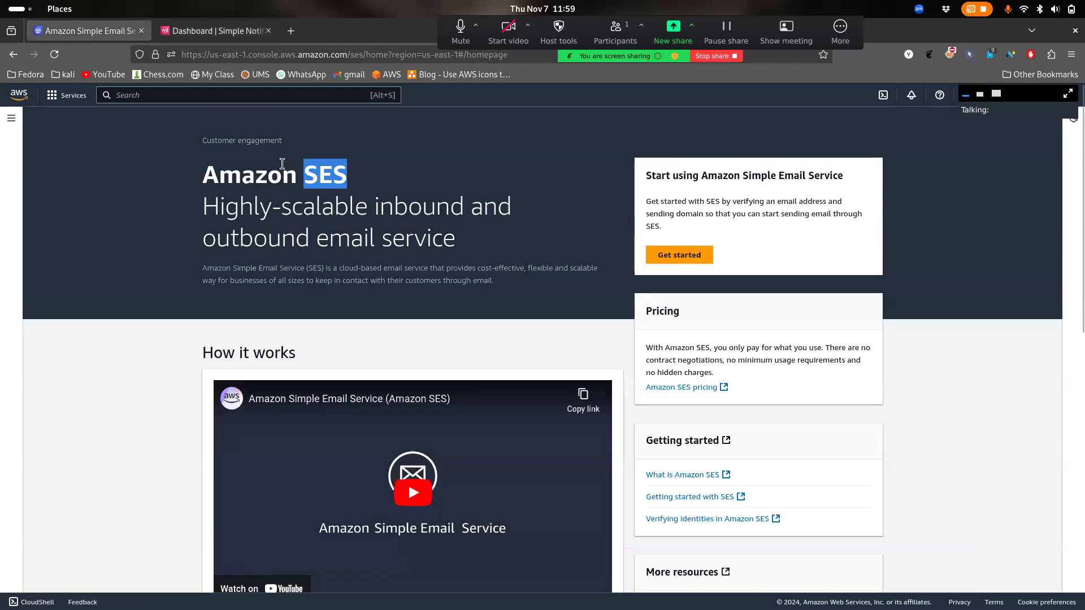
click(227, 149)
click(221, 30)
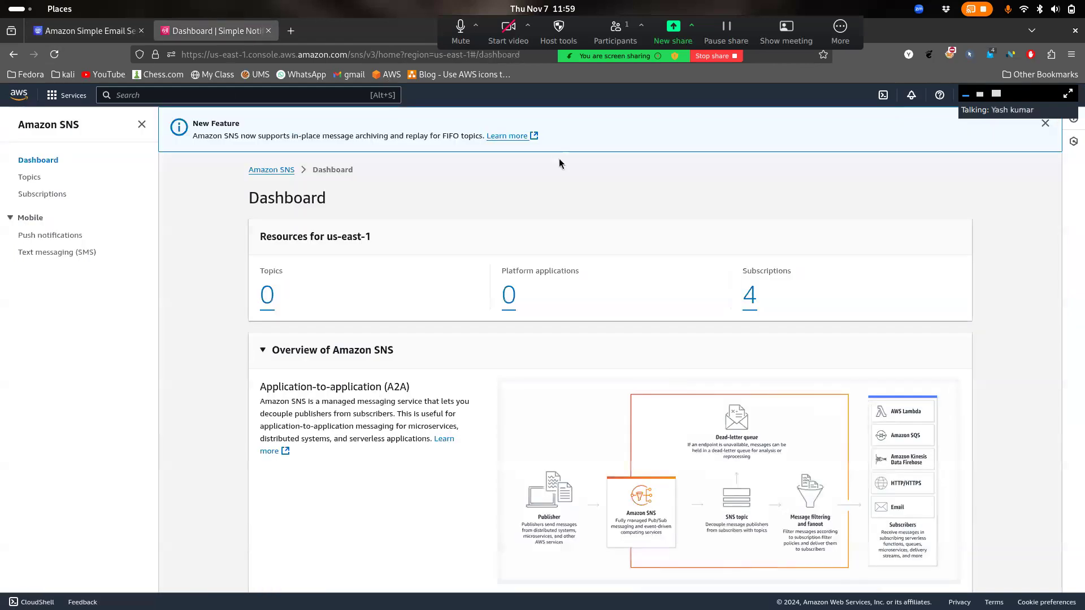
drag(604, 52, 490, 49)
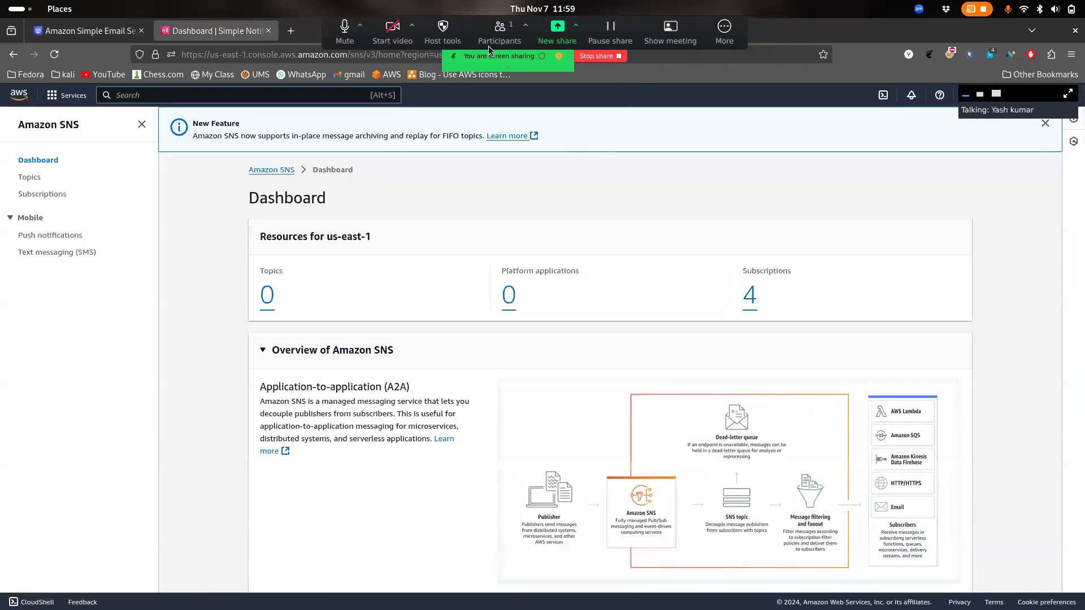